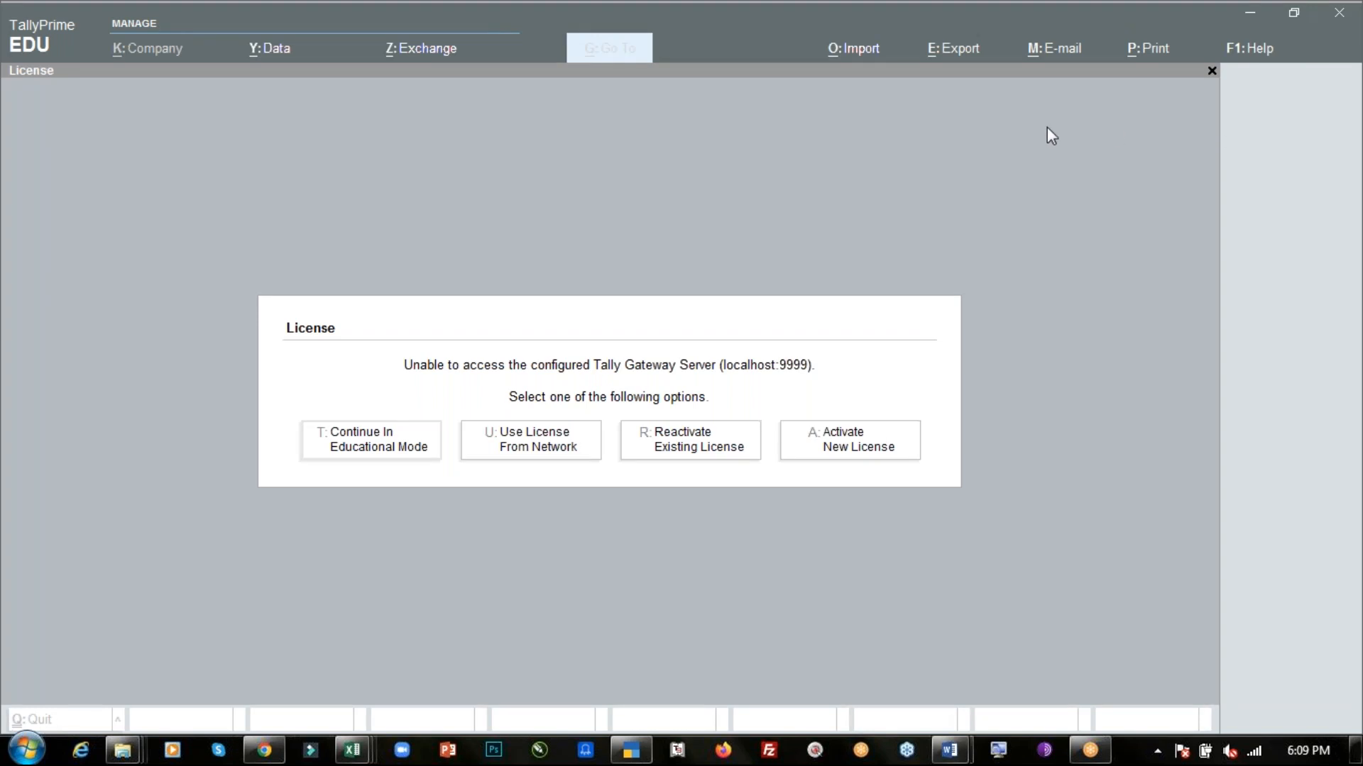
- Switch to the Day-3 PDF notes and review the ledger table with account groups and opening amounts
left_click(730, 249)
key("alt+Tab")
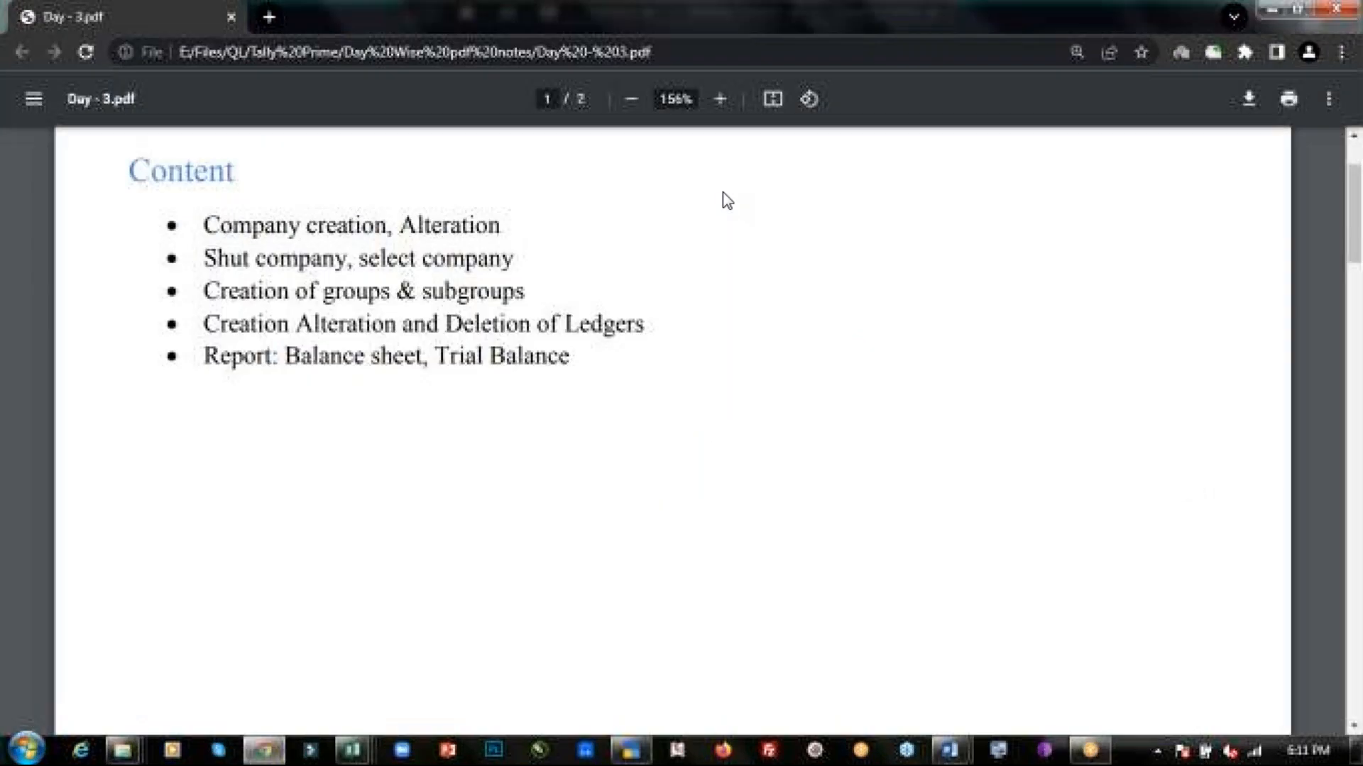
scroll(637, 424, "down", 10)
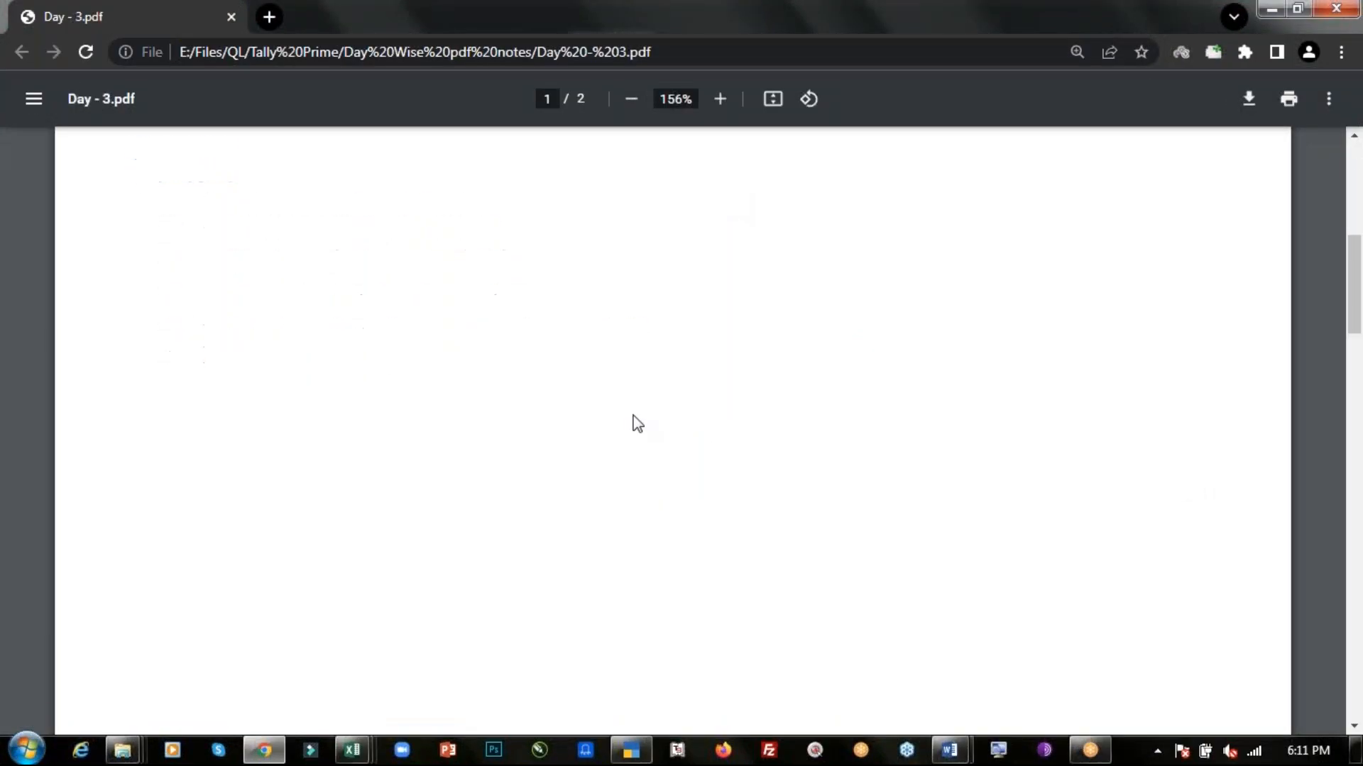
scroll(637, 424, "down", 15)
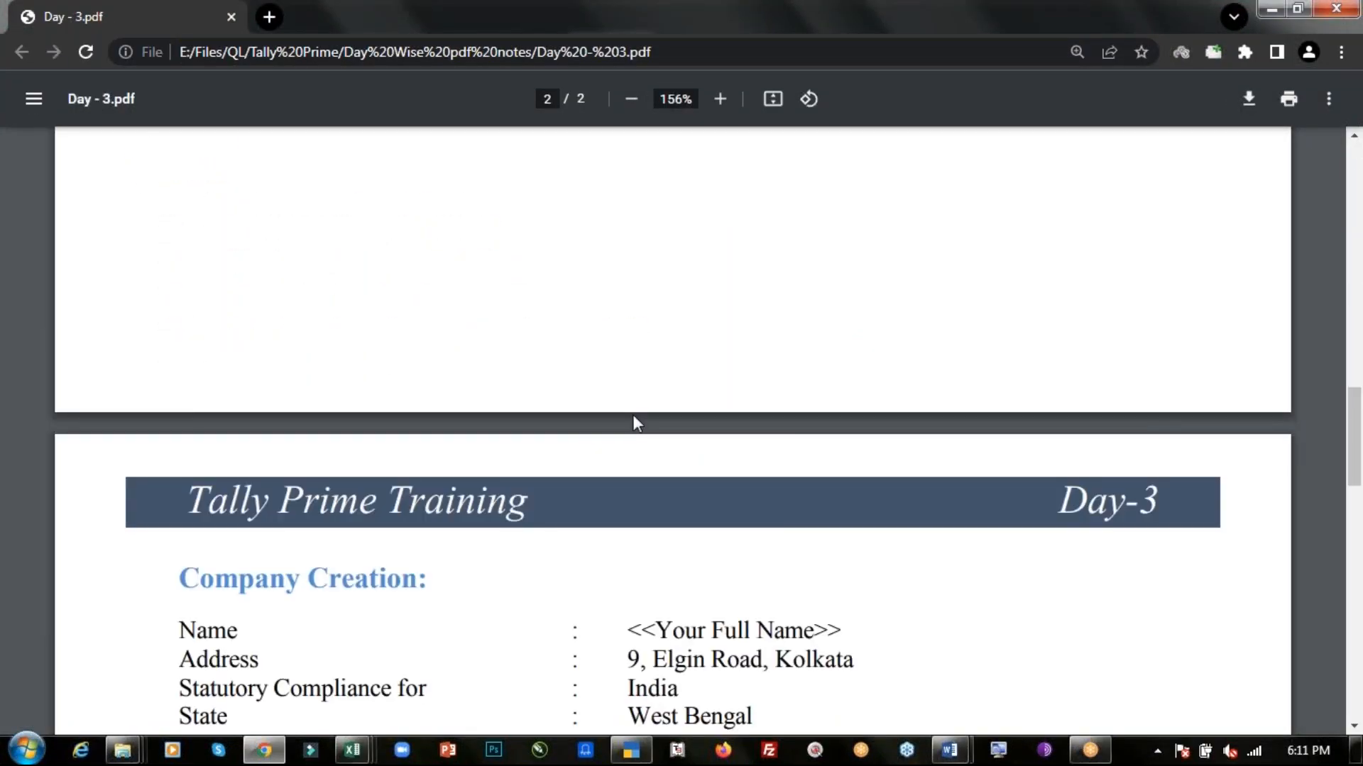
scroll(638, 424, "down", 3)
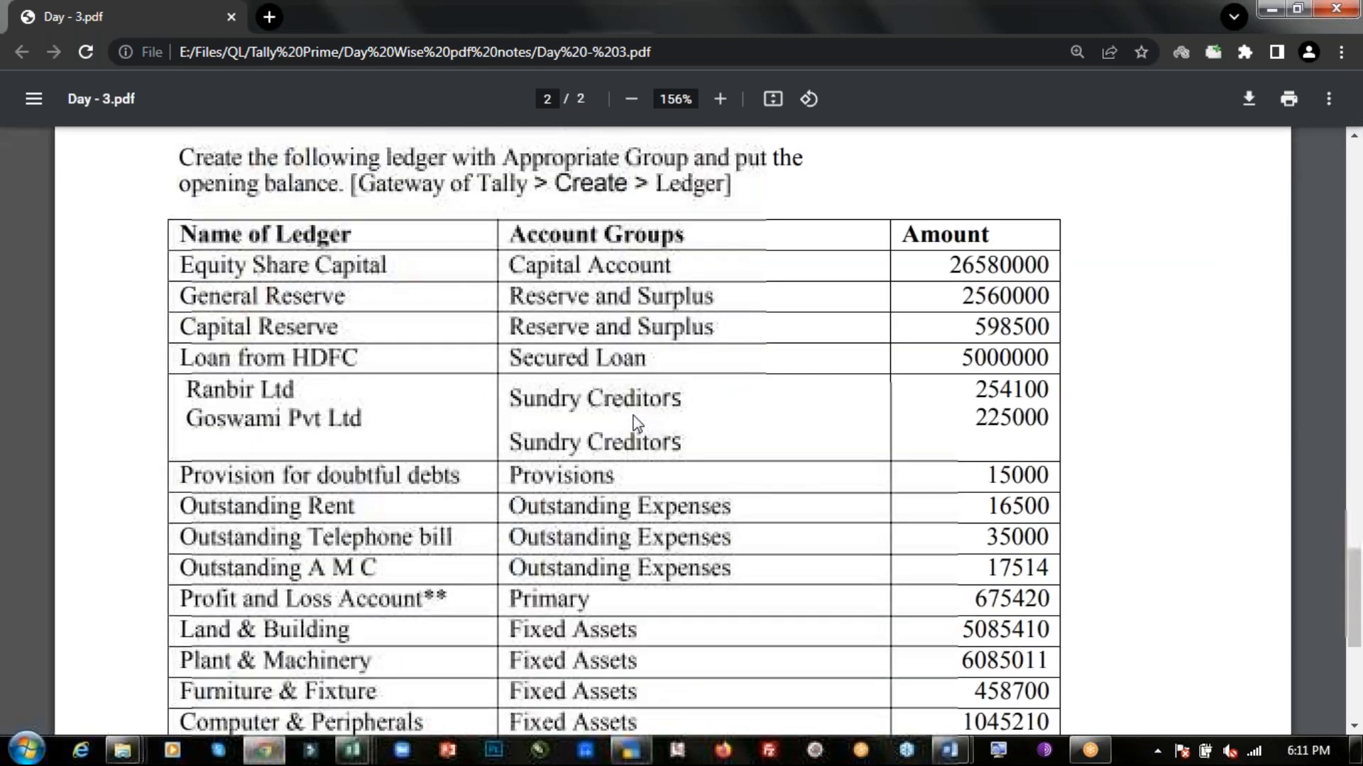
left_click(631, 99)
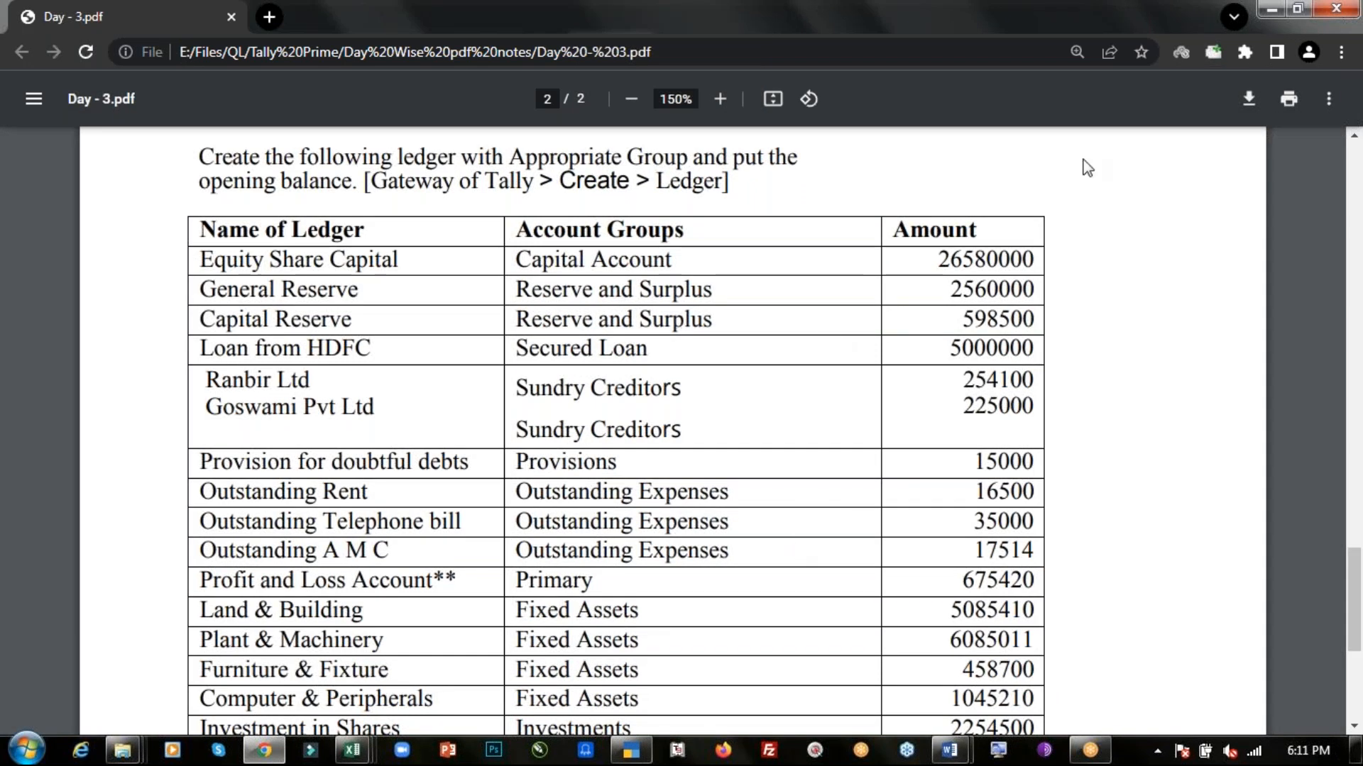
left_click(1163, 132)
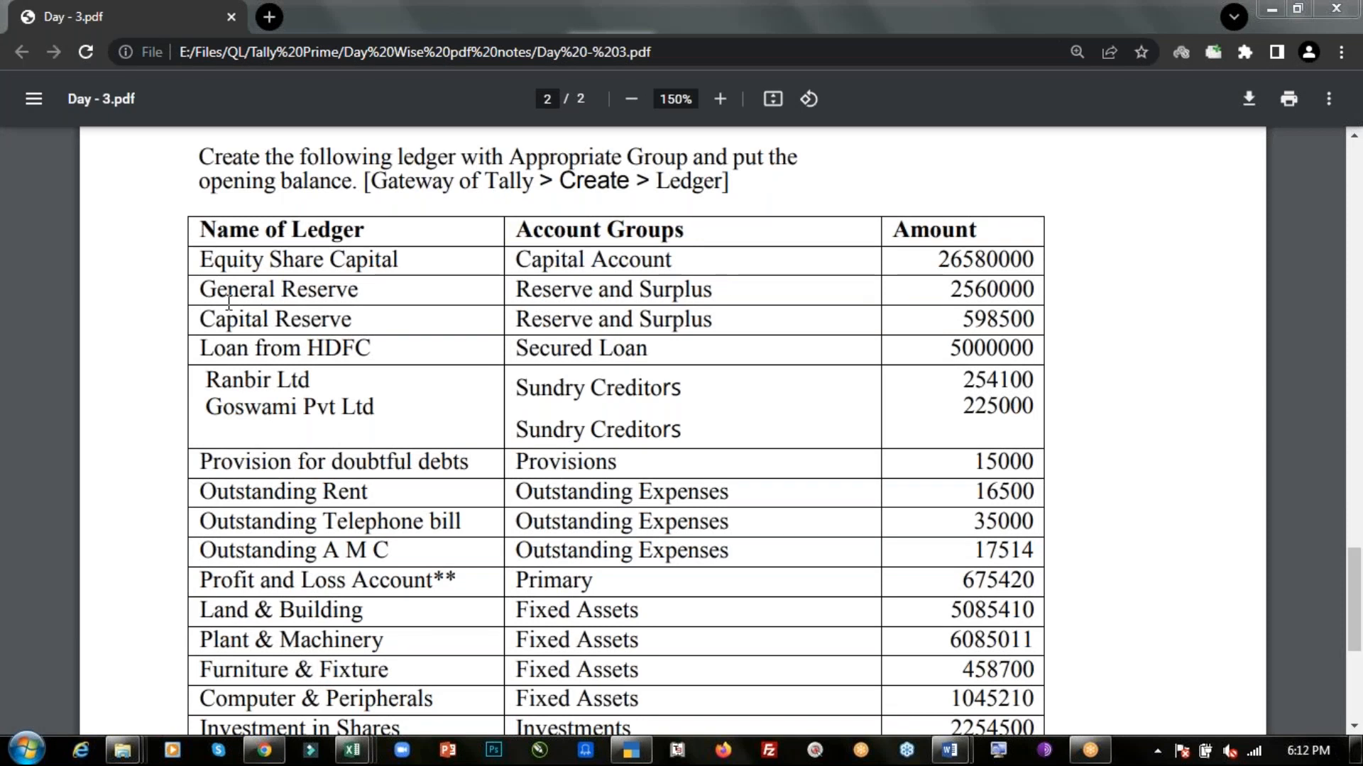
left_click_drag(202, 287, 366, 328)
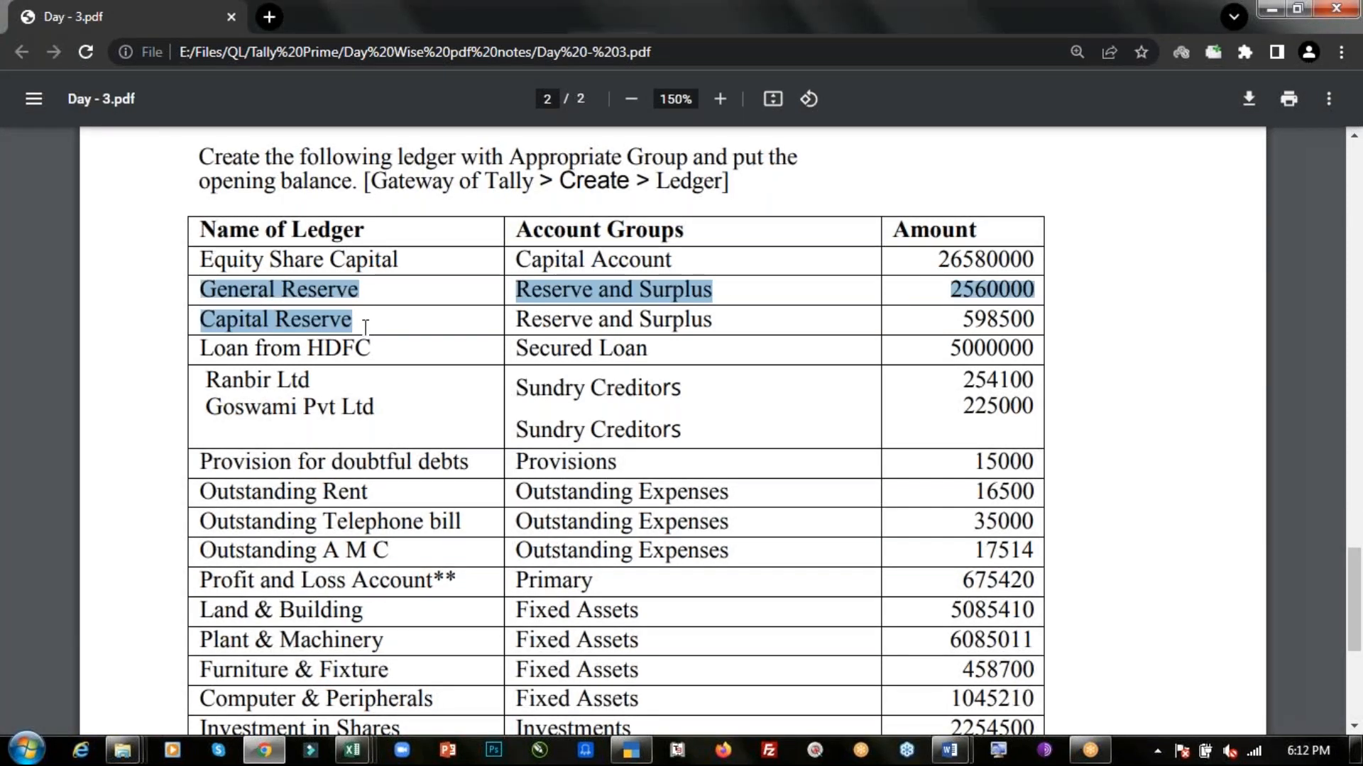
left_click(464, 324)
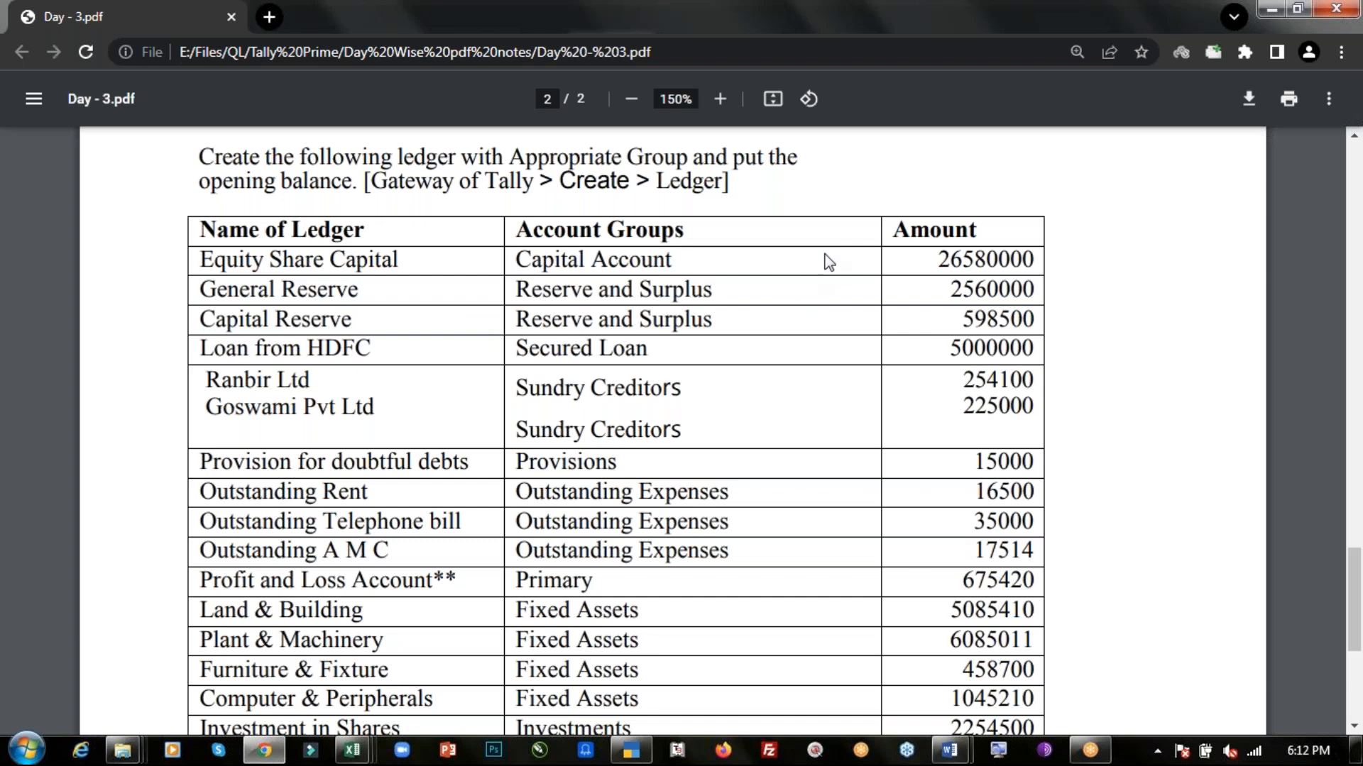
left_click(1234, 44)
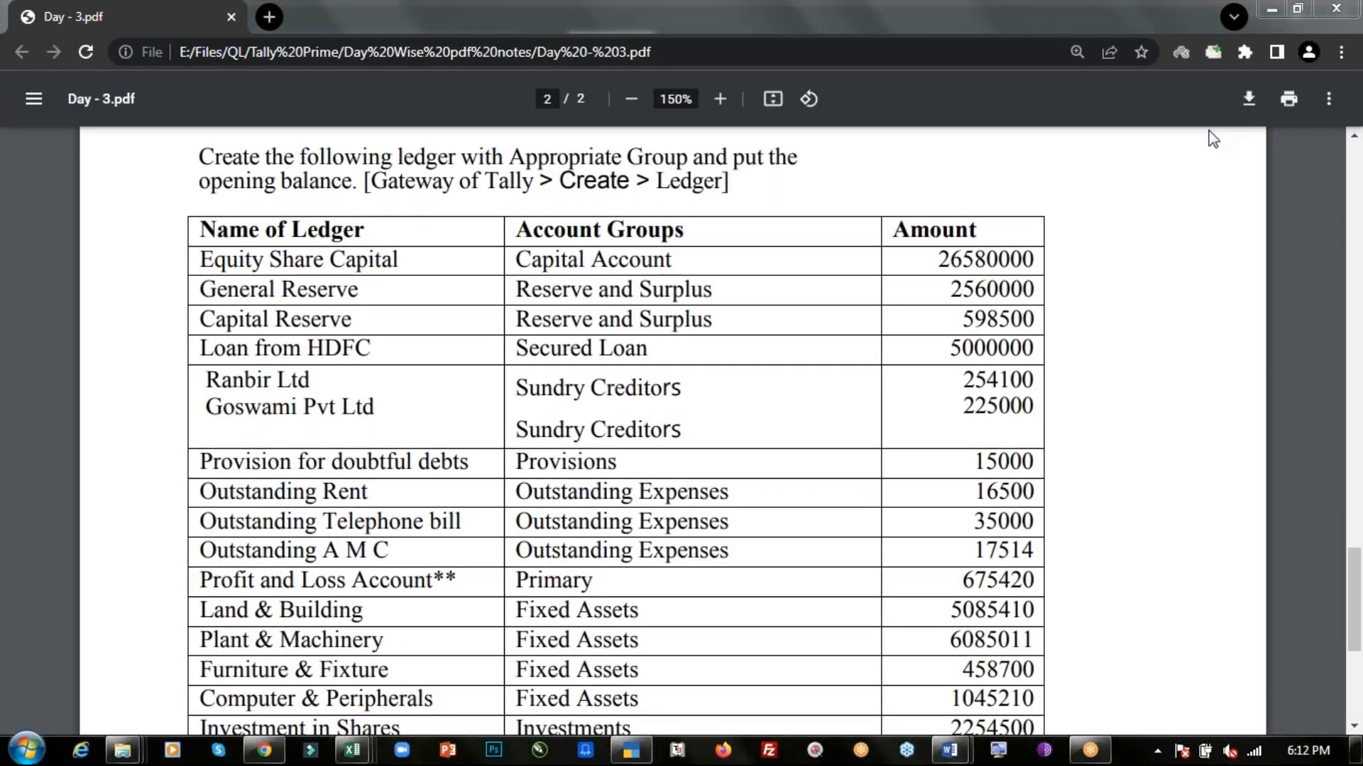
left_click(946, 195)
left_click(904, 424)
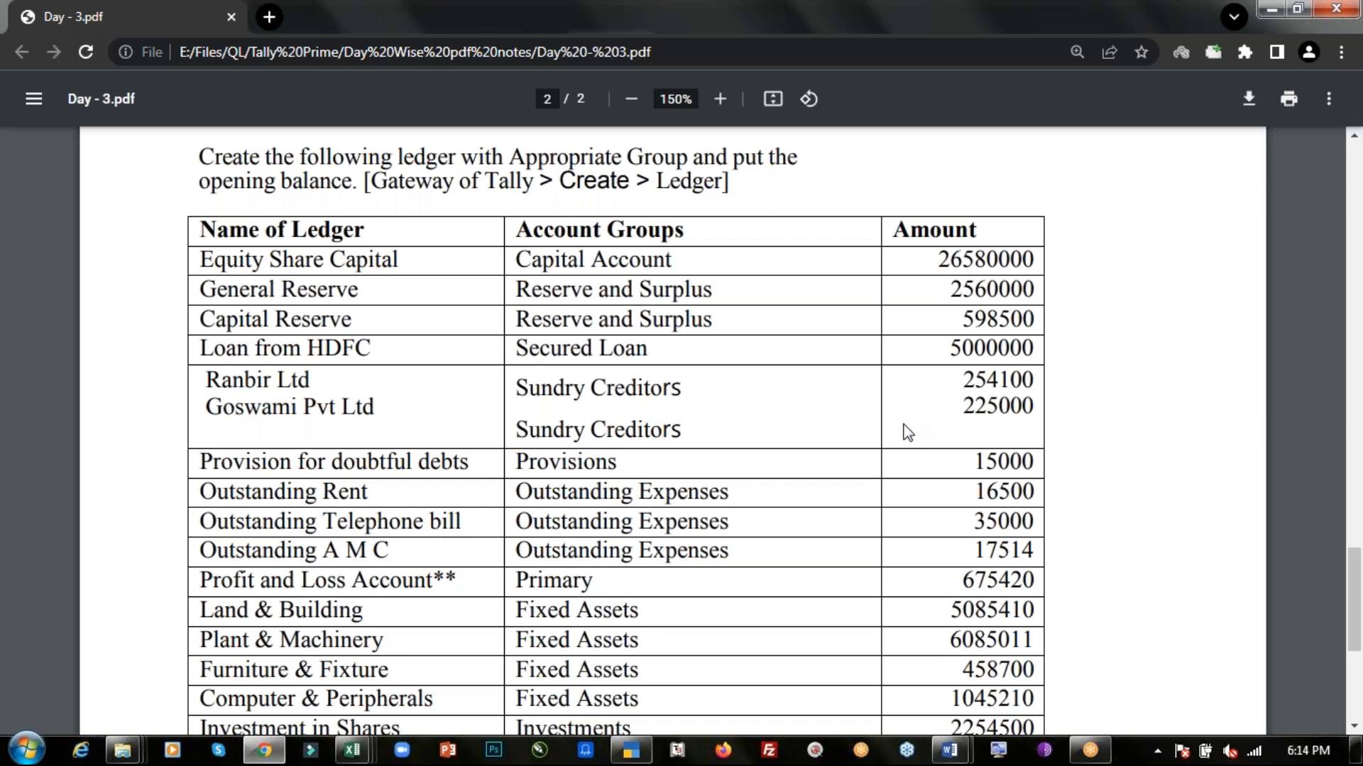
- Open the Day-4 PDF notes and zoom in to 125%
key("alt+Tab")
key("alt+Tab")
key("alt+Tab")
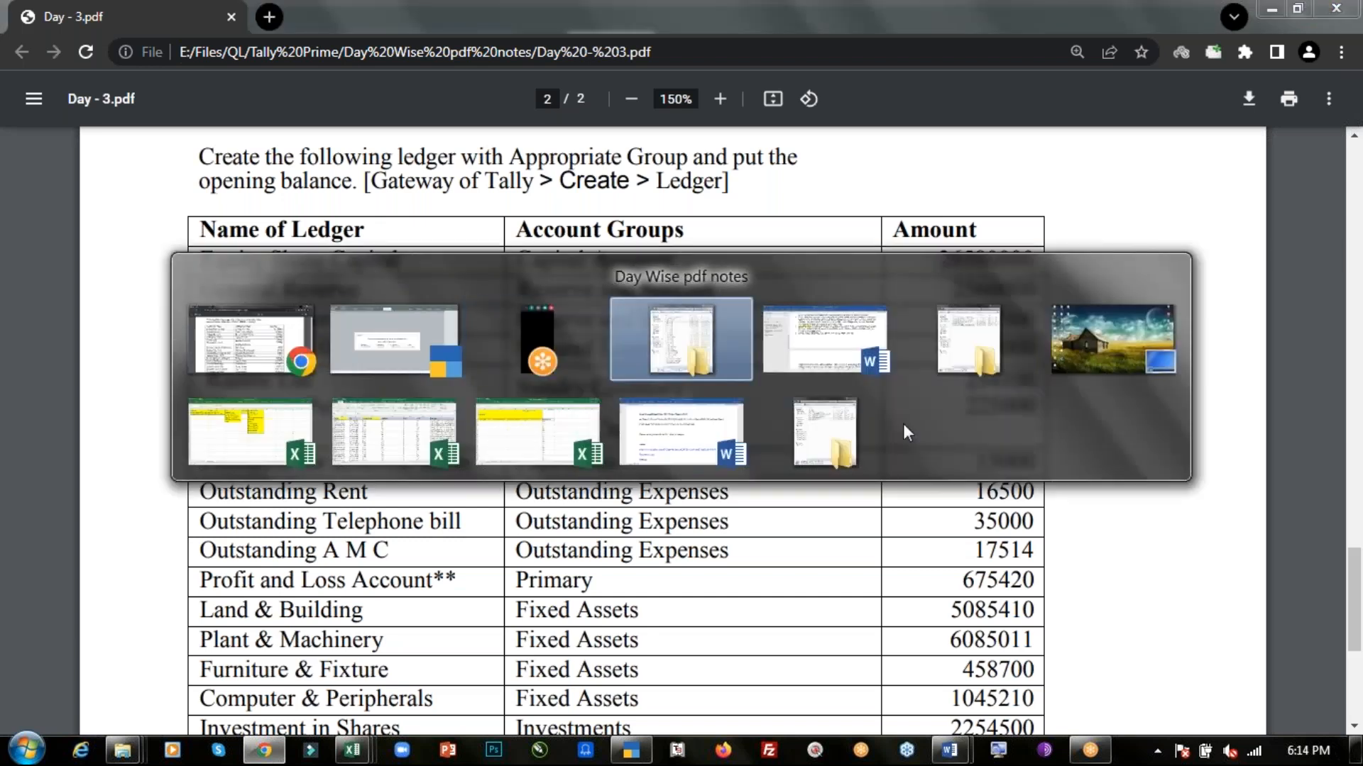
key("Return")
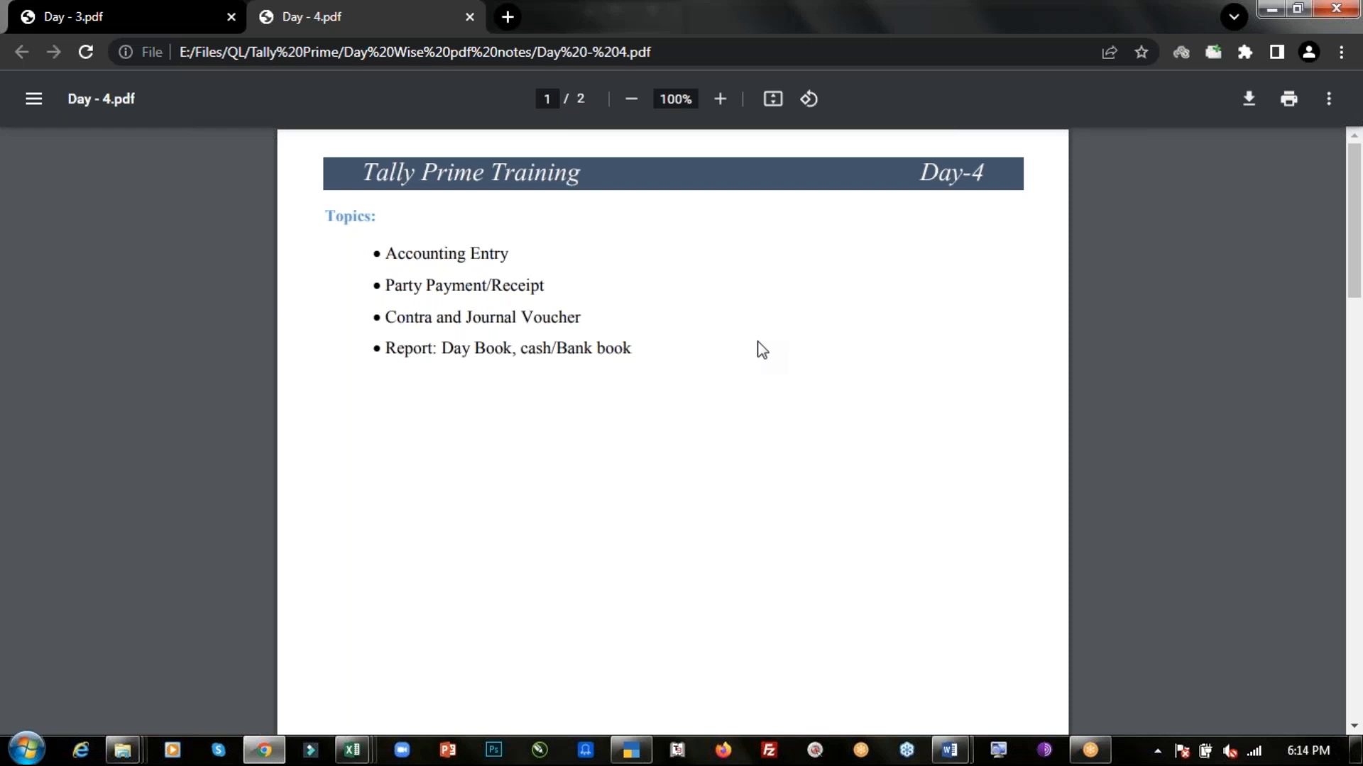
key("ctrl+plus")
key("ctrl+plus")
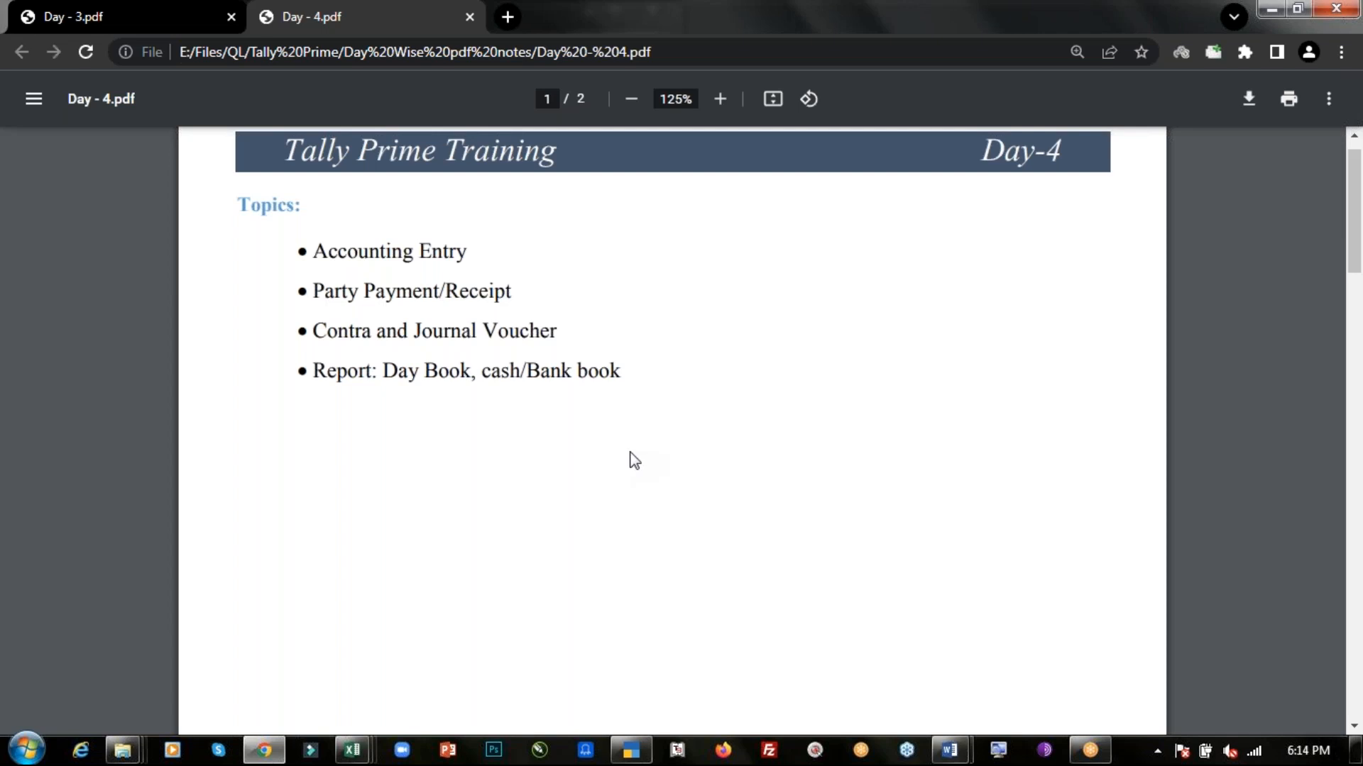
- Continue in Educational Mode and load the company QL Batch 4 June 22
left_click(631, 750)
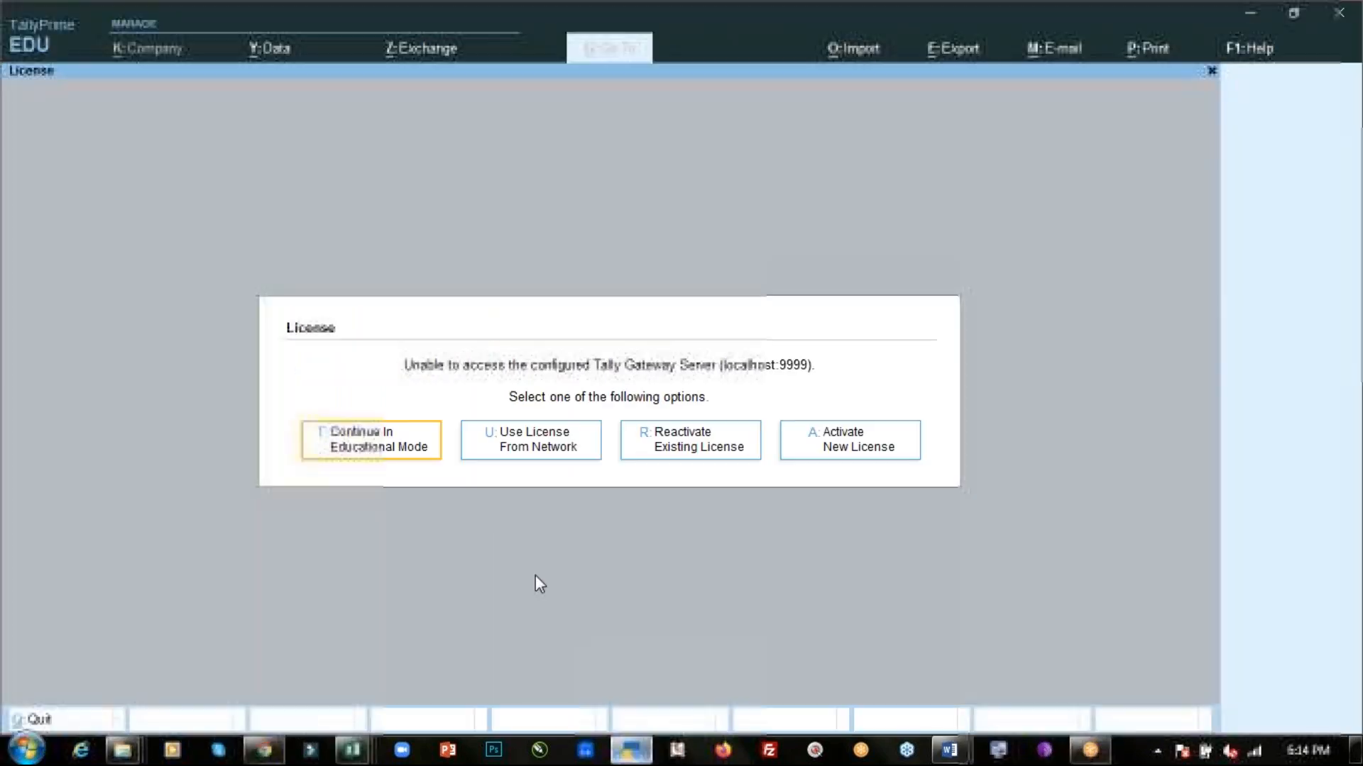
left_click(391, 440)
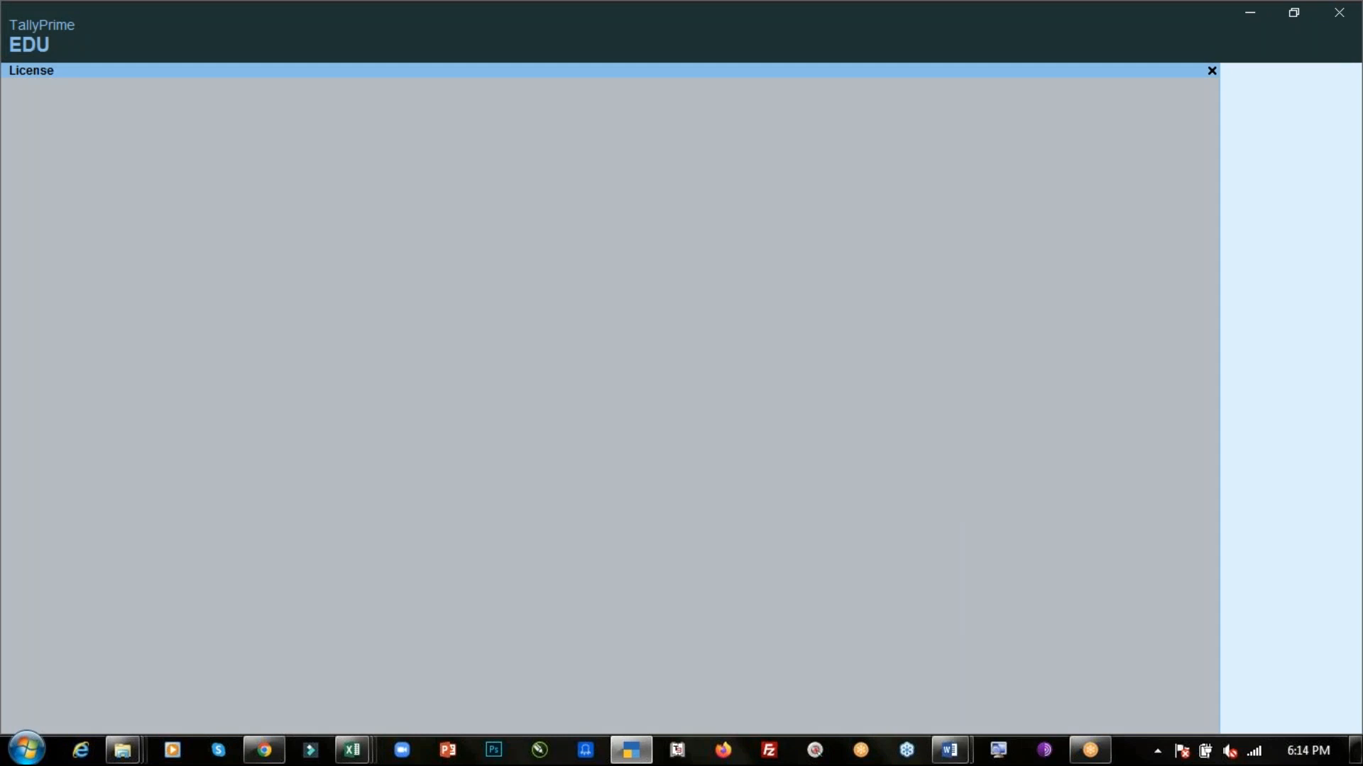
key("alt+Tab")
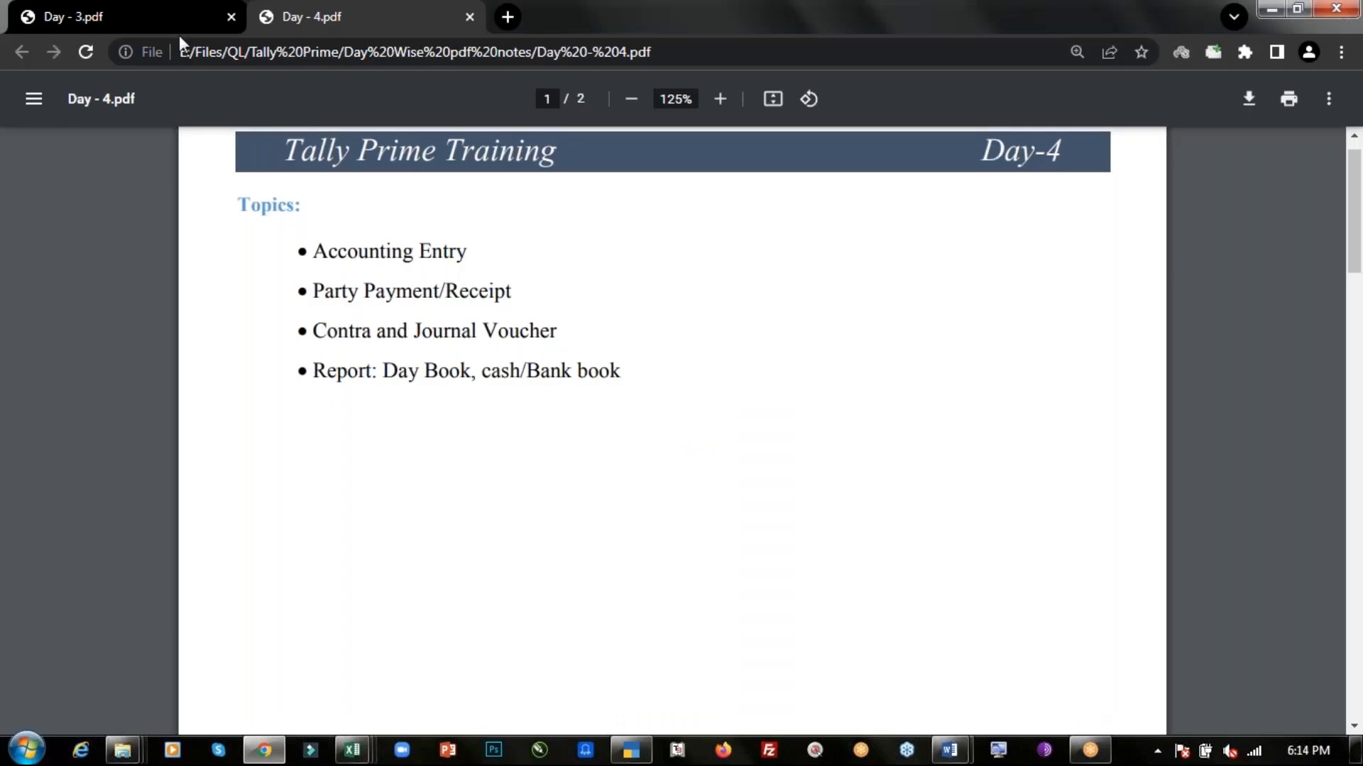
key("alt+Tab")
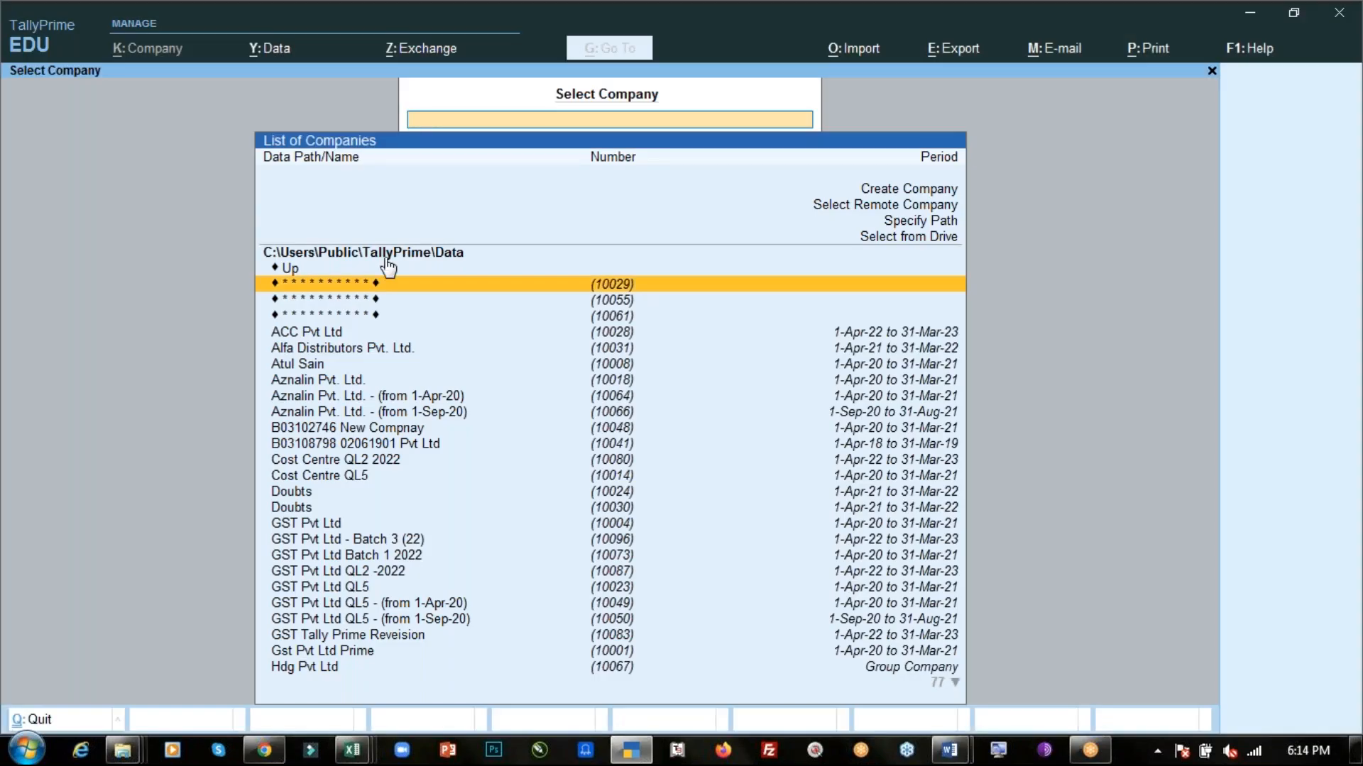
type("ql")
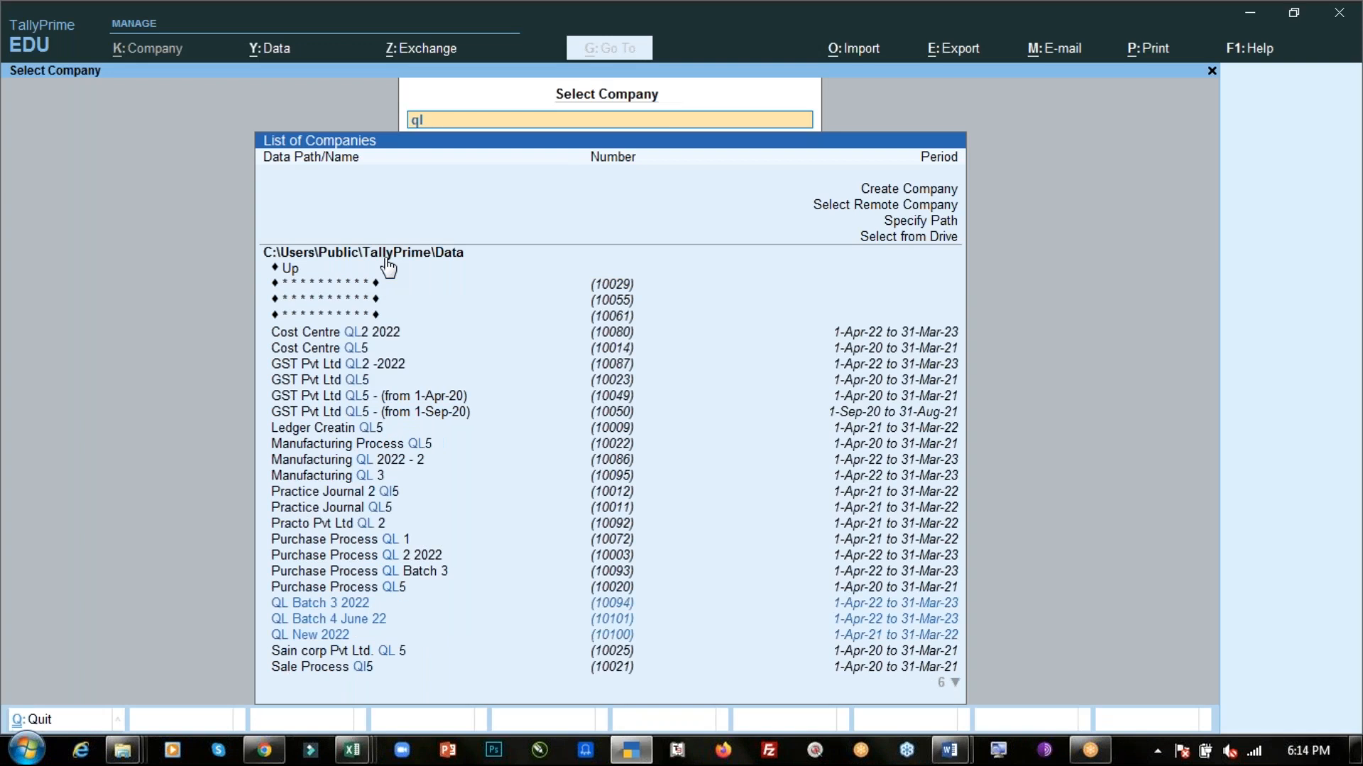
key("Down")
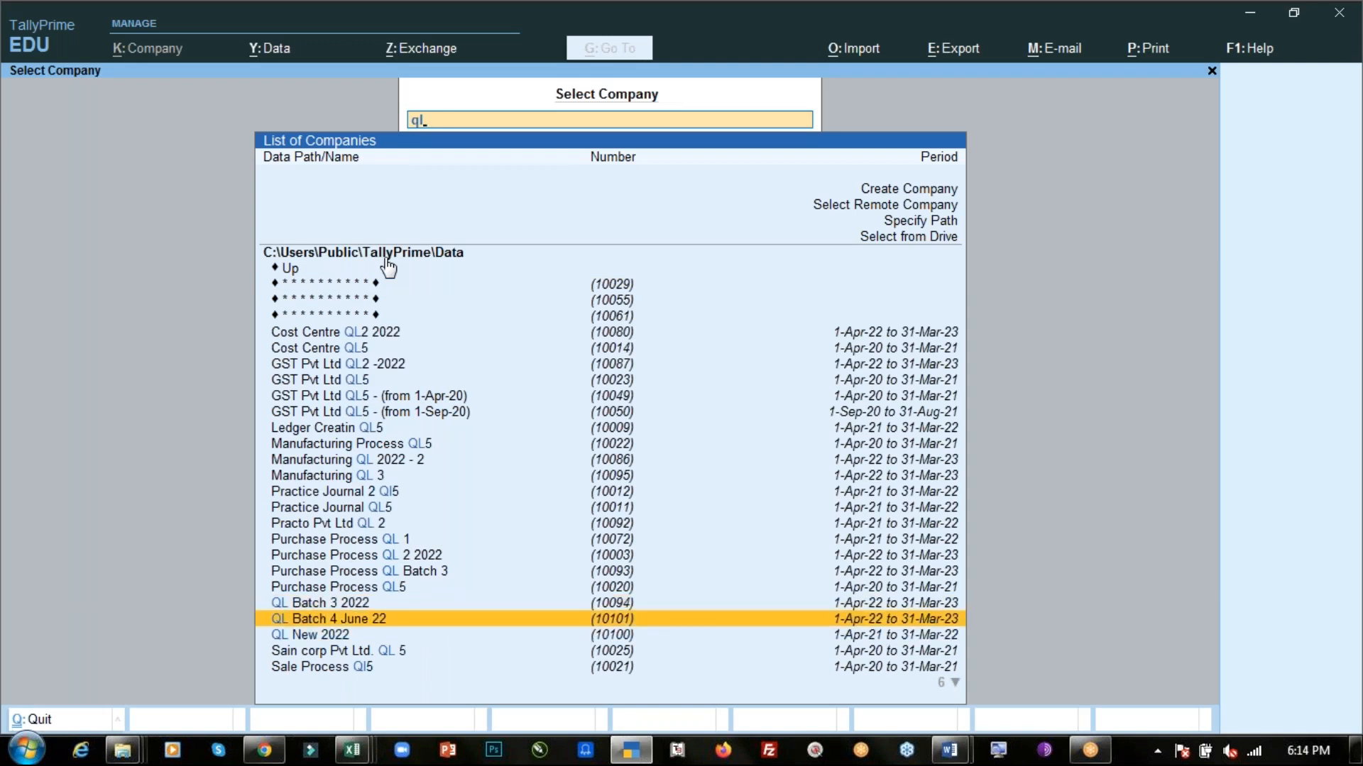
key("Return")
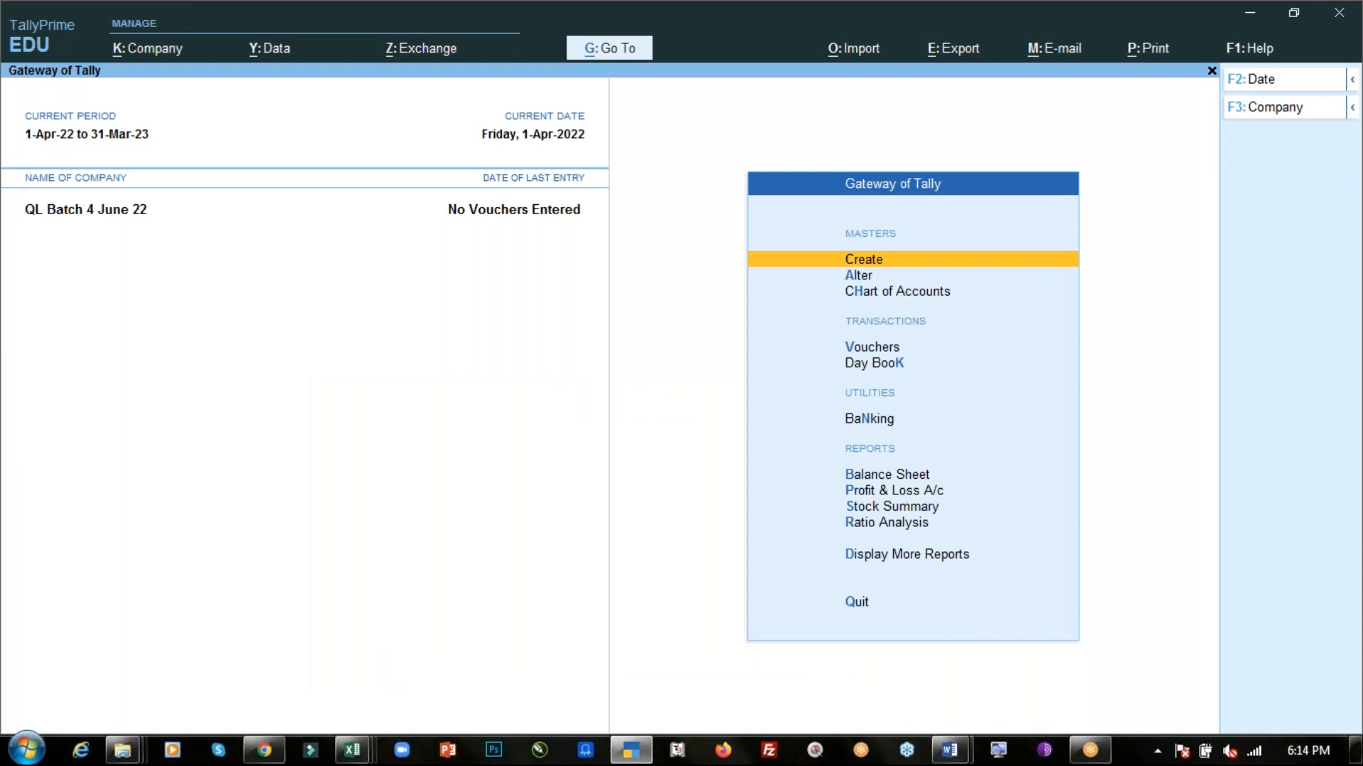
- Read through the Day-4 transaction list in the PDF notes
key("alt+Tab")
scroll(672, 426, "down", 9)
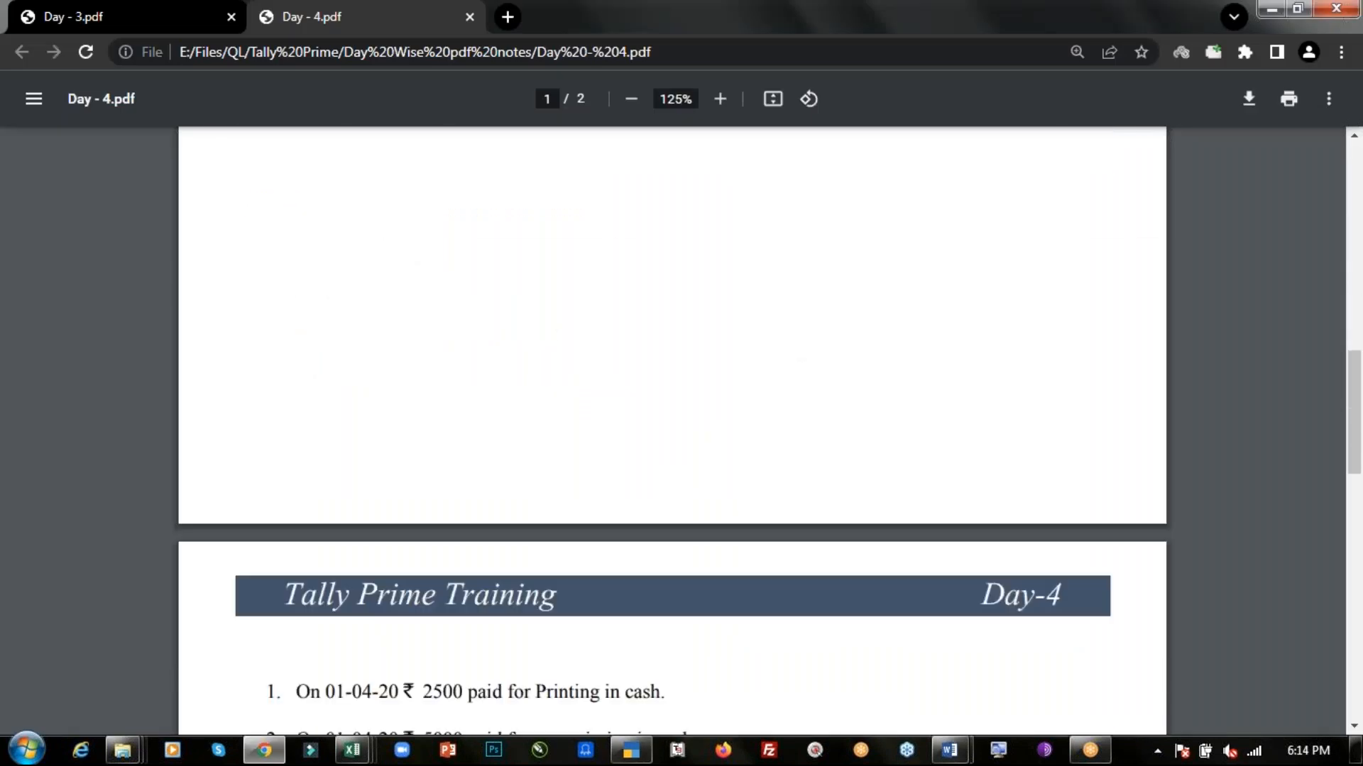
scroll(636, 347, "down", 5)
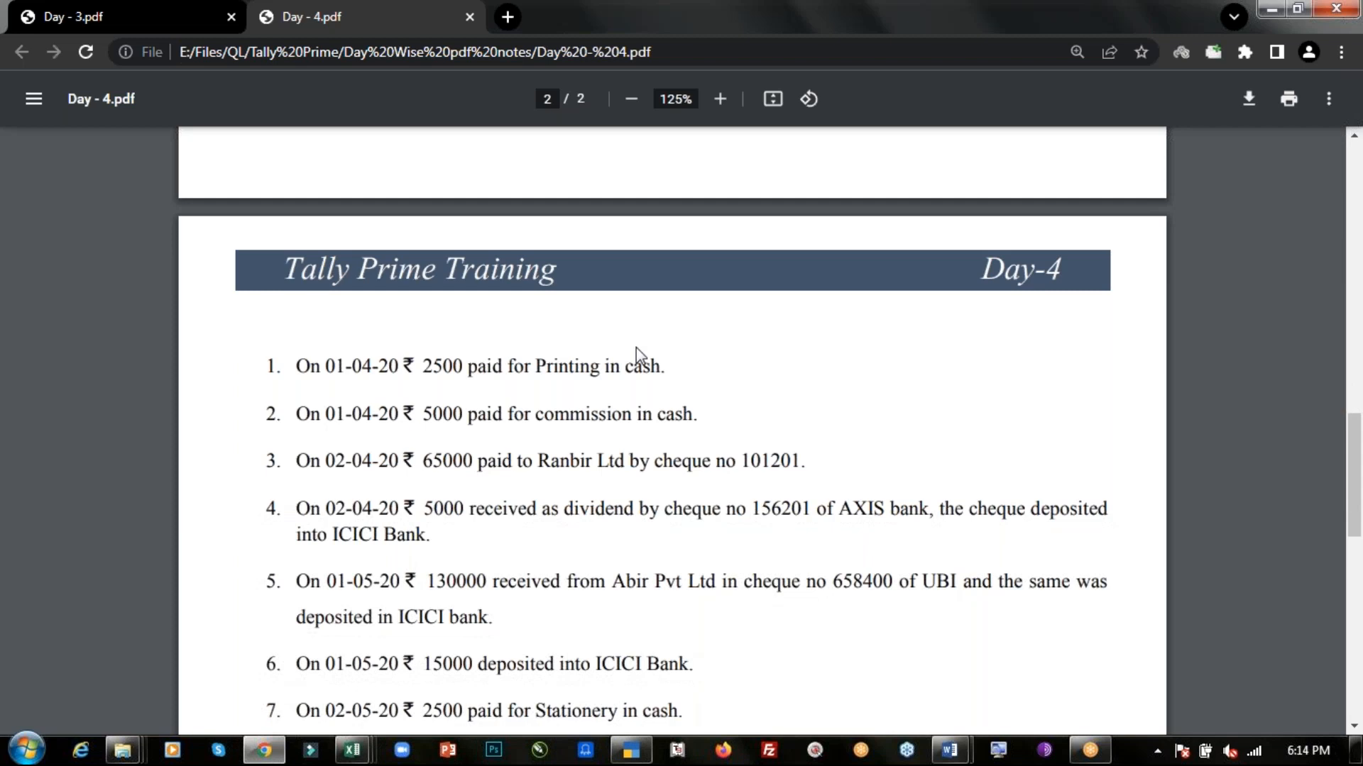
scroll(636, 347, "up", 1)
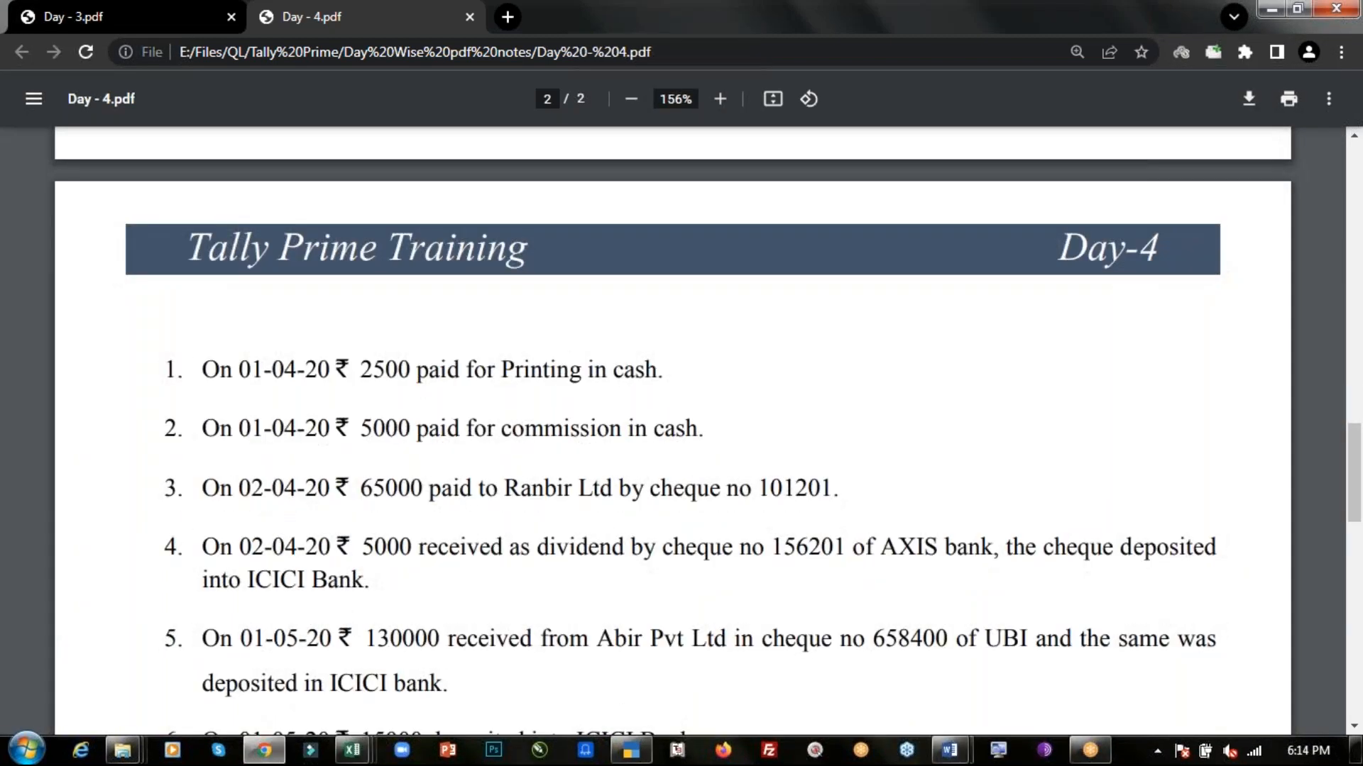
scroll(426, 320, "down", 1)
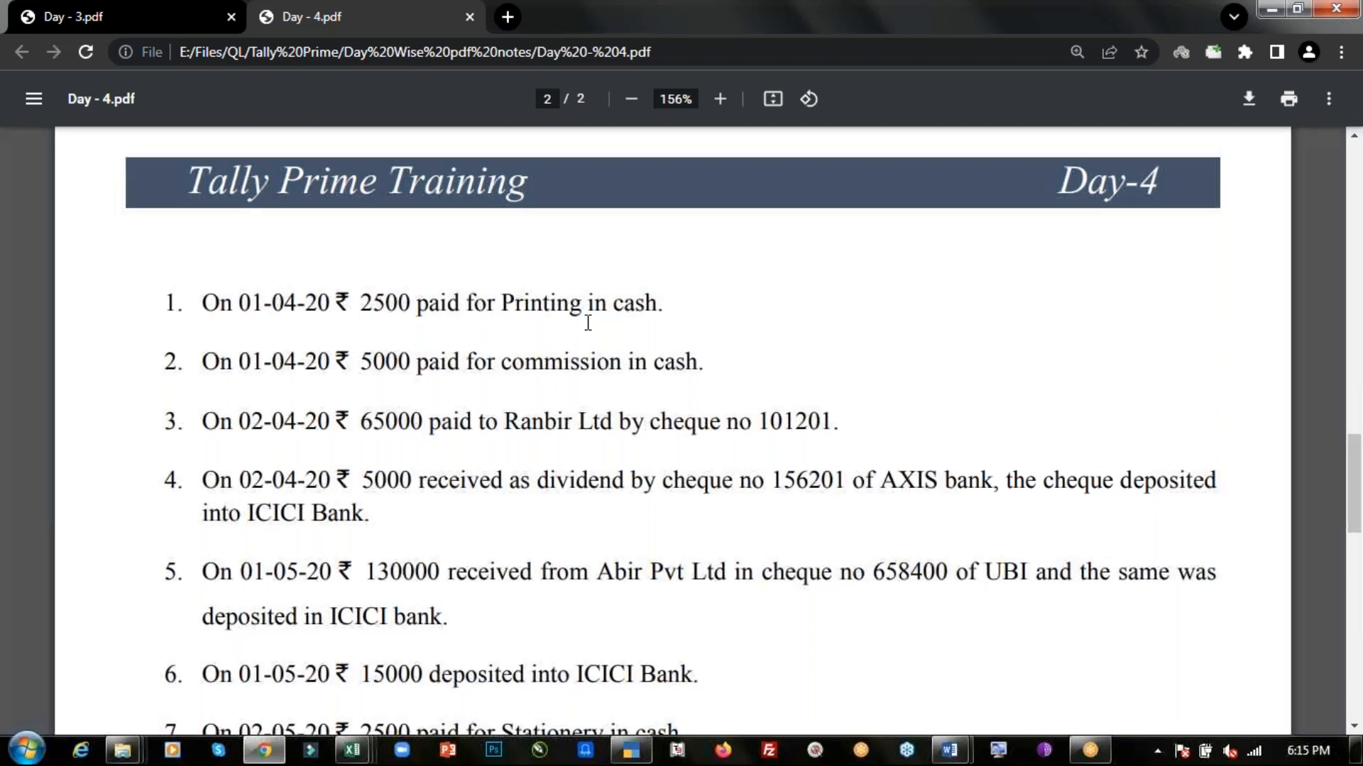
key("alt+Tab")
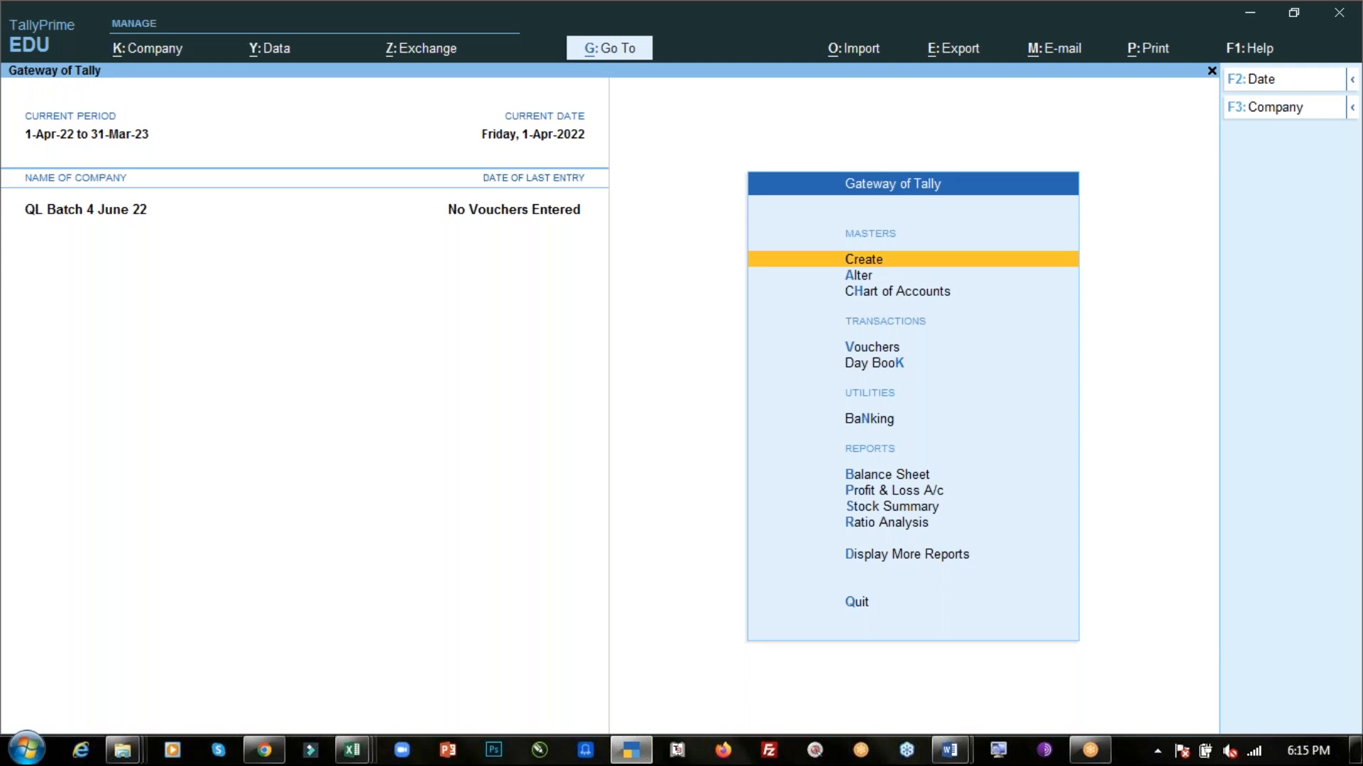
- Open accounting voucher creation from the Gateway of Tally
key("Down")
key("Down")
key("Down")
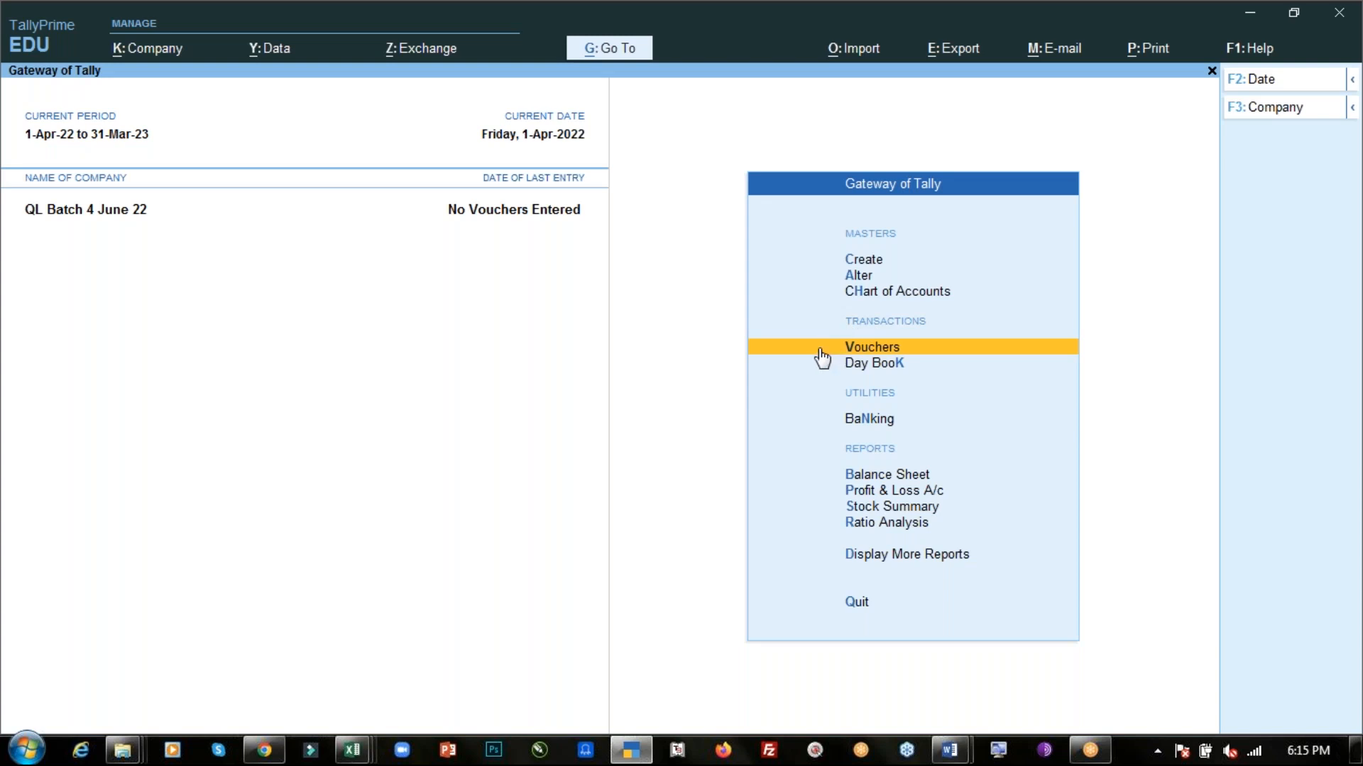
left_click(822, 355)
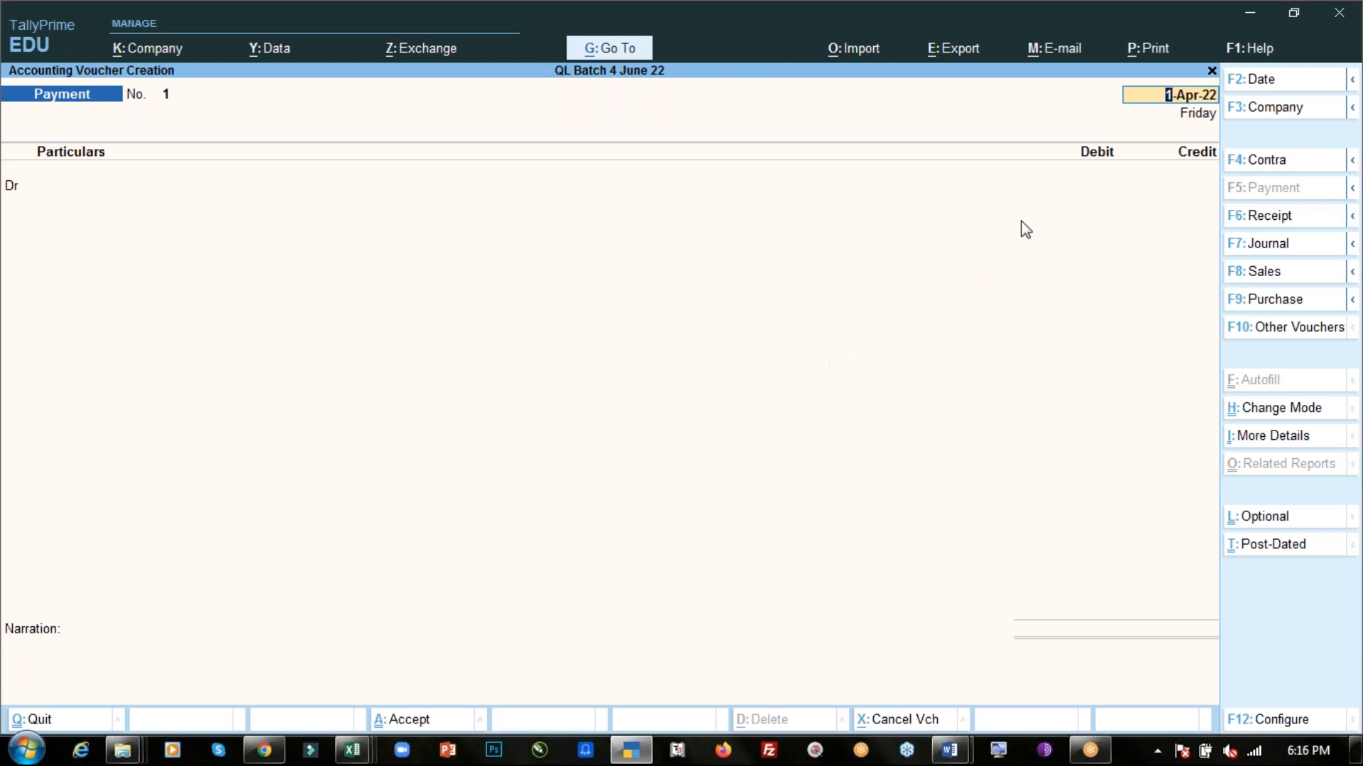
key("Escape")
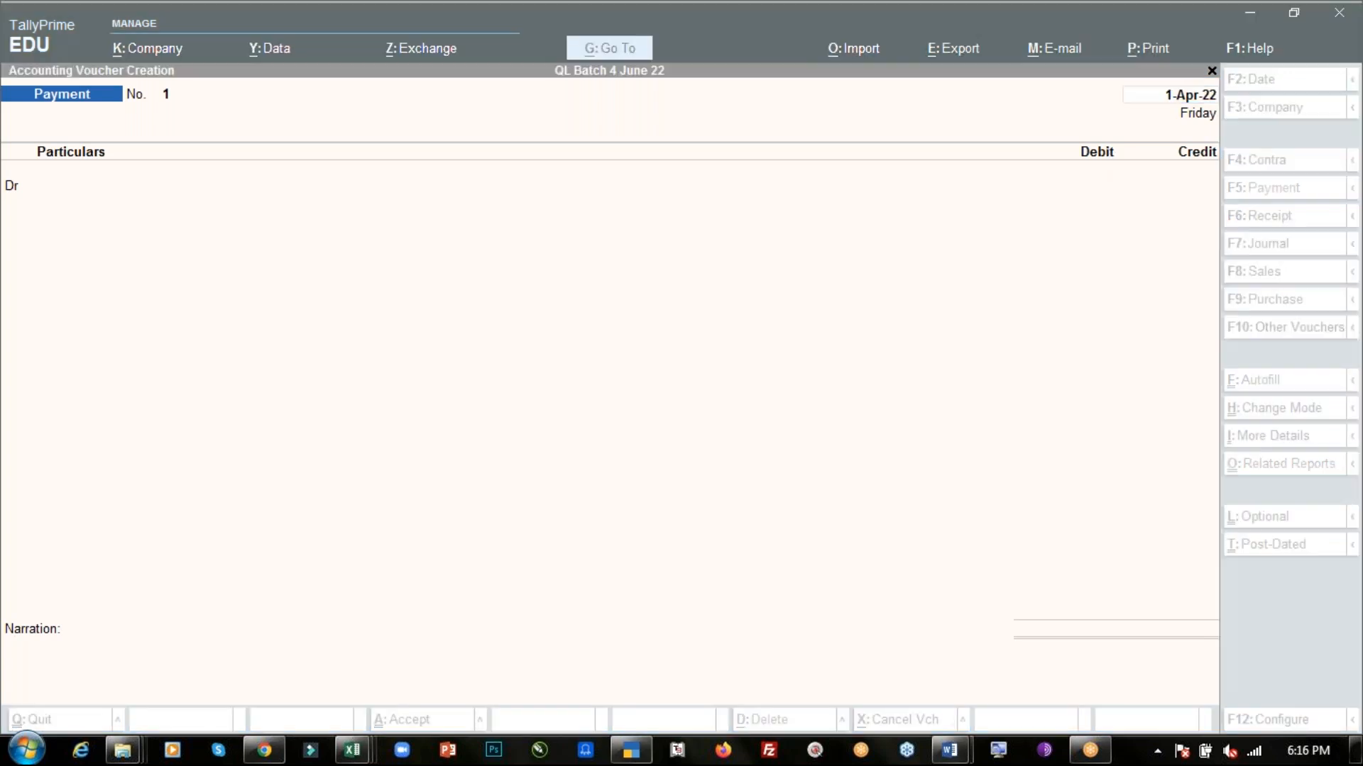
left_click(1260, 628)
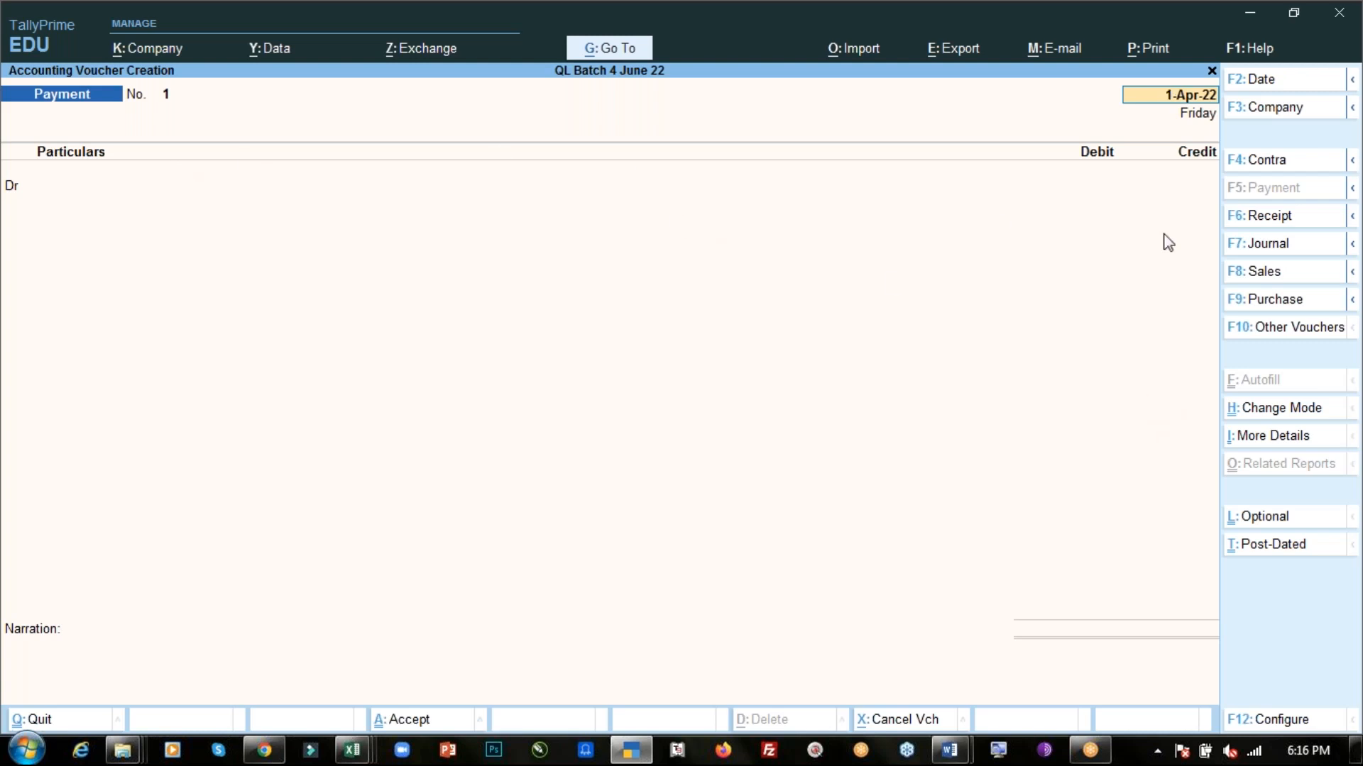
- Cycle through the Receipt, Journal, Contra, Sales and Purchase voucher types, returning to Payment
left_click(1271, 215)
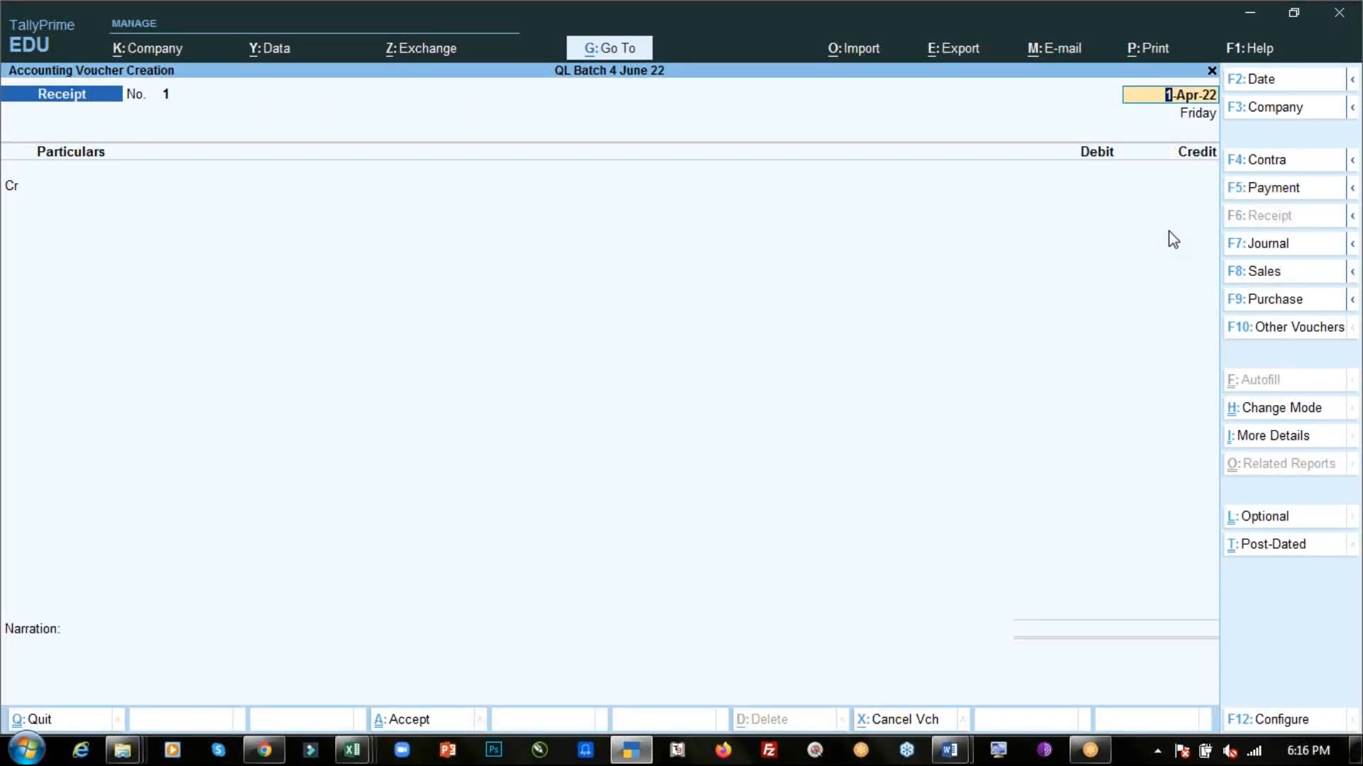
left_click(1260, 243)
left_click(1293, 160)
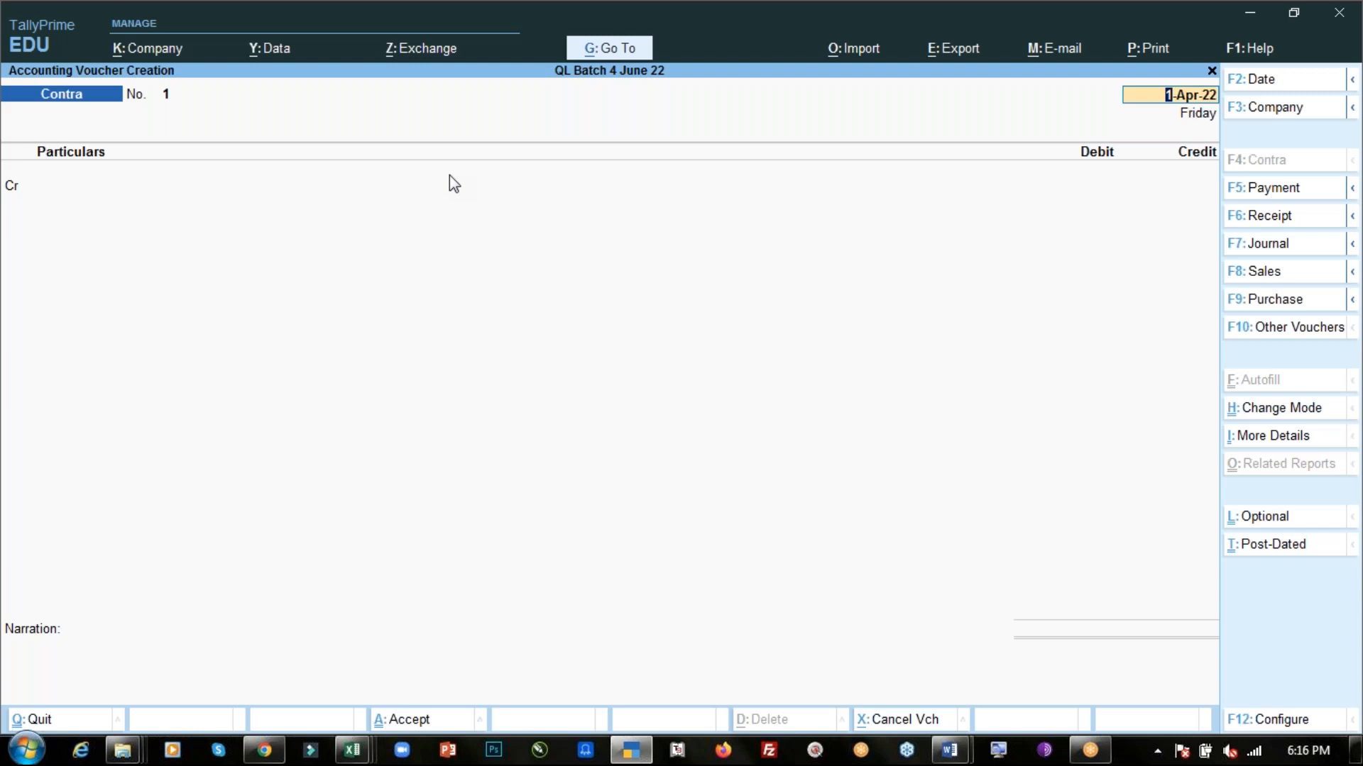
left_click(1263, 272)
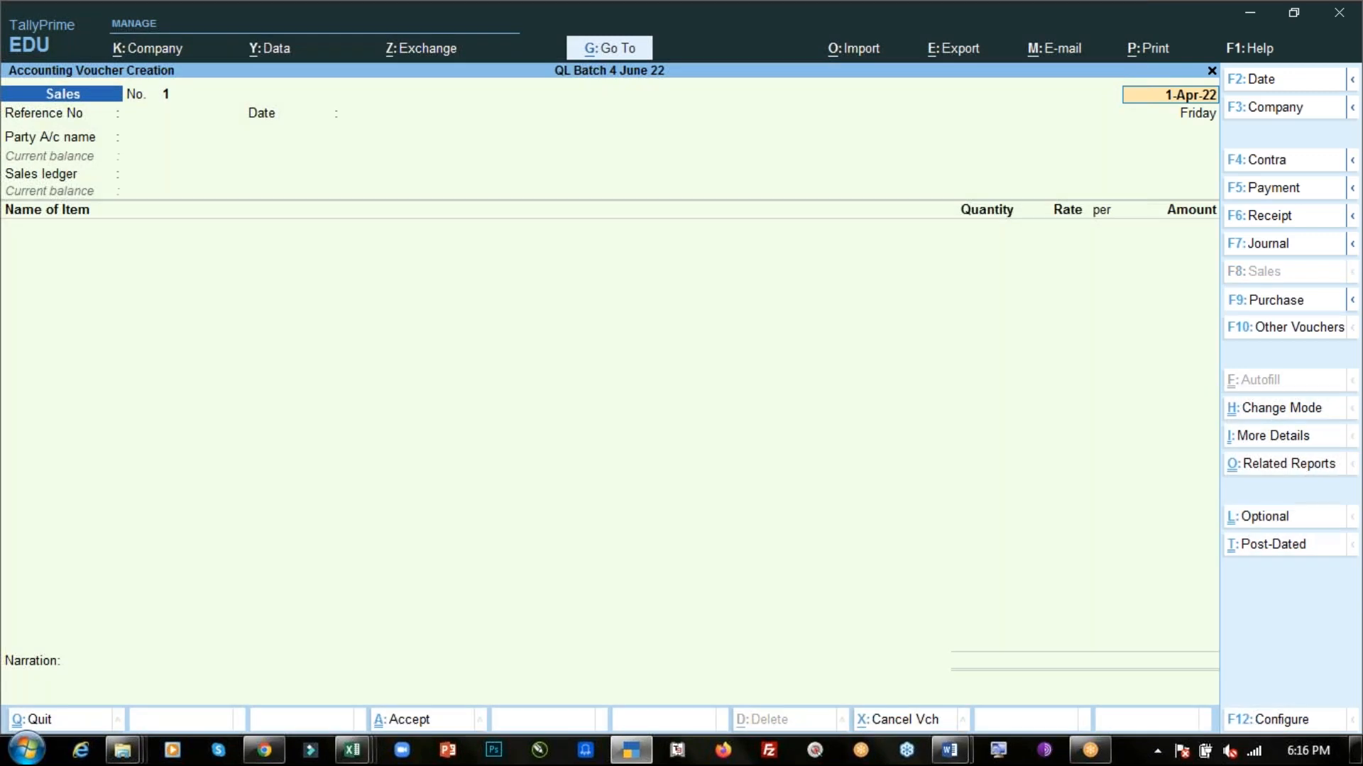
left_click(1265, 300)
left_click(1260, 189)
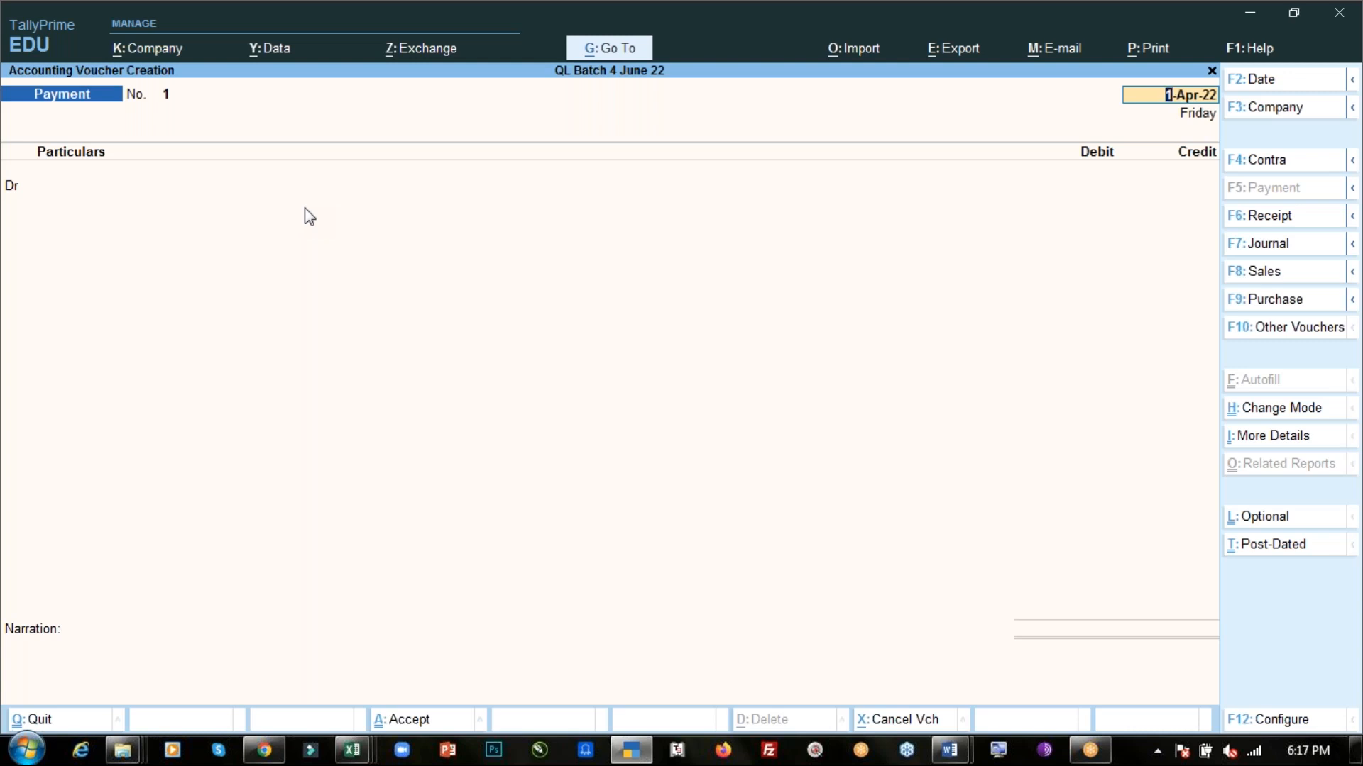
- Launch Notepad through the Run dialog
key("super+r")
type("notepad")
key("Return")
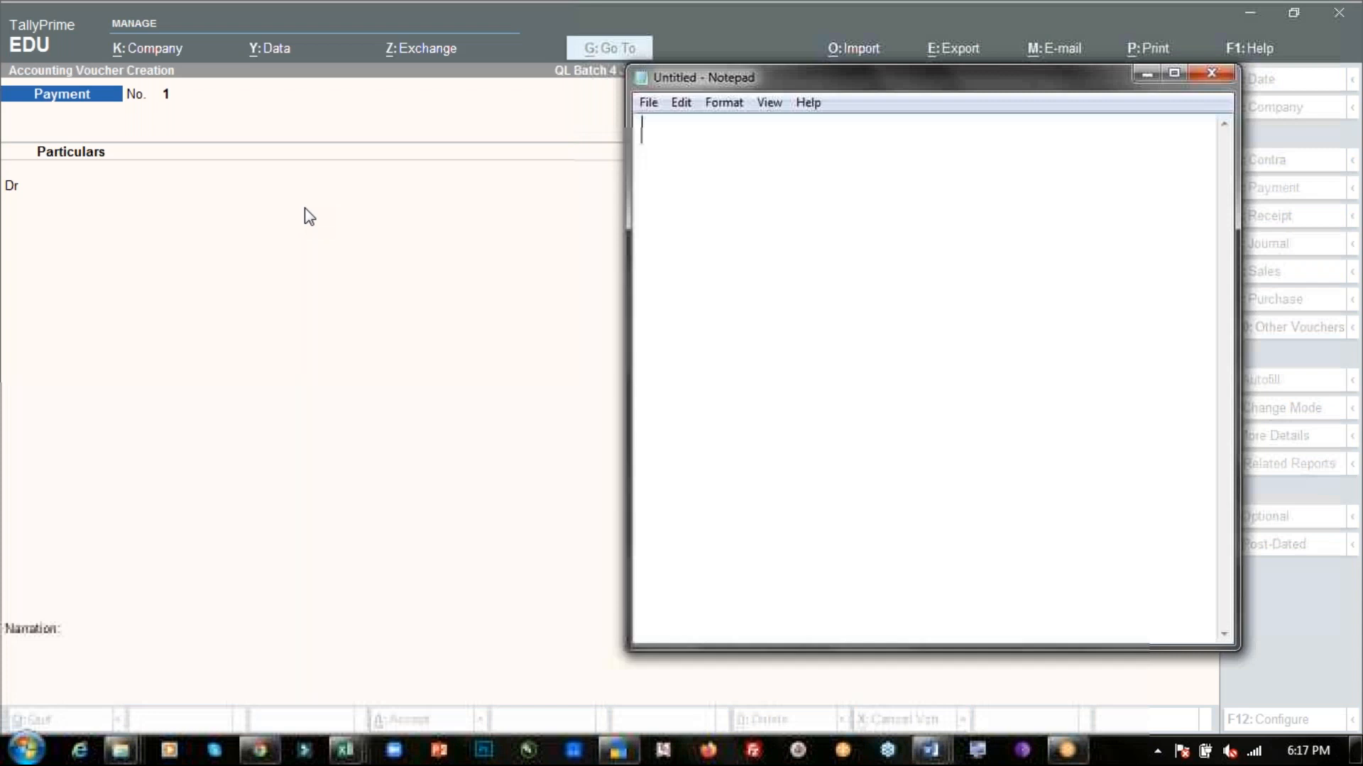
- Snap Notepad to half the screen and type the heading "How to change payment voucher mode"
key("super+Left")
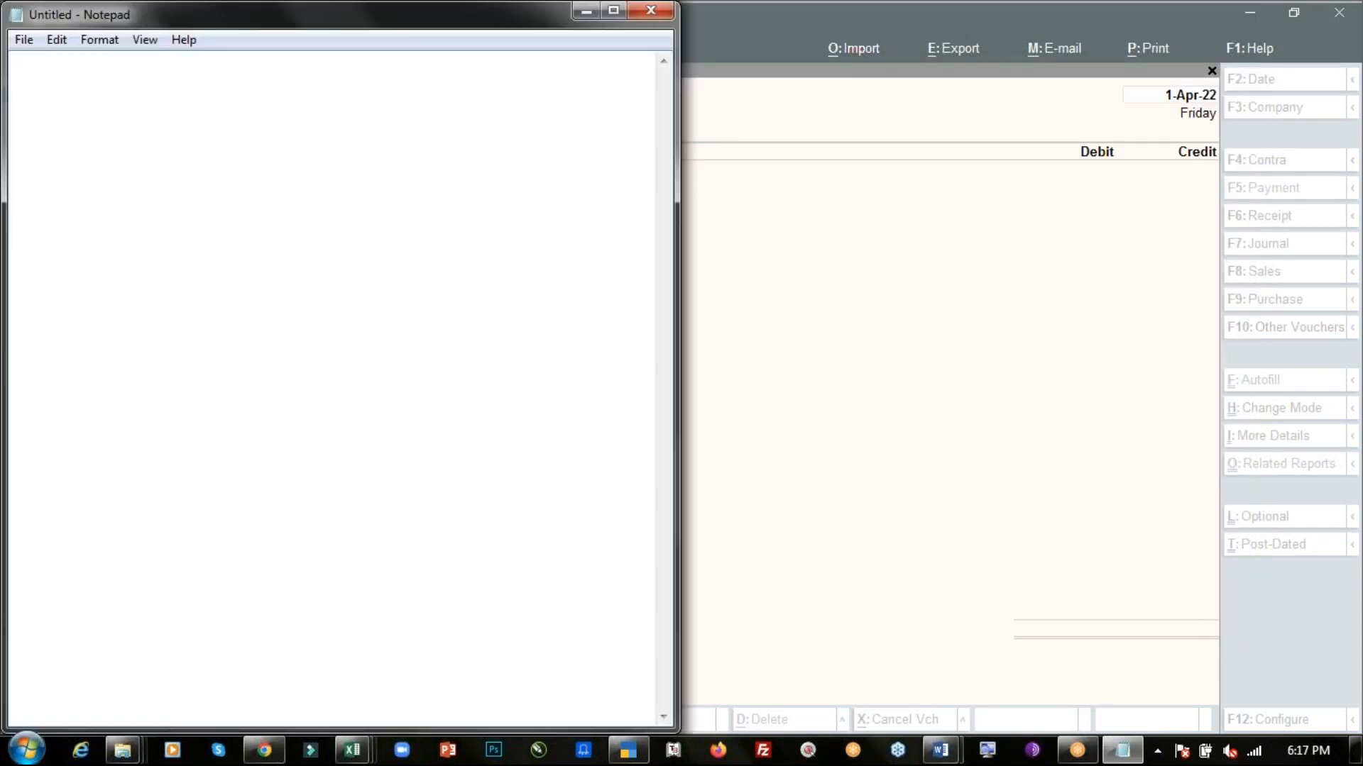
type("How to change ")
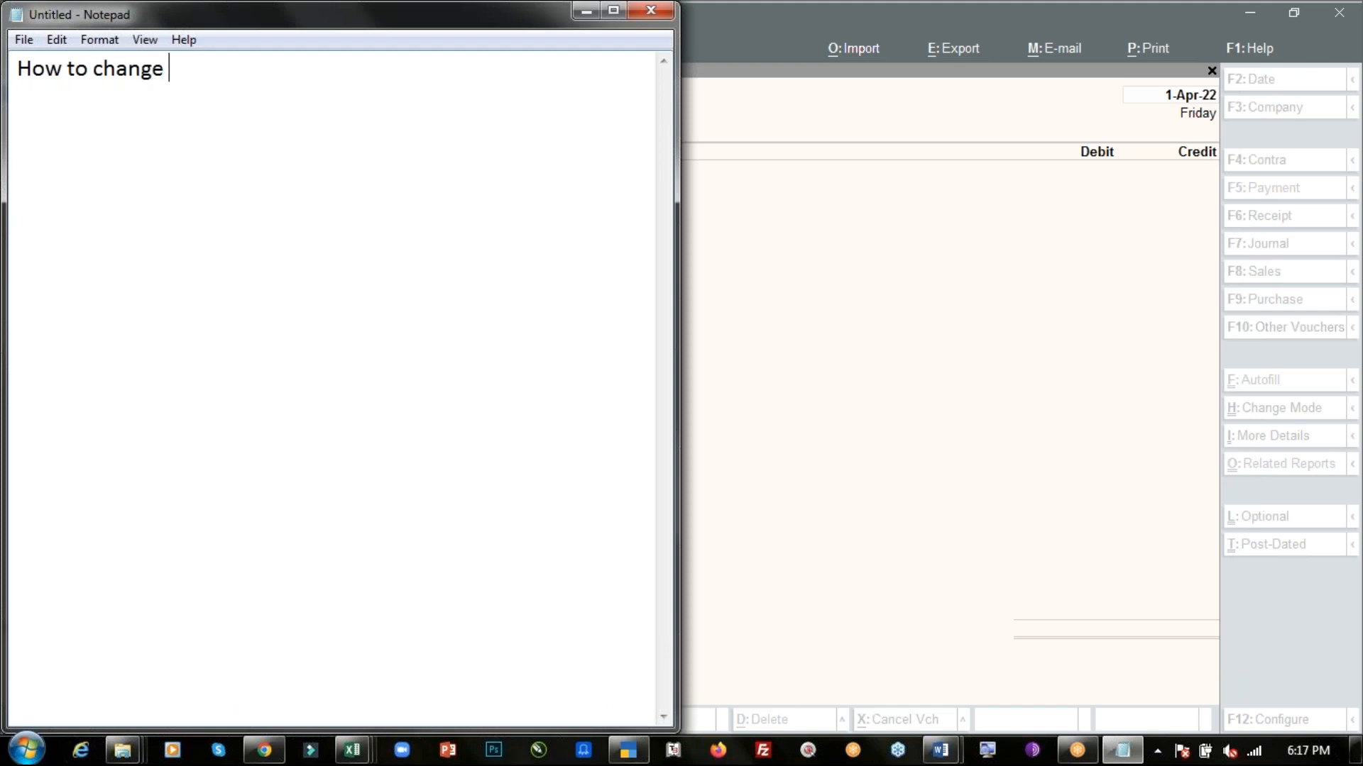
type("payment")
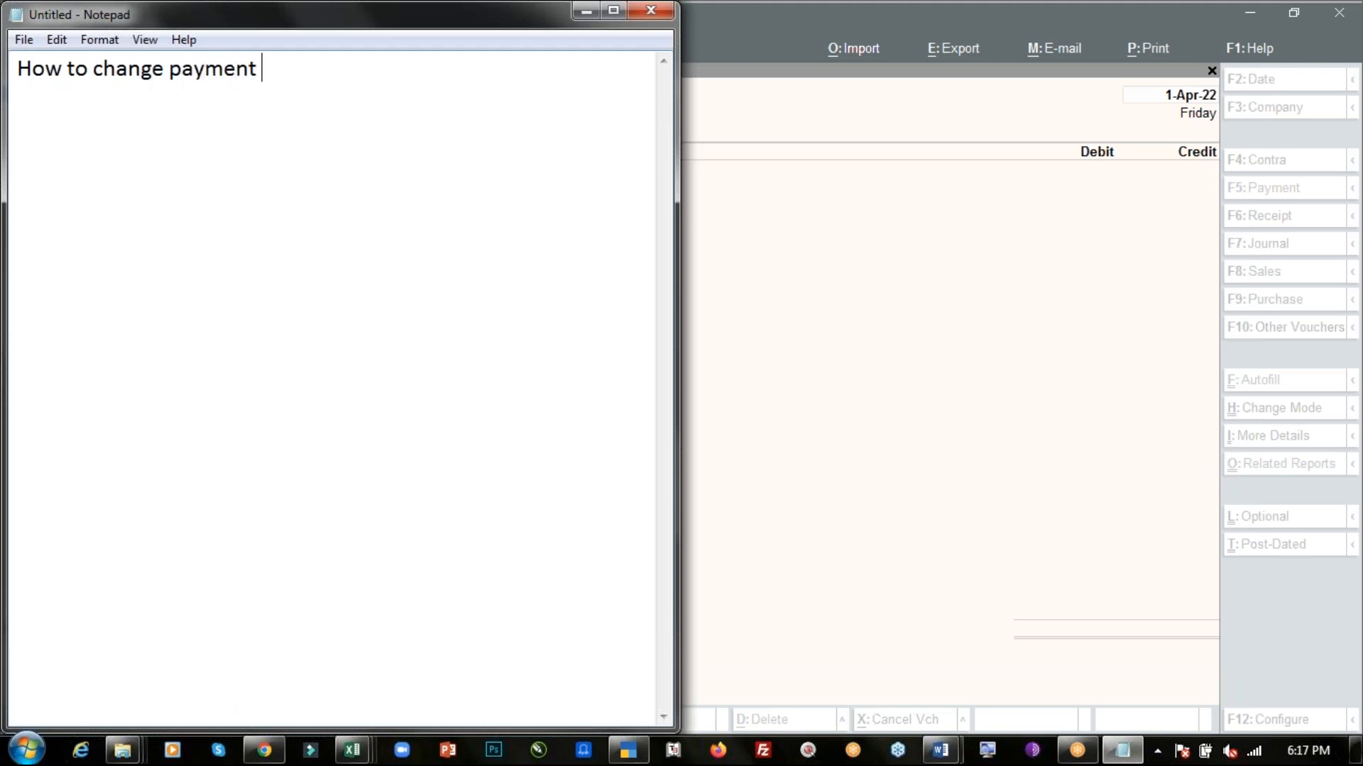
type(" voucher")
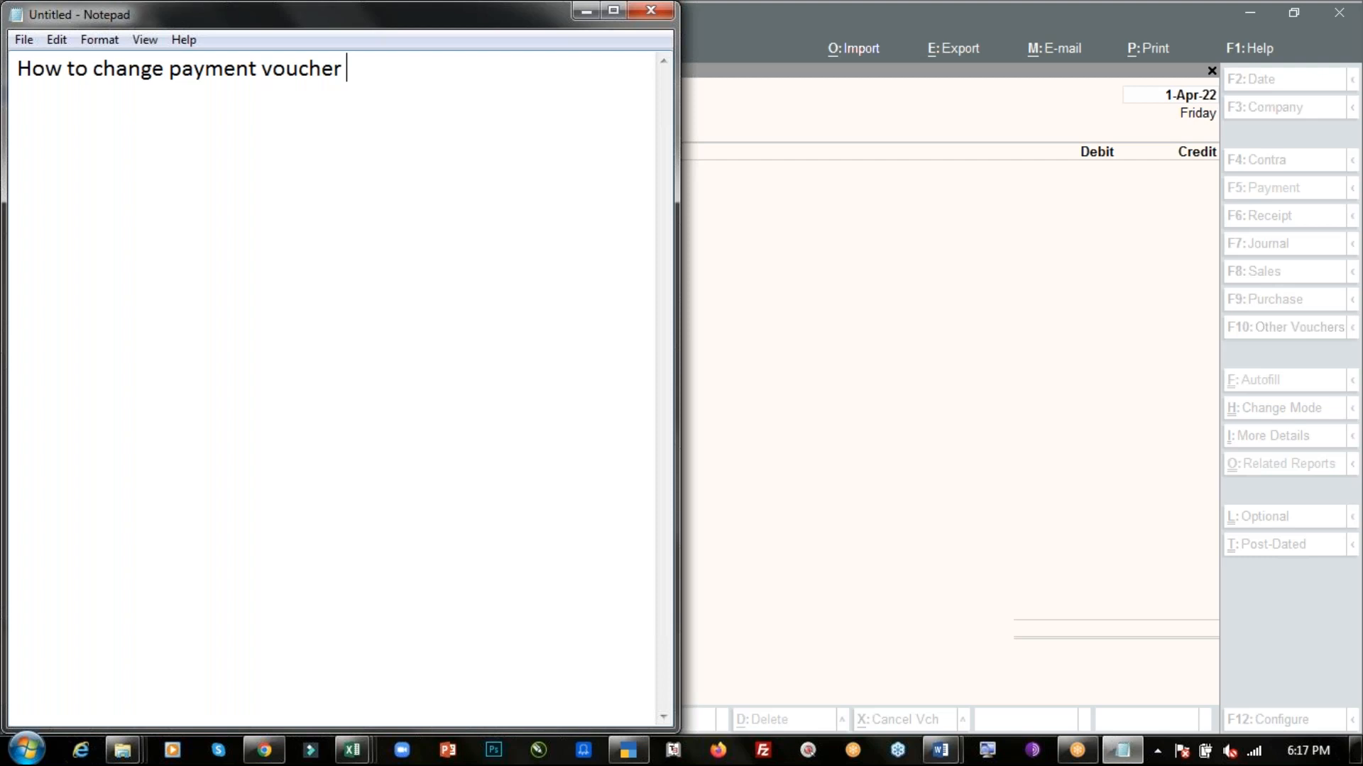
type(" mode to doubl")
key("BackSpace")
key("BackSpace")
key("BackSpace")
key("BackSpace")
key("BackSpace")
key("BackSpace")
key("BackSpace")
key("BackSpace")
key("BackSpace")
key("Return")
key("Return")
- Write the note "step 1 - Goto vouchers and select payment voucher (F5)" on a new line
type("step ")
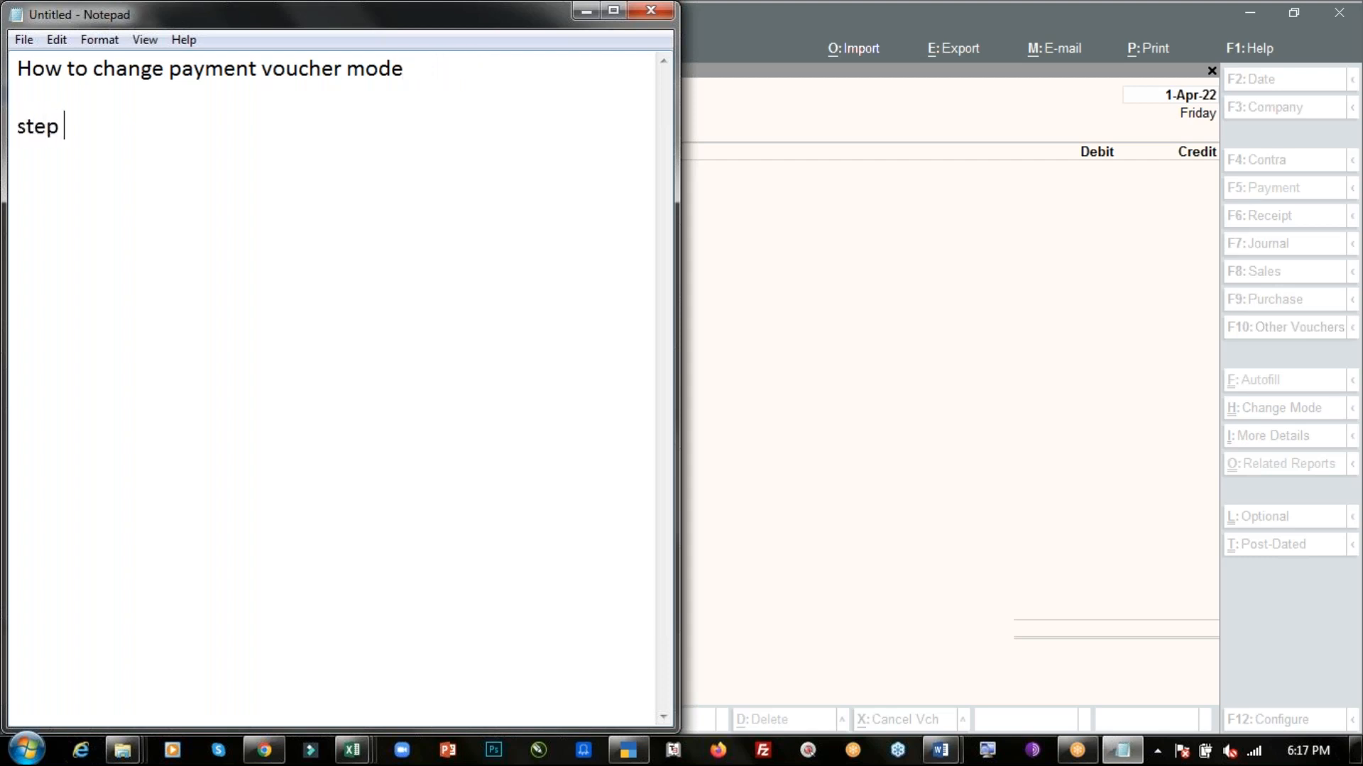
type("1 - Goto voucher")
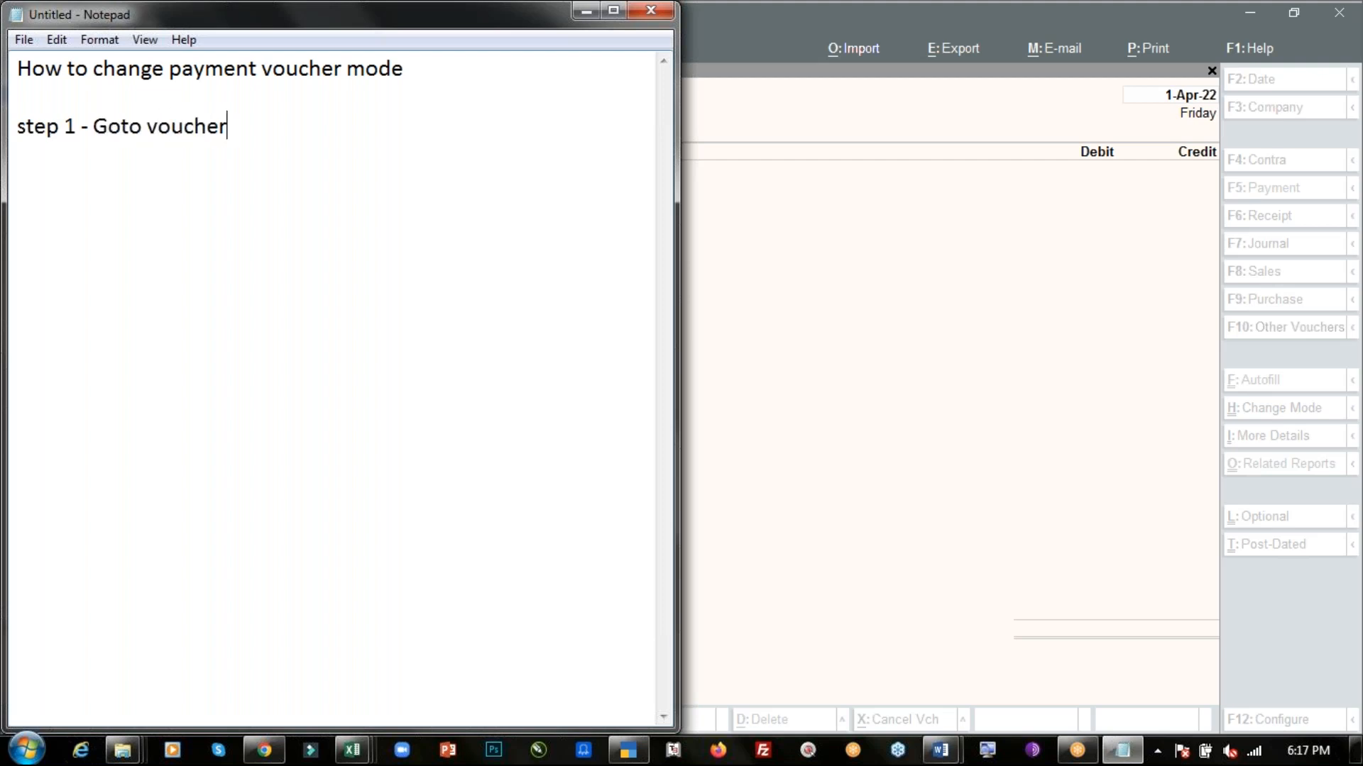
type("s and ")
type("selec")
type("t")
key("BackSpace")
type("t payment voucher")
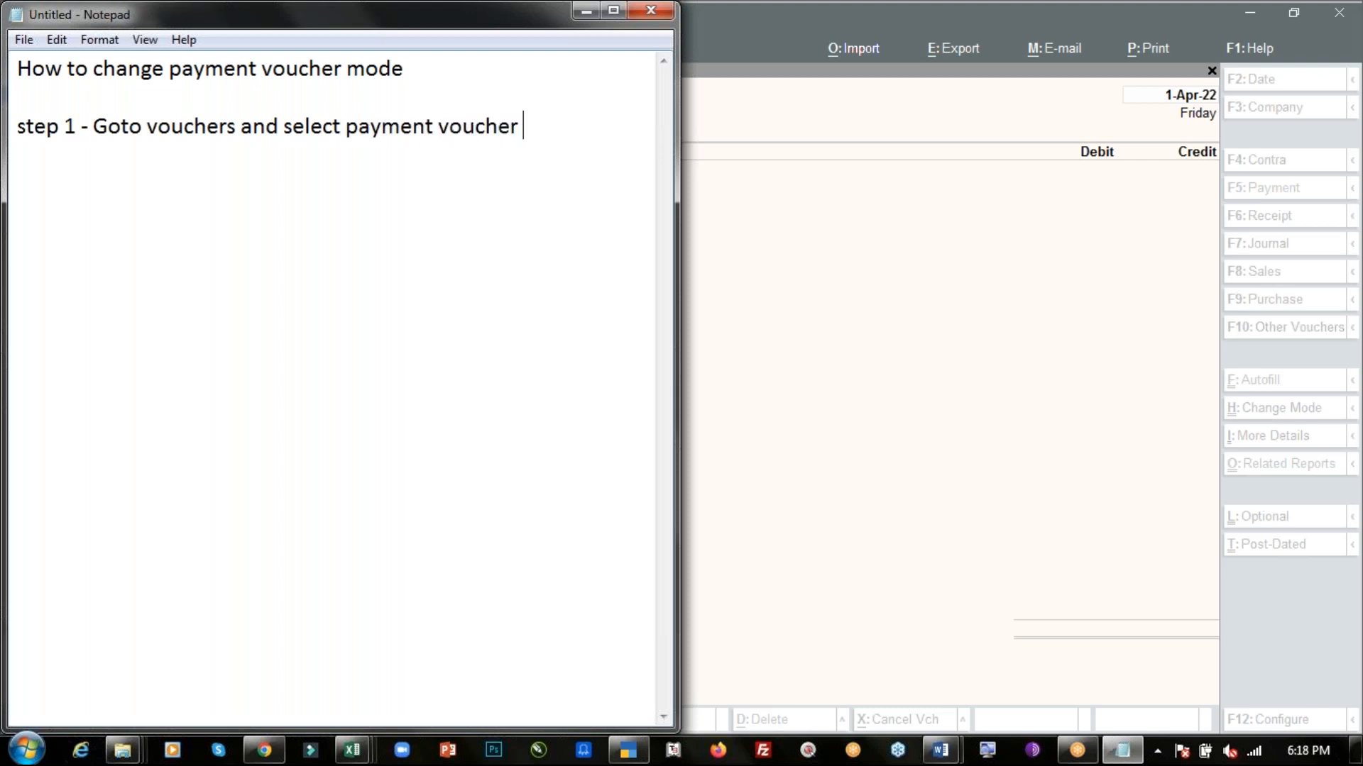
type(" (F5)")
key("Return")
- Write "step 2 - Click on Change mode option (Ctrl + H) and select" in the notes
type("step 2")
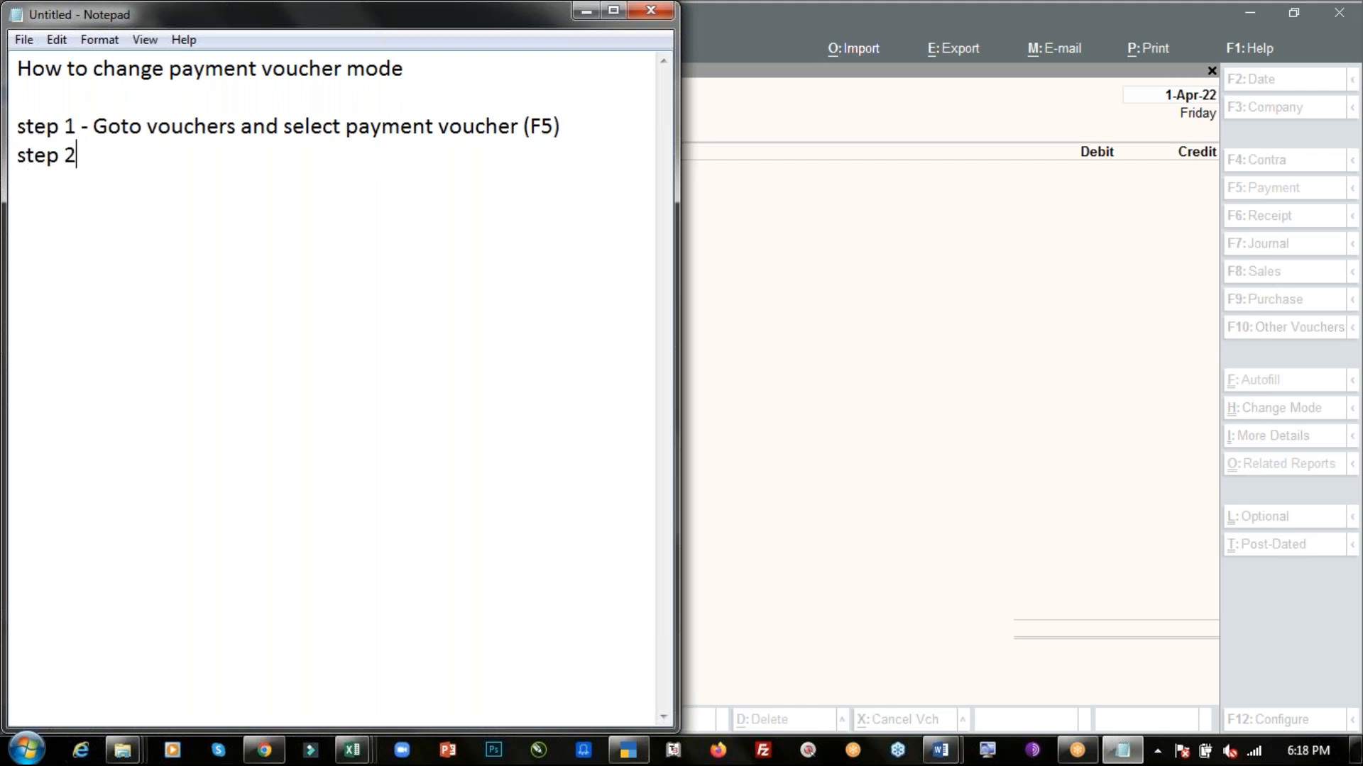
type(" - CLick")
key("BackSpace")
key("BackSpace")
key("BackSpace")
key("BackSpace")
key("BackSpace")
type("lick on Ch")
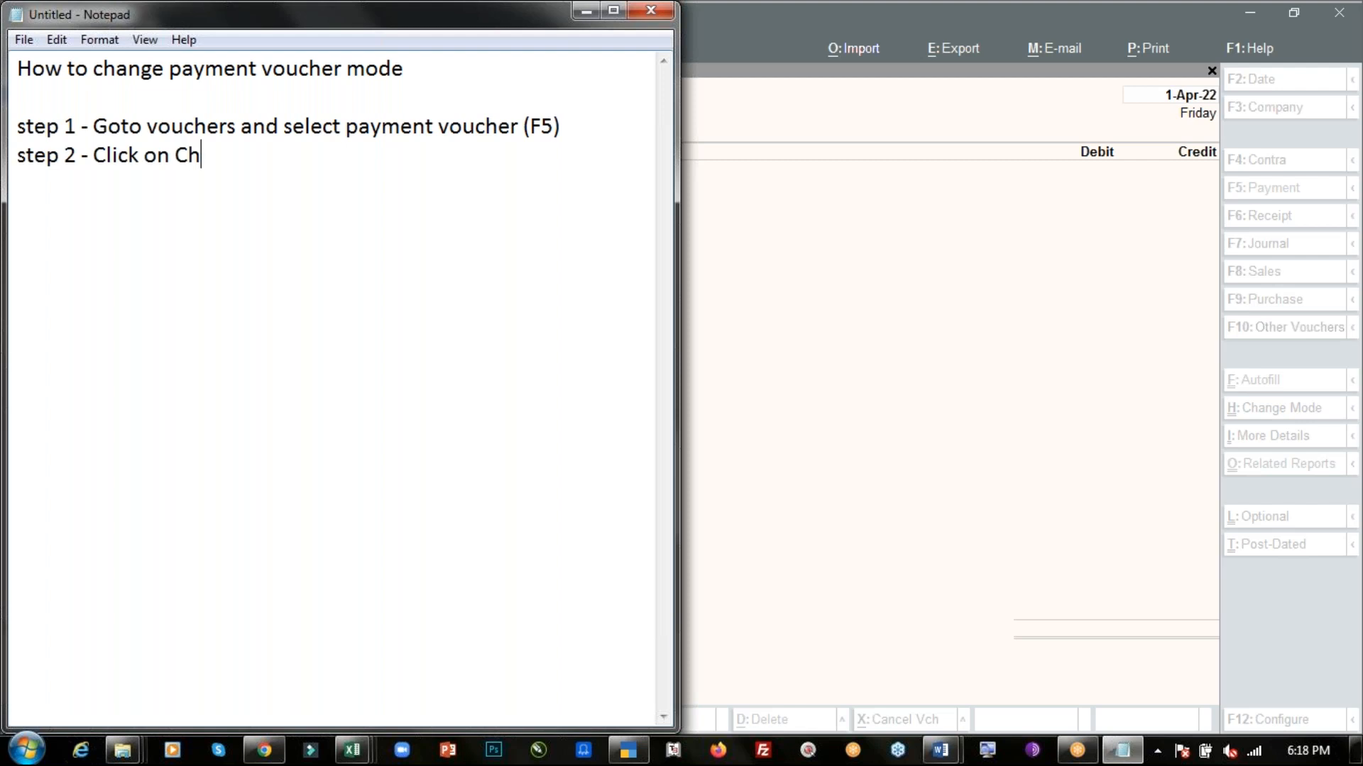
type("ange mode ")
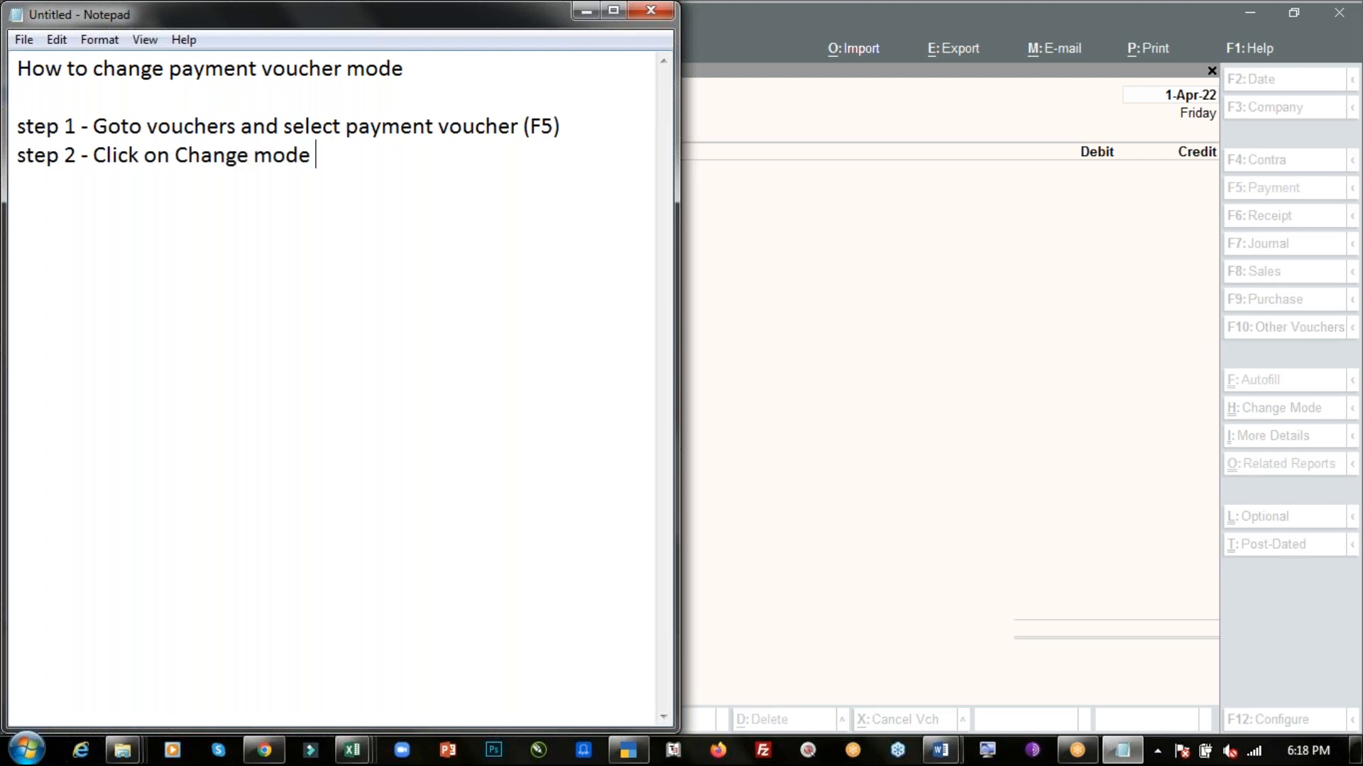
type("option (Ctrl")
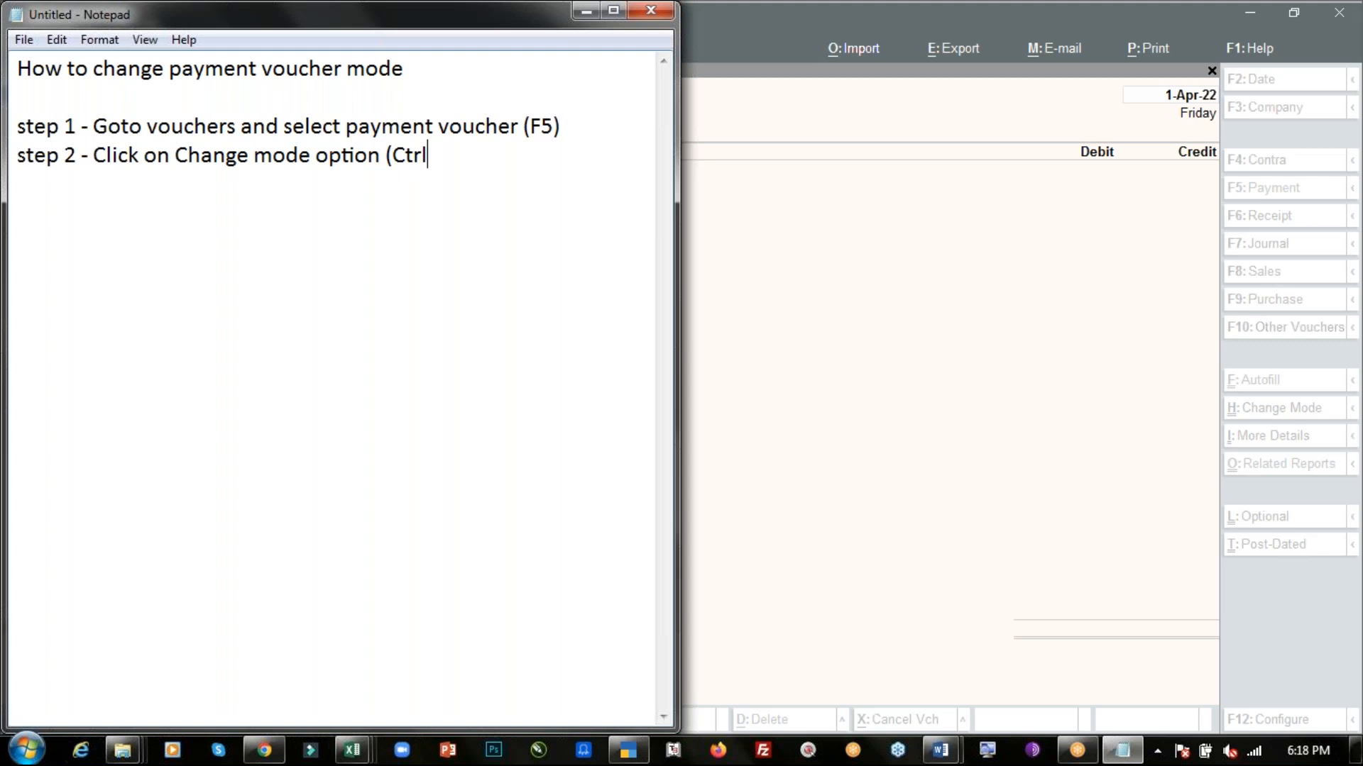
type(" + H) and ")
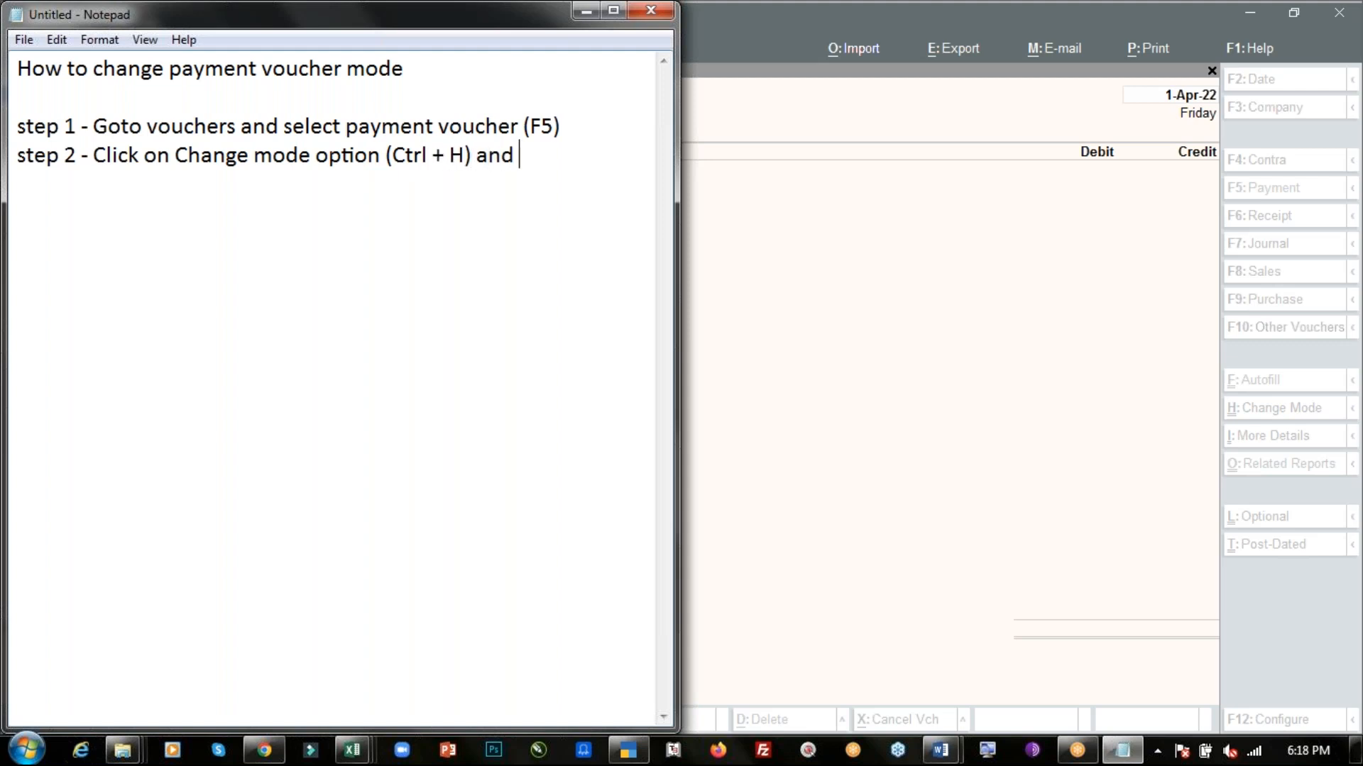
type("select")
- Open the Change Voucher Mode dialog for the payment voucher, then return to the notes
key("alt")
key("alt+Tab")
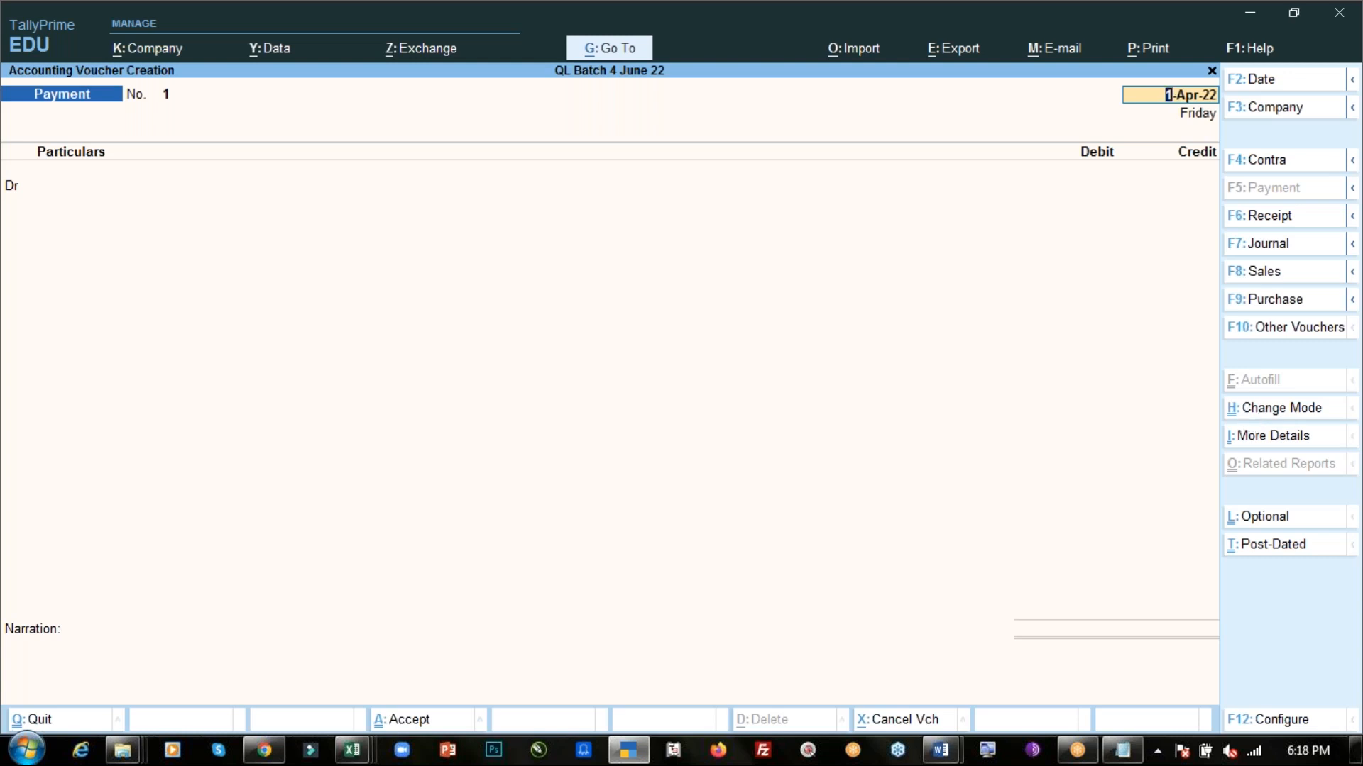
key("ctrl+h")
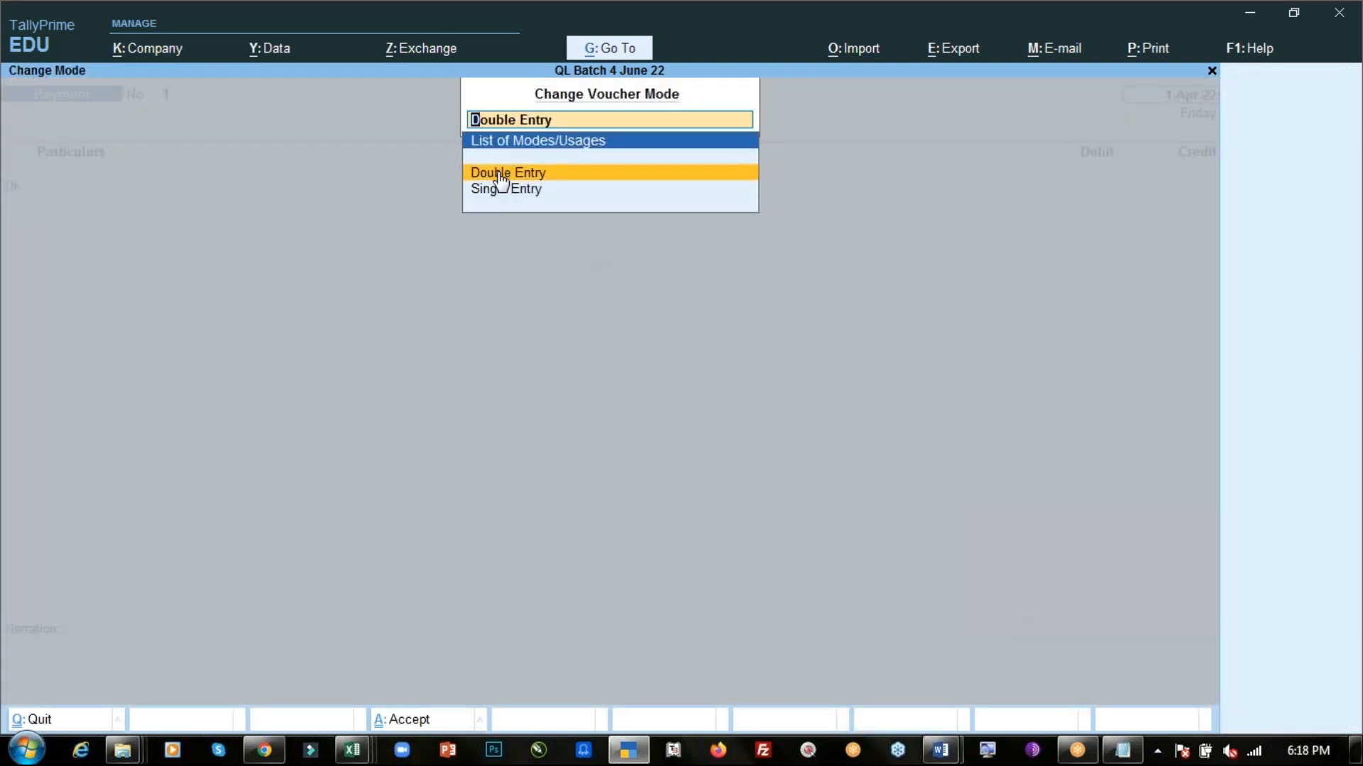
key("alt+Tab")
- Finish step 2 with "Double Entry" and start the line "step 3 -"
type("\"Double ")
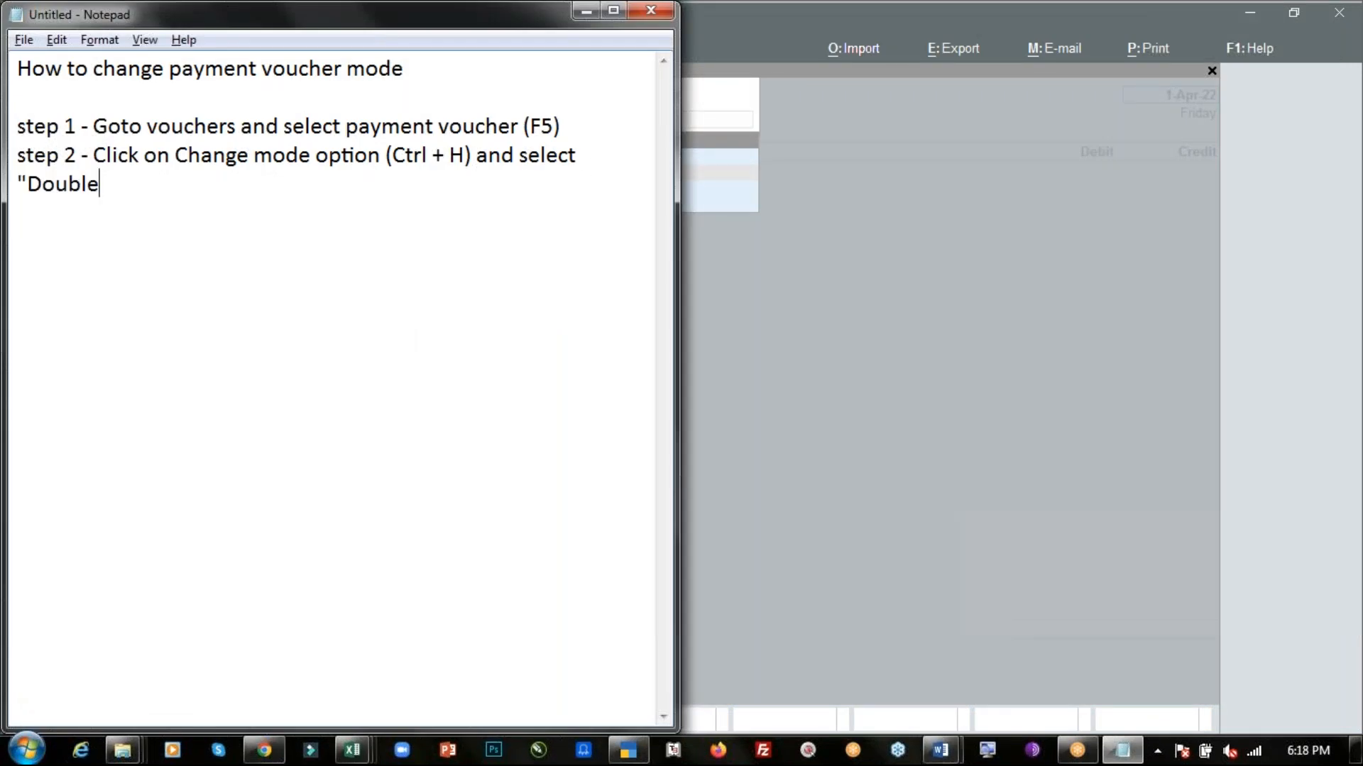
type("Entry\"")
key("Return")
type("step 3 -")
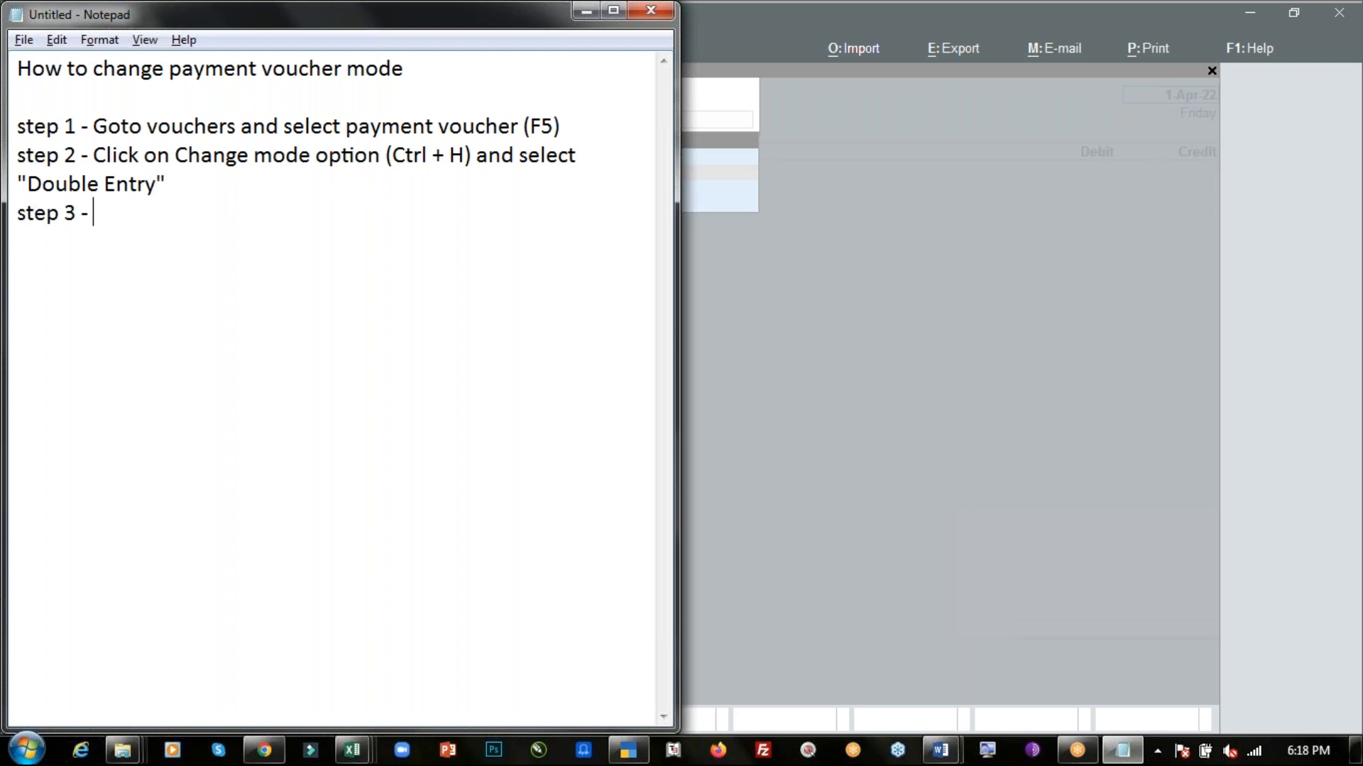
- Confirm Double Entry as the voucher mode and open the voucher Configuration screen
key("alt+Tab")
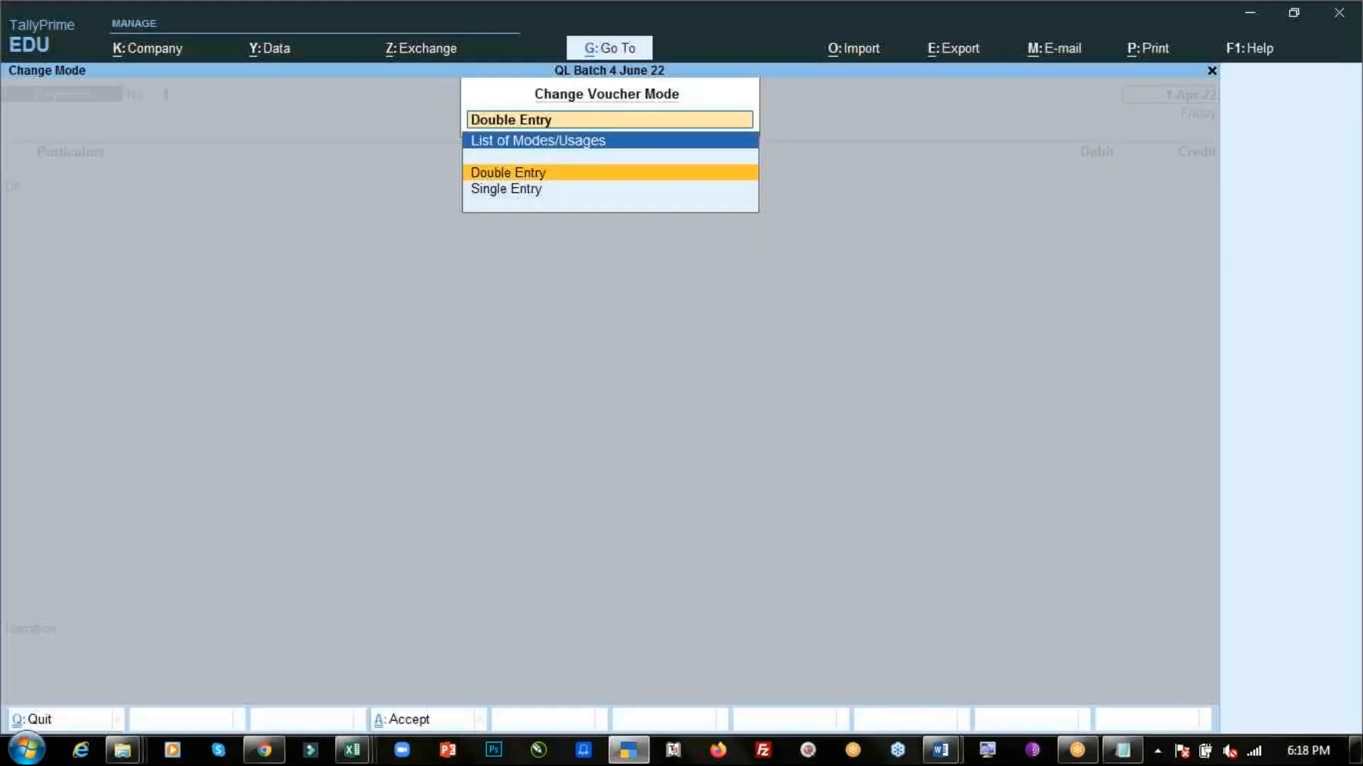
key("Return")
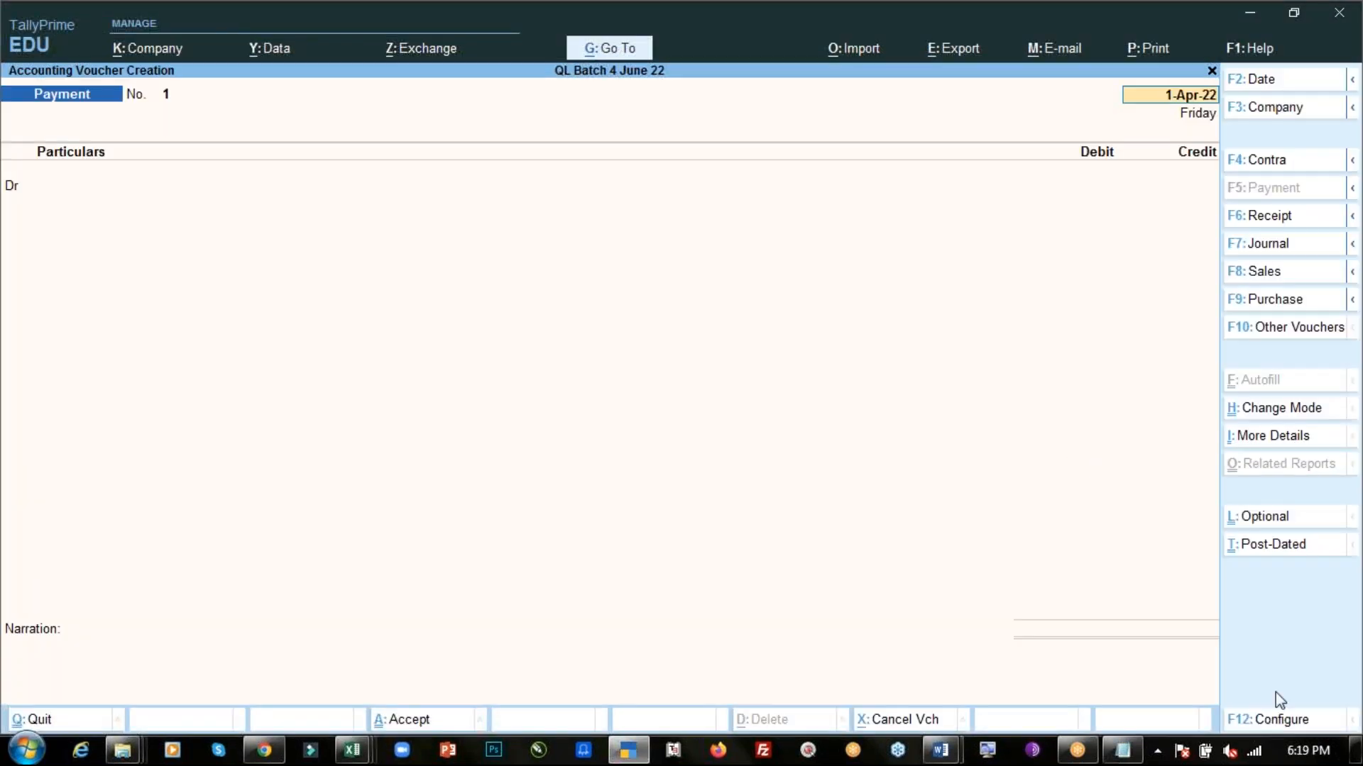
left_click(1304, 721)
- Write "Select configure (F12) and activate below option" in the notes and open a quoted line
key("alt+Tab")
type("Select confi")
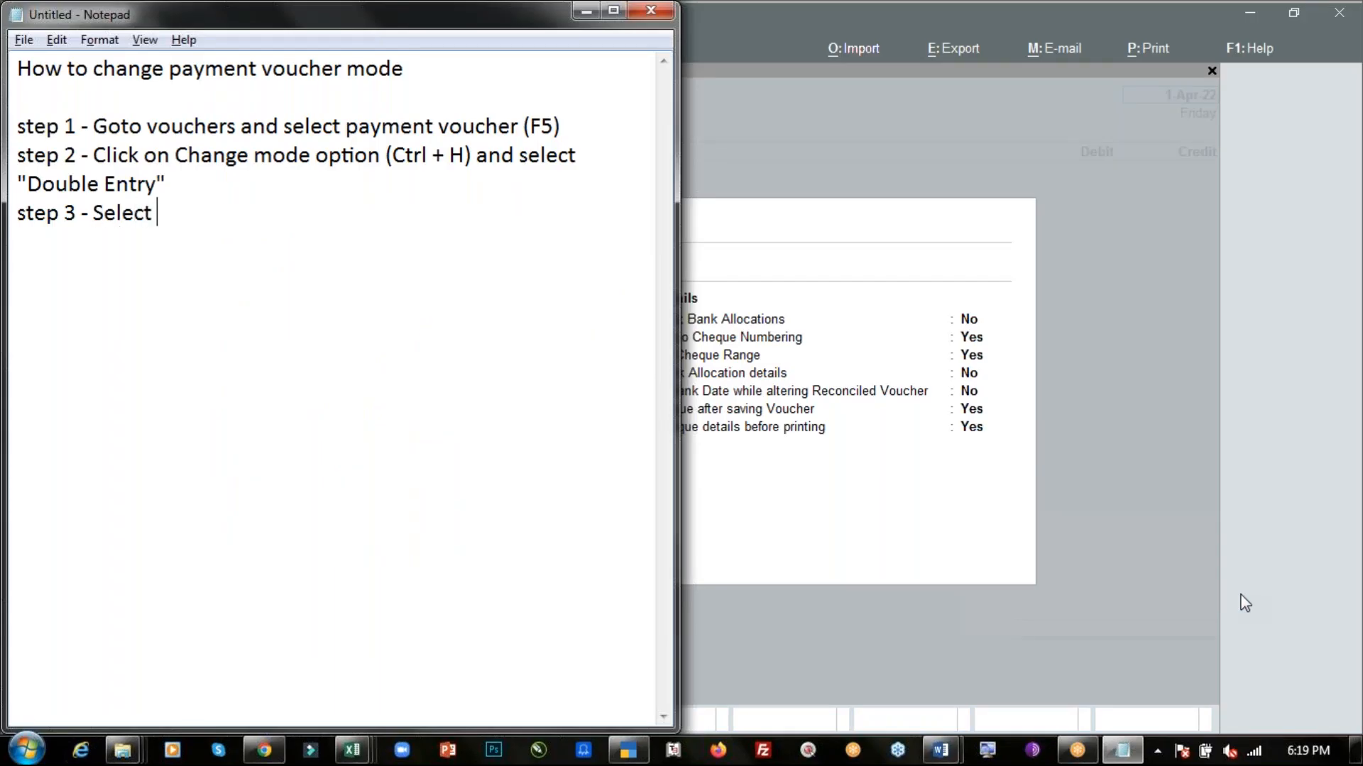
type("gur")
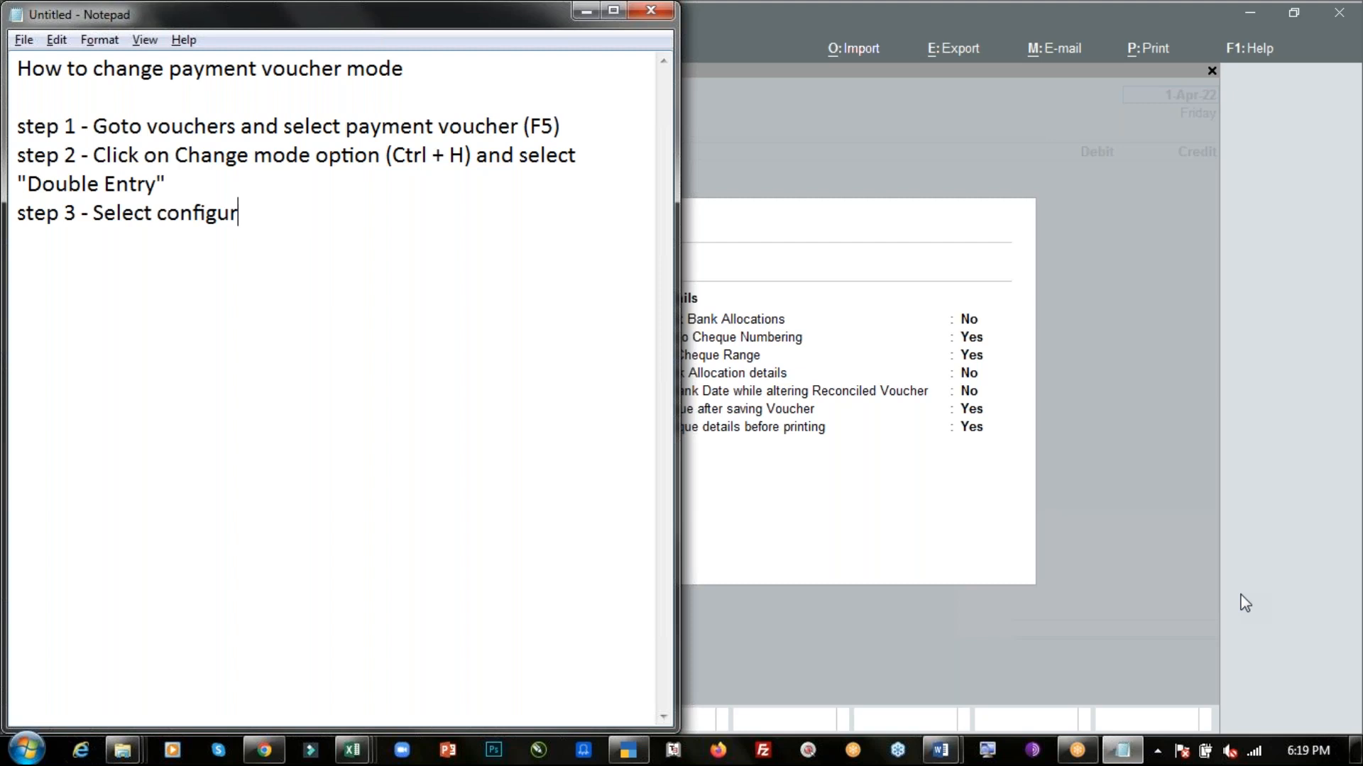
type("e (F12) and a")
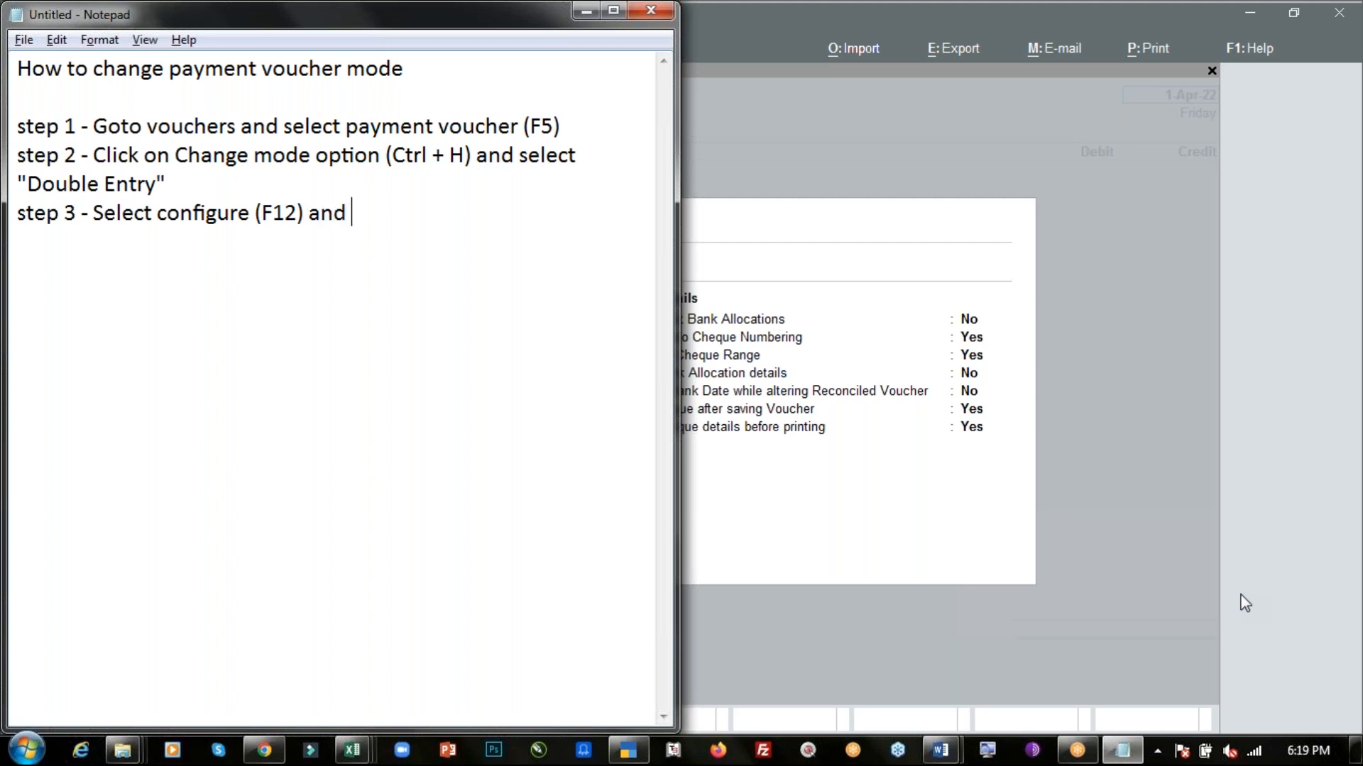
type("ctive")
key("alt+Tab")
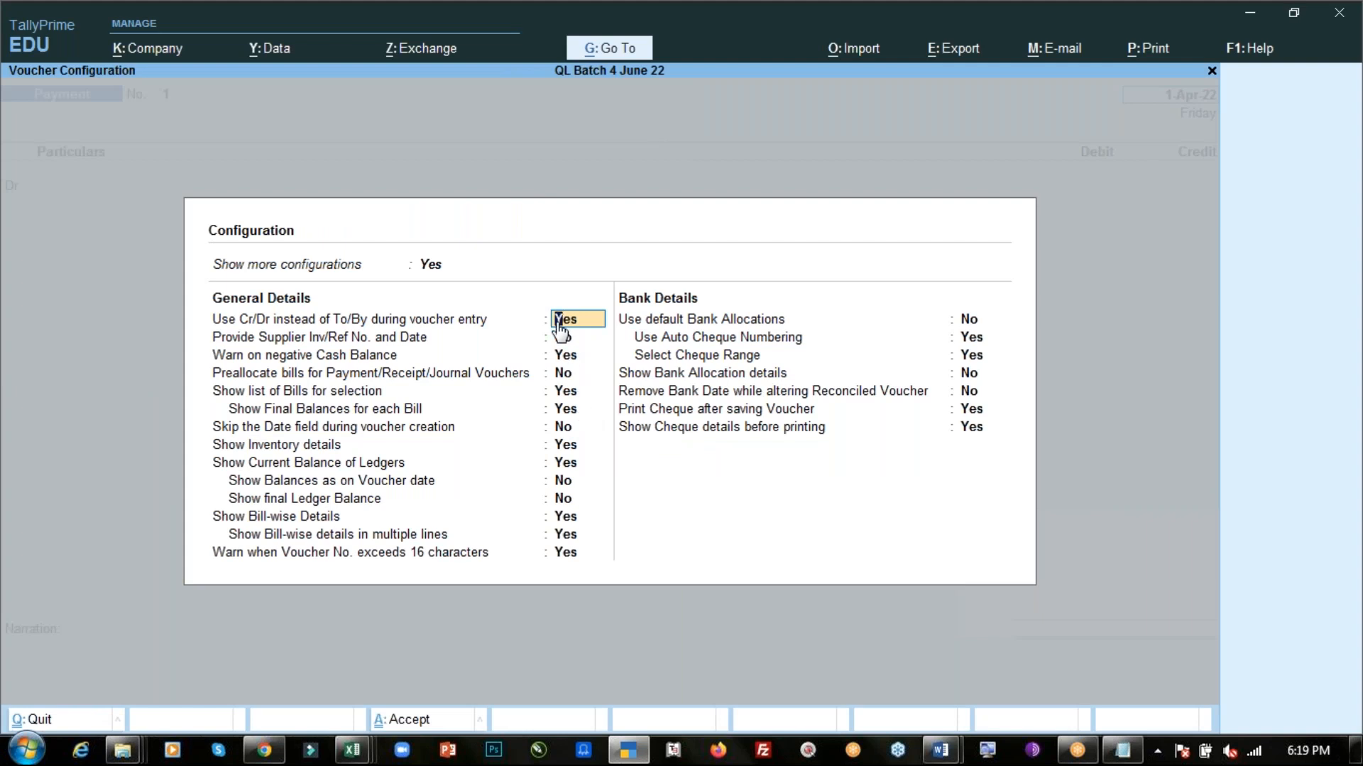
key("alt+Tab")
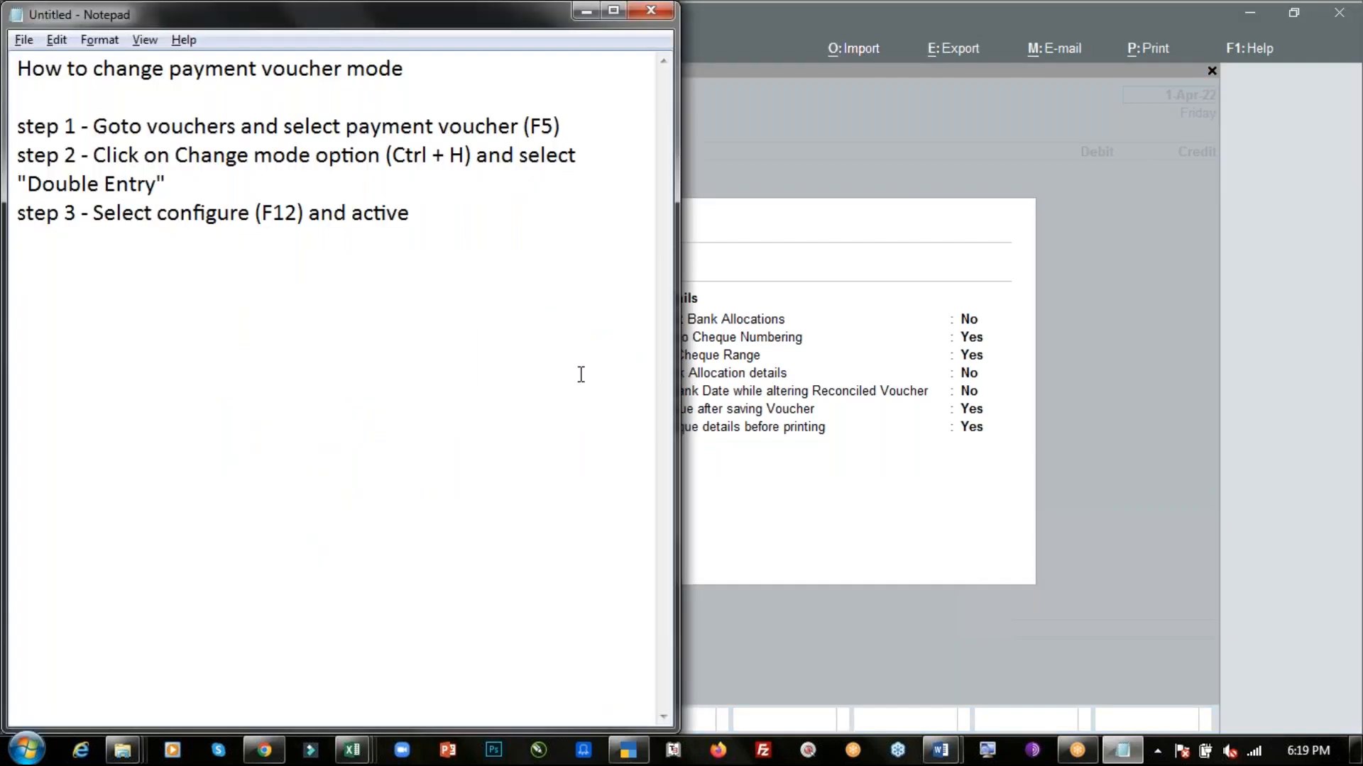
key("BackSpace")
type("ate belwo")
key("BackSpace")
key("BackSpace")
type("ow")
type("option")
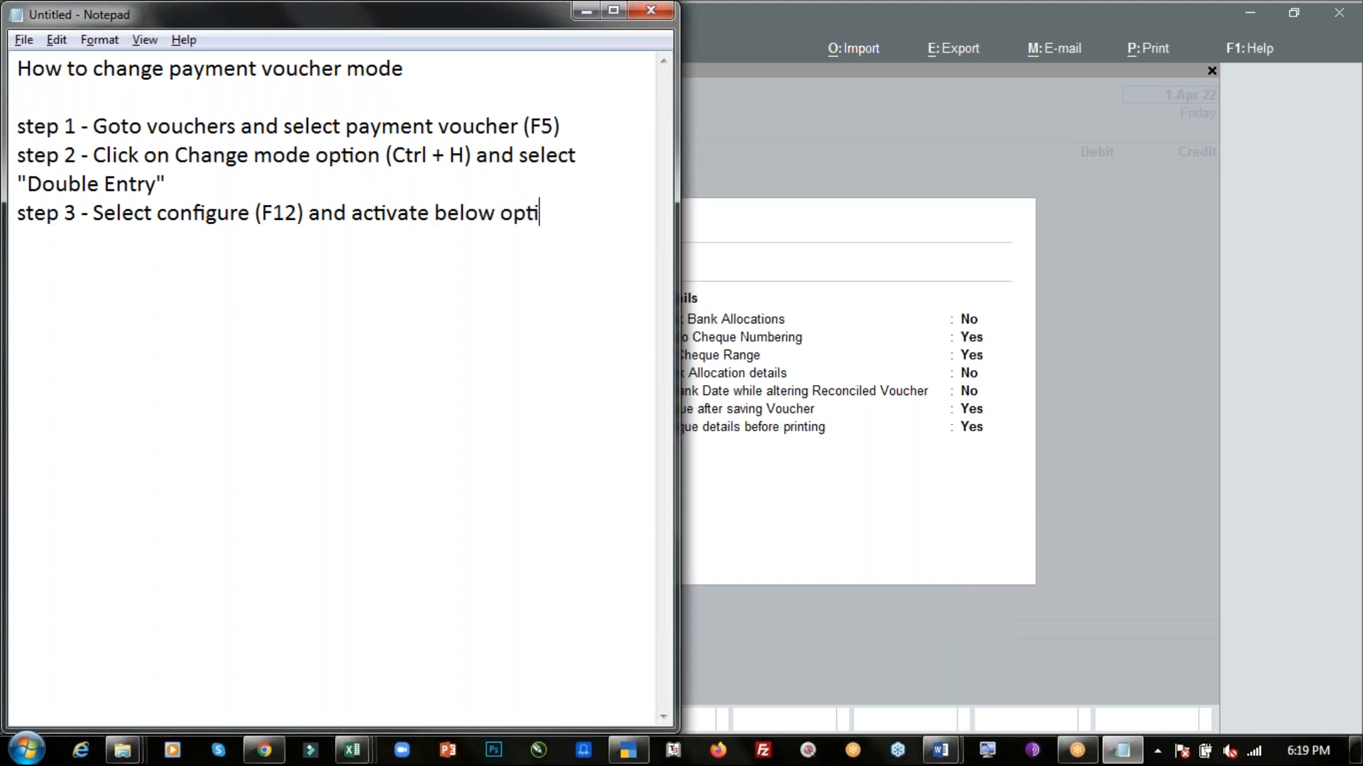
key("Return")
type("\"")
- Copy the option name "Use Dr/Cr instead of To/By during voucher entry" into the notes in quotes
key("alt+Tab")
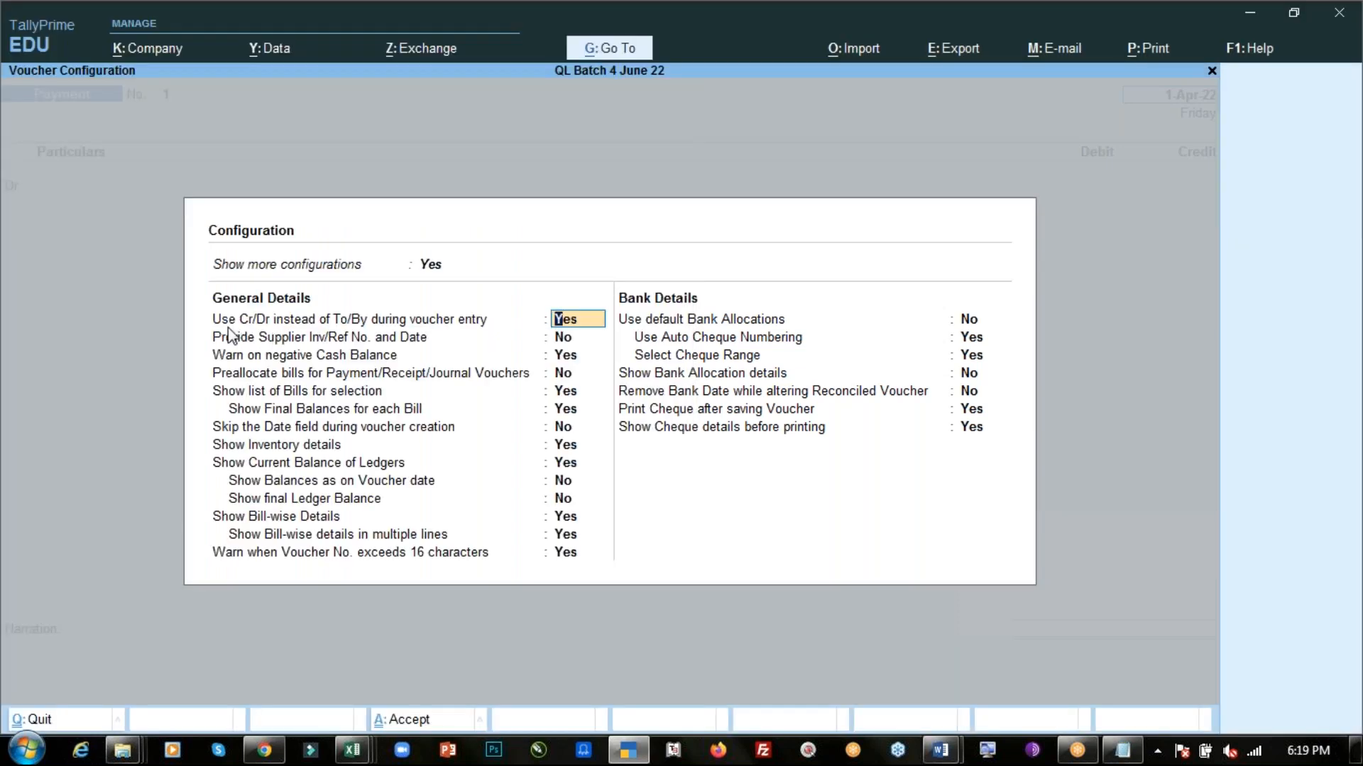
key("alt+Tab")
type("Use")
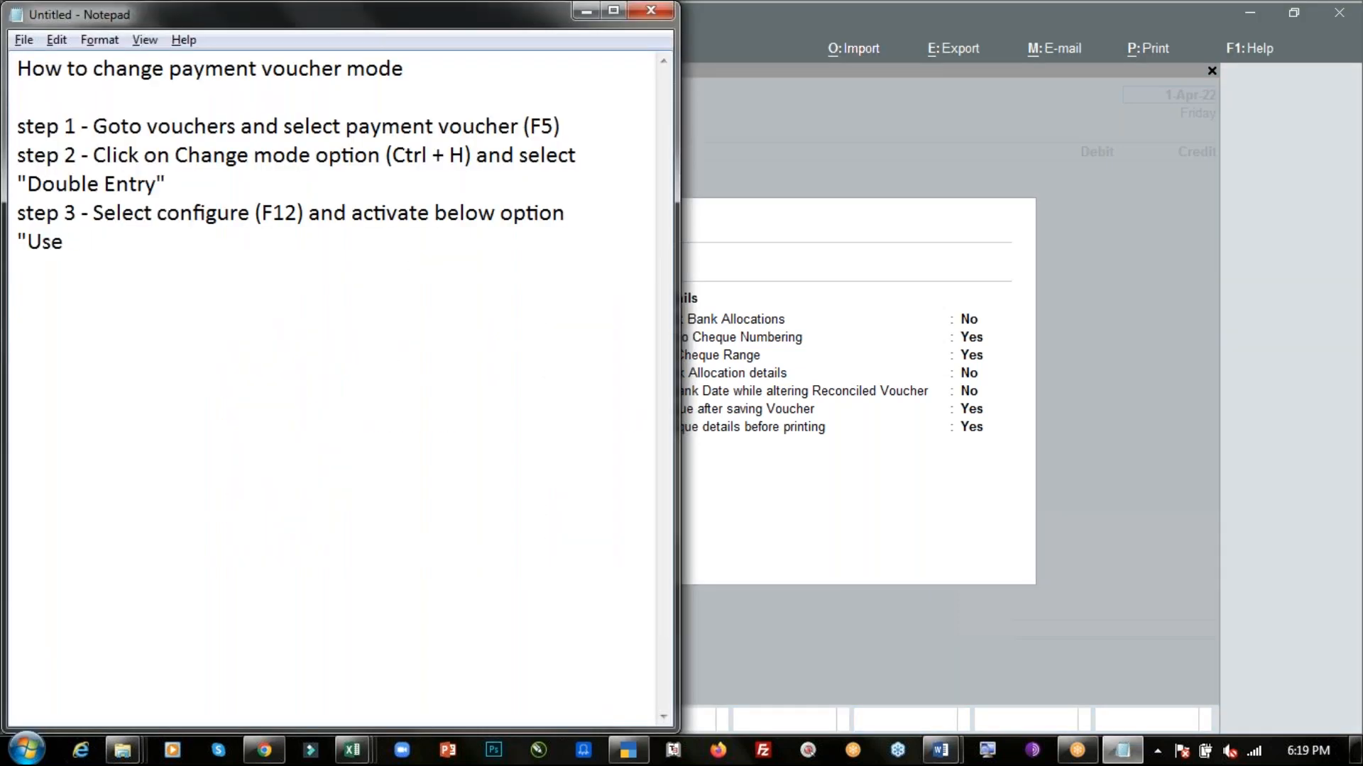
type(" Dr/Cr")
key("alt+Tab")
key("alt+Tab")
type("insted")
key("BackSpace")
type("ad of")
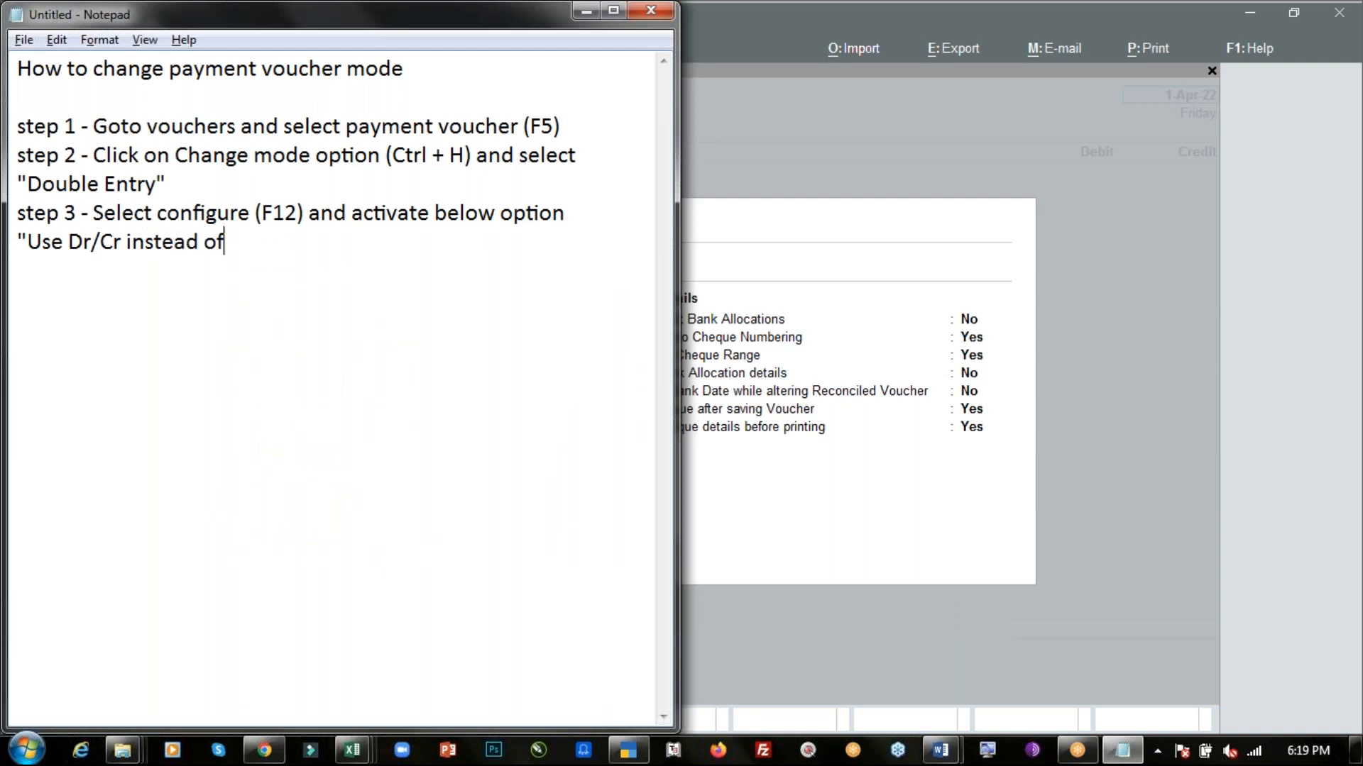
key("alt+Tab")
key("alt+Tab")
type("To/By")
key("alt+Tab")
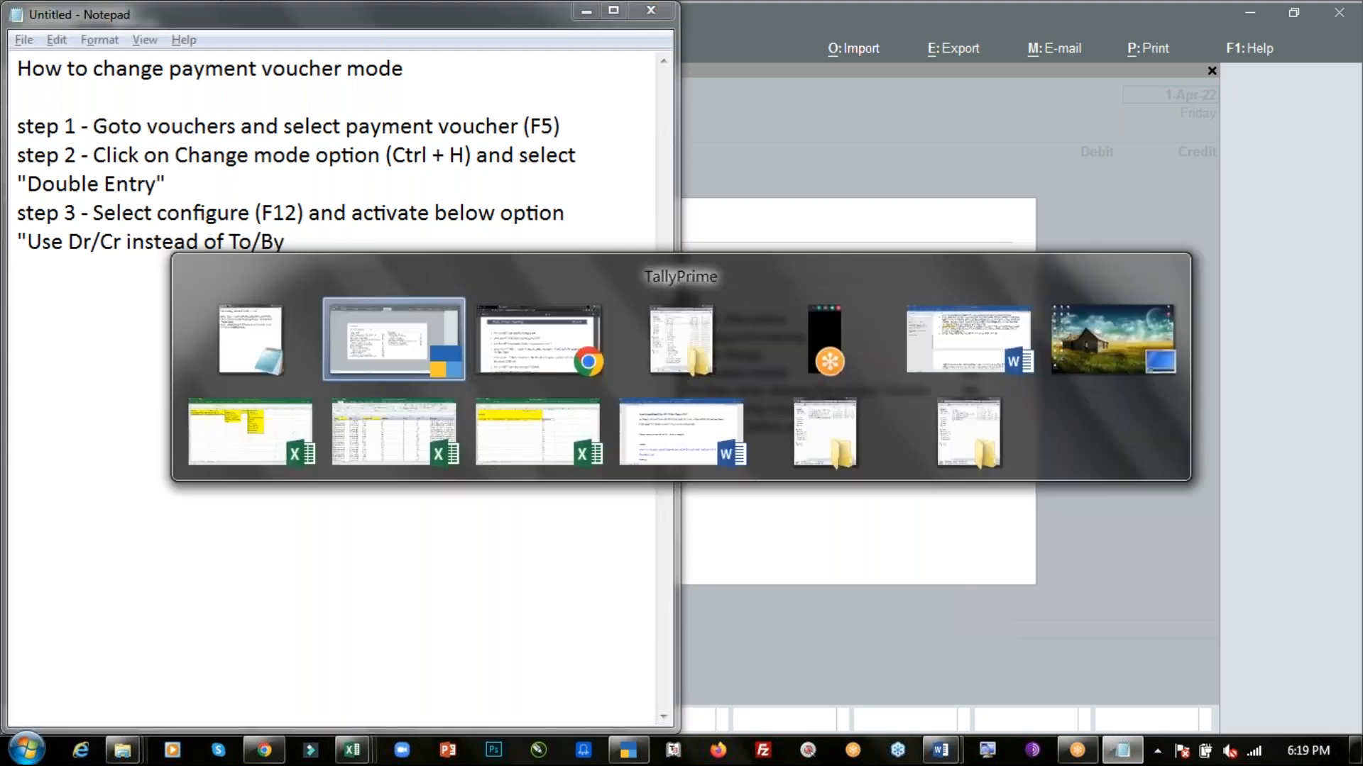
key("alt+Tab")
type("during")
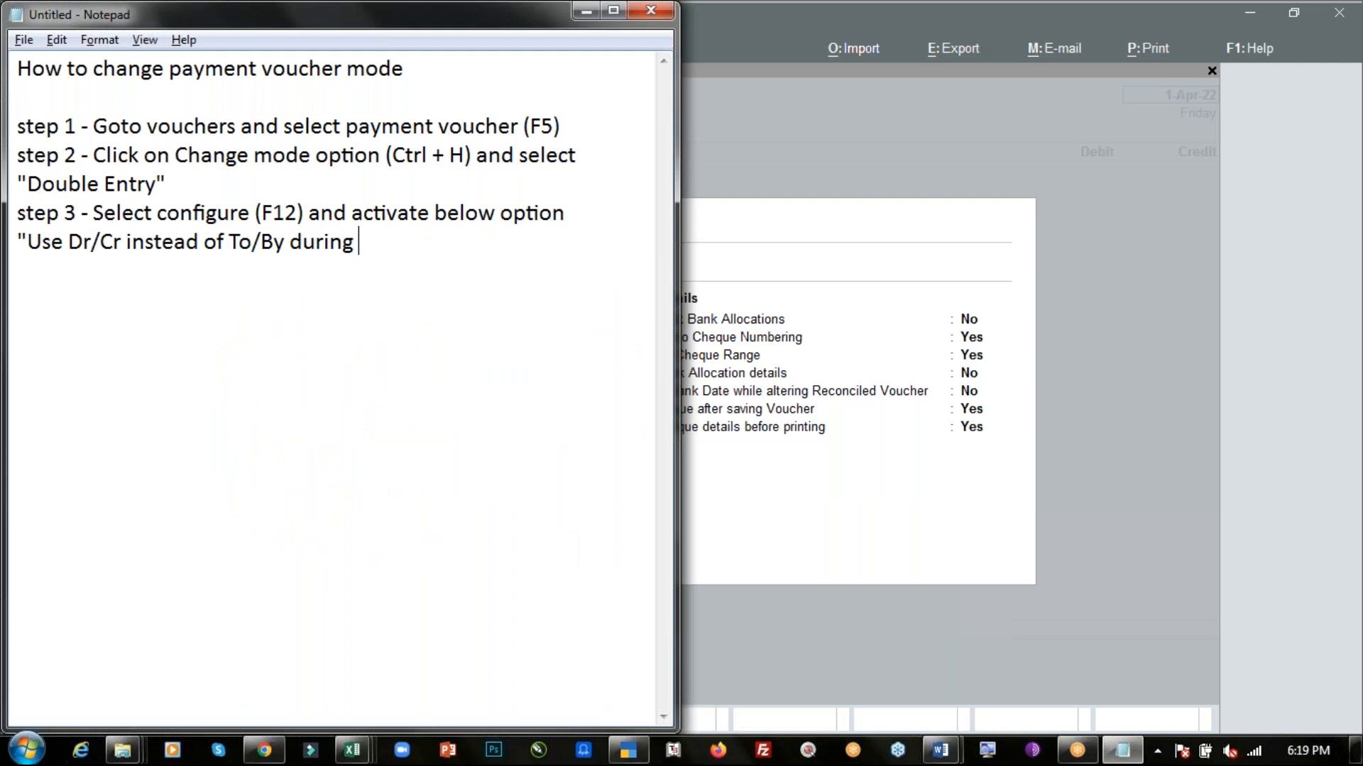
type(" voucher entry")
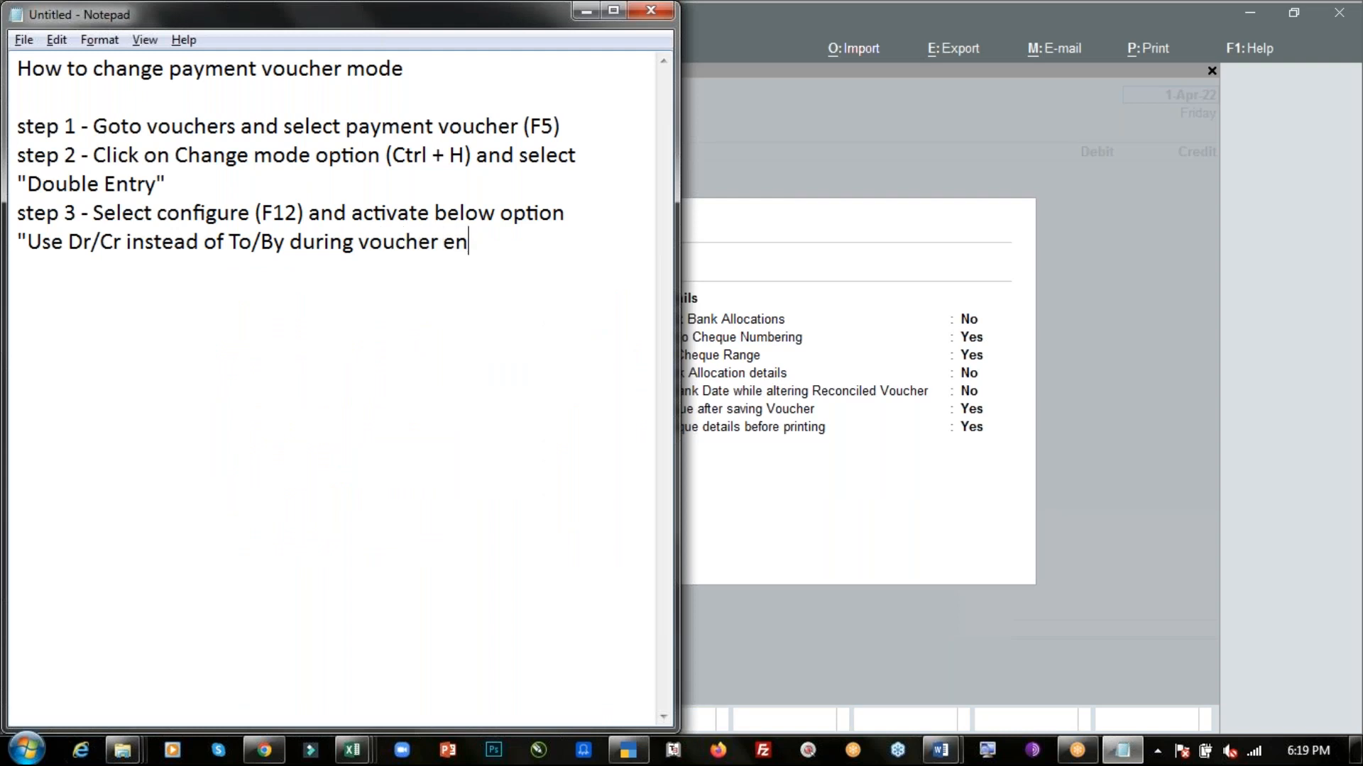
key("alt+Tab")
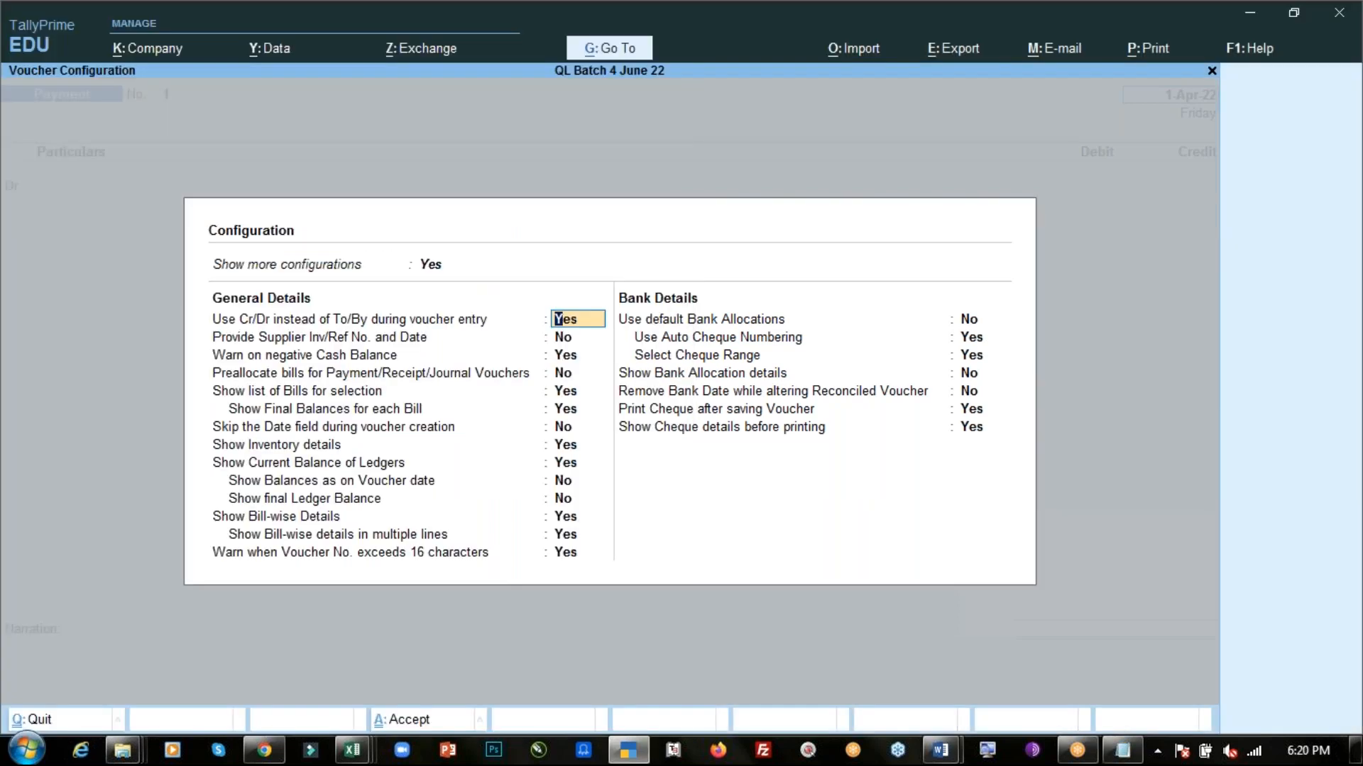
key("alt+Tab")
type("\"")
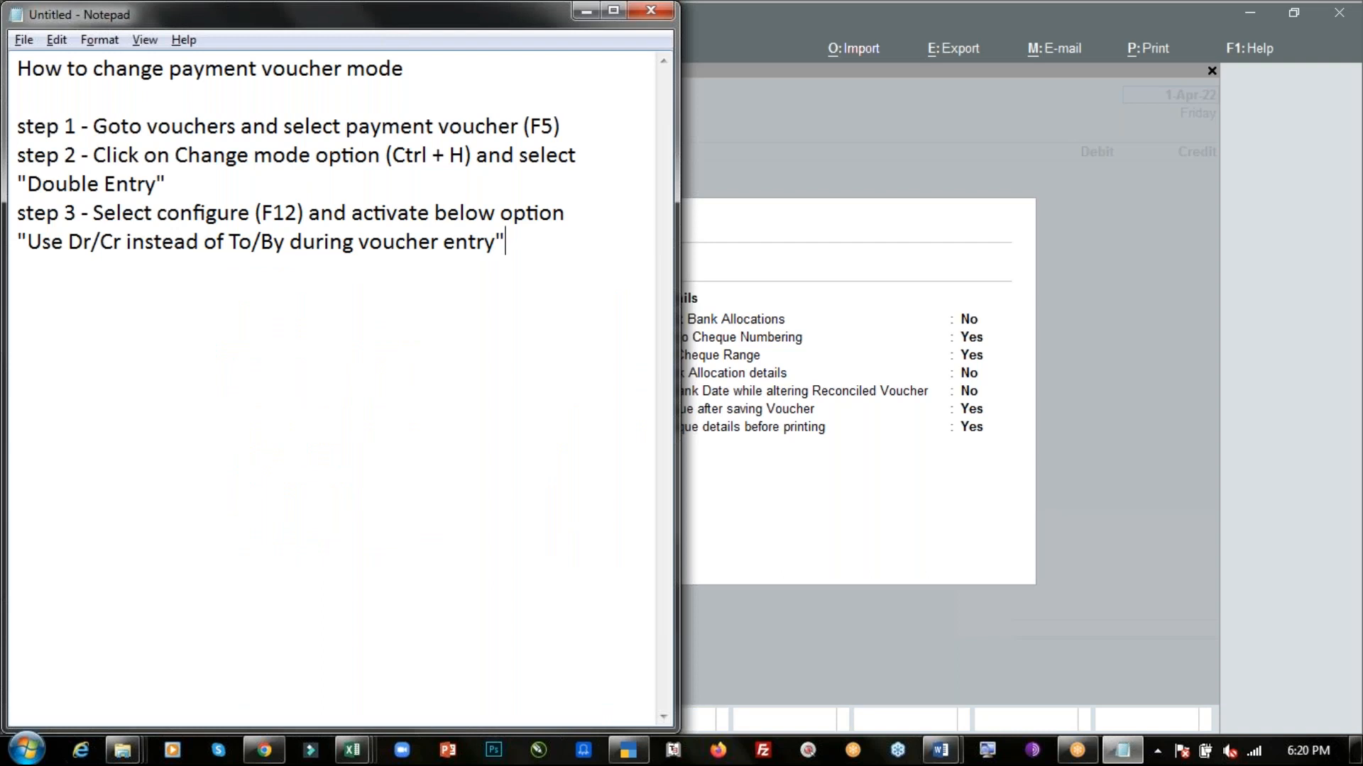
- Close the voucher configuration, exit to Gateway of Tally and reopen voucher creation
key("alt+Tab")
key("BackSpace")
key("Escape")
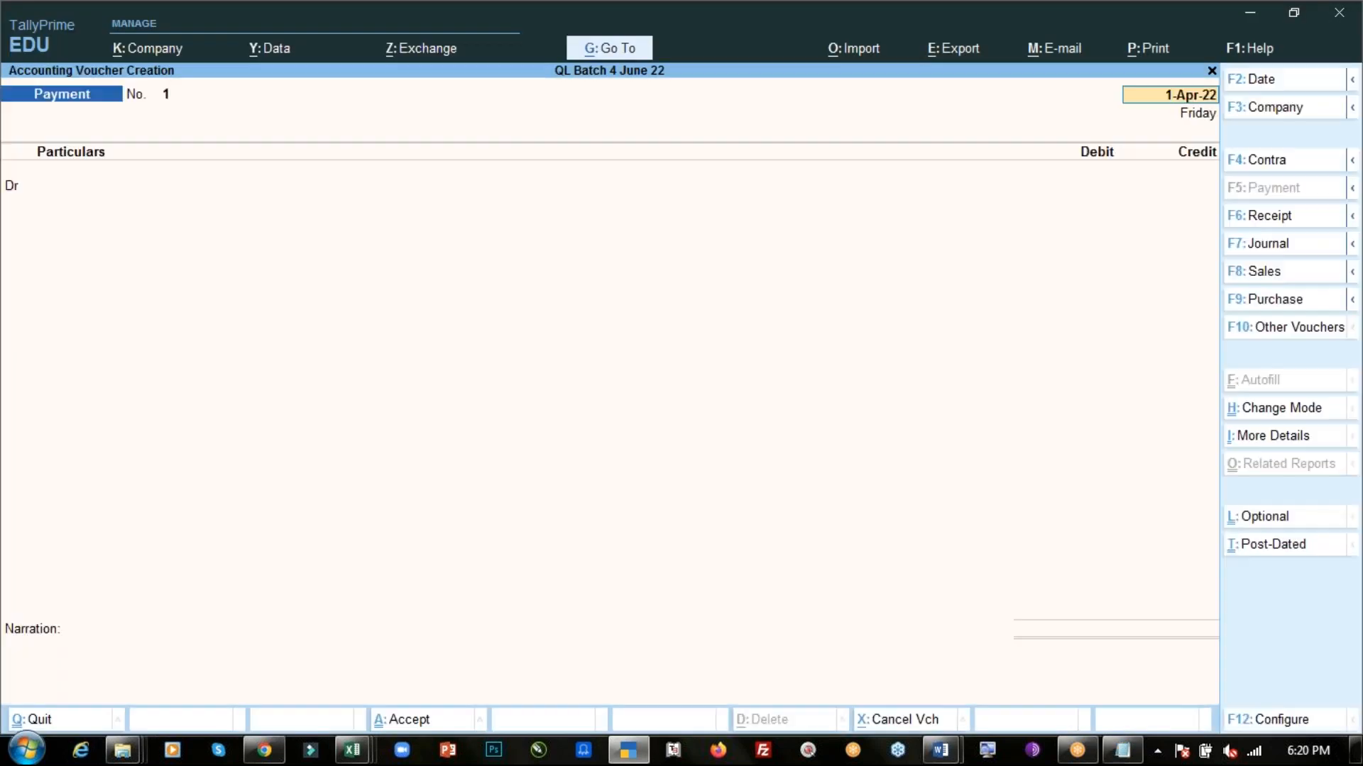
key("Escape")
key("Return")
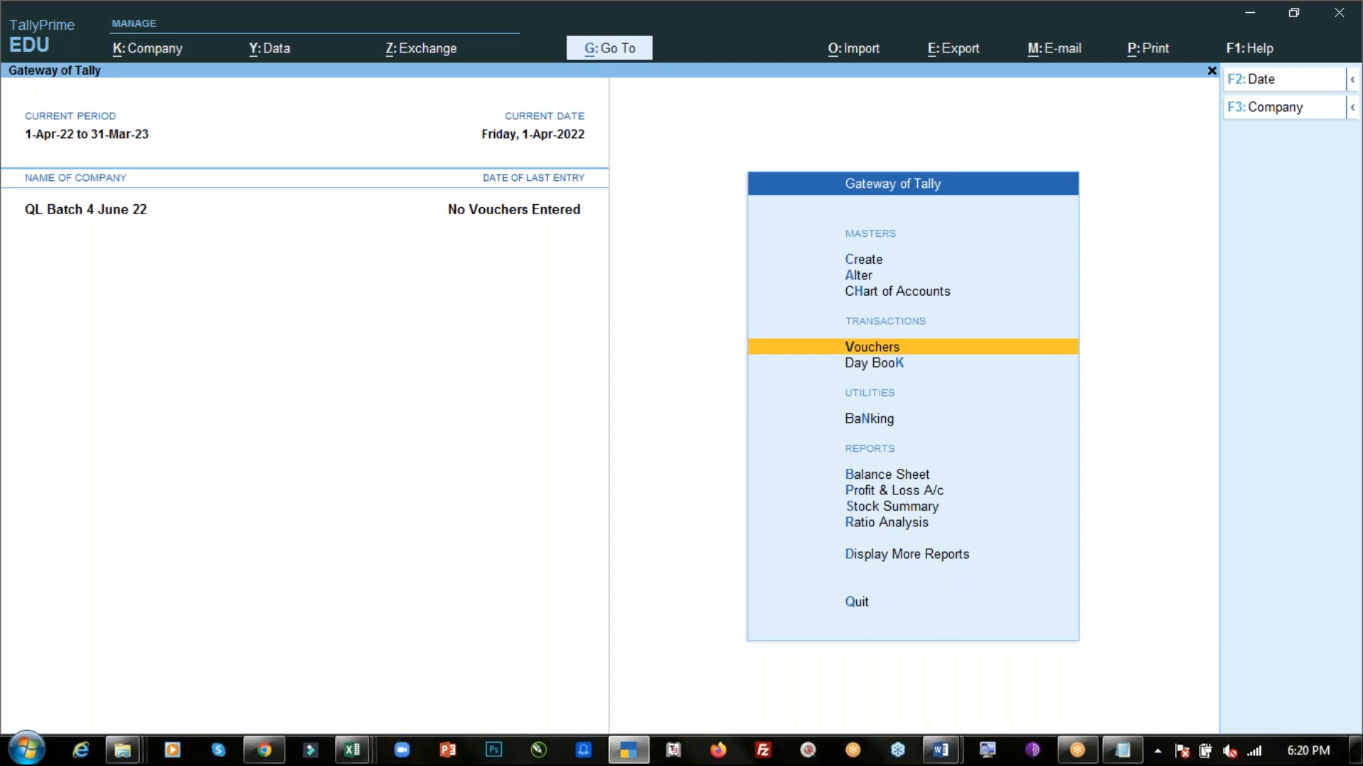
key("Return")
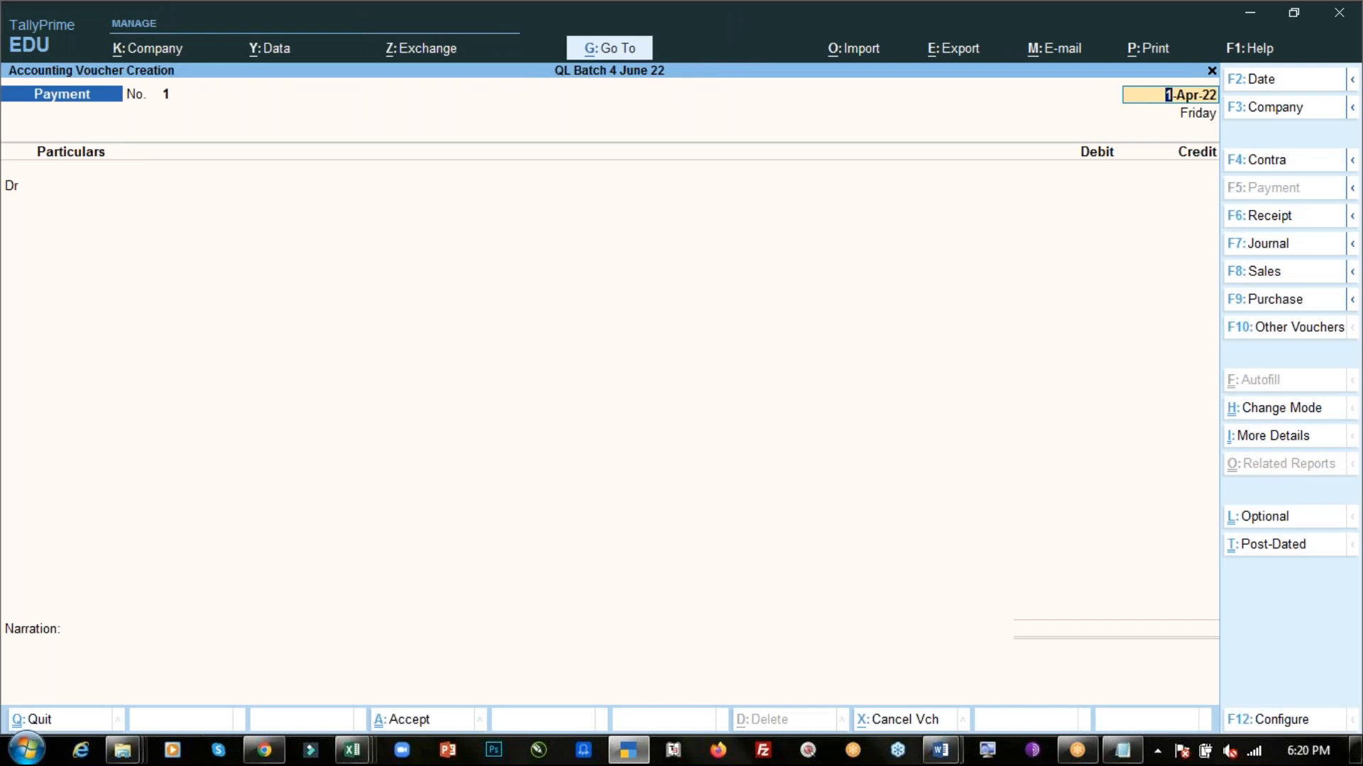
- Reapply Double Entry mode and accept the voucher configuration with the Use Cr/Dr instead of To/By option on
key("ctrl+h")
key("Return")
left_click(1308, 721)
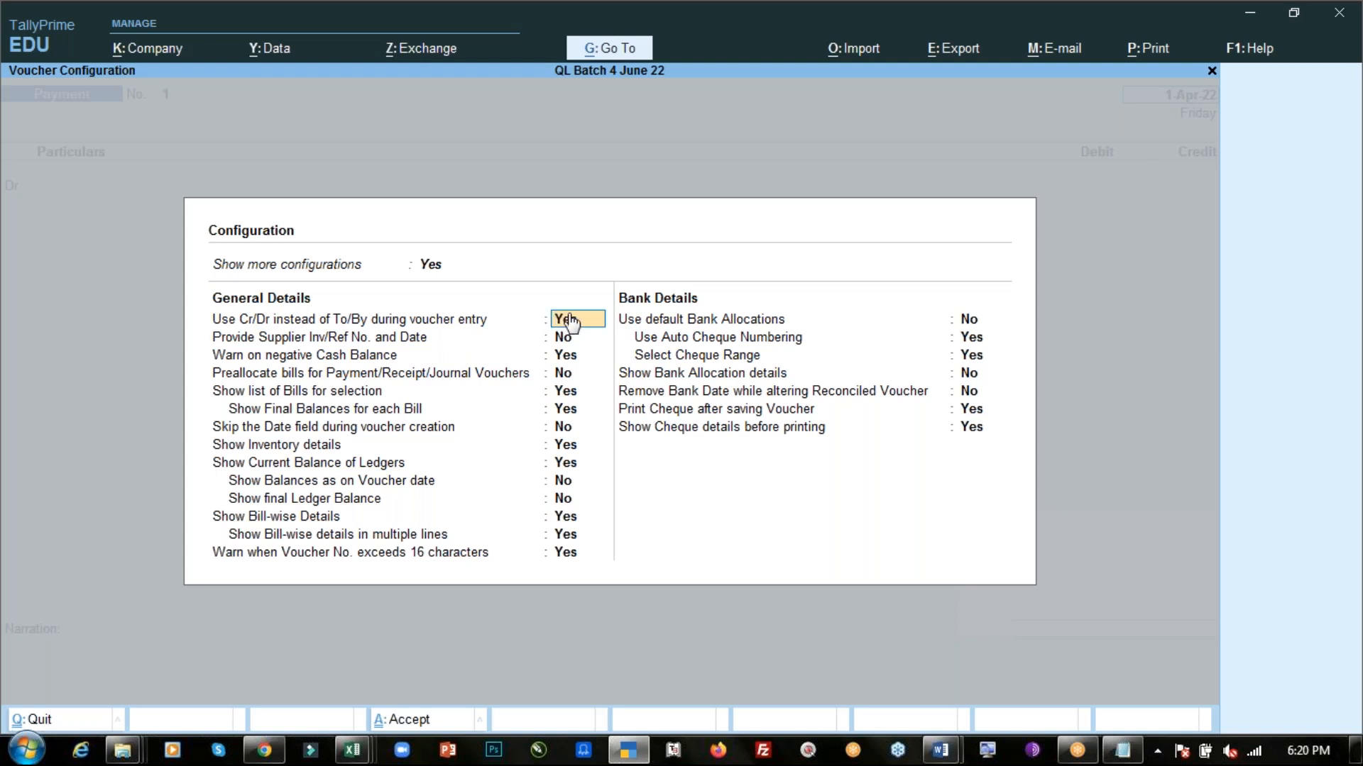
key("ctrl+a")
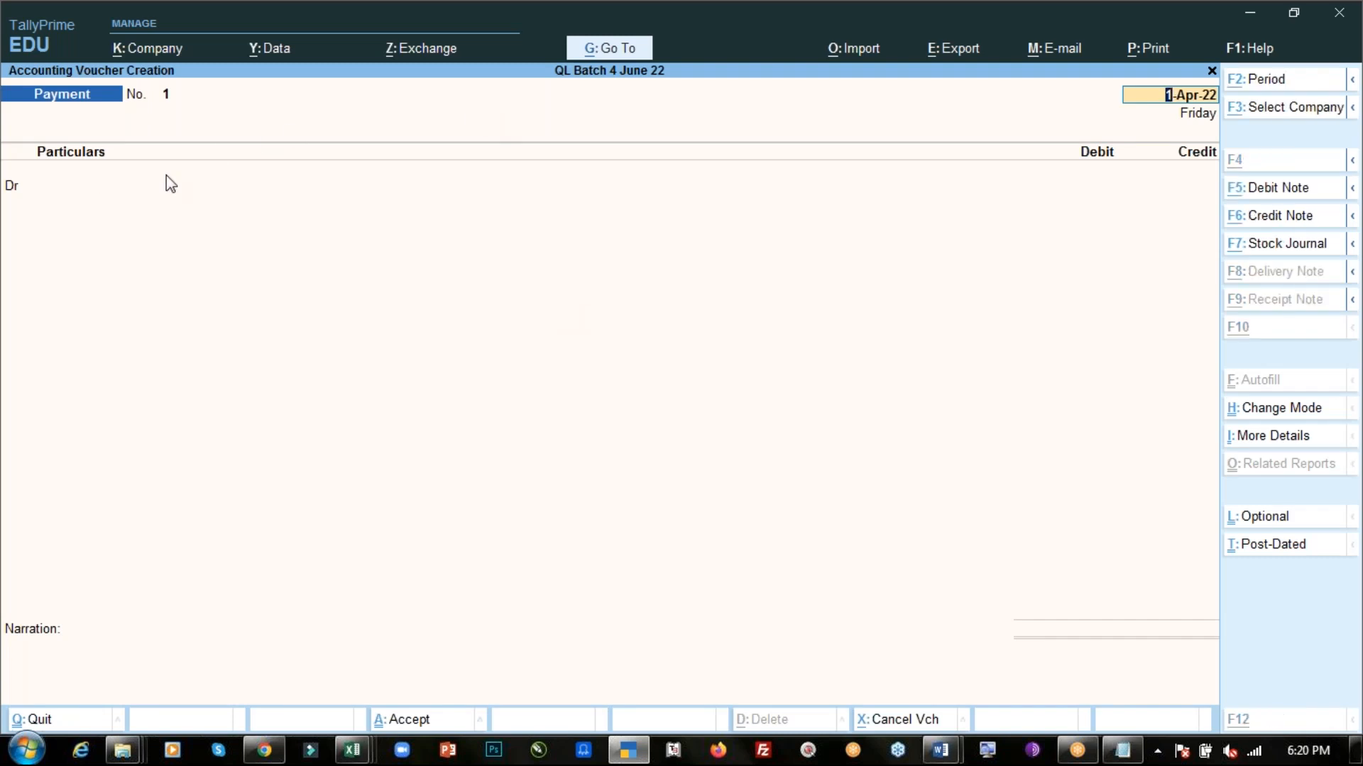
- Bring the Notepad notes up beside the Day-4 PDF and save them as "HOw to change mode to double entry.txt"
key("alt+Tab")
key("alt+Tab")
key("alt+Tab")
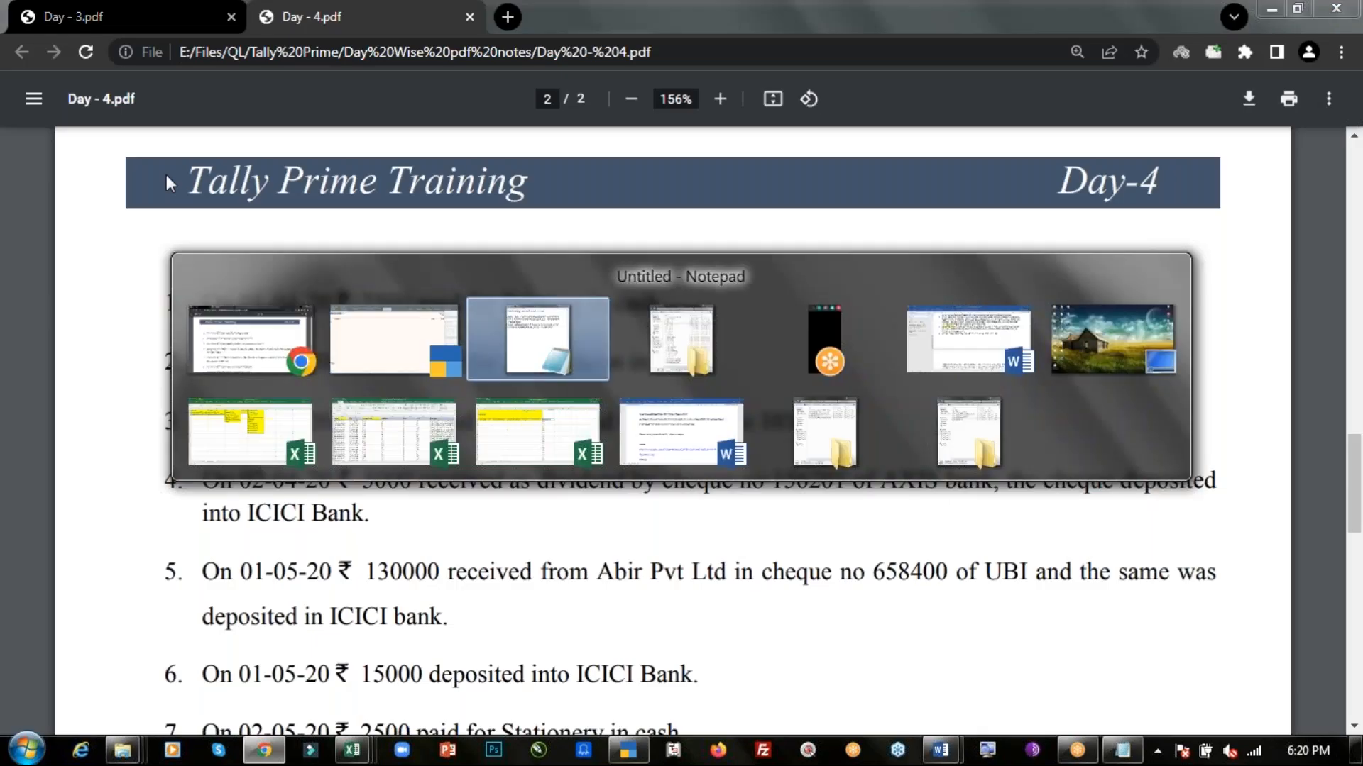
key("alt+Tab")
key("super+Up")
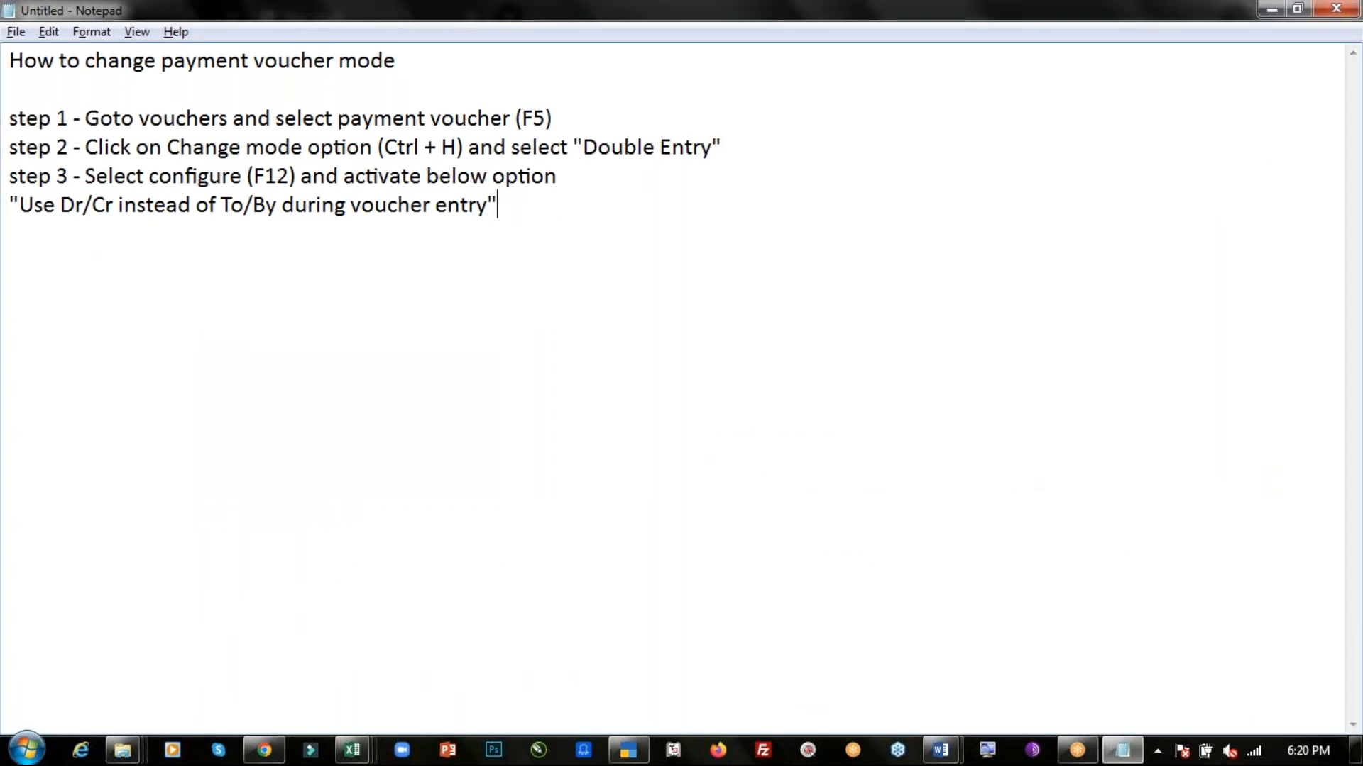
key("super+Down")
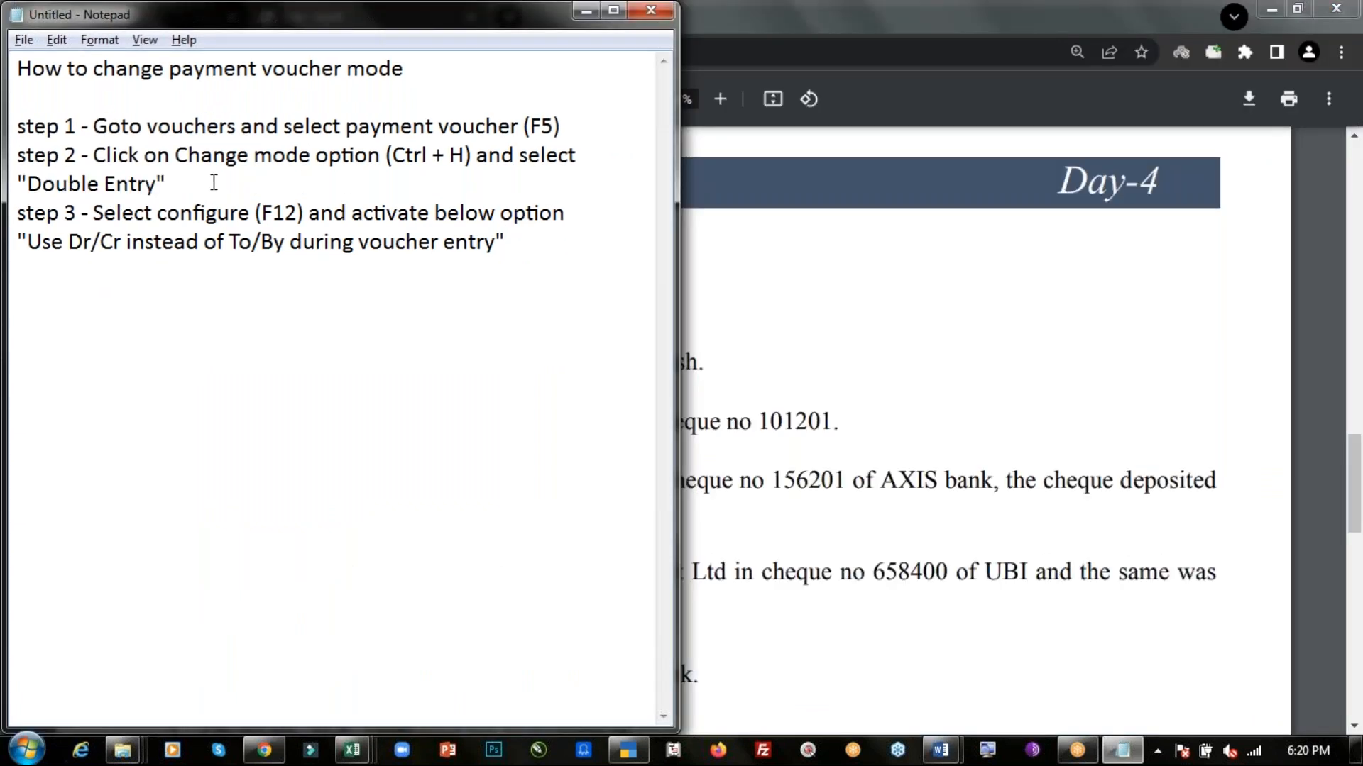
left_click(45, 96)
key("alt+Tab")
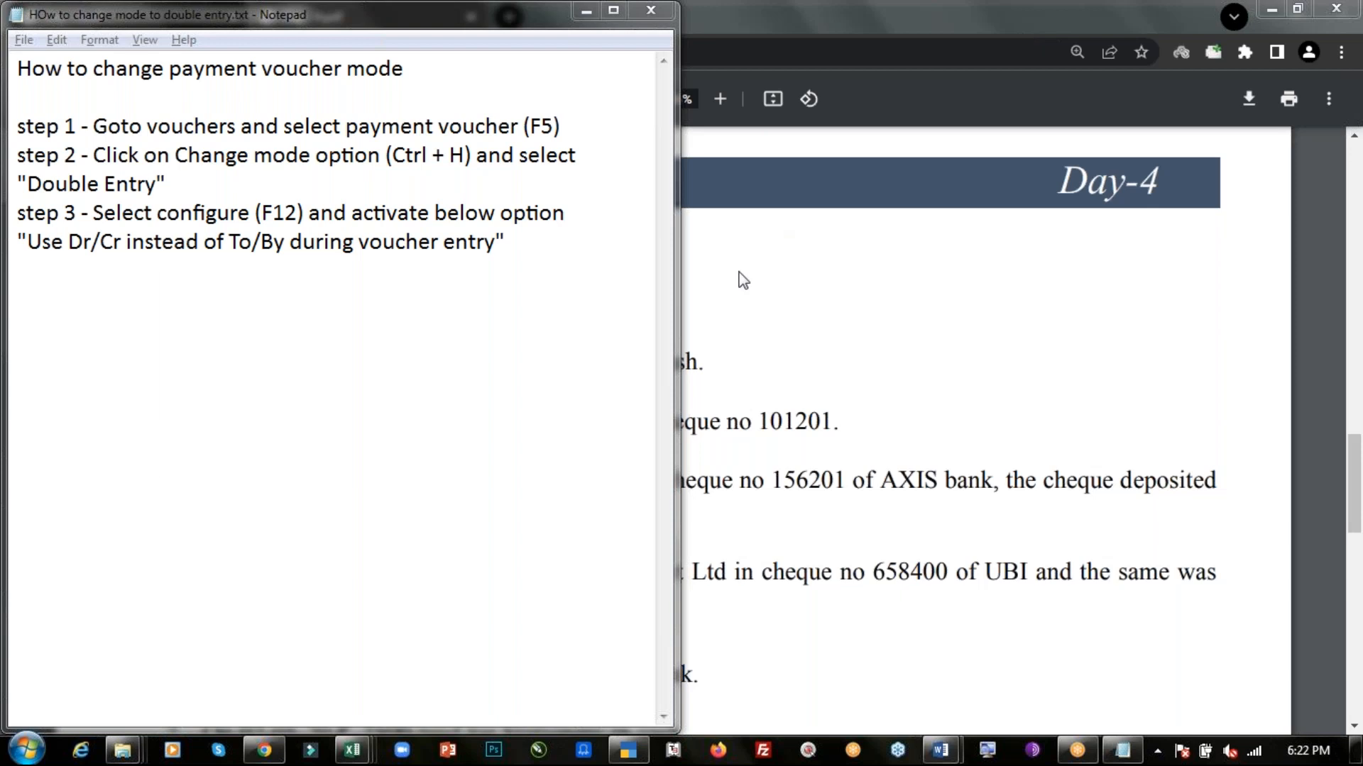
- Compare the first Day-4 transaction in the PDF with the open payment voucher
key("alt+Tab")
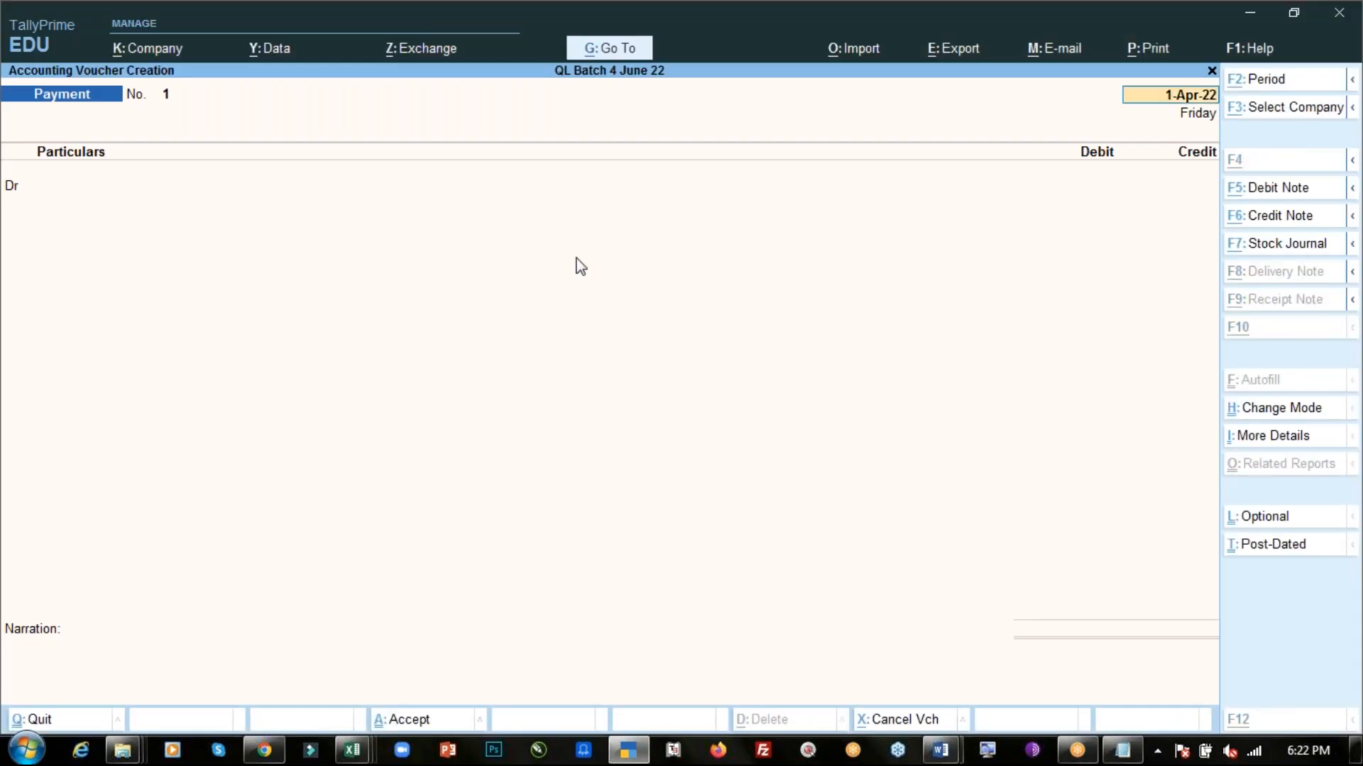
key("alt+Tab")
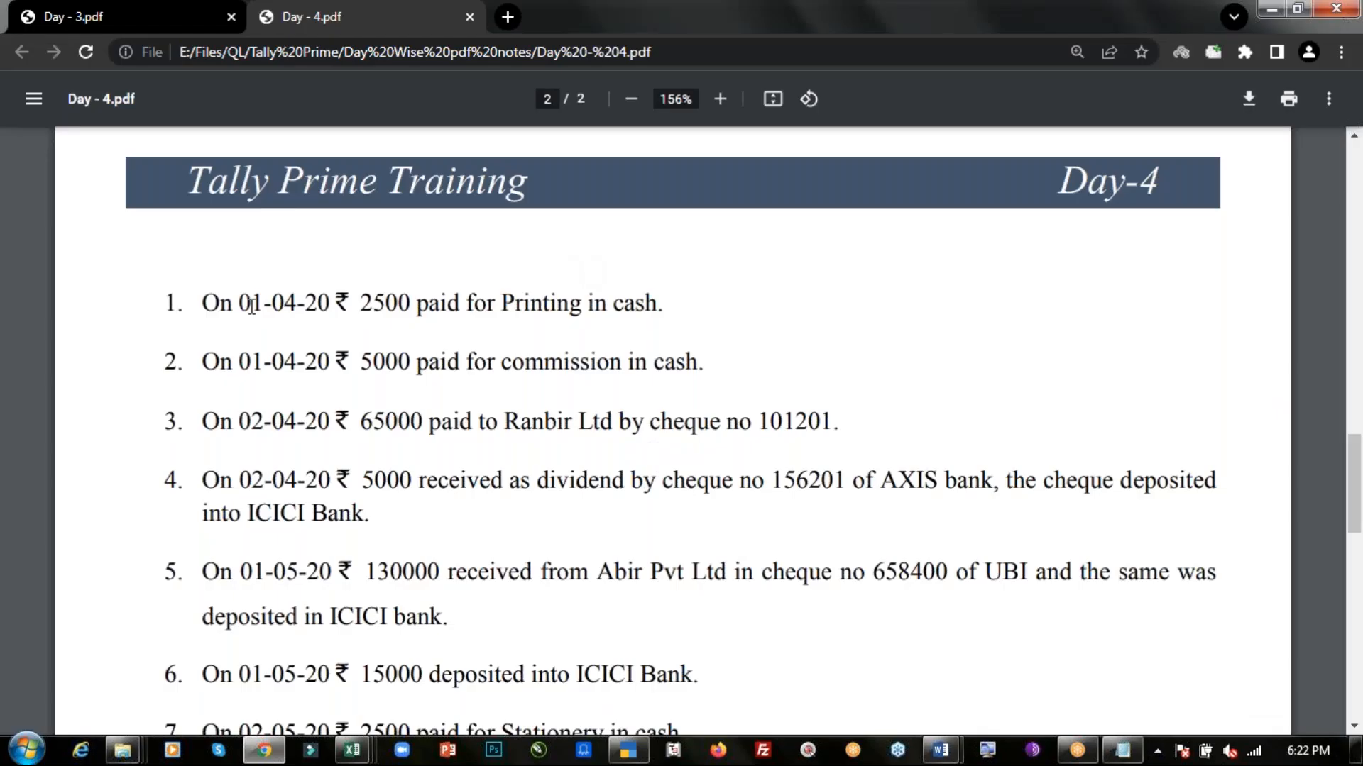
key("alt+Tab")
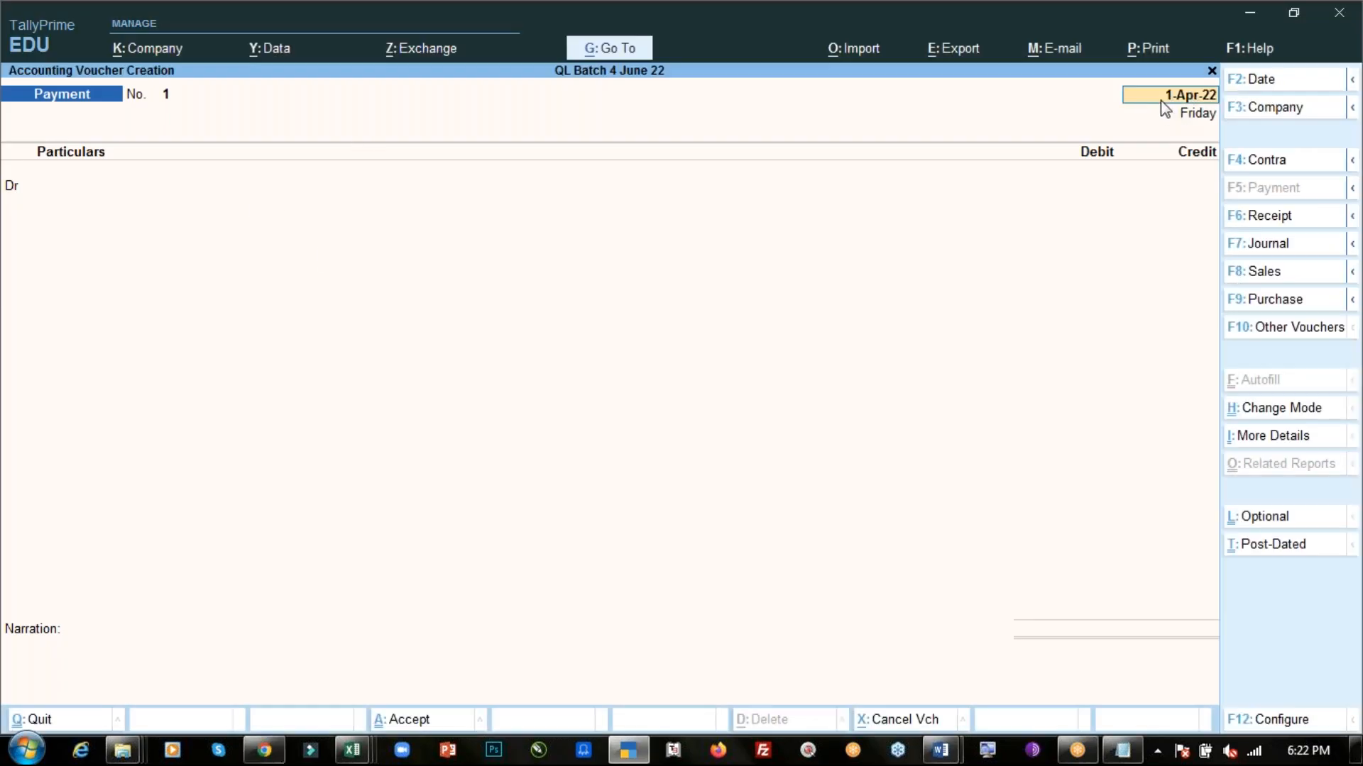
key("alt+Tab")
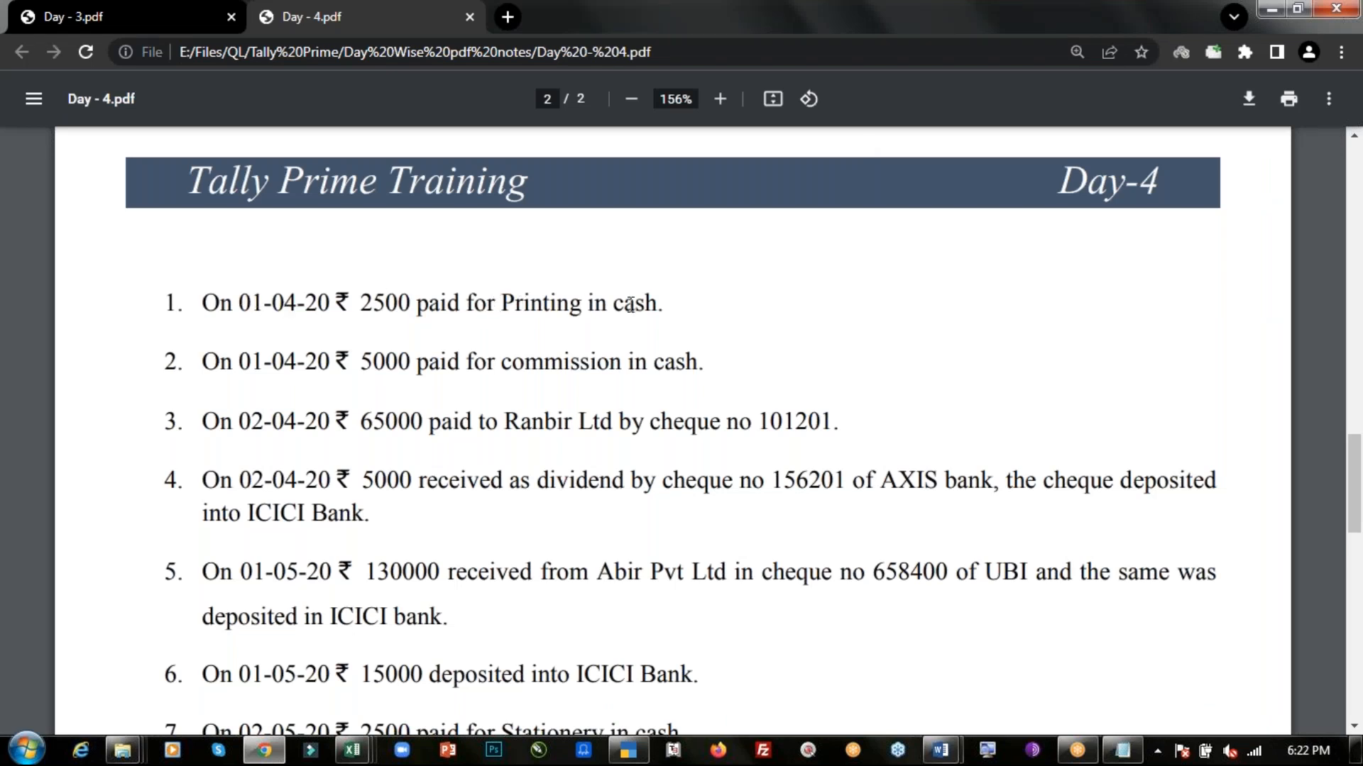
key("alt+Tab")
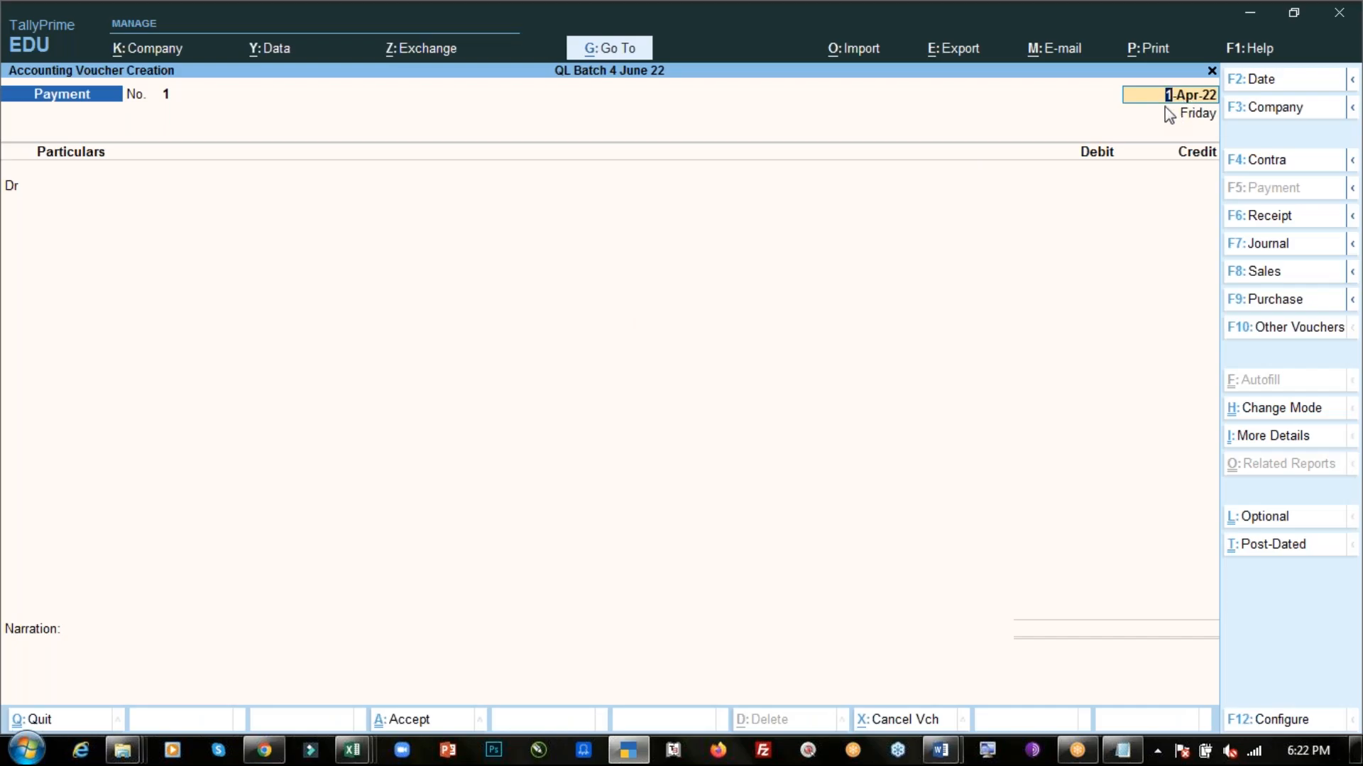
left_click(1273, 77)
key("BackSpace")
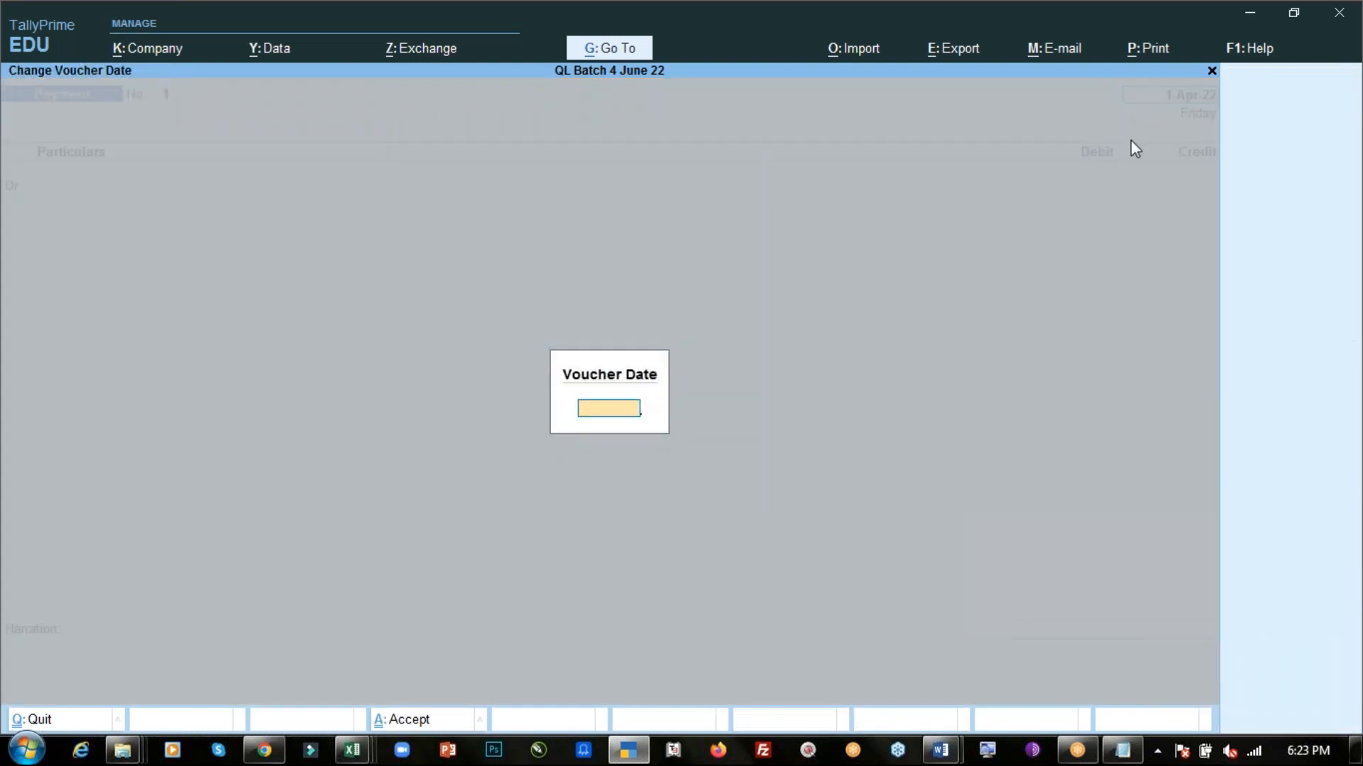
key("Escape")
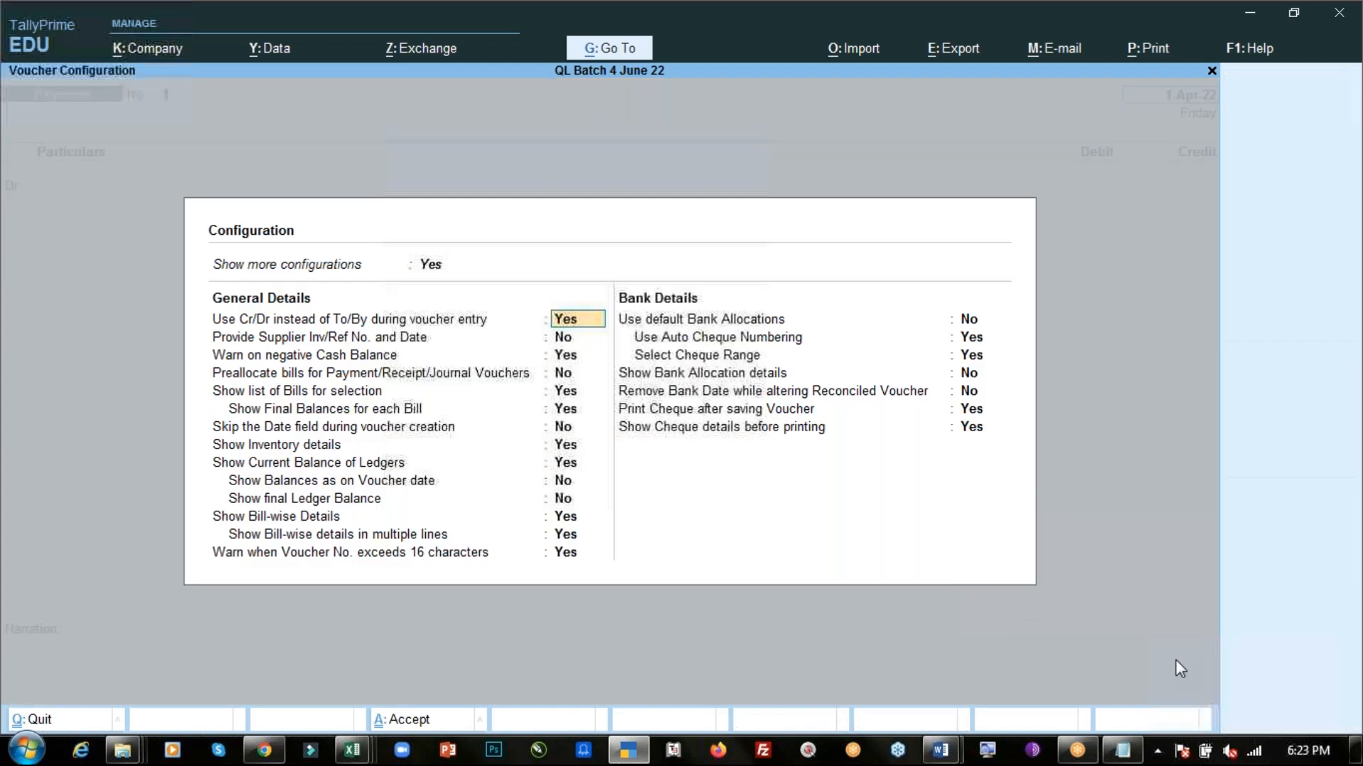
- Review the Skip the Date field during voucher creation option in voucher configuration and accept it
left_click(1291, 723)
left_click(560, 428)
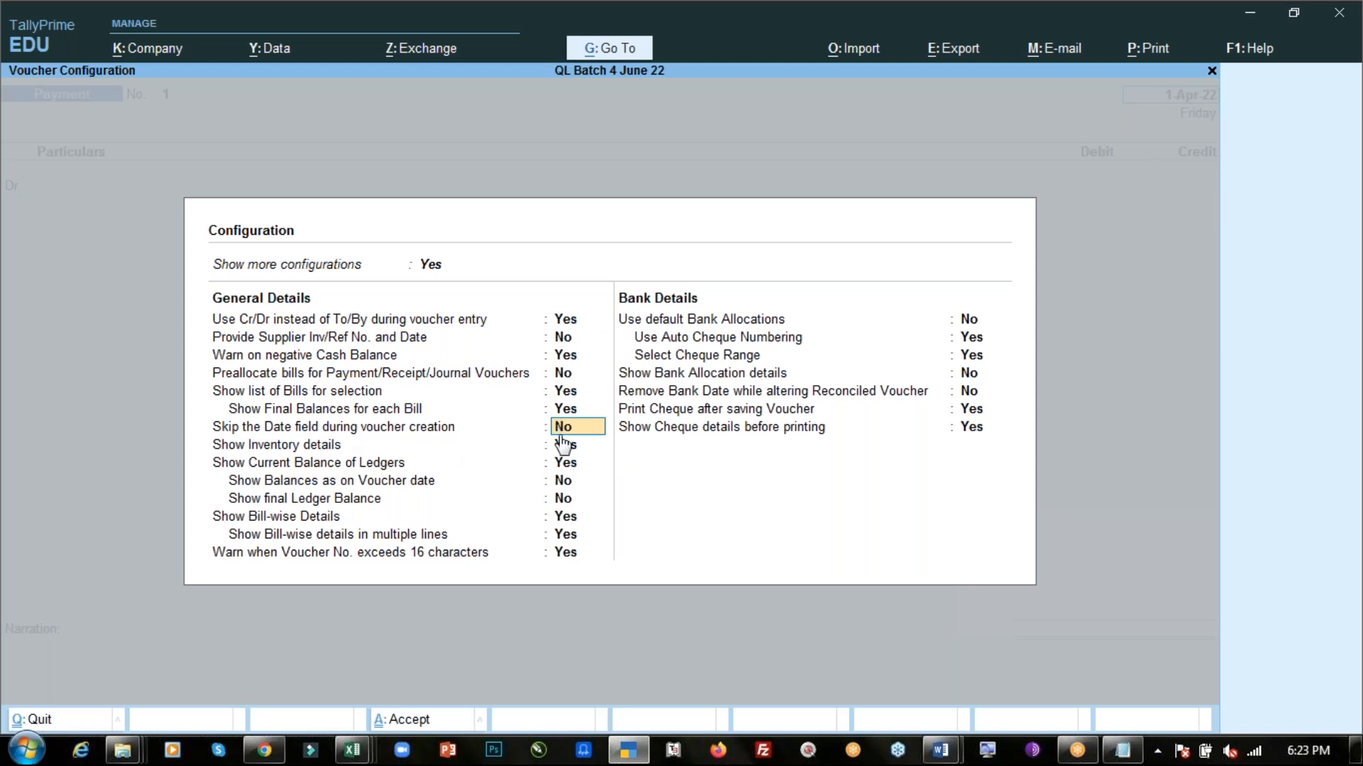
key("BackSpace")
key("ctrl+a")
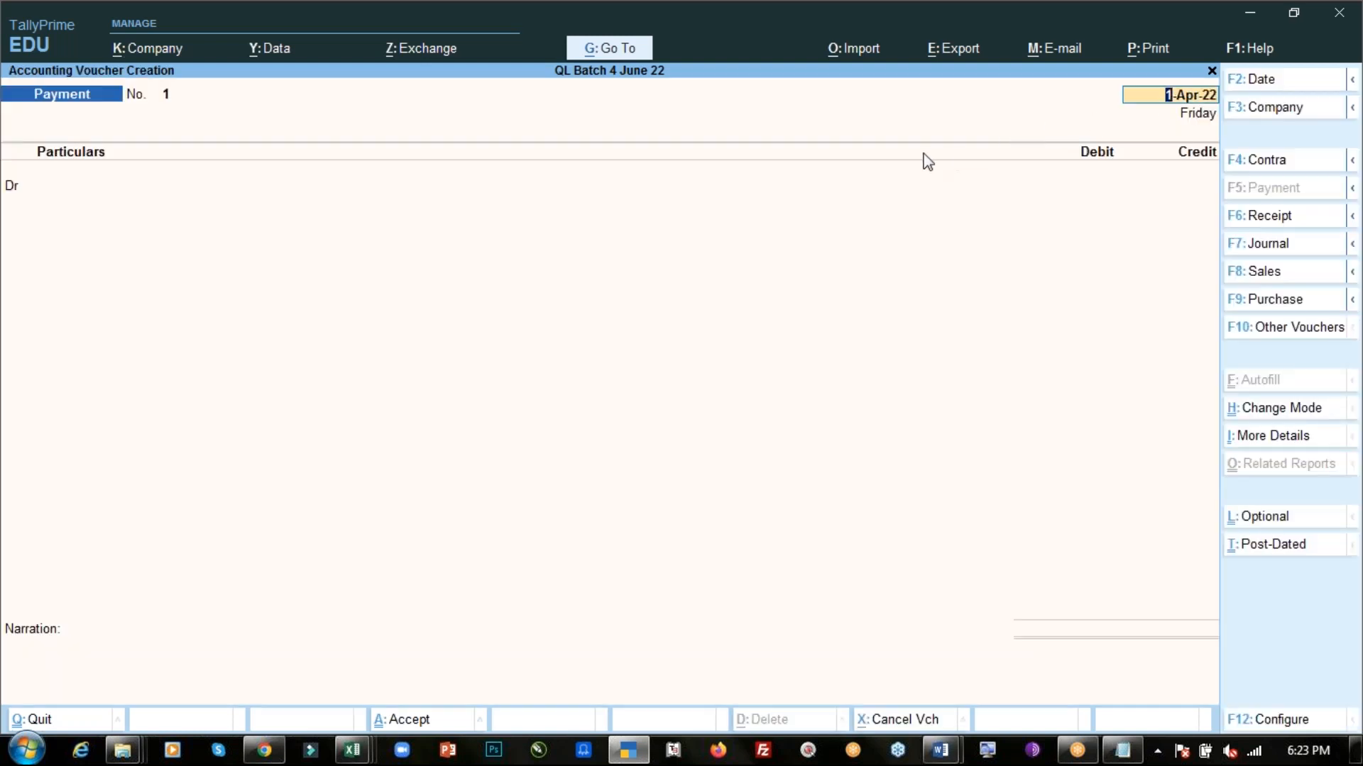
- Return to the payment voucher and open the ledger selection for the first debit line
key("F12")
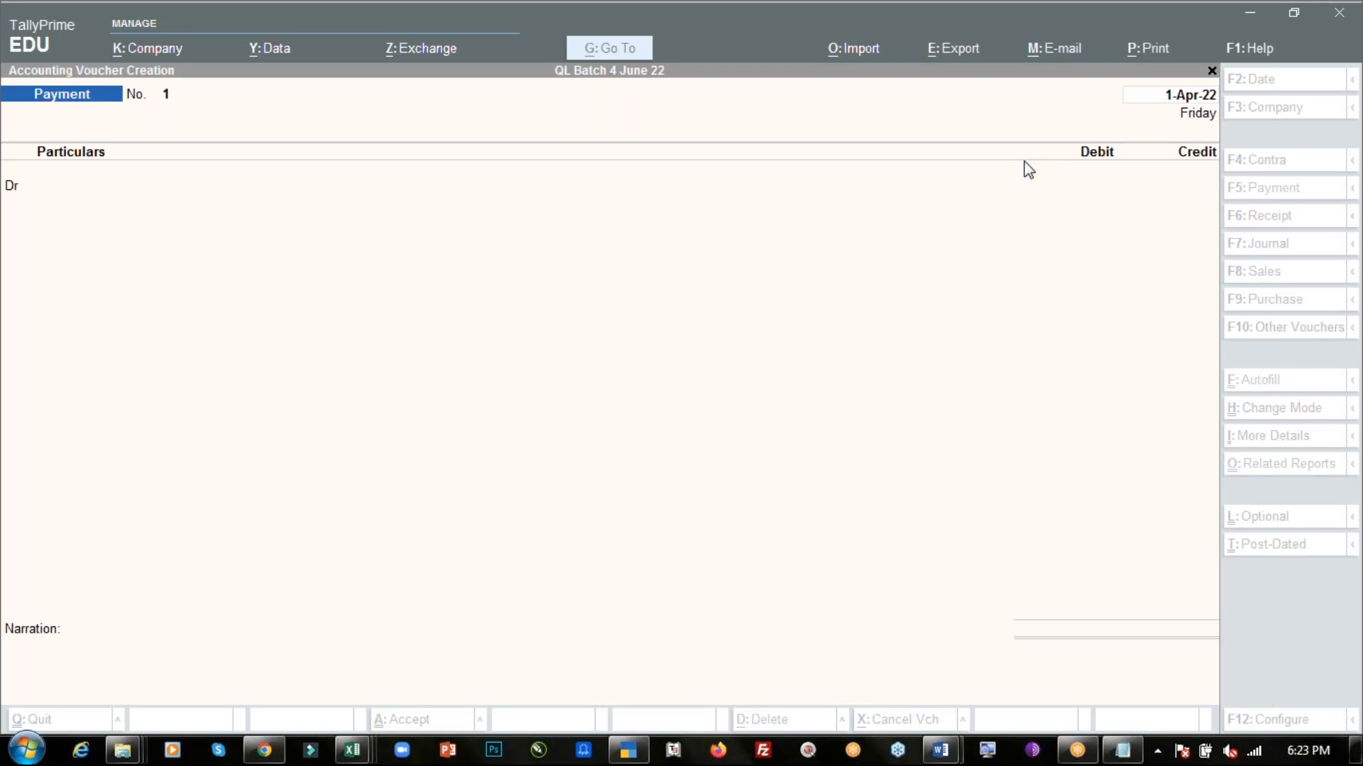
left_click(1165, 100)
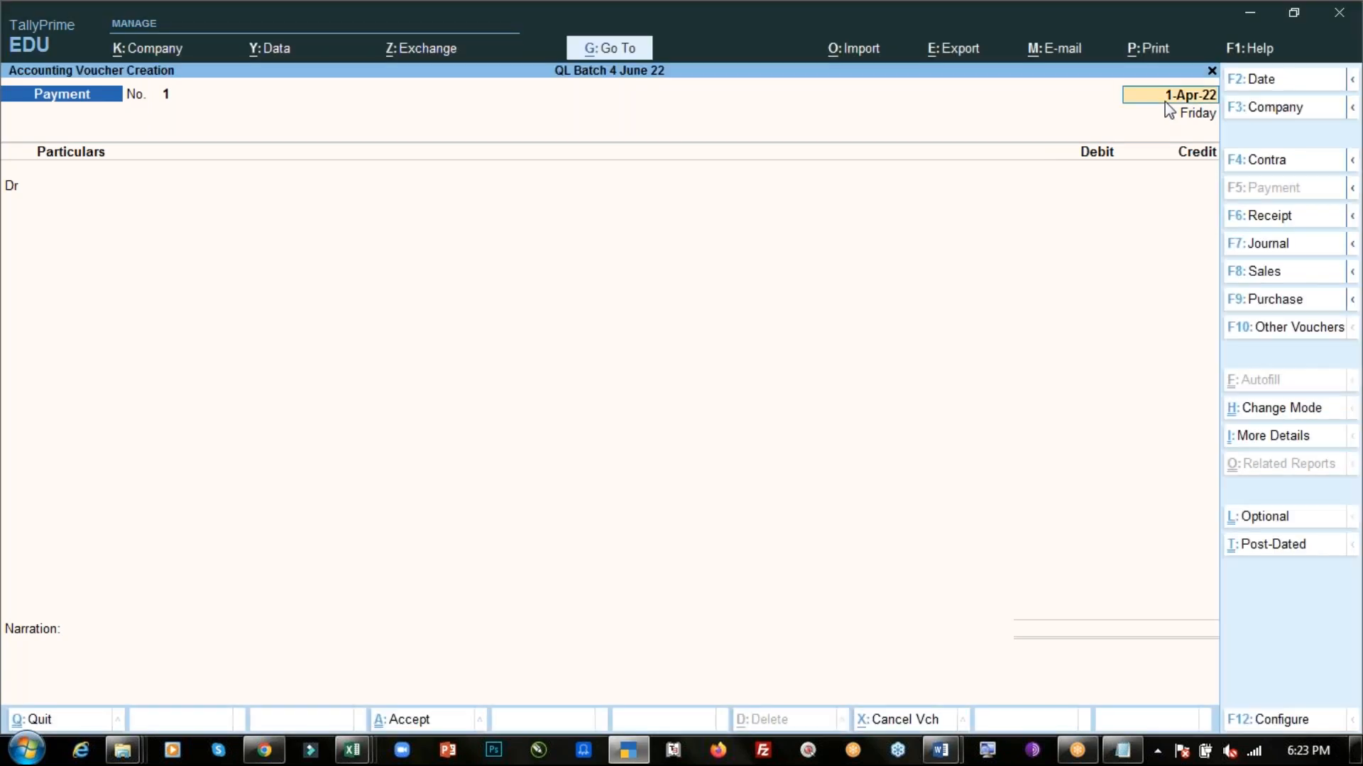
key("Return")
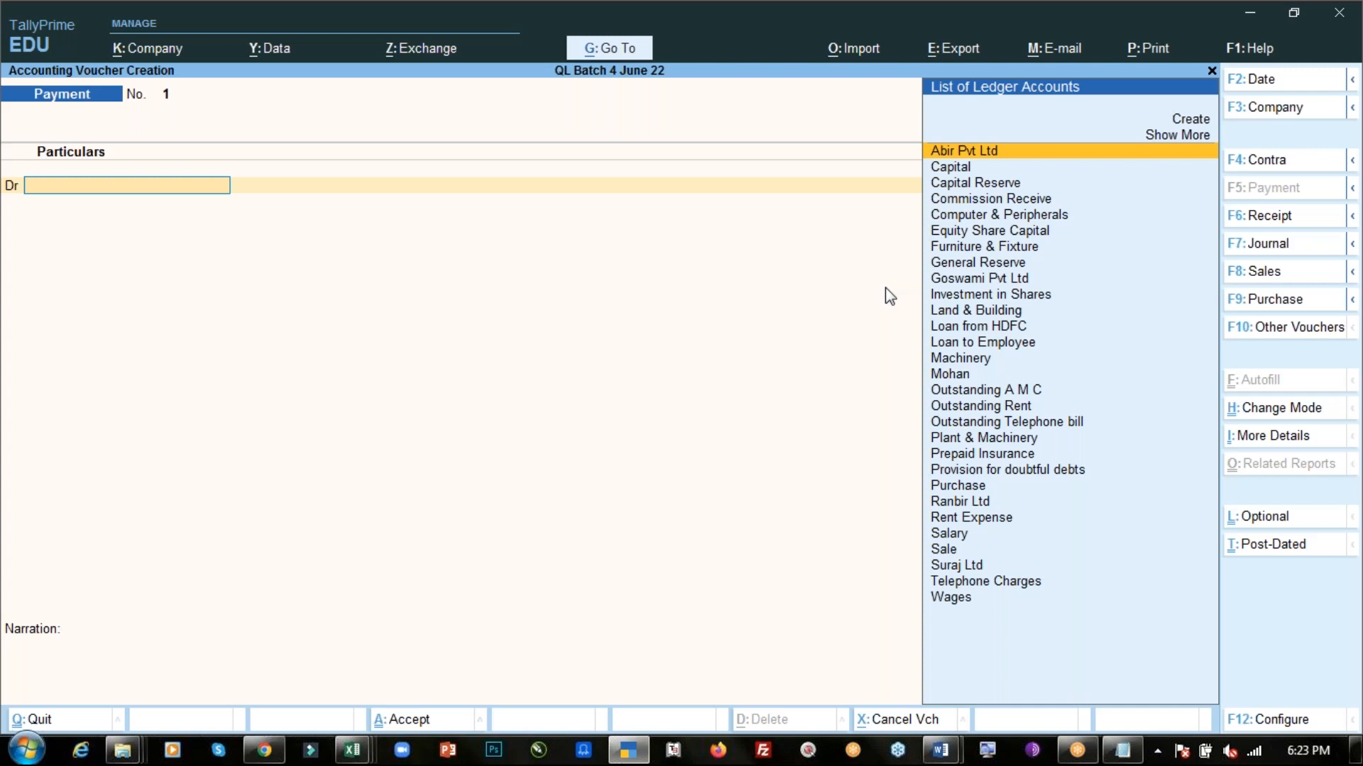
key("alt+Tab")
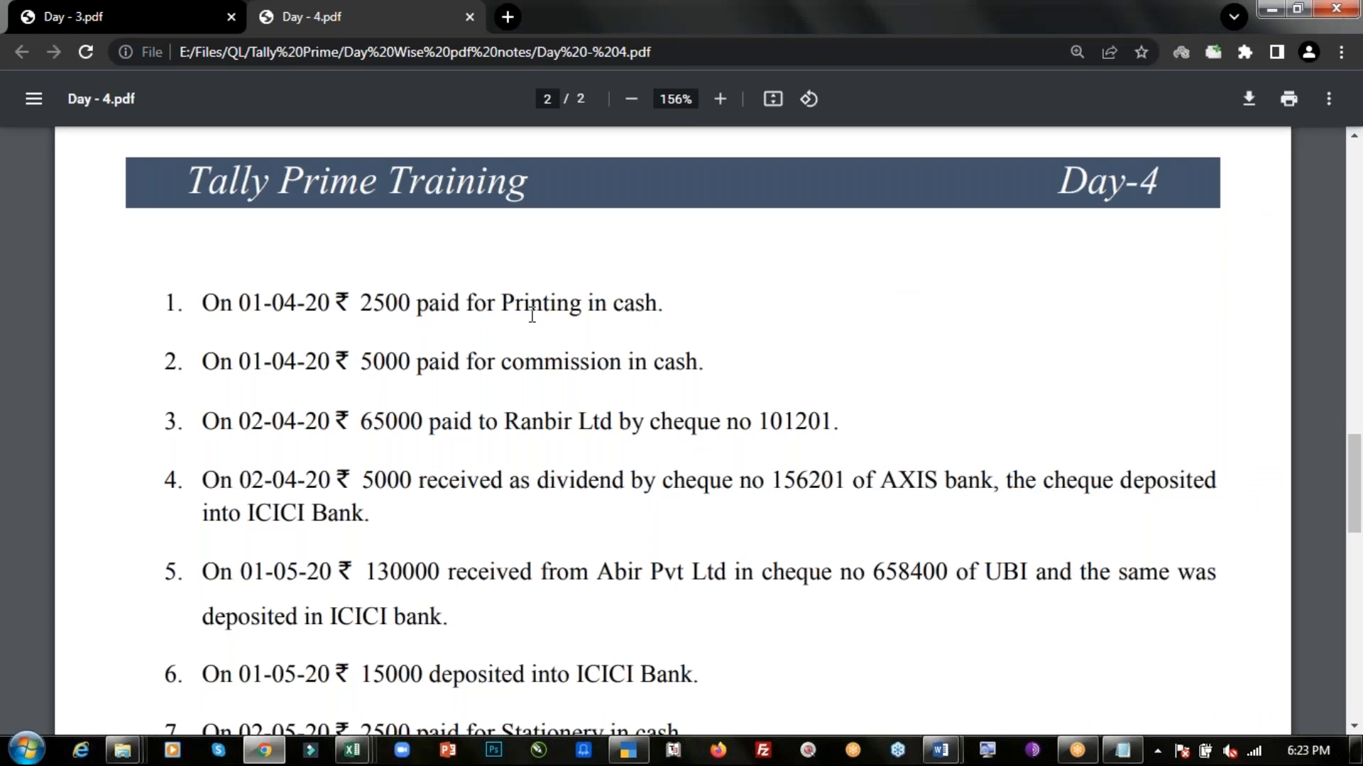
key("alt+Tab")
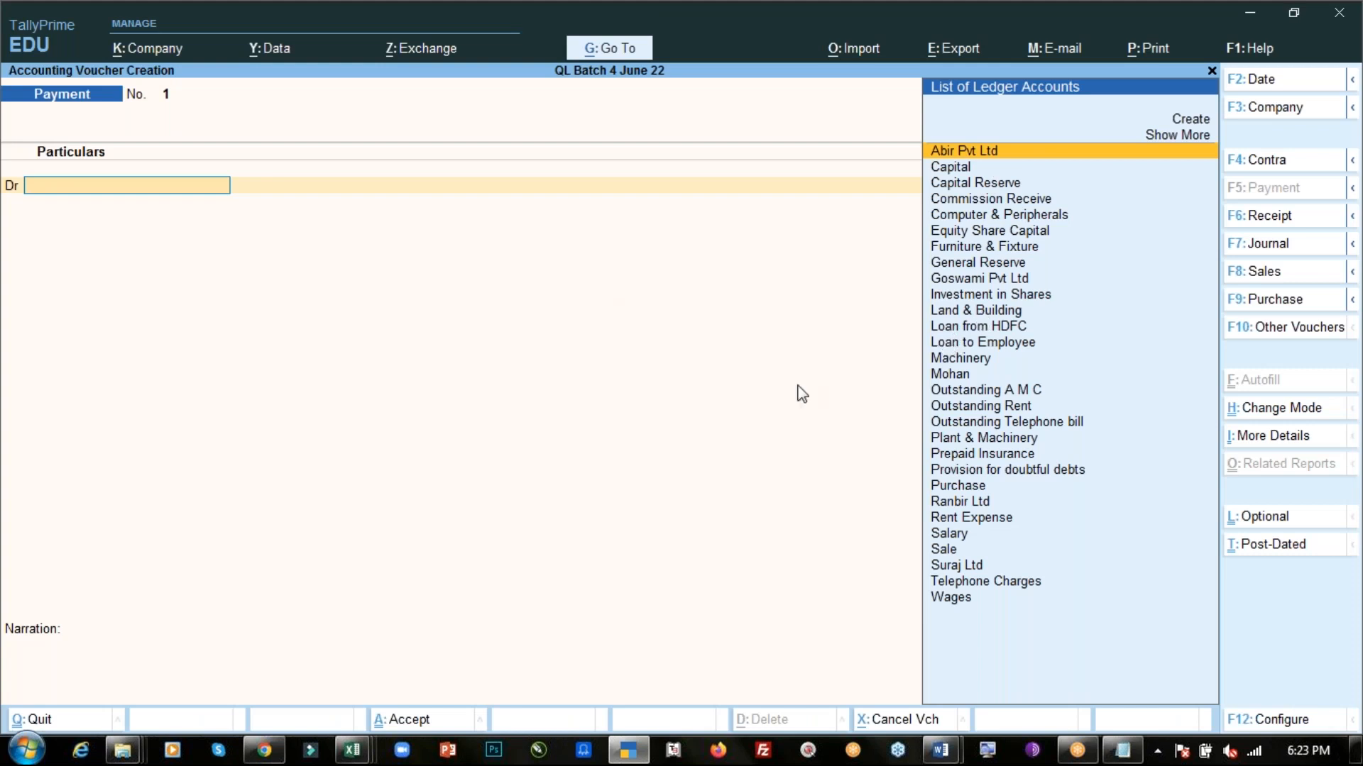
type("Pr")
key("Return")
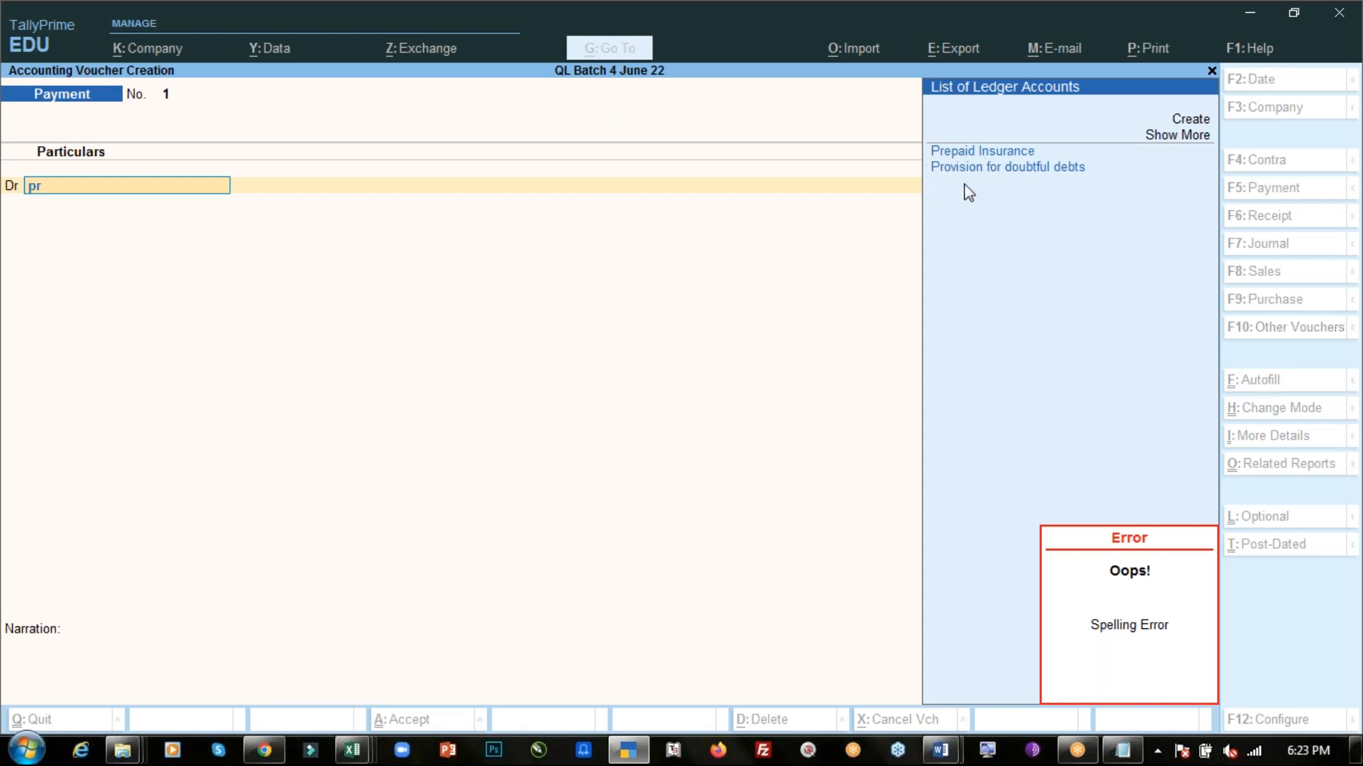
key("BackSpace")
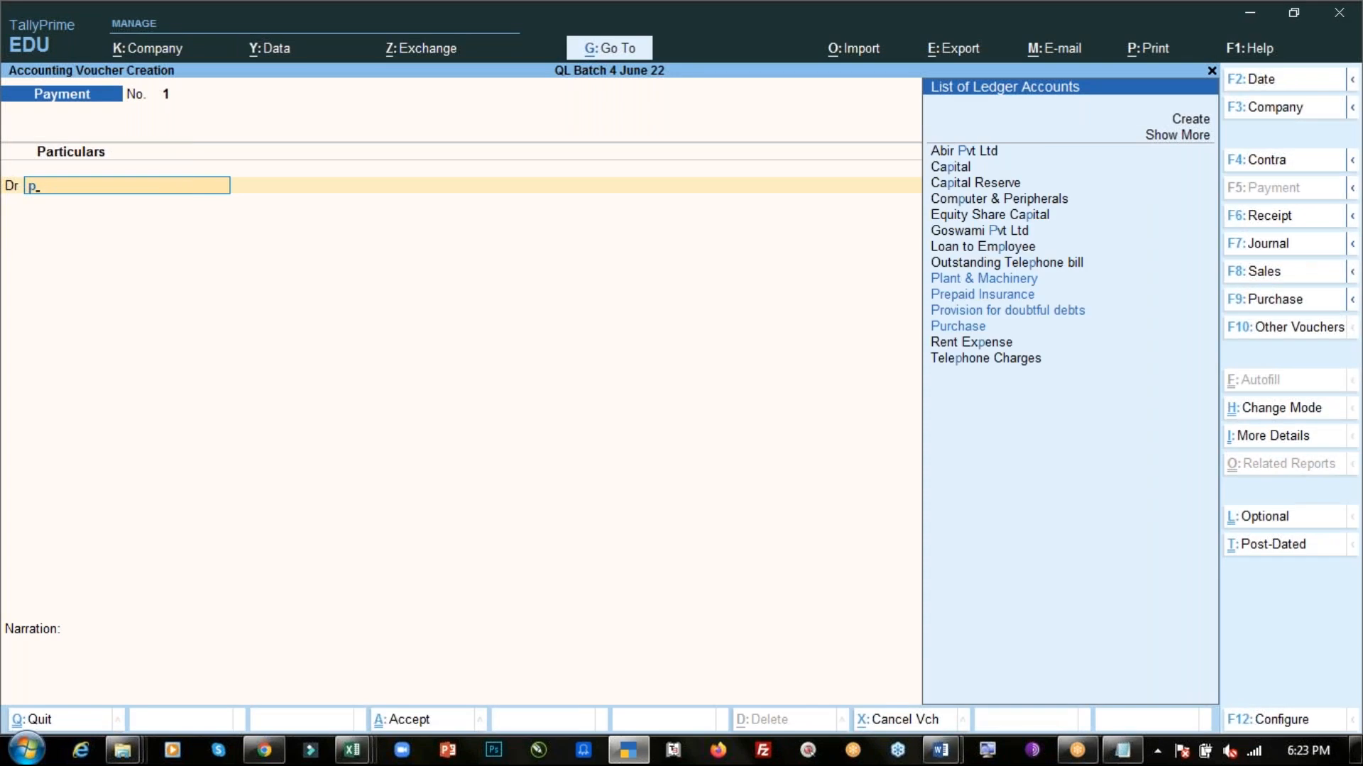
key("BackSpace")
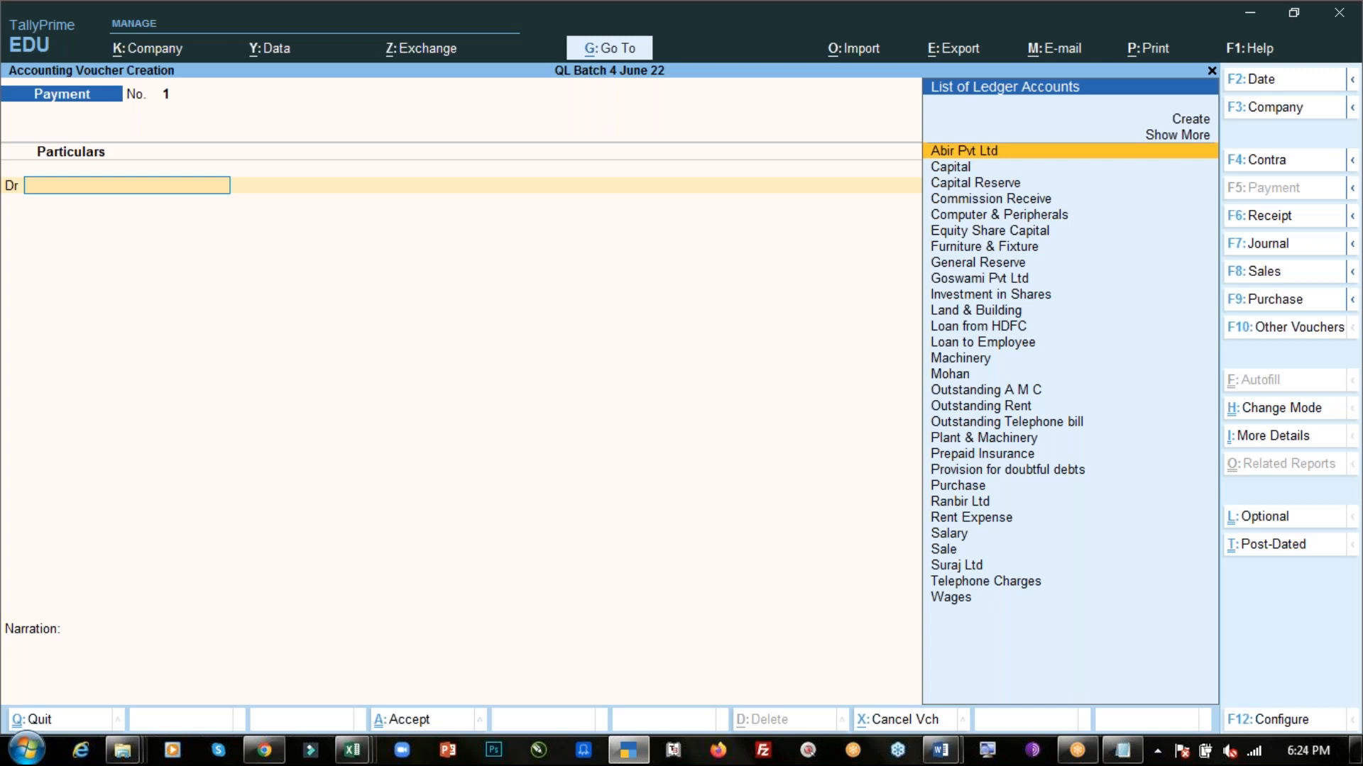
- Create a new ledger named Printing Expense from the debit line's ledger list
key("Up")
key("Up")
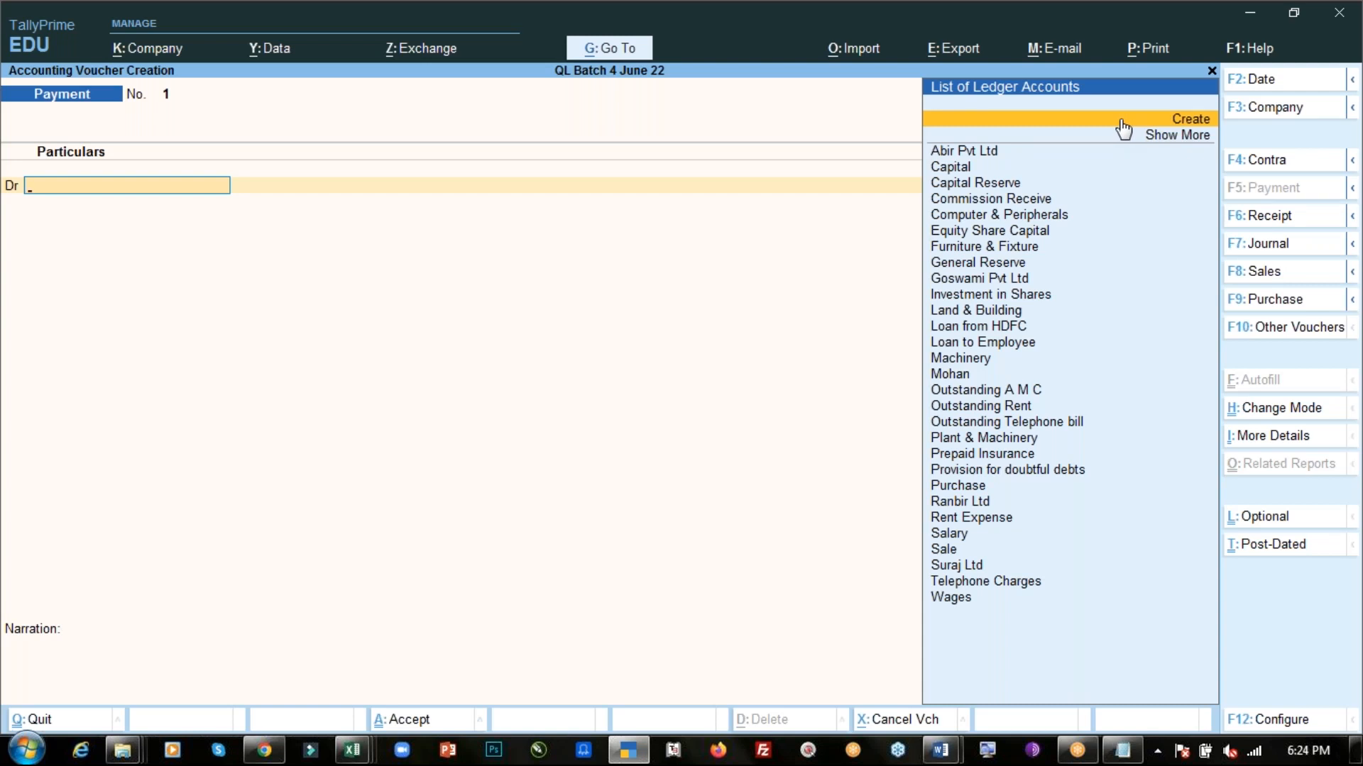
key("Return")
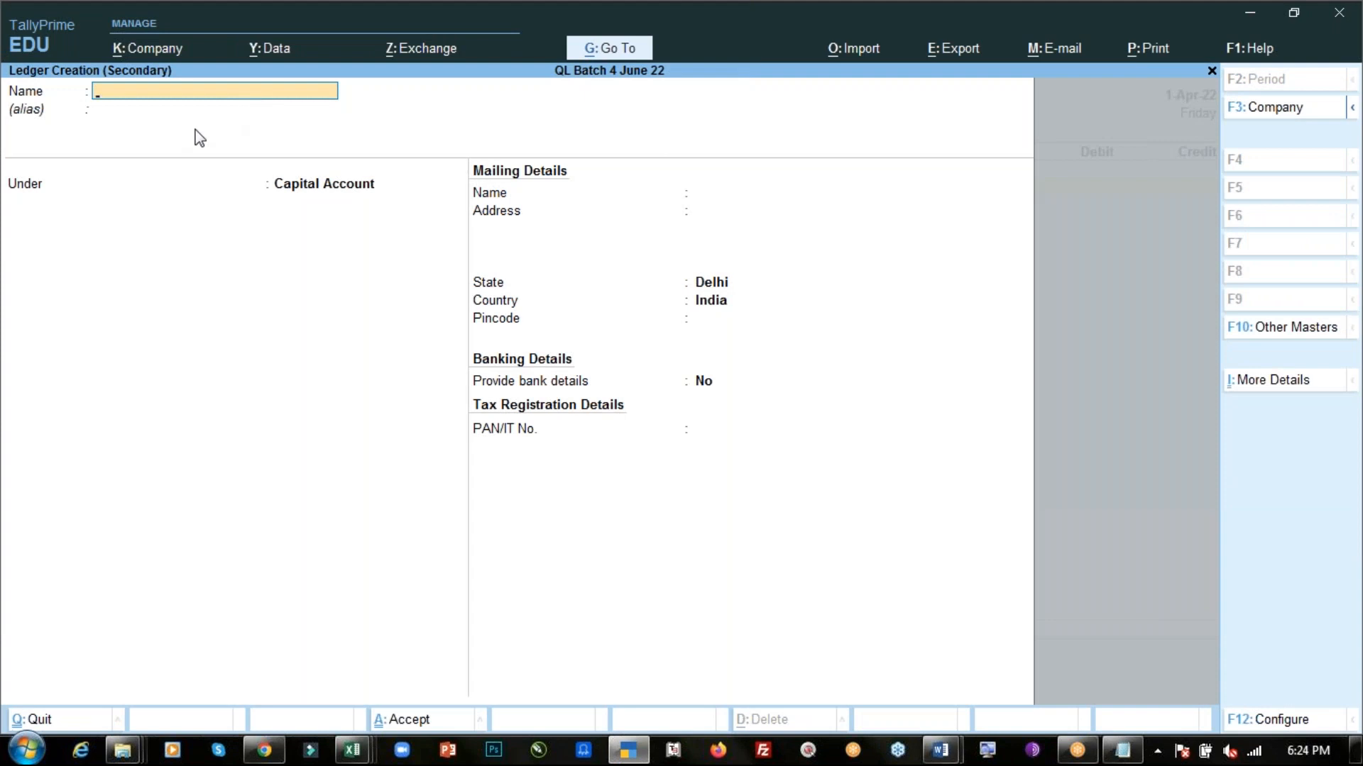
type("Printing Expense")
key("Return")
key("Return")
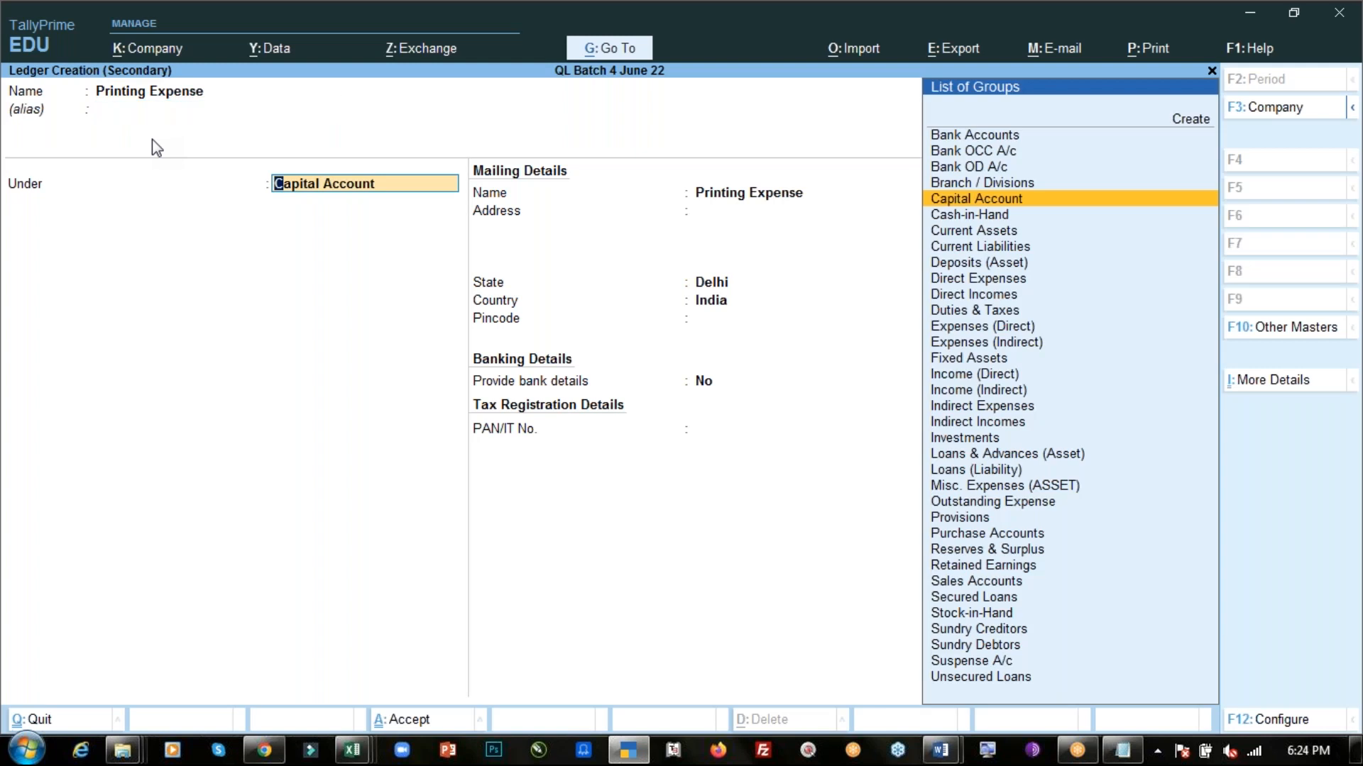
- Place the Printing Expense ledger under Indirect Expenses and save it to the debit line
type("Ind")
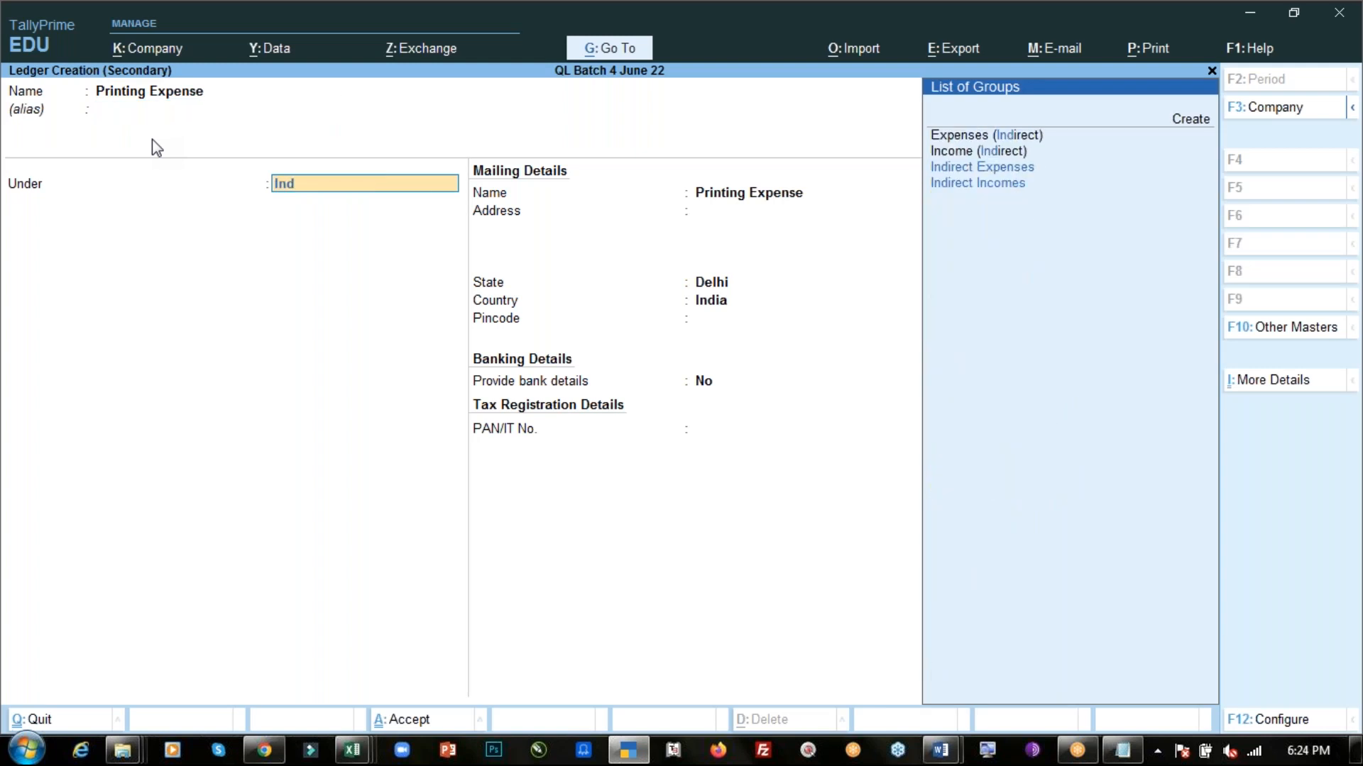
key("Down")
key("Up")
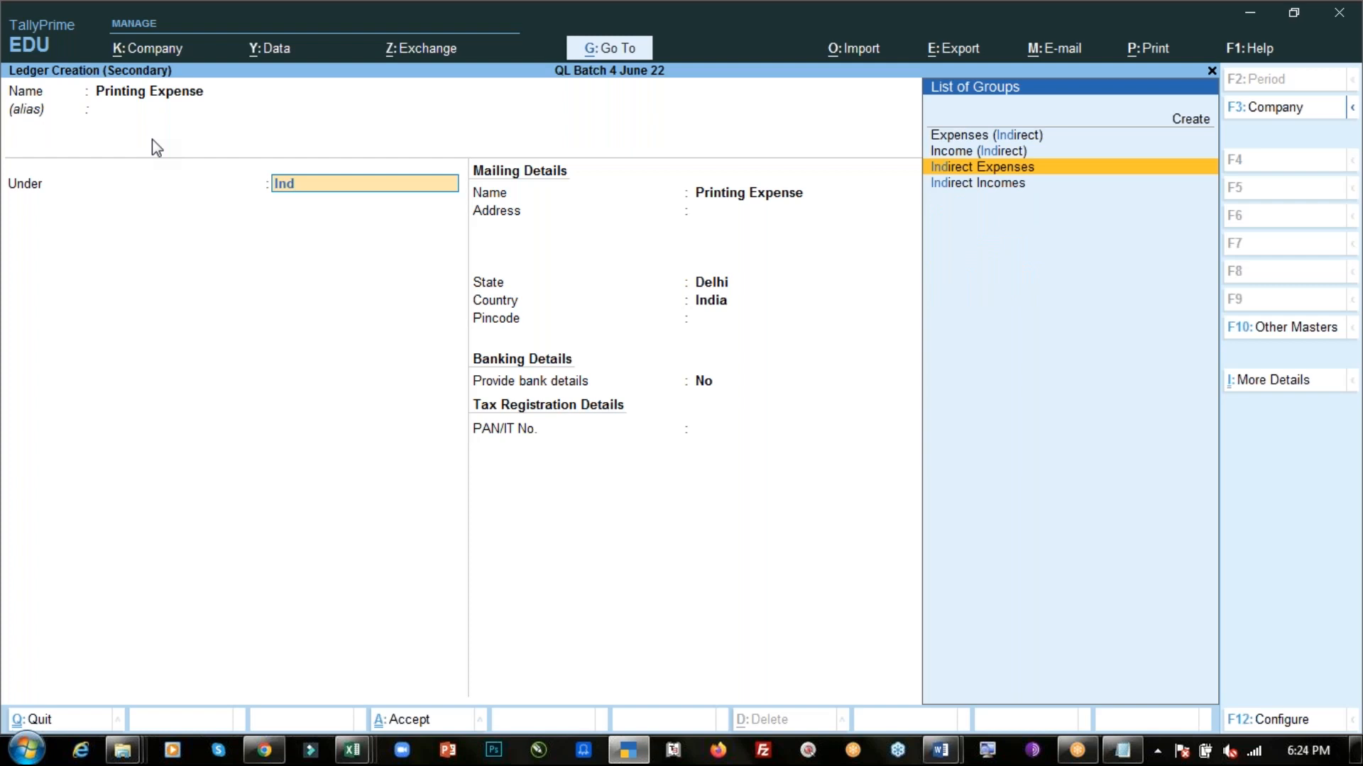
key("Return")
key("Return")
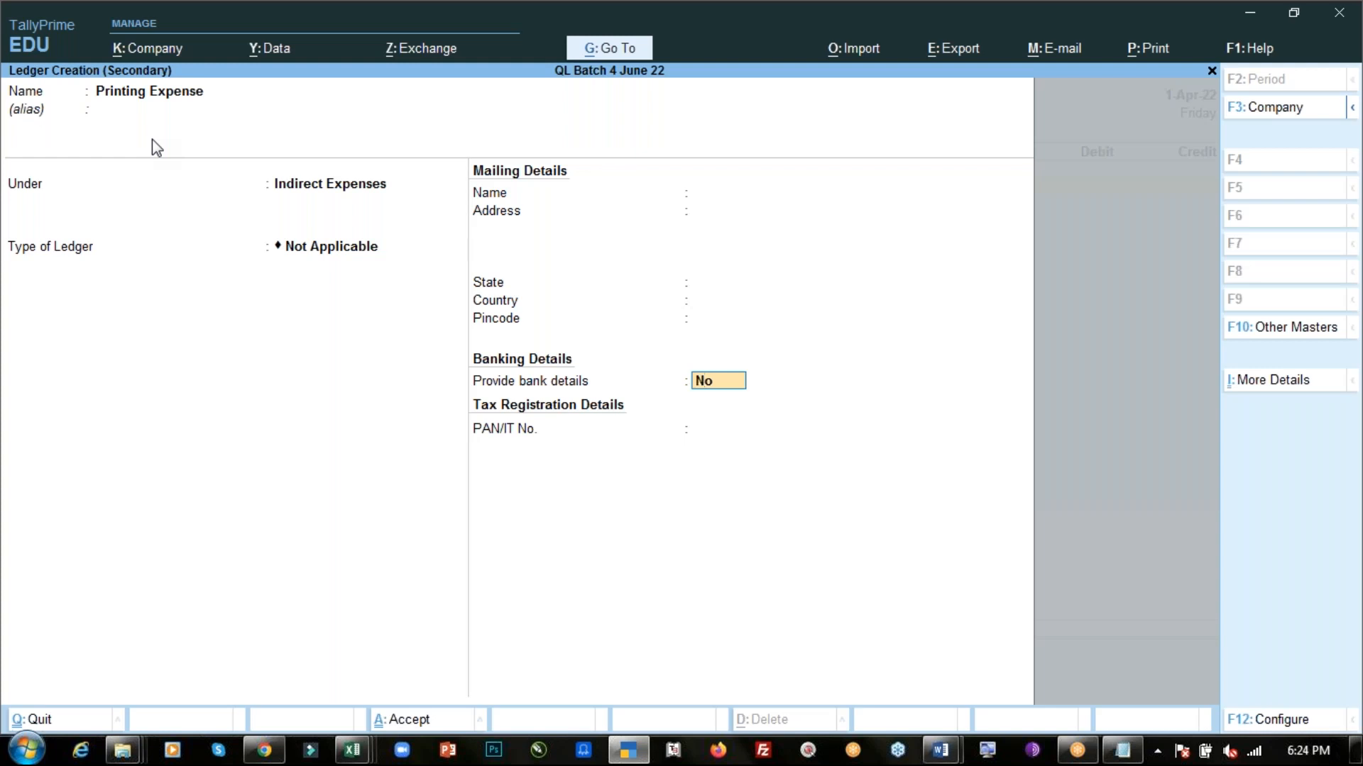
key("ctrl")
key("ctrl+a")
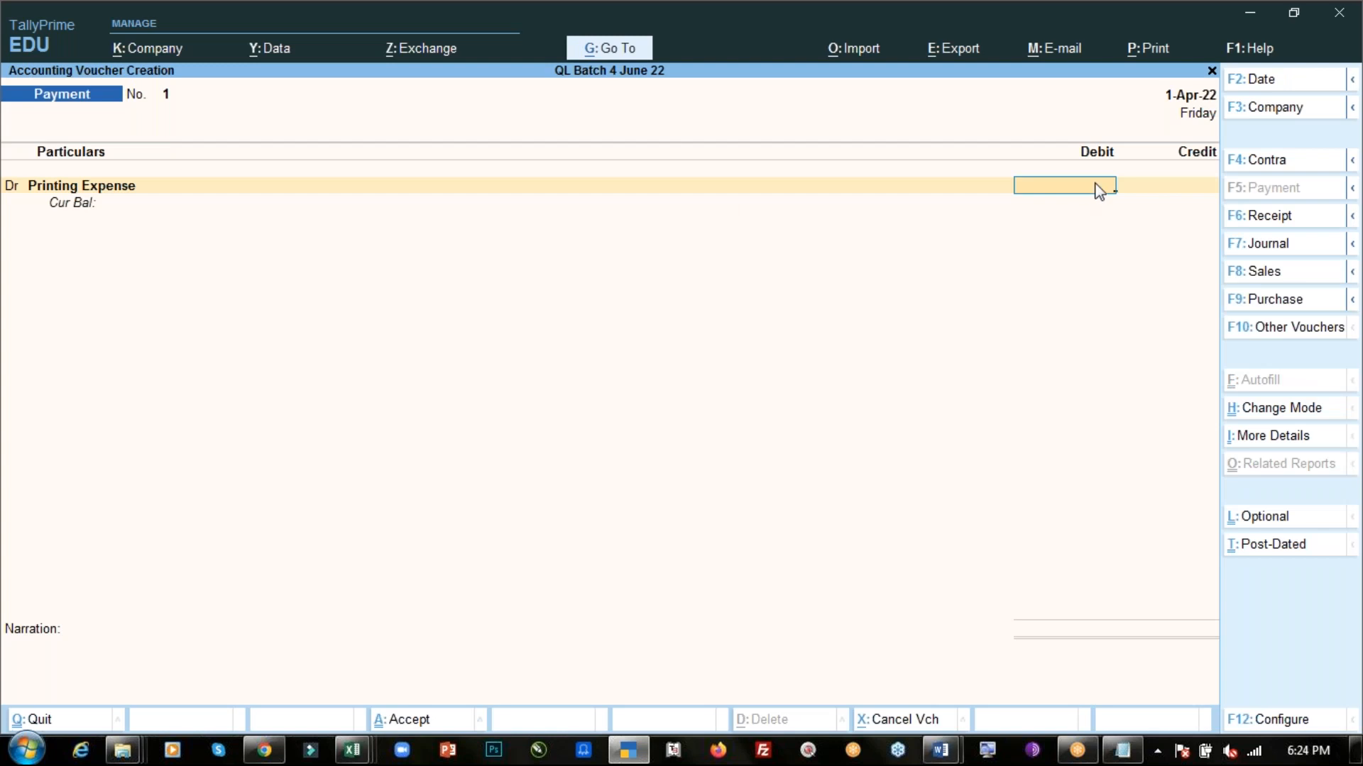
- Enter 2500 as the Printing Expense debit amount and open the credit line's ledger selection
key("alt+Tab")
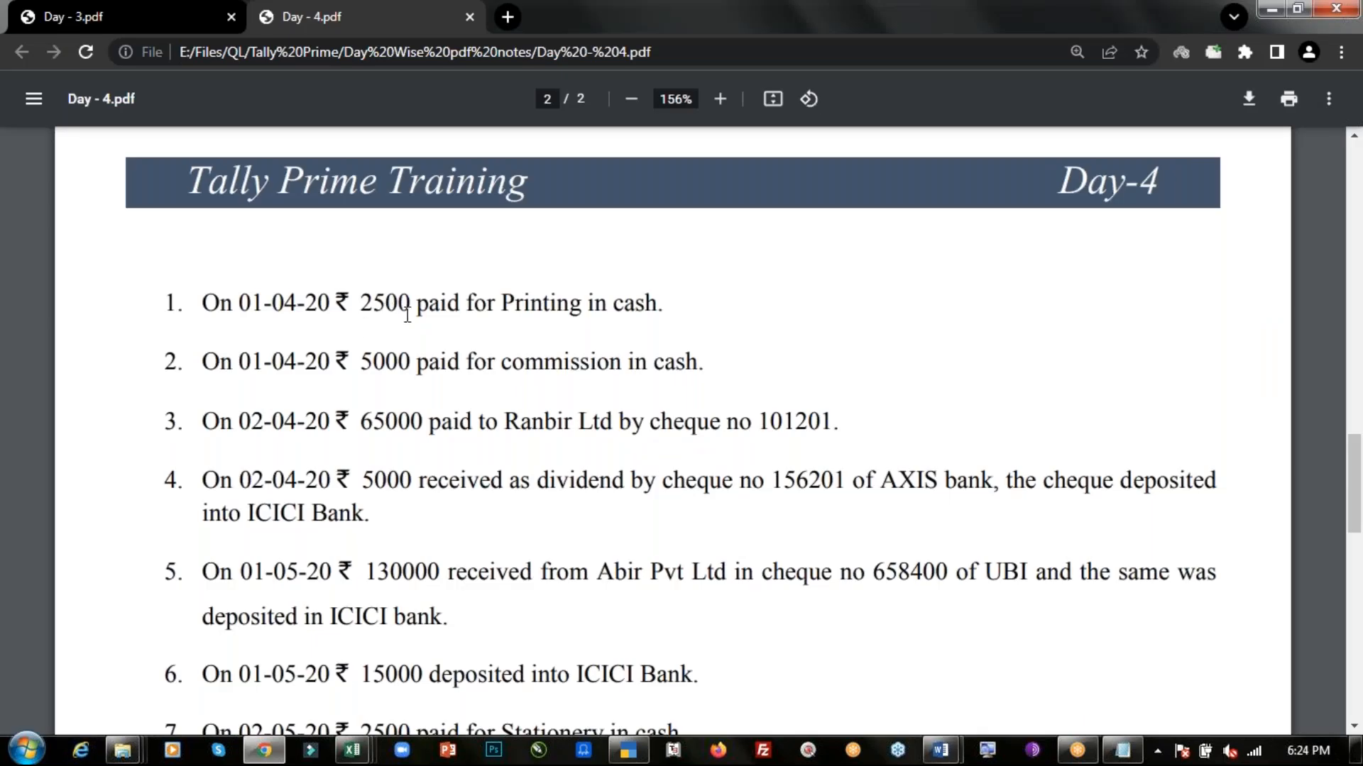
key("alt+Tab")
type("2500")
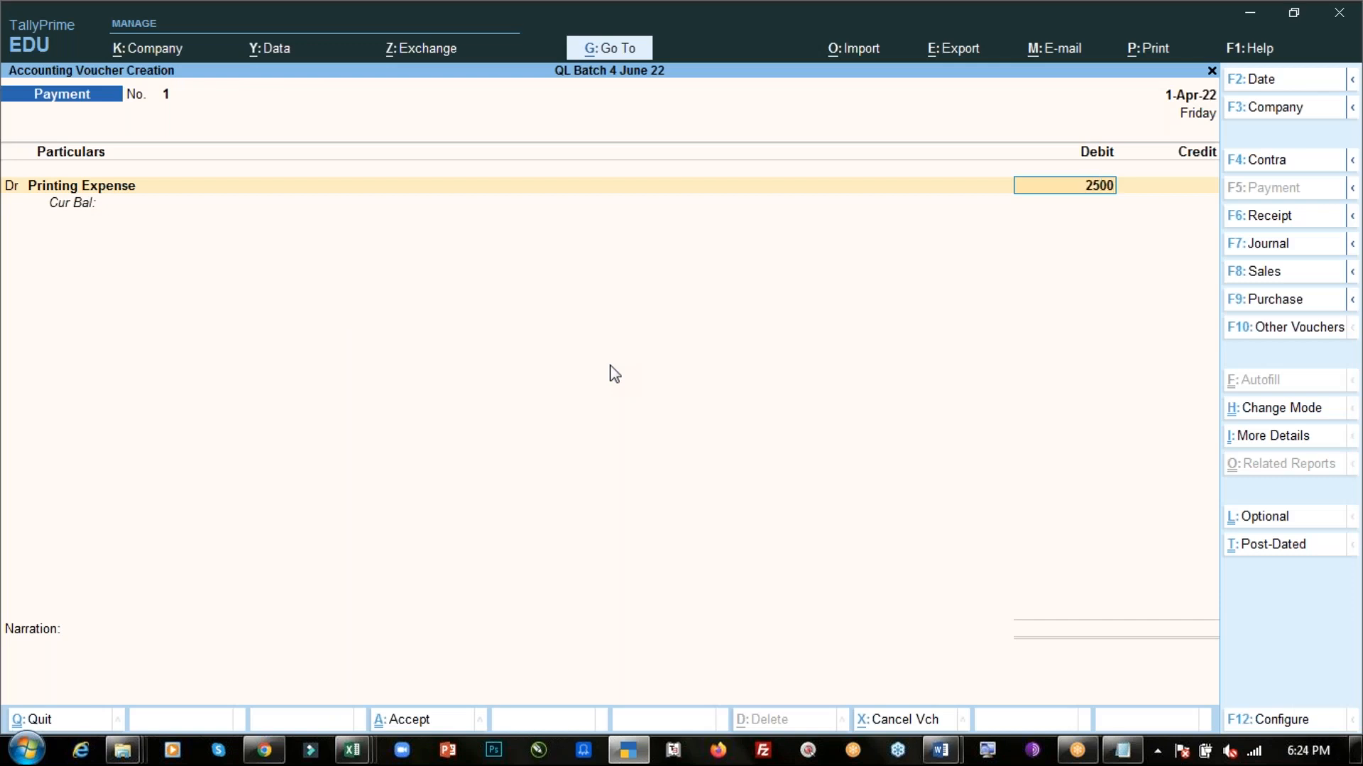
key("Return")
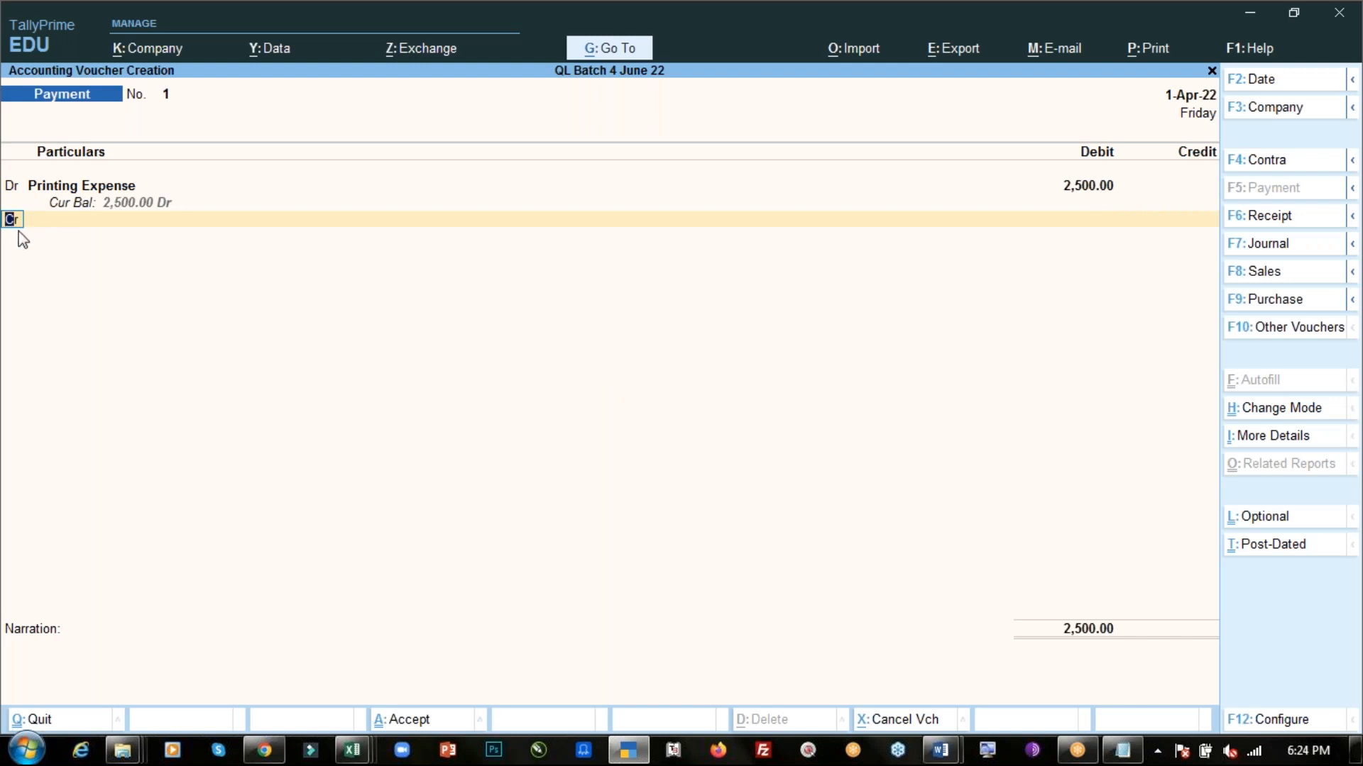
key("Return")
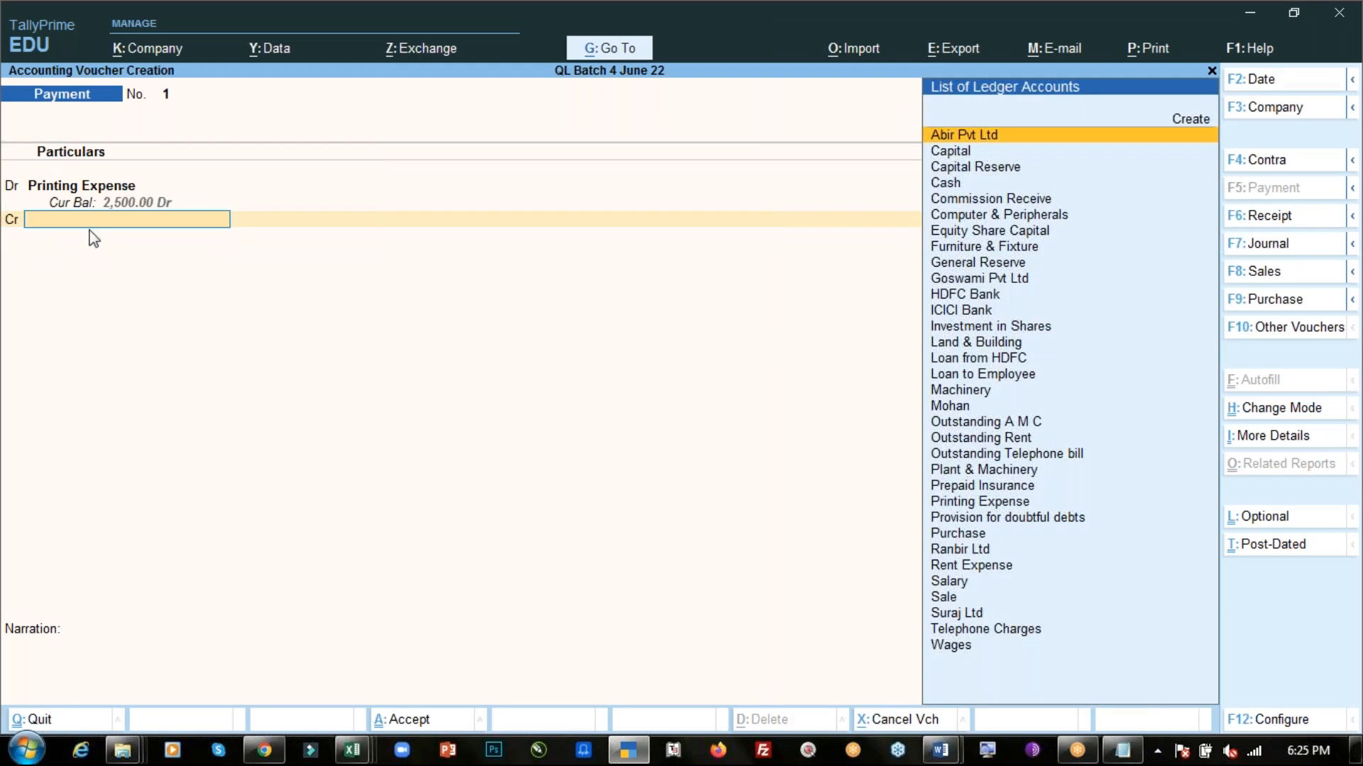
- Check the transaction list, then pick Cash as the credit ledger for the printing payment and move to narration
key("alt+Tab")
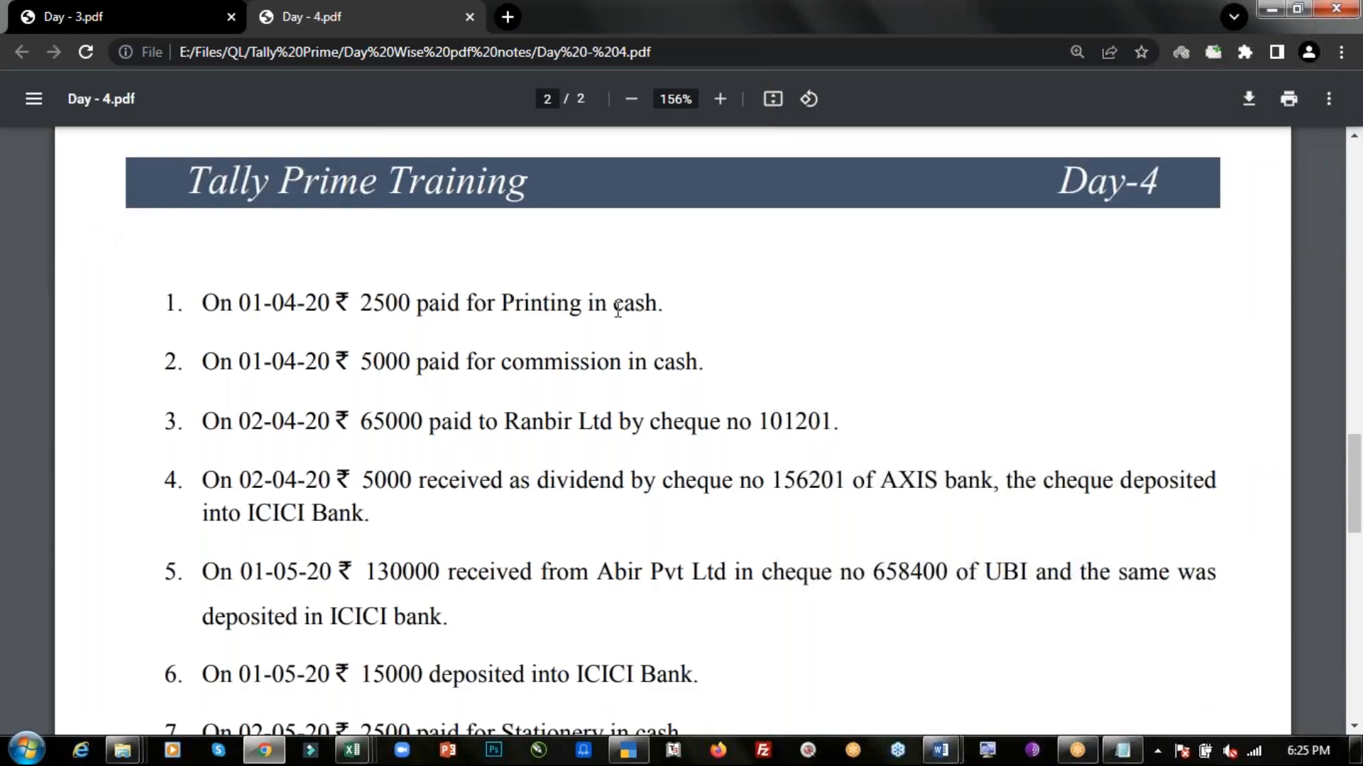
key("alt+Tab")
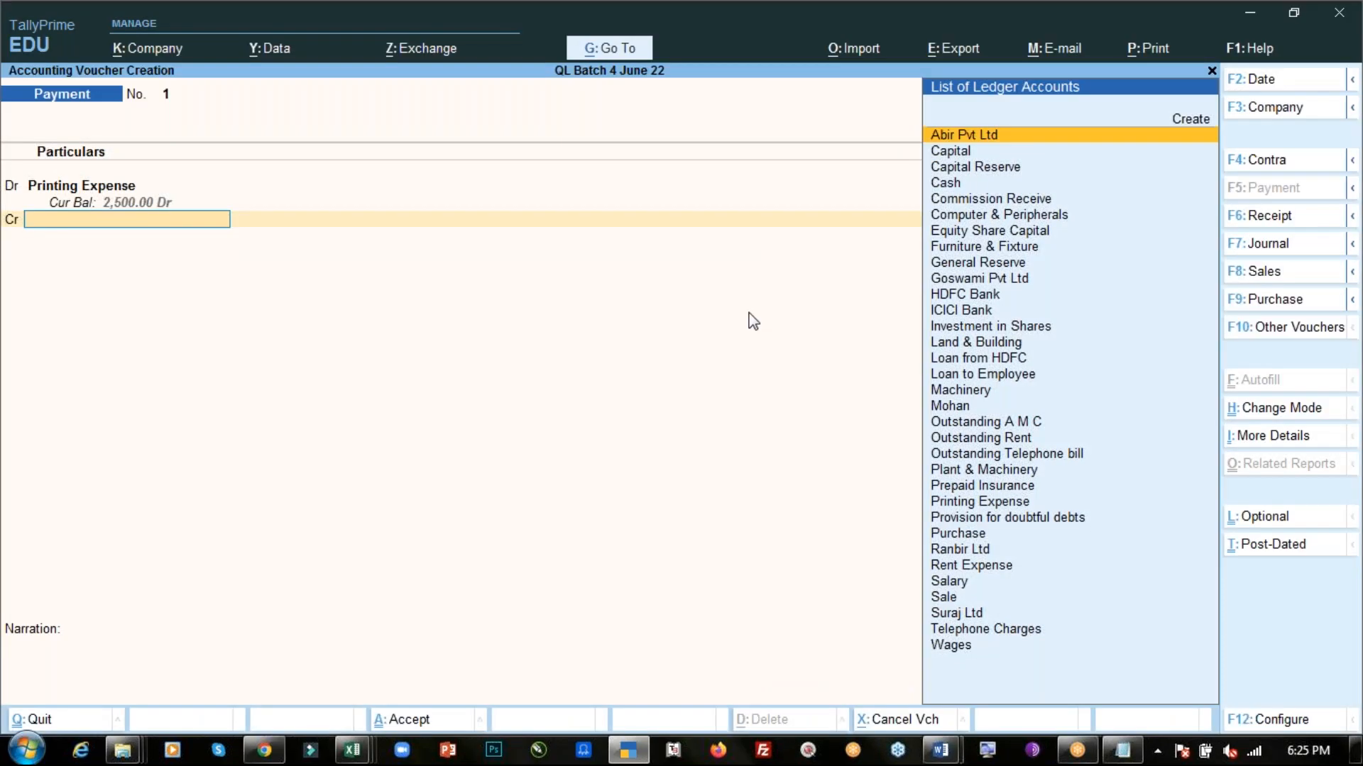
type("Cas")
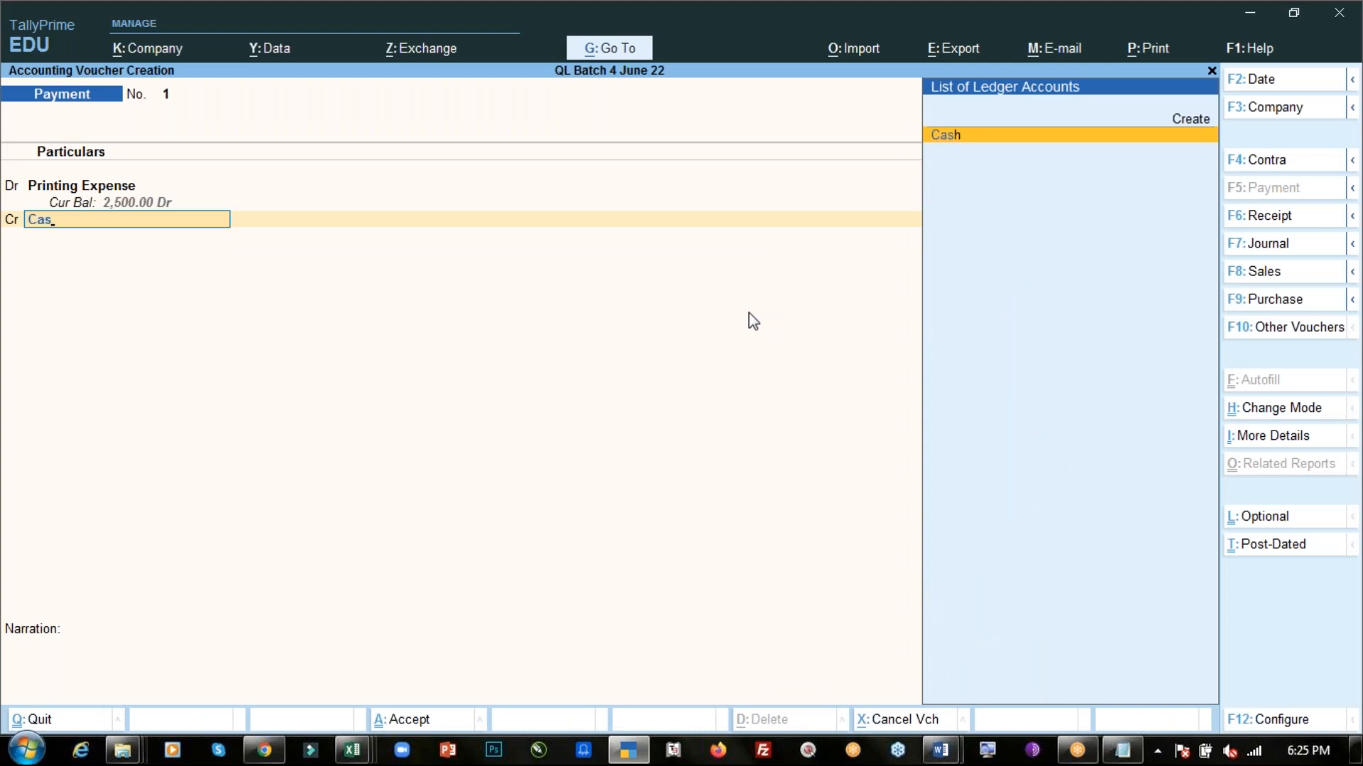
key("Return")
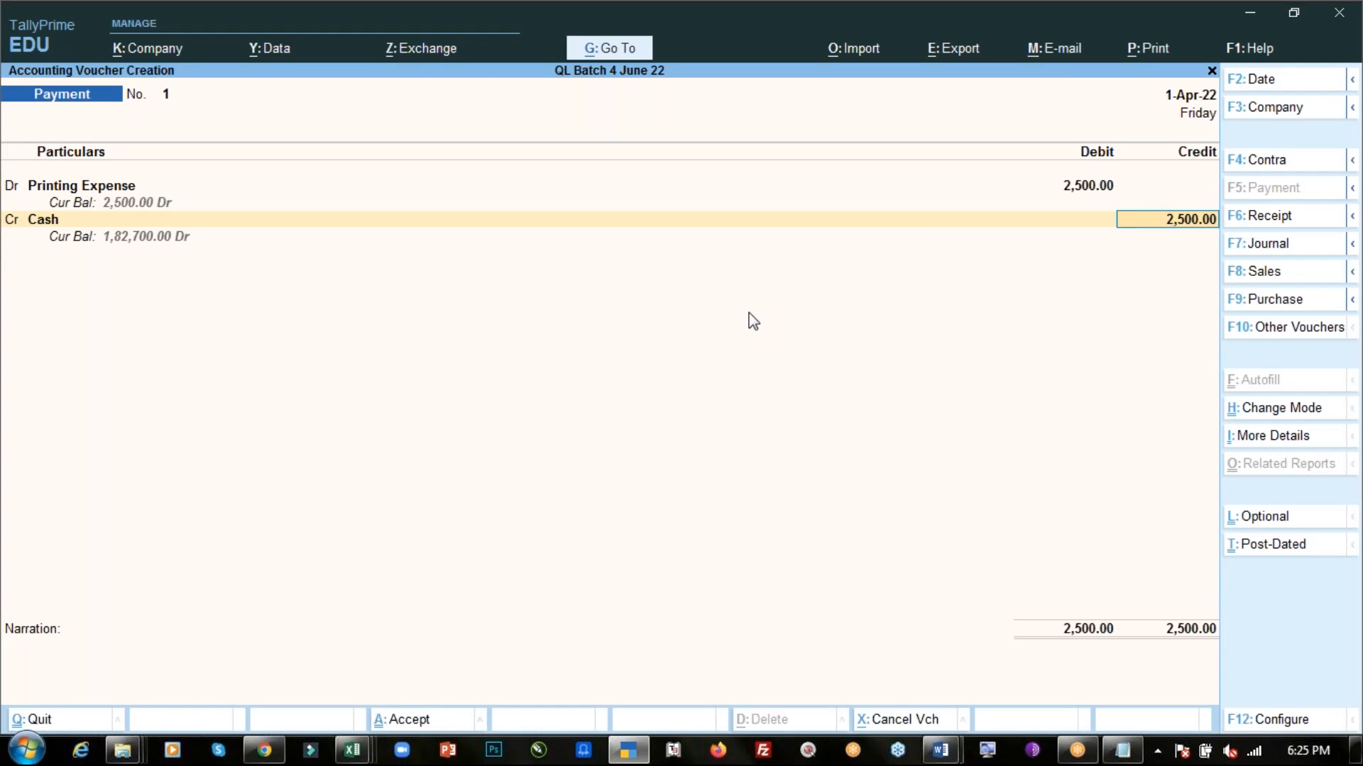
key("Return")
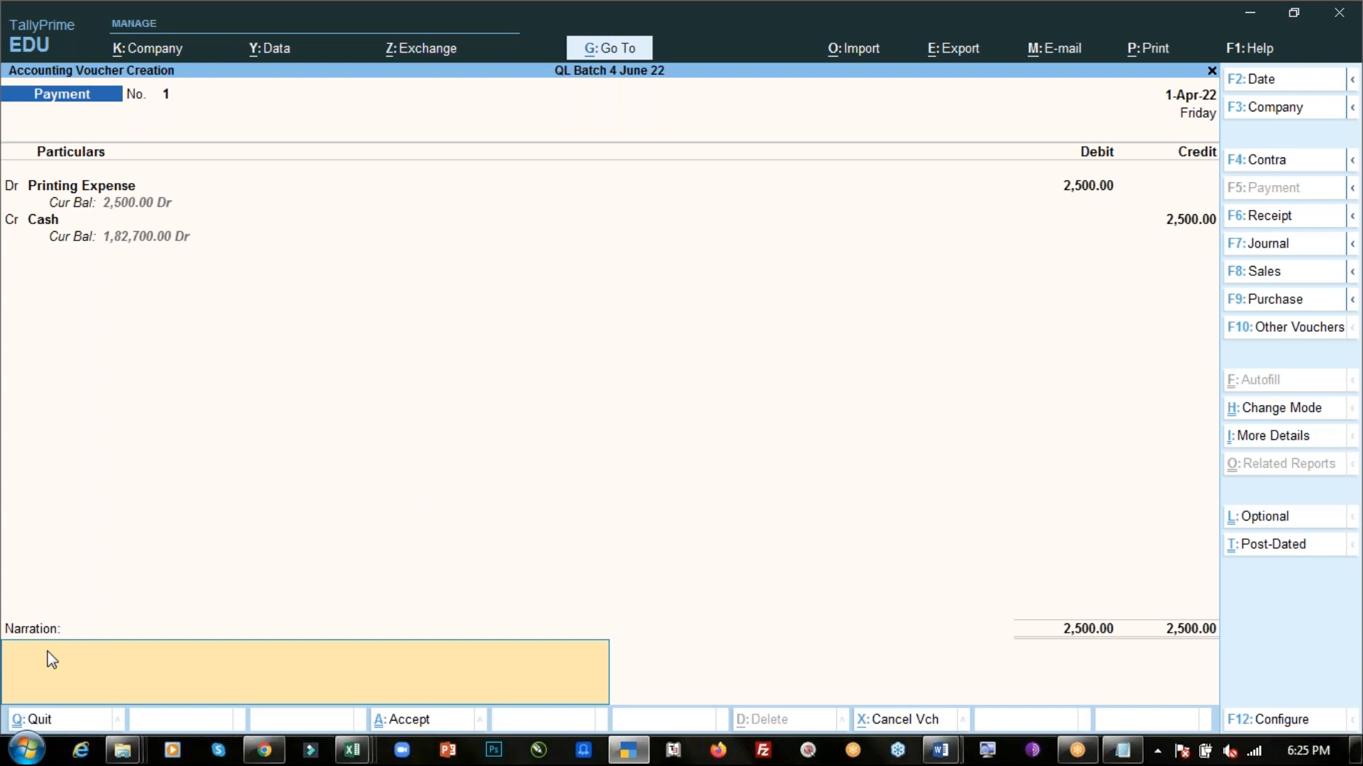
- Enter the narration "Being printing exp paid in cash." for the printing payment voucher
type("Being printing exp paid in cash.")
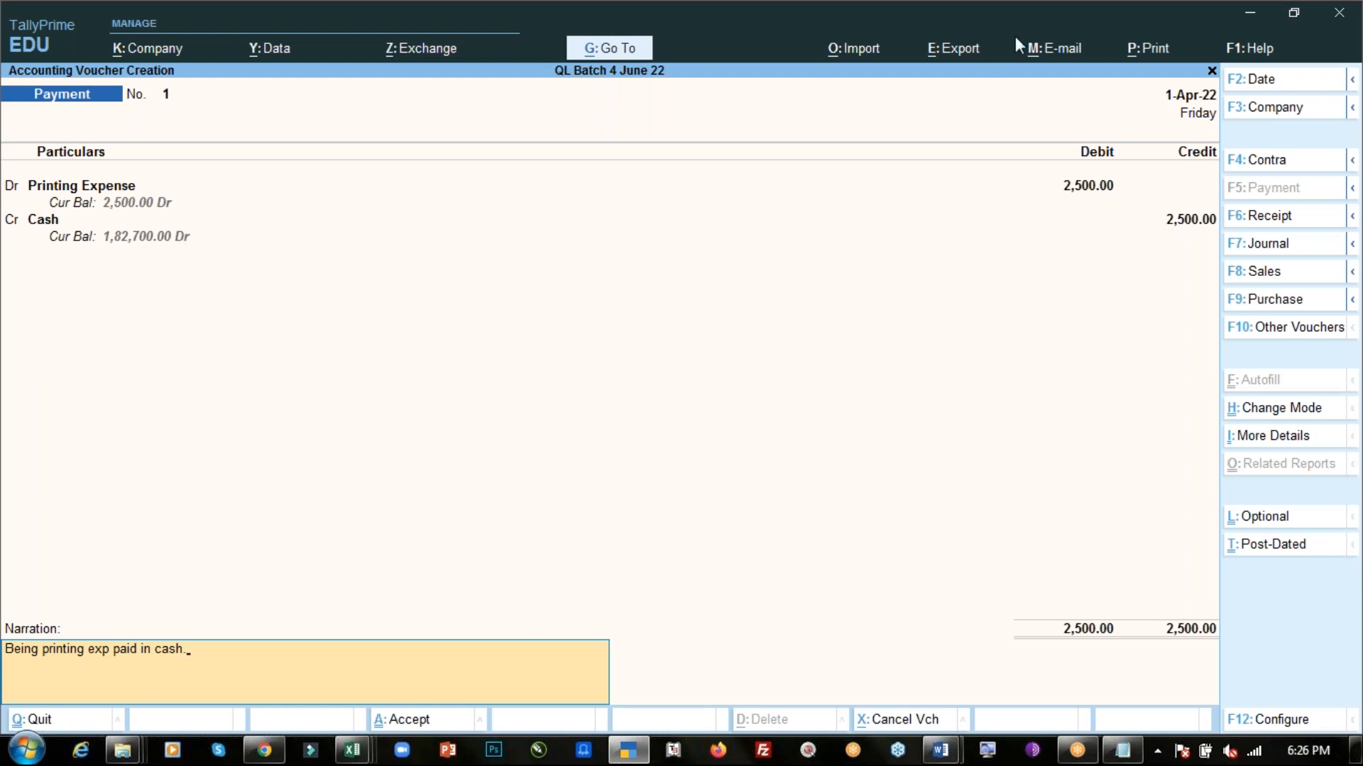
key("Return")
- Accept and save the printing expense payment voucher
left_click(461, 649)
key("Return")
left_click(487, 676)
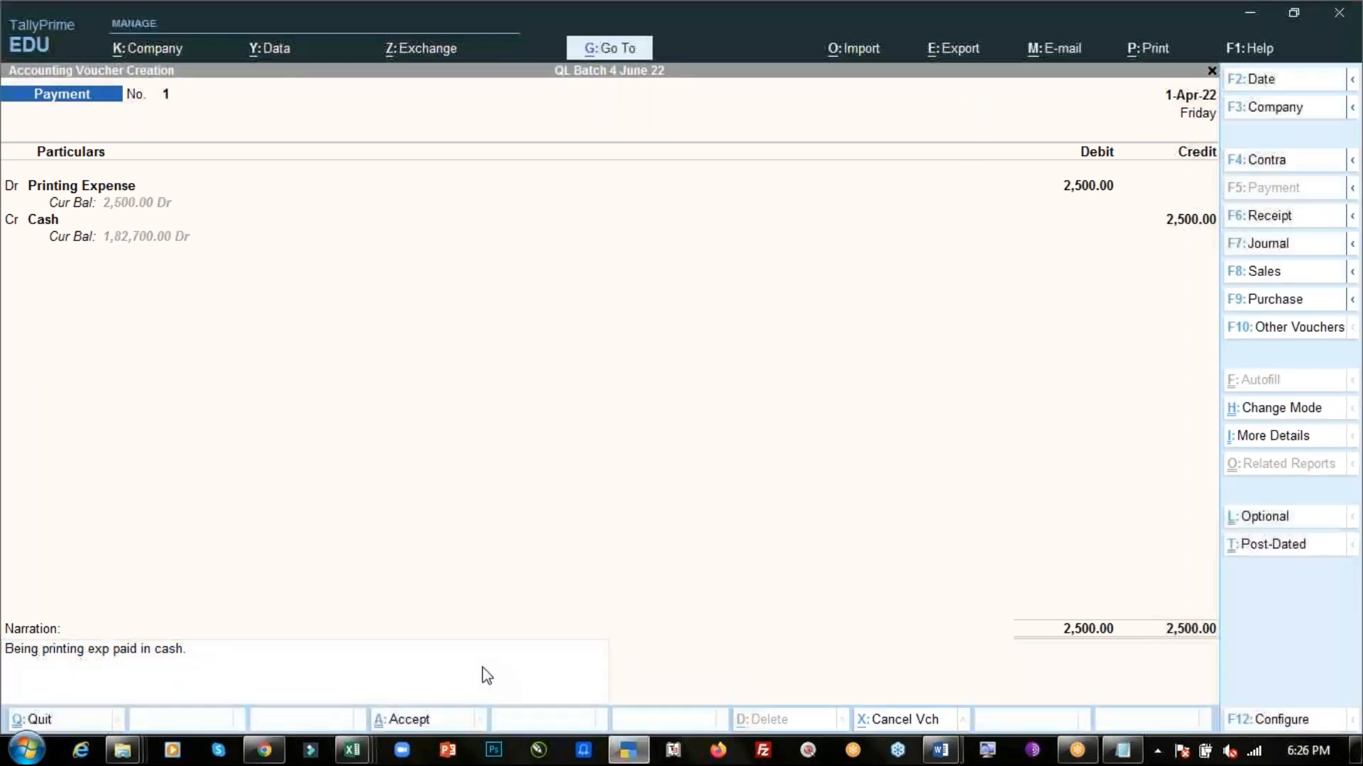
key("ctrl")
key("ctrl")
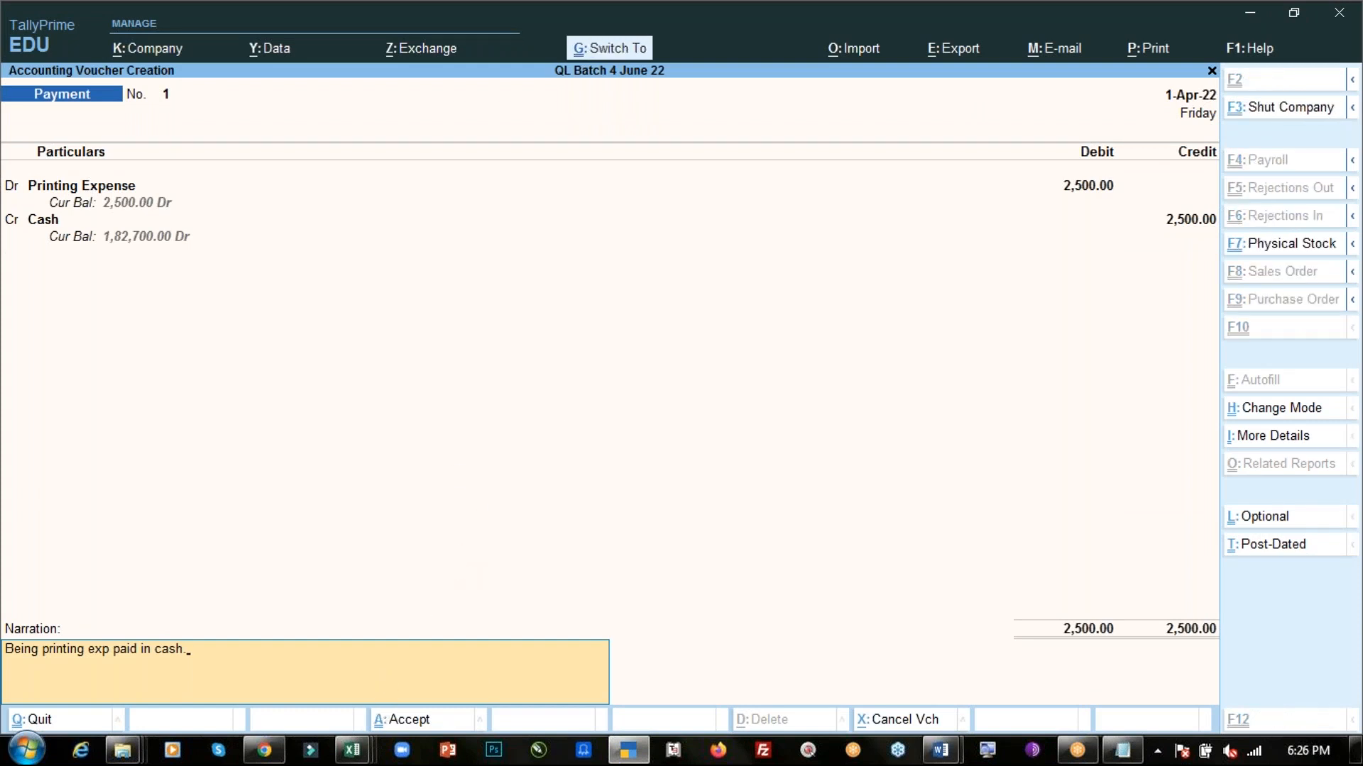
key("ctrl+a")
- Read the second transaction in the PDF, highlight the word commission, and accept 1-Apr-22 for payment voucher 2
key("alt+Tab")
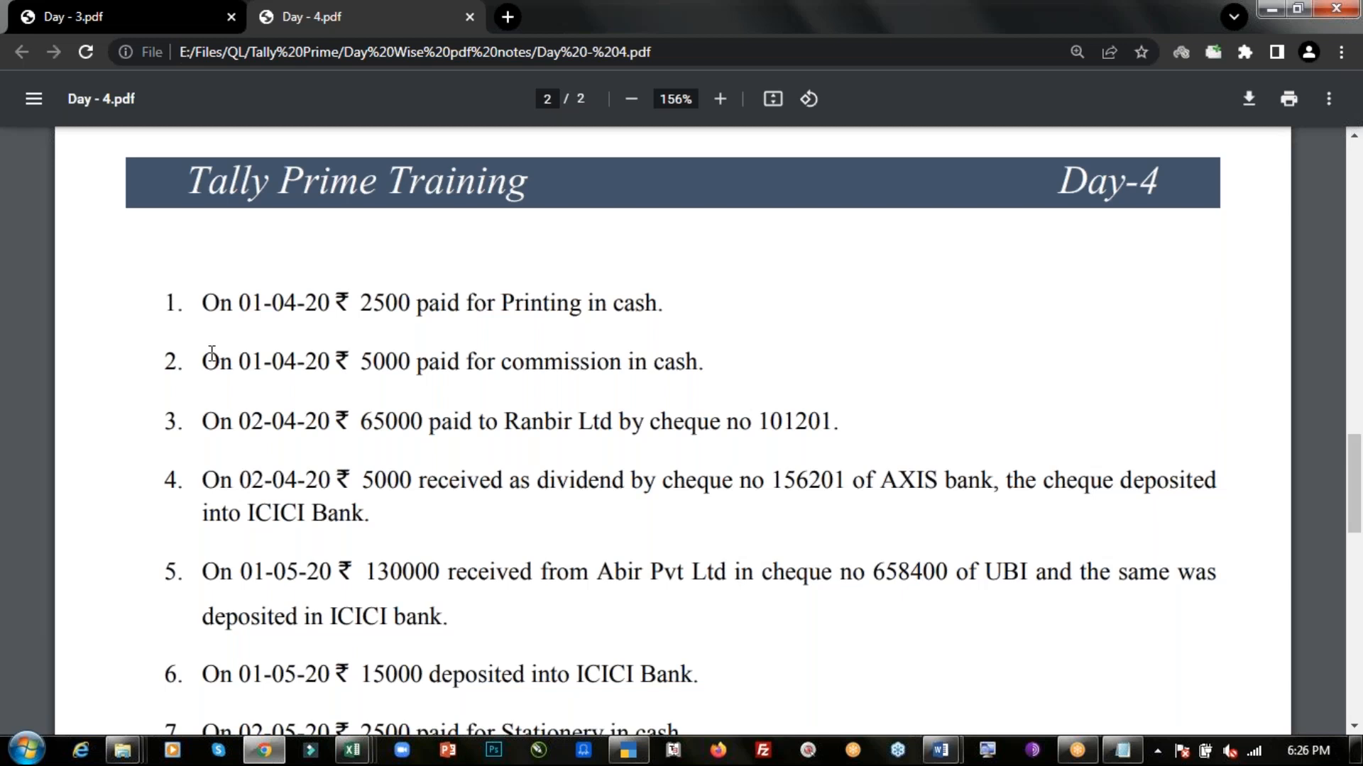
left_click_drag(208, 361, 706, 352)
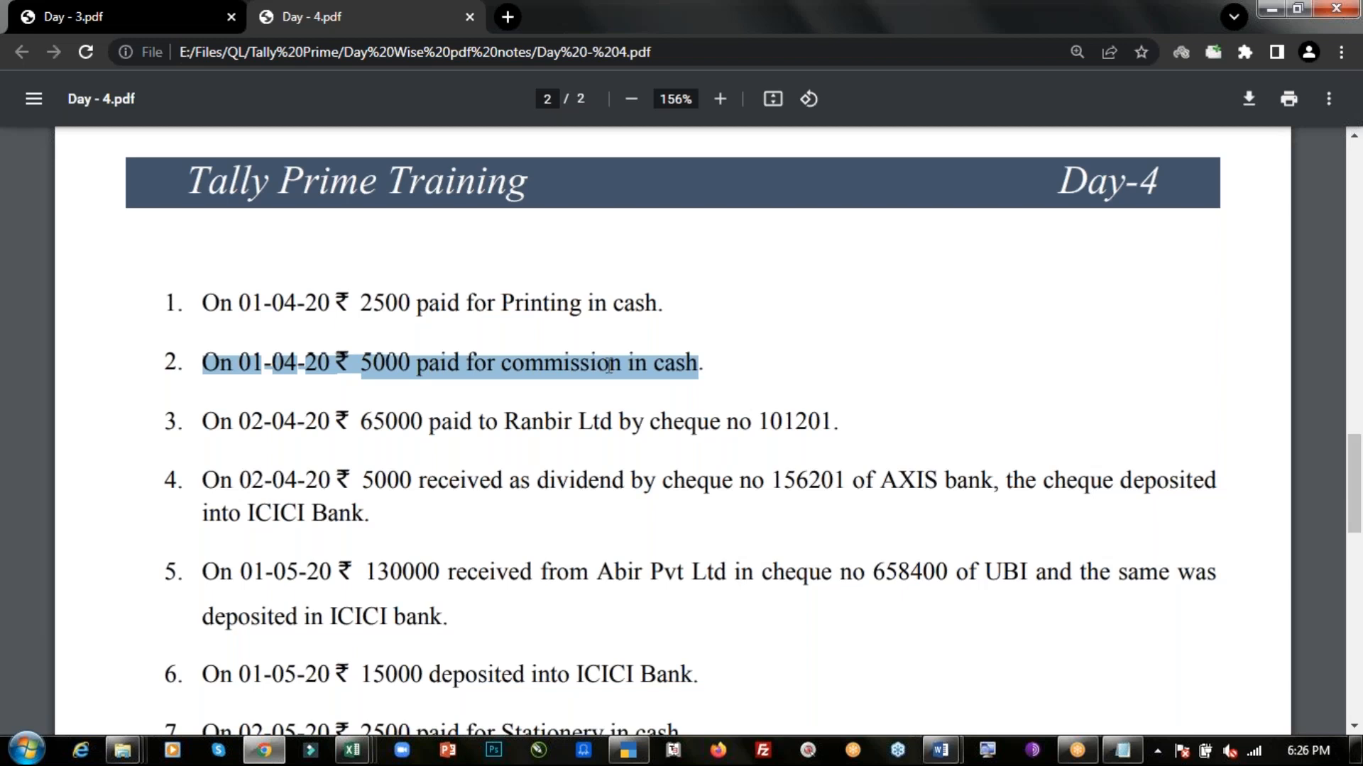
double_click(557, 371)
key("alt+Tab")
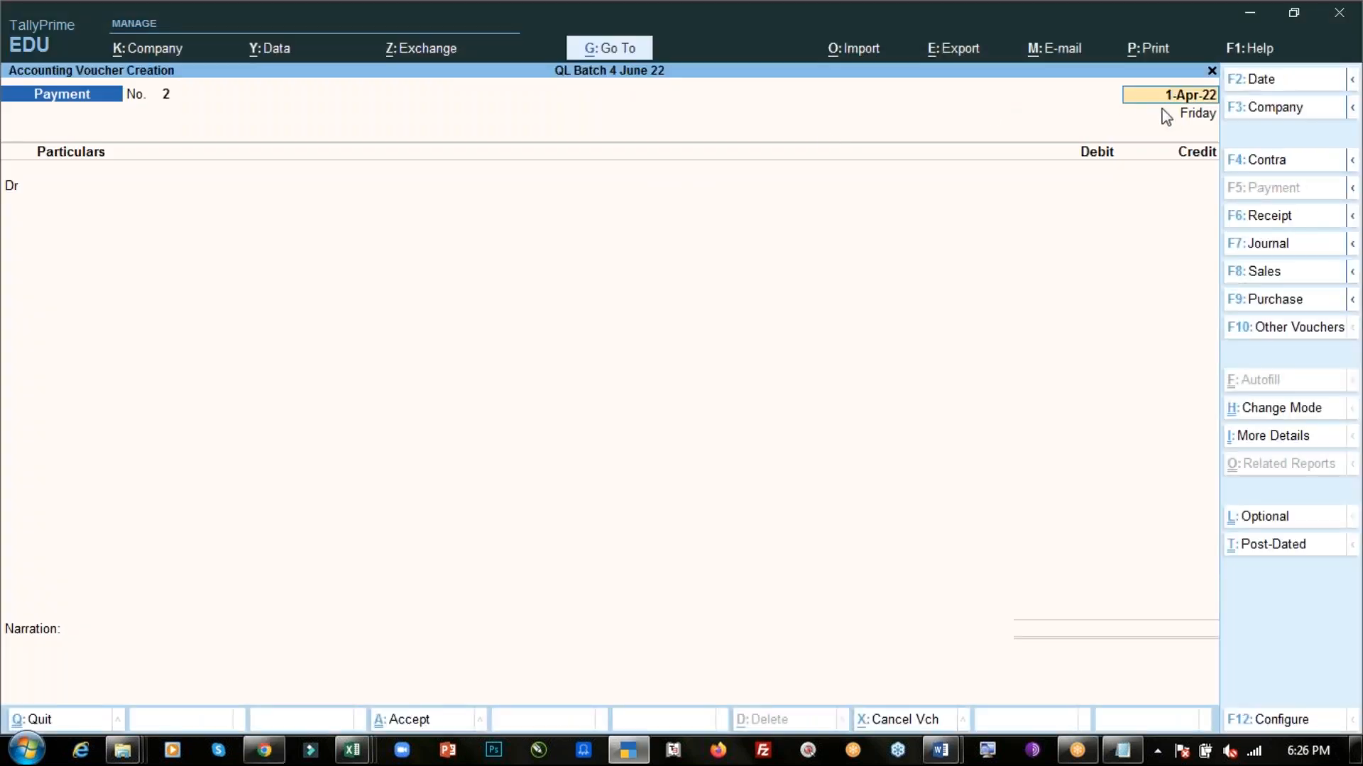
key("Return")
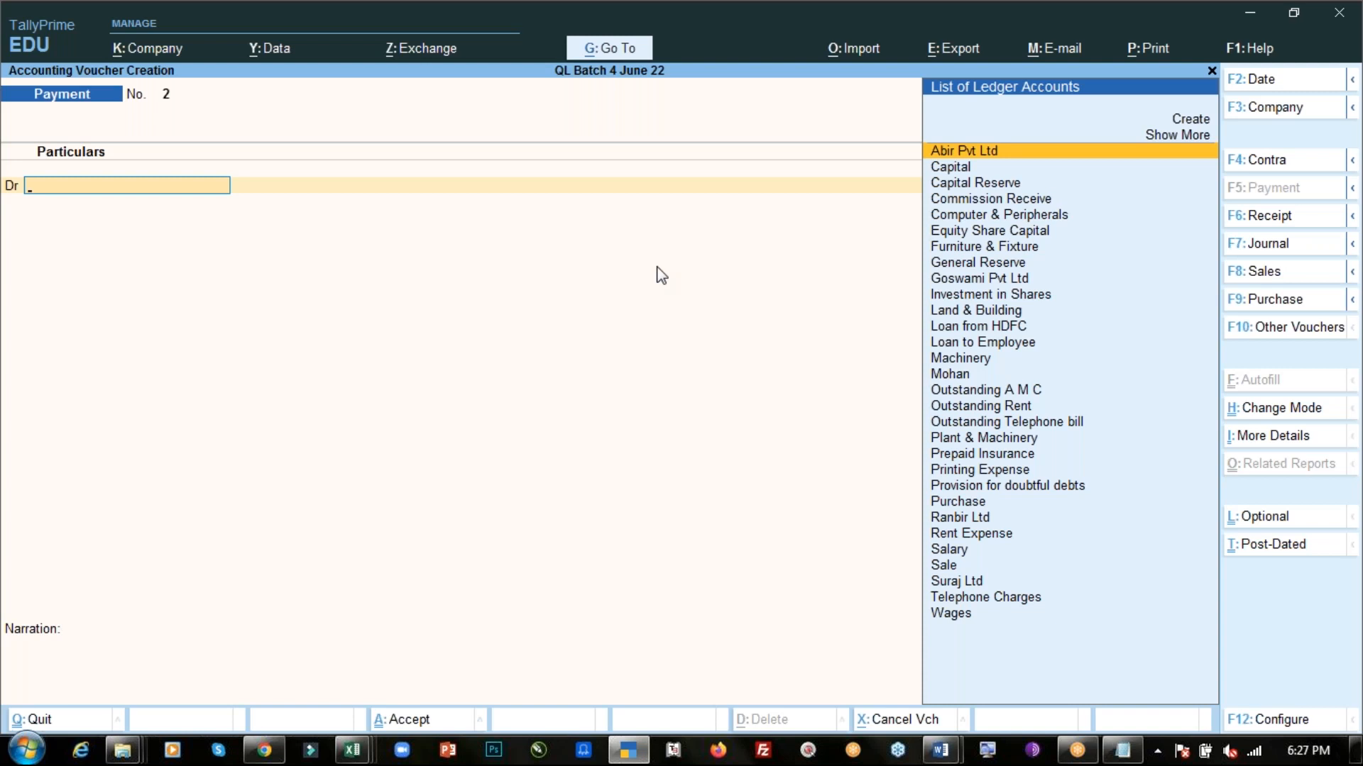
- Search the ledger list for Com and start creating a new ledger for the debit line
type("Com")
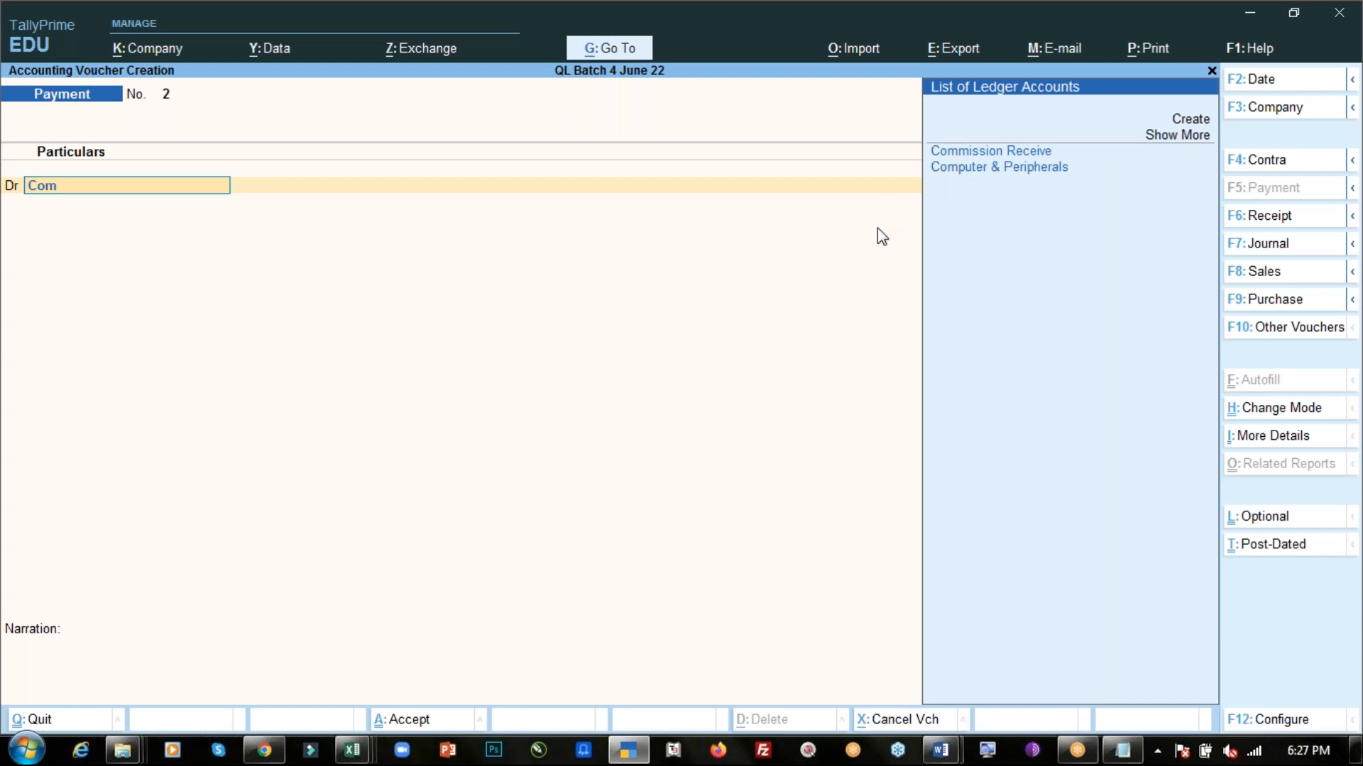
key("alt+Tab")
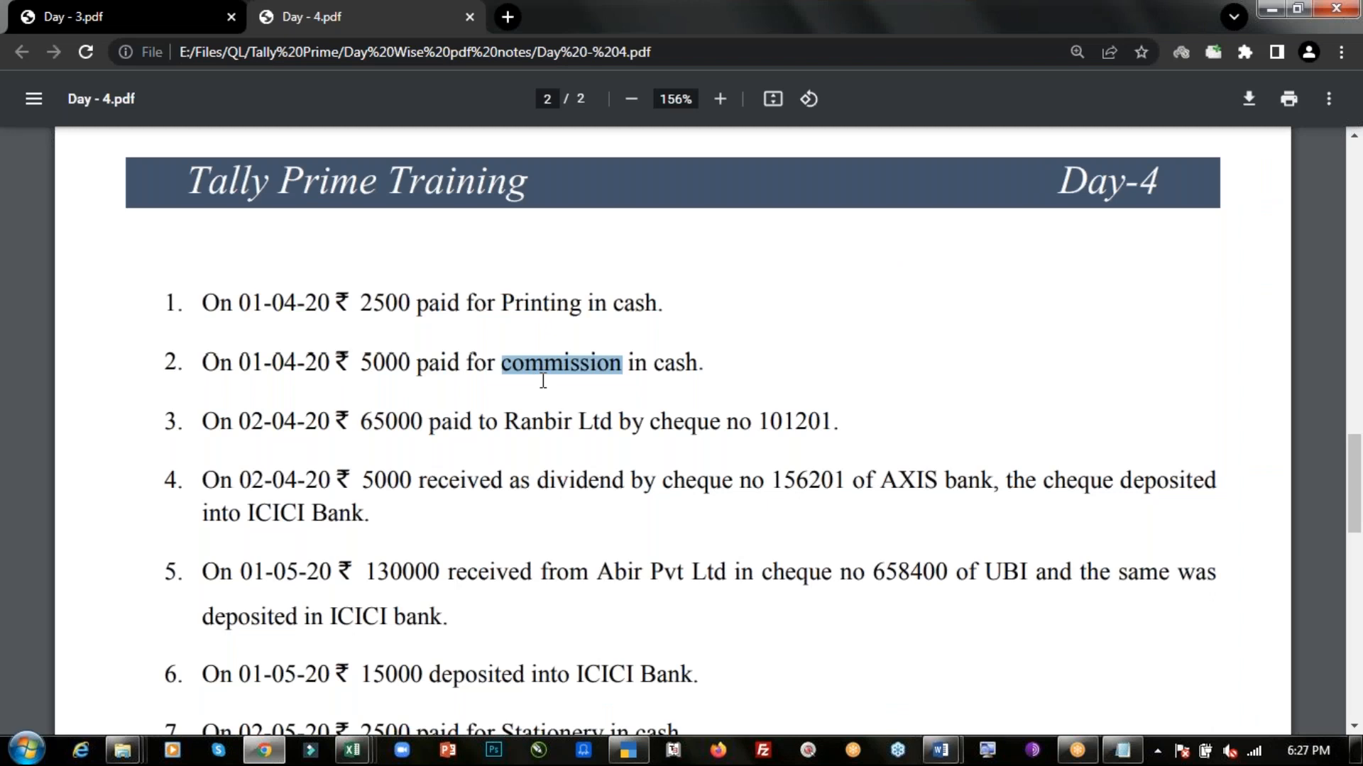
key("alt+Tab")
type("Com")
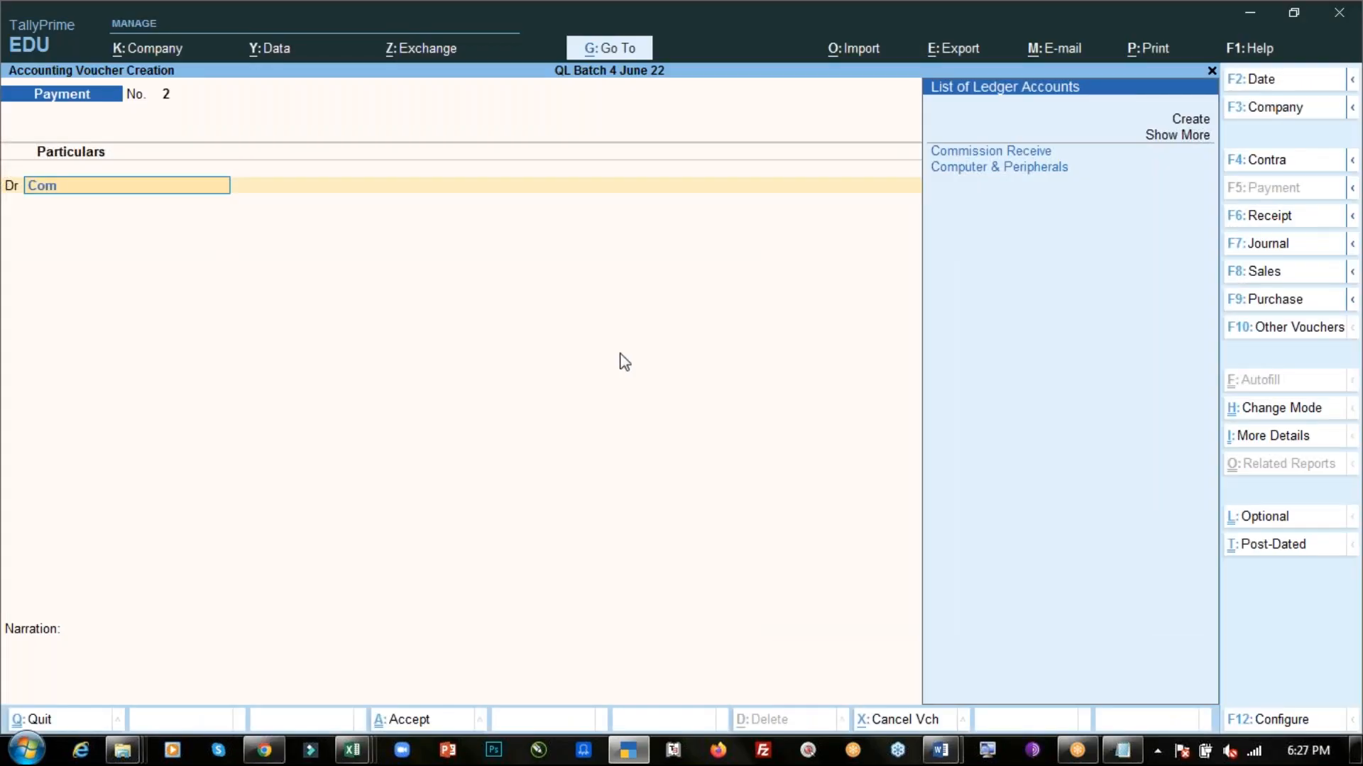
key("Up")
key("Up")
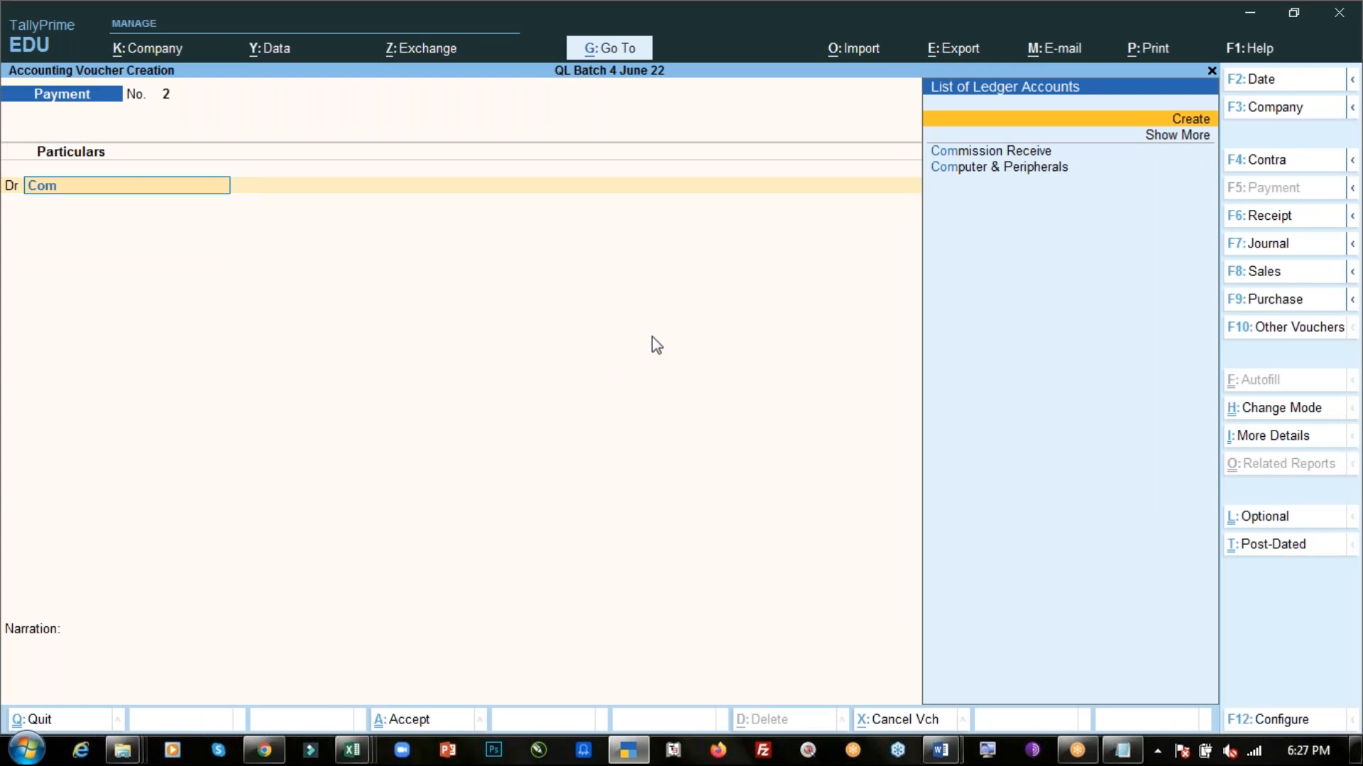
key("Return")
- Create a ledger named commission expense under Indirect Expenses and save it to the debit line
type("commission")
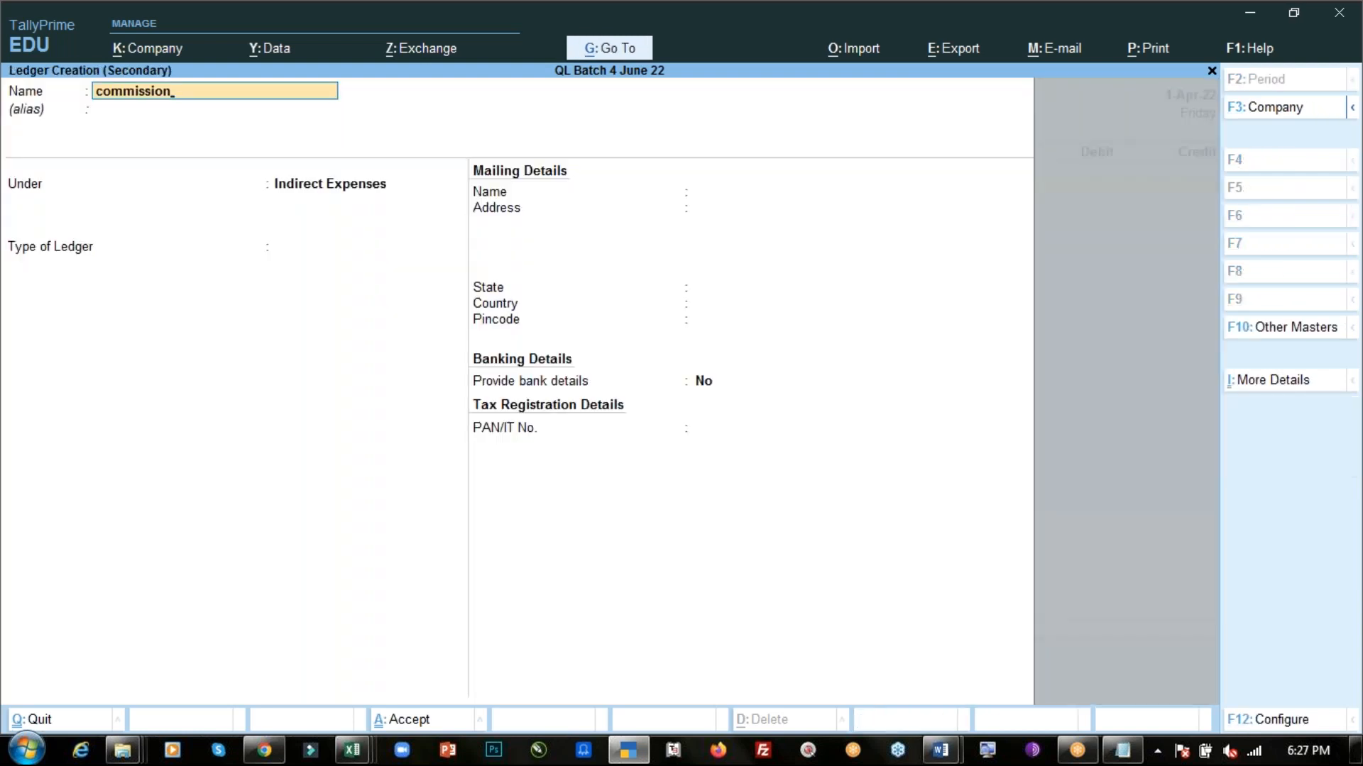
type(" expense")
key("Return")
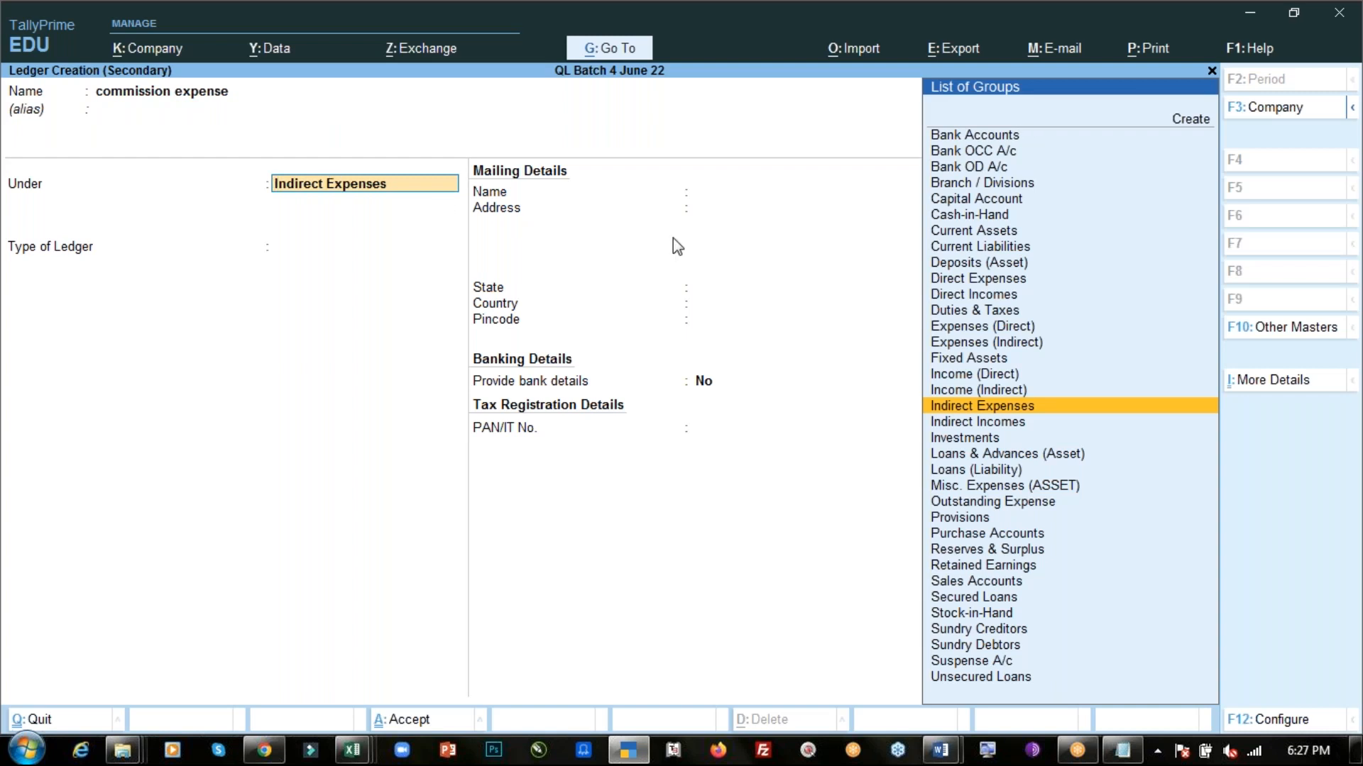
key("Return")
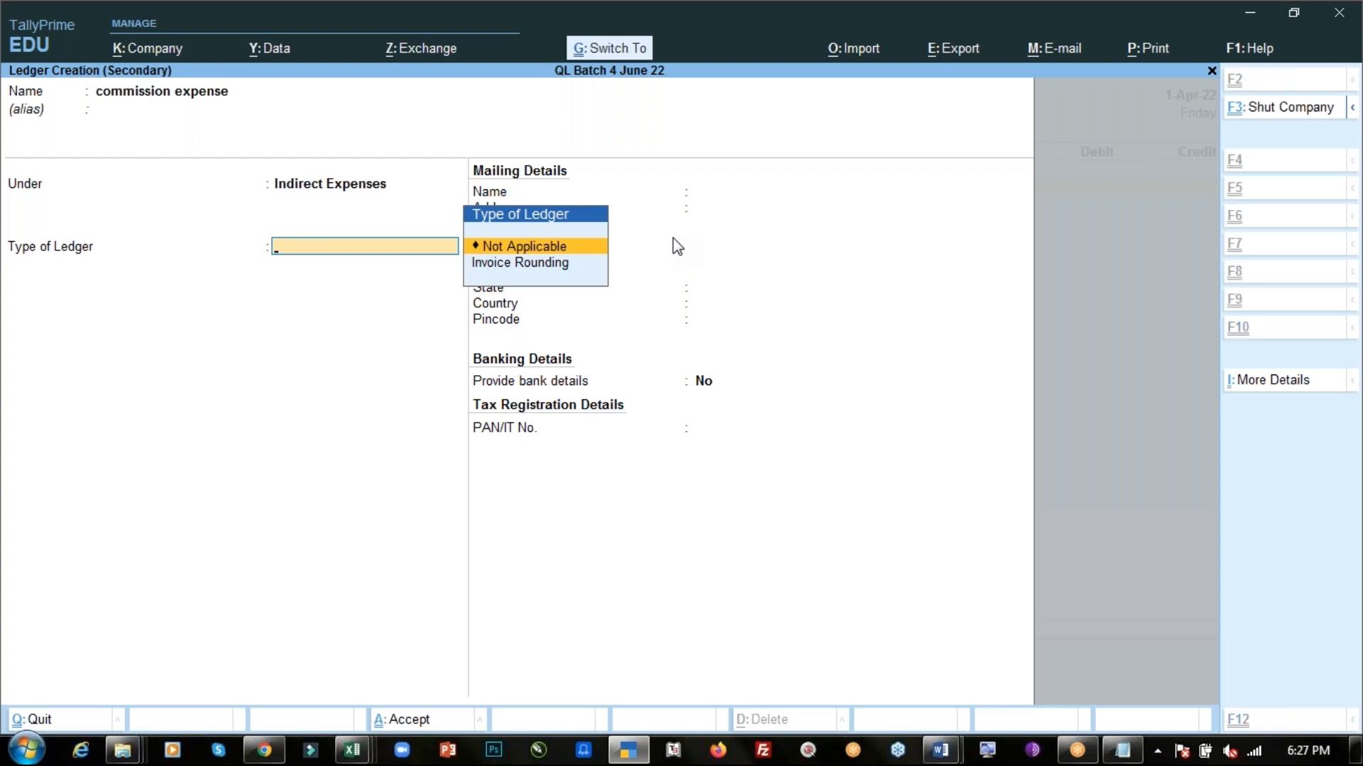
key("ctrl+a")
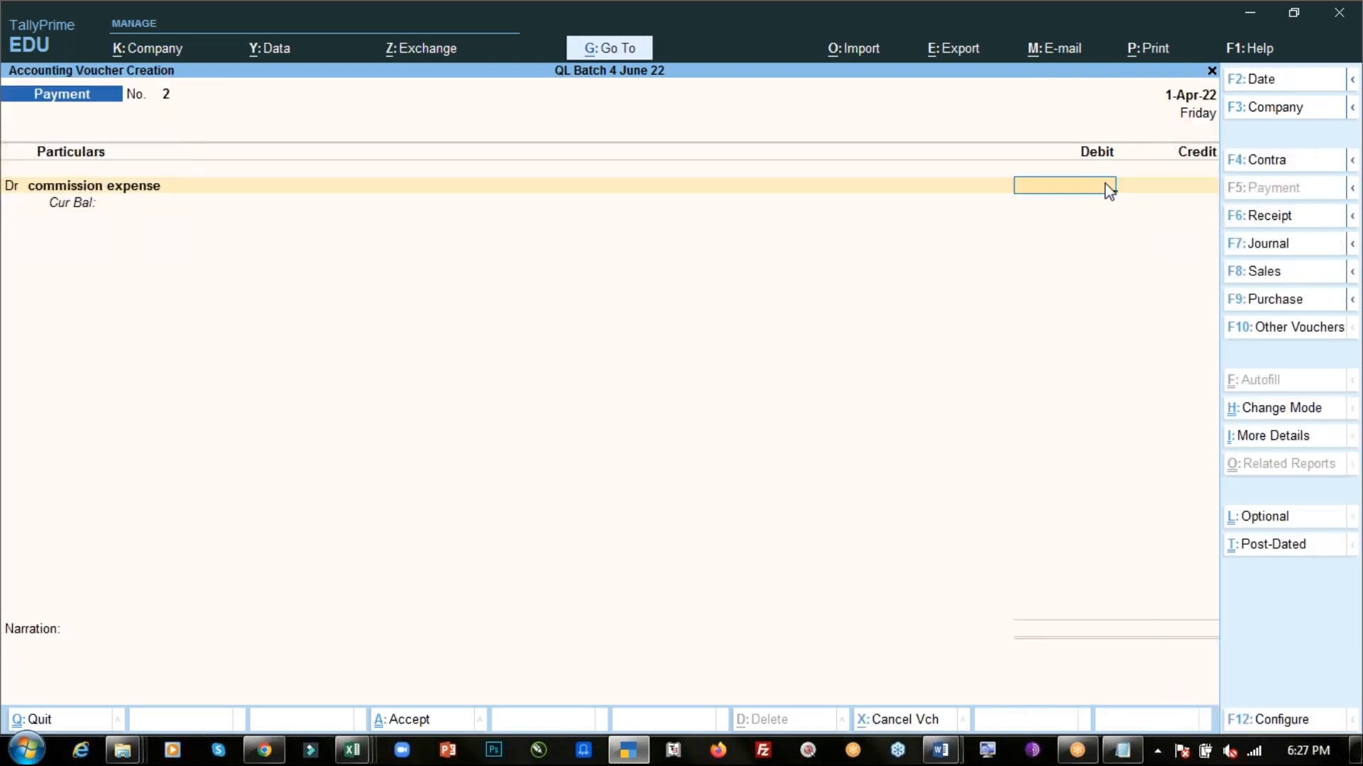
- Enter 5000 as the commission expense debit amount
key("alt+Tab")
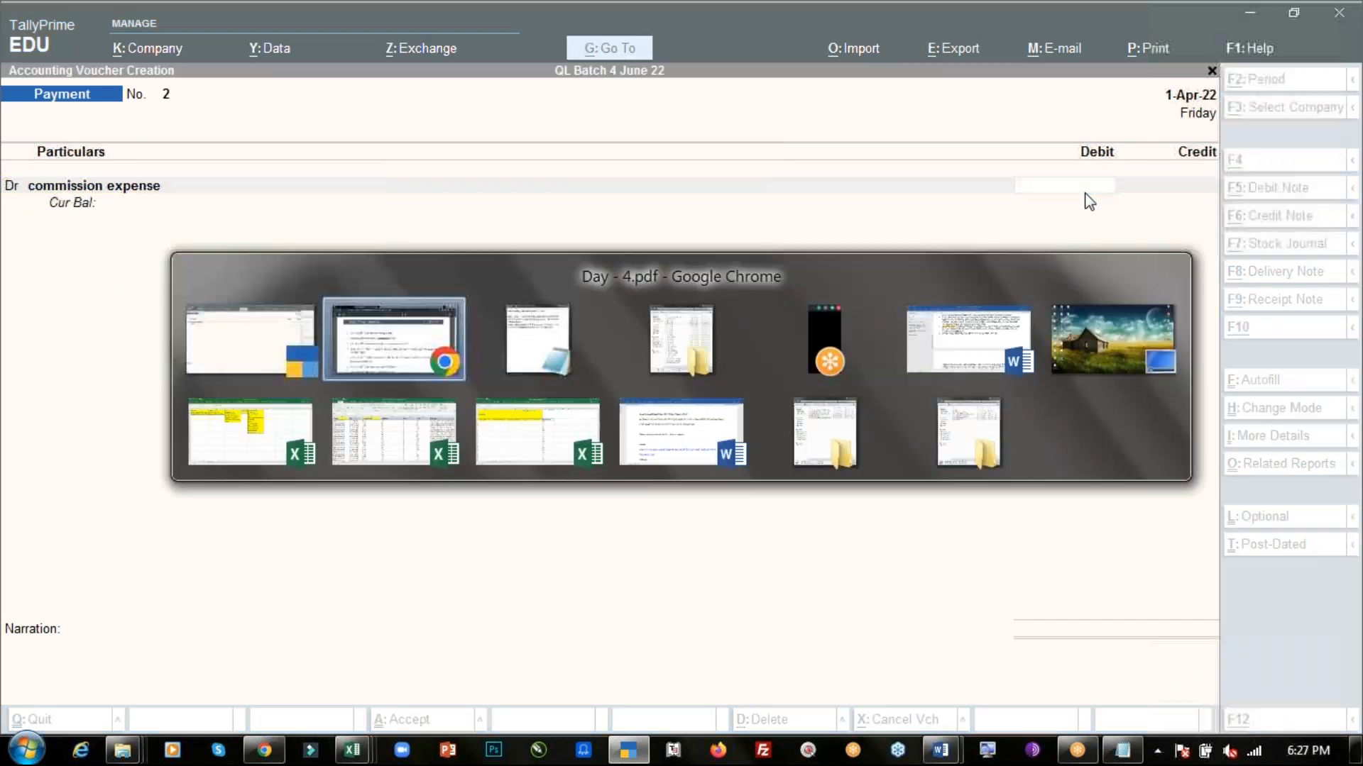
key("alt+Tab")
type("5000")
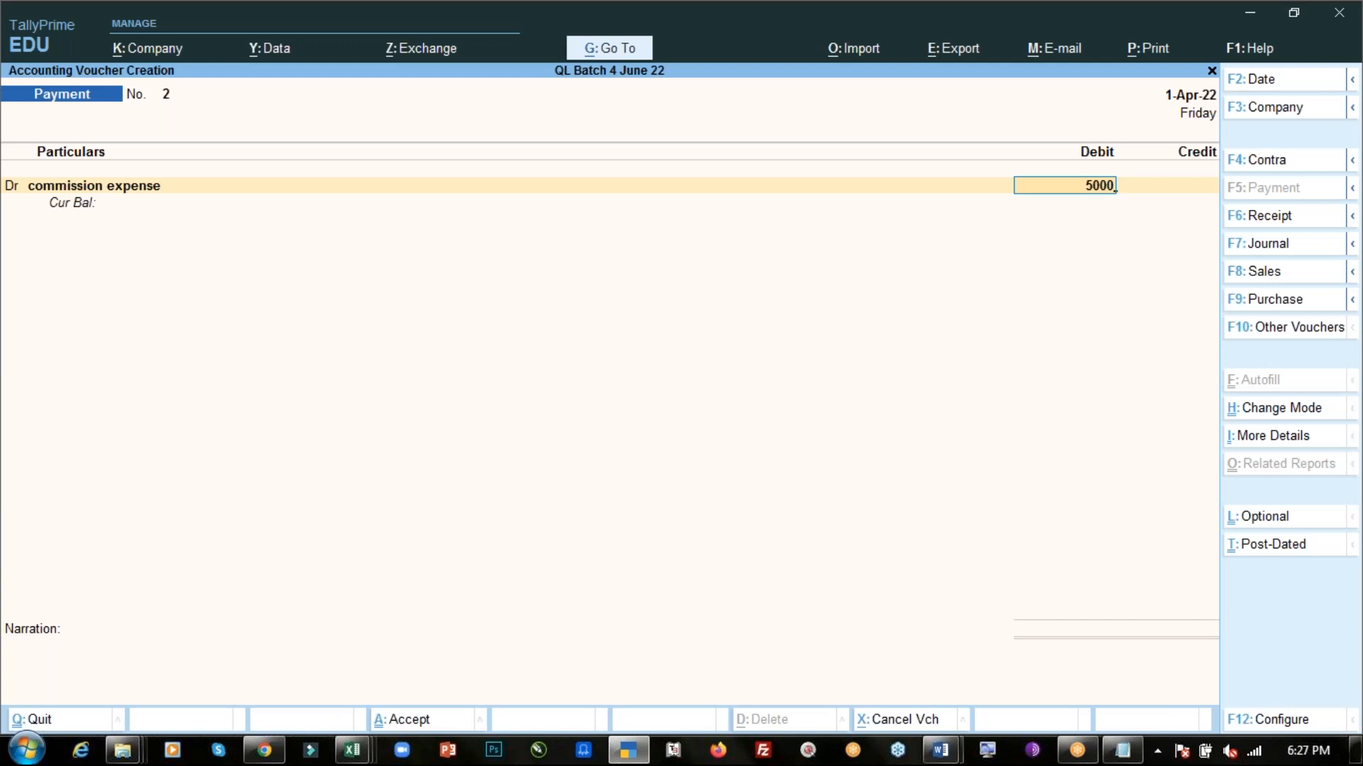
key("Return")
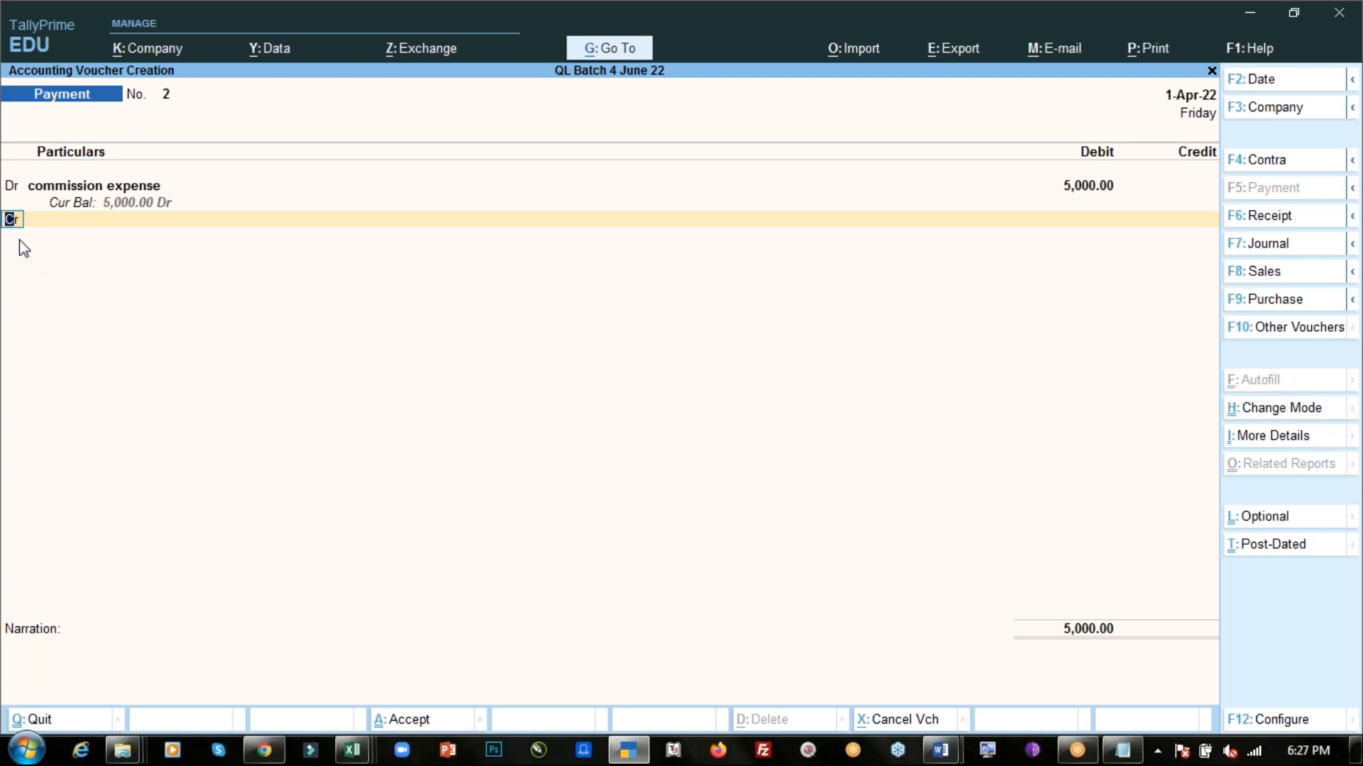
- Select Cash as the credit ledger for the commission payment
key("Return")
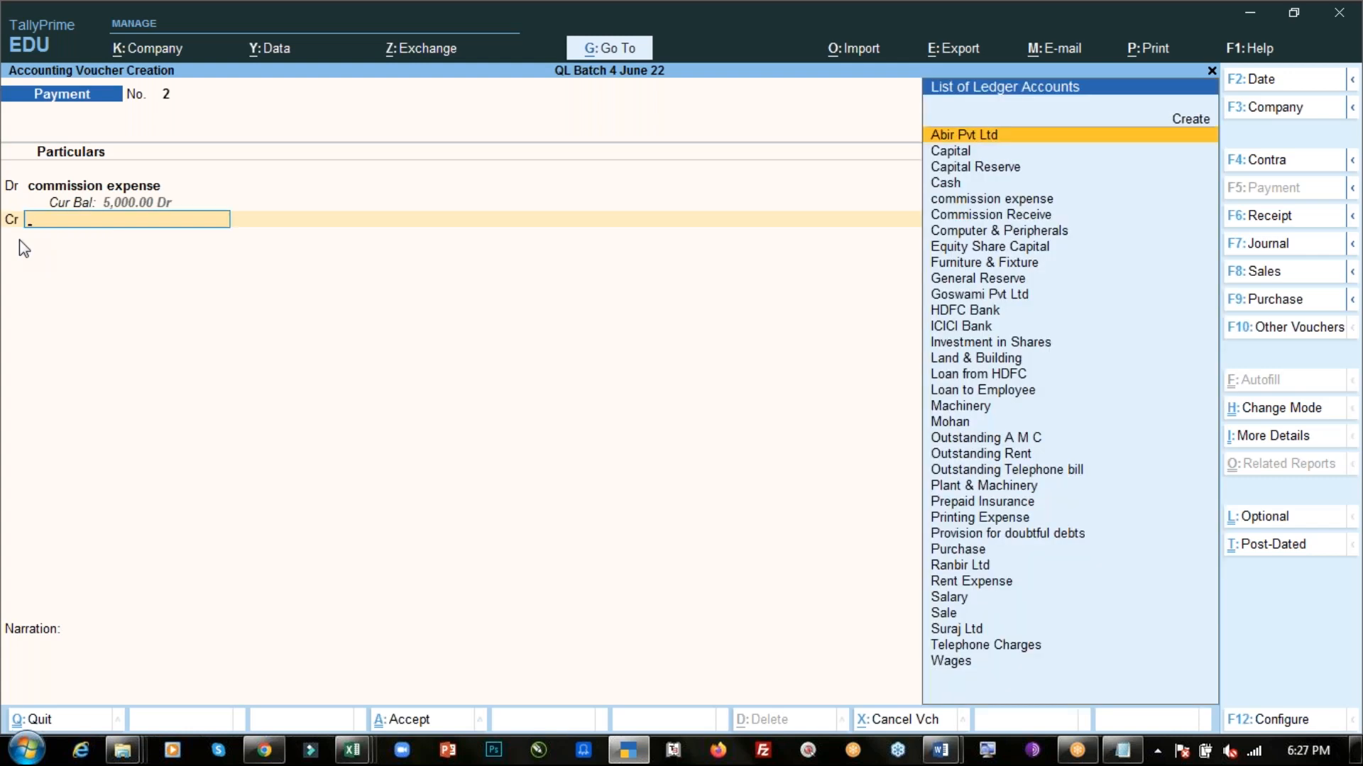
key("alt+Tab")
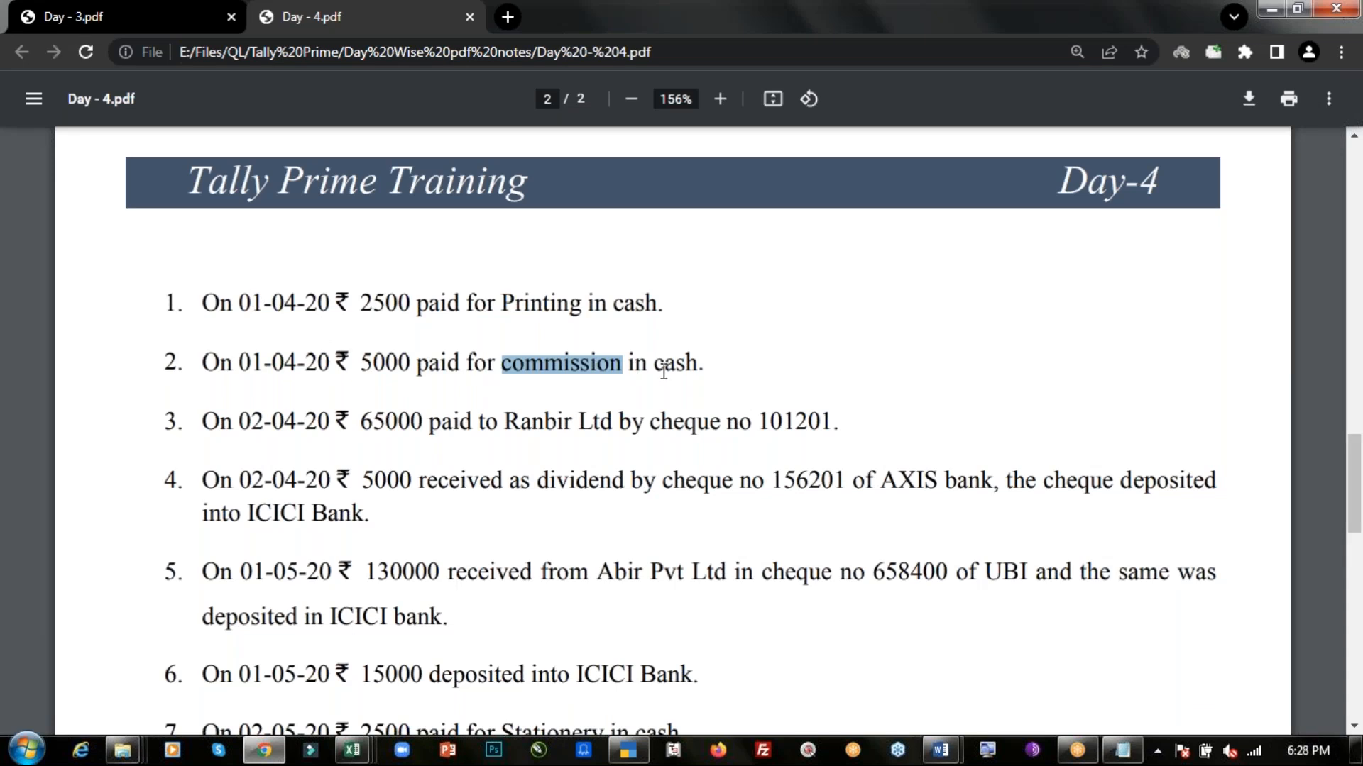
key("alt+Tab")
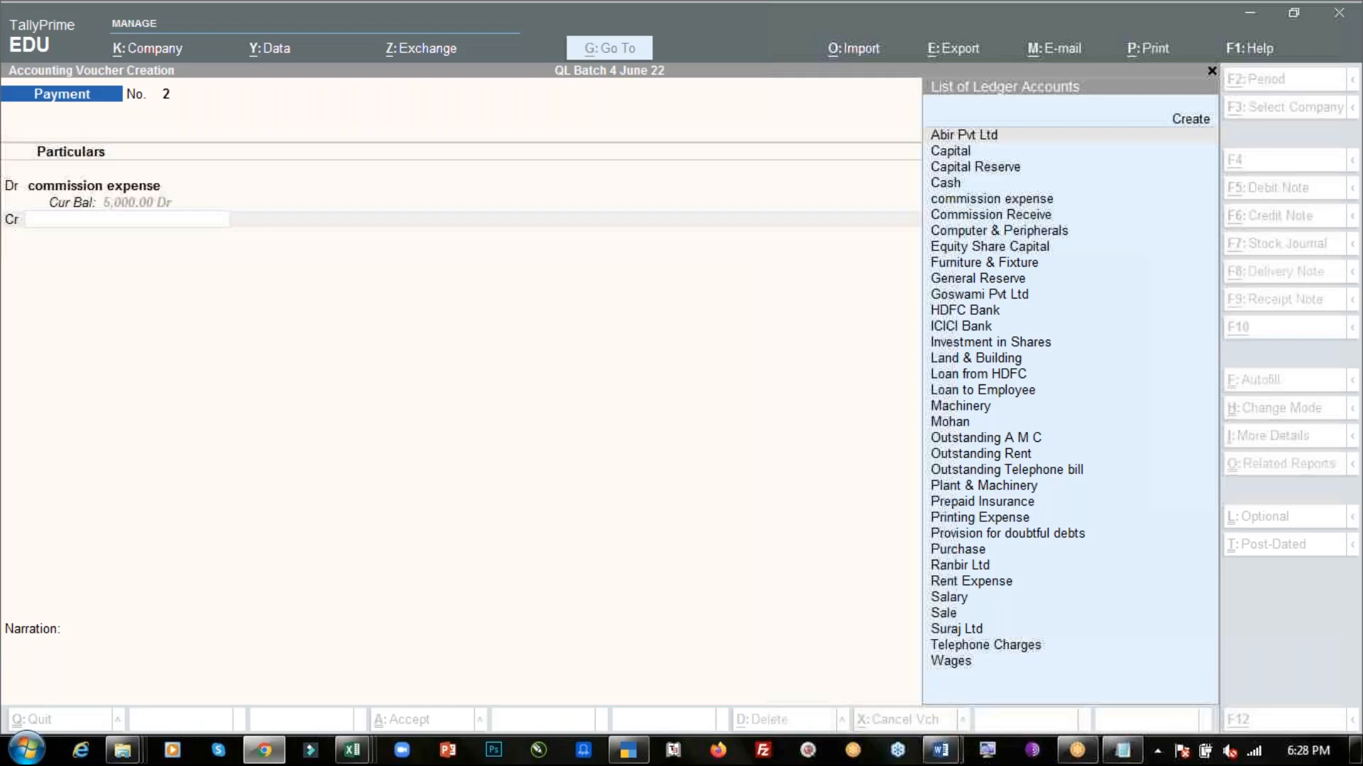
type("Cas")
key("Return")
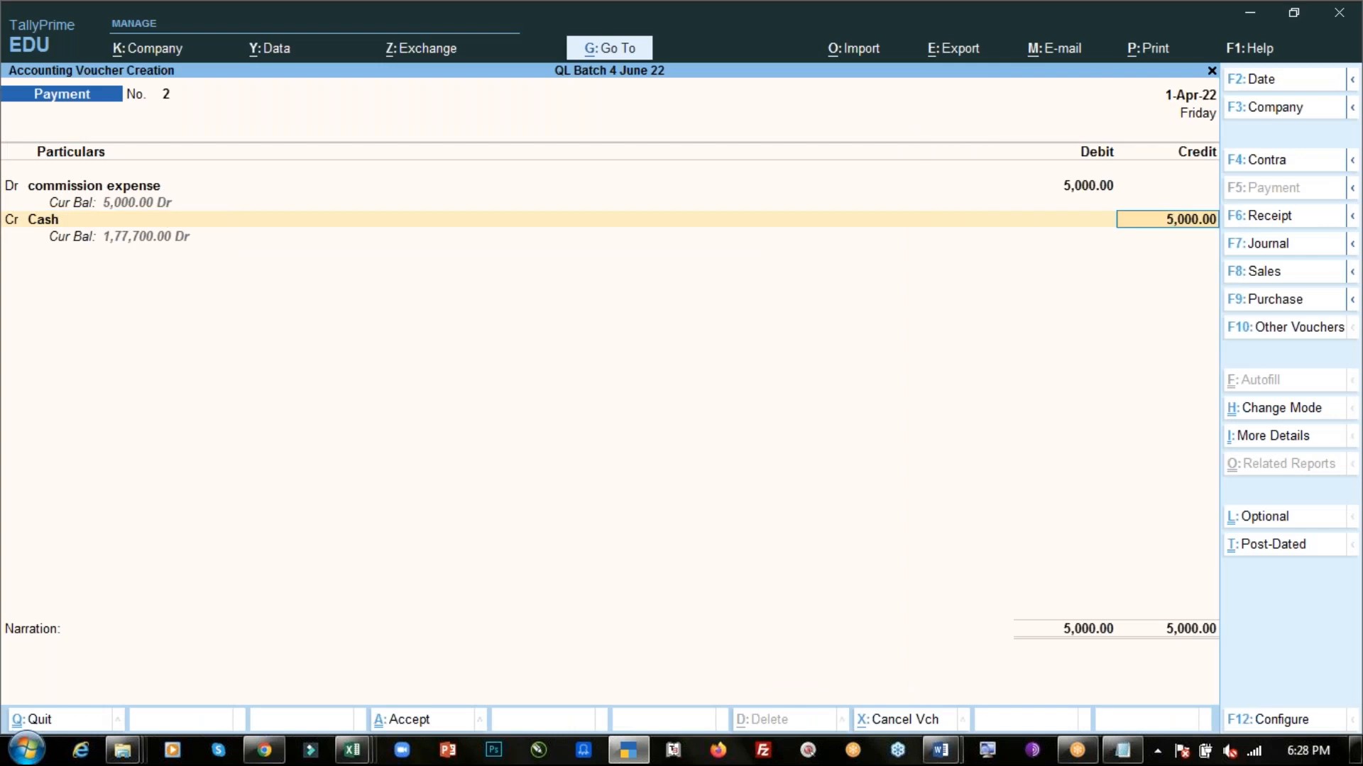
- Enter the narration "Being commission paid in cash" and save the commission payment voucher
key("Return")
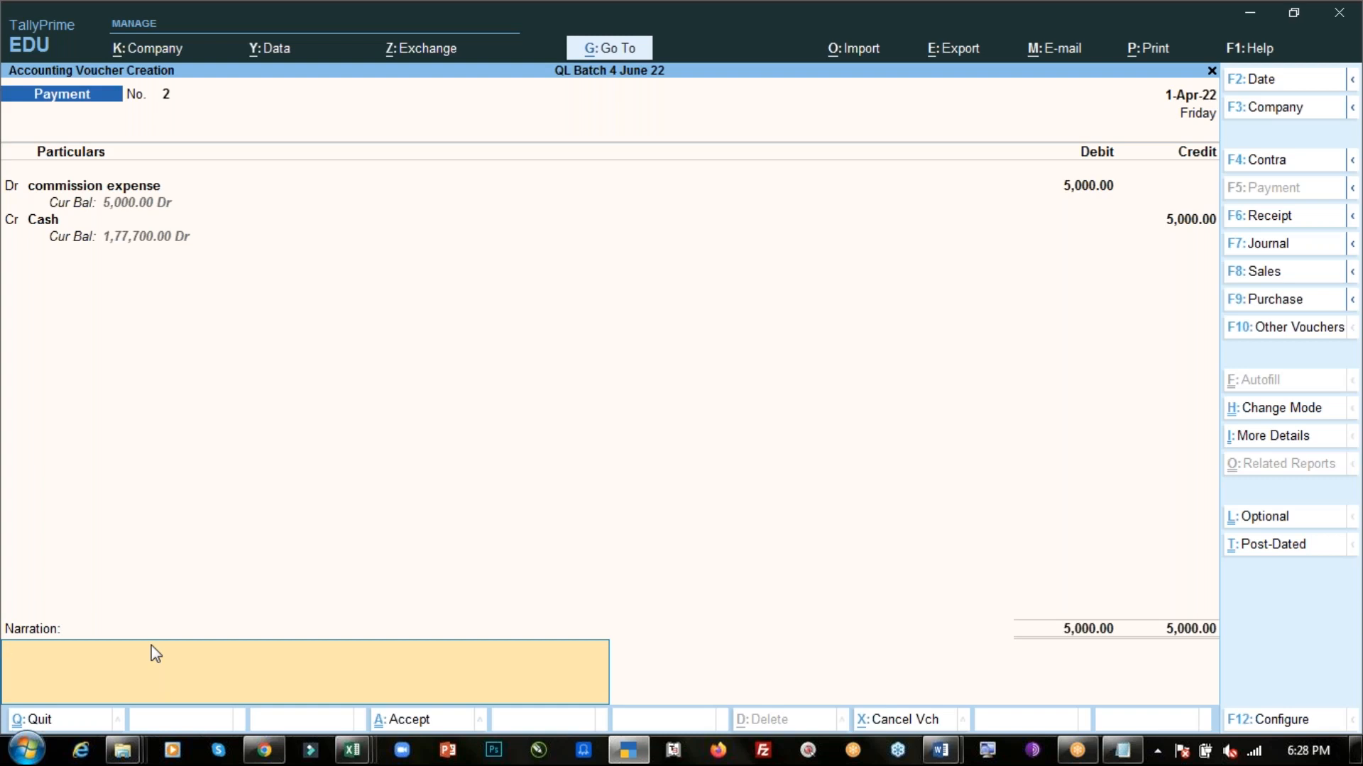
type("Being")
key("ctrl")
type("Being")
key("BackSpace")
key("BackSpace")
key("BackSpace")
key("BackSpace")
key("BackSpace")
type("commission")
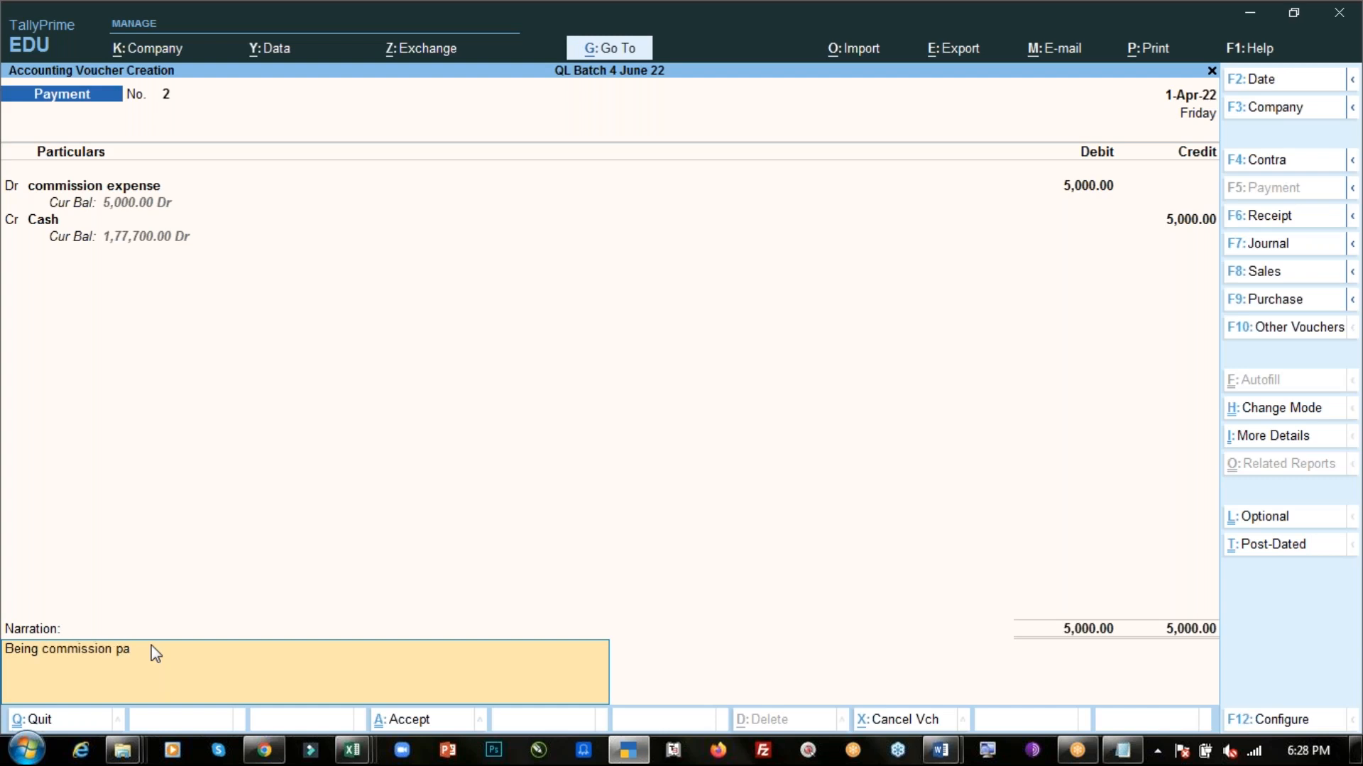
type(" paid in cash.")
key("Return")
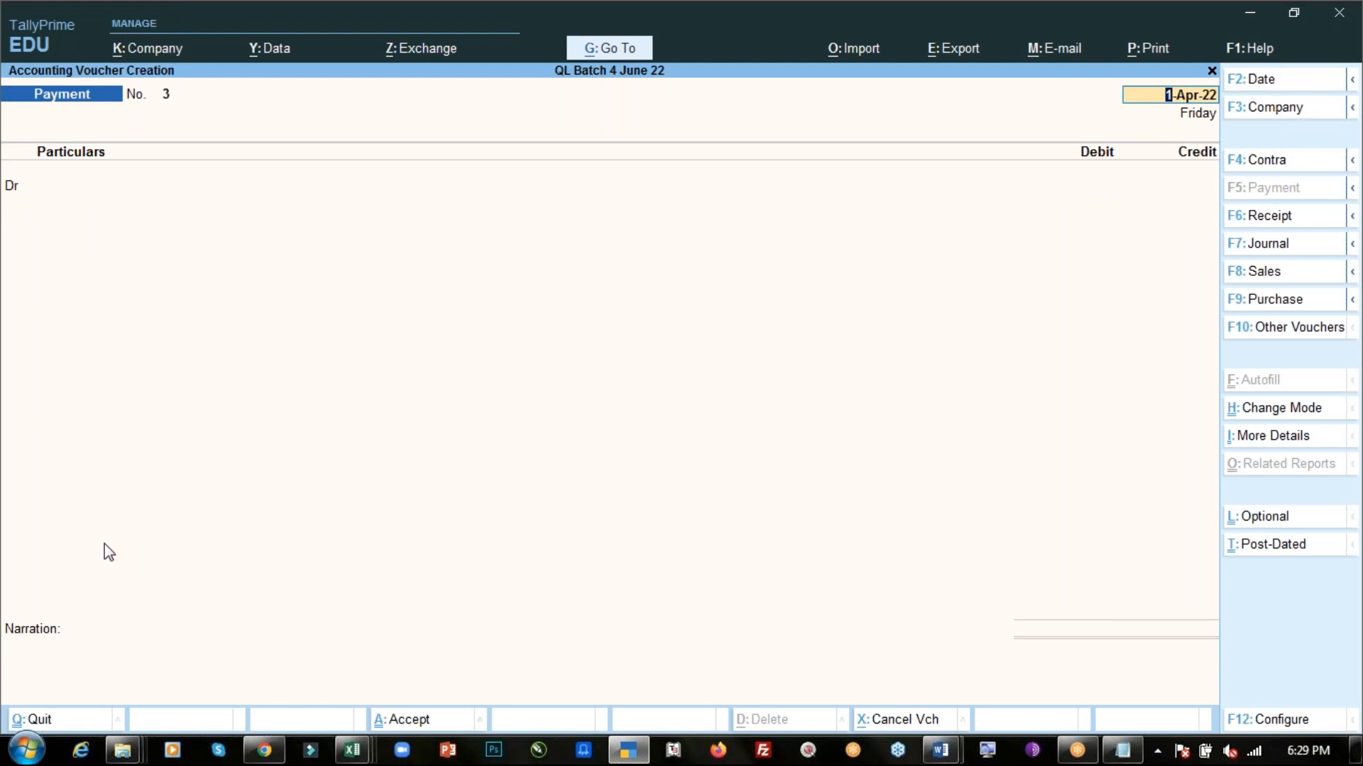
- Leave voucher entry and open the Profit & Loss account in detailed view to review the expense ledgers
key("BackSpace")
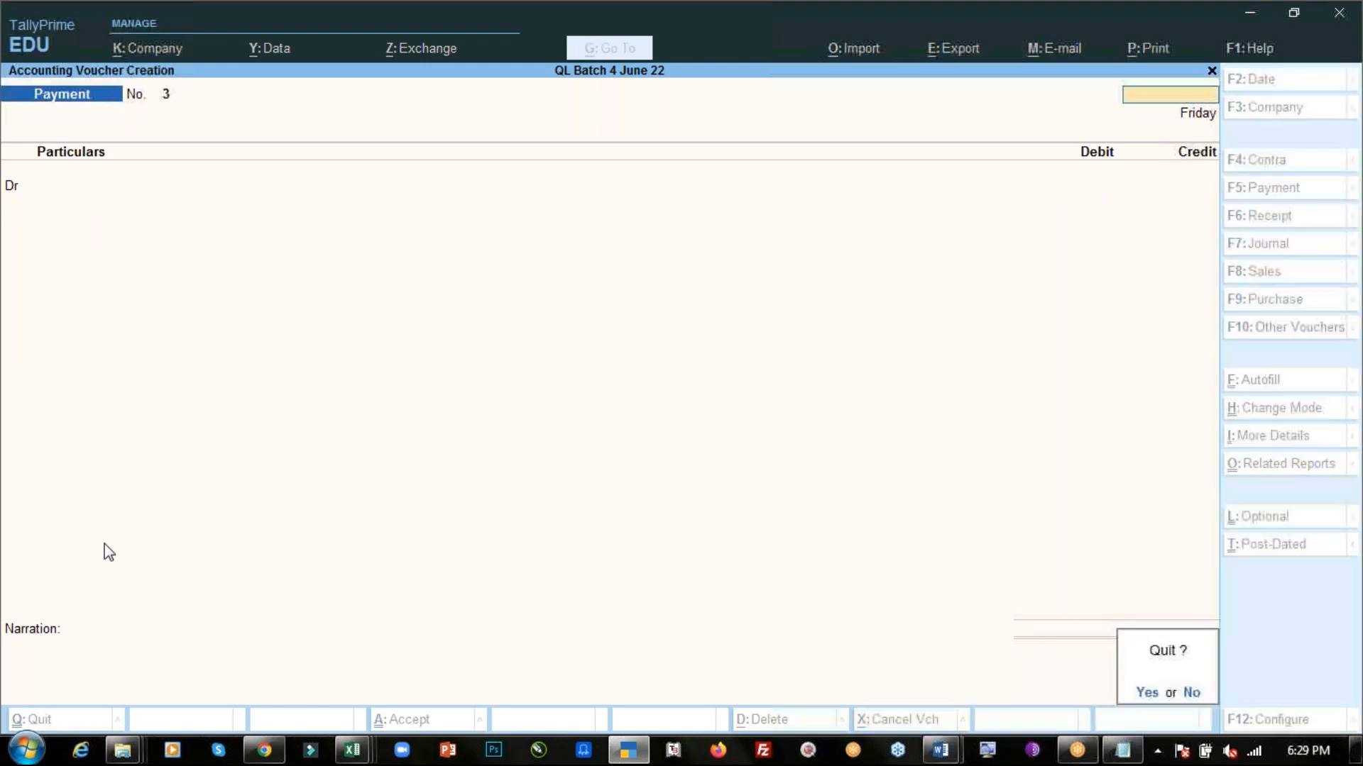
key("Escape")
key("Down")
key("Down")
key("Down")
key("Down")
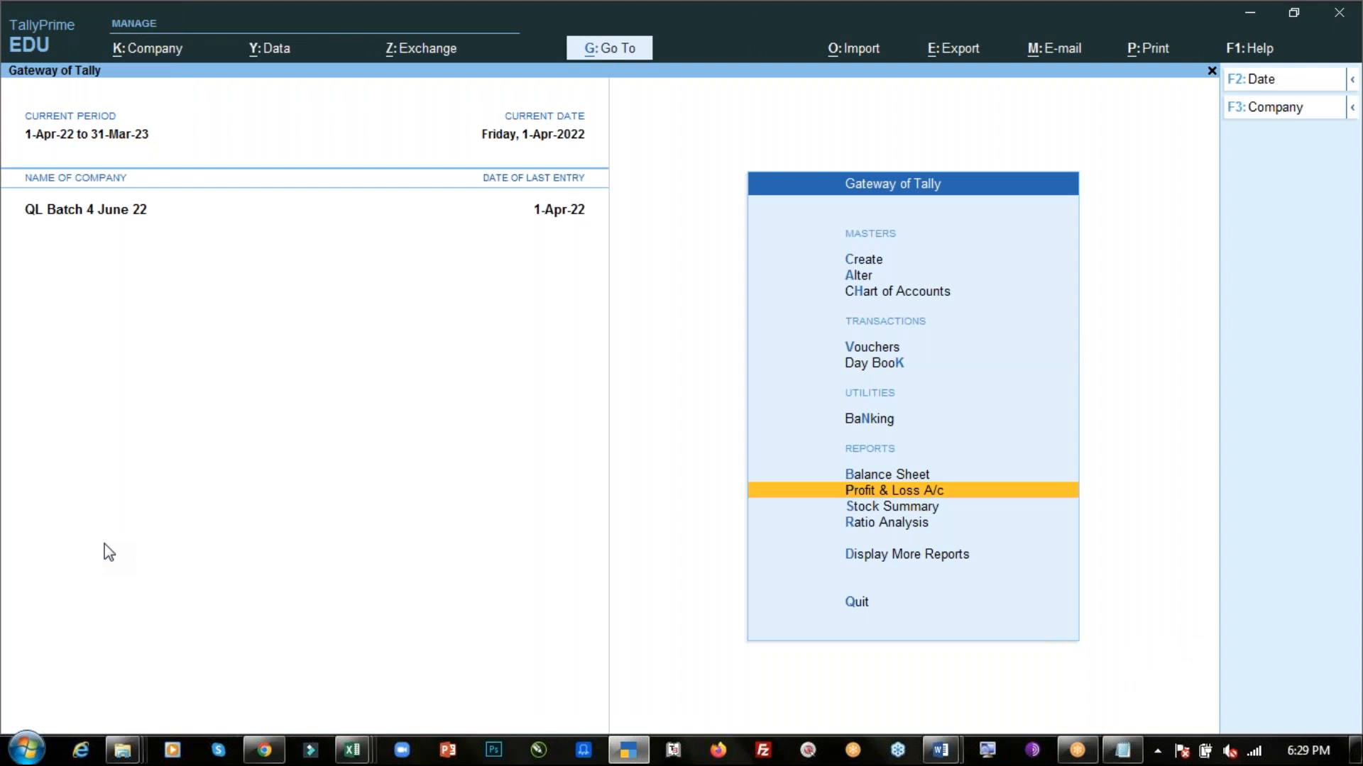
key("Return")
key("alt+F5")
key("Down")
key("Down")
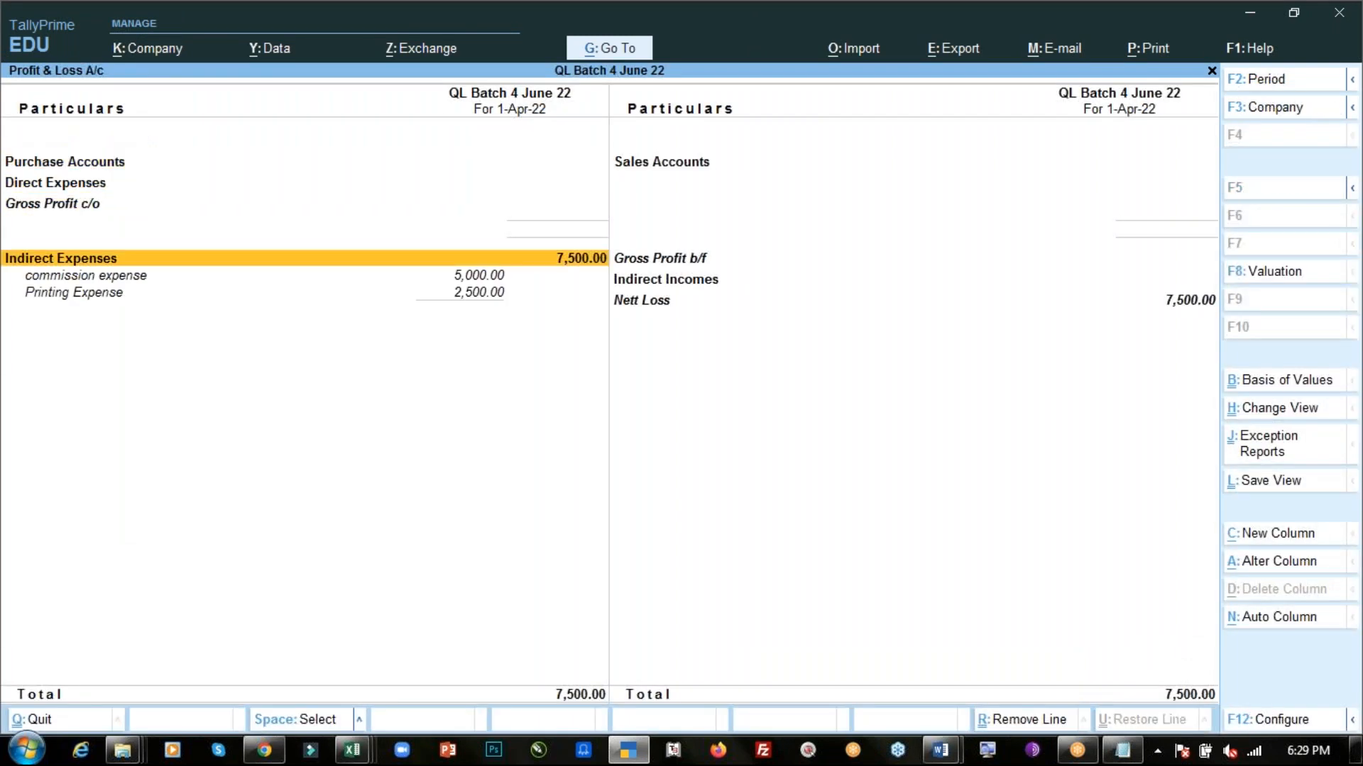
key("Down")
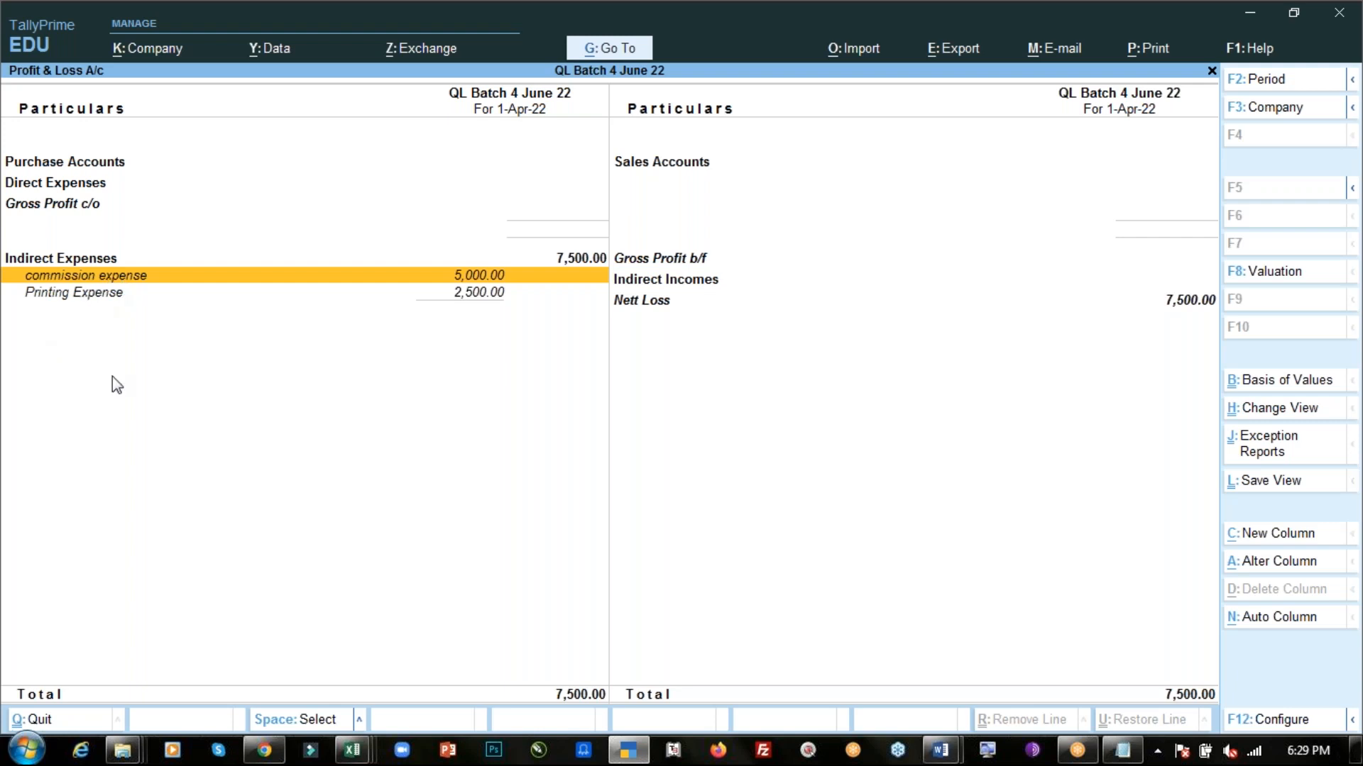
key("Down")
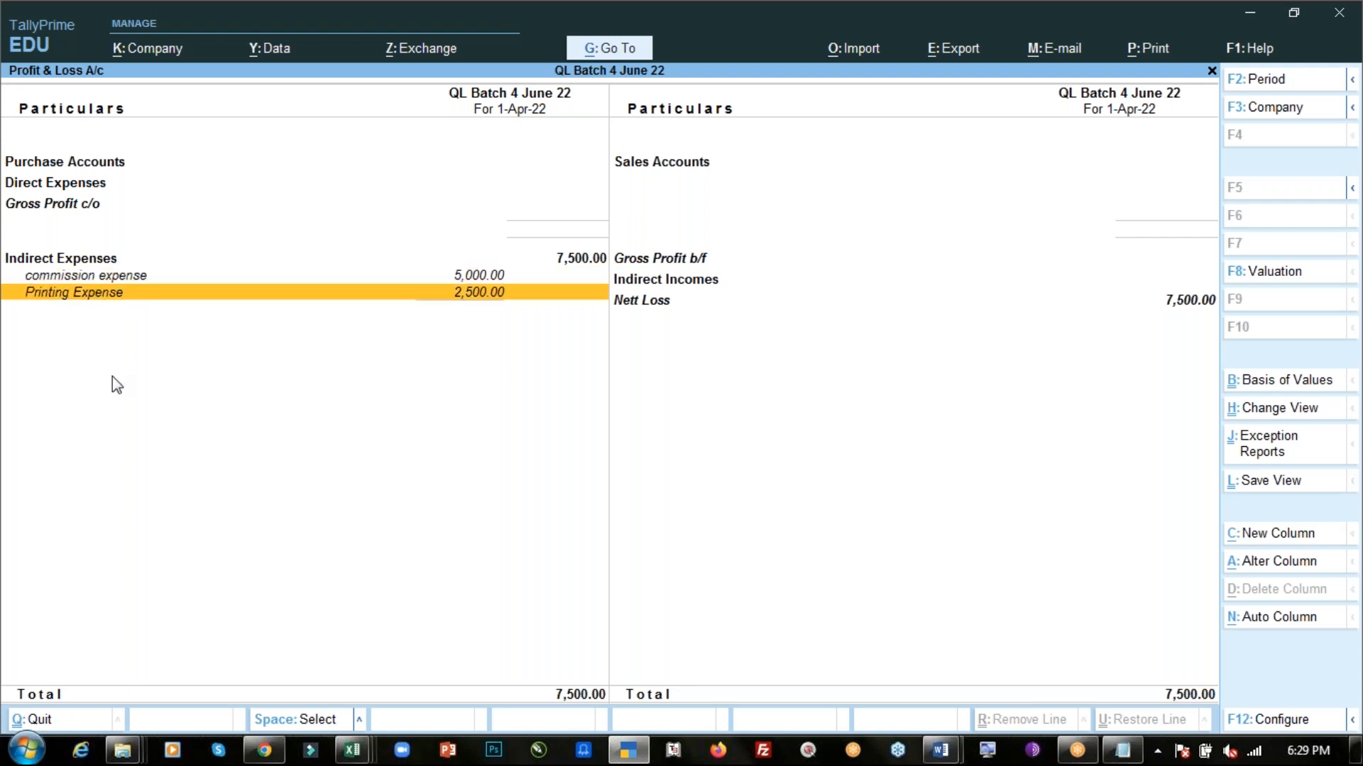
- Review the income and expense entries in the Profit & Loss account, then close it to return to the Gateway of Tally
key("Right")
key("Up")
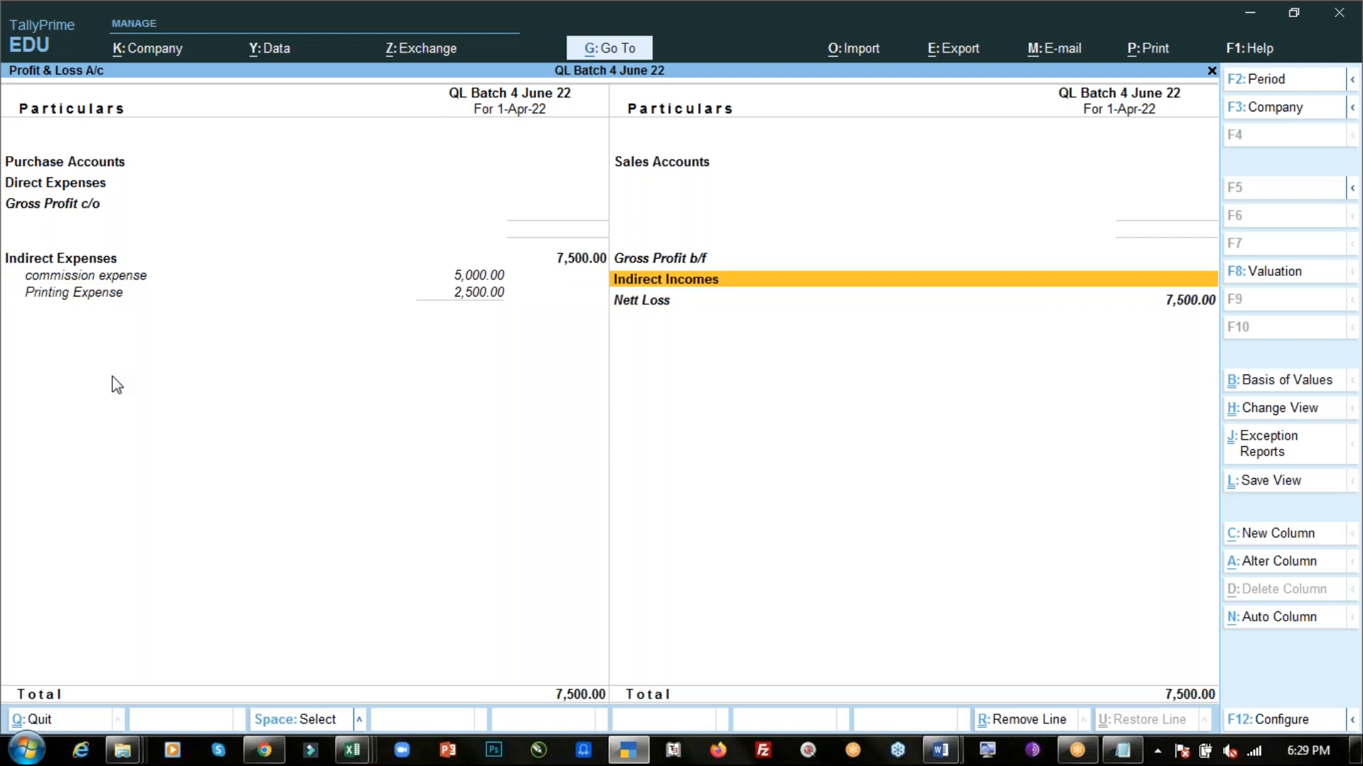
key("Up")
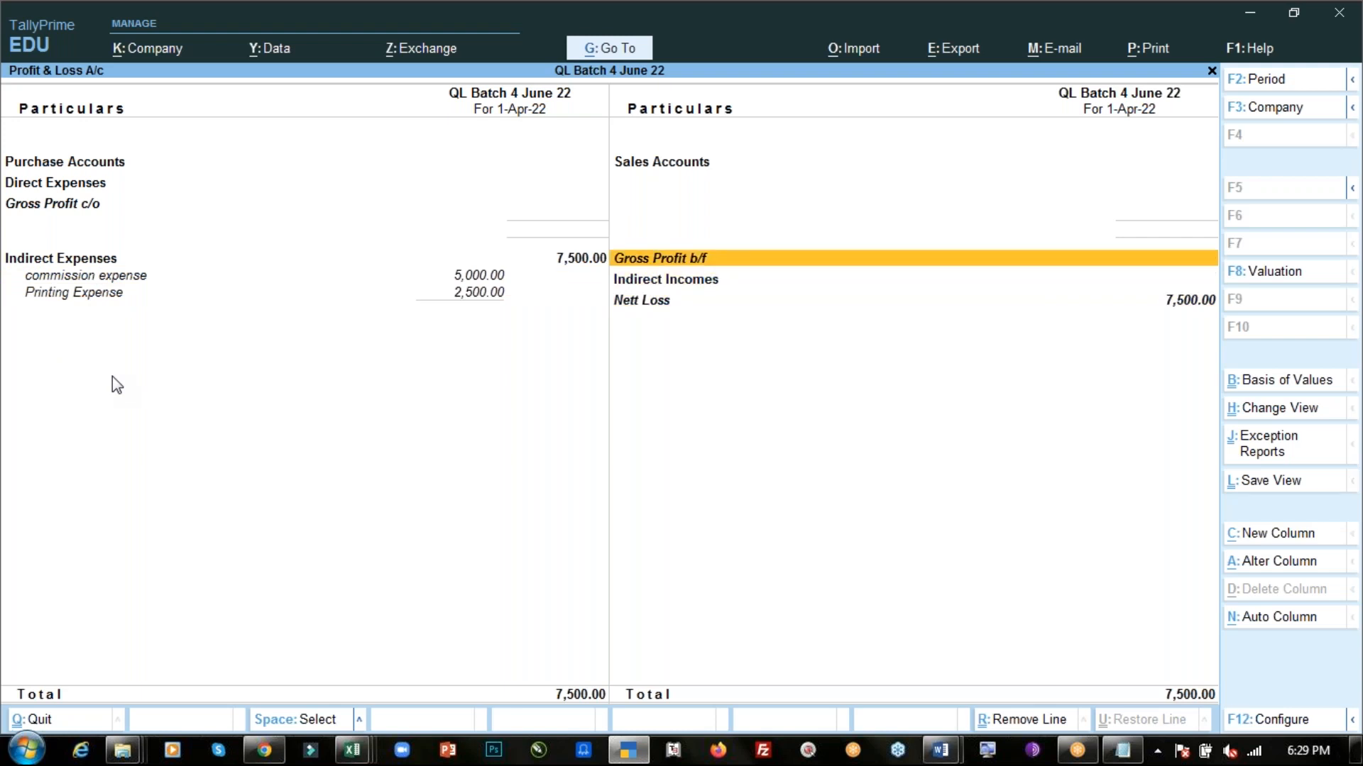
key("Left")
key("Escape")
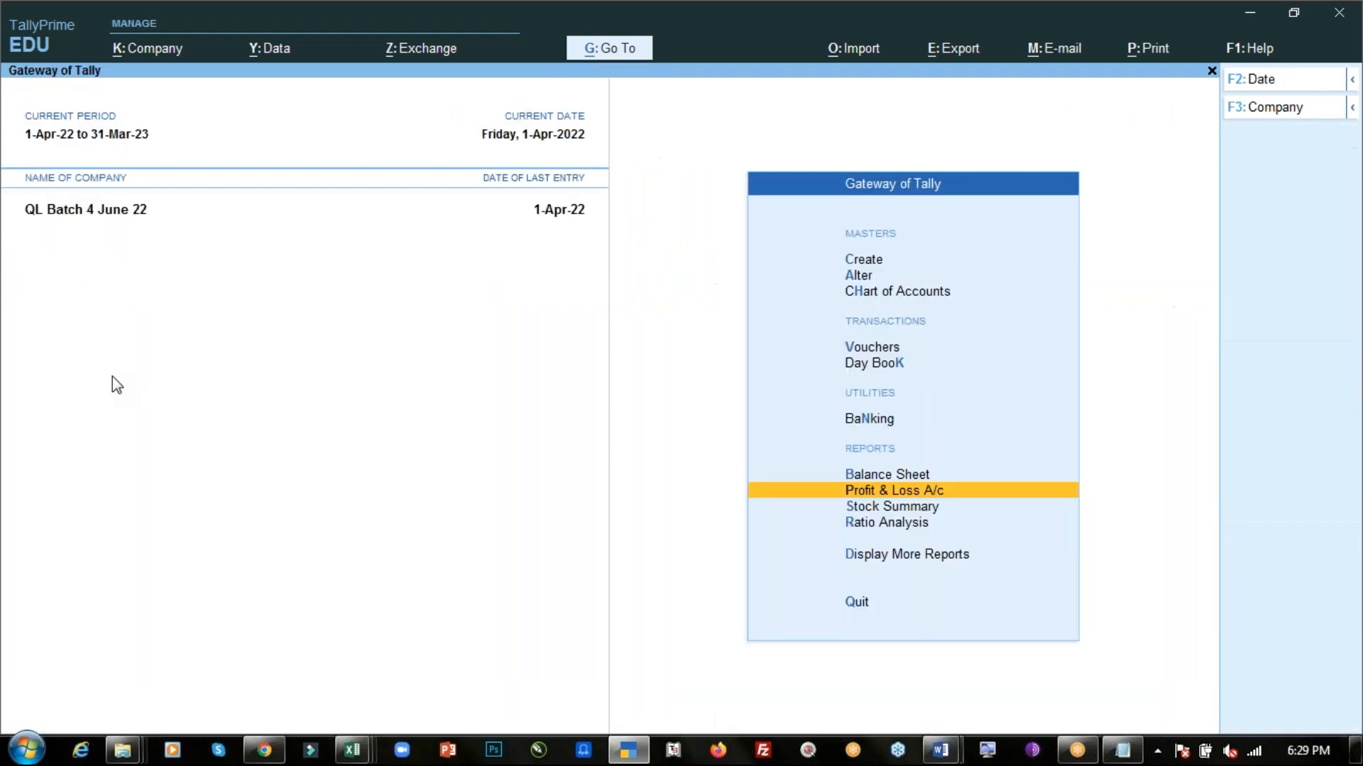
- Switch to the Day-4 PDF in Google Chrome and mark the first two transactions to review what has been recorded
key("alt+Tab")
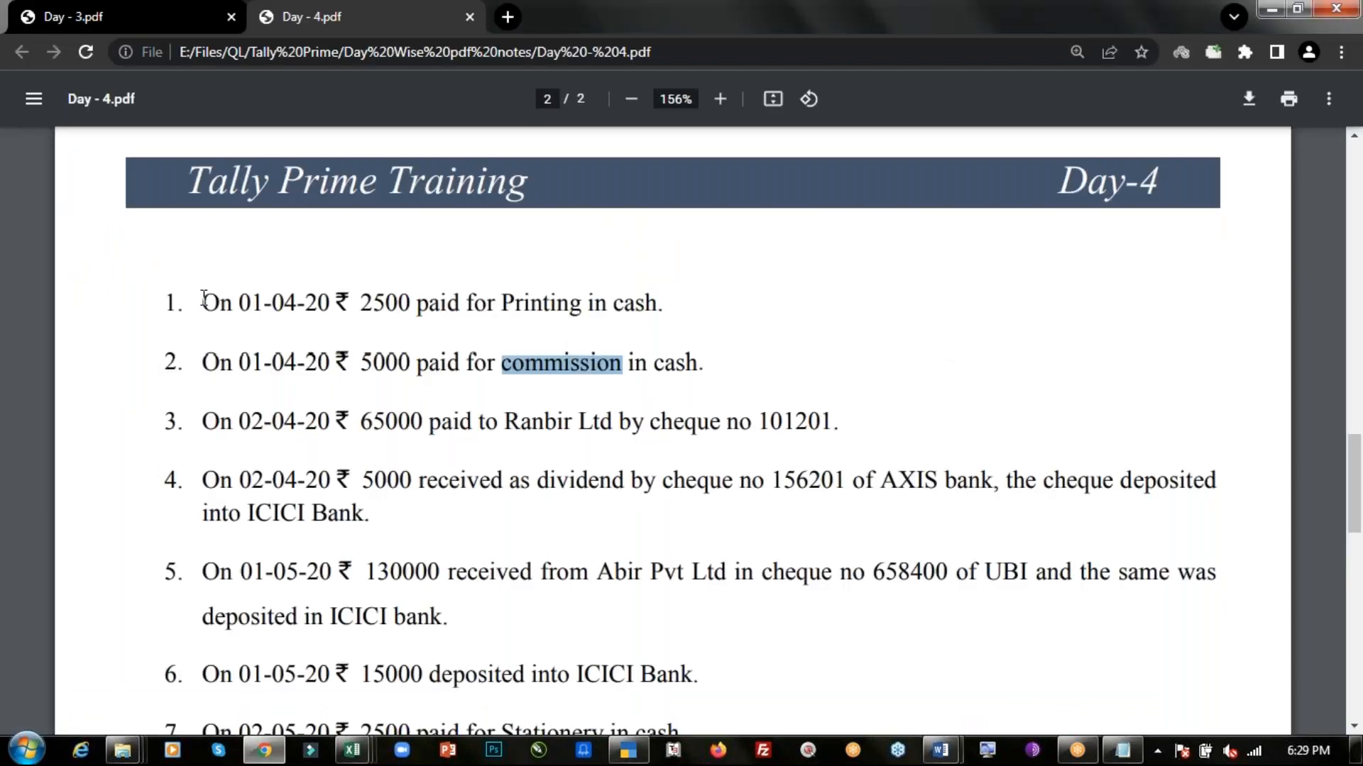
left_click_drag(202, 303, 710, 363)
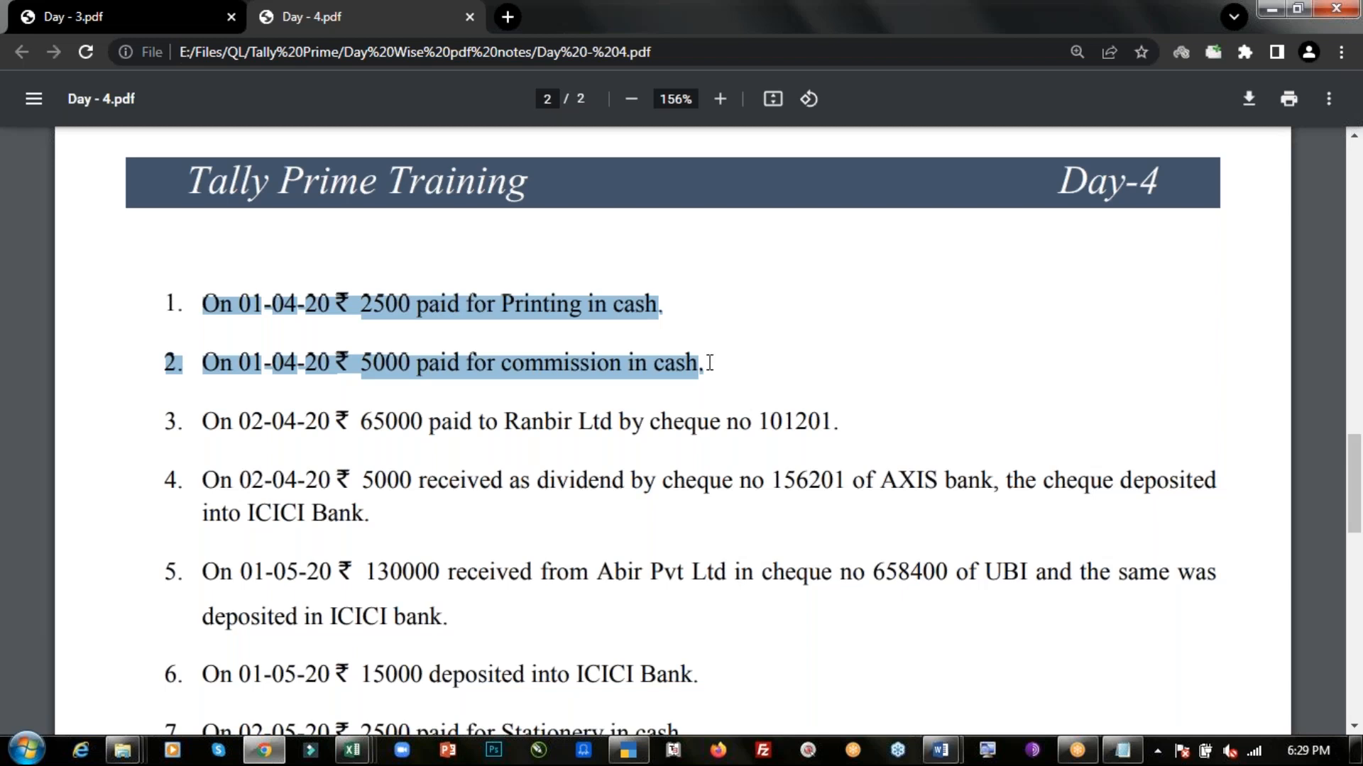
left_click(713, 366)
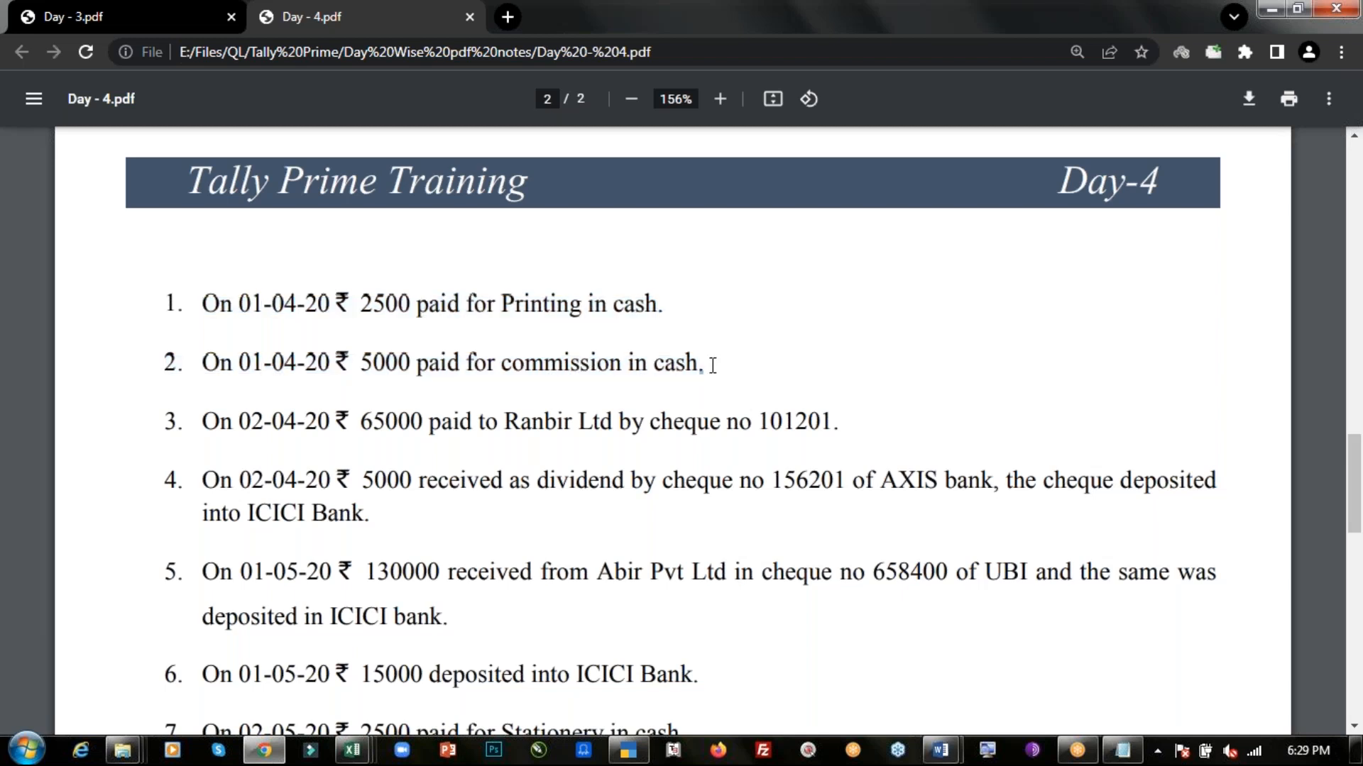
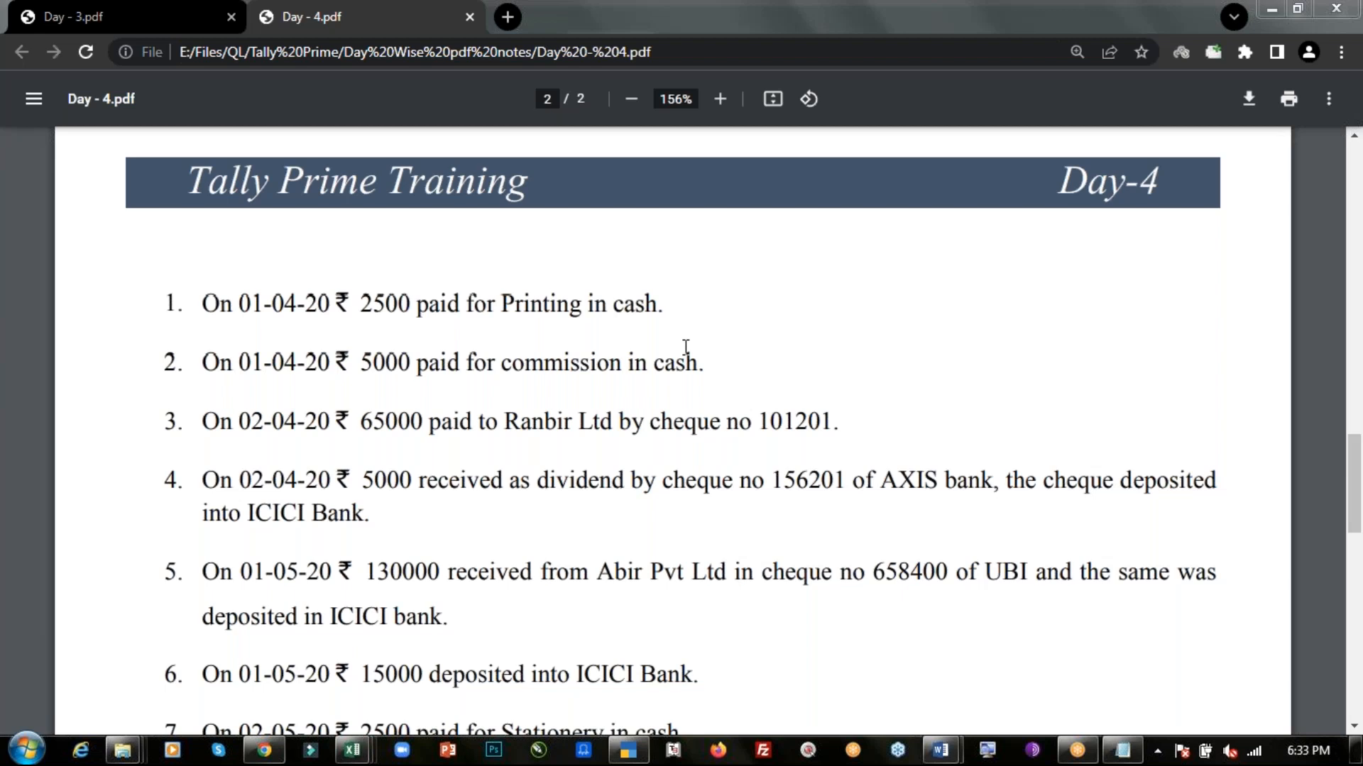
key("alt+Tab")
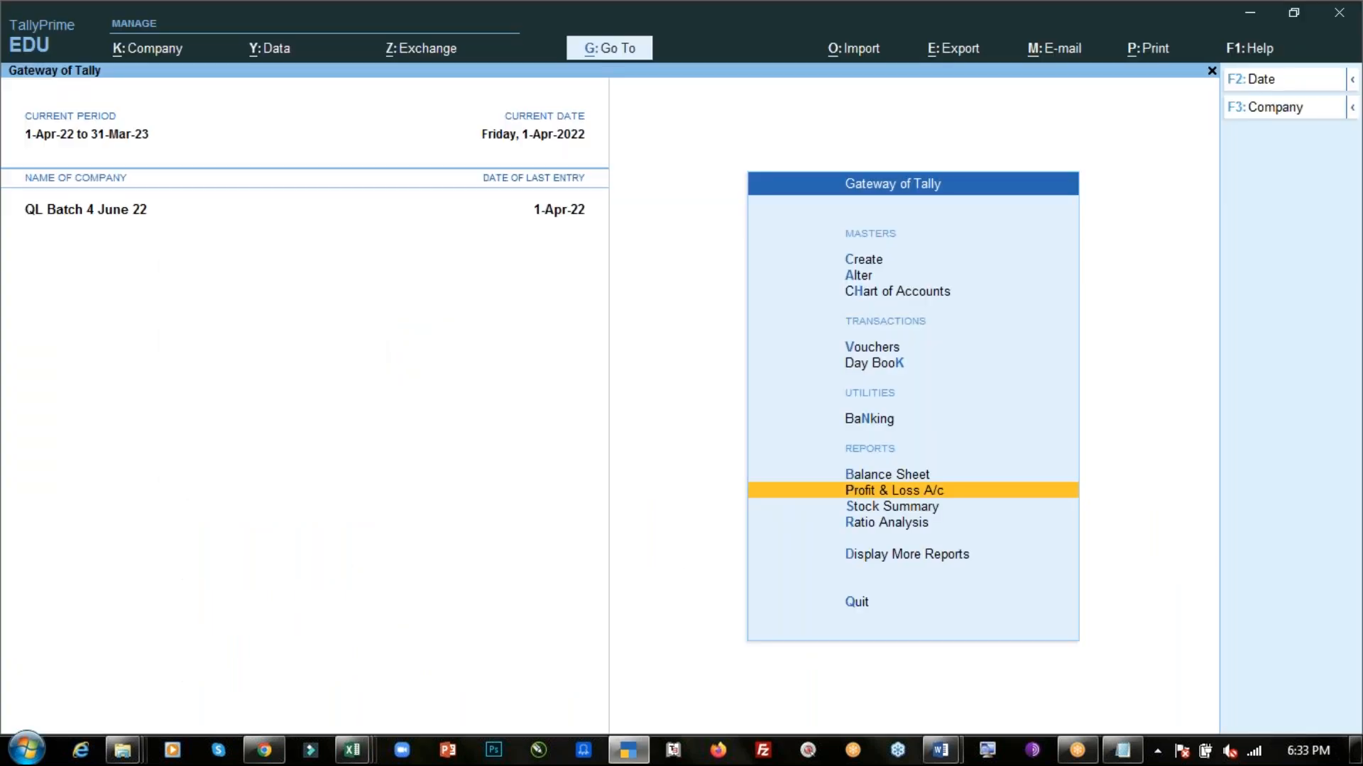
key("alt+Tab")
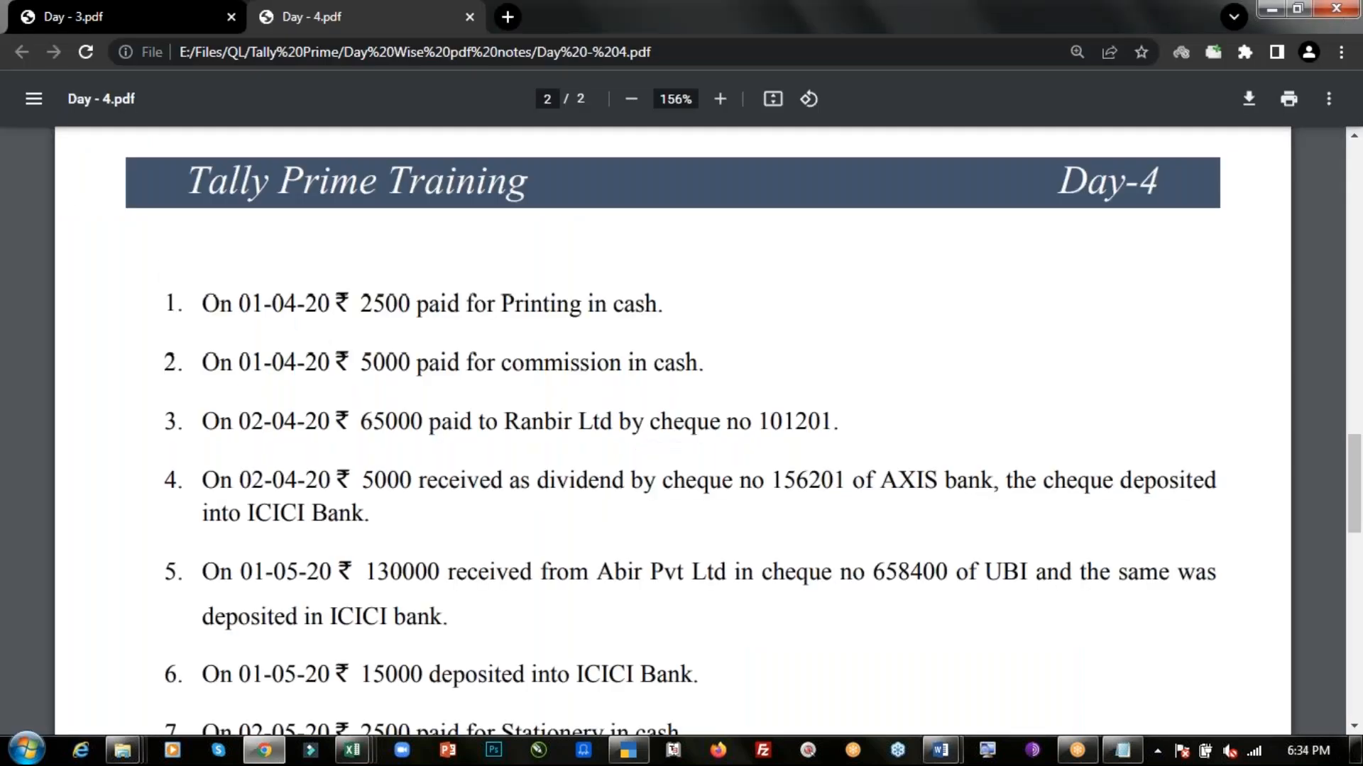
key("alt+Tab")
key("Up")
key("Up")
key("Up")
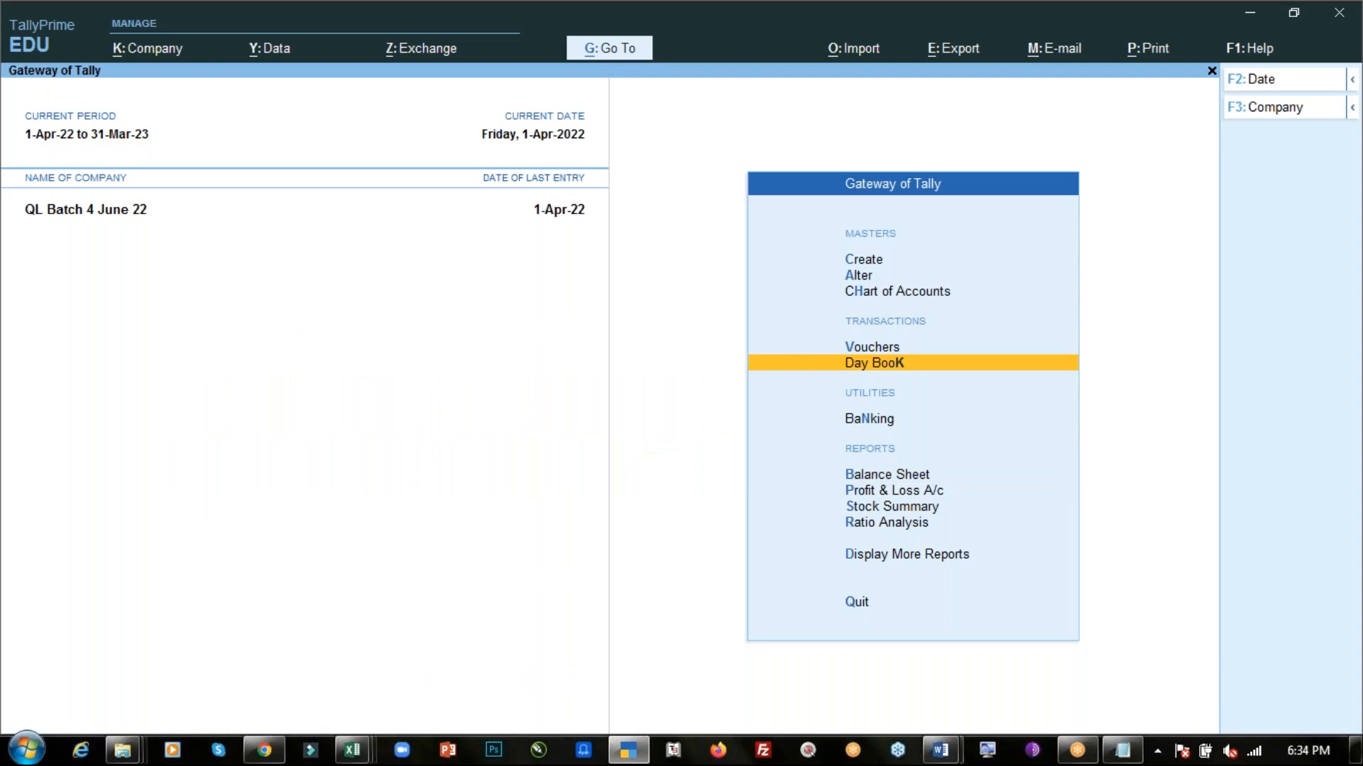
key("Up")
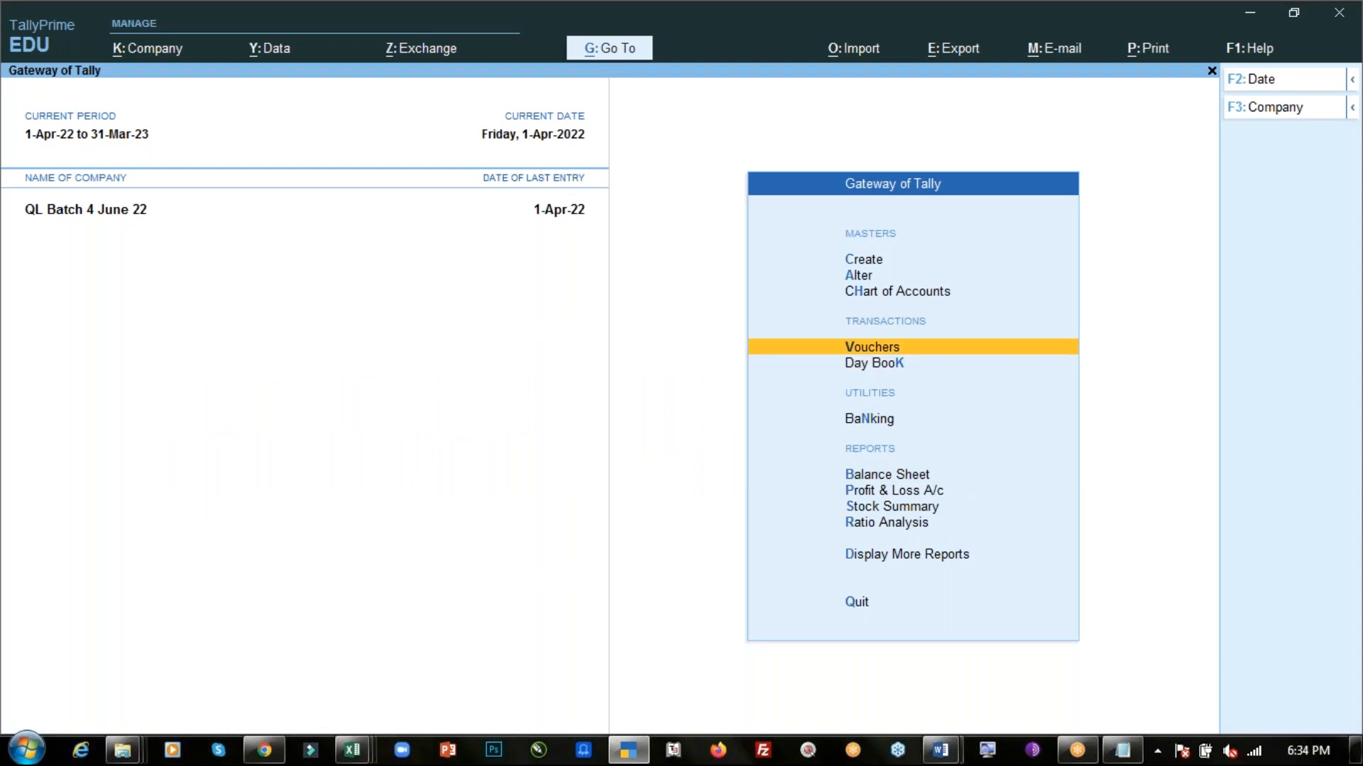
- Switch to Notepad and in a new document write the note "> On 02.04 company paid rent of rs. 6,000 by cheque"
left_click(1113, 756)
key("ctrl+n")
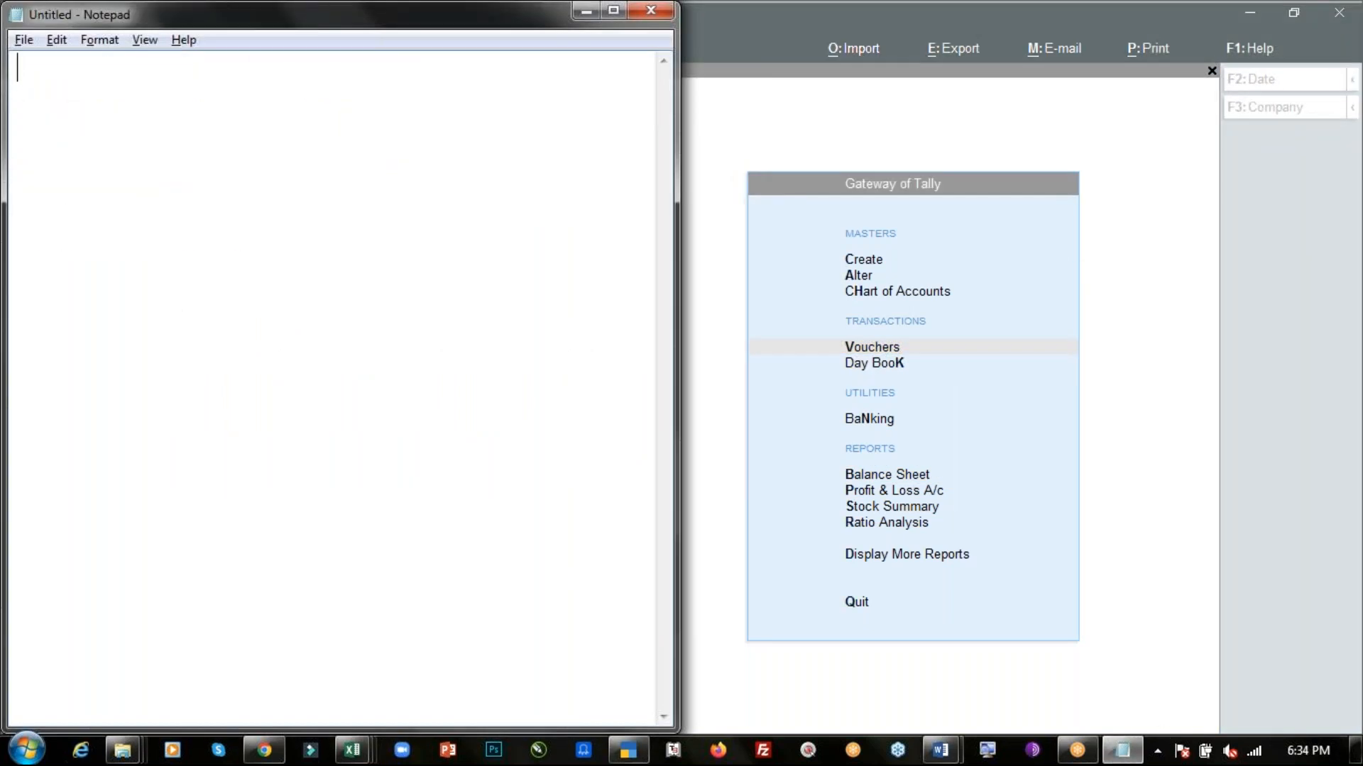
type("> On 02.04.")
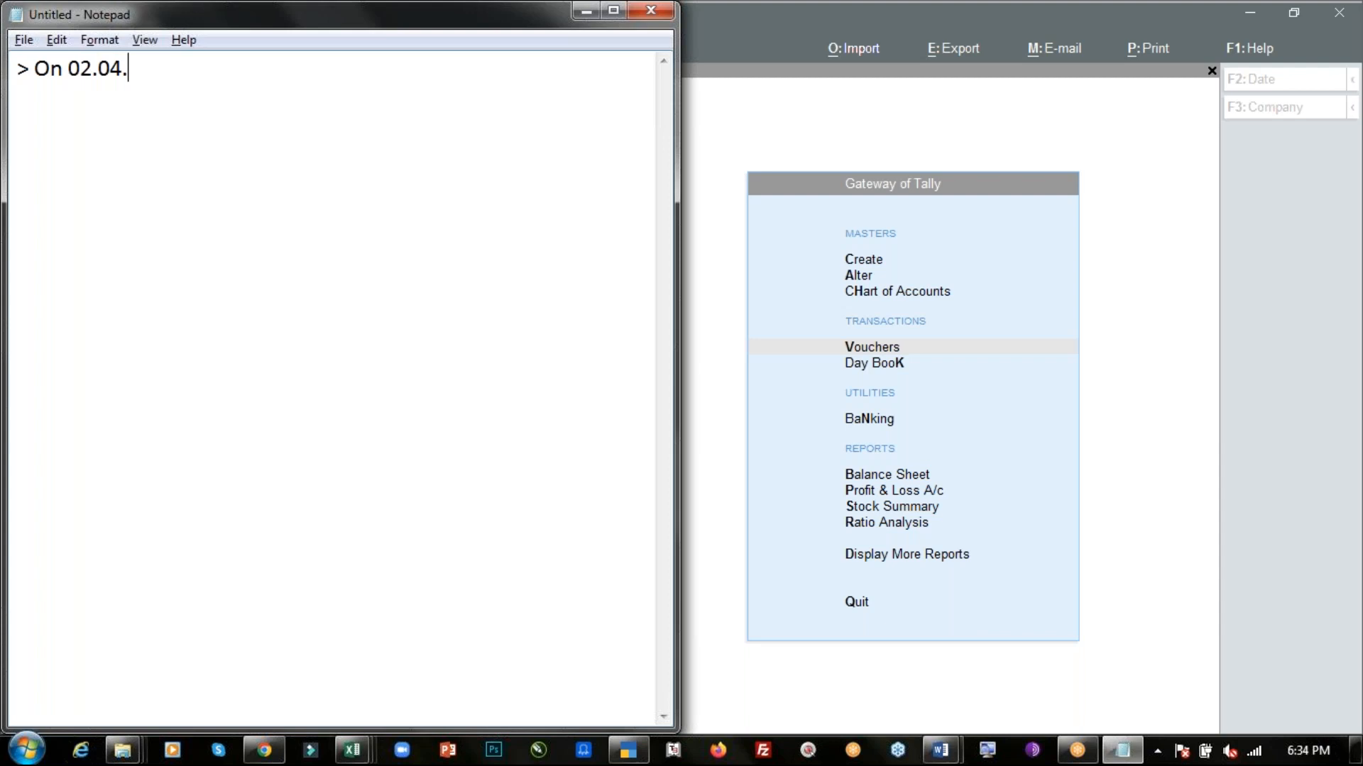
key("BackSpace")
type("comp")
type("a")
key("BackSpace")
type("pany pai")
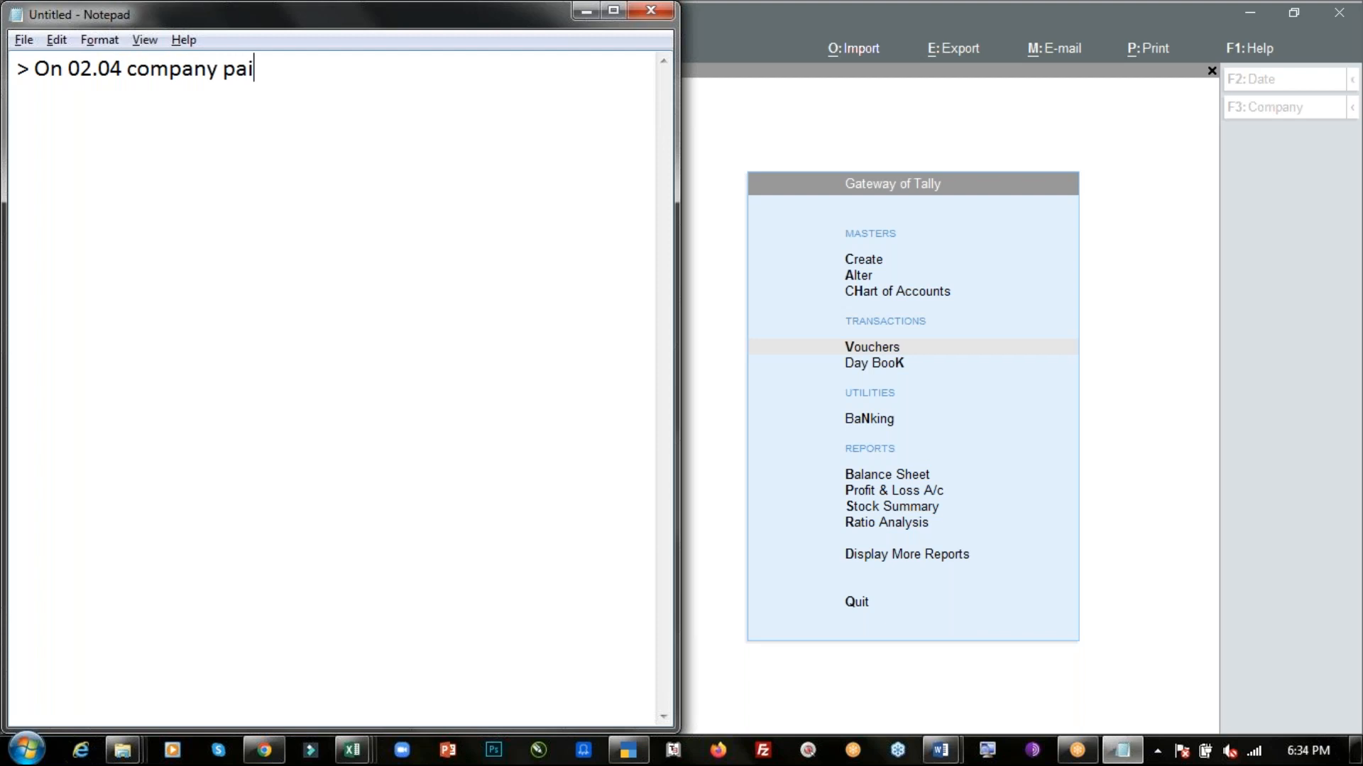
type("d rent of r")
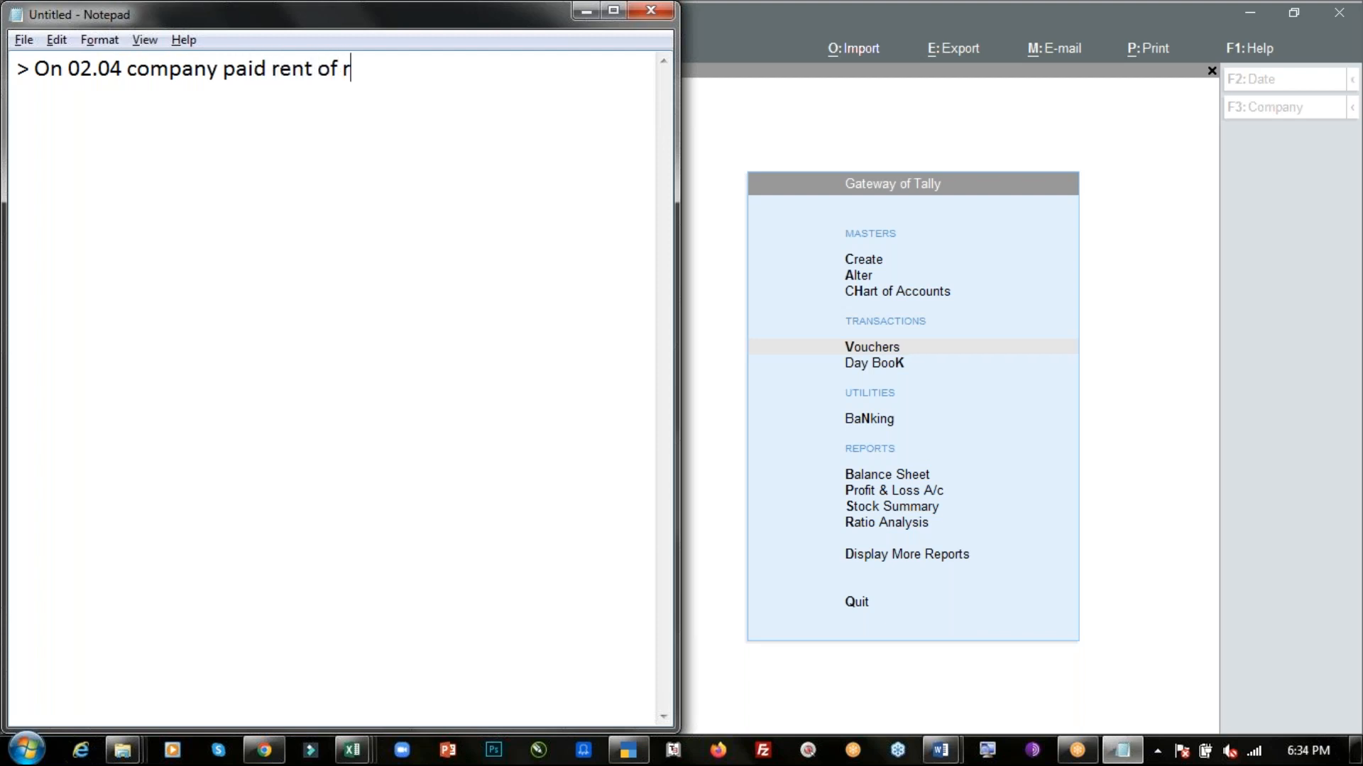
type("s. 6,000 by ch")
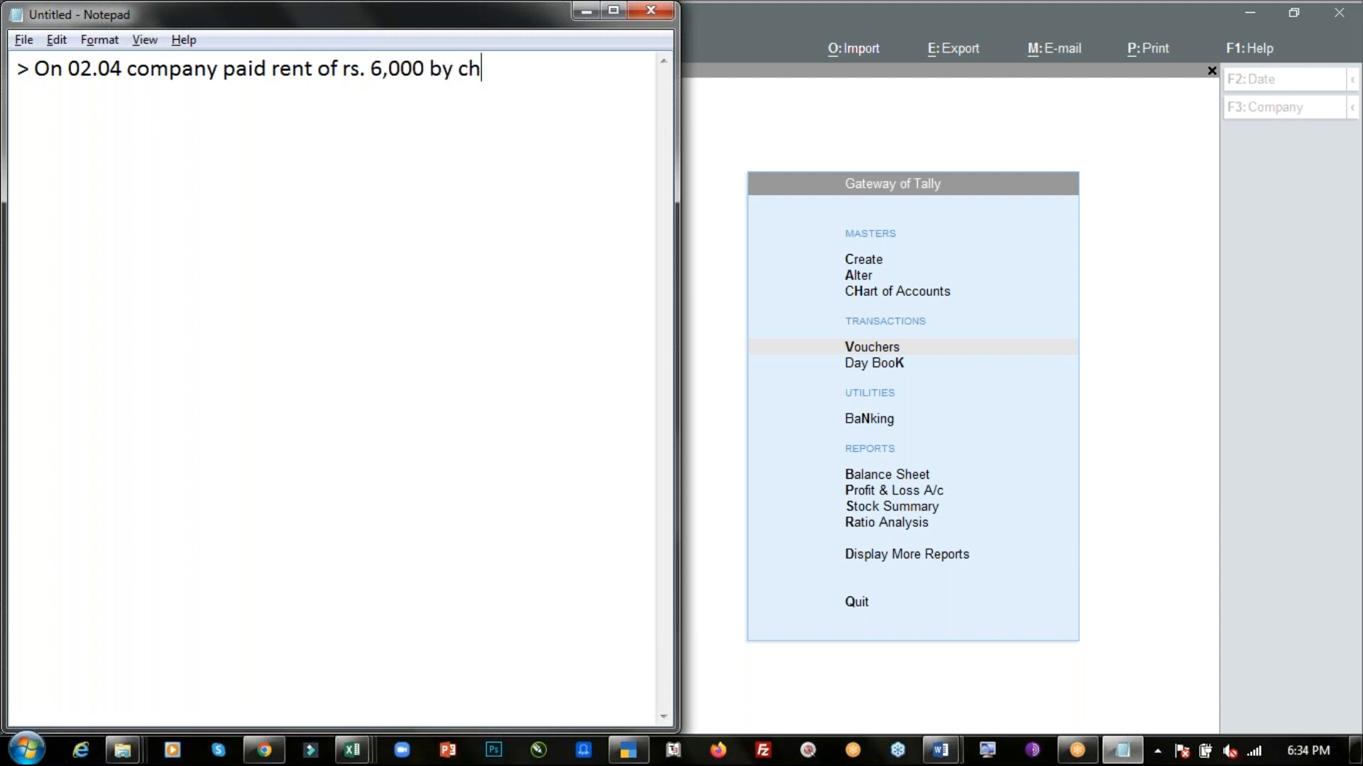
type("eque")
- Return to TallyPrime, open a new Payment voucher and set its date to 2-Apr-22
left_click(720, 151)
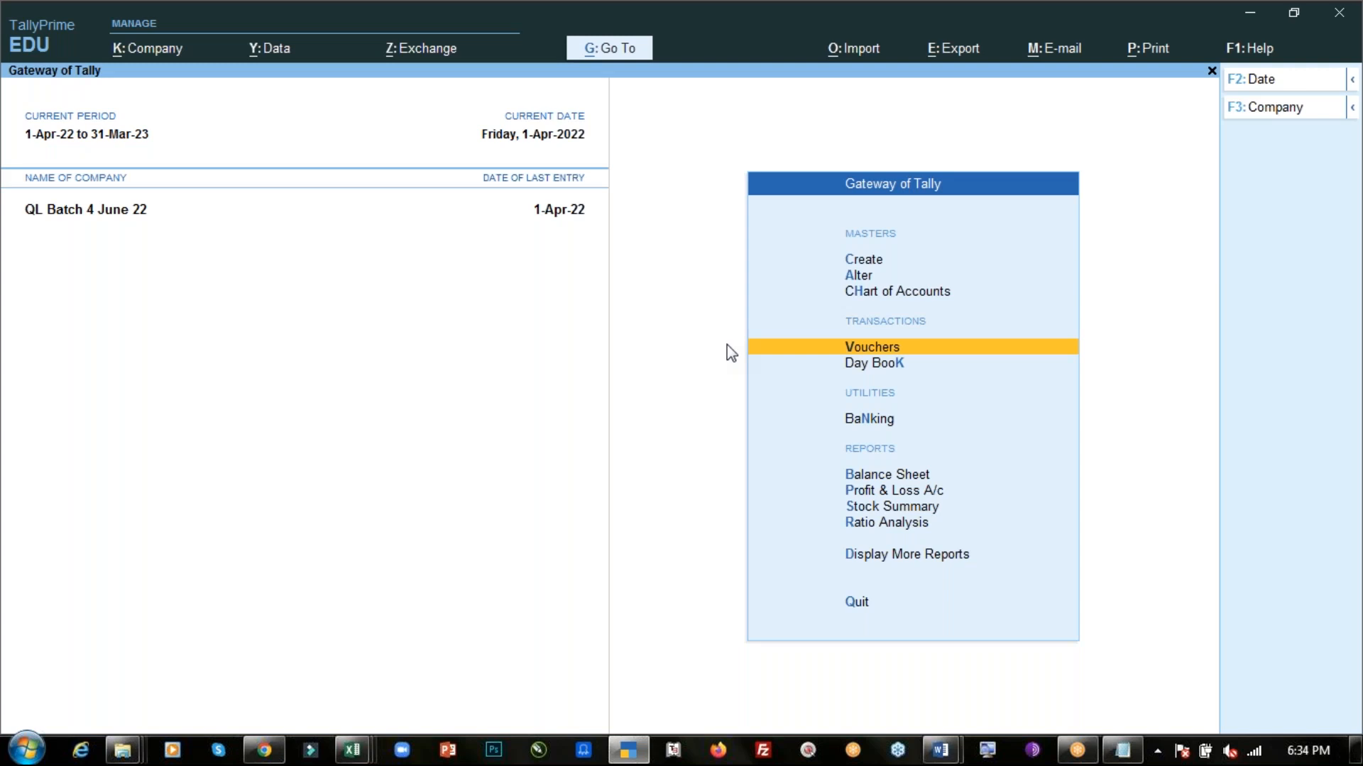
left_click(764, 349)
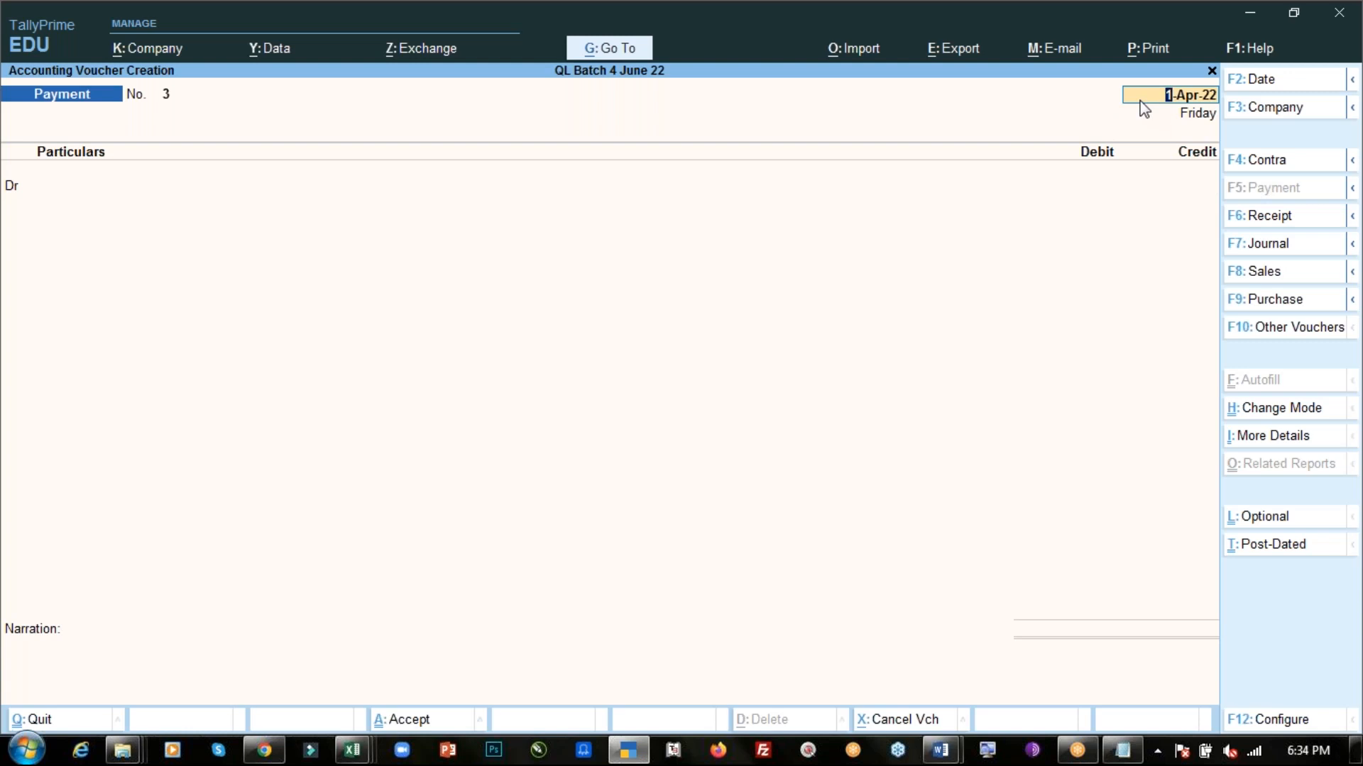
key("alt+Tab")
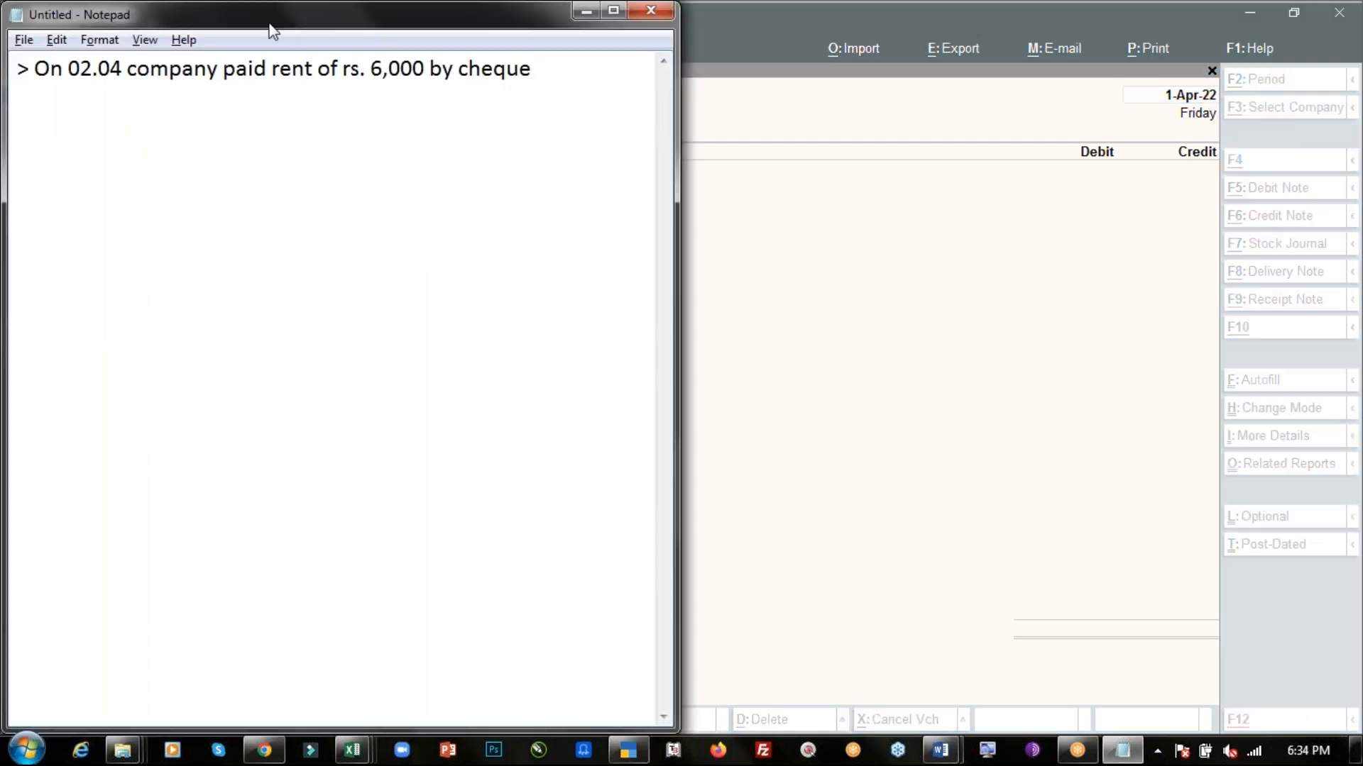
key("alt+Tab")
type("2.4")
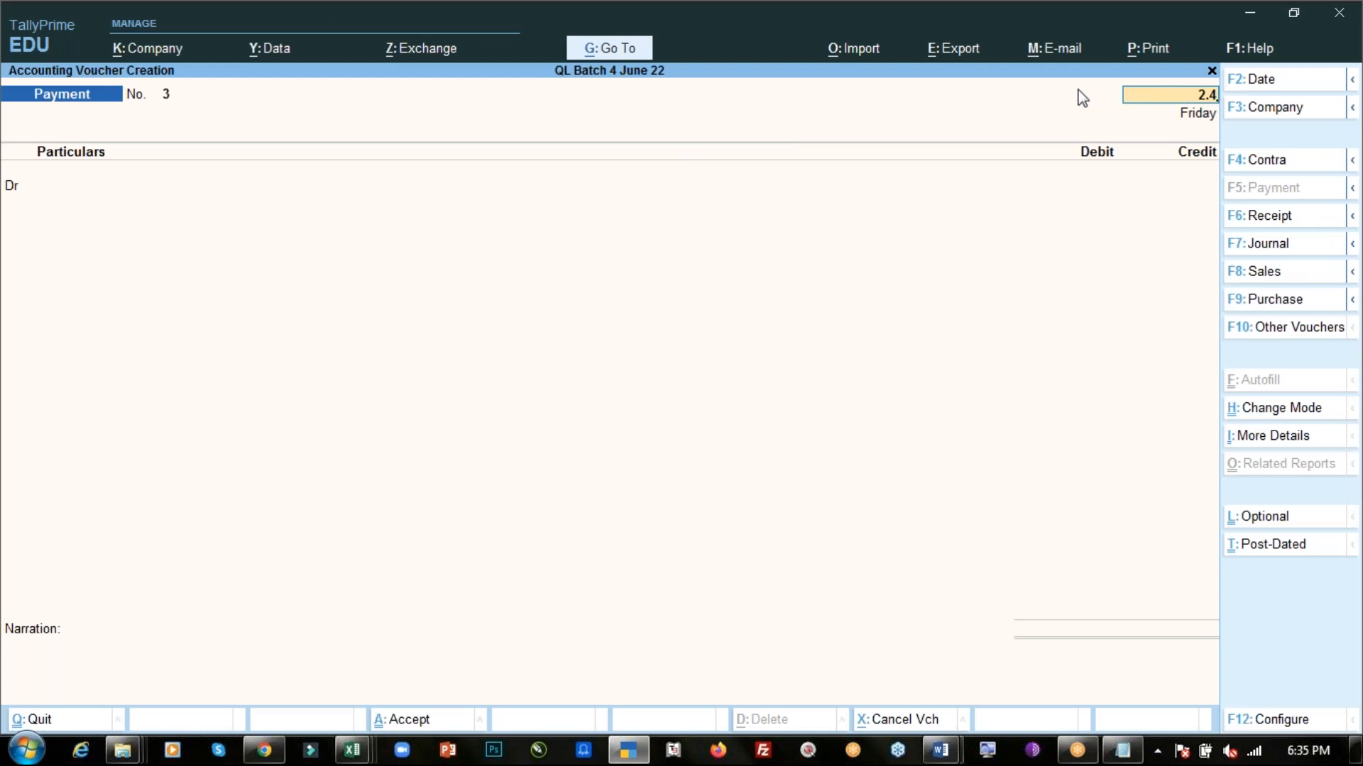
key("Return")
key("F2")
key("Return")
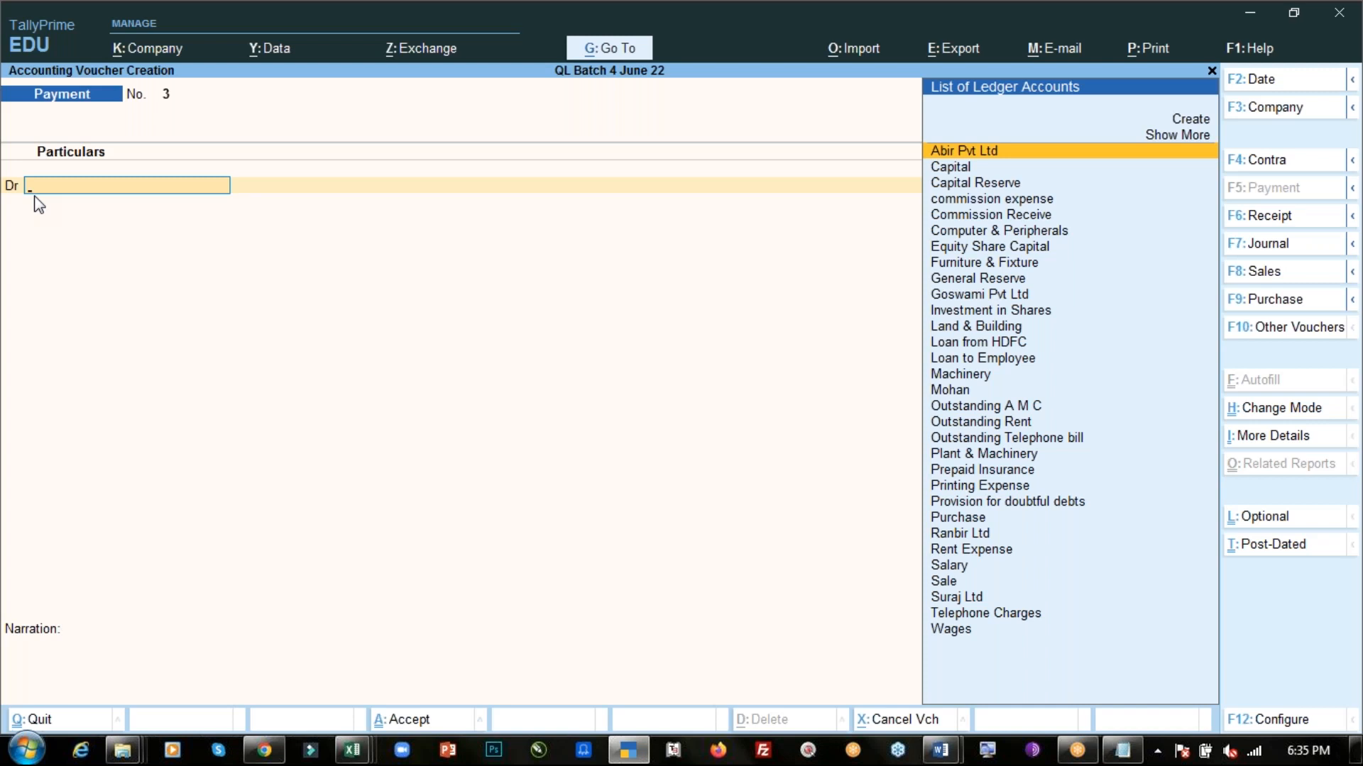
- Debit the Rent Expense ledger with 6,000 in the payment voucher
key("alt+Tab")
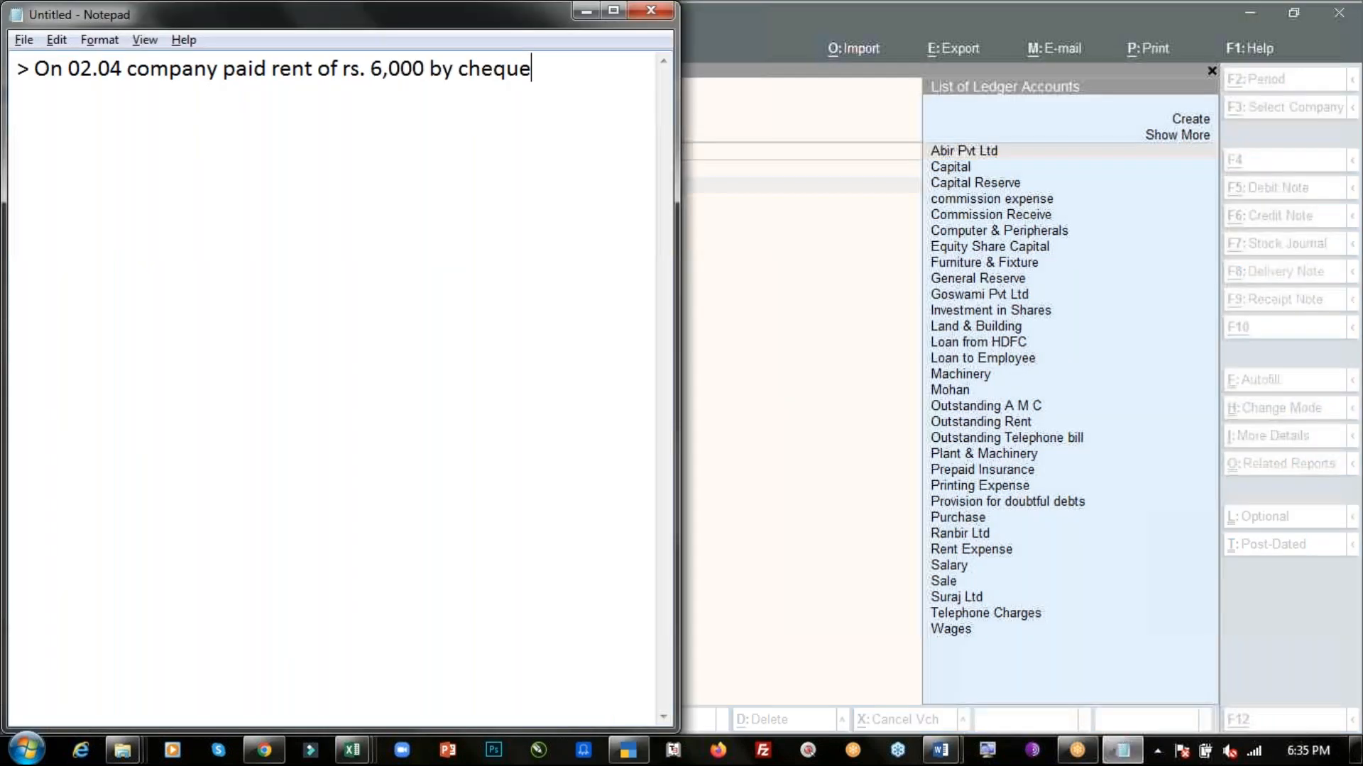
key("alt+Tab")
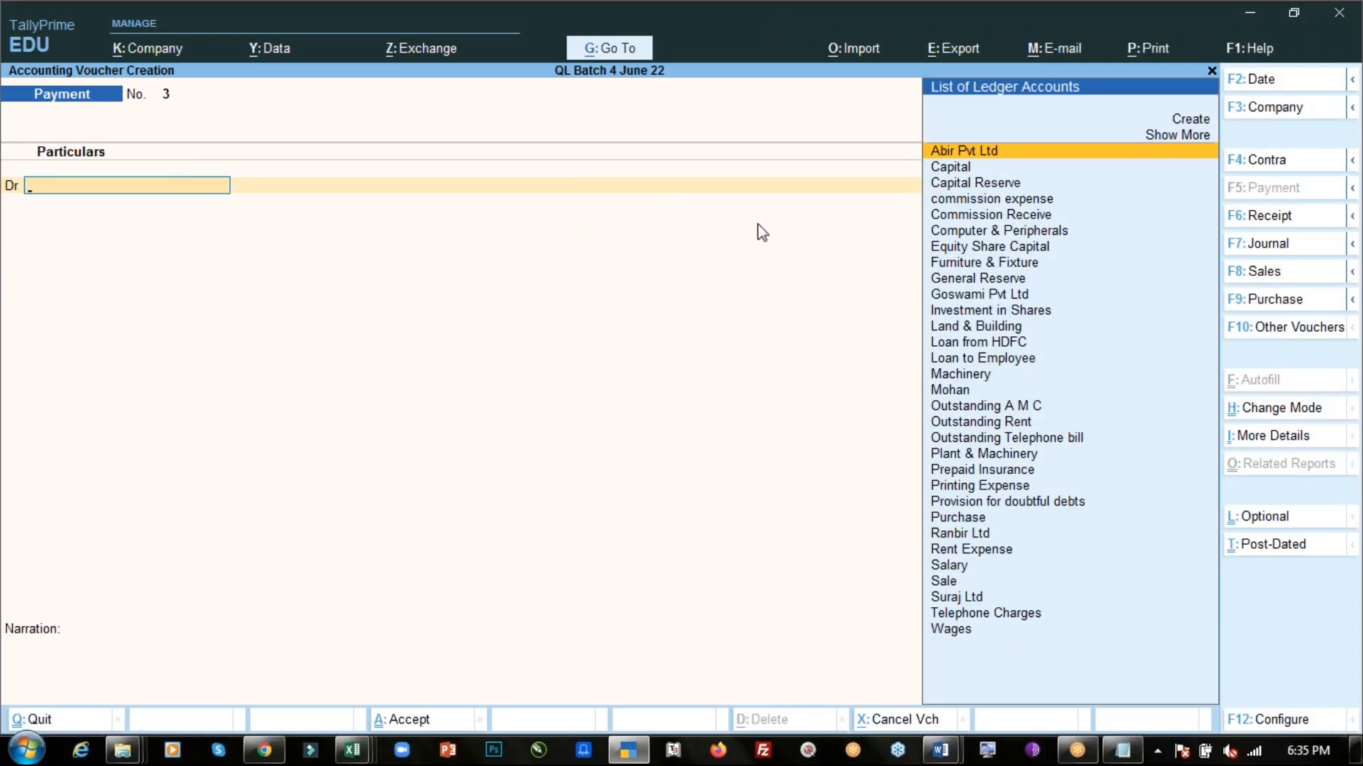
type("Ren")
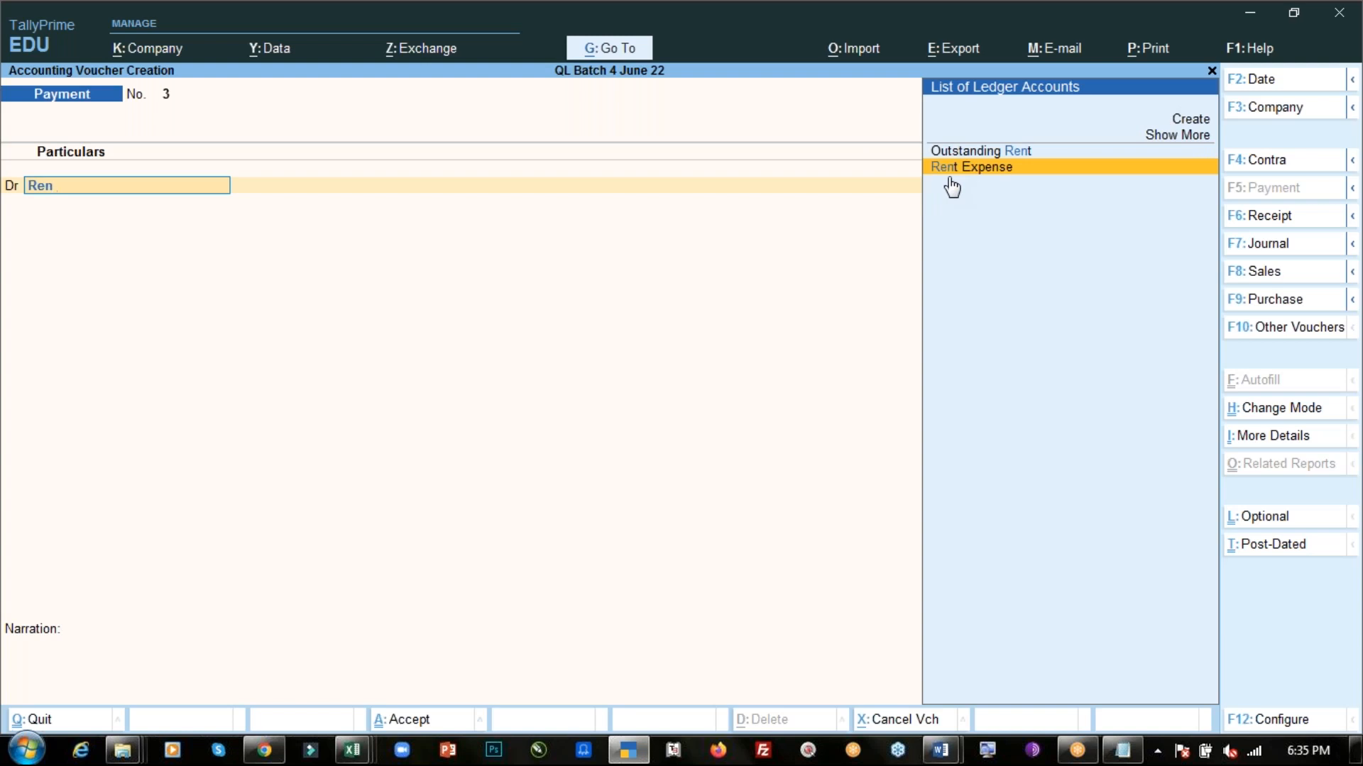
left_click(949, 174)
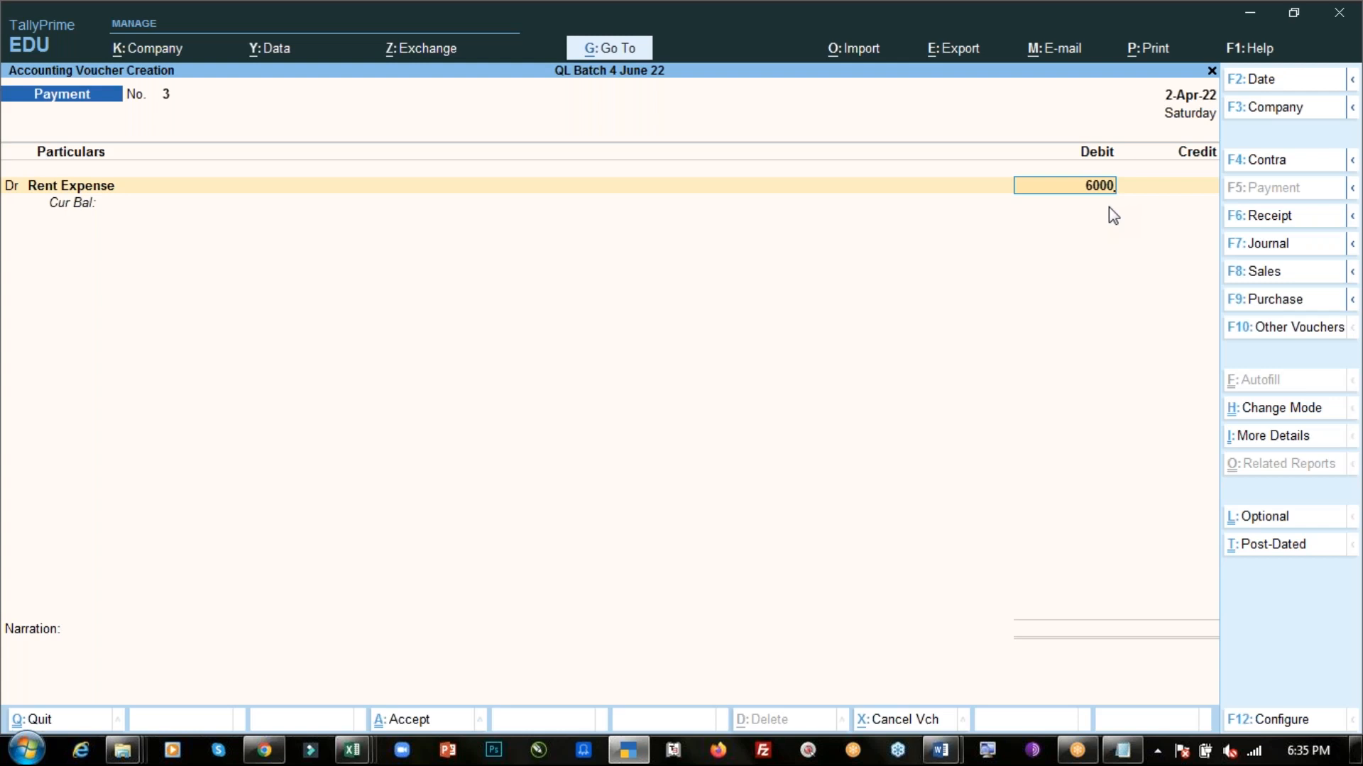
key("Return")
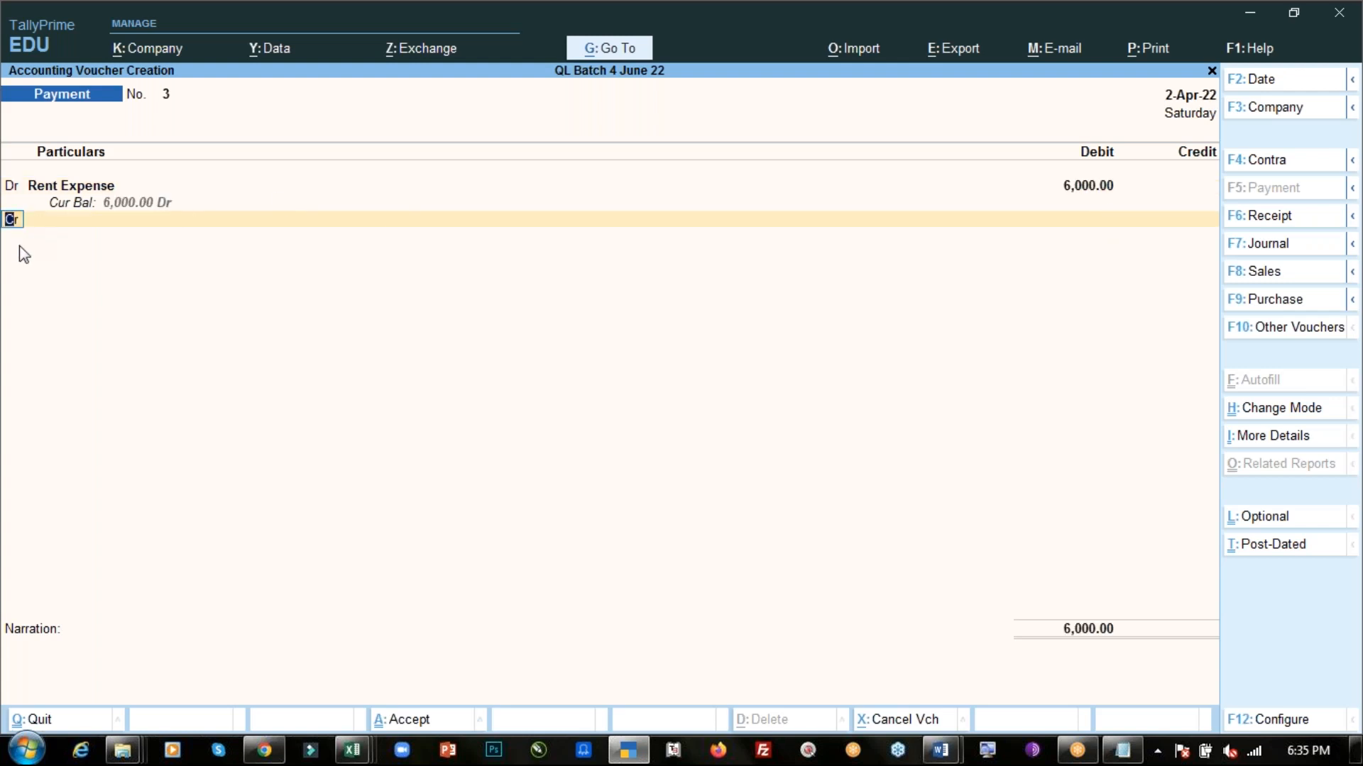
- Credit the ICICI Bank ledger on the second line of the voucher
key("Return")
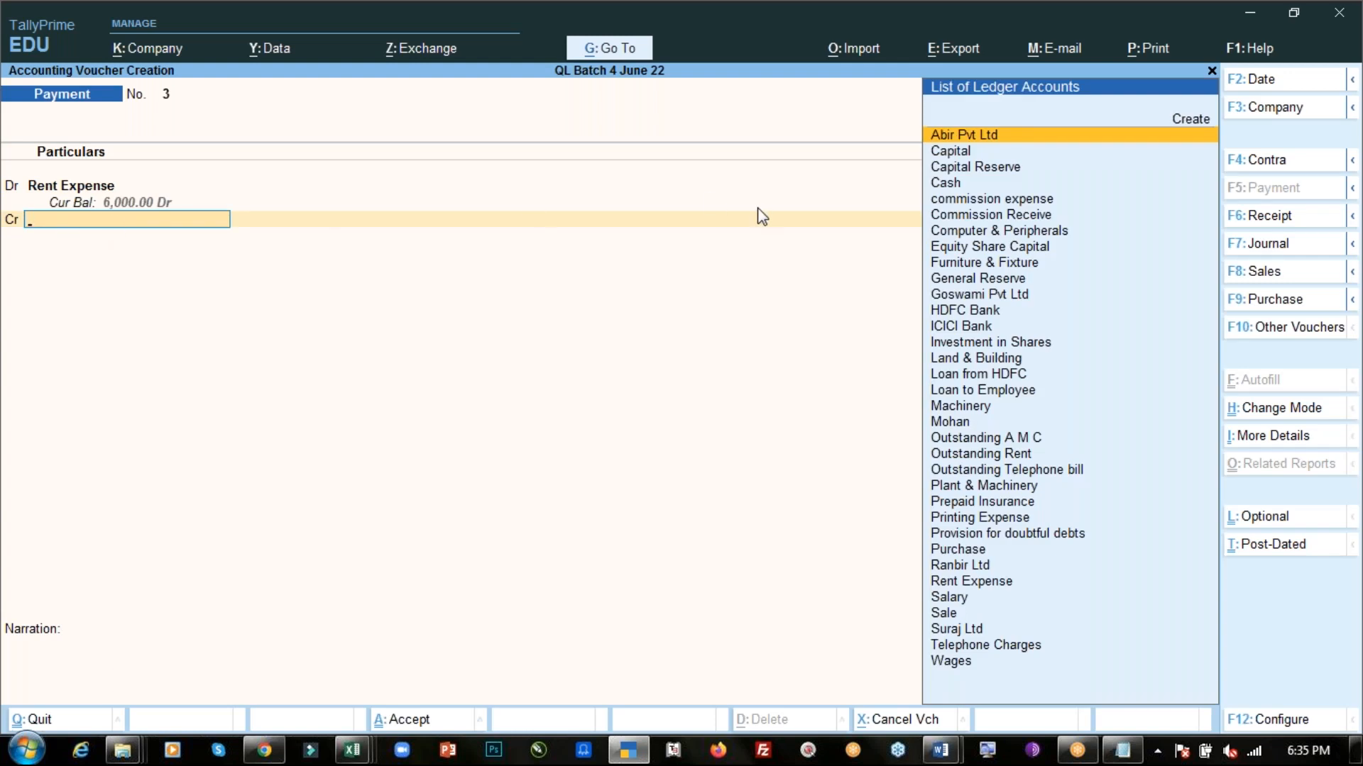
key("alt+Tab")
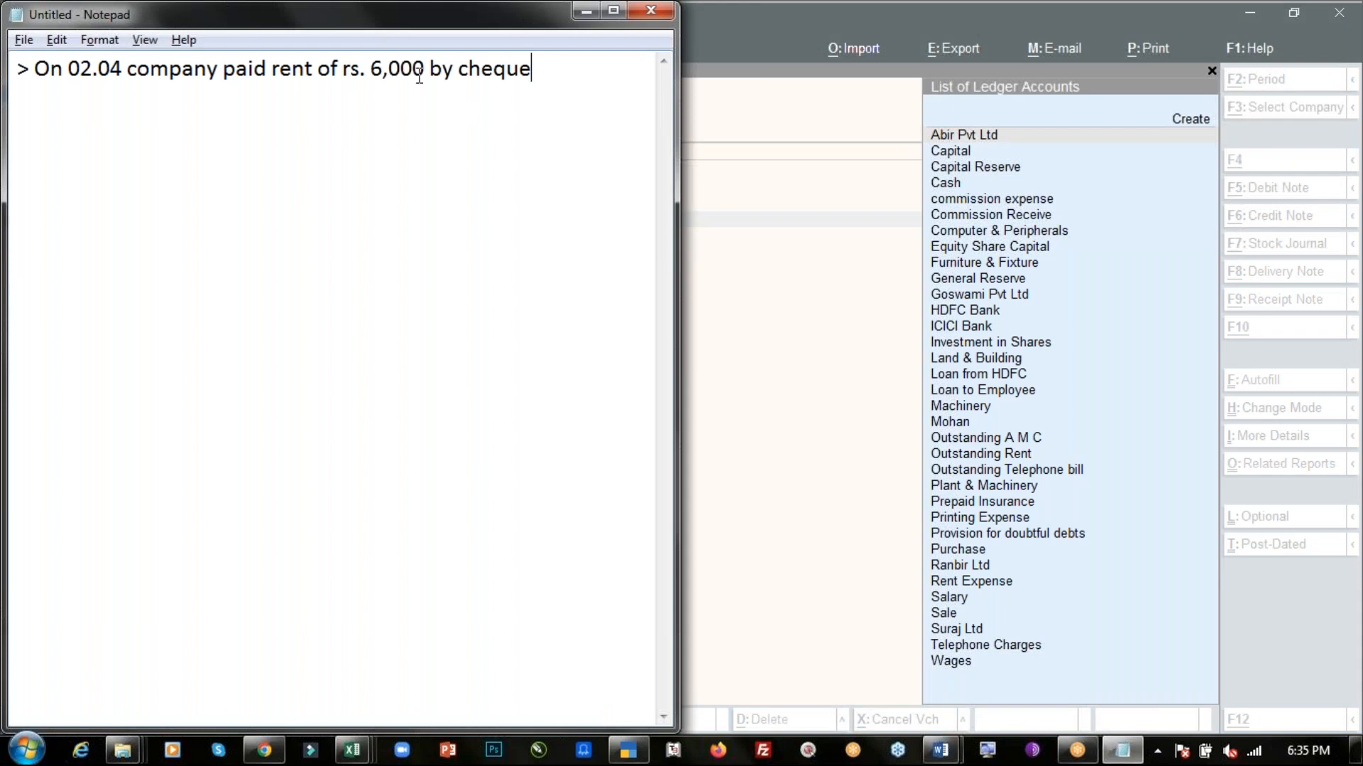
left_click(703, 201)
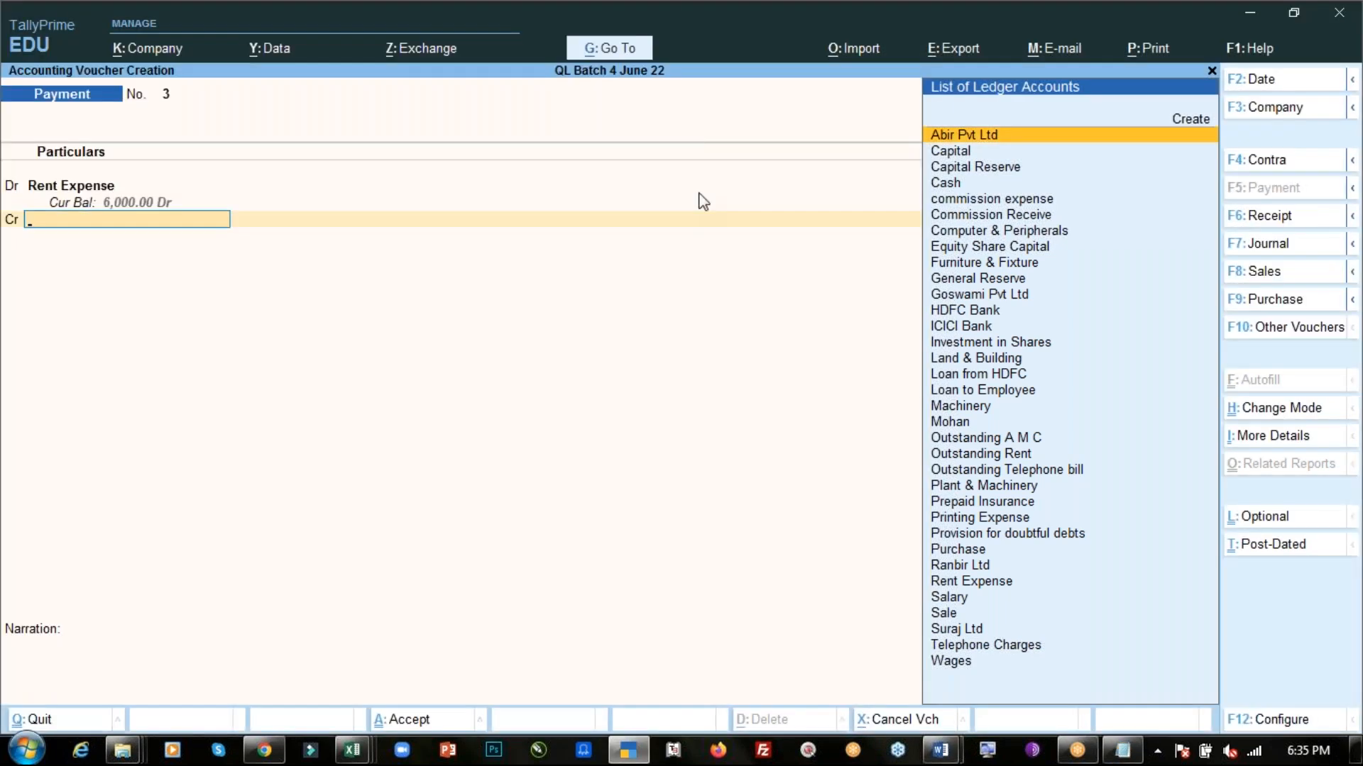
type("Ic")
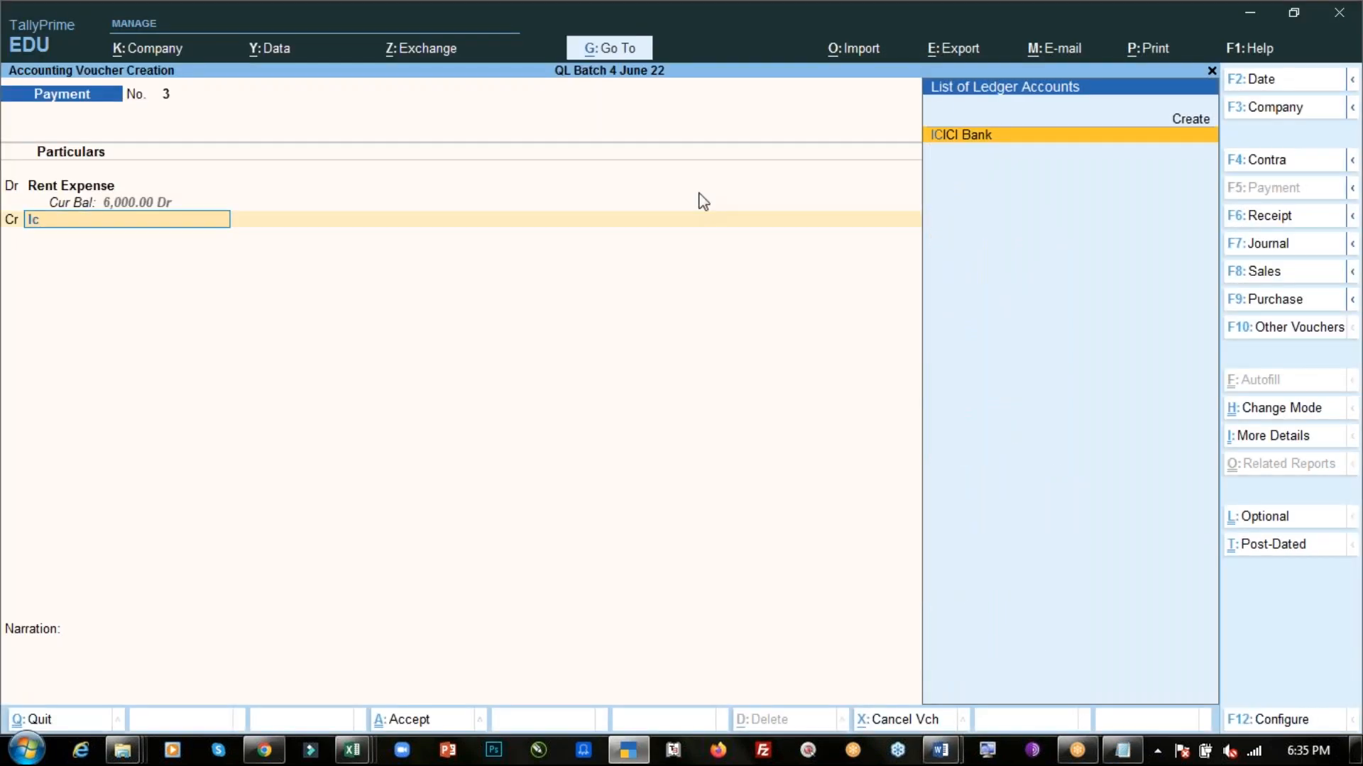
key("Return")
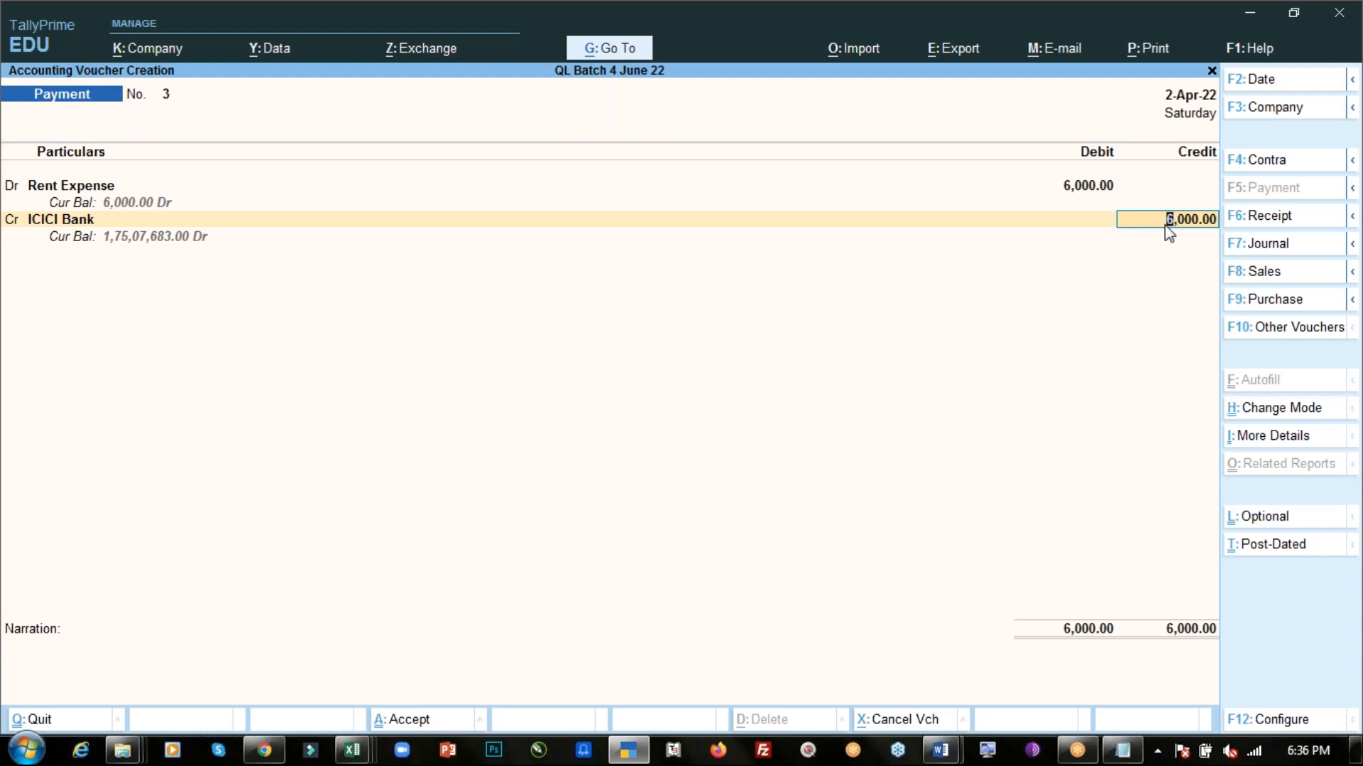
- Accept the 6,000 credit and allocate it as a Cheque, entering the instrument number with date 2-Apr-22
key("Return")
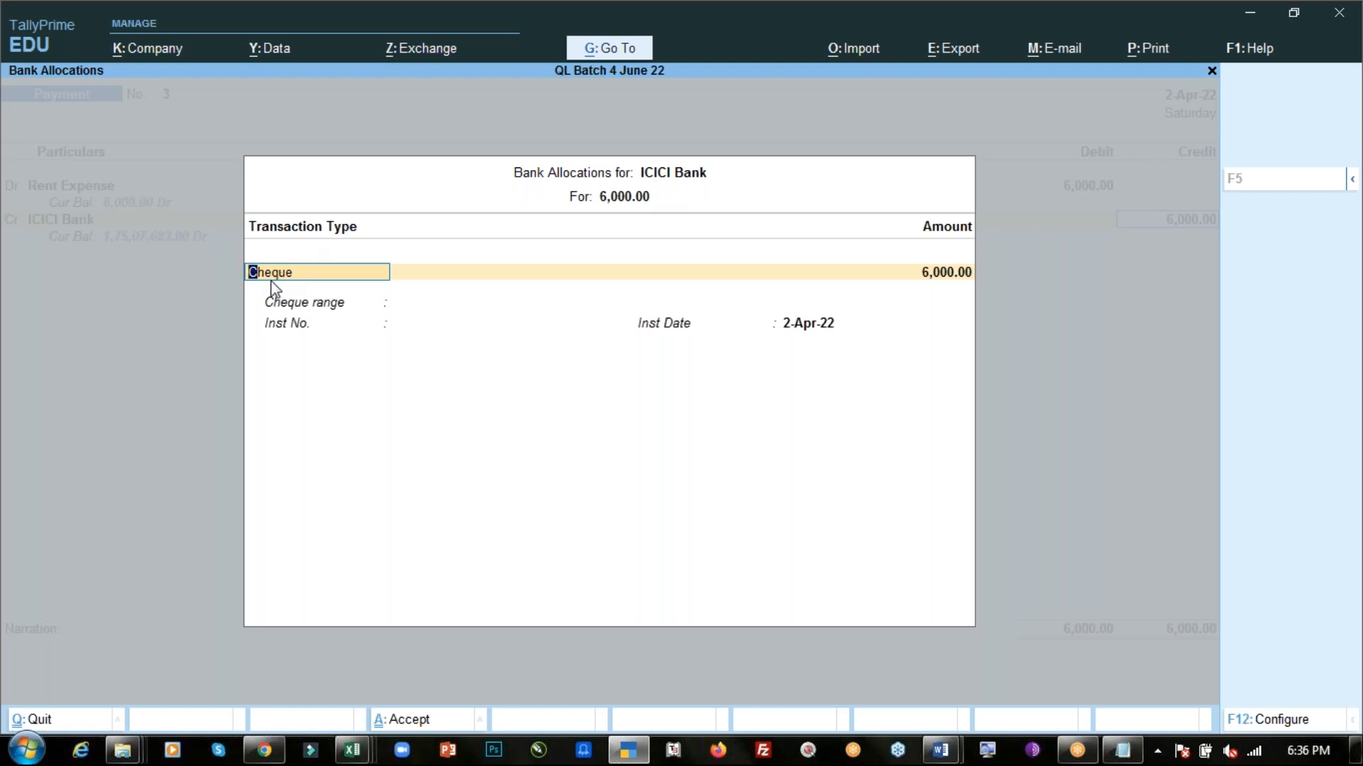
key("Return")
key("Return")
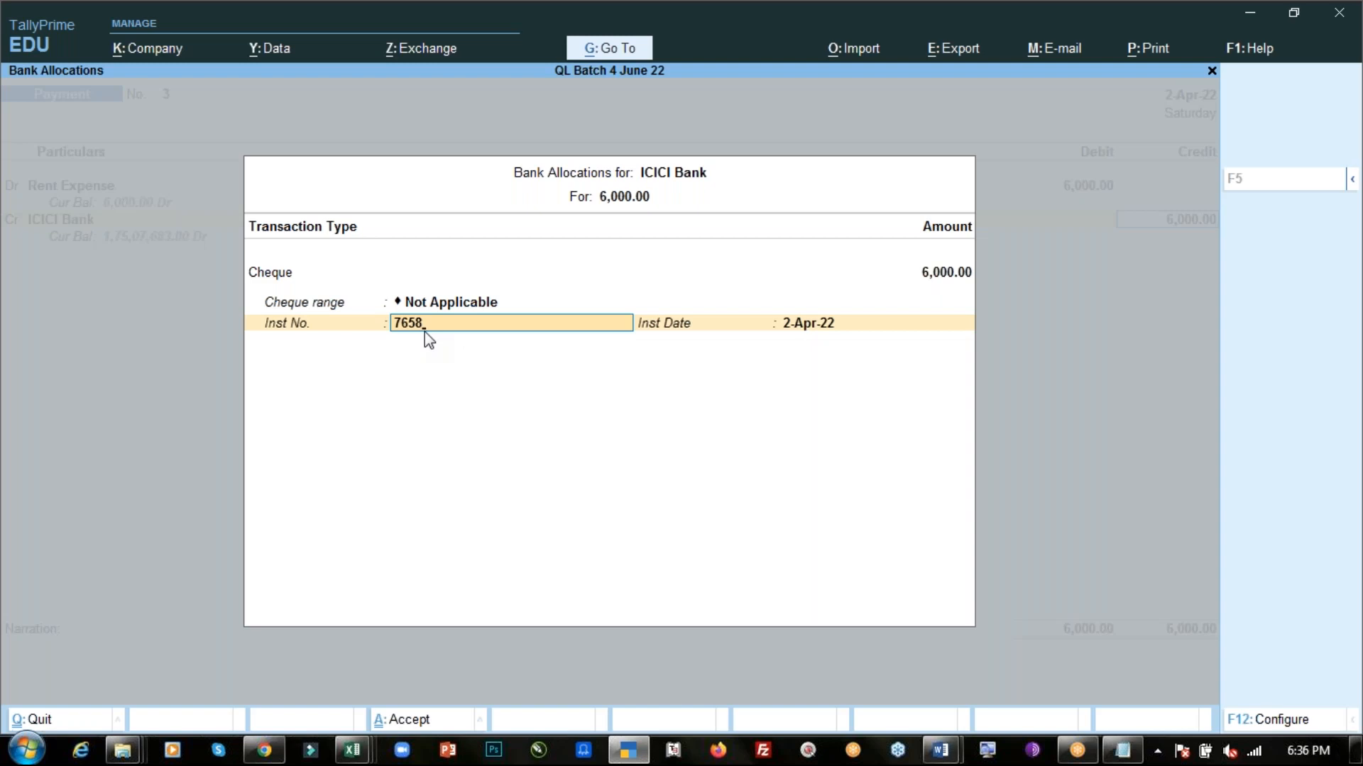
key("Return")
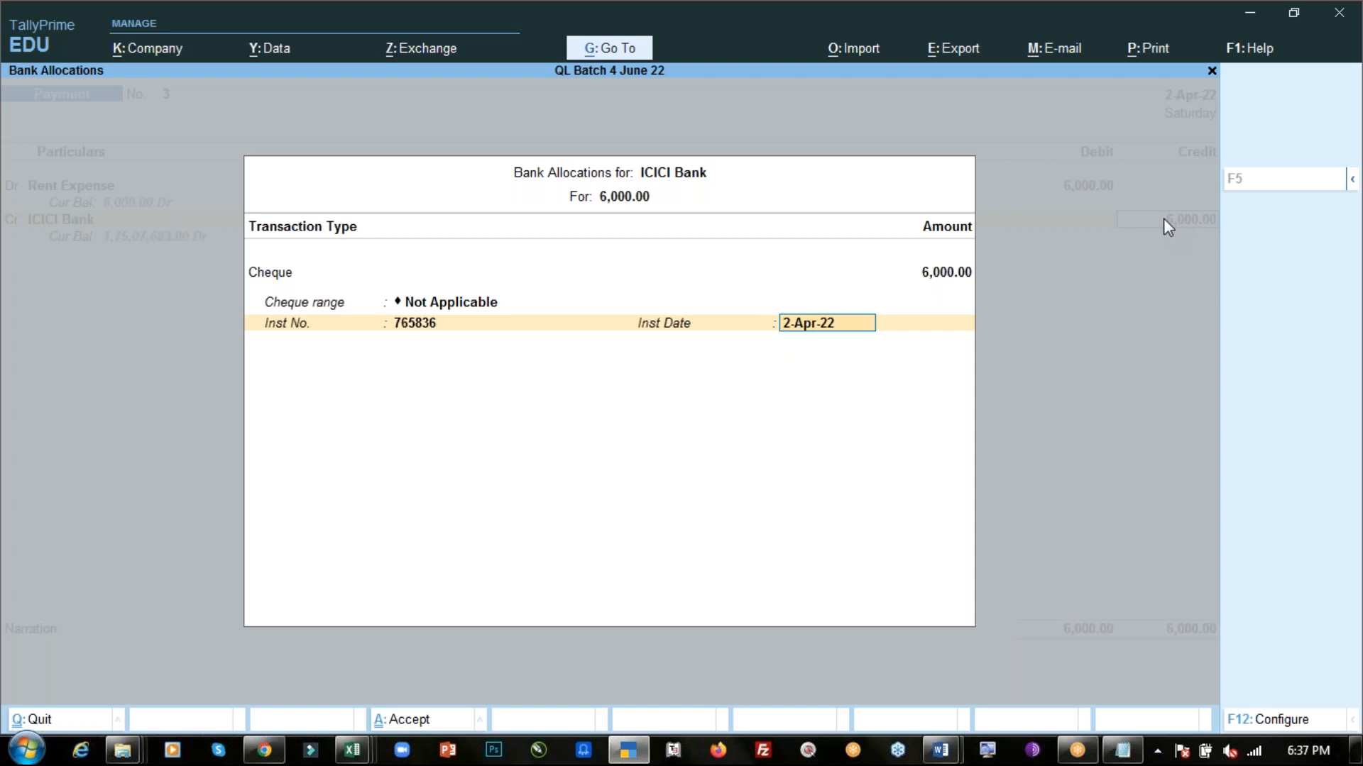
key("Return")
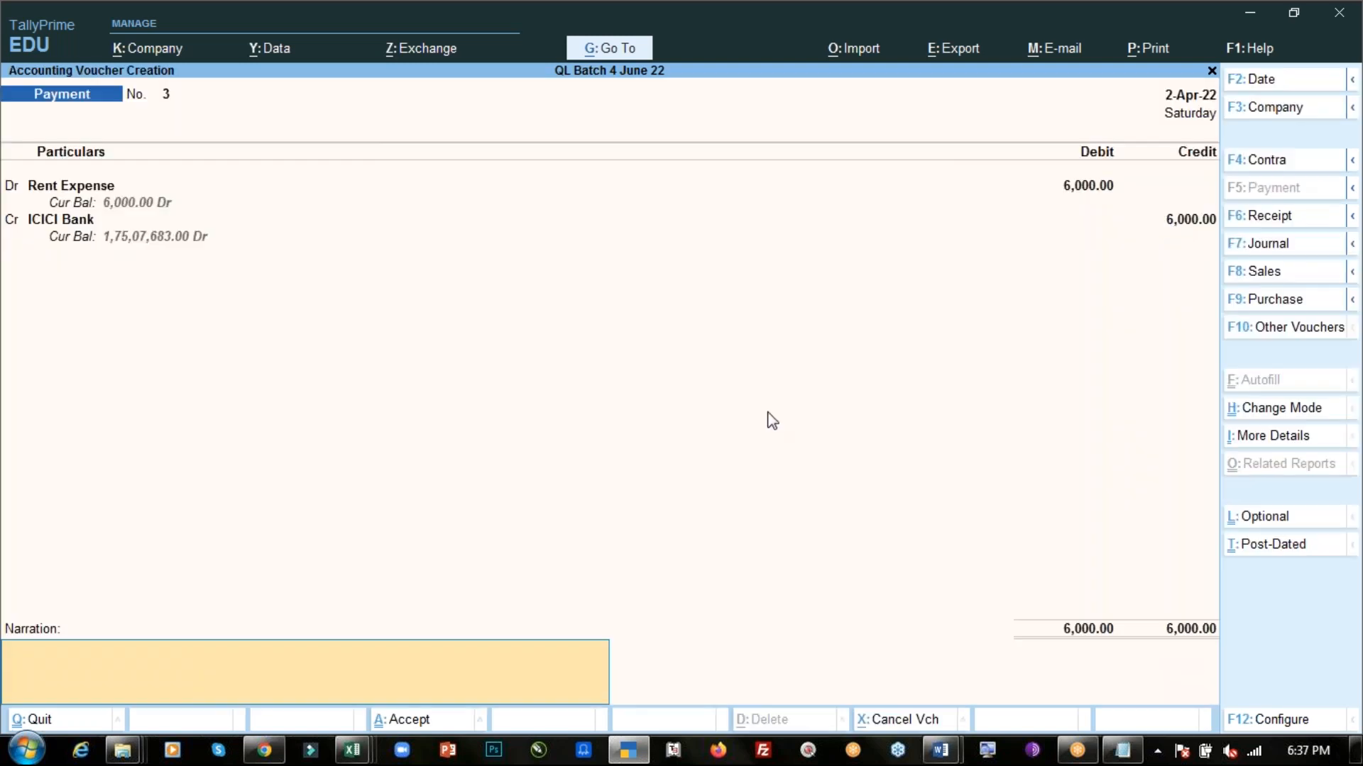
- Enter the narration "Being rent paid by cheque." and save the rent payment voucher
type("Being rent paid by cheque.")
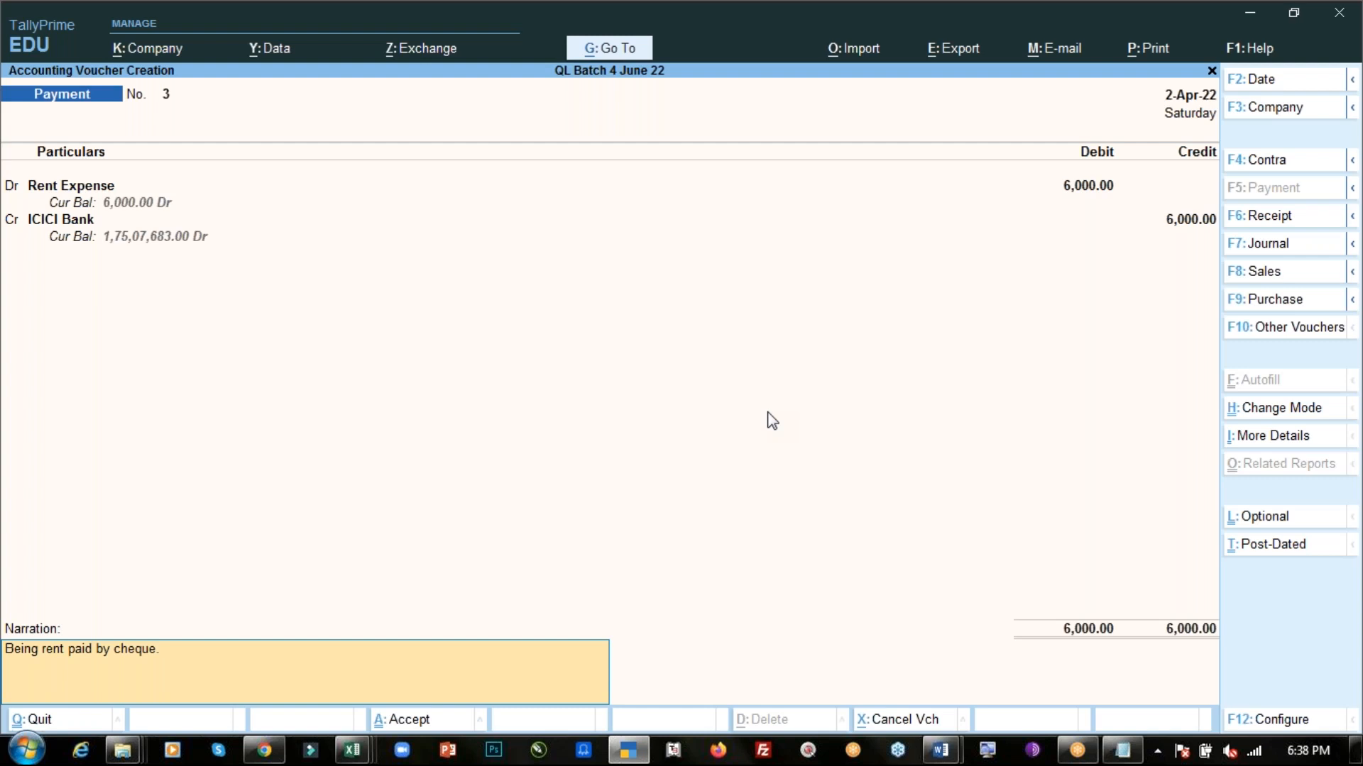
key("ctrl+a")
- Note in Notepad: "On 02.04 Travelling Expense of rs. 12,000 paid by cheque no." followed by the cheque number
key("alt+Tab")
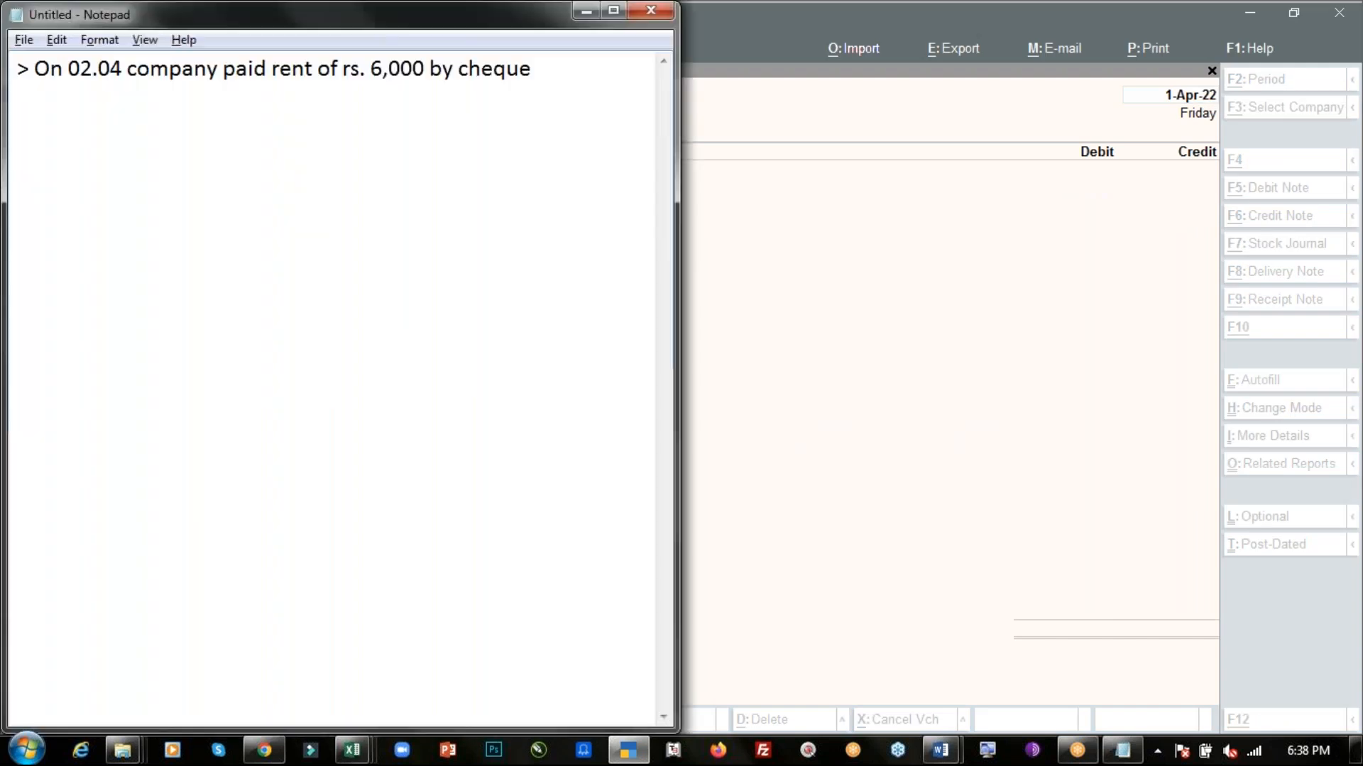
key("Return")
key("Return")
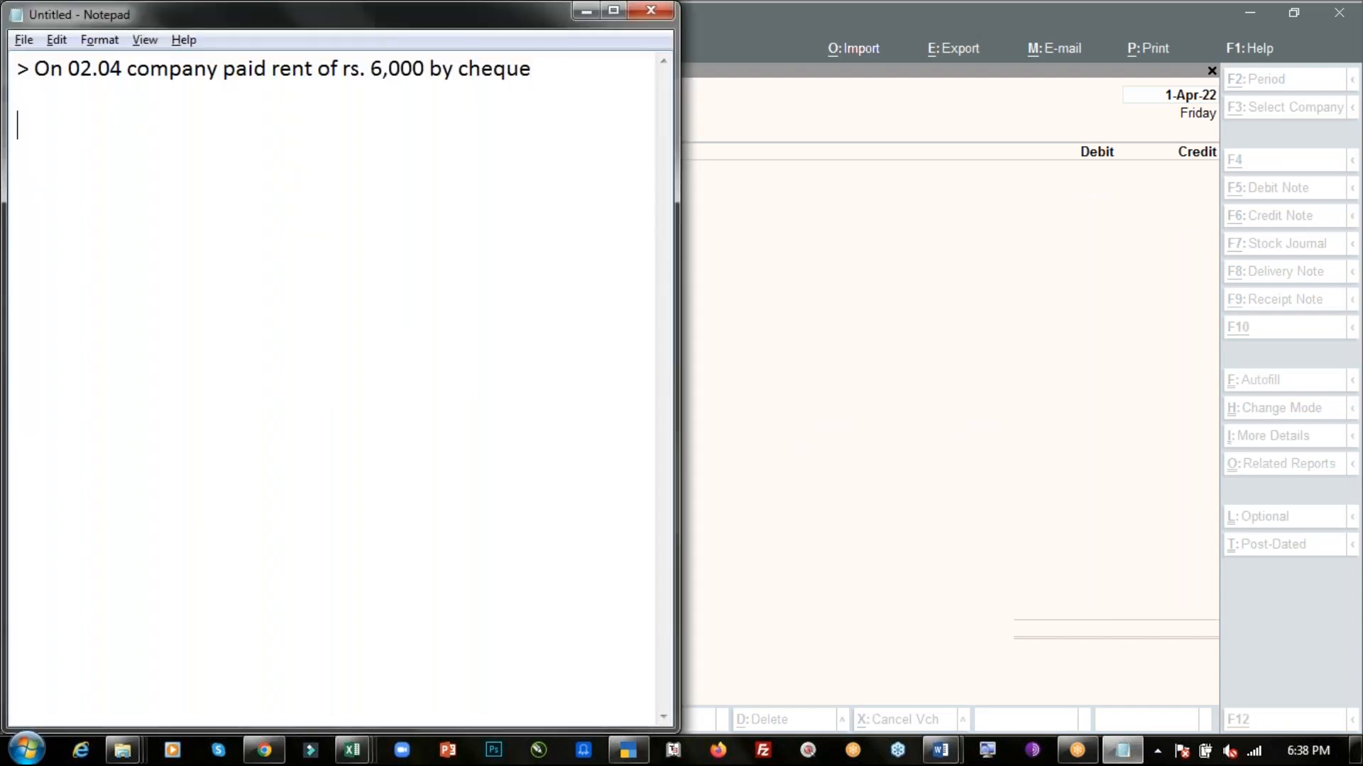
type("> On 02.04 ")
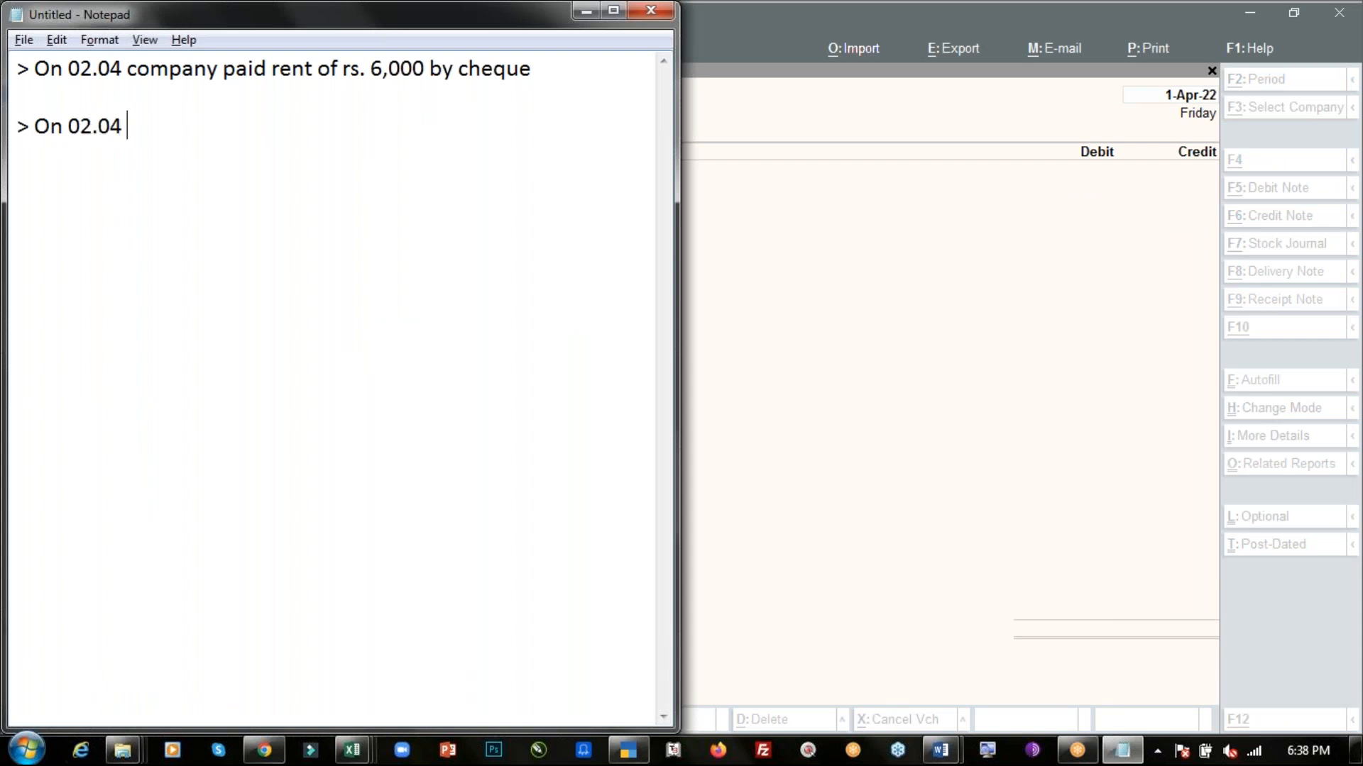
type("Travelling Exp")
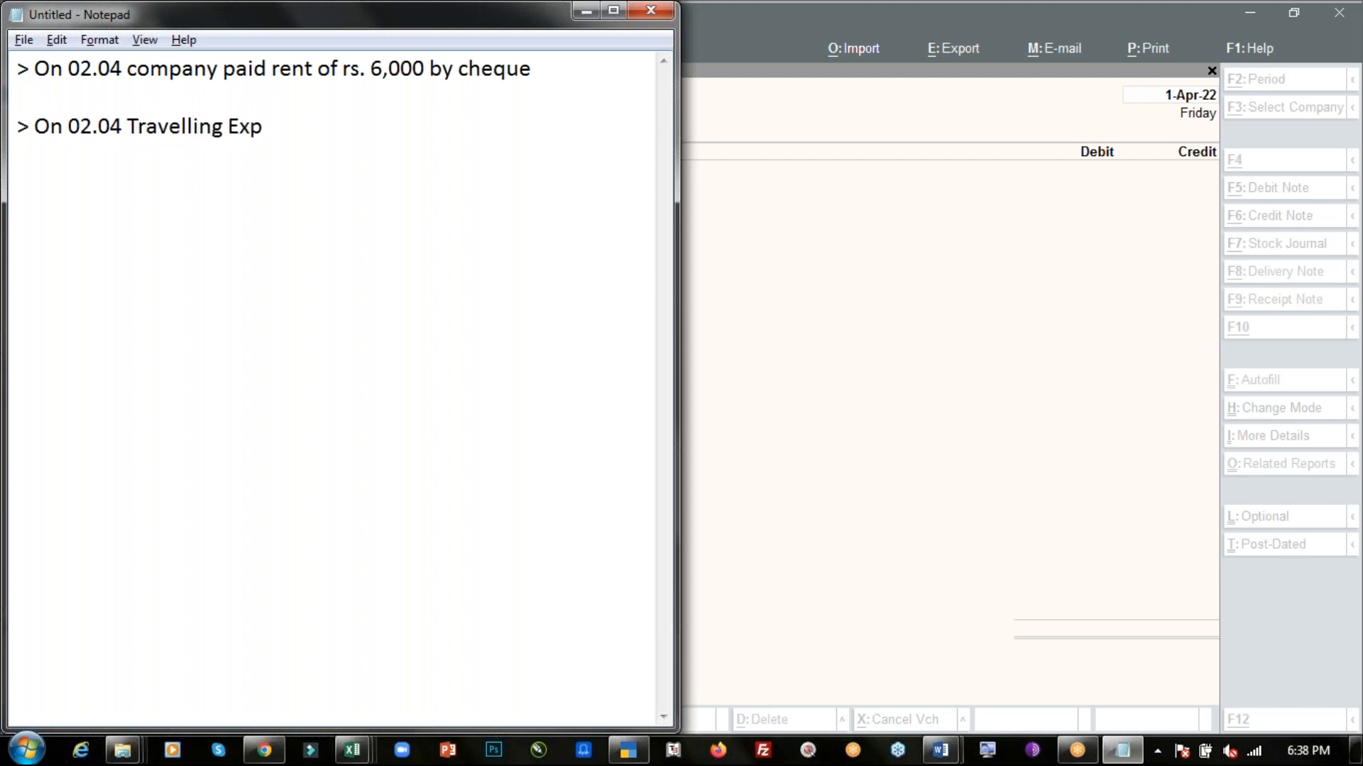
type("ense of rs. 12,")
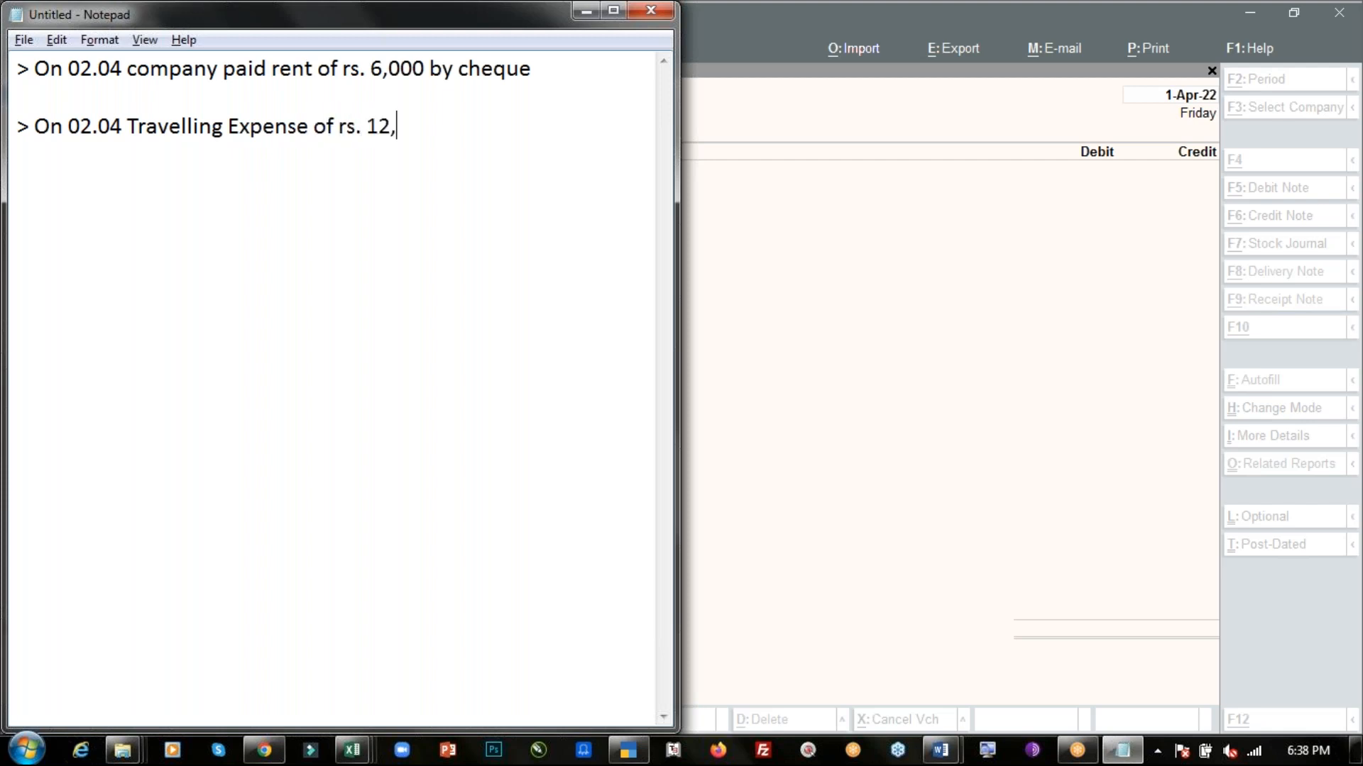
type("000 paid by")
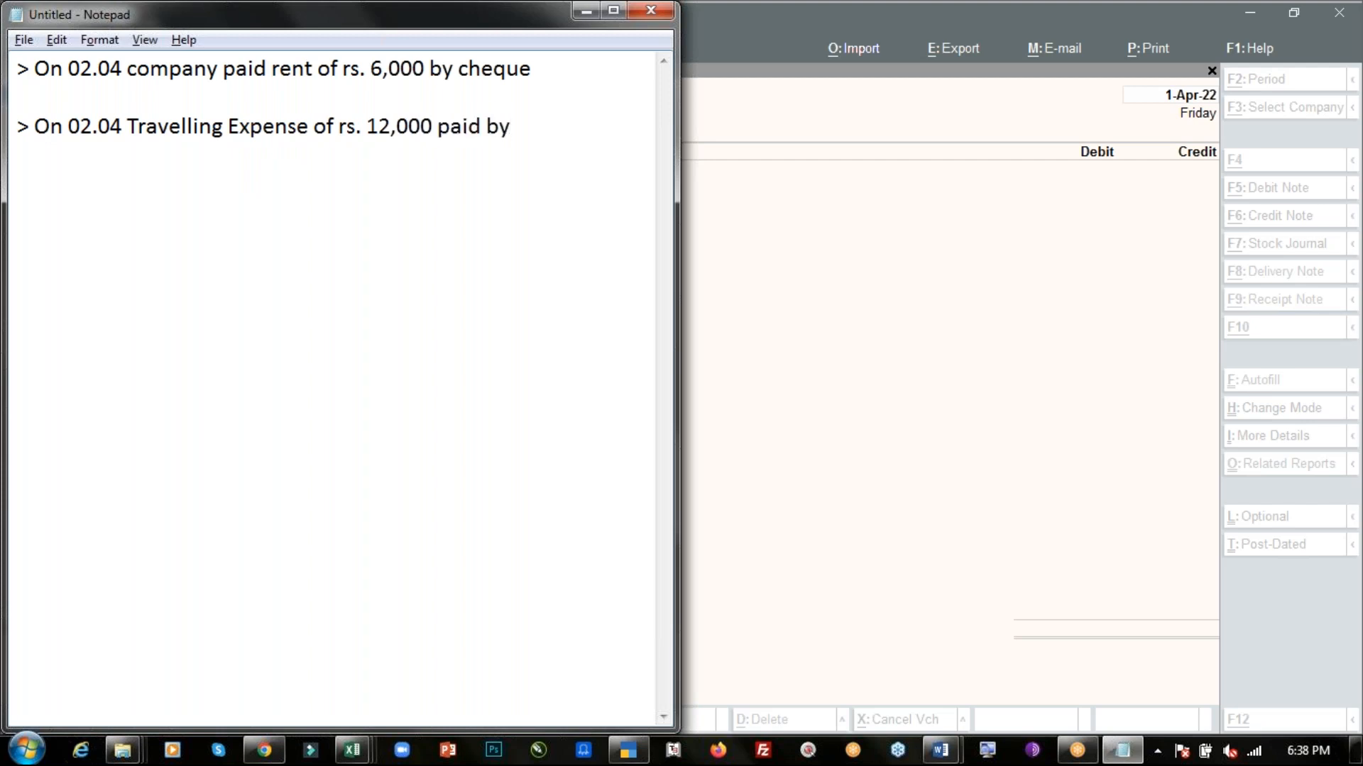
type(" cheque no.")
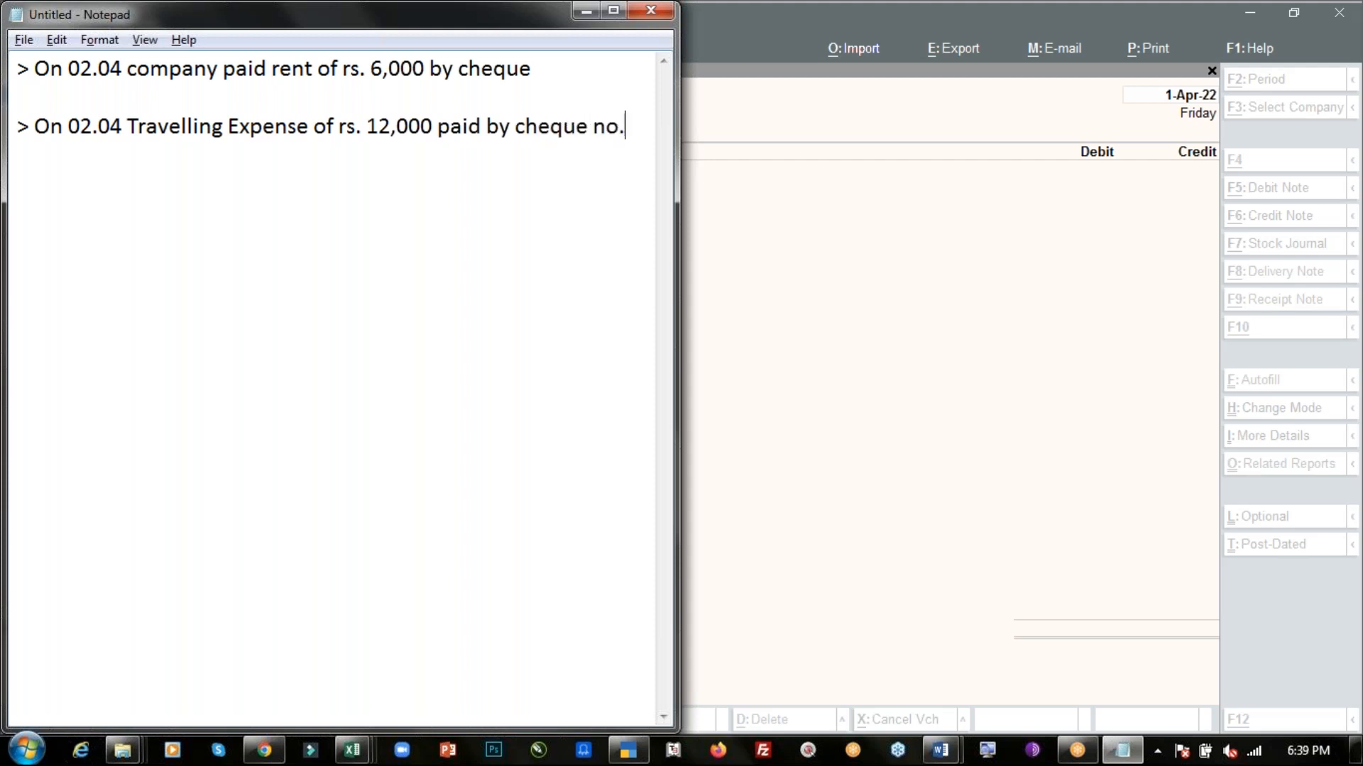
type(" 234876")
- Set the new payment voucher's date to 2-Apr-22
left_click(767, 105)
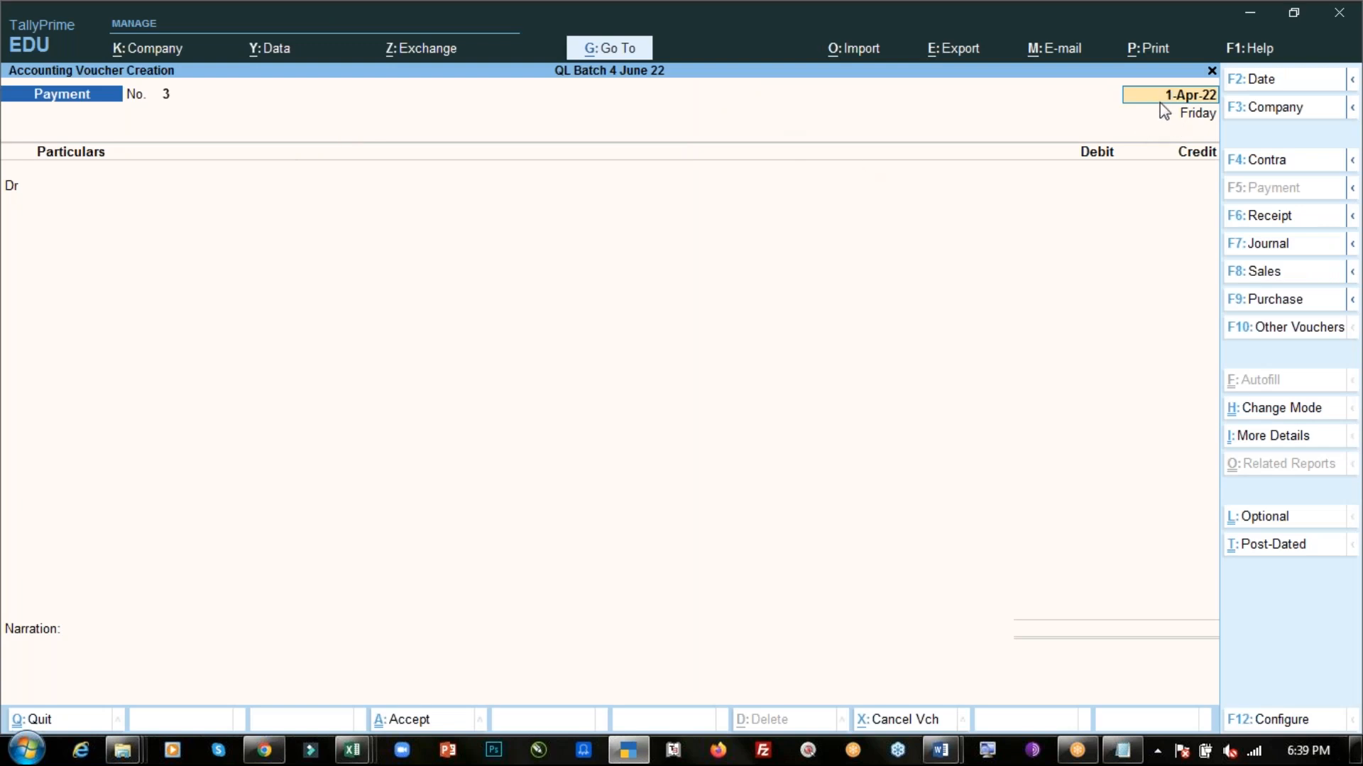
type("2.4")
key("Return")
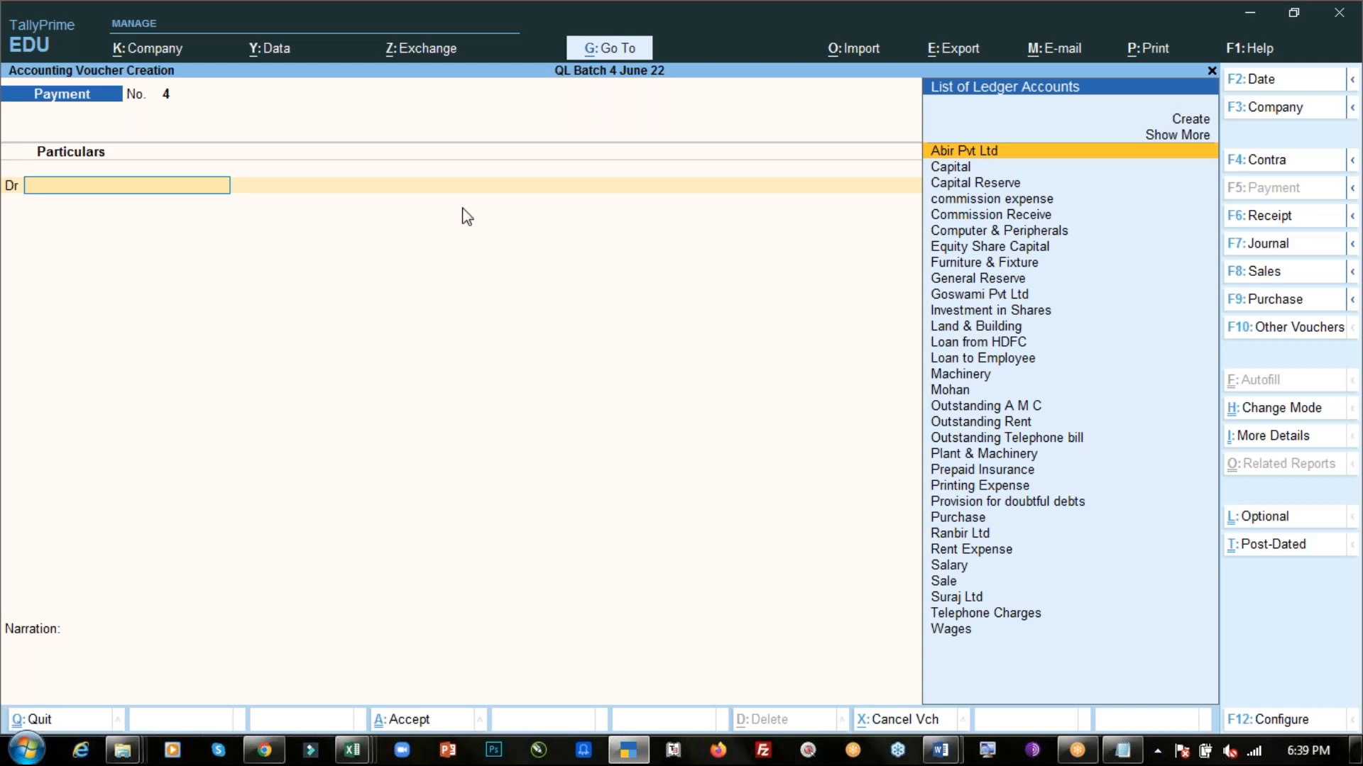
- Create a Travelling Expense ledger under Indirect Expenses from the debit line, copying its name from the Notepad note
type("T")
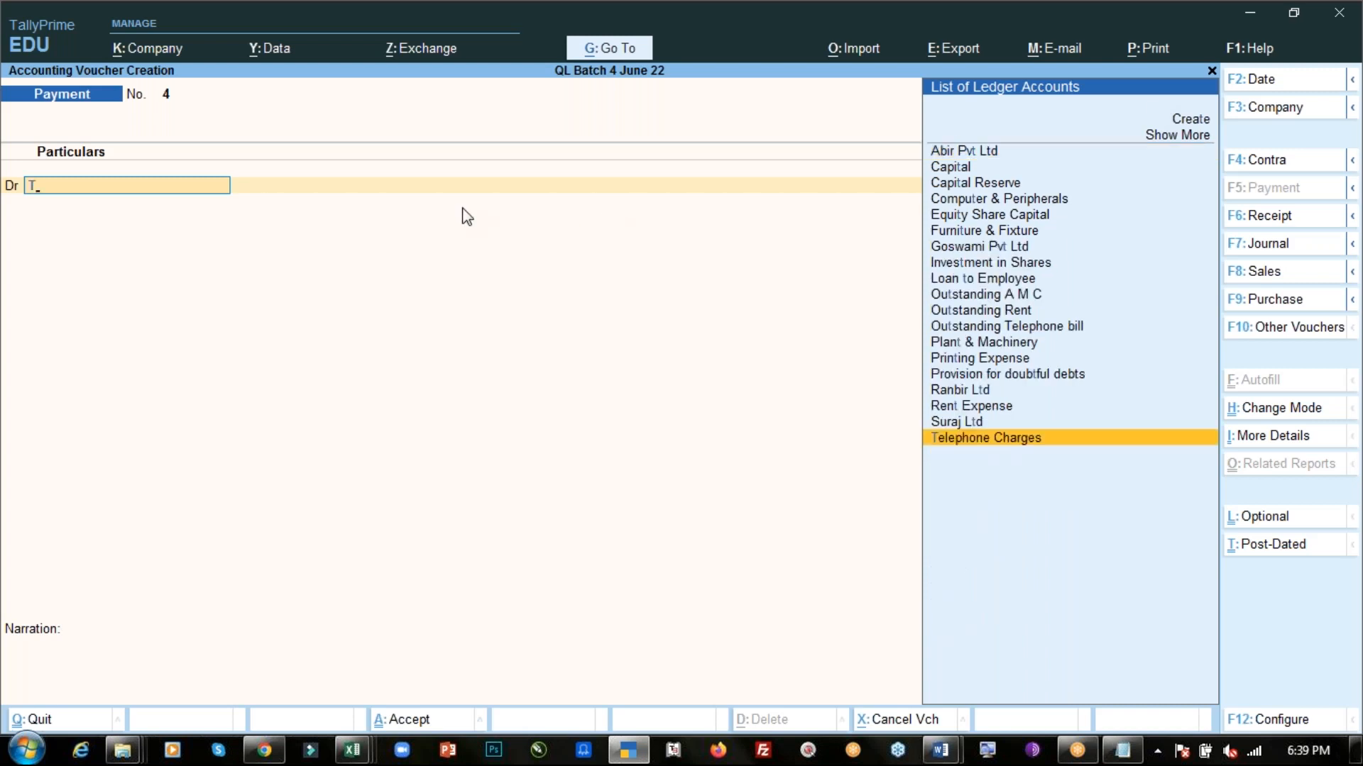
type("r")
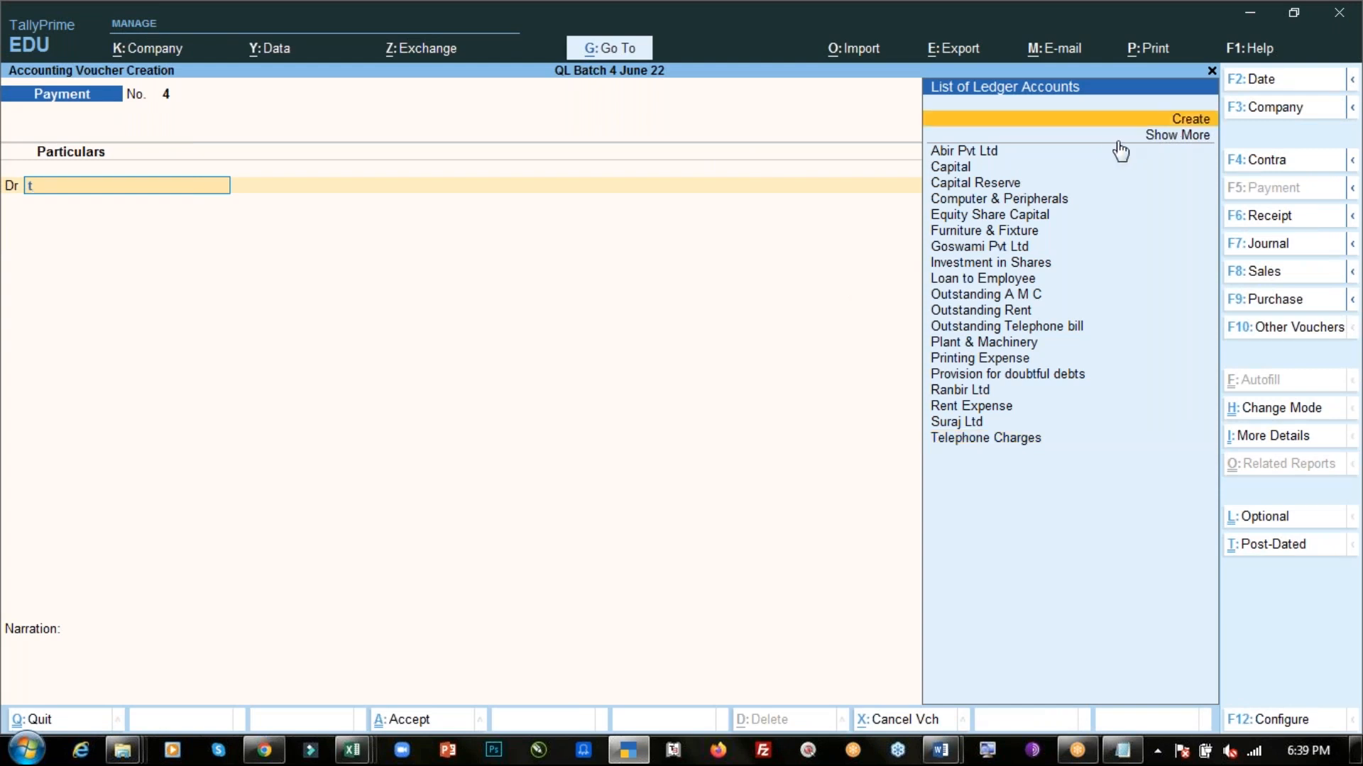
key("Return")
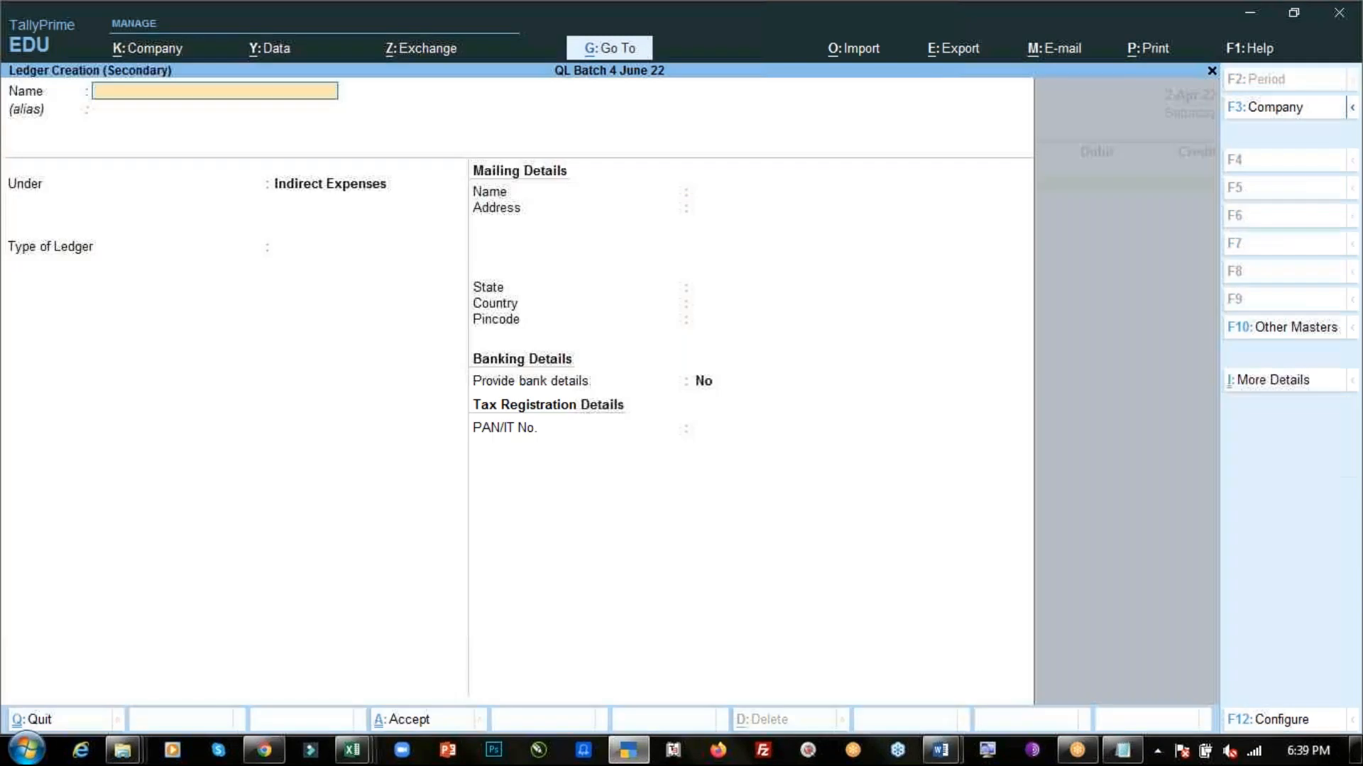
key("alt+Tab")
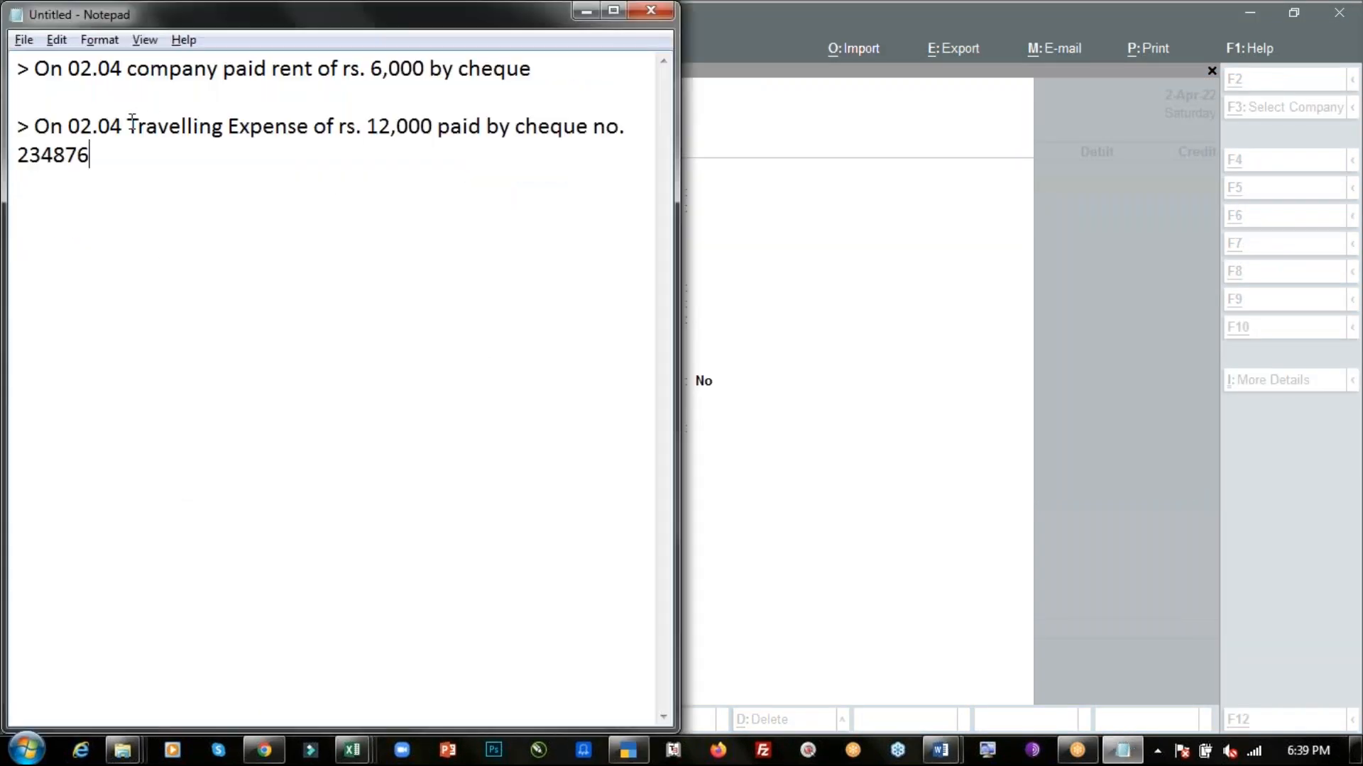
left_click_drag(253, 129, 309, 127)
left_click(129, 127)
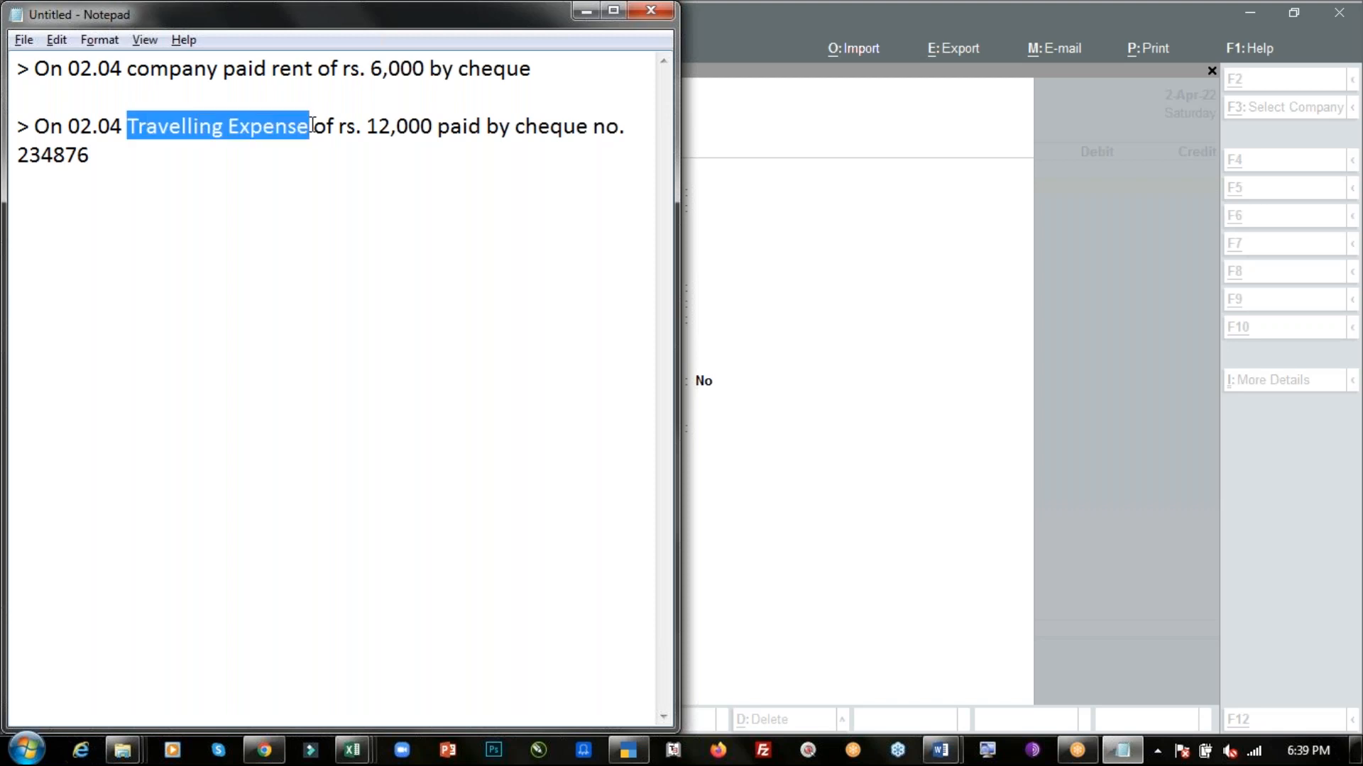
key("ctrl+c")
key("alt+Tab")
key("ctrl+alt+v")
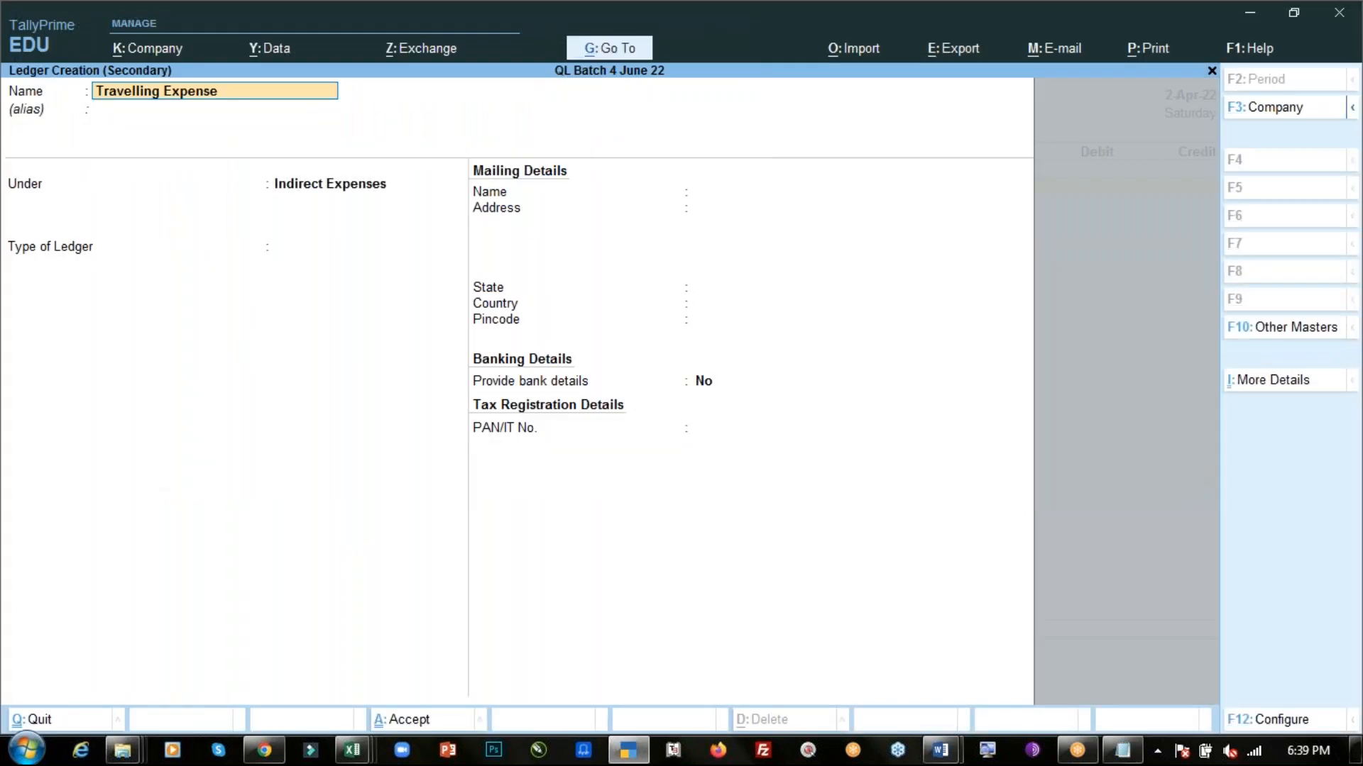
key("Return")
key("Return")
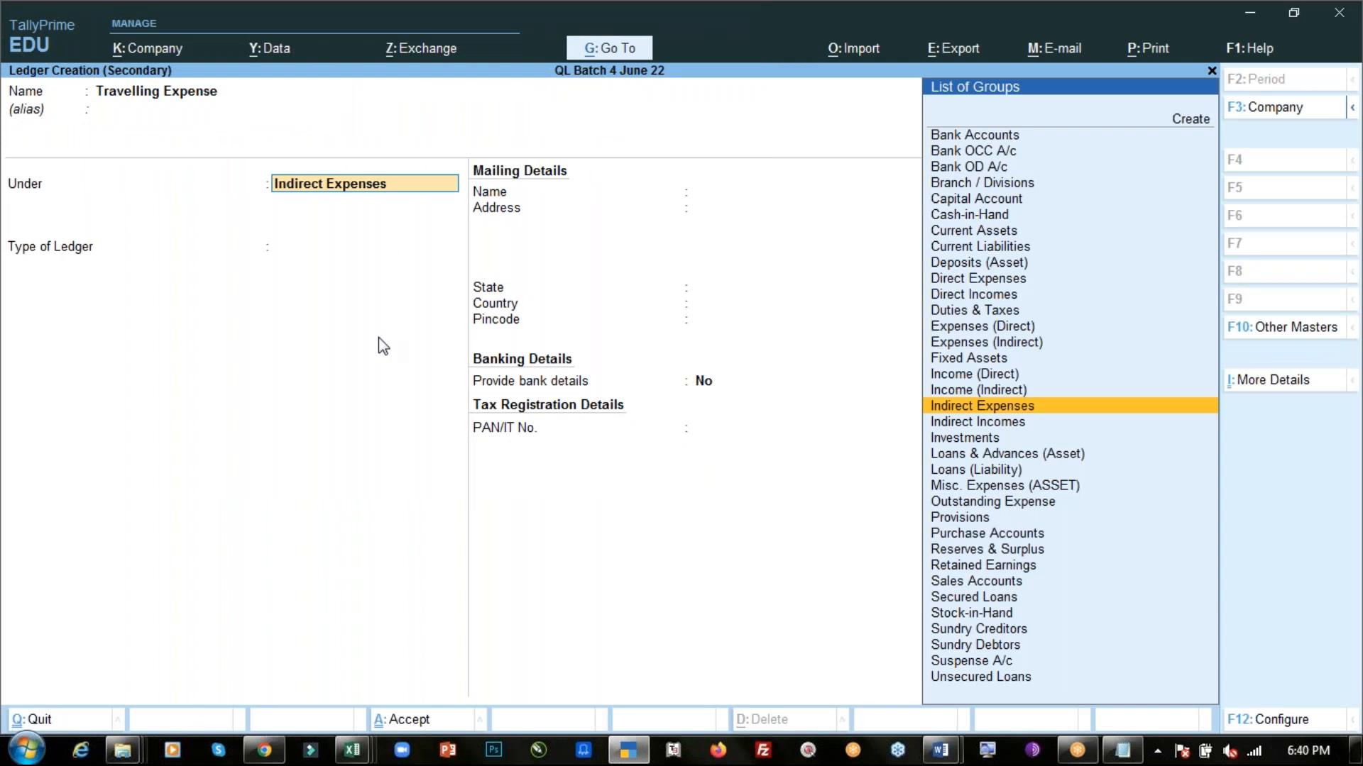
key("Return")
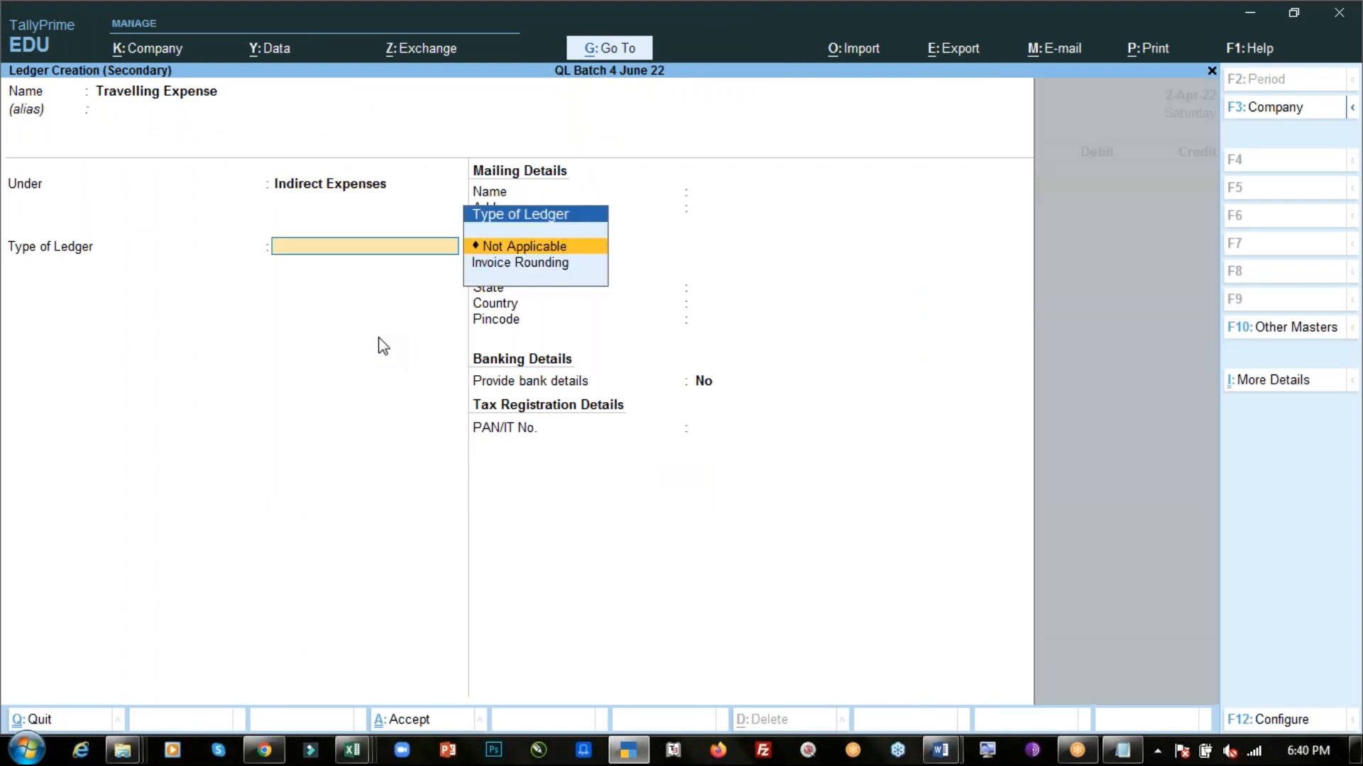
key("Return")
key("ctrl")
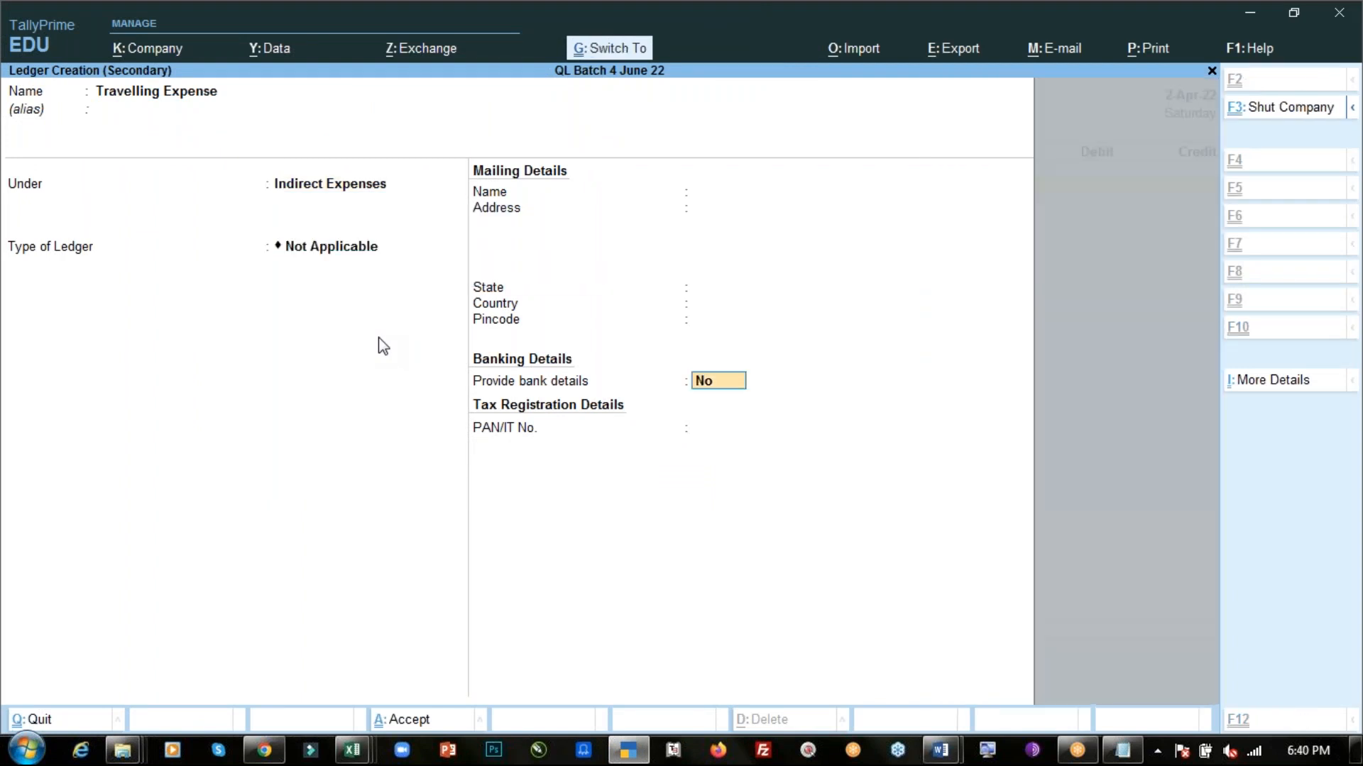
key("ctrl+a")
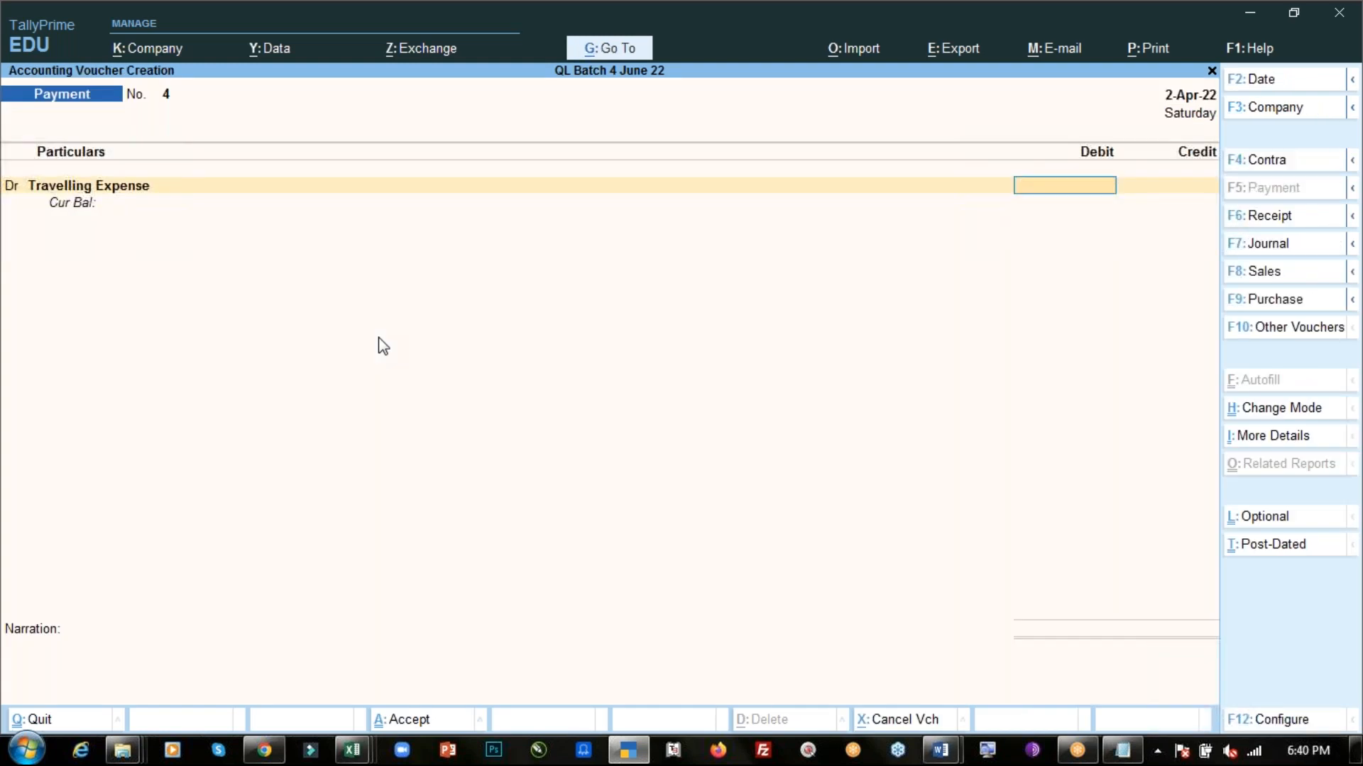
- Debit the Travelling Expense ledger with 12,000 in the payment voucher
type("12000")
key("Return")
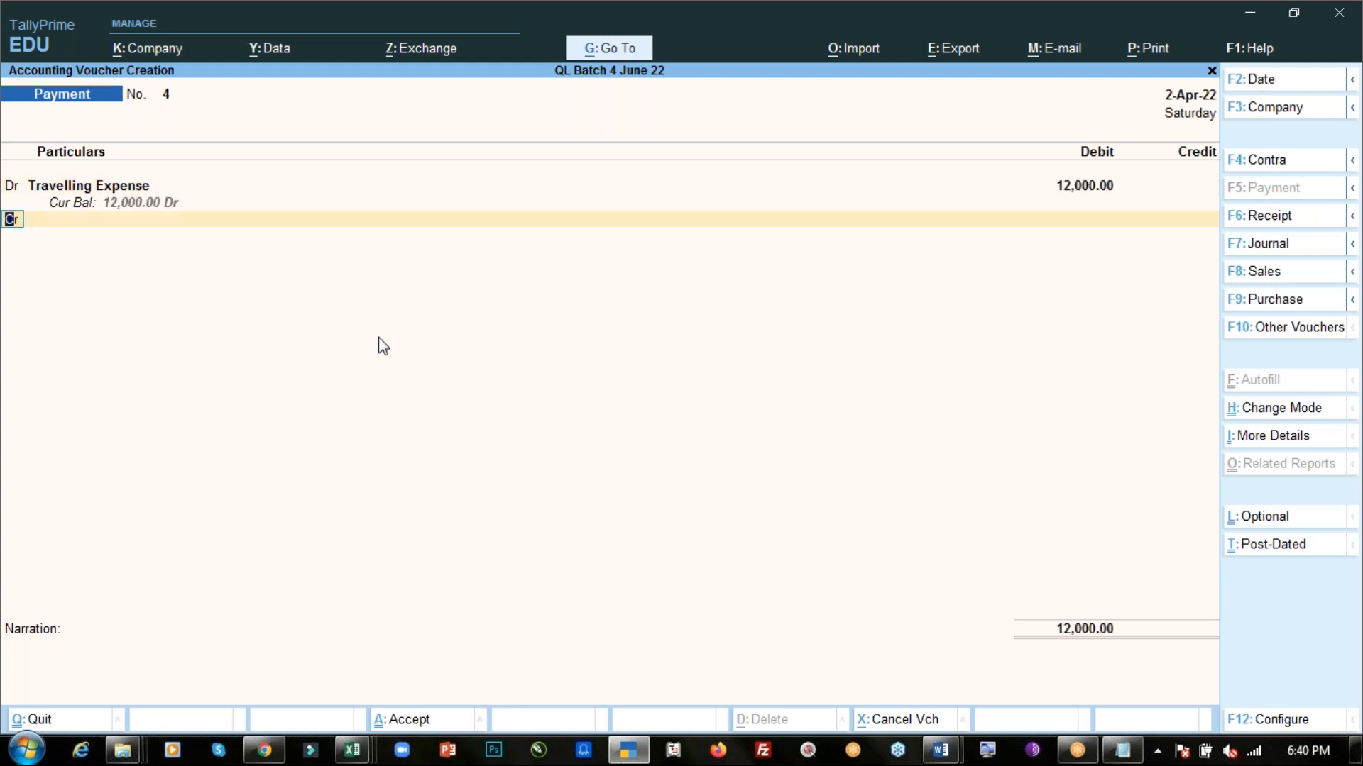
- Credit the ICICI Bank ledger on the second line of the voucher
key("Return")
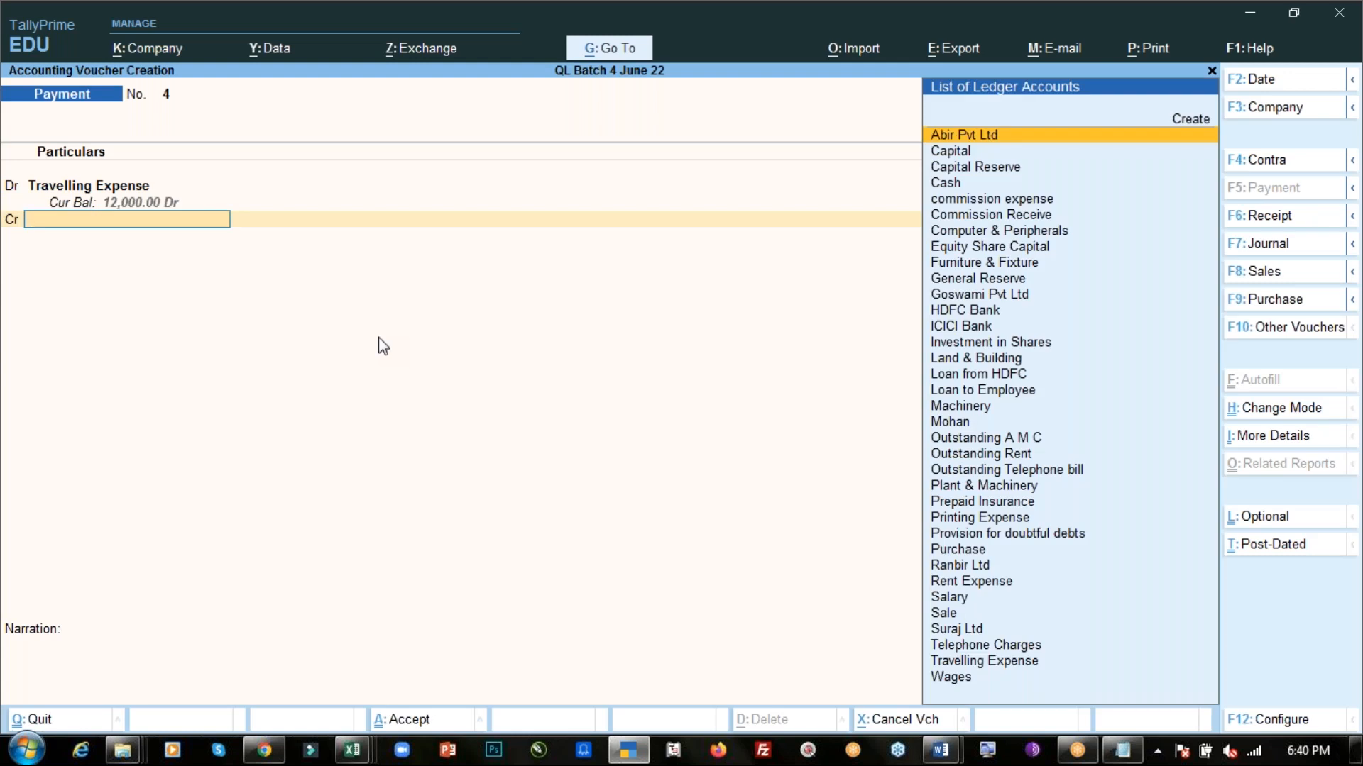
type("ic")
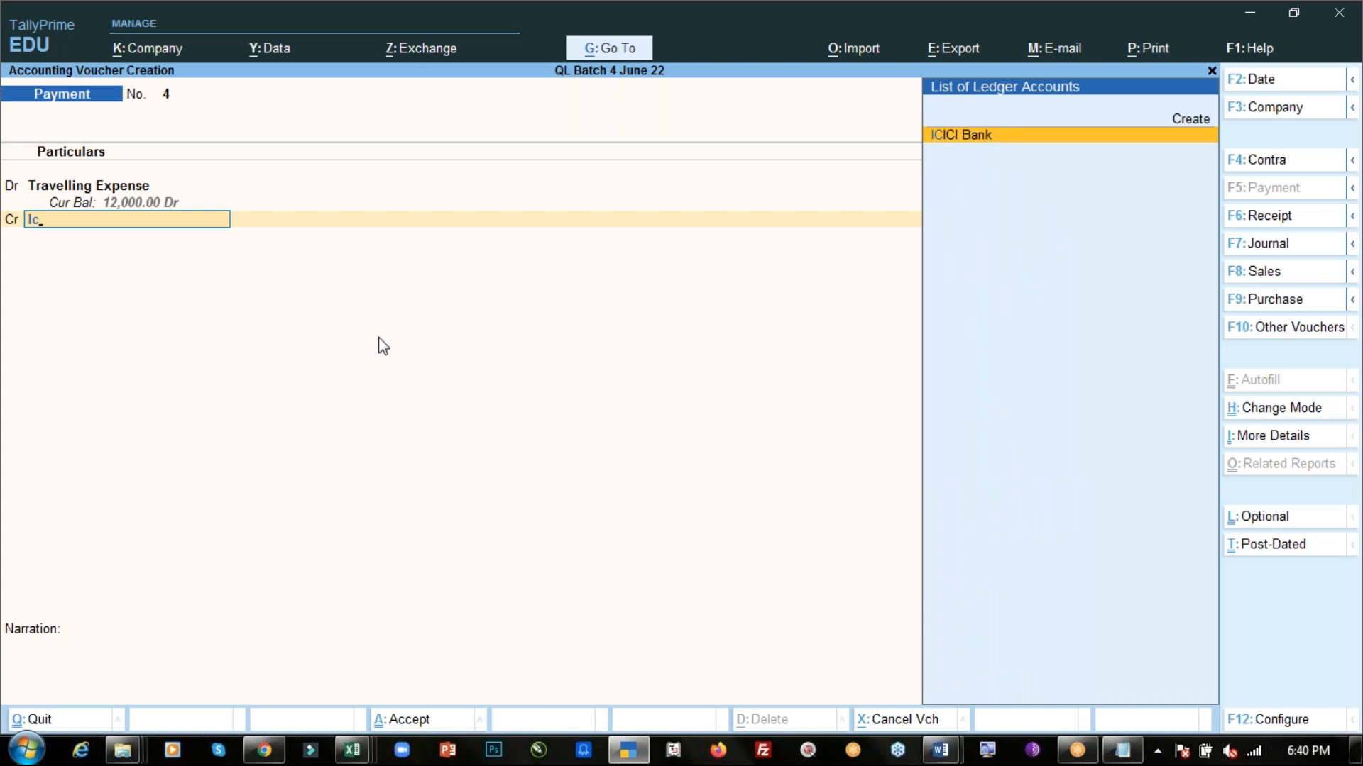
key("Return")
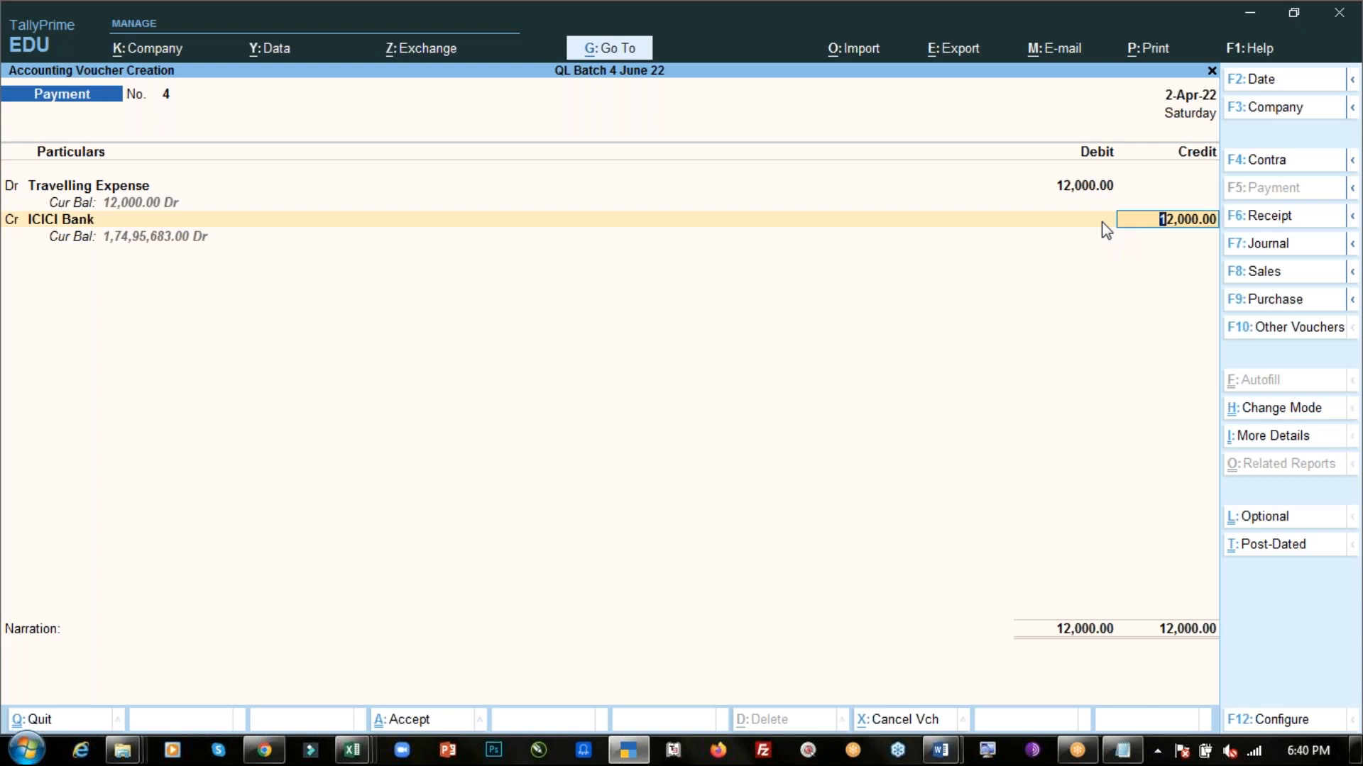
- Accept the 12,000 credit and allocate it as a Cheque, pasting the instrument number from Notepad with date 2-Apr-22
key("Return")
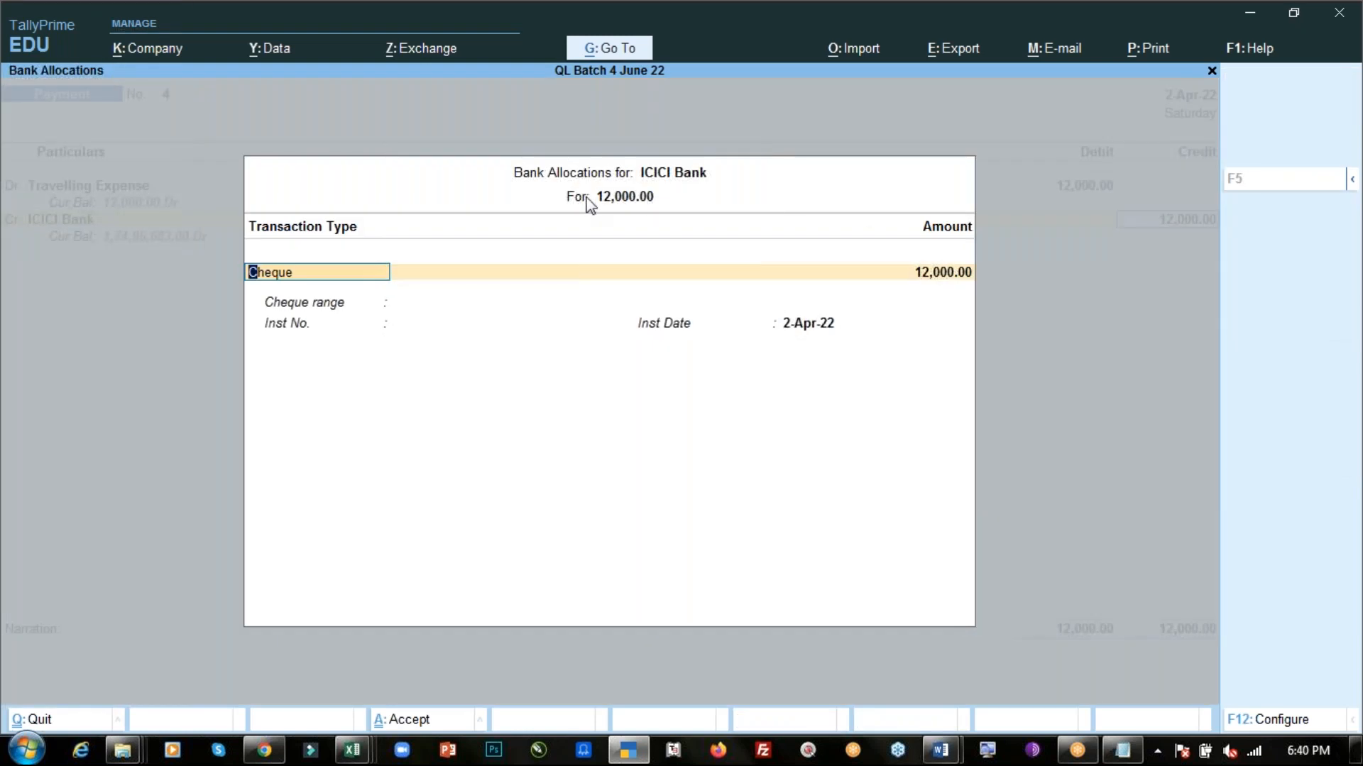
key("Return")
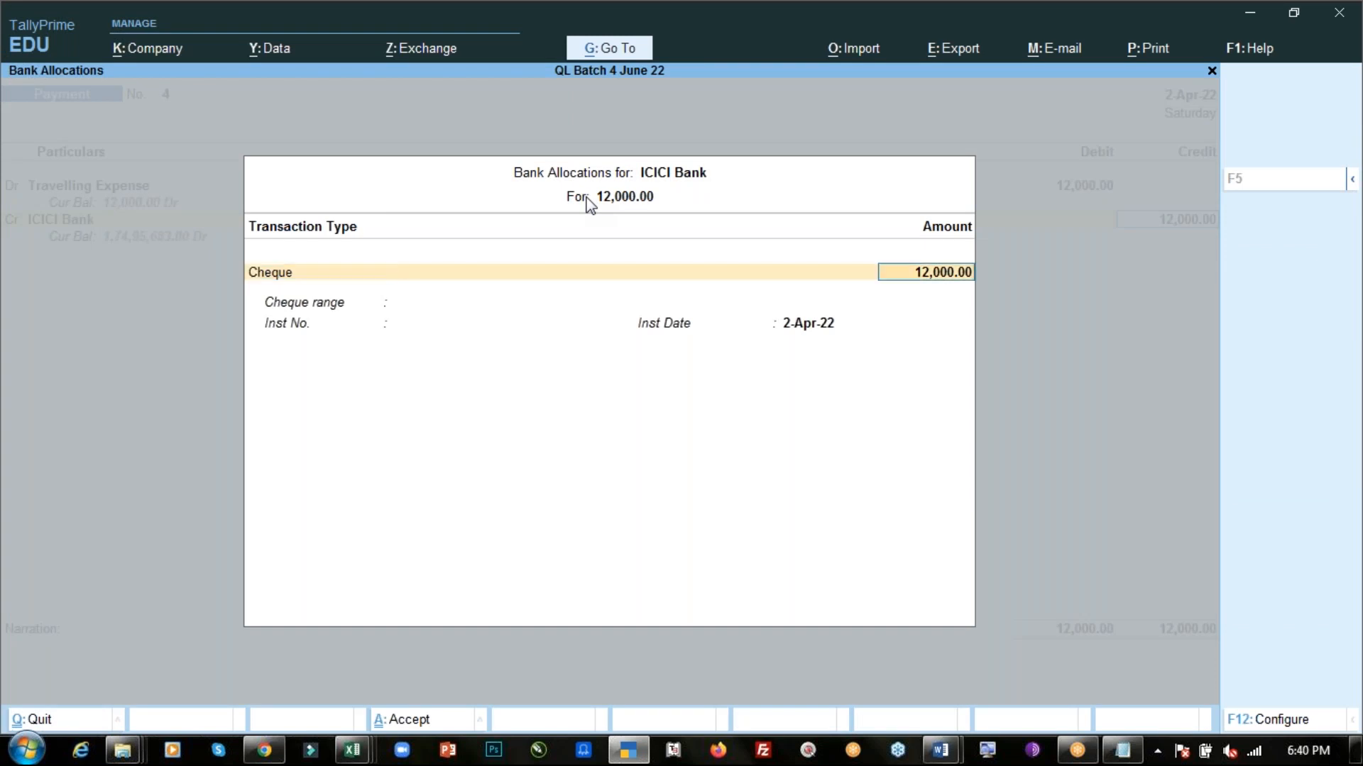
key("Return")
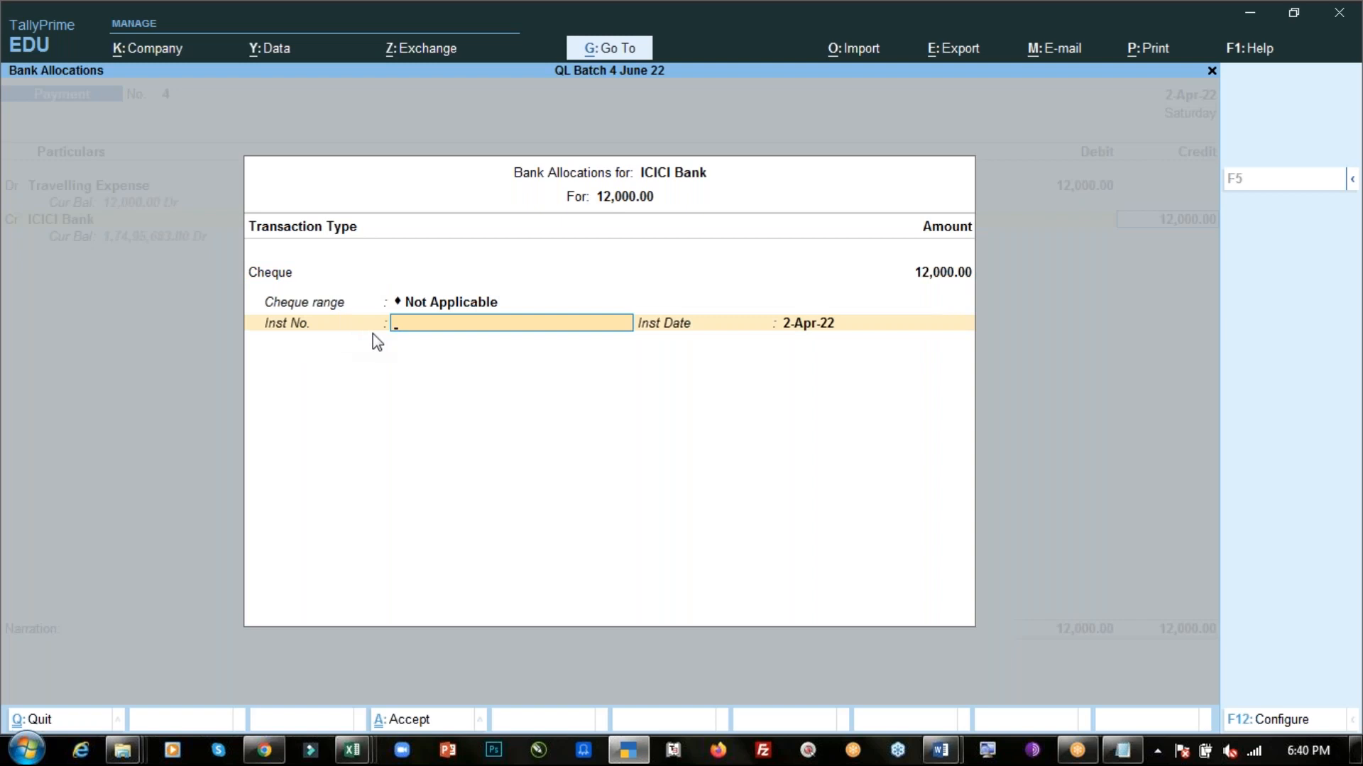
key("alt+Tab")
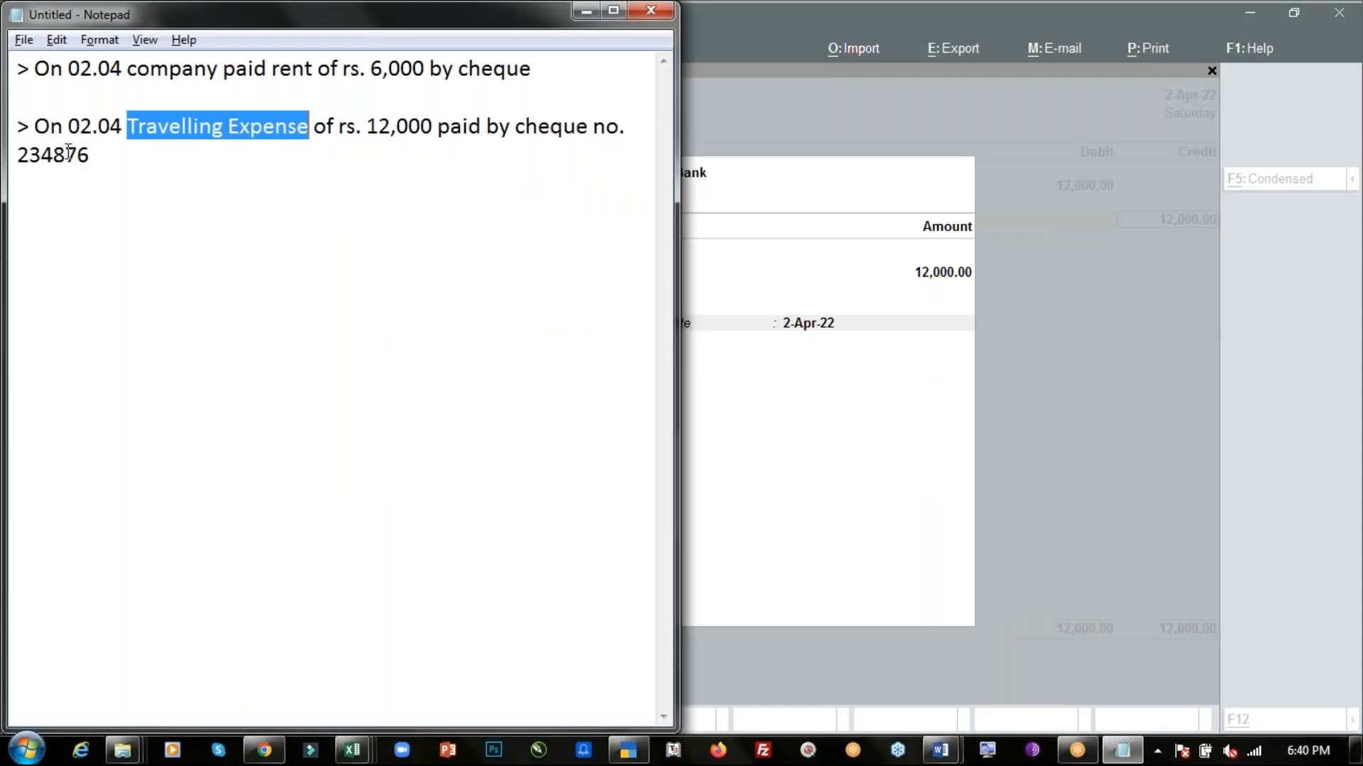
double_click(64, 154)
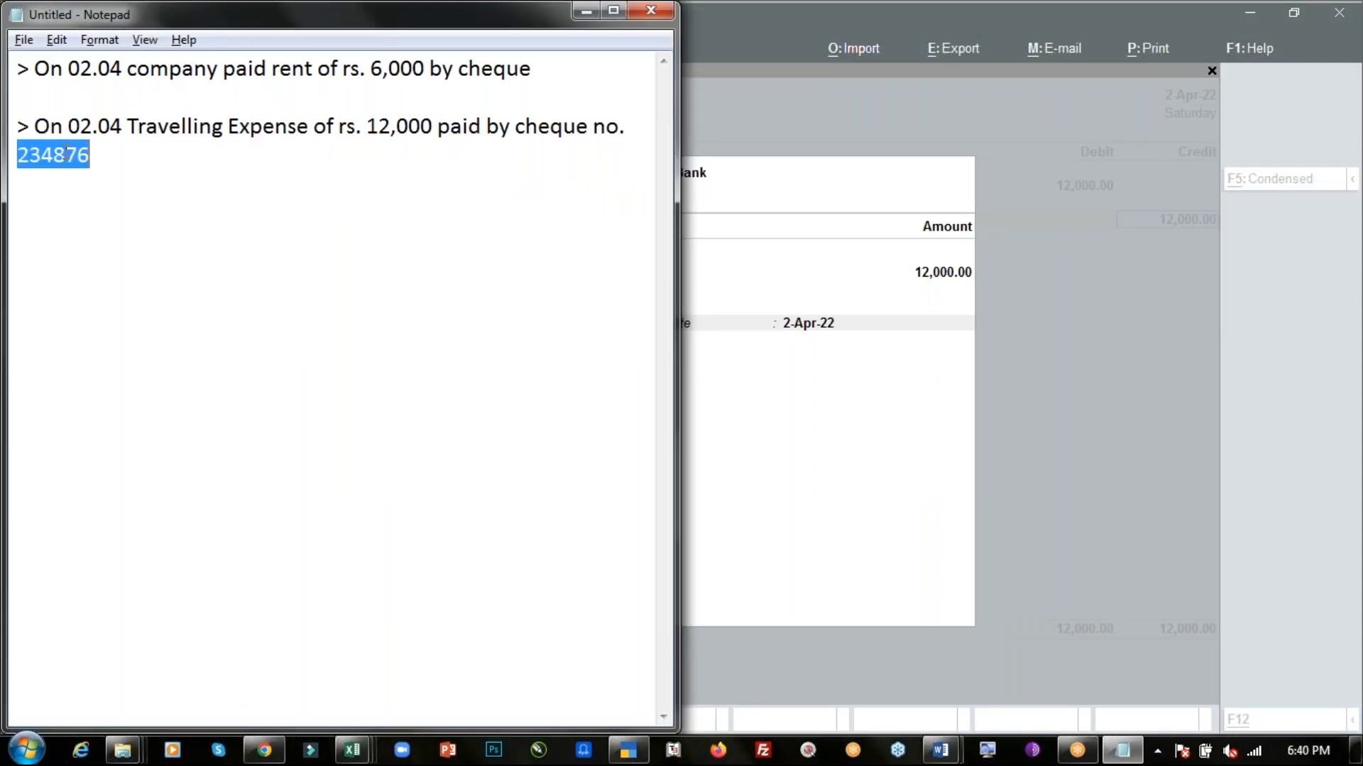
key("ctrl+c")
key("alt+Tab")
key("ctrl+alt+v")
key("Return")
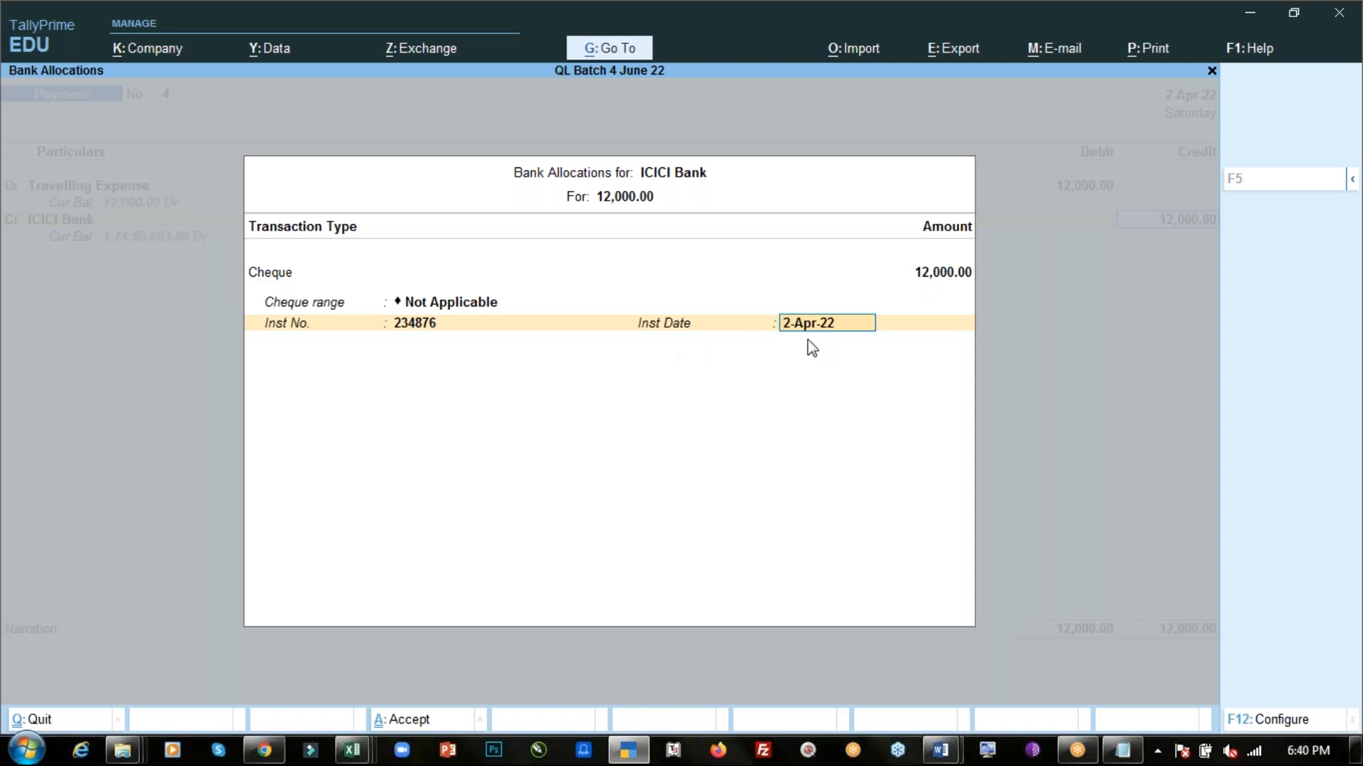
key("Return")
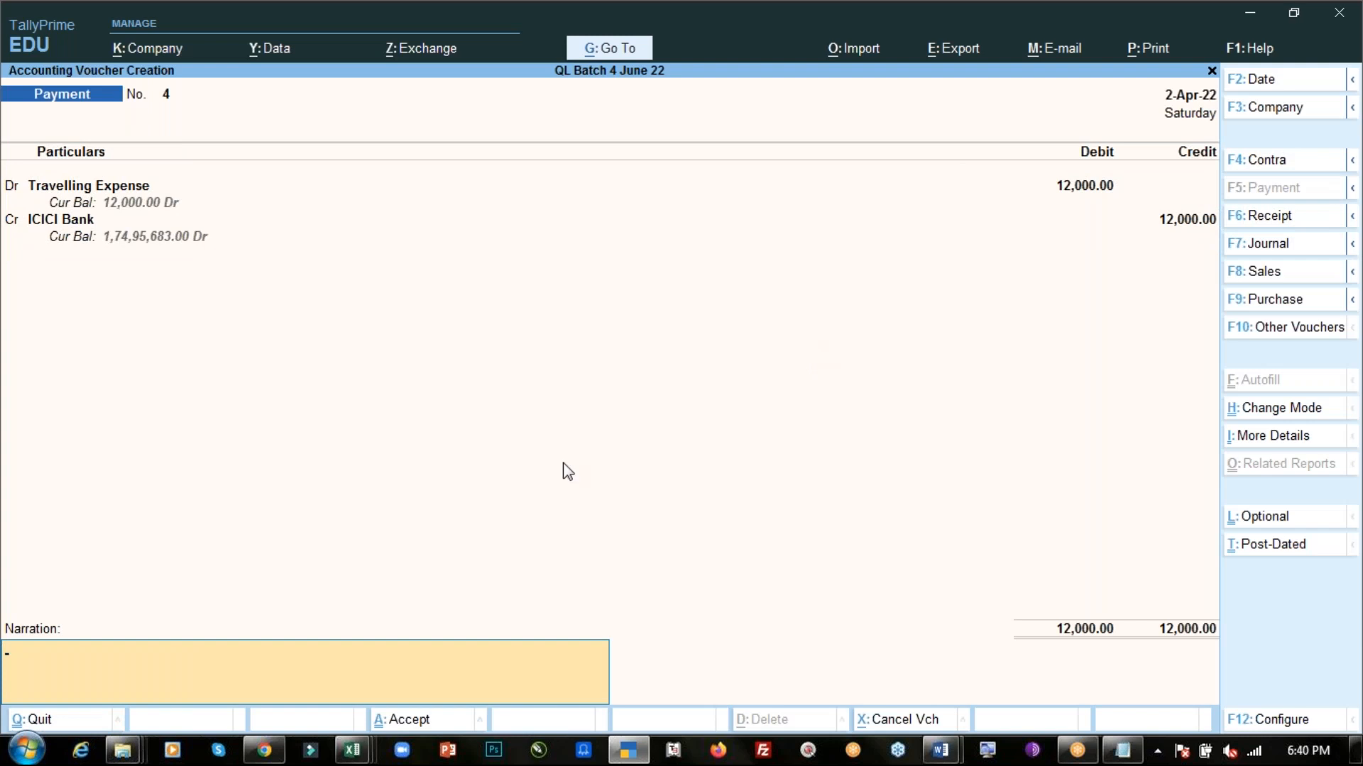
- Enter the narration "Being trav exp paid." and save the travelling expense payment voucher
type("Being")
key("ctrl+v")
key("BackSpace")
key("BackSpace")
key("BackSpace")
key("BackSpace")
key("BackSpace")
type("trav exp paid")
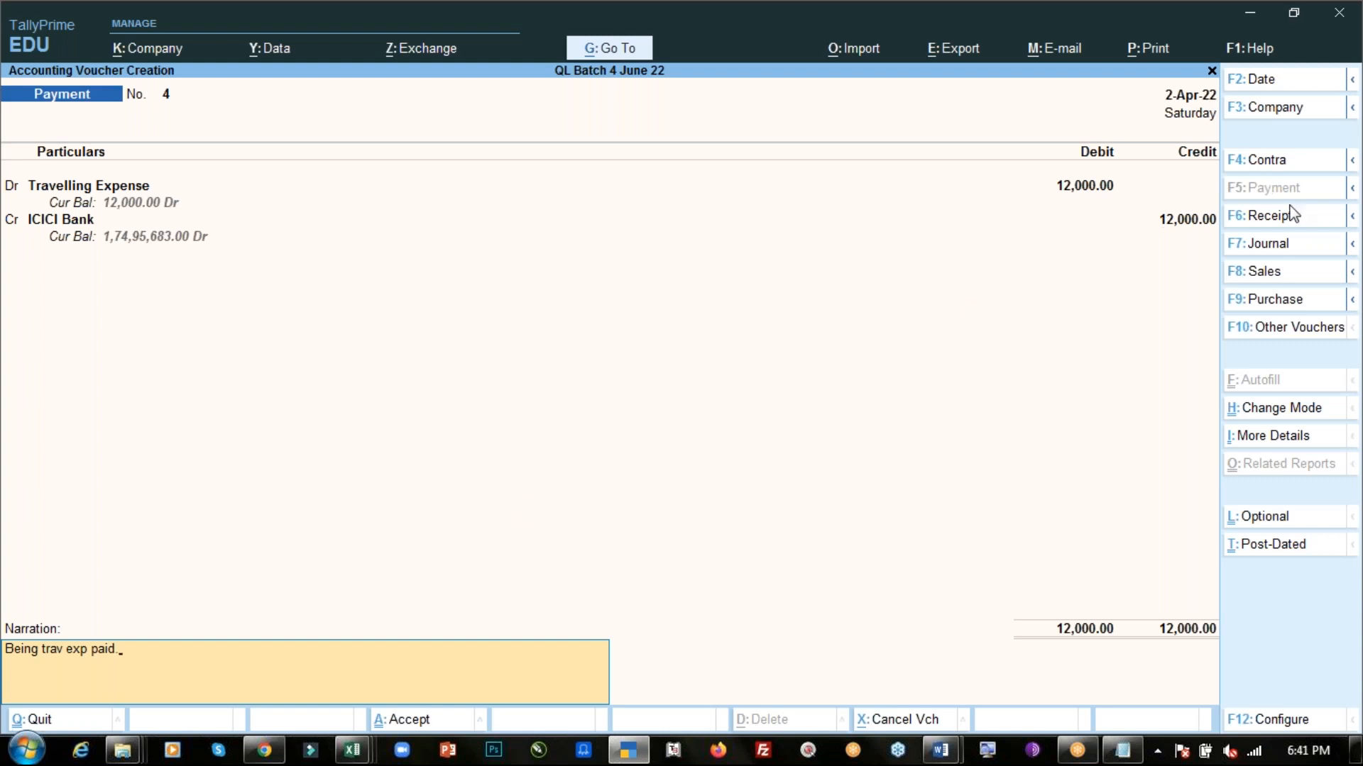
type(".")
key("Return")
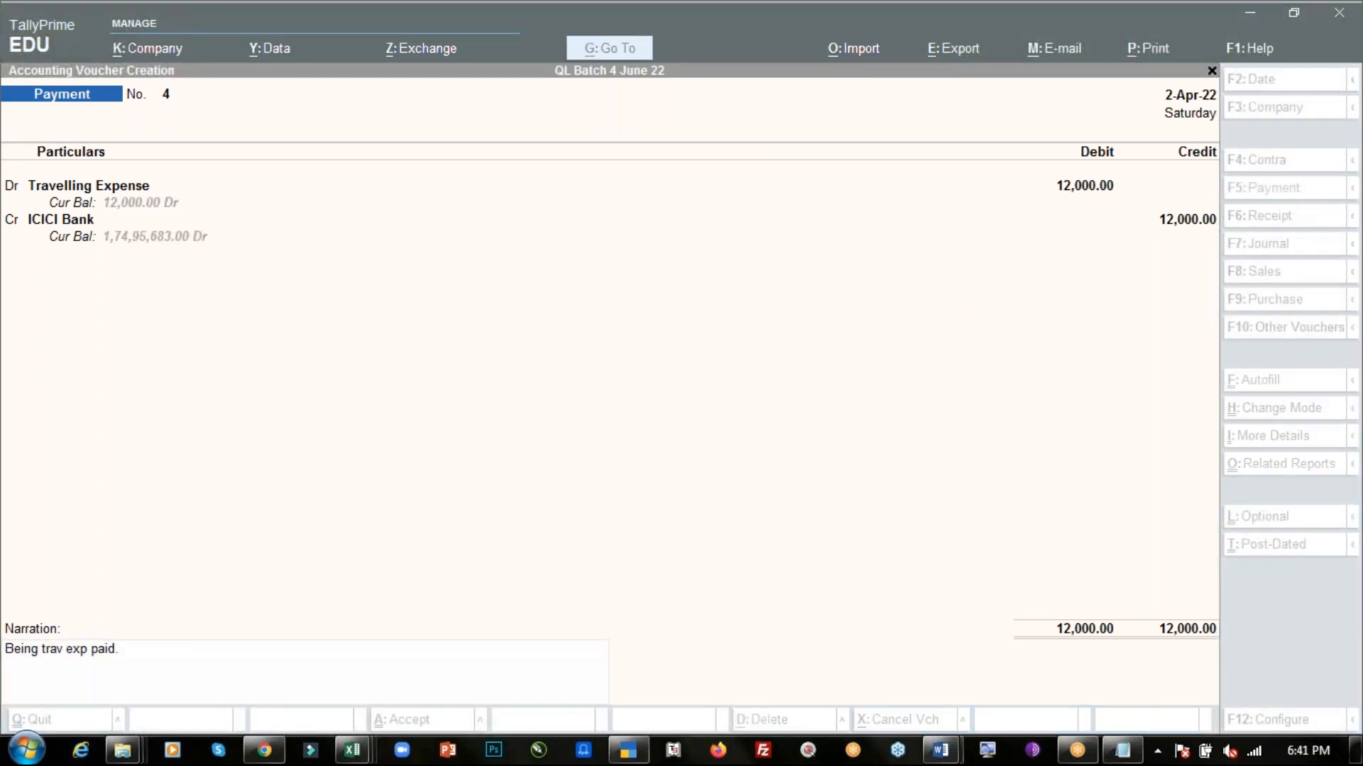
left_click(257, 680)
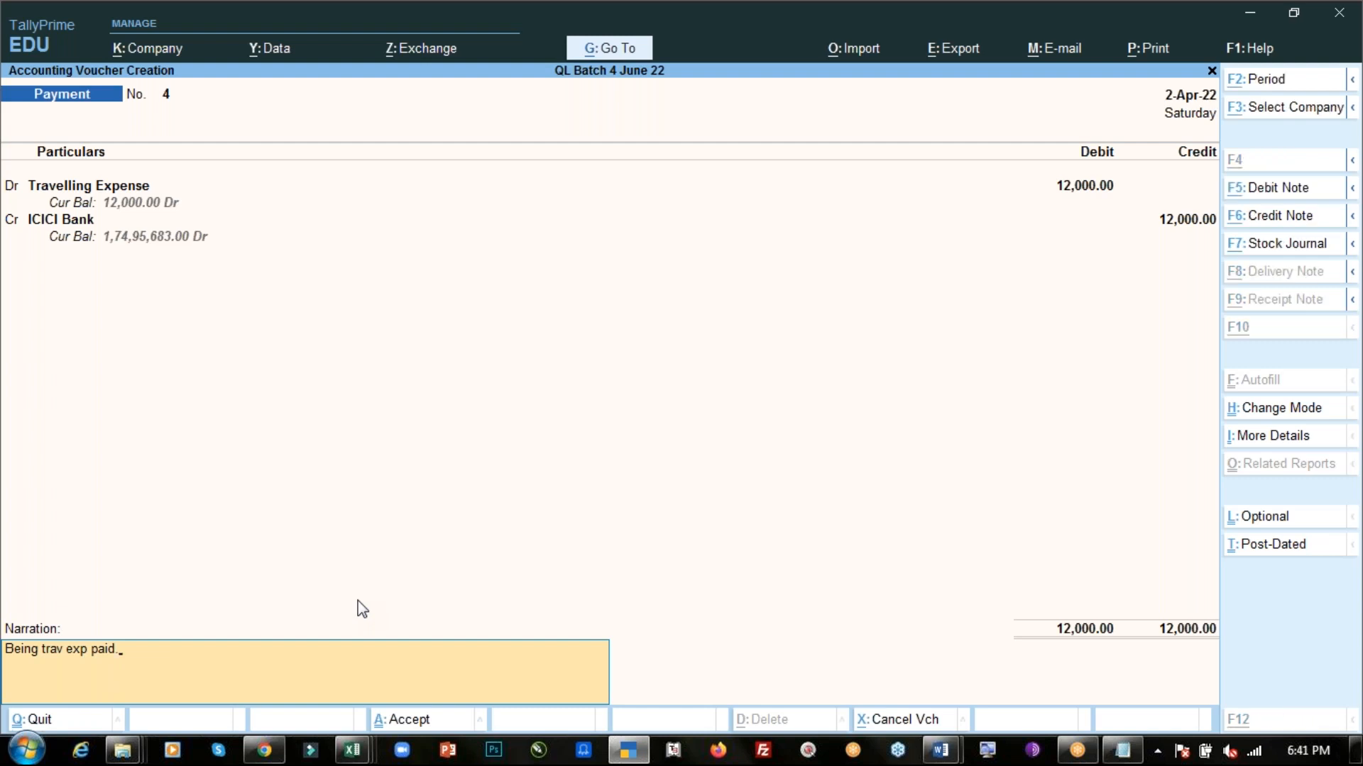
key("alt+Tab")
left_click(109, 156)
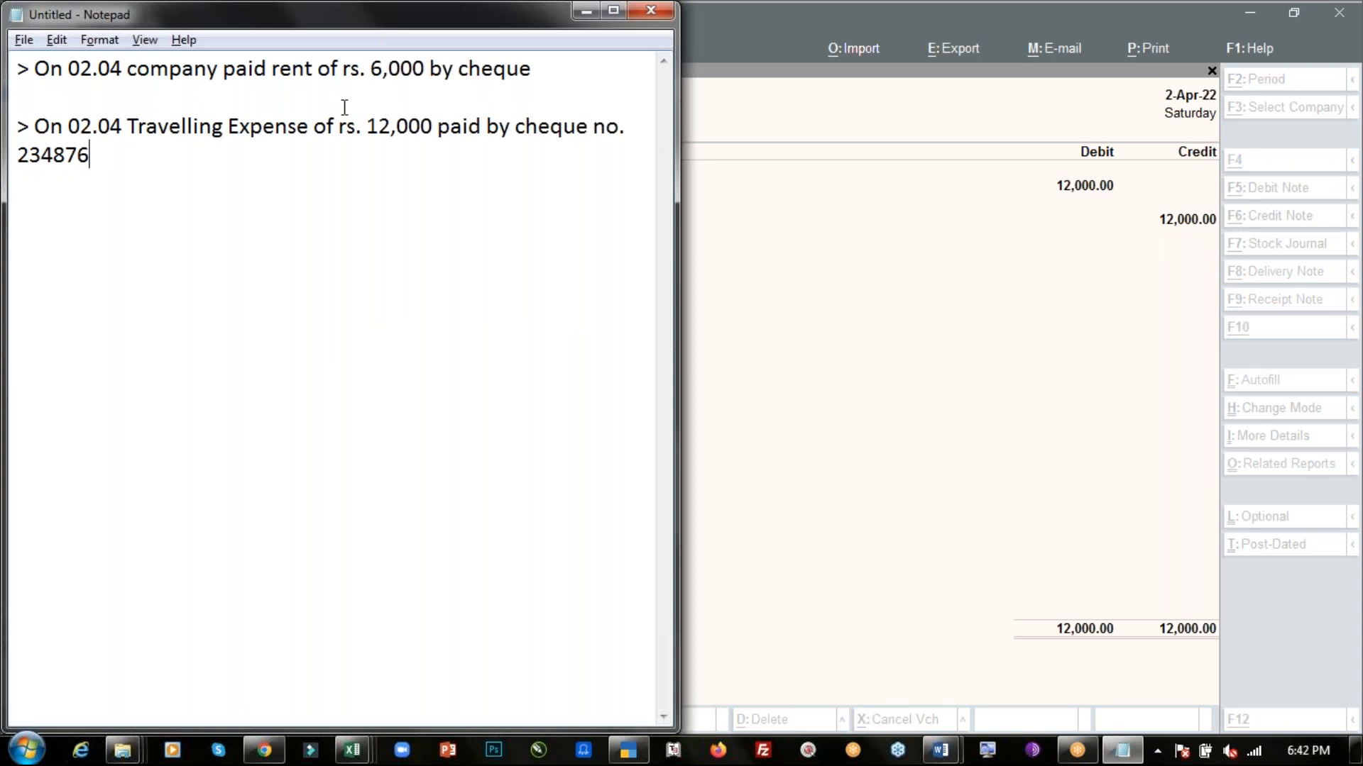
left_click(1016, 40)
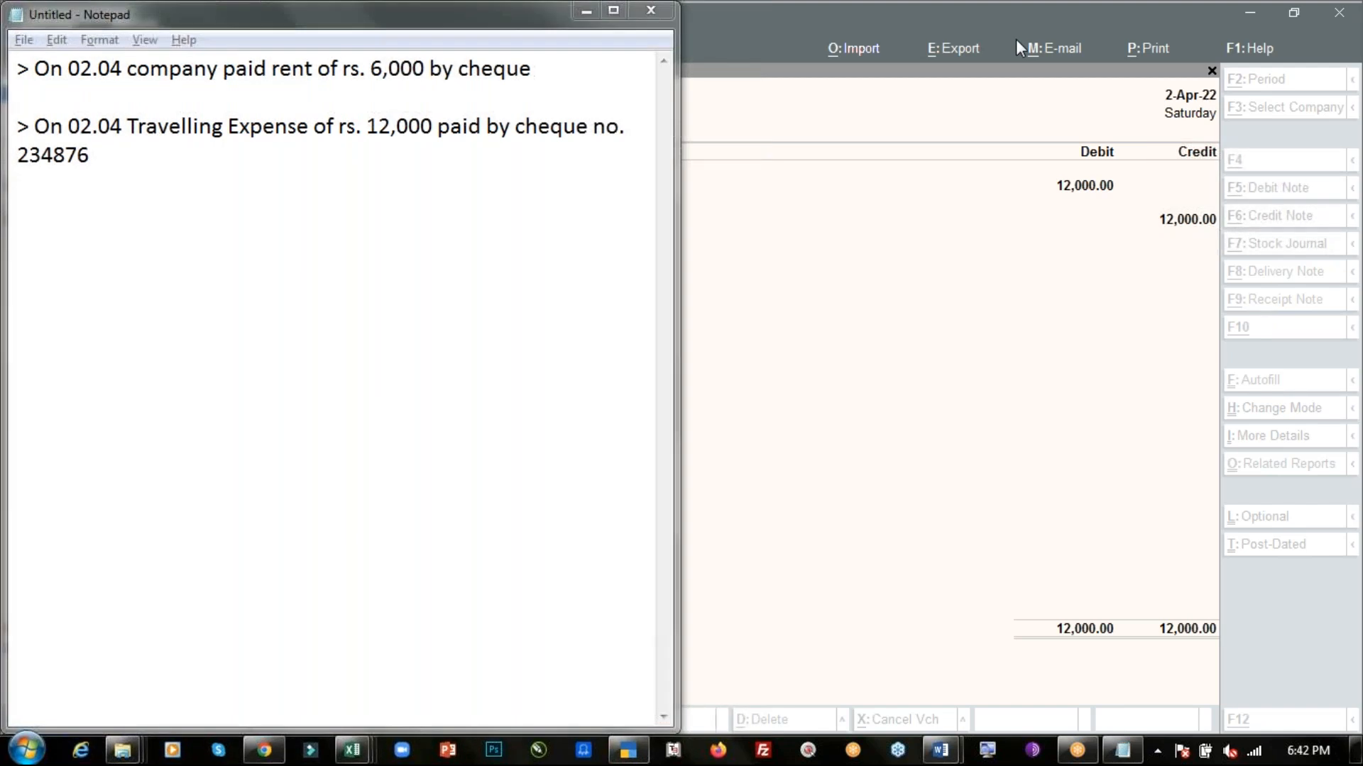
key("alt+Tab")
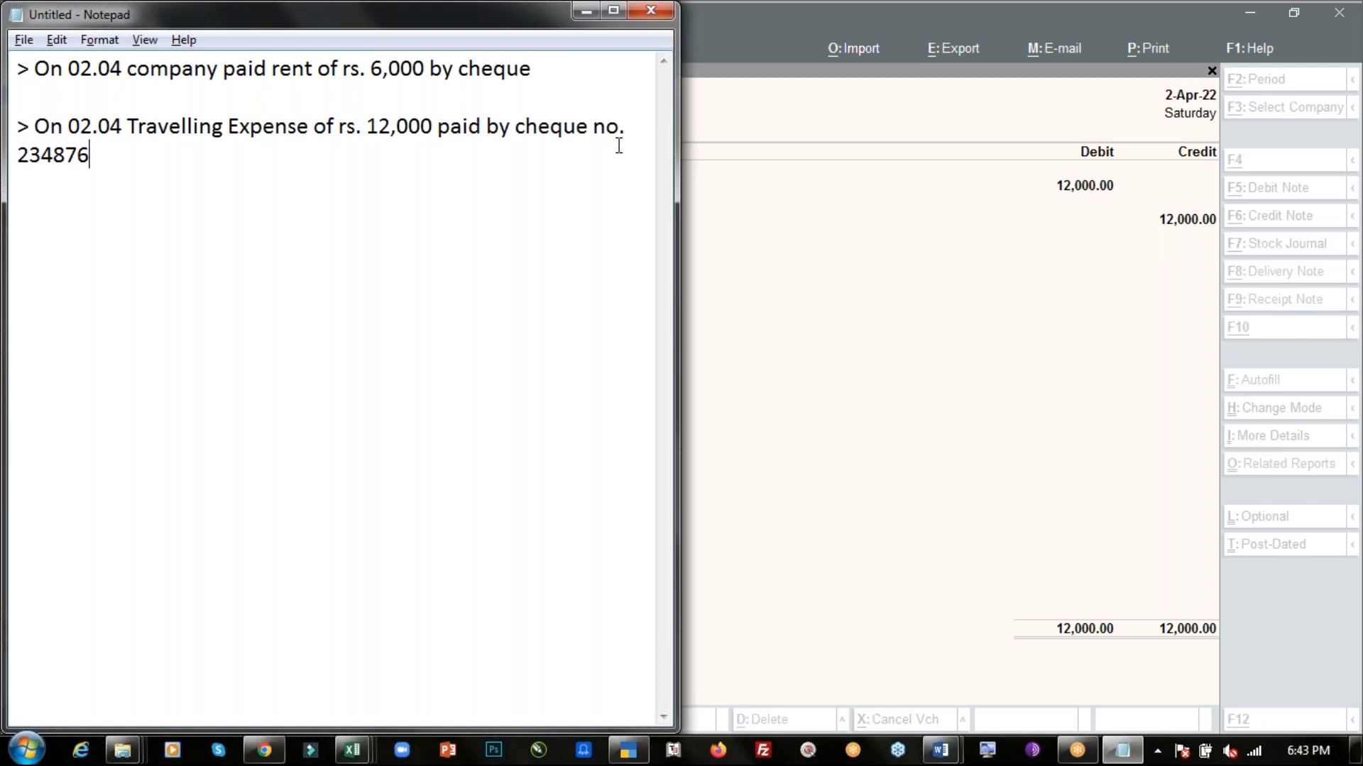
left_click(1018, 29)
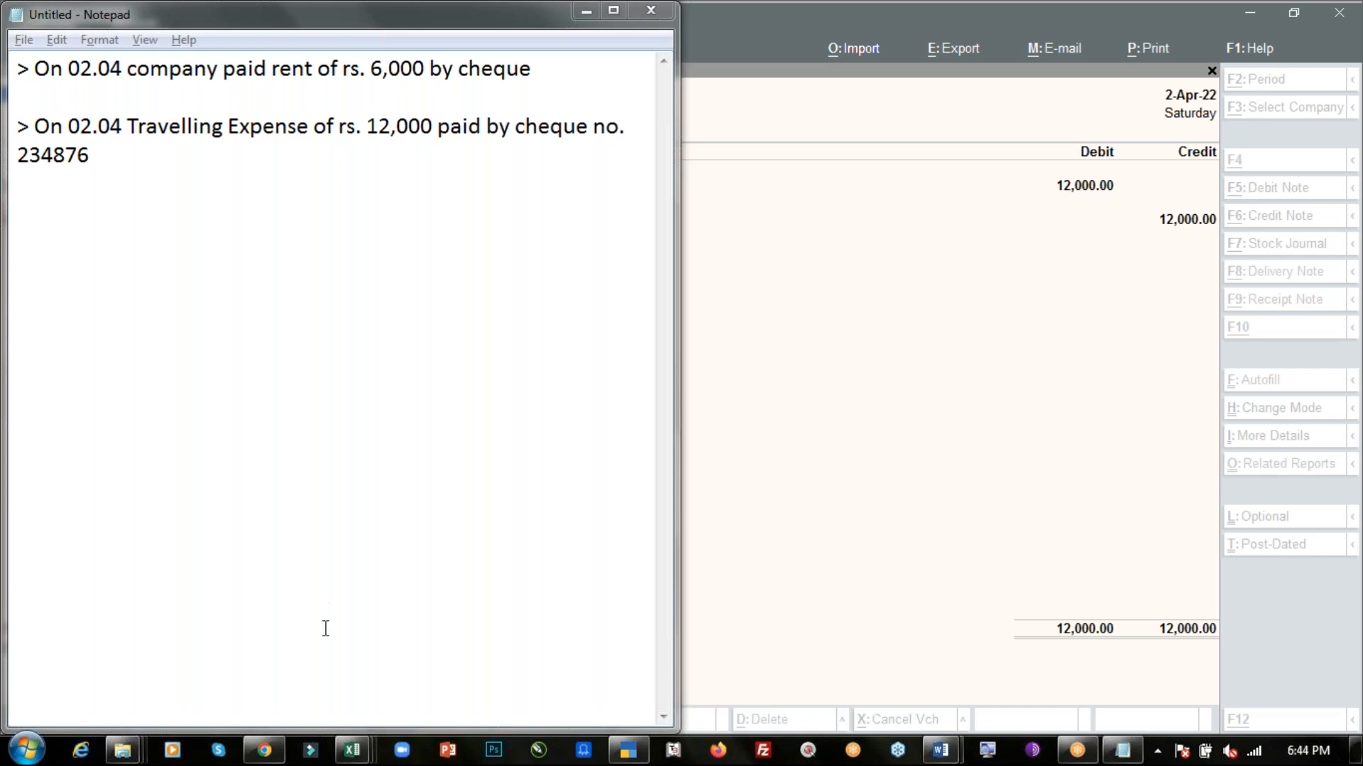
left_click(264, 751)
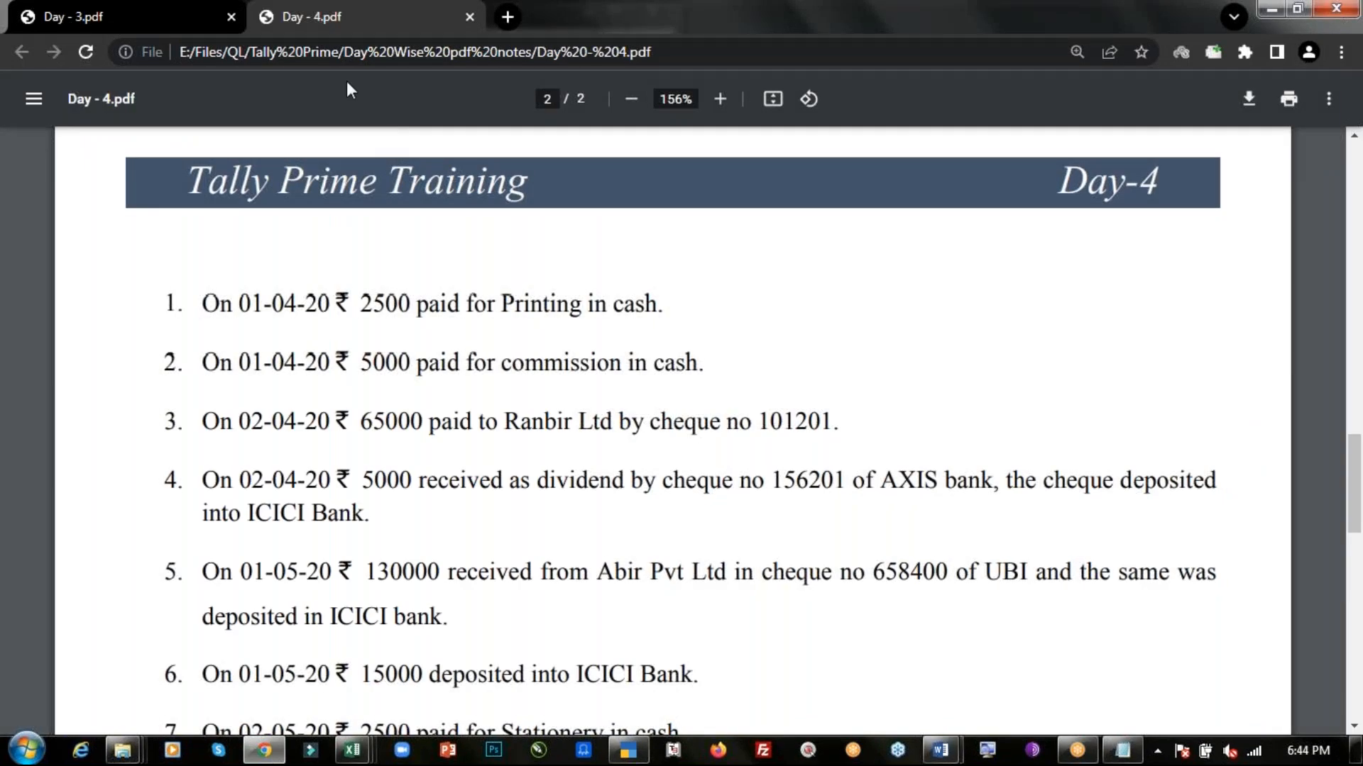
- Search the web for TallyPrime and check the supported operating system on its download page
key("ctrl+n")
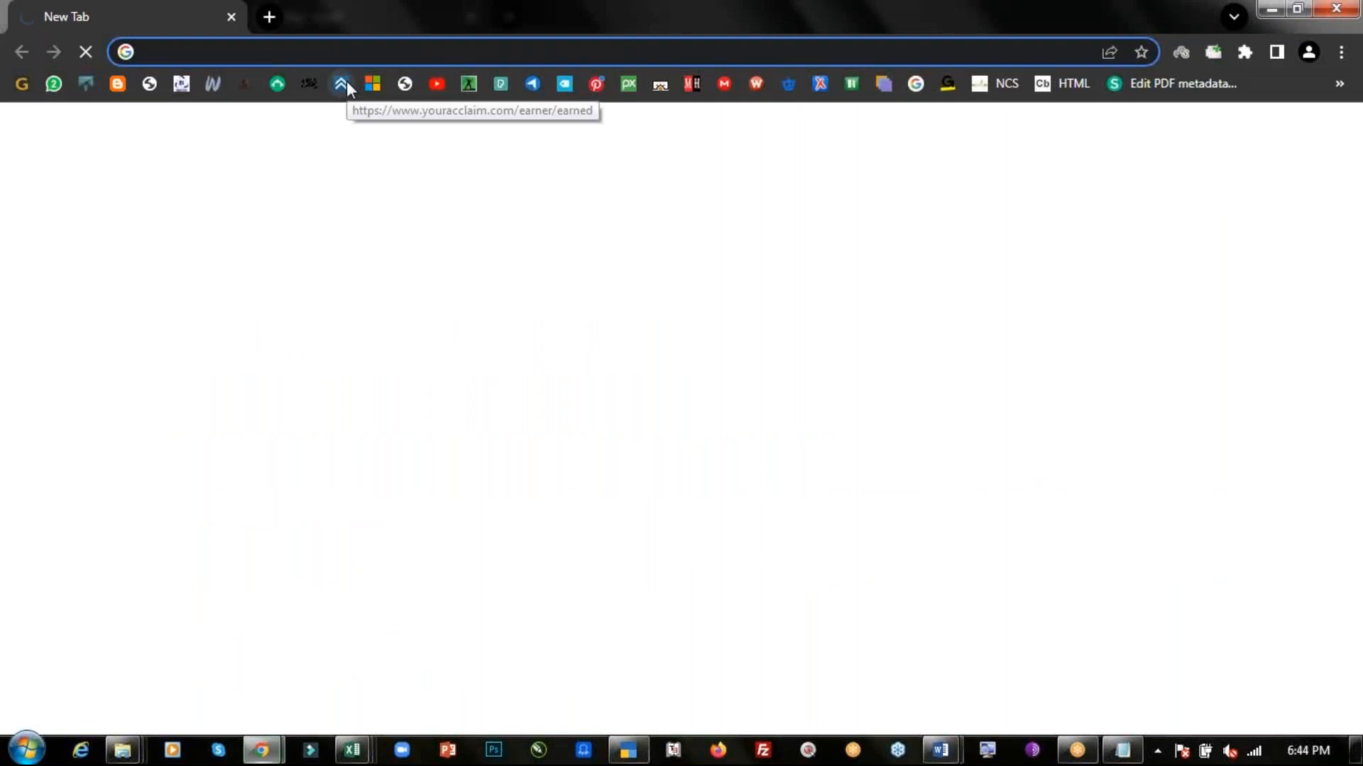
type("tally ")
type("p")
key("Return")
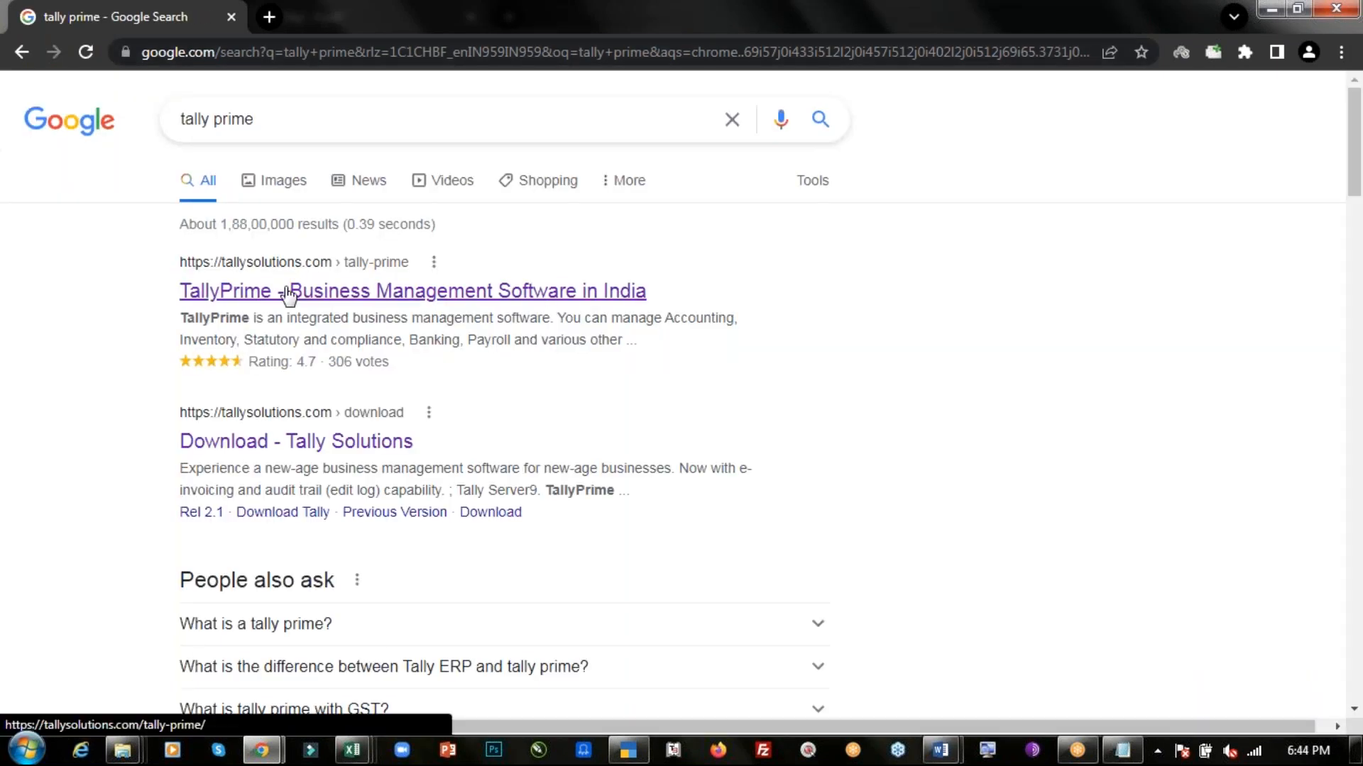
left_click(288, 292)
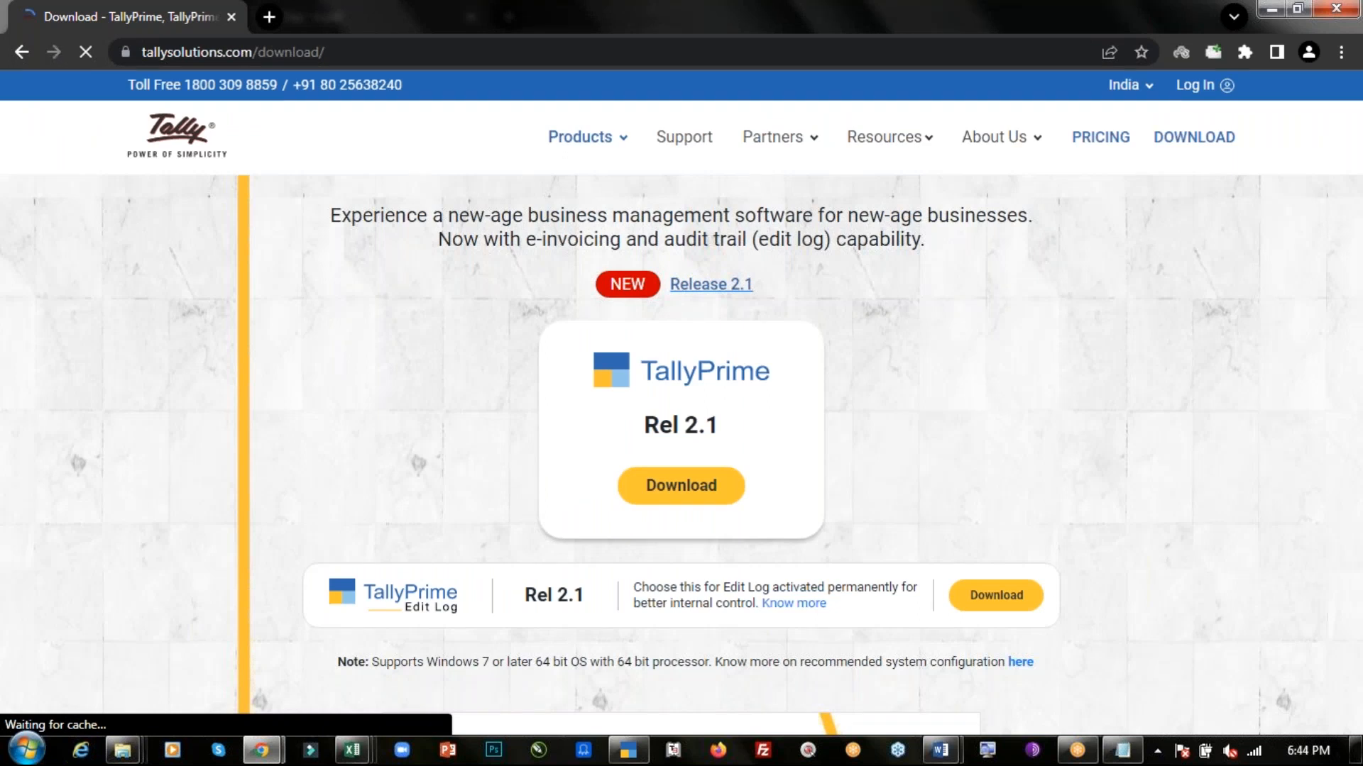
scroll(484, 632, "down", 1)
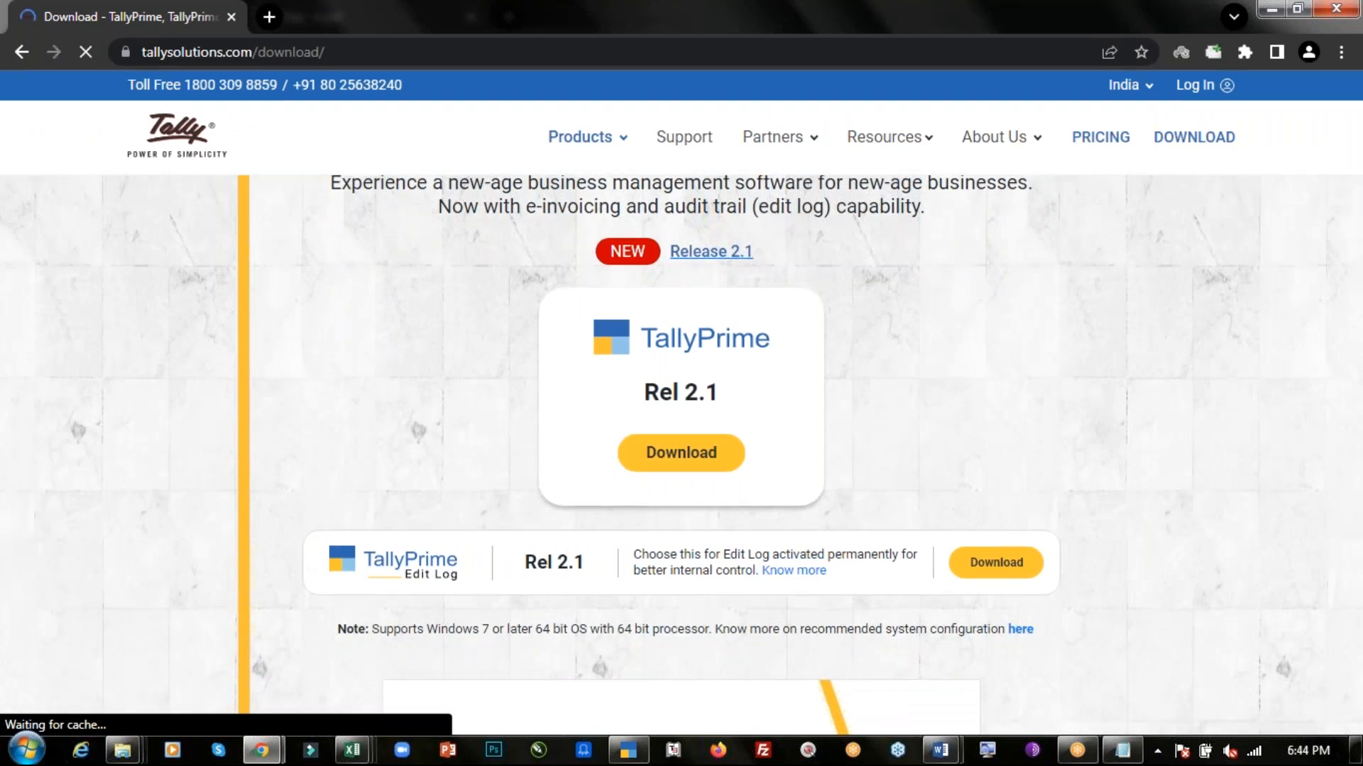
left_click_drag(372, 629, 714, 631)
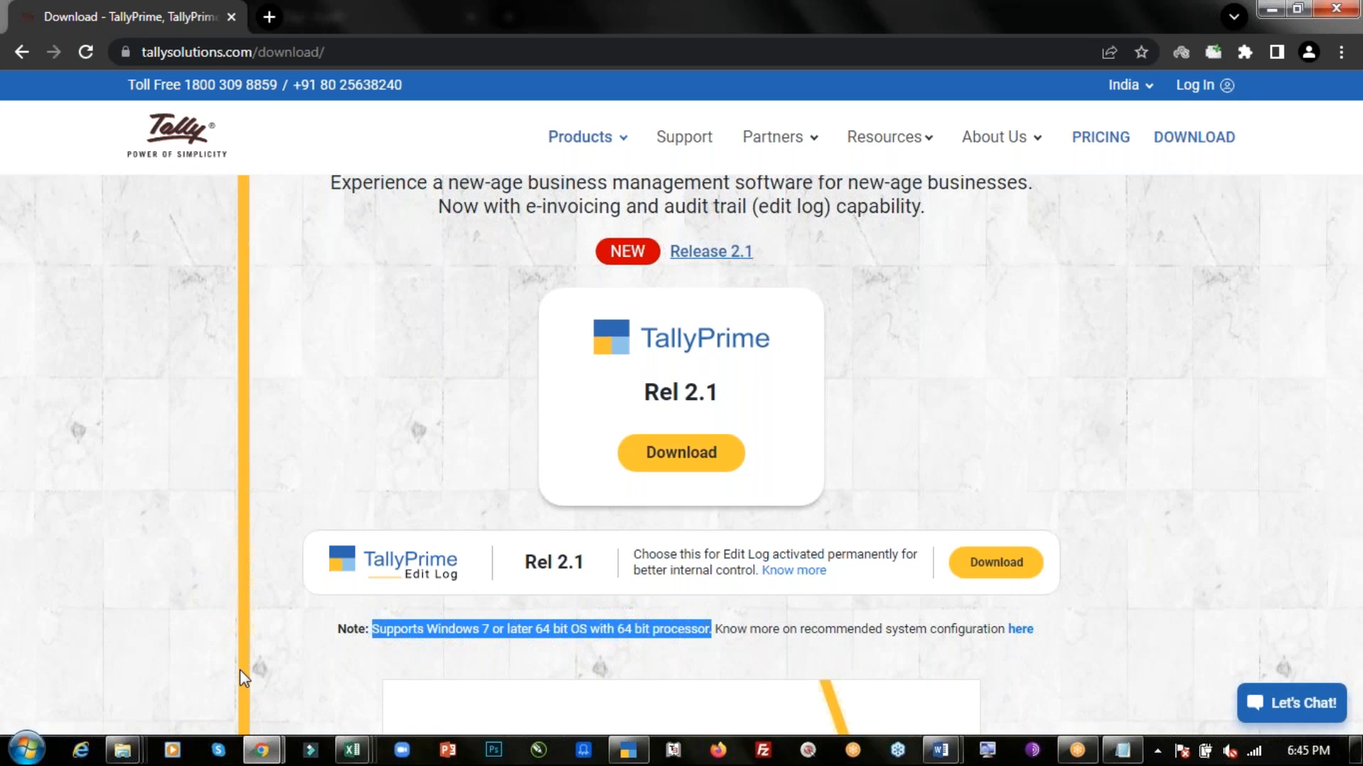
- Open and read the notes file explaining how to change the payment voucher mode to double entry
key("alt+Tab")
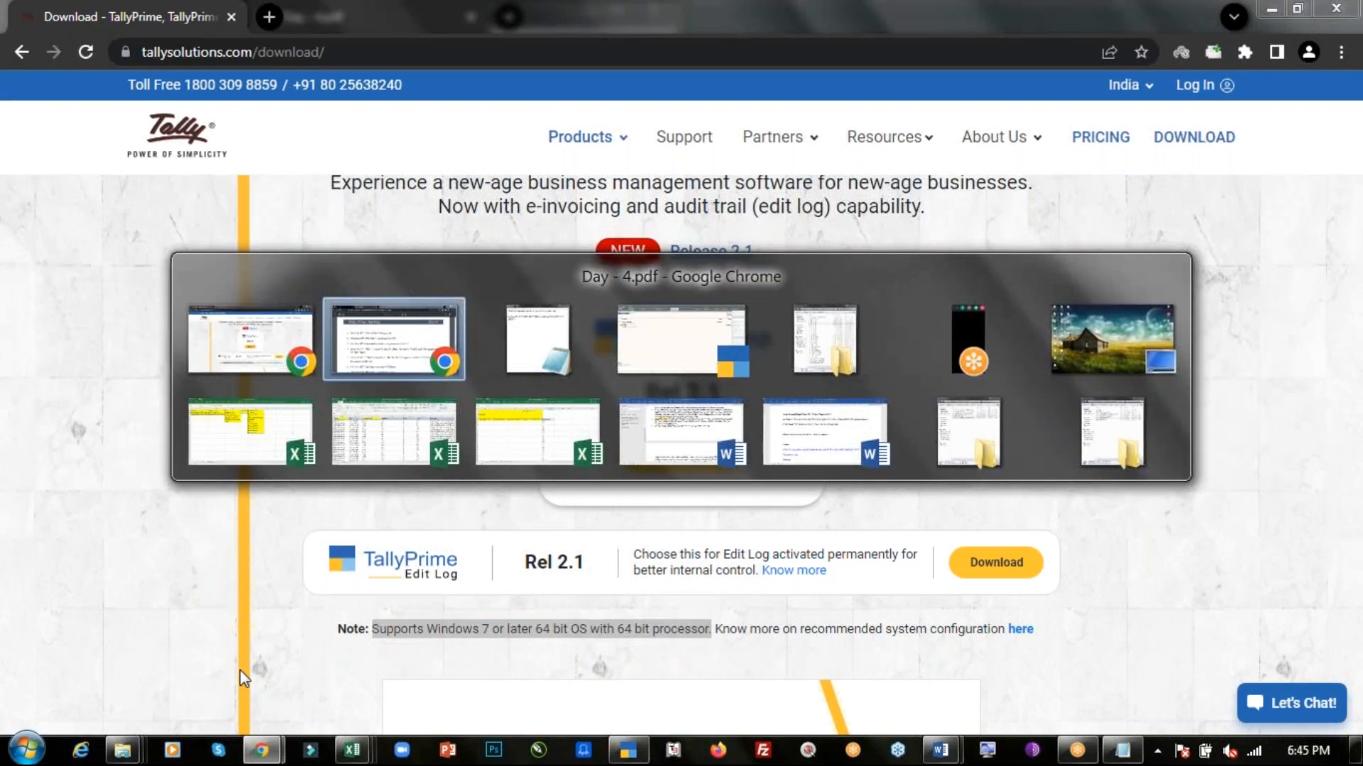
key("alt+Tab")
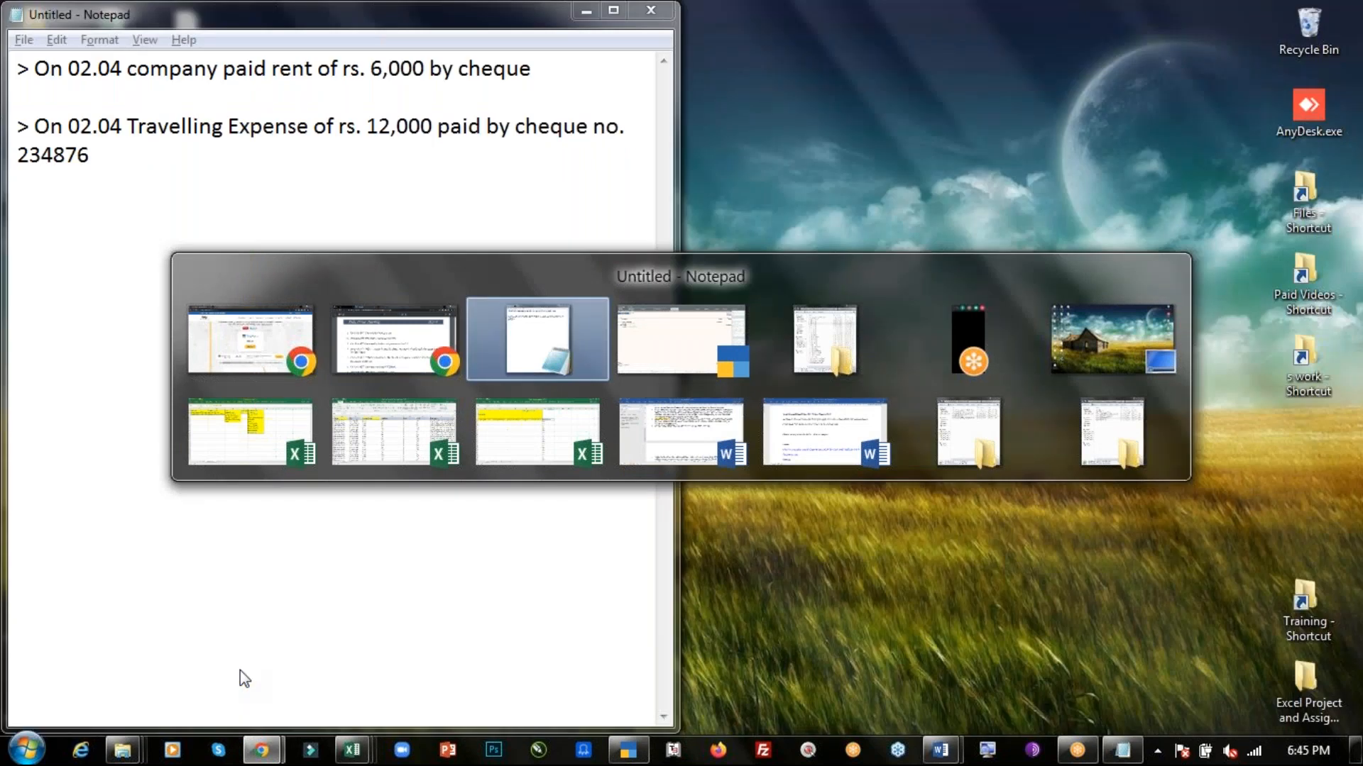
key("alt+Tab")
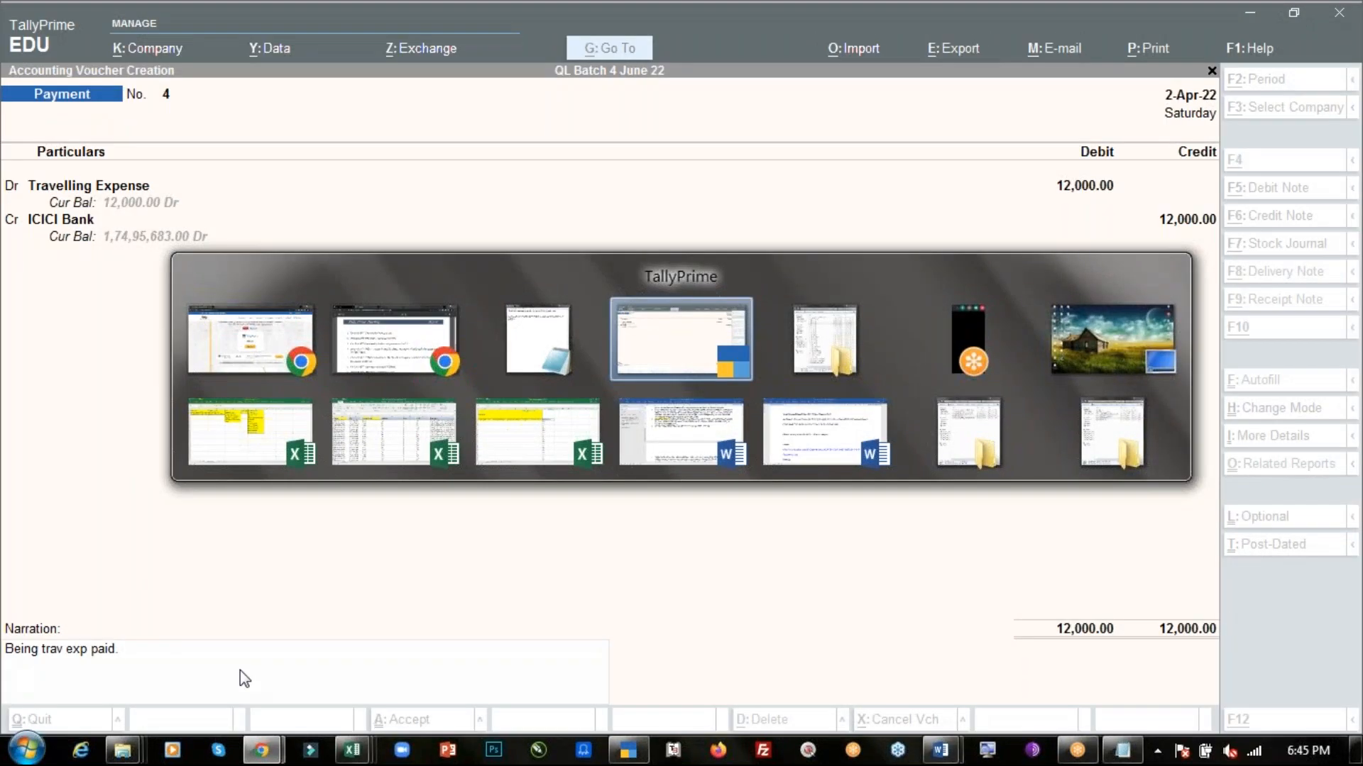
key("alt+Tab")
key("BackSpace")
key("Down")
key("Down")
key("Down")
key("Down")
key("Down")
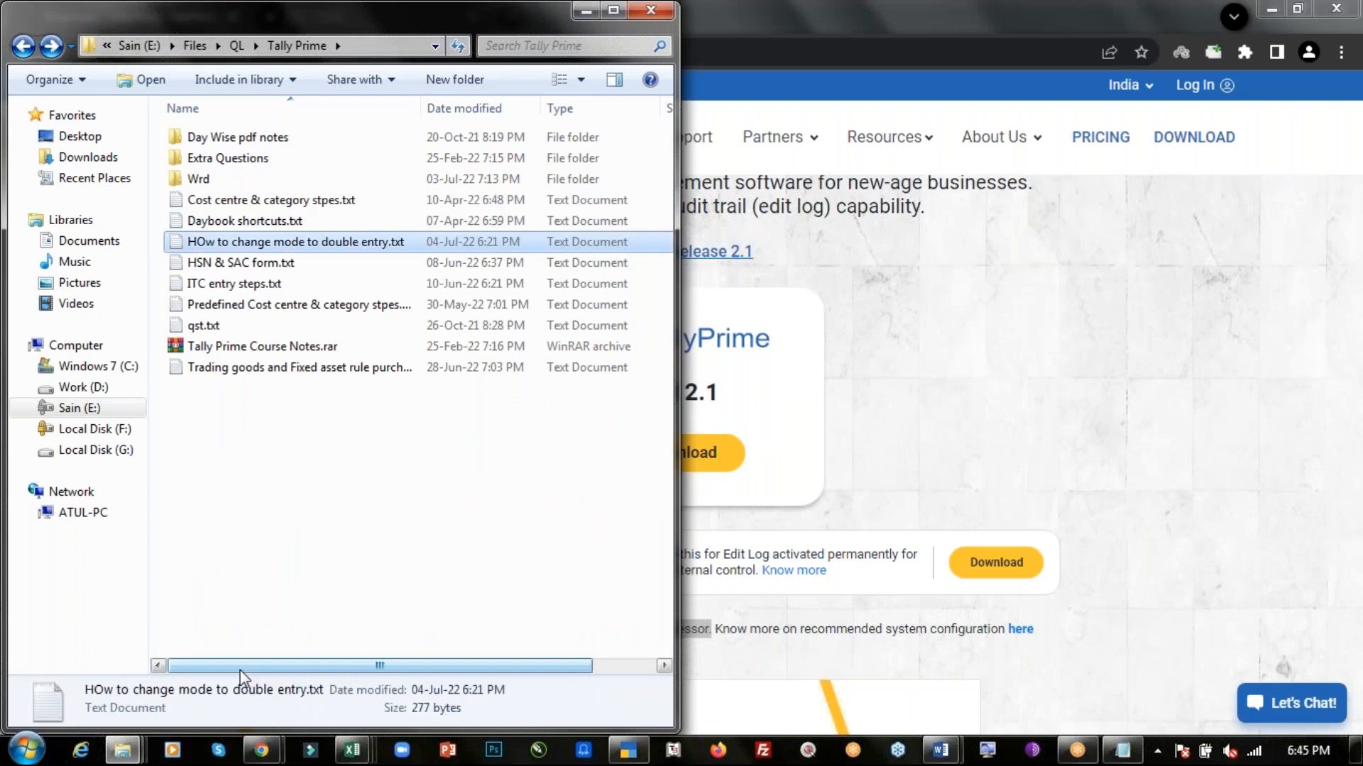
key("Return")
key("super+Up")
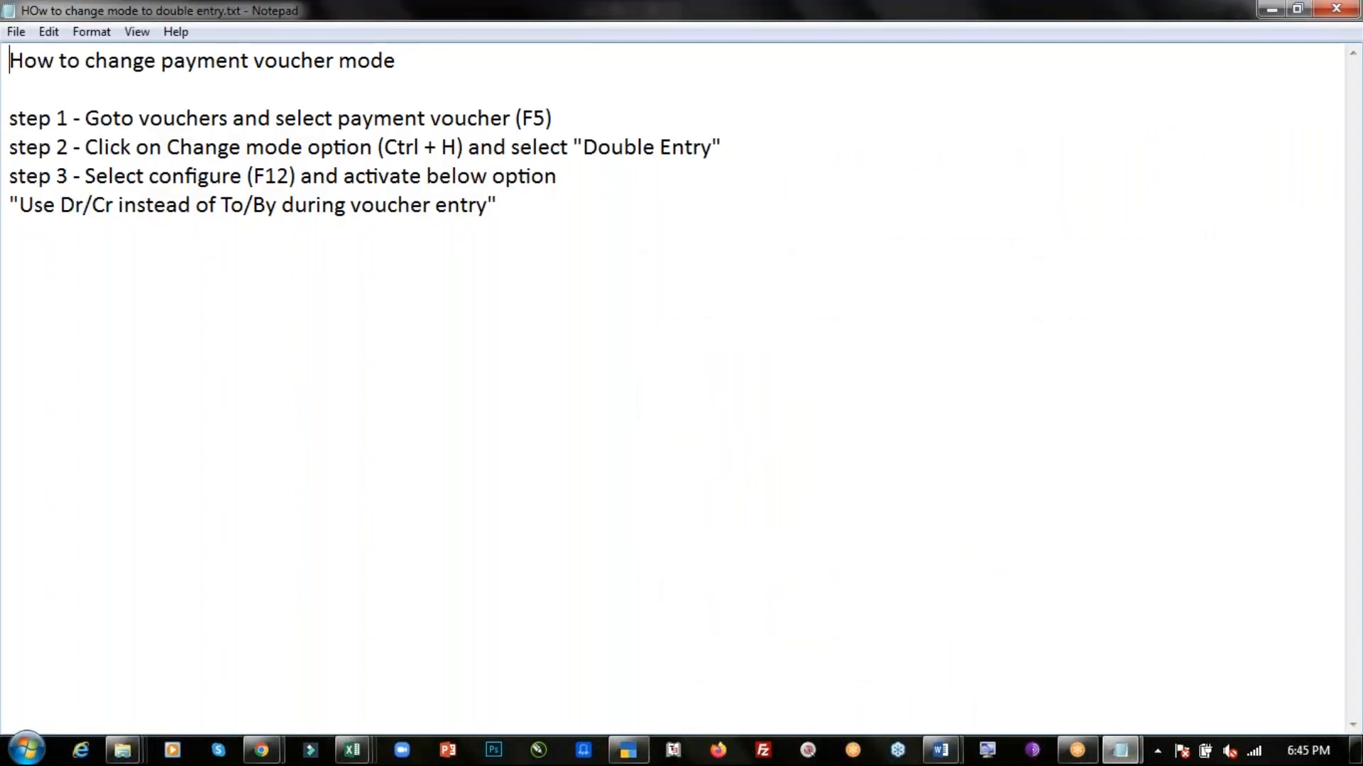
key("super+Left")
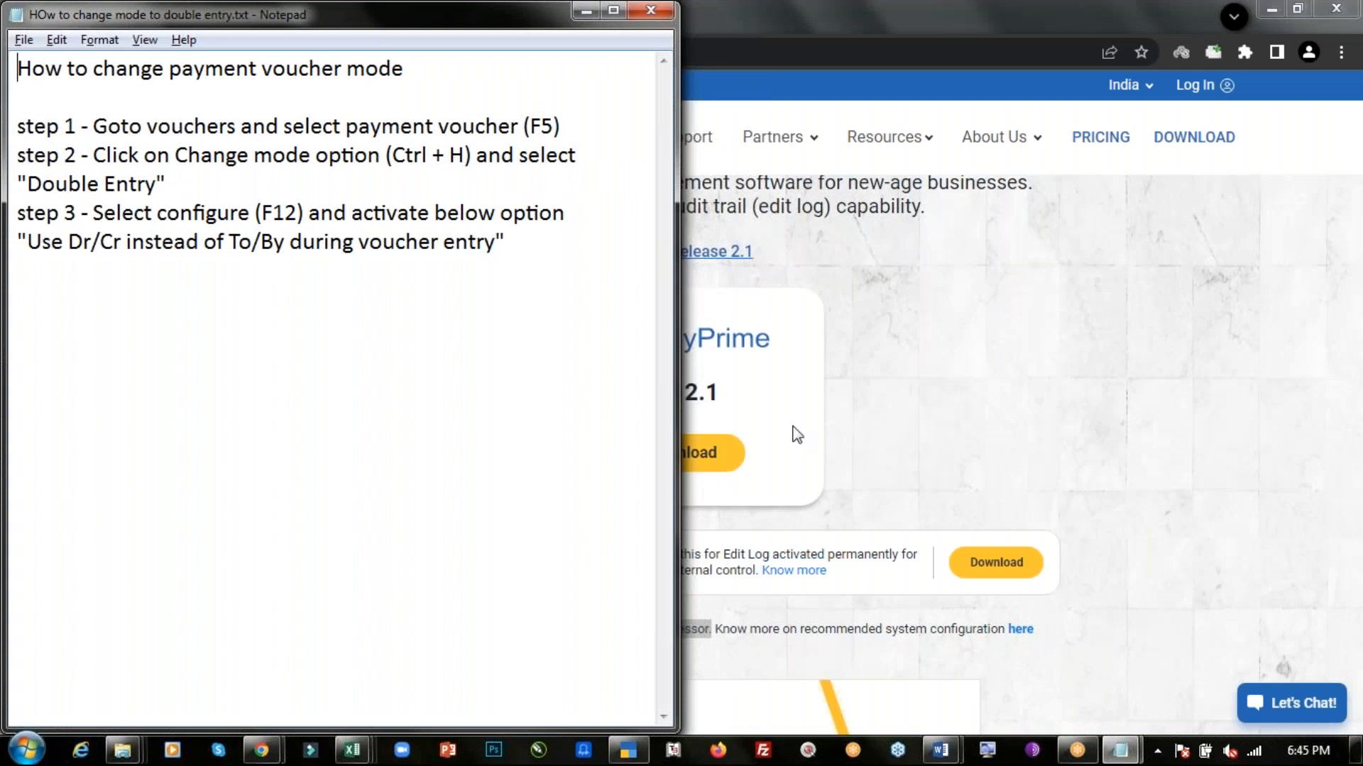
key("alt+Tab")
key("Escape")
left_click(963, 35)
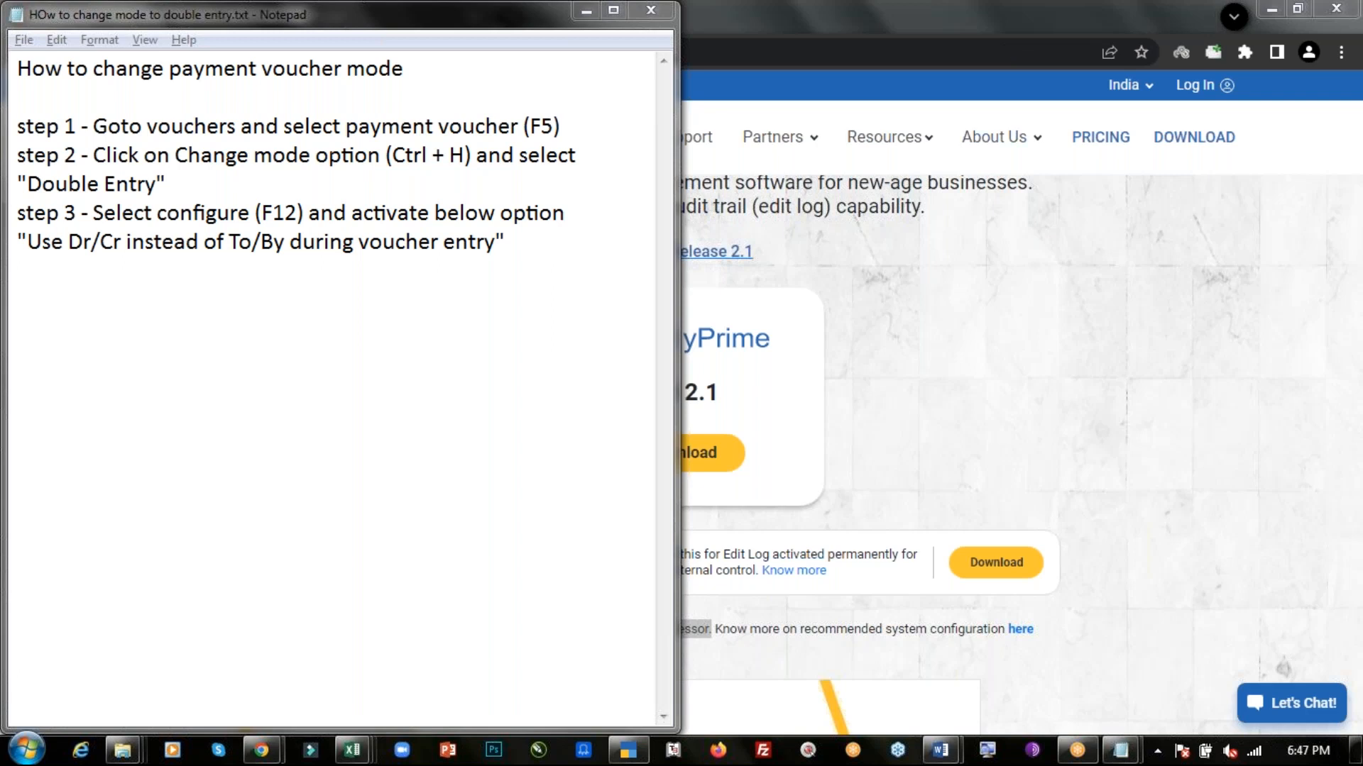
- Highlight transaction 3, the 65000 payment to Ranbir Ltd by cheque, in the Day-4 PDF
key("alt+Tab")
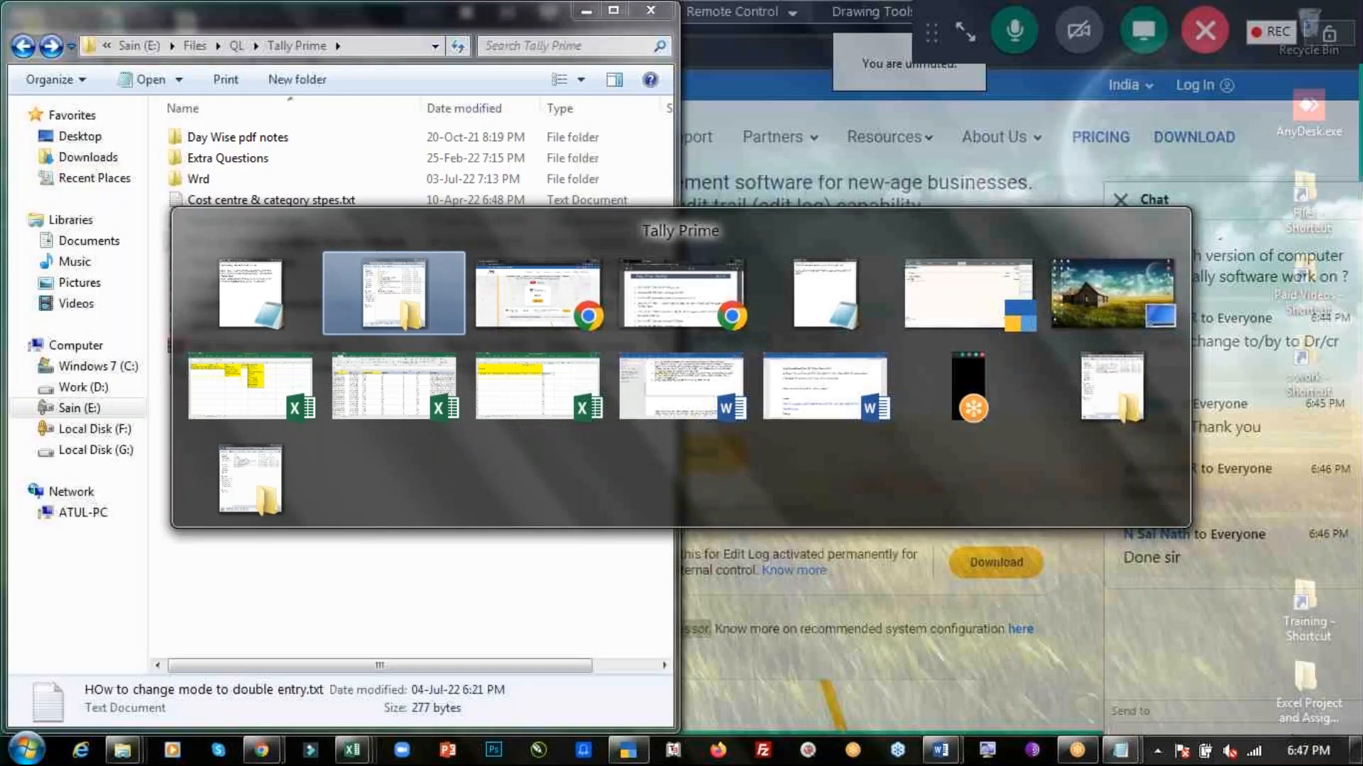
key("Tab")
key("Tab")
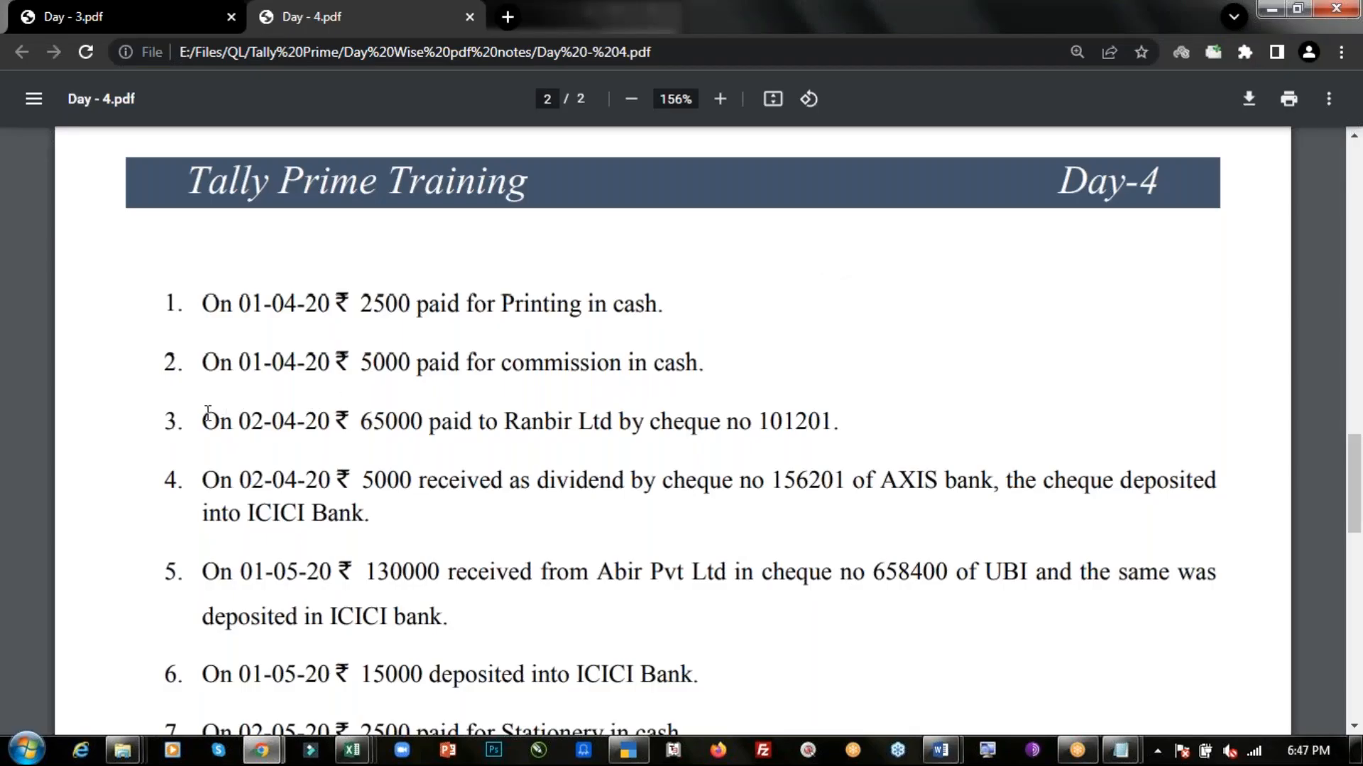
left_click_drag(204, 421, 841, 421)
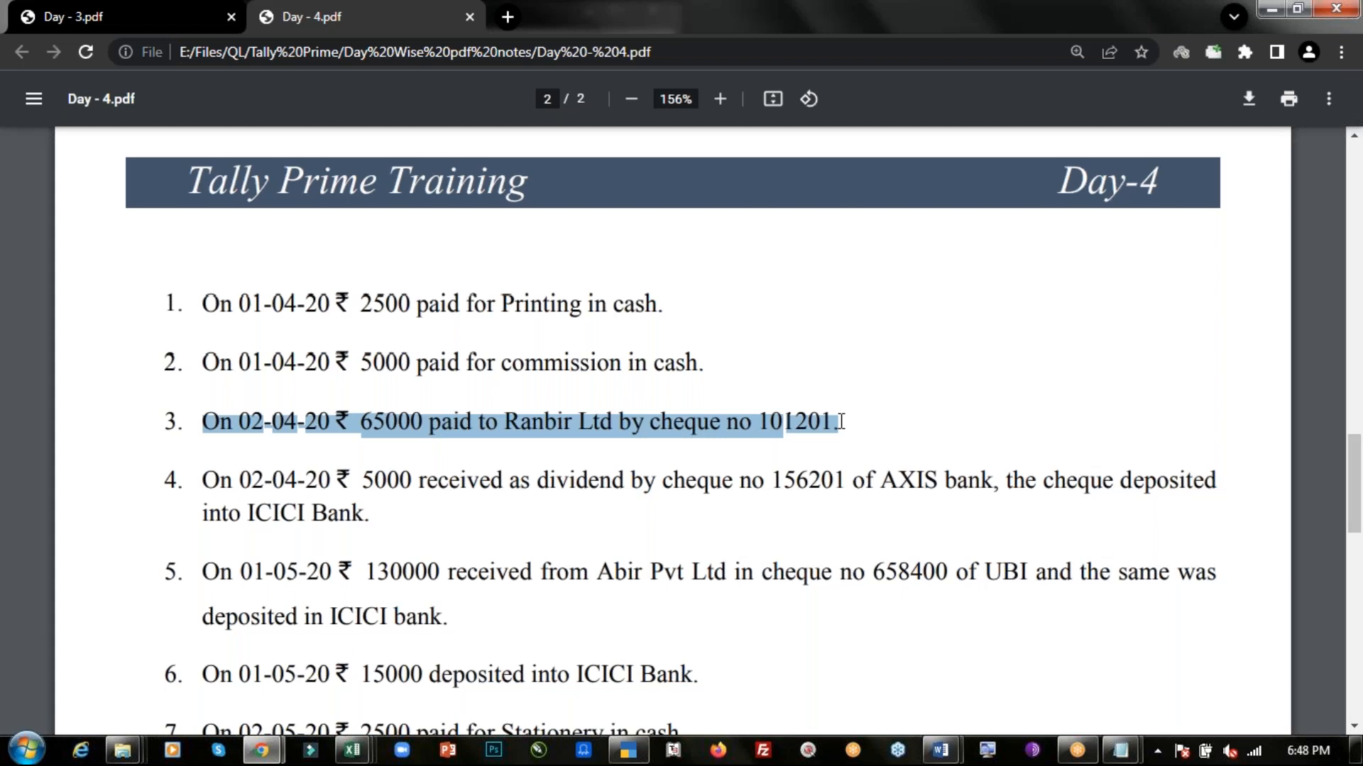
key("alt+Tab")
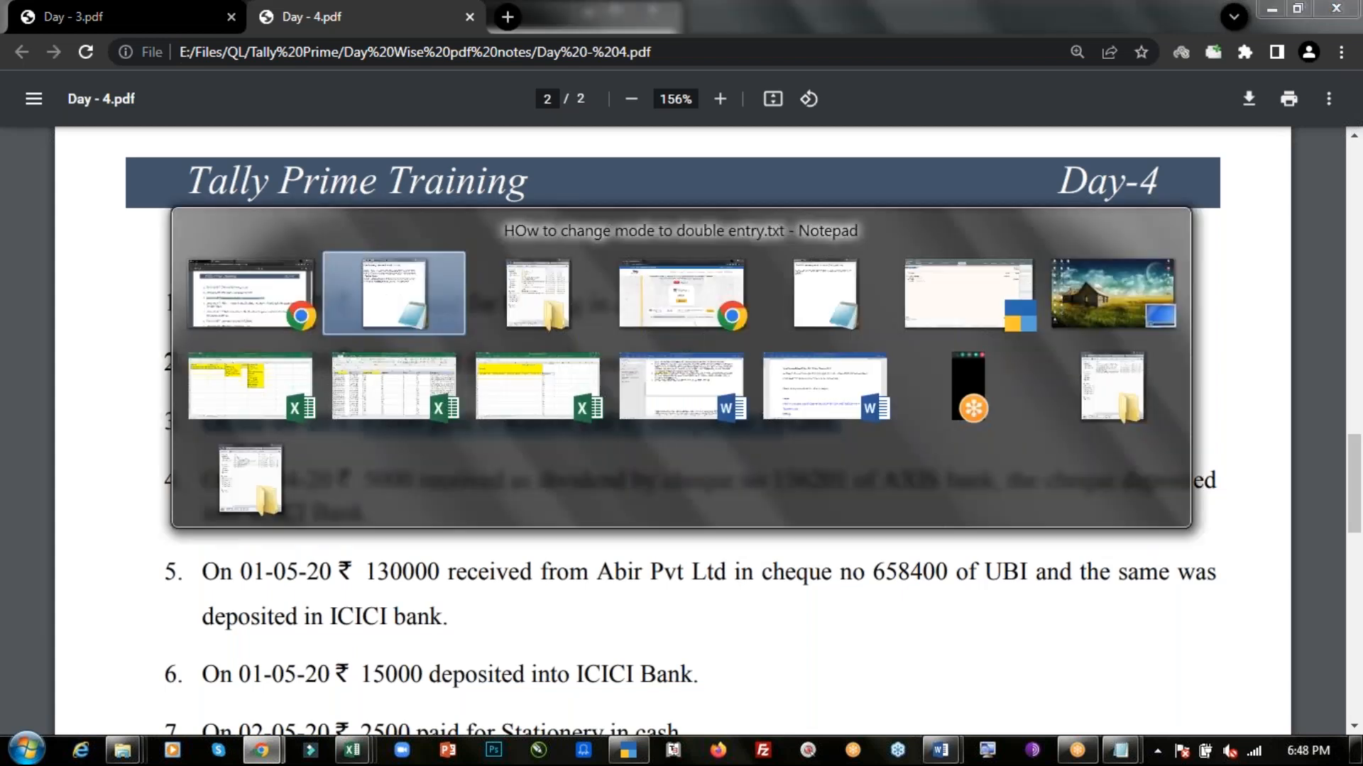
key("alt+Tab")
key("alt+Tab")
key("alt+Tab")
key("alt+Tab")
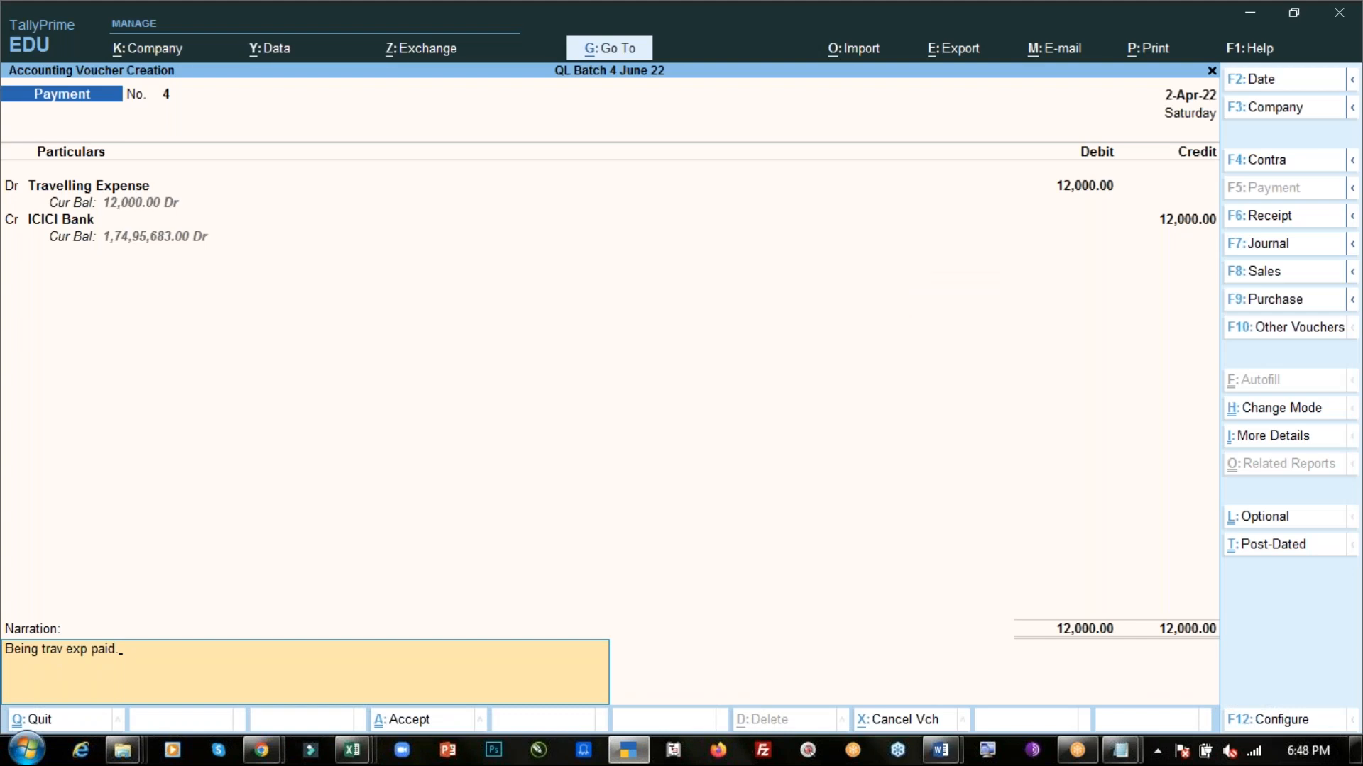
- Accept the travelling expense voucher and date the next payment voucher 2.4
key("ctrl+a")
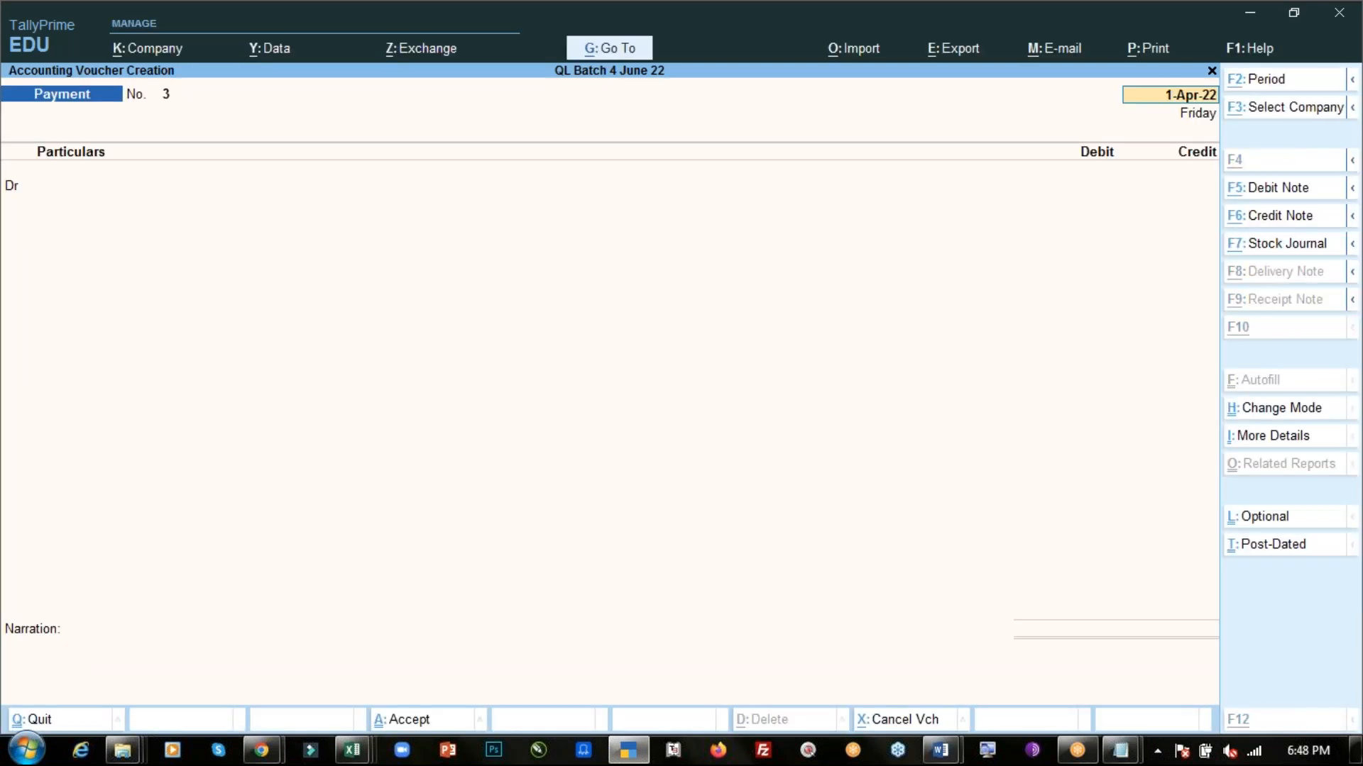
key("alt+Tab")
key("alt+Tab")
type("2.4")
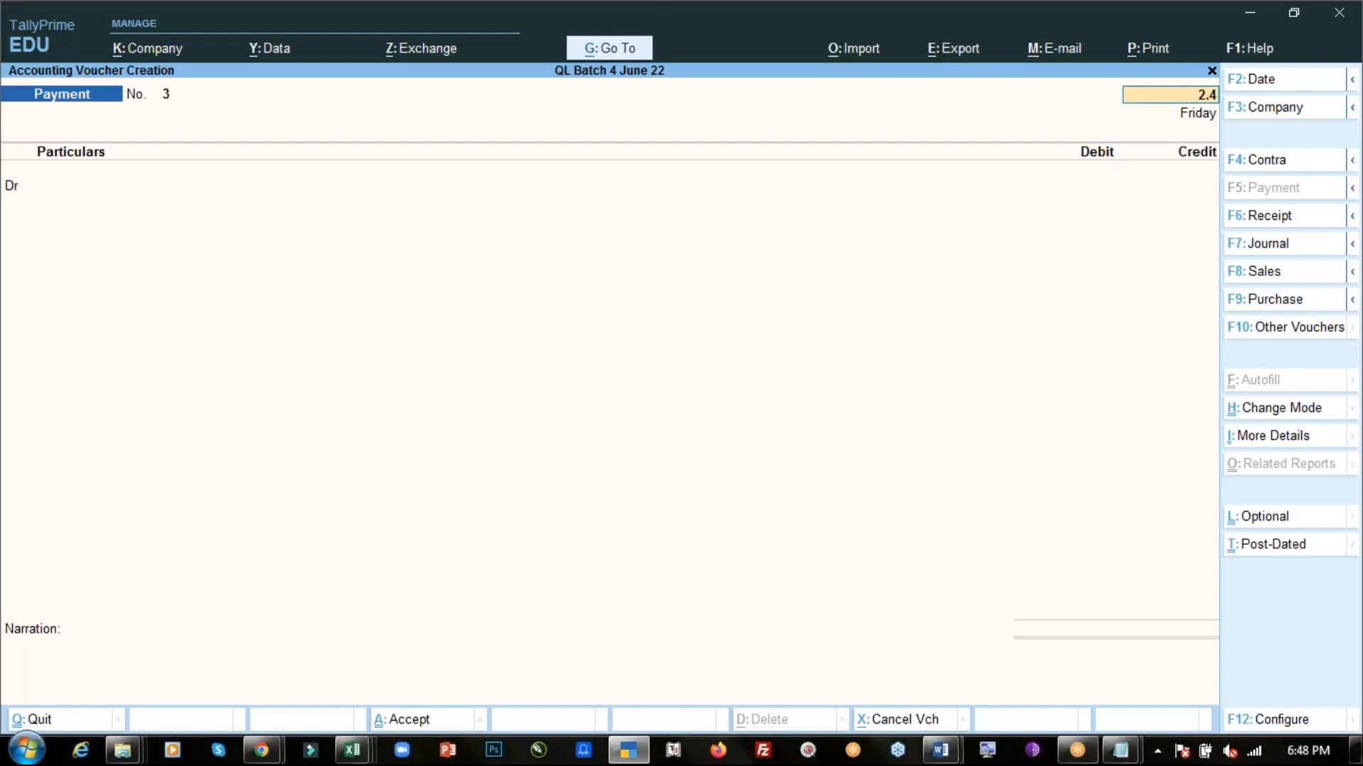
key("Return")
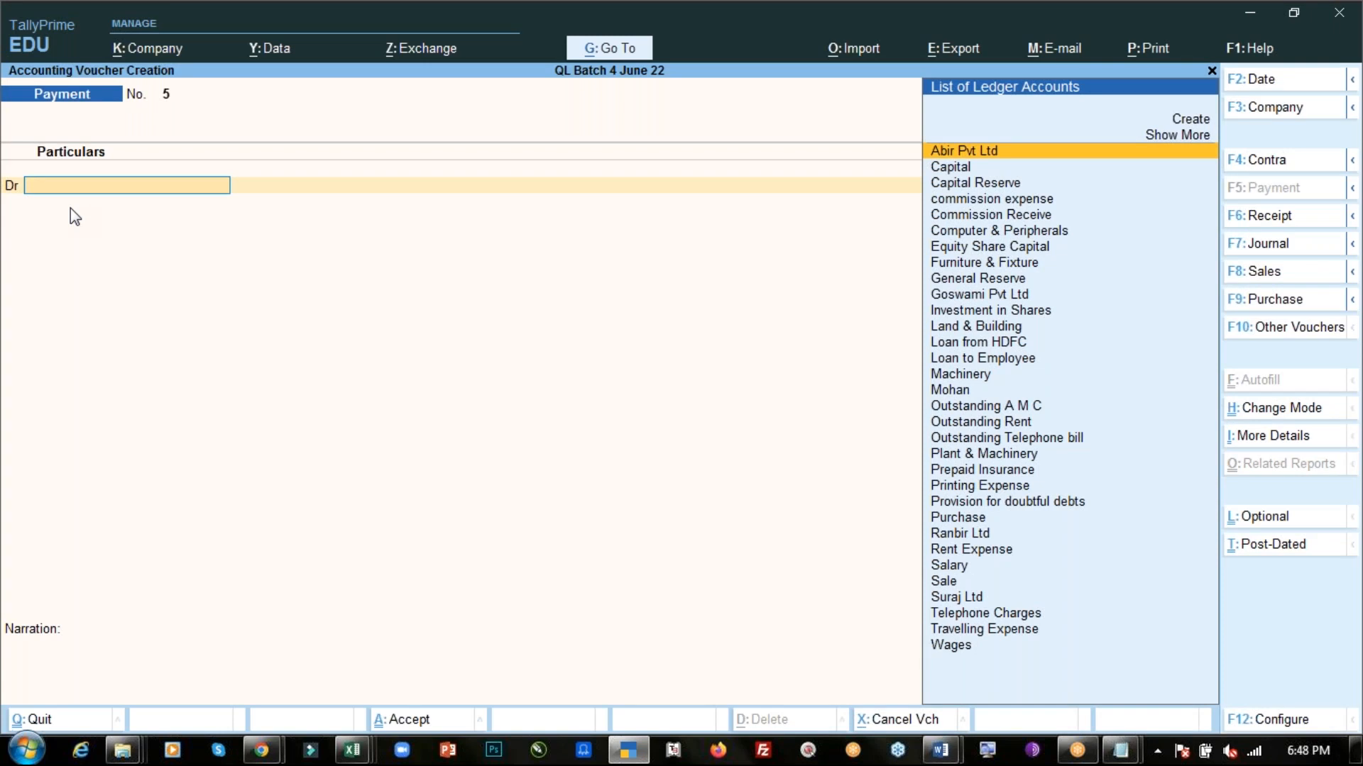
- Debit the Ranbir Ltd ledger with 65000 in the payment voucher
type("Ran")
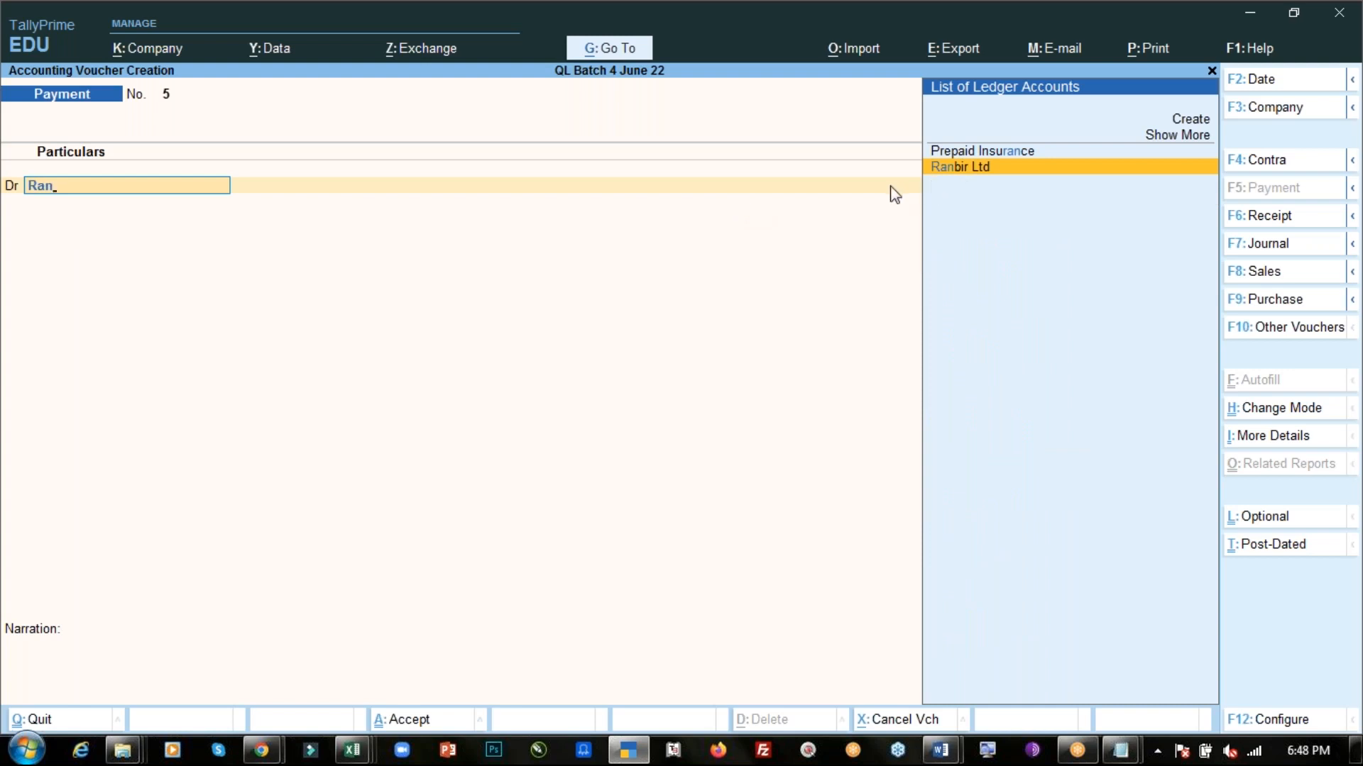
key("Return")
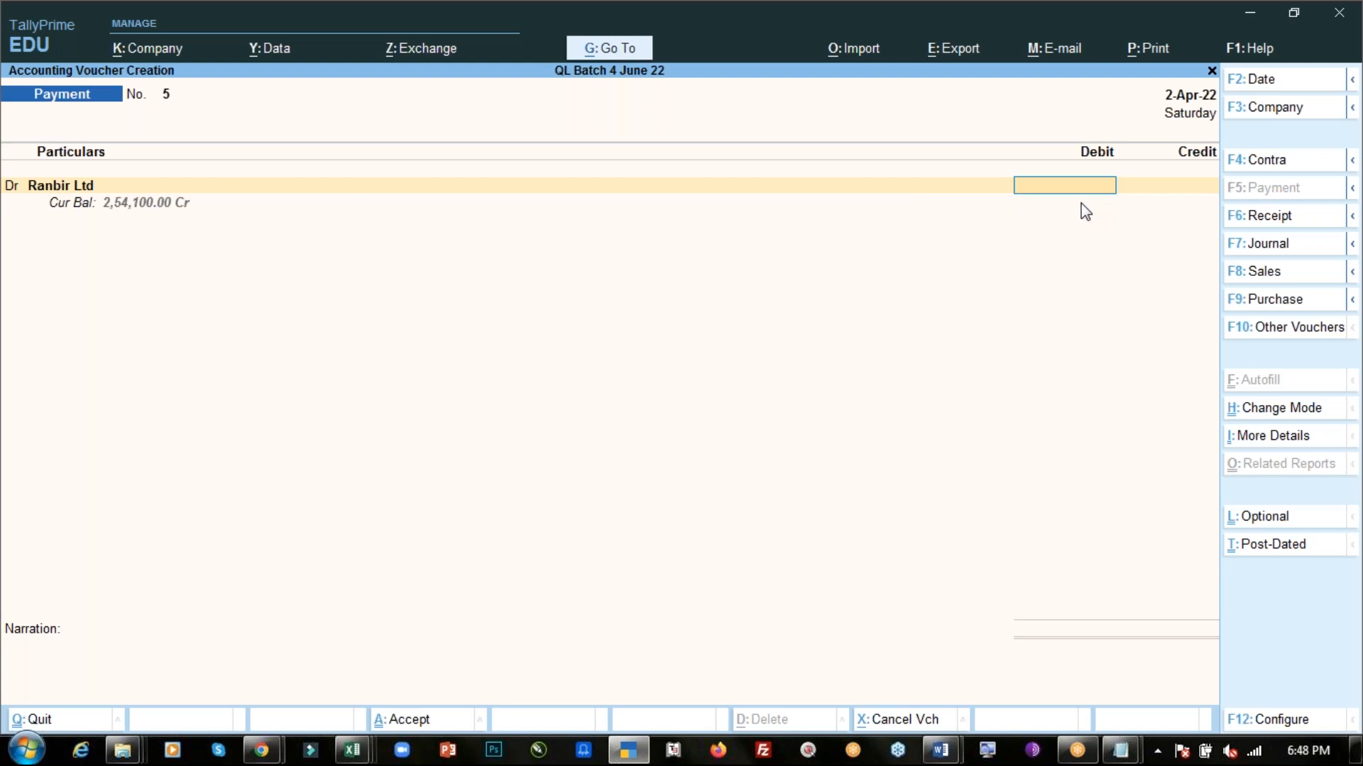
key("alt+Tab")
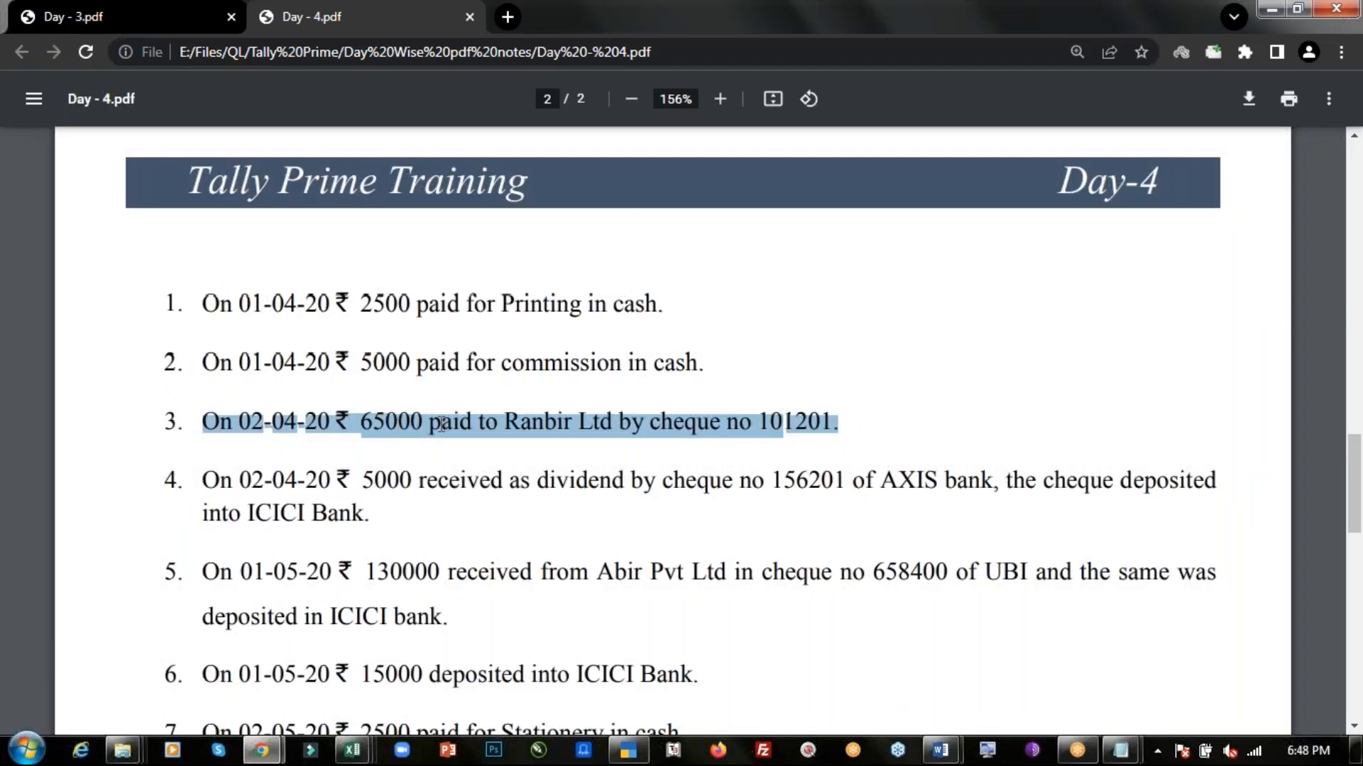
key("alt+Tab")
type("65000")
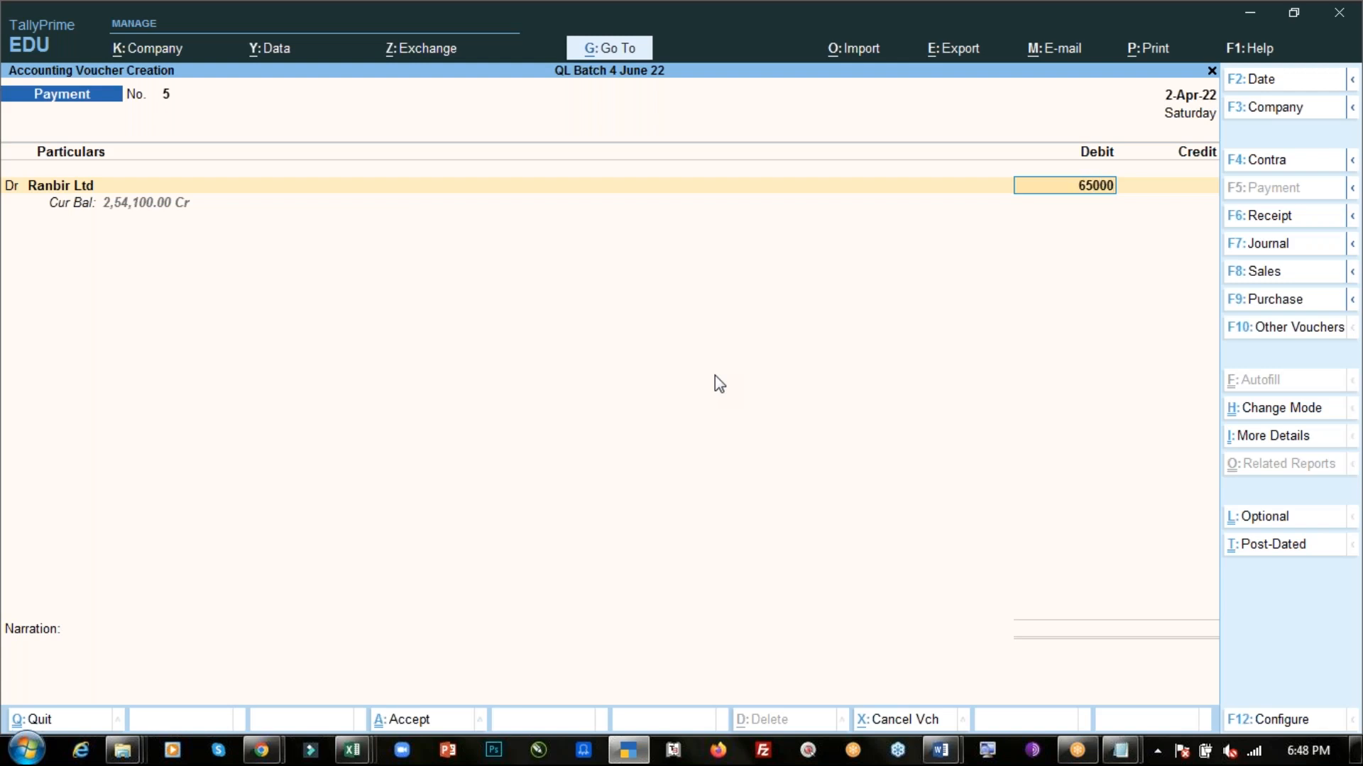
- Credit the ICICI Bank ledger on the second line of the voucher
key("Return")
key("Return")
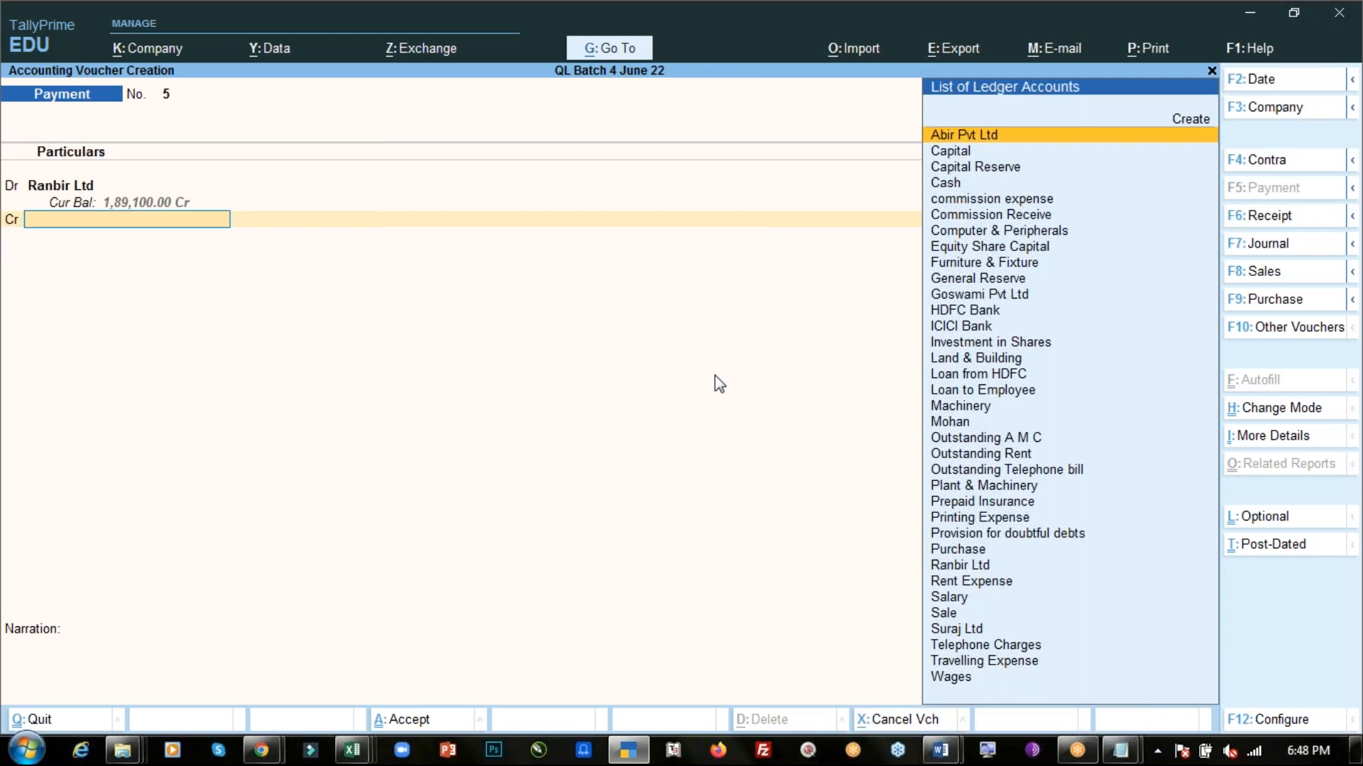
type("Ic")
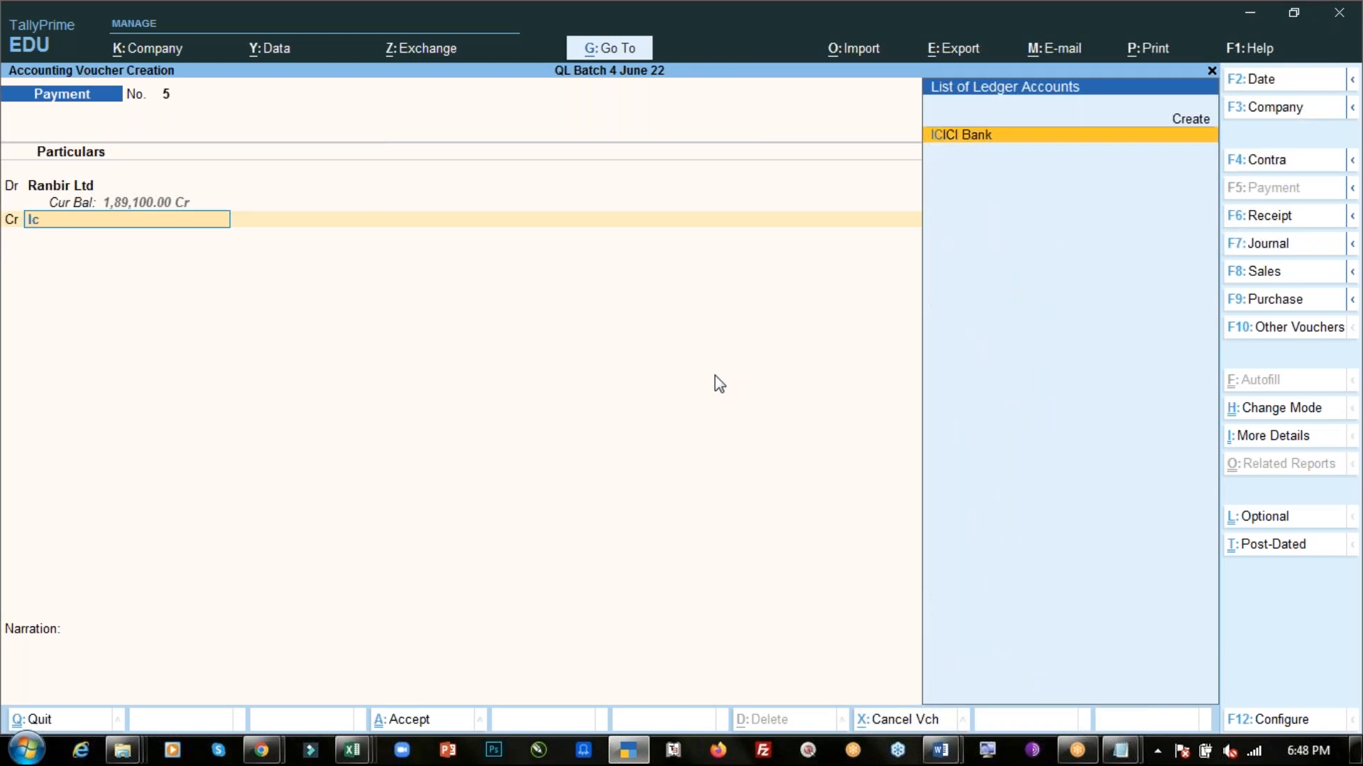
key("Return")
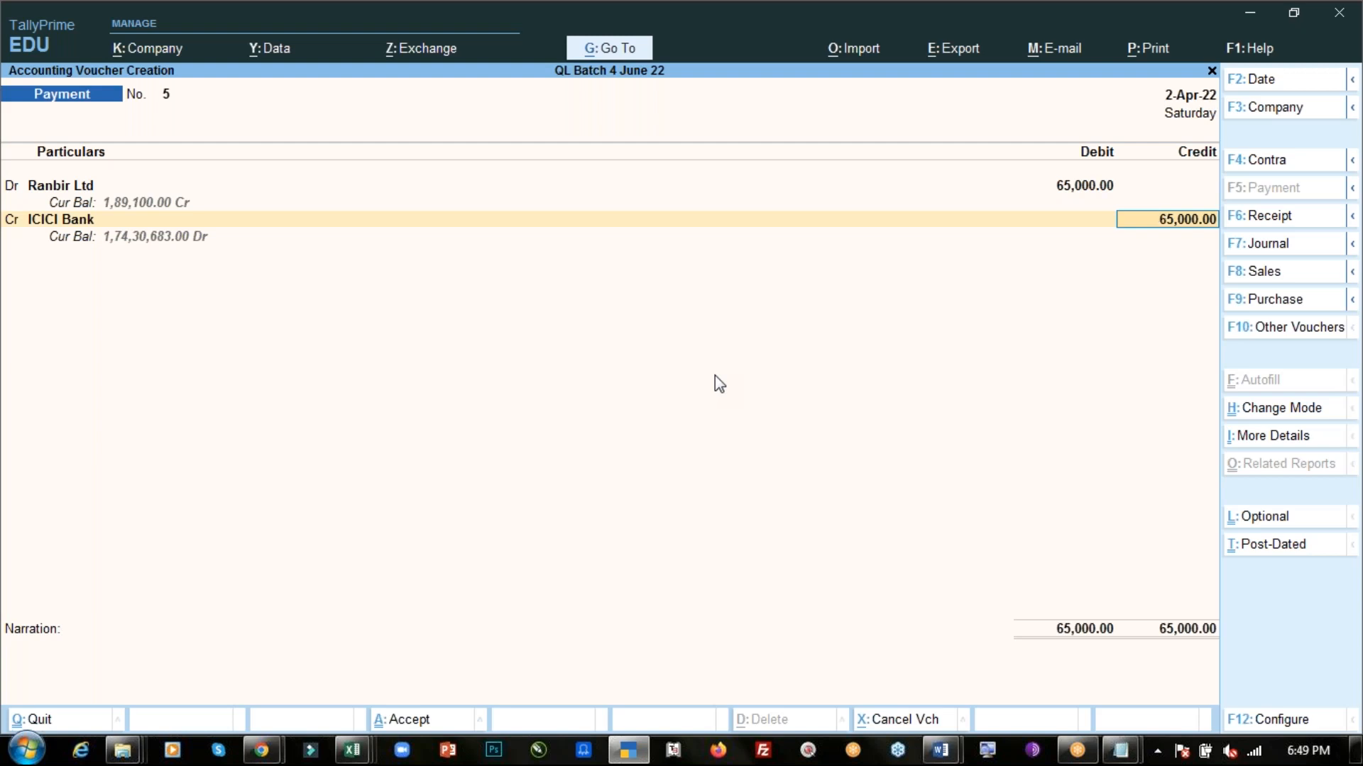
- Accept the 65,000 credit as a Cheque allocation and paste instrument number 101201 copied from the PDF
key("Return")
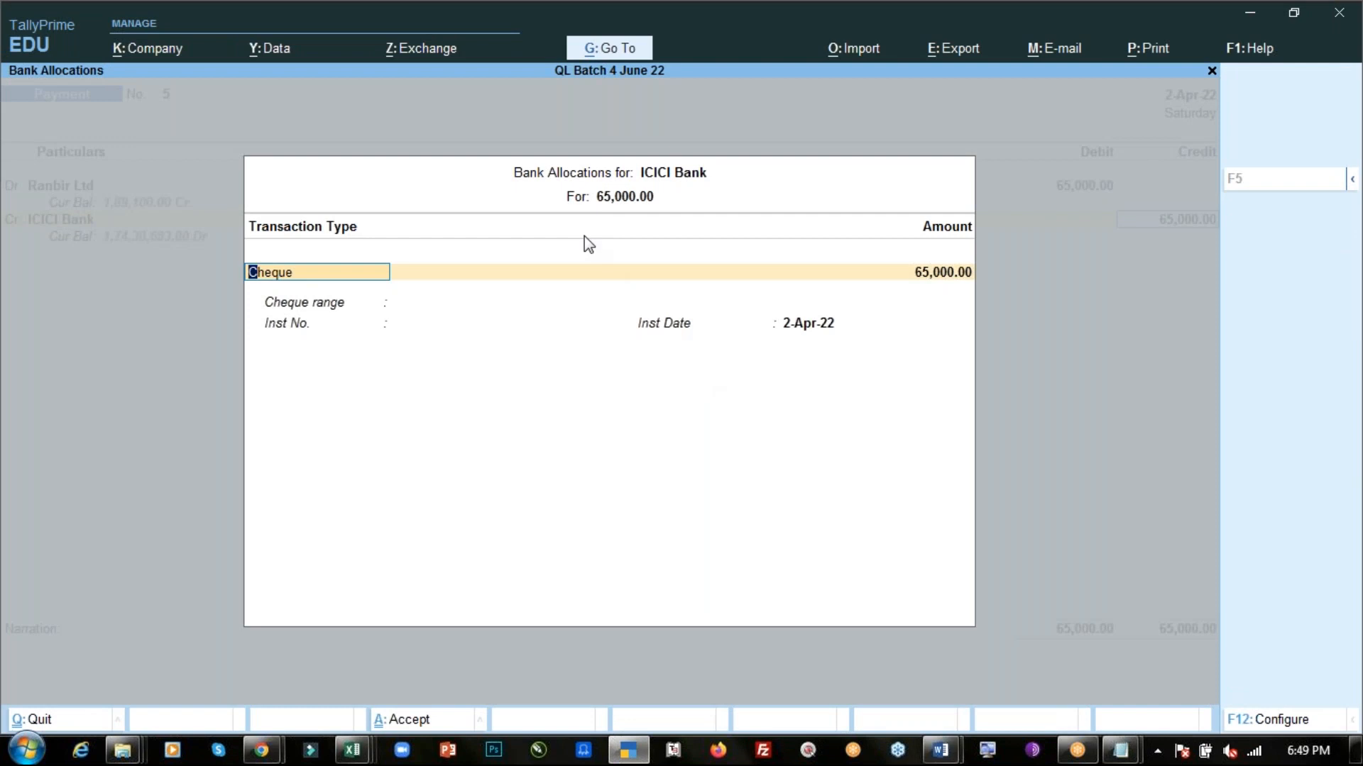
key("Return")
key("Return")
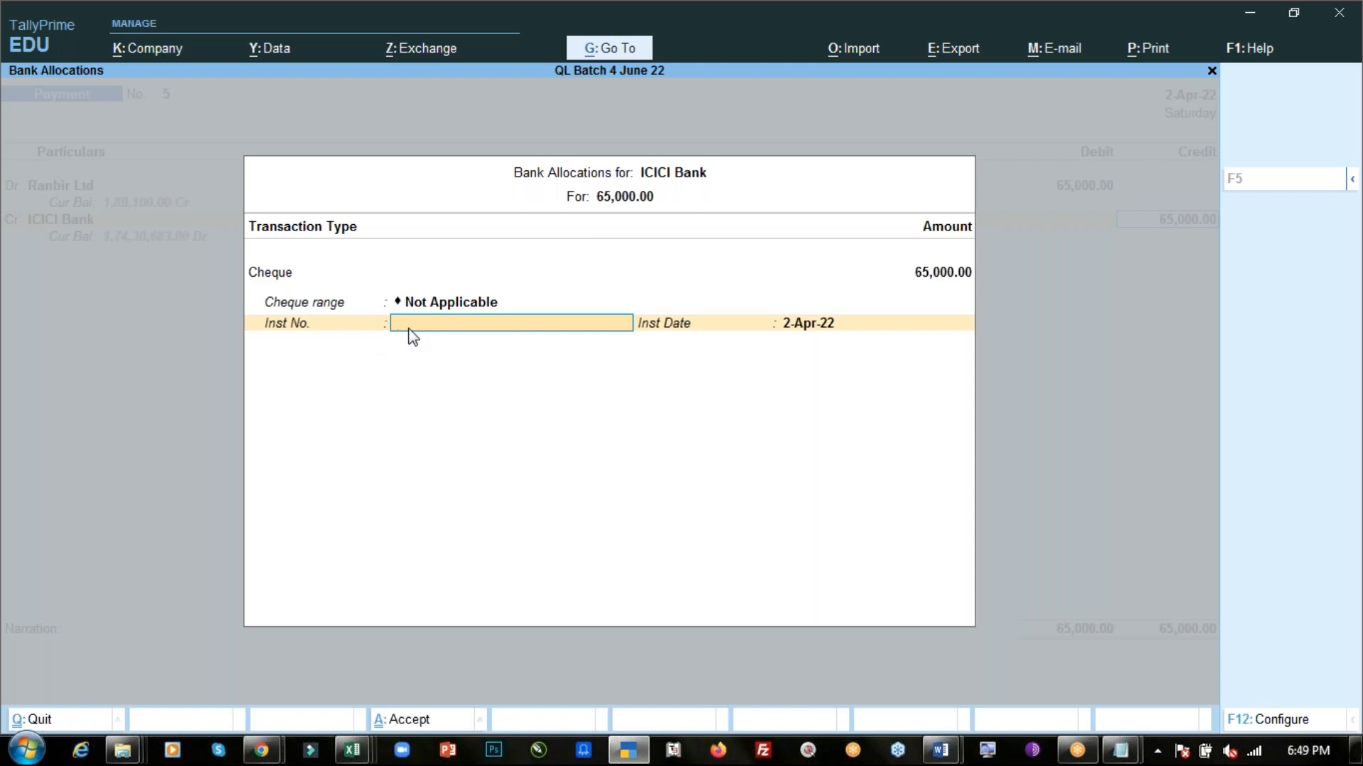
key("alt+Tab")
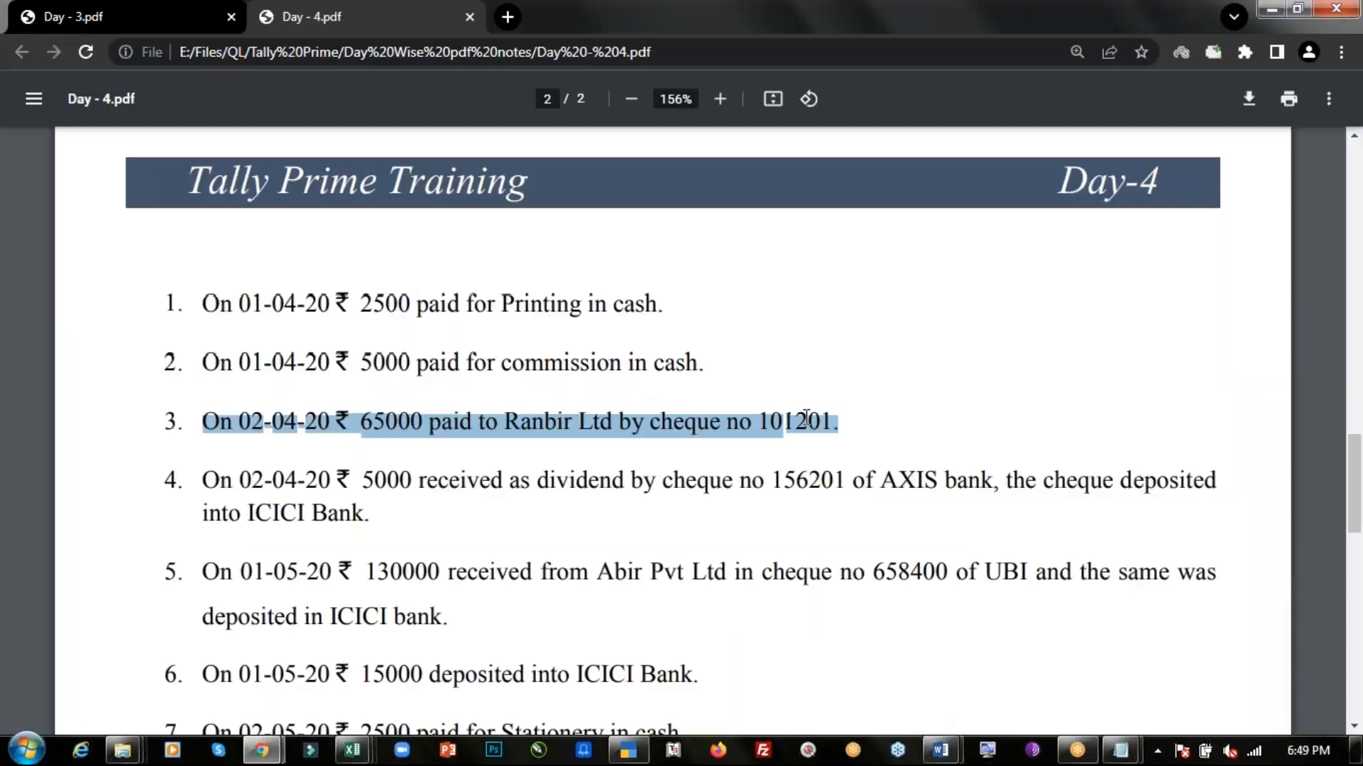
double_click(804, 420)
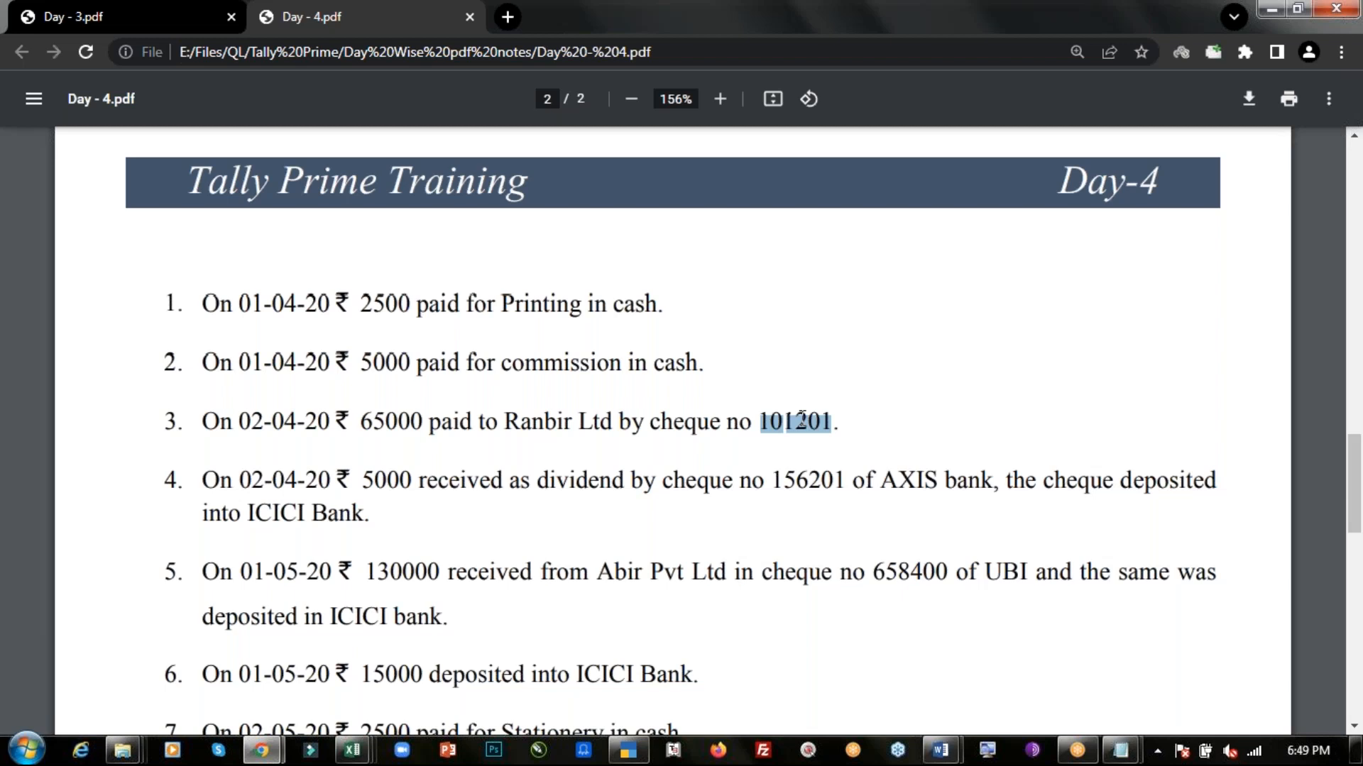
key("ctrl+c")
key("alt+Tab")
key("ctrl+v")
key("Return")
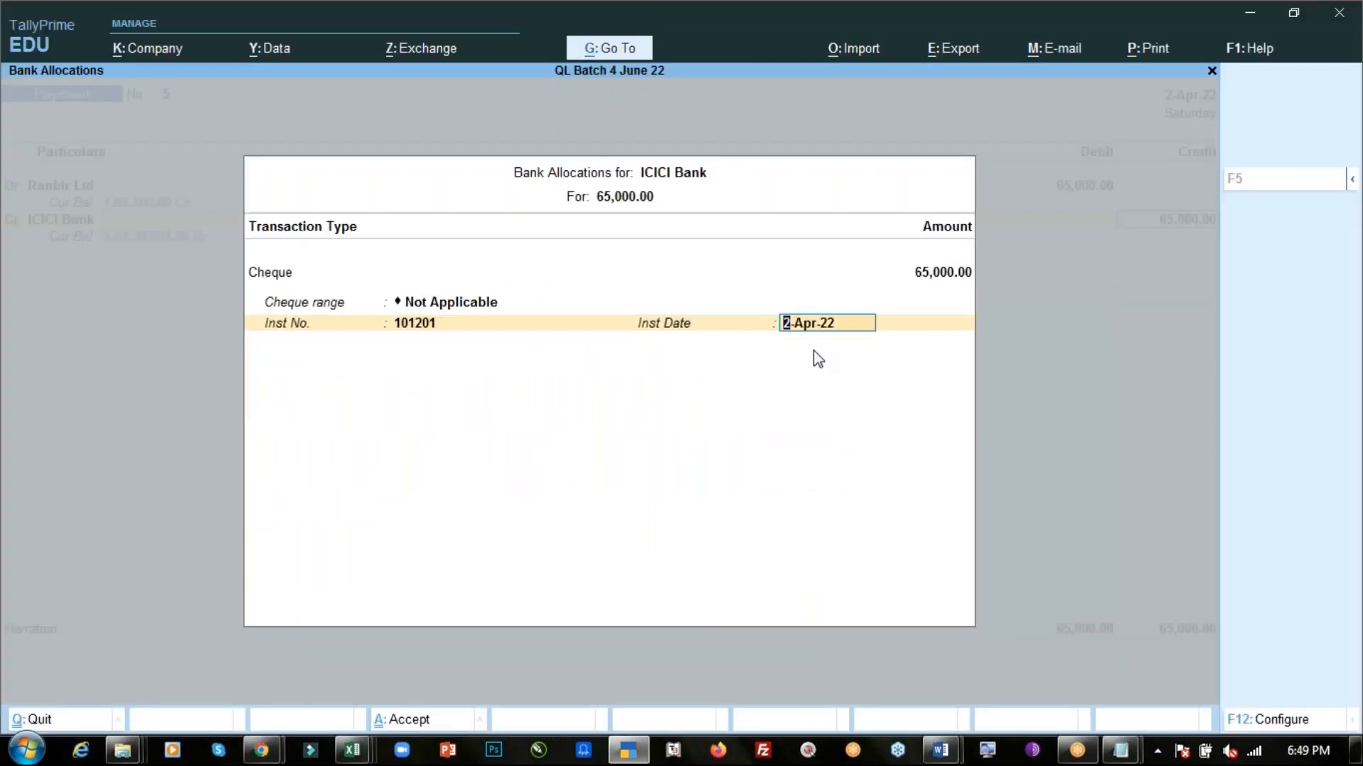
- Accept the cheque allocation and save the Ranbir Ltd payment voucher
key("Return")
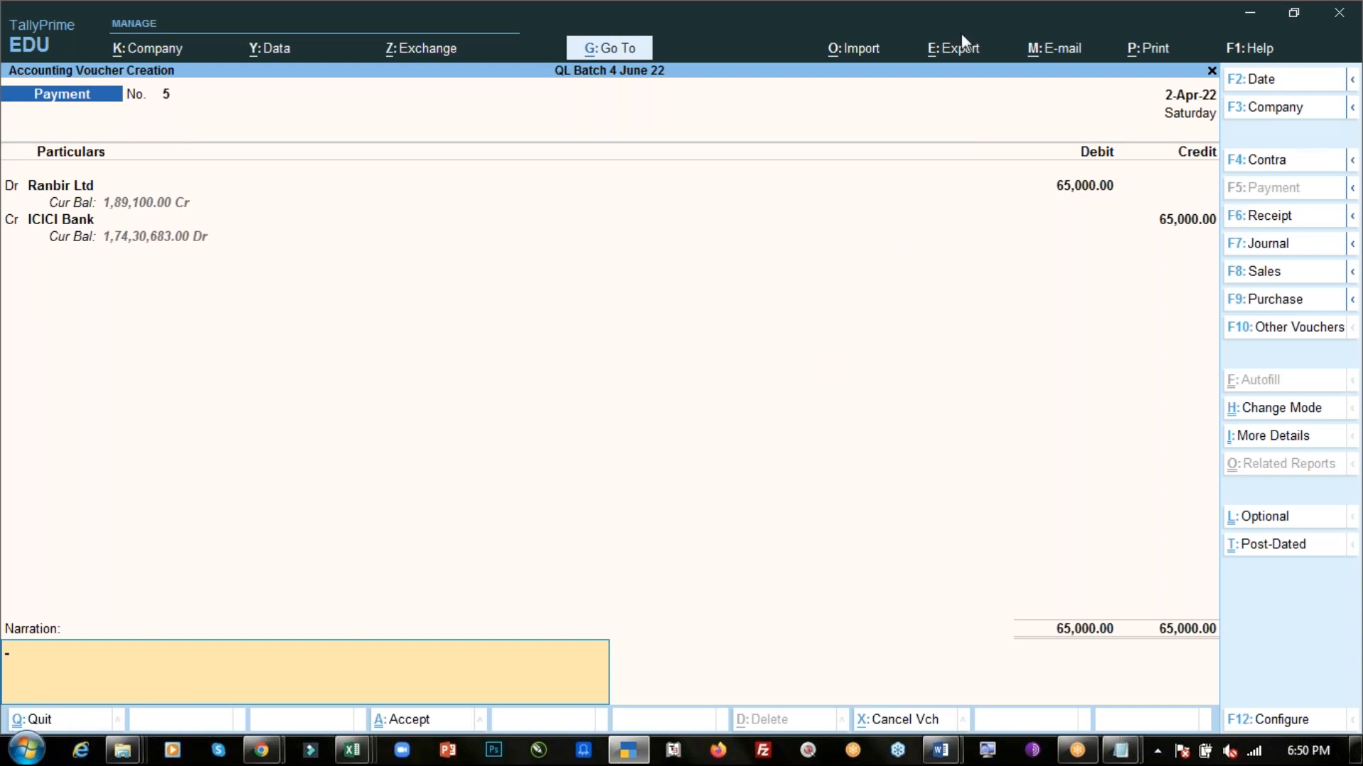
left_click(969, 48)
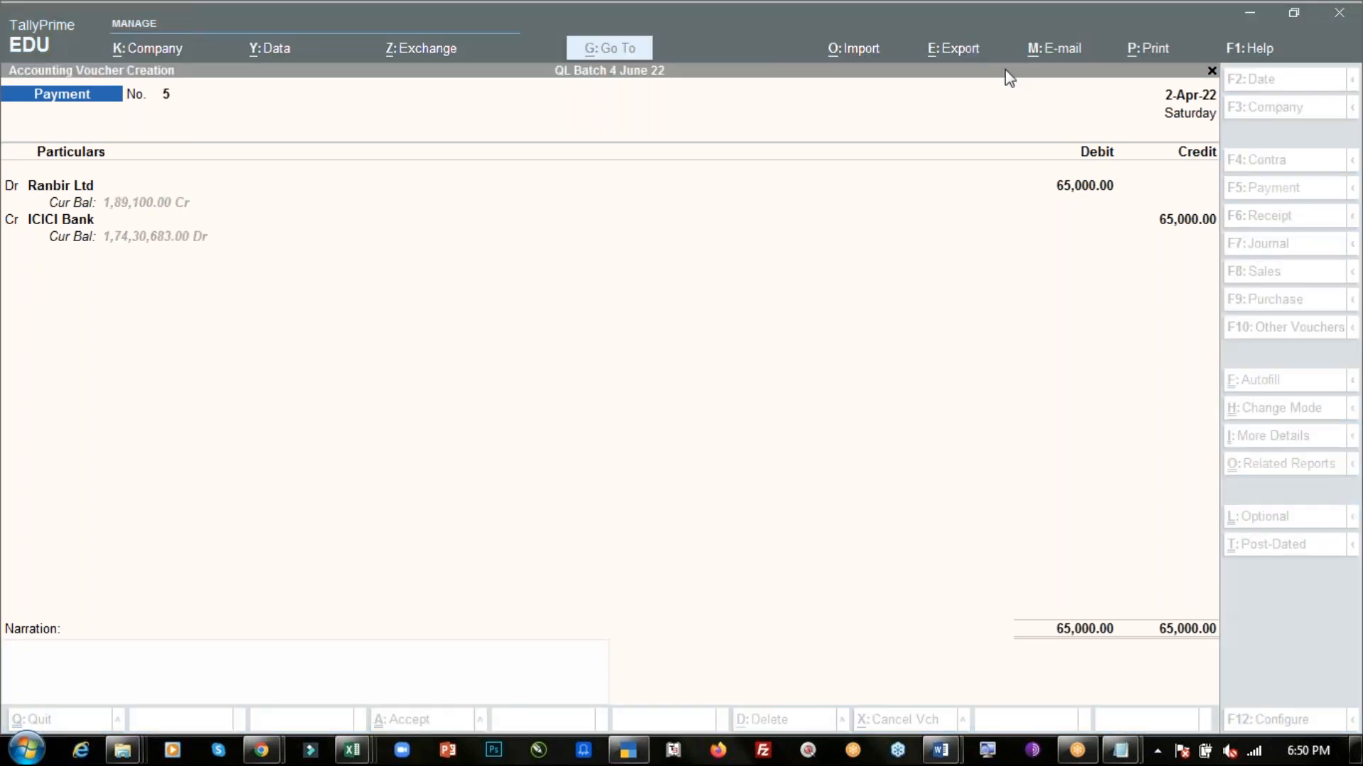
left_click(304, 687)
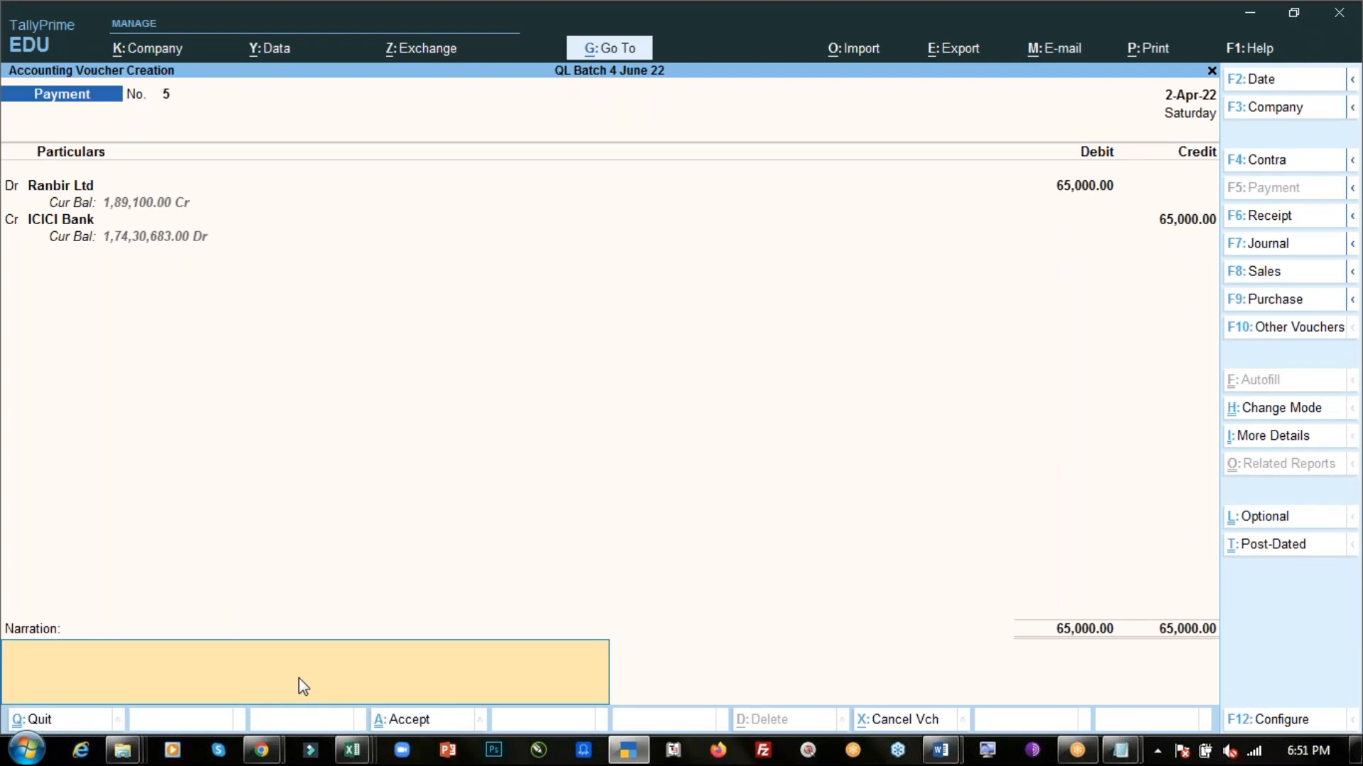
key("ctrl")
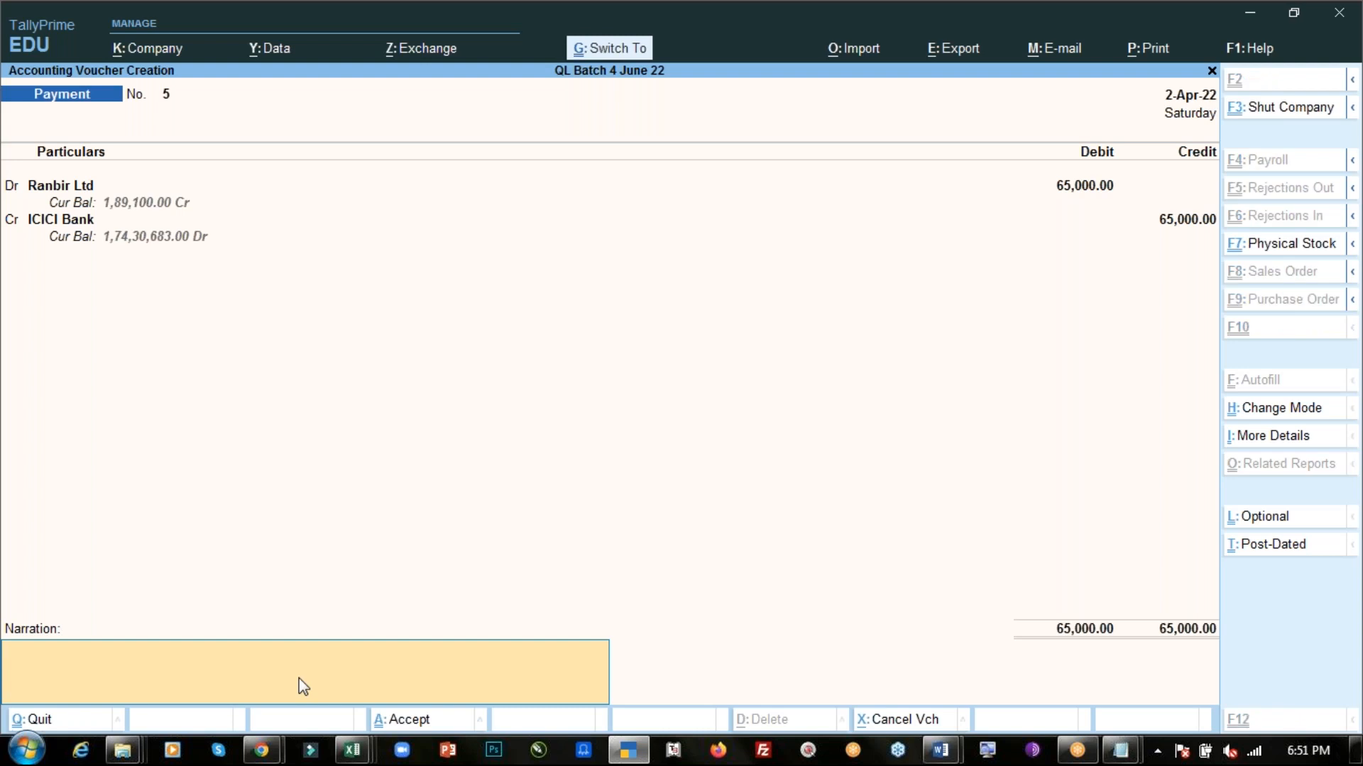
key("ctrl+a")
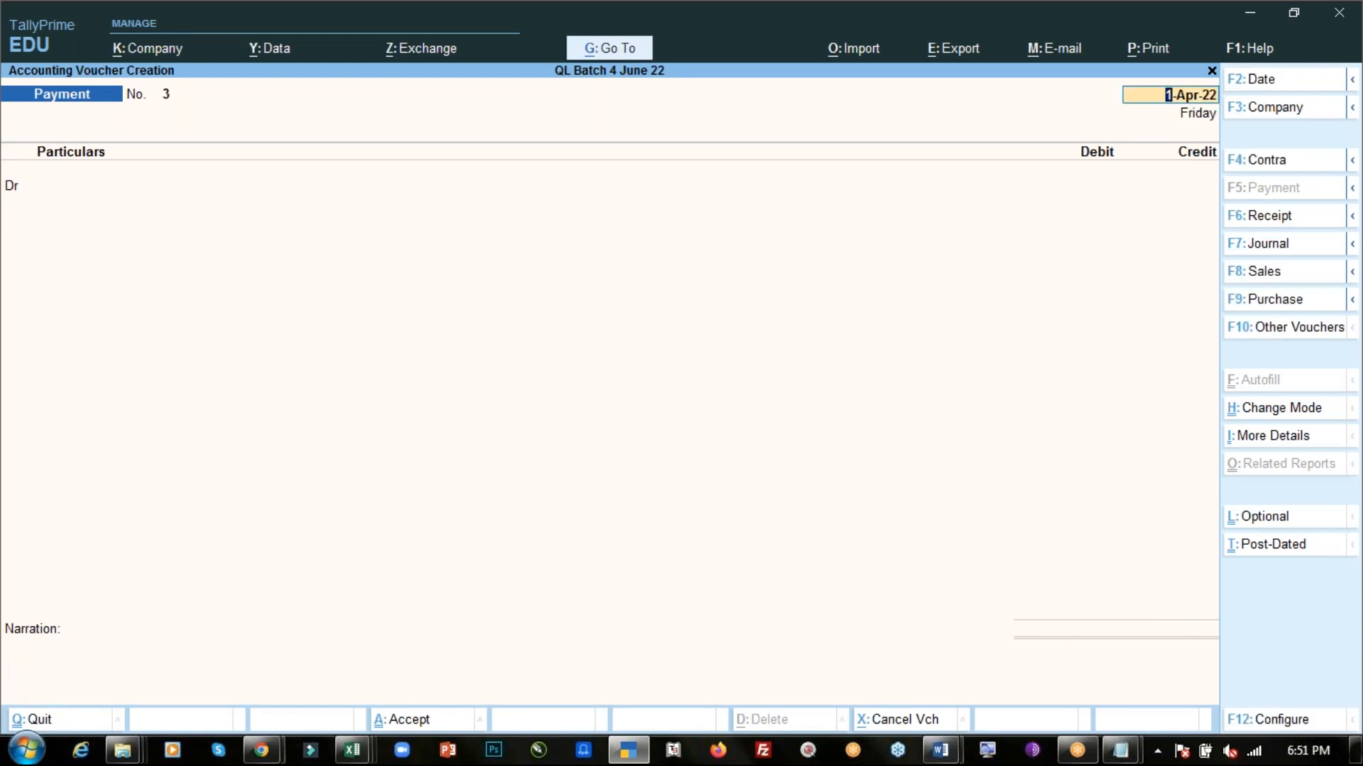
- Check the first Day-4 PDF transaction and debit Printing Expense with 2500 in a payment voucher dated 1-Apr-22
key("alt")
key("alt+Tab")
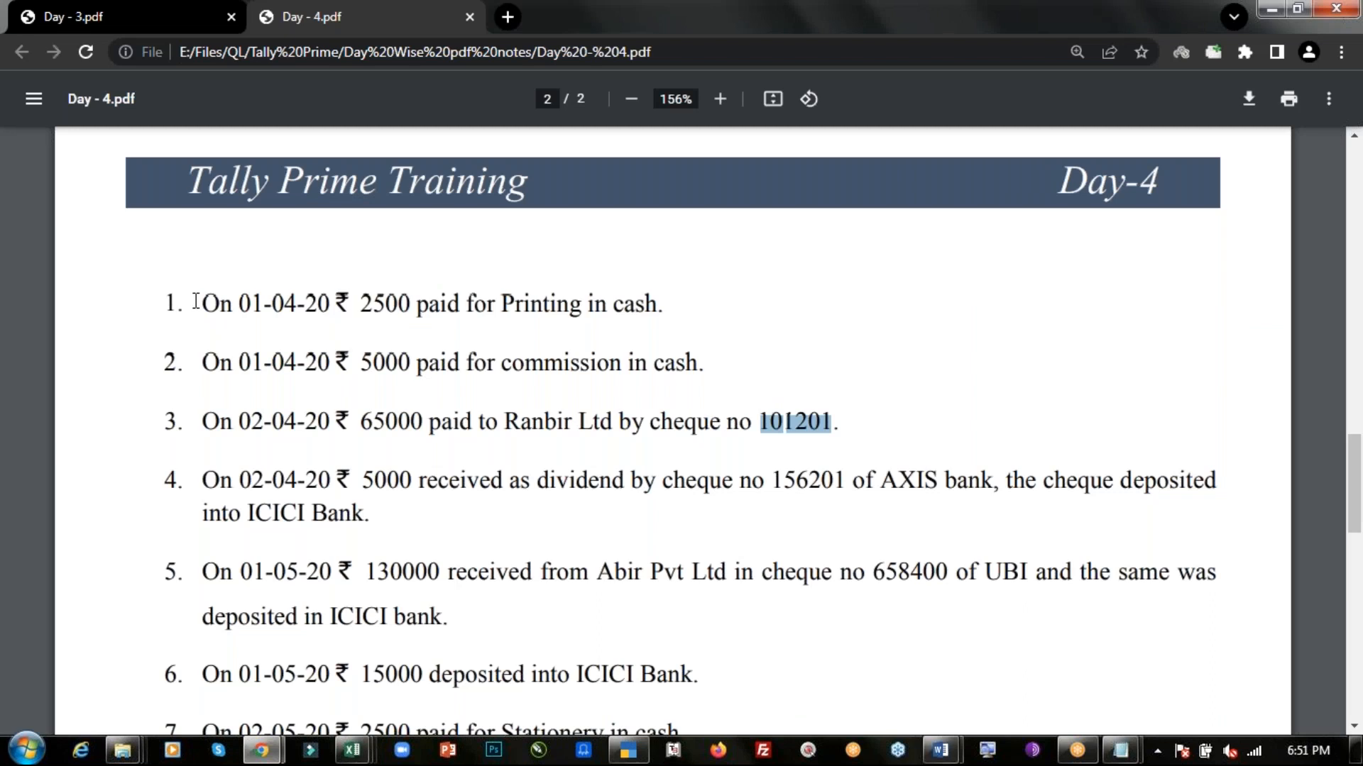
left_click_drag(196, 301, 673, 304)
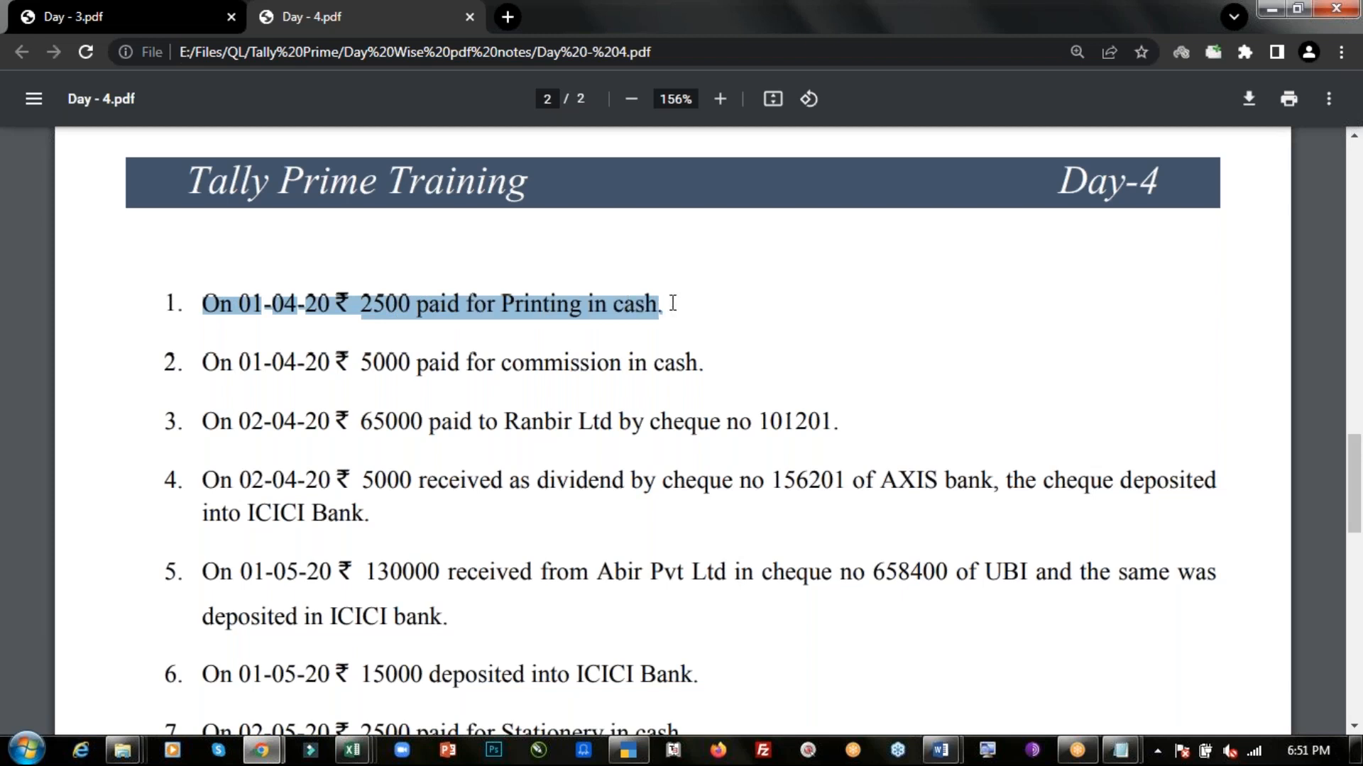
key("alt+Tab")
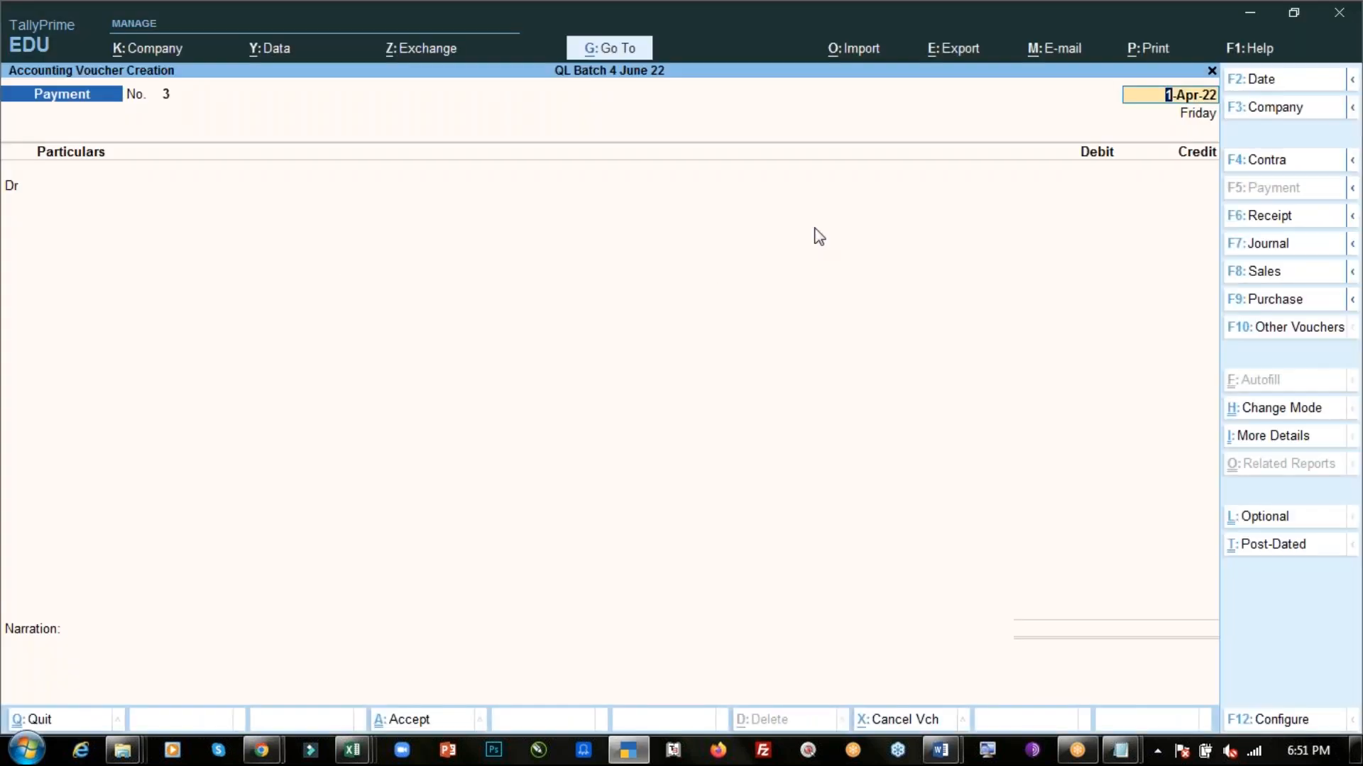
key("Return")
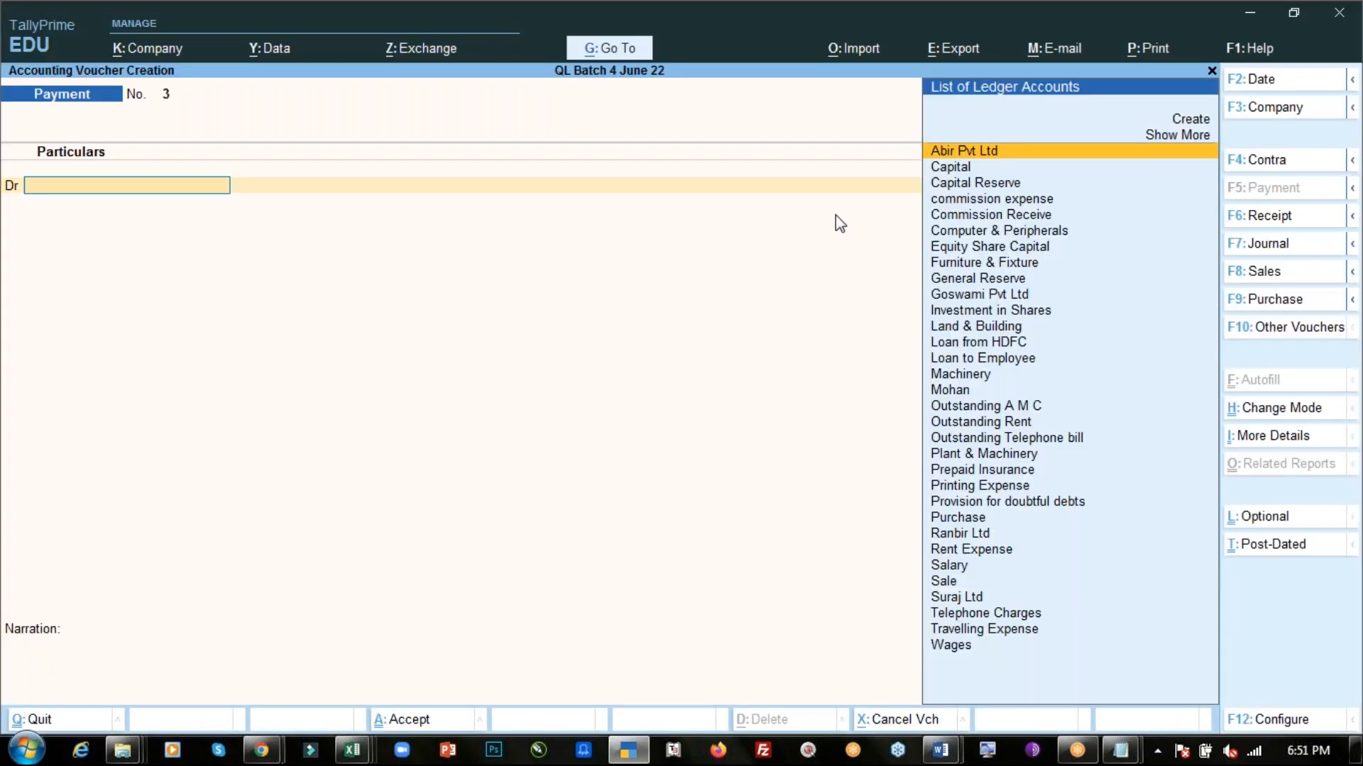
type("Pri")
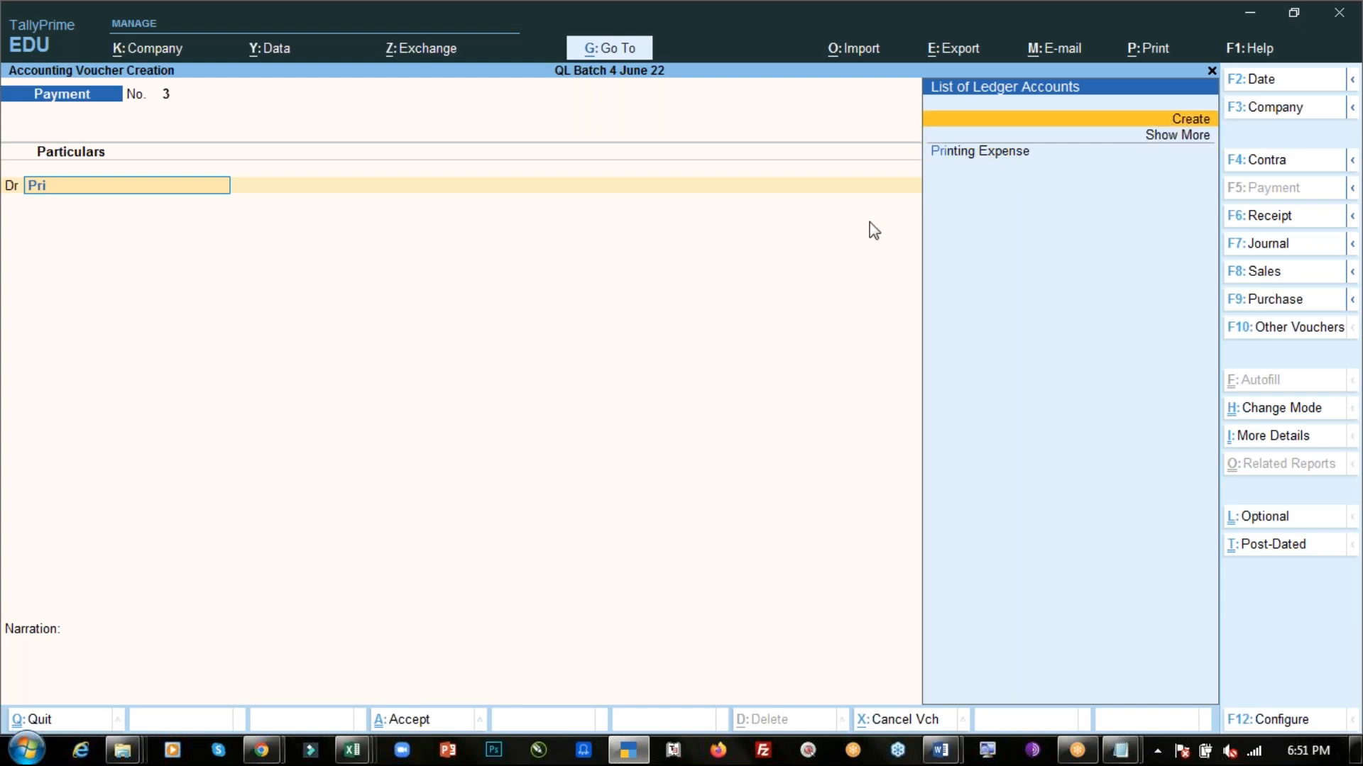
key("Down")
key("Down")
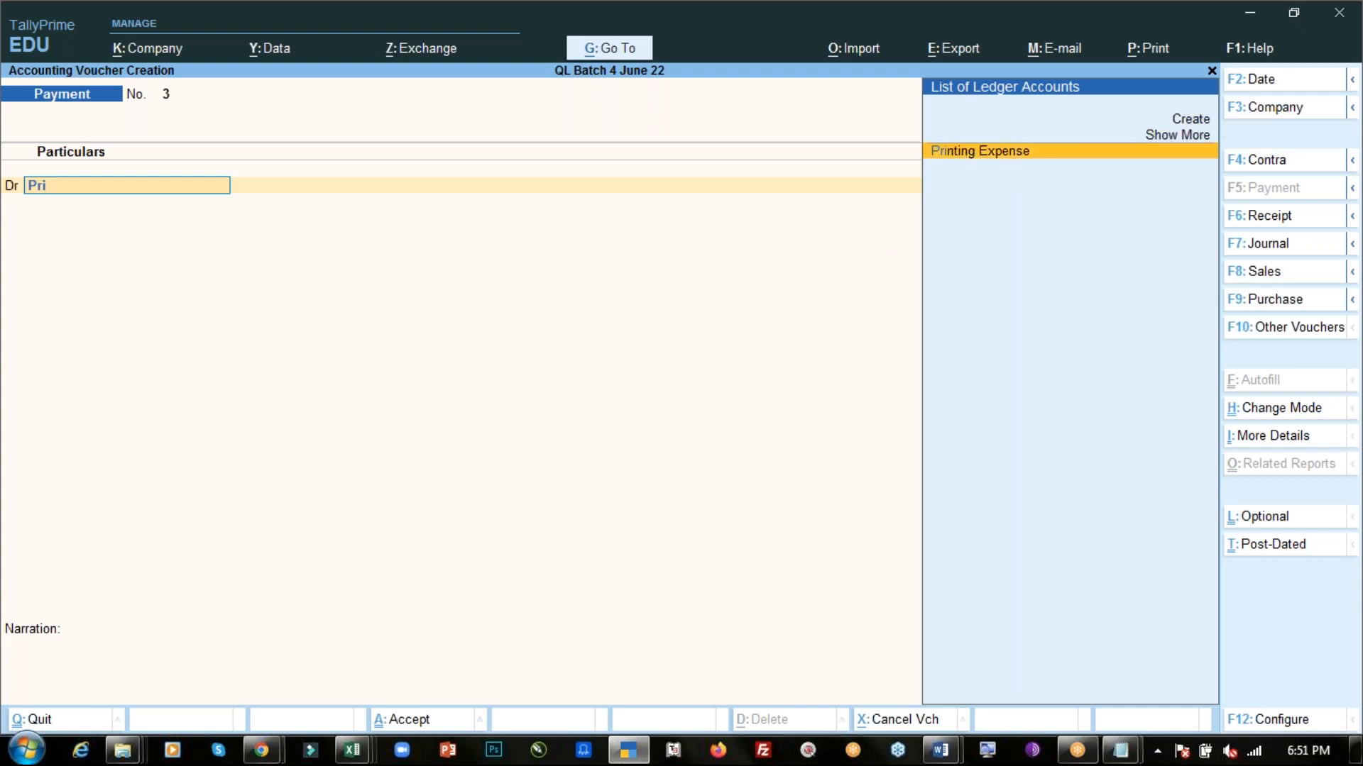
key("Return")
type("2500")
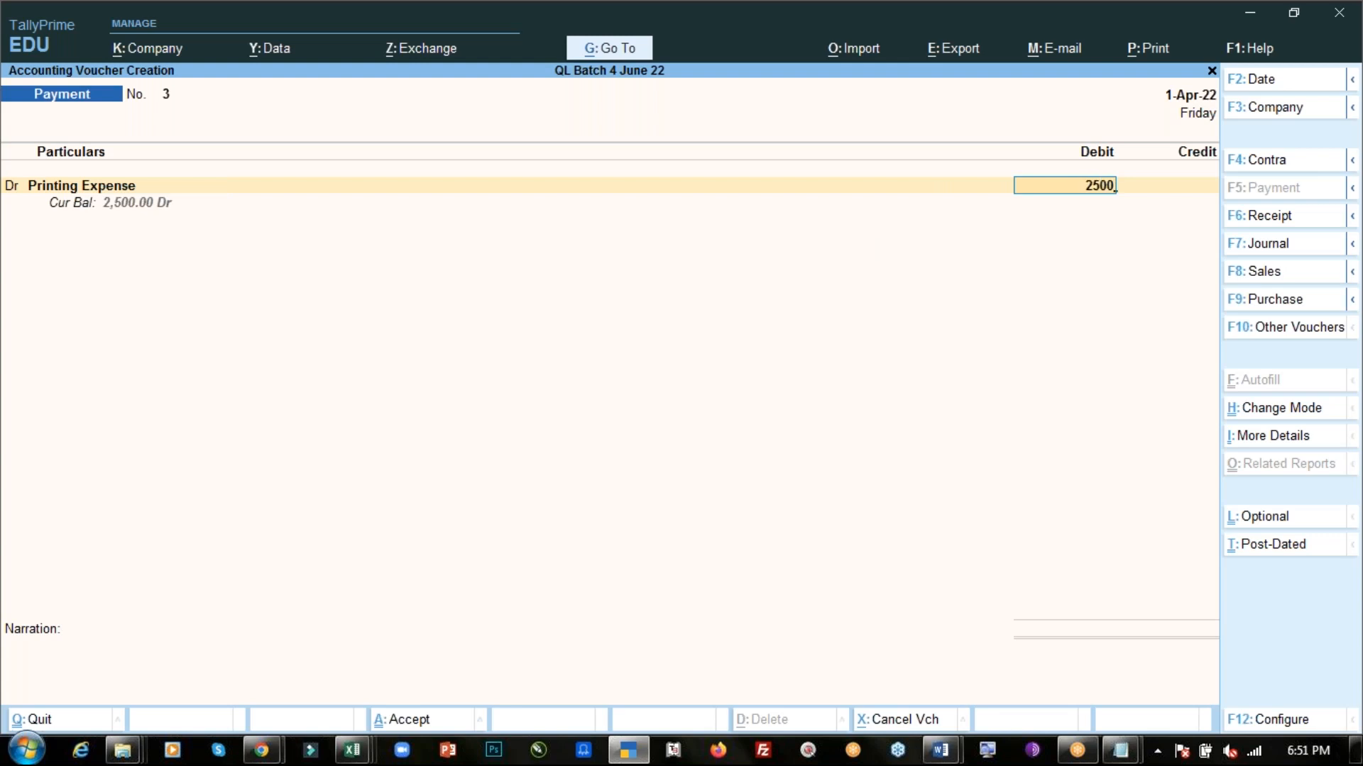
key("Return")
key("Return")
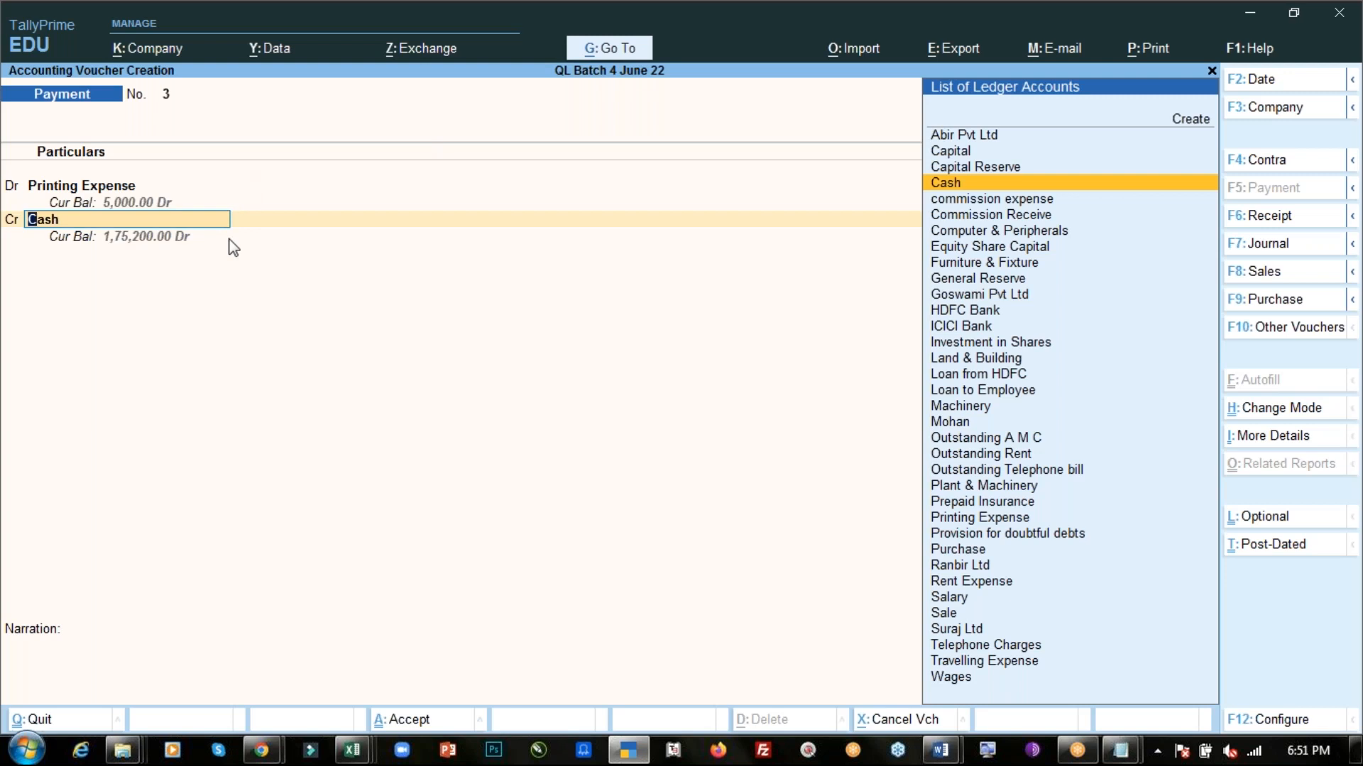
- Credit Cash for 2,500, add the narration "Being print exp paid" and save the voucher
key("alt+Tab")
key("alt+Tab")
key("Return")
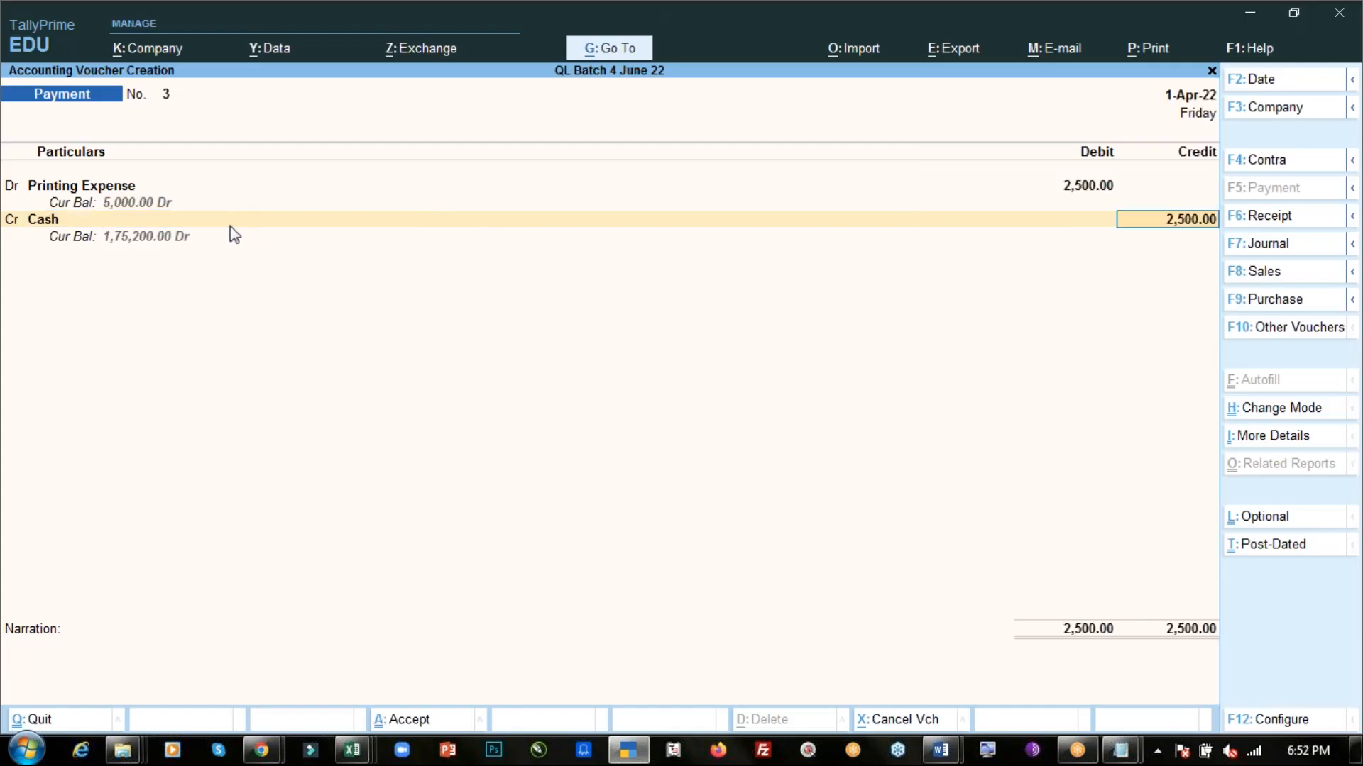
key("Return")
type("Being")
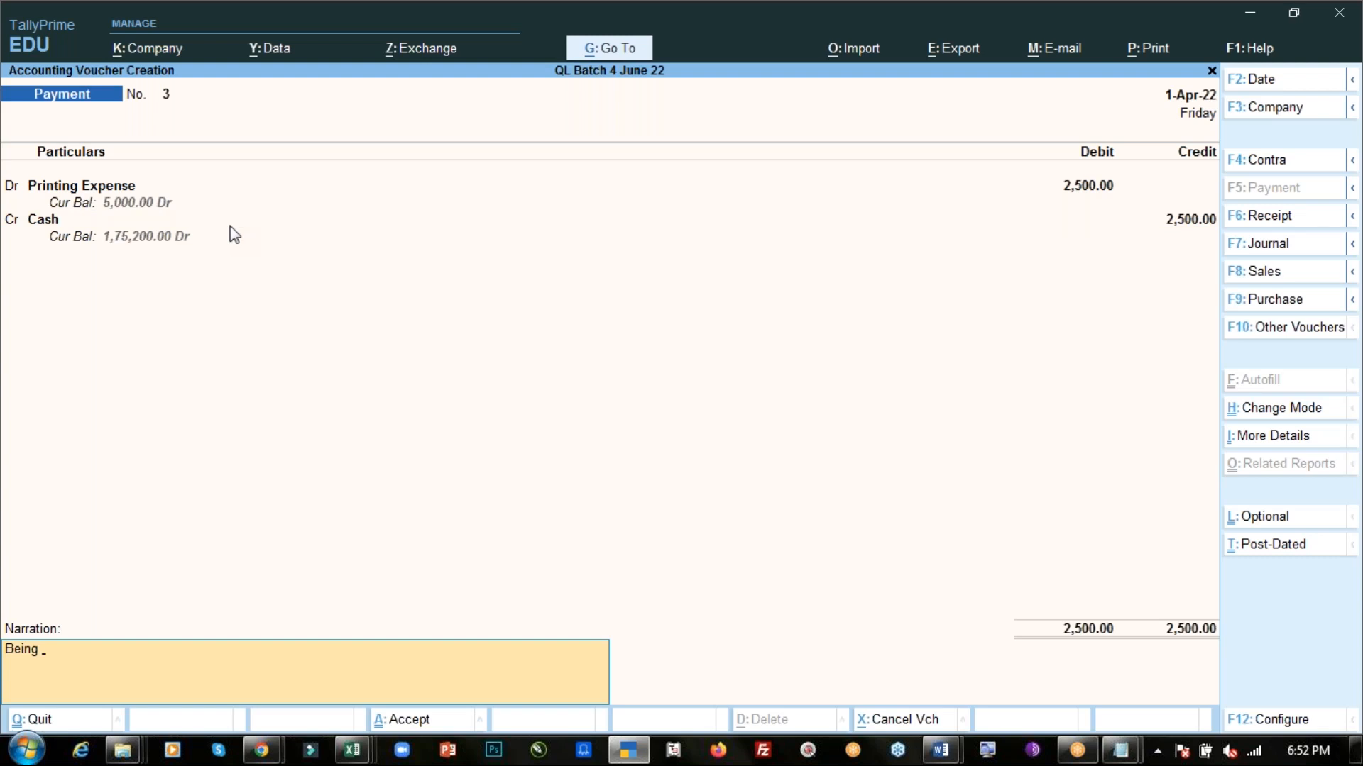
type("print exp paid.")
key("ctrl+a")
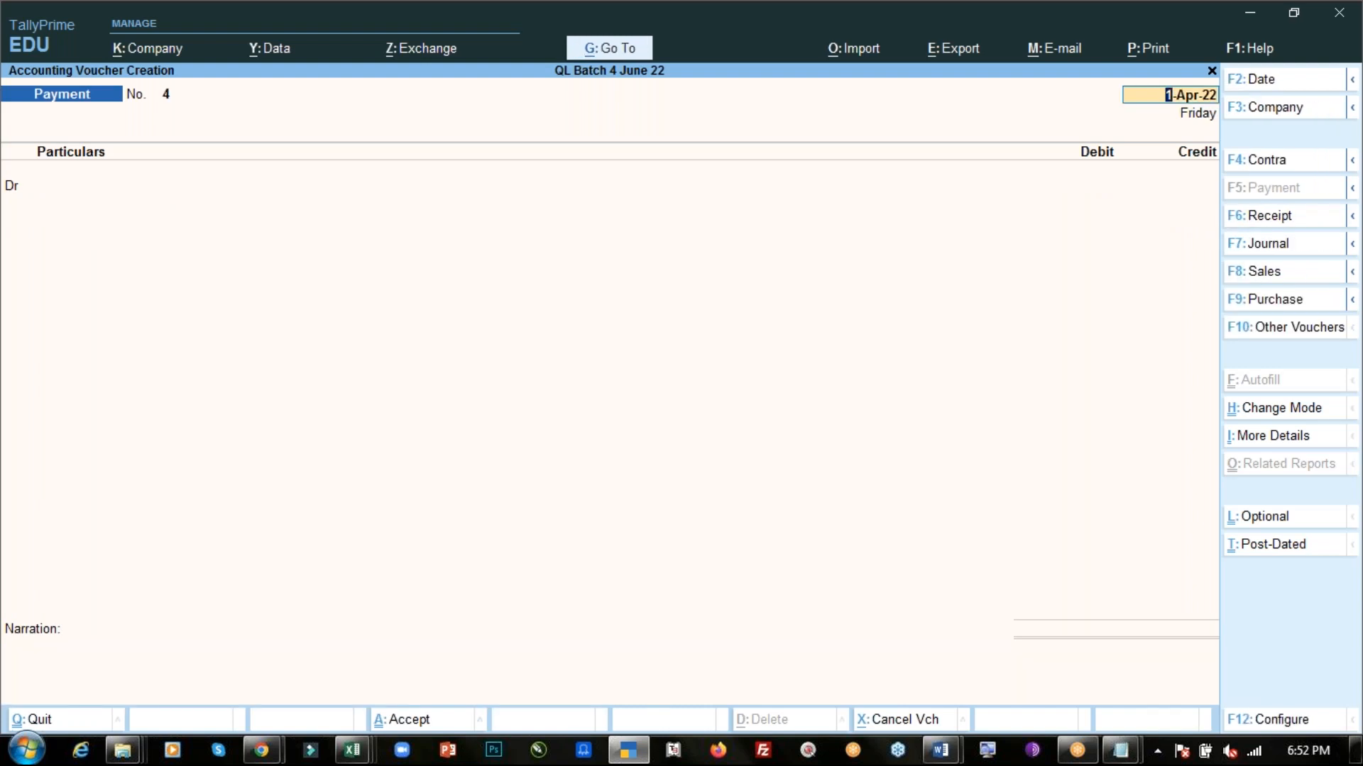
- Check the second PDF transaction and debit commission expense with 5000 in a payment voucher dated 1-Apr-22
key("alt+Tab")
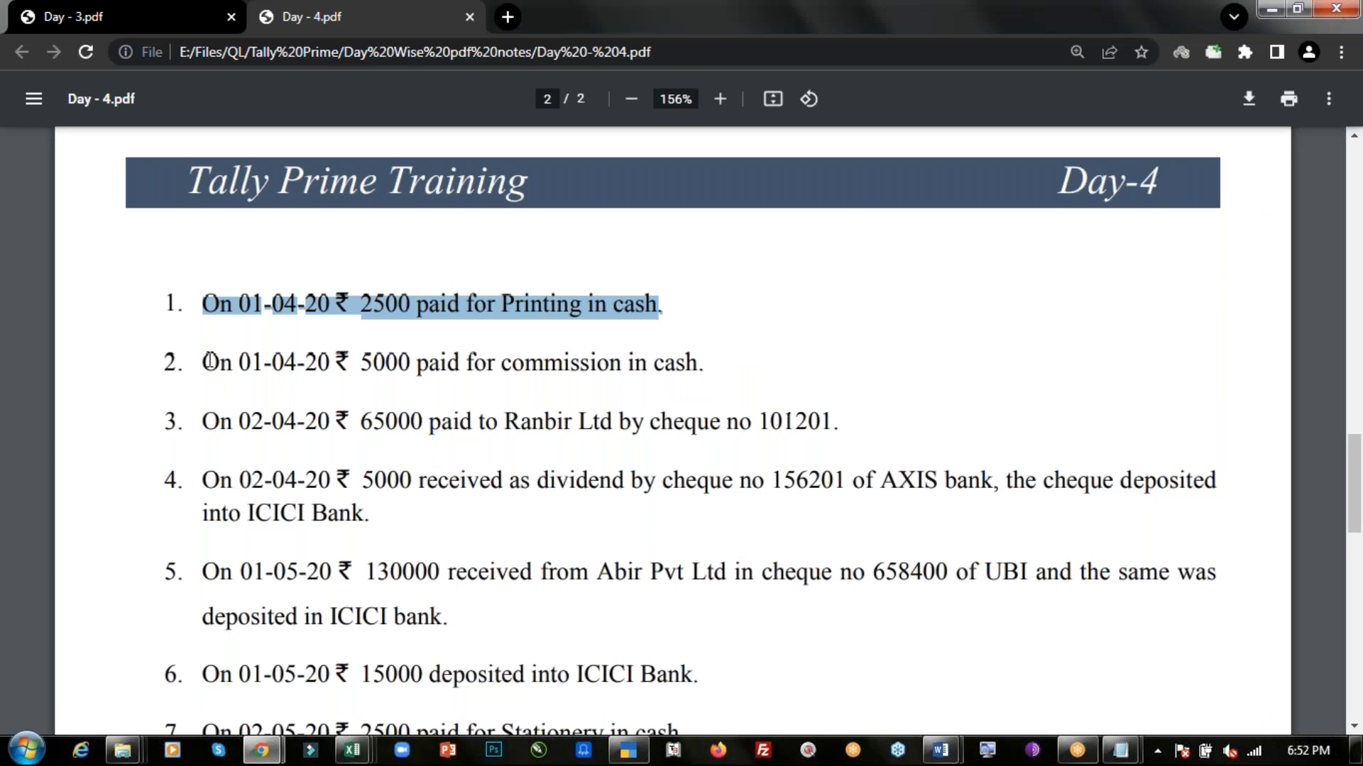
left_click_drag(209, 362, 703, 362)
left_click(702, 362)
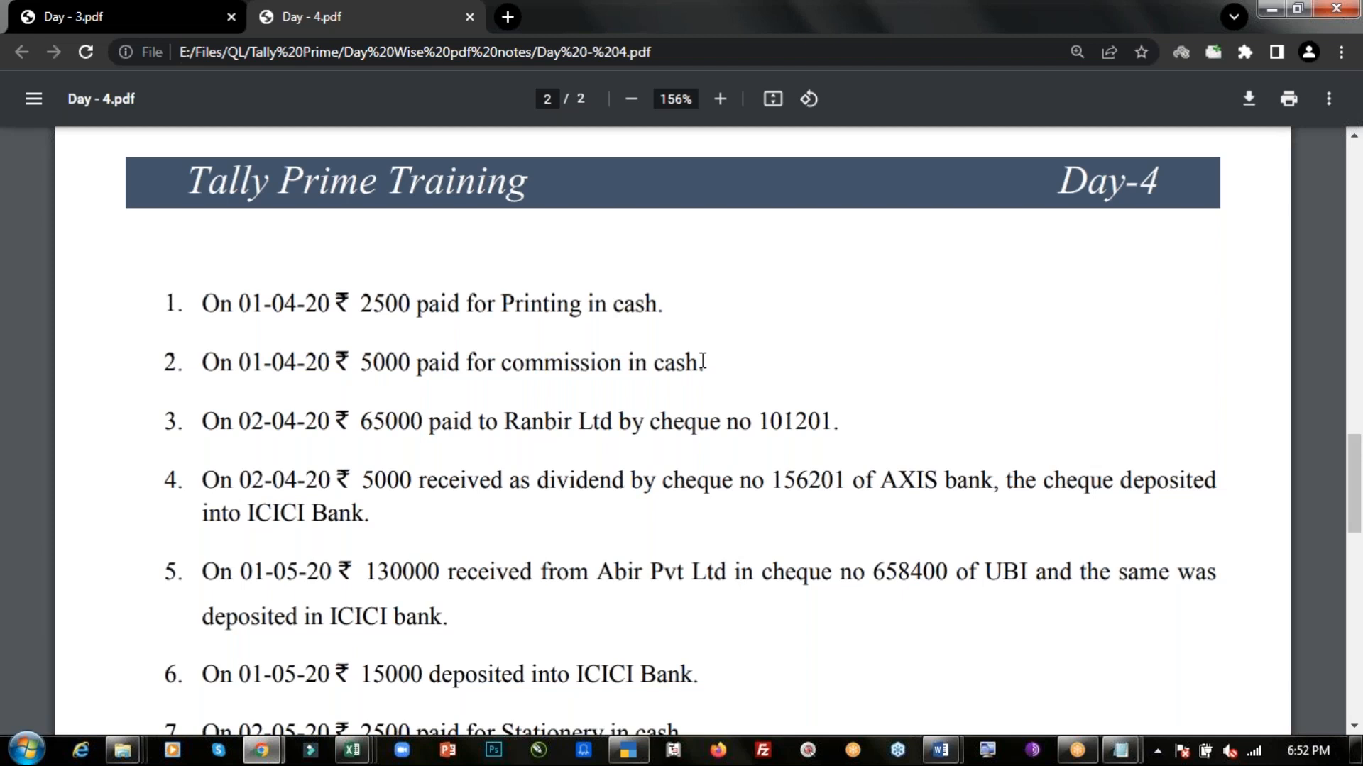
key("alt+Tab")
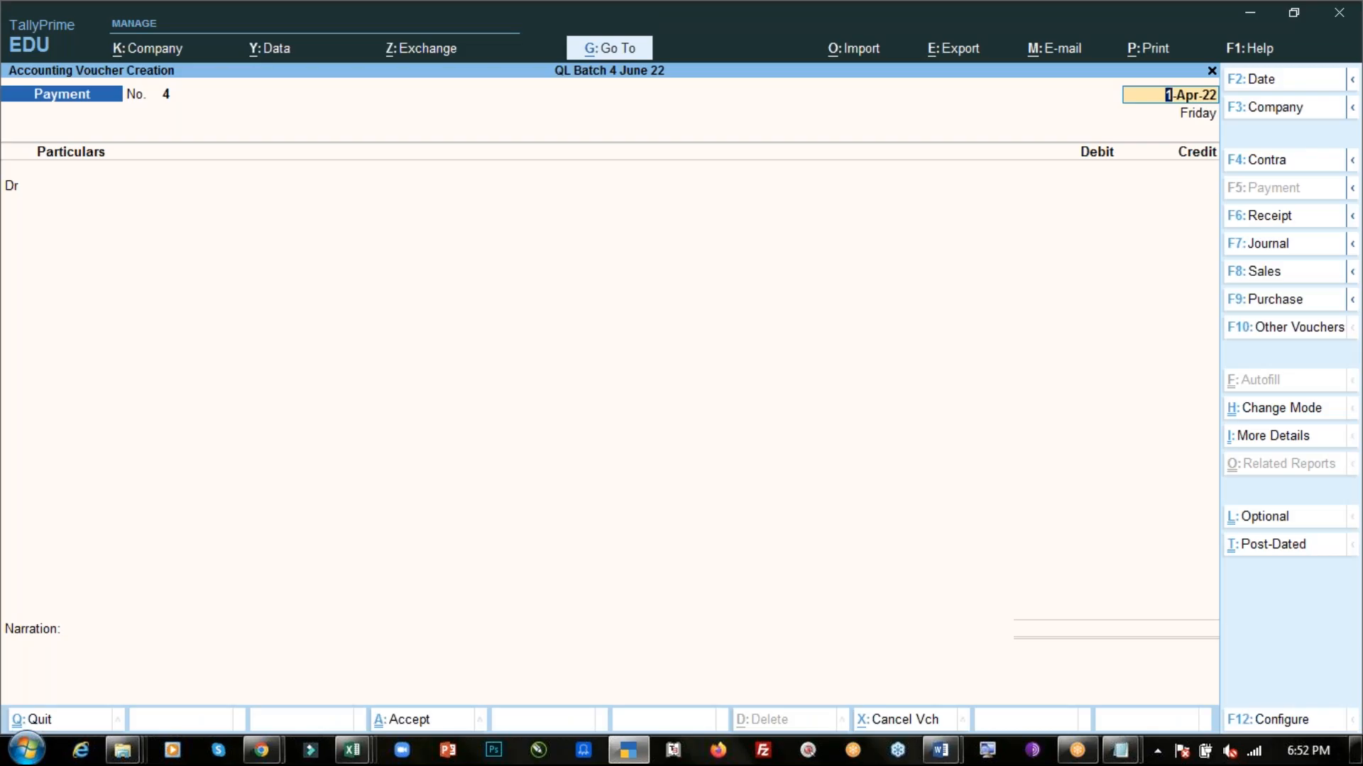
key("Return")
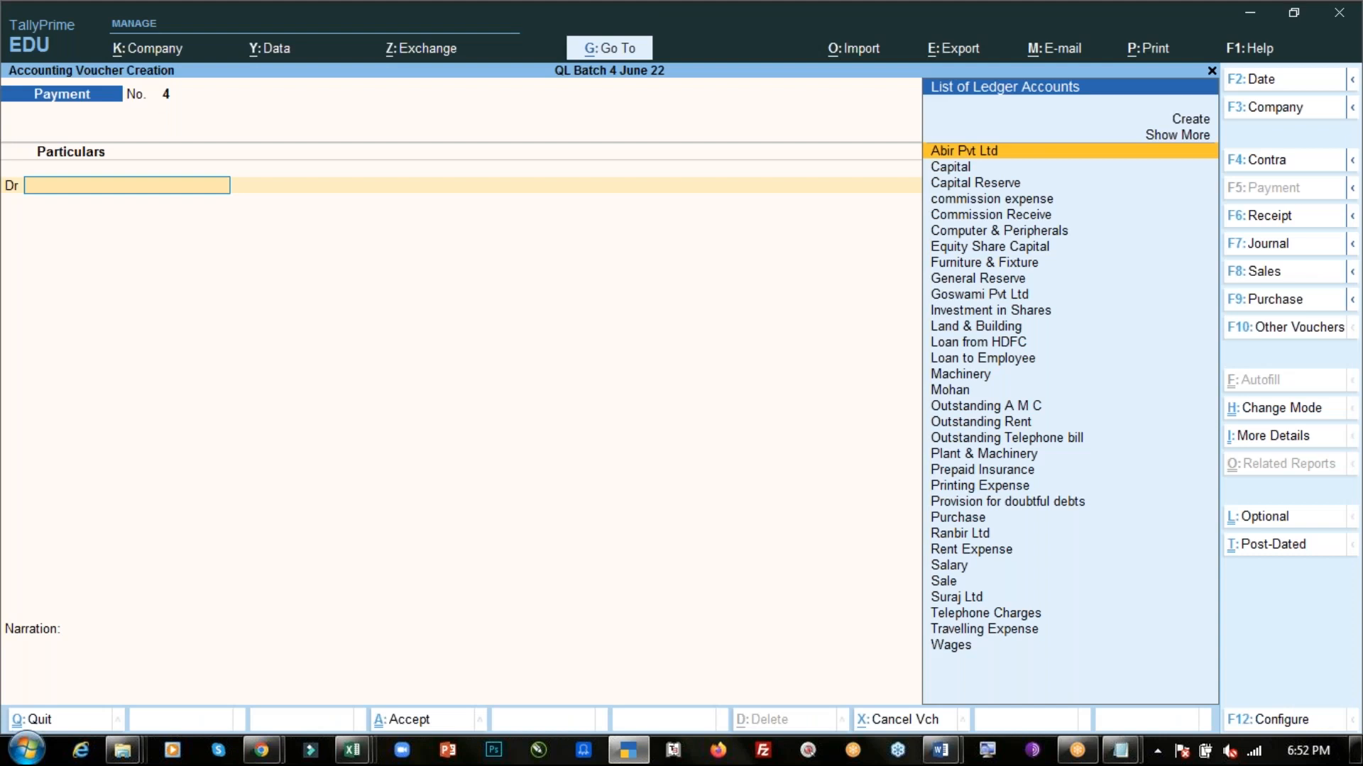
type("Com")
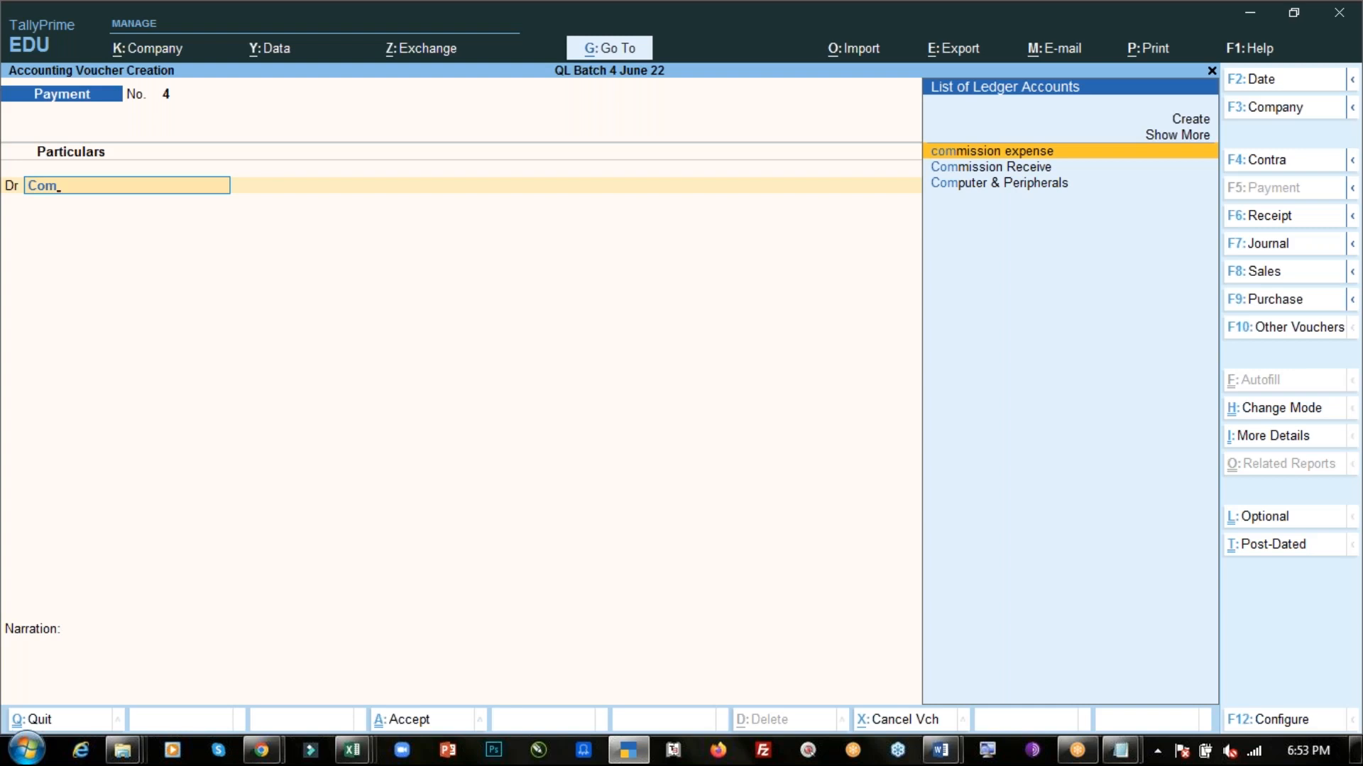
key("Return")
type("5000")
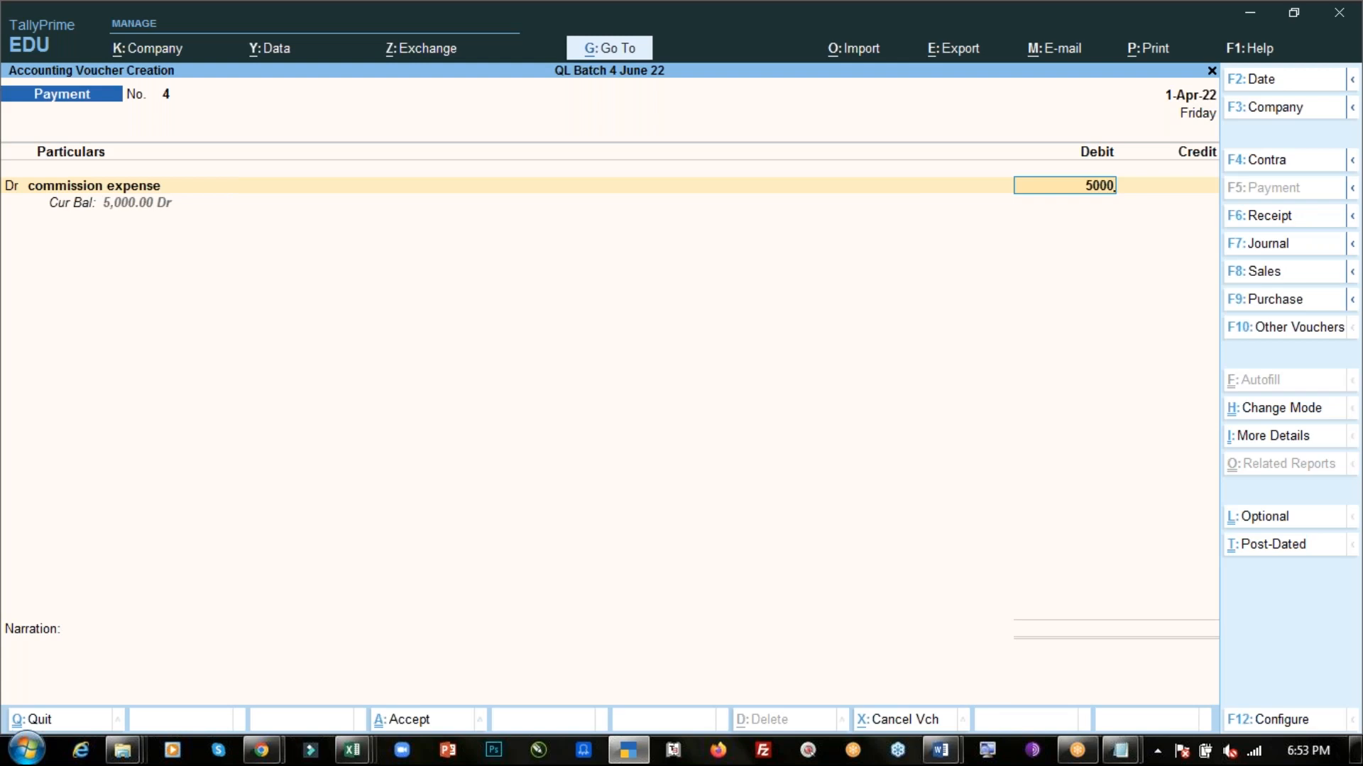
key("Return")
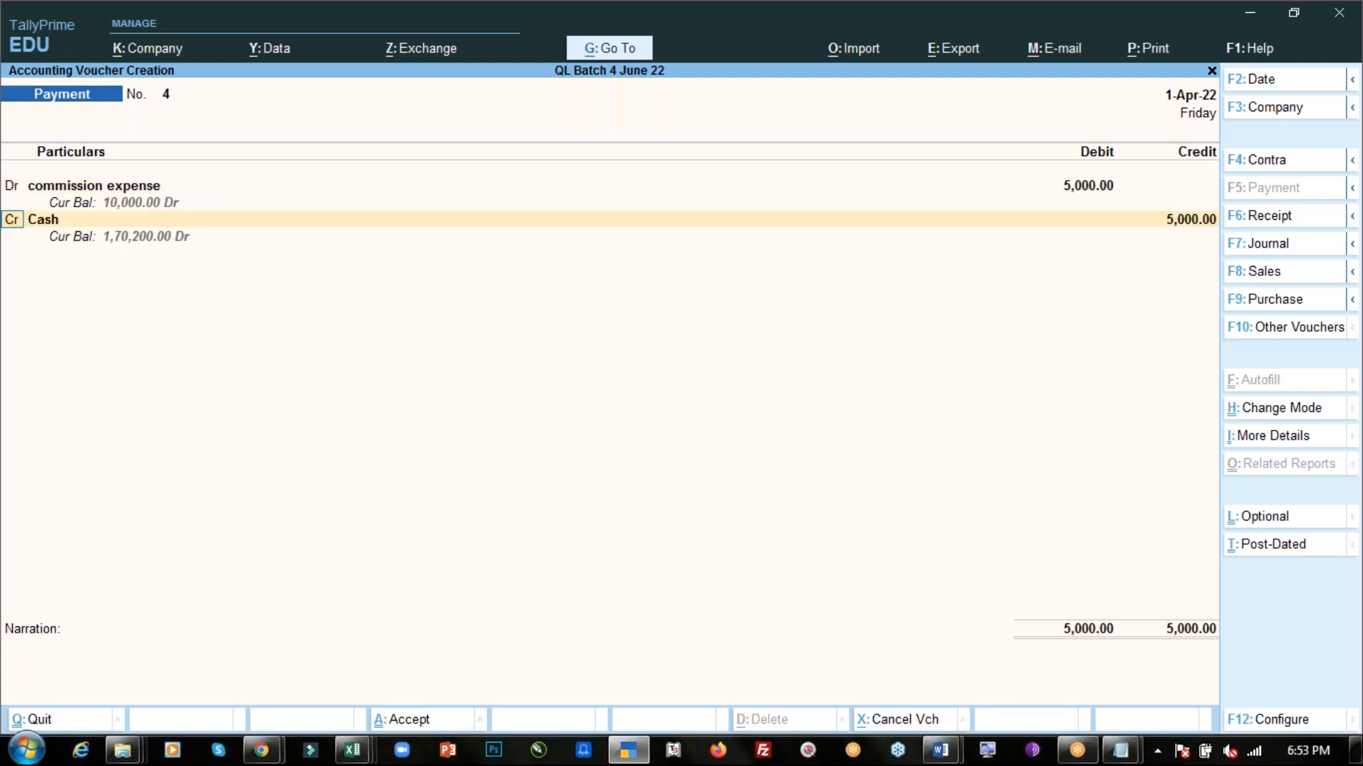
- Credit Cash for 5,000 and save the commission payment voucher without narration
key("Return")
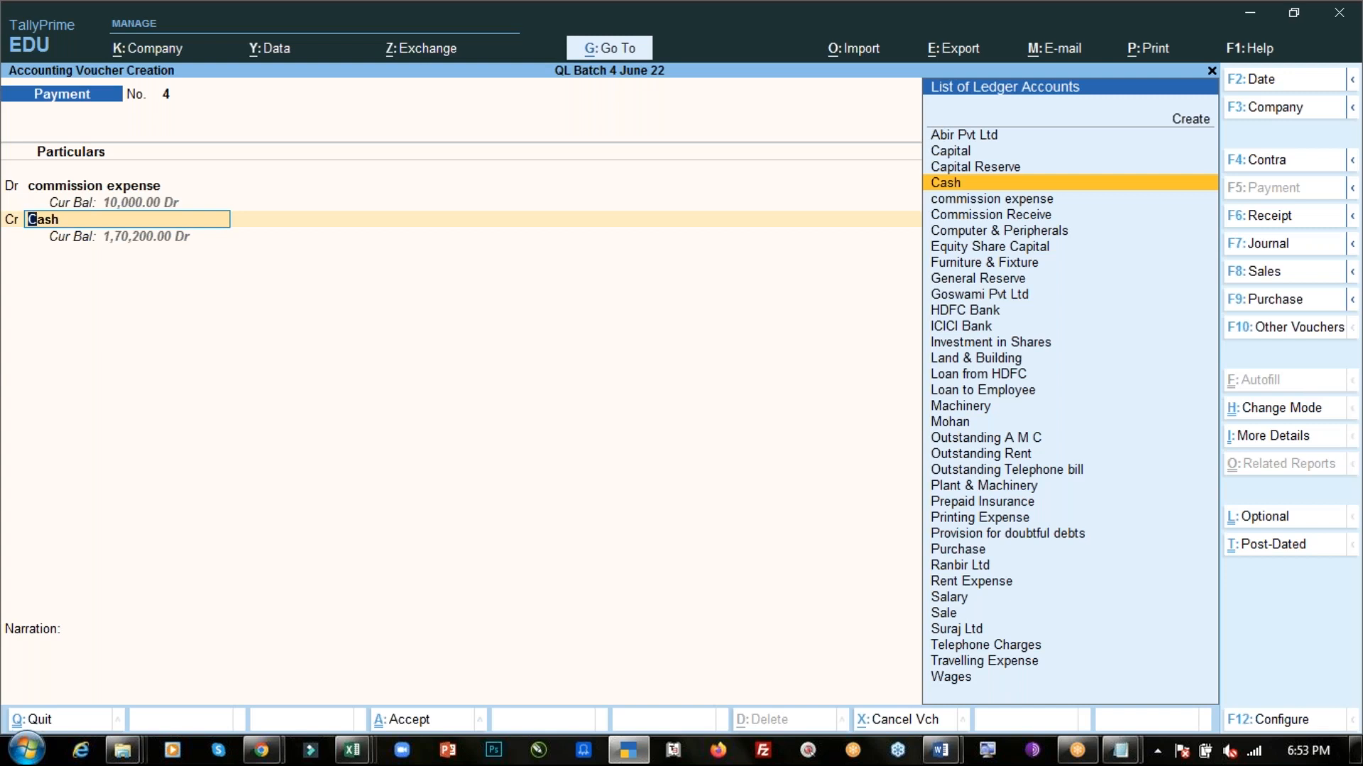
key("Return")
key("Return")
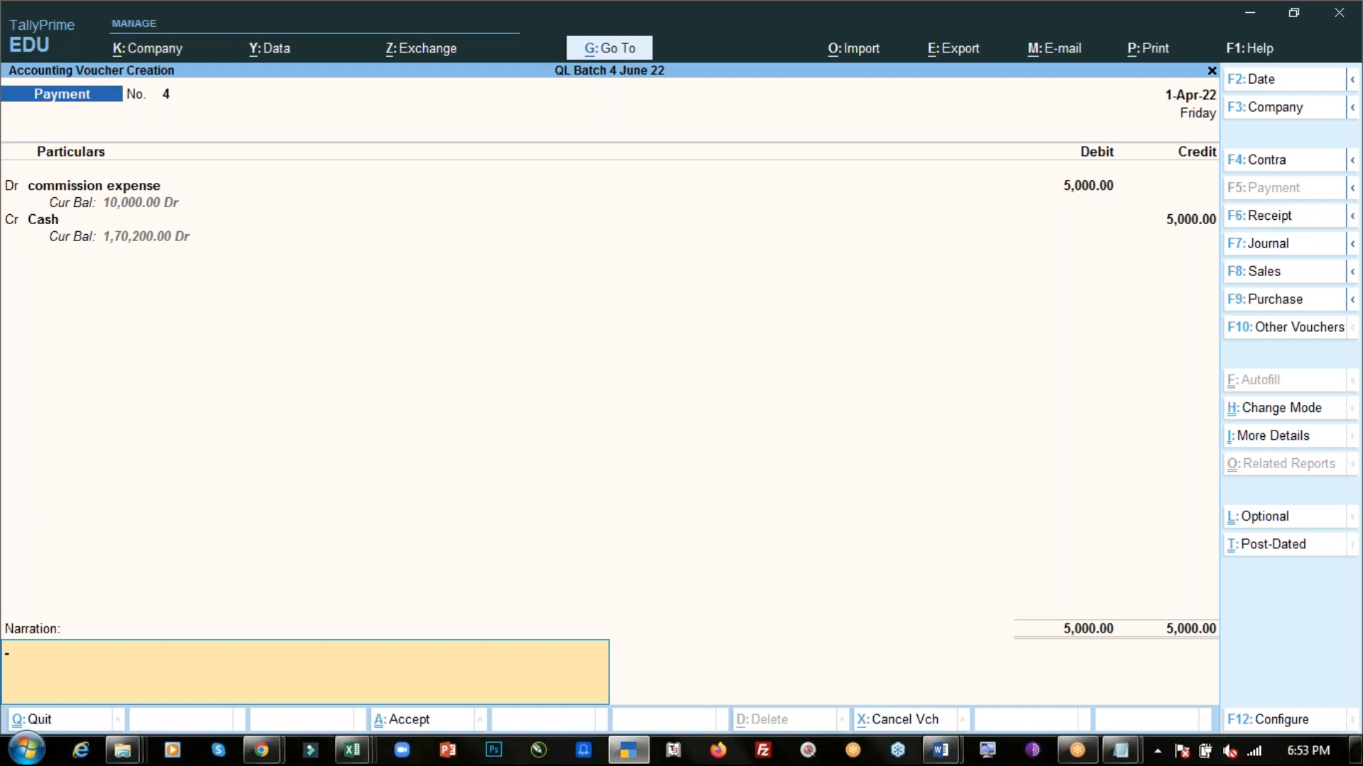
key("ctrl")
key("ctrl+a")
- Switch to the Notepad notes and read the 02.04 rent payment by cheque
key("alt+Tab")
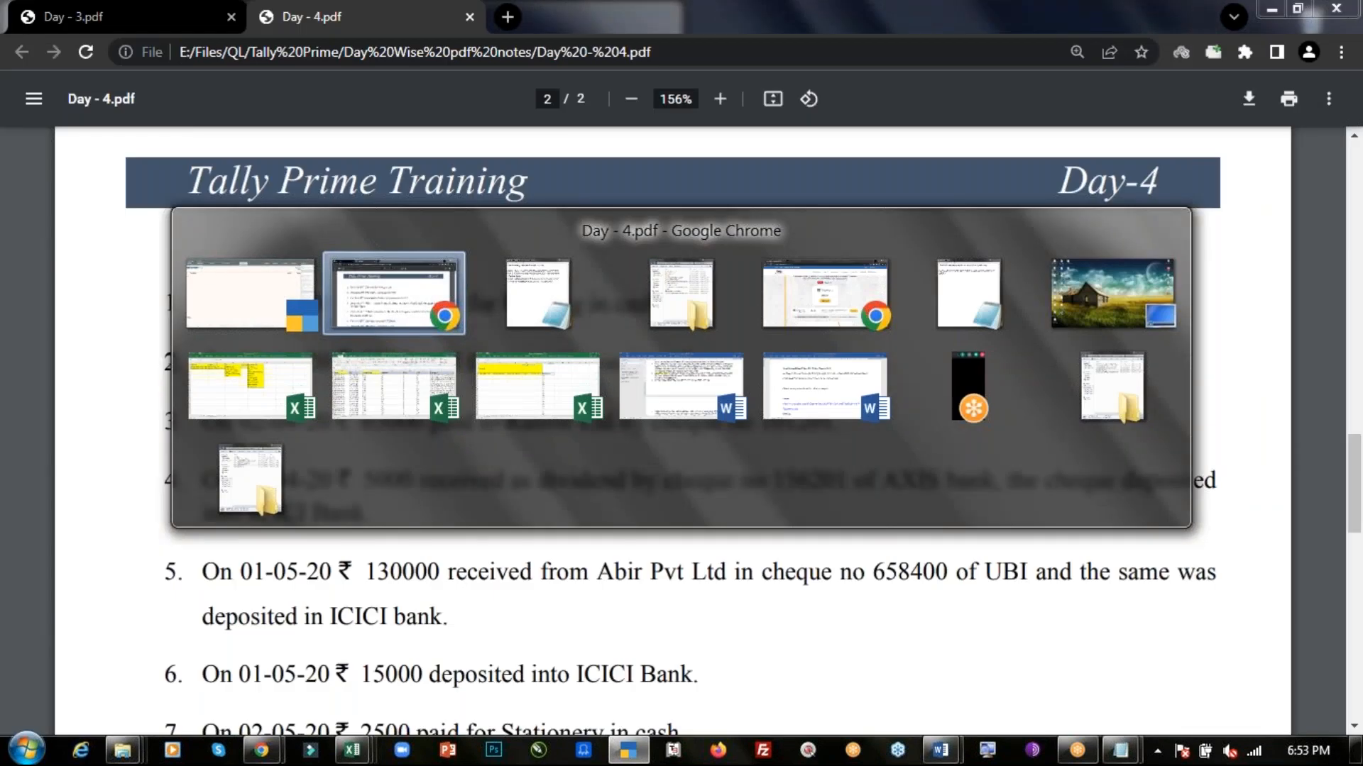
key("alt+Tab")
key("alt+Tab")
key("Tab")
key("Tab")
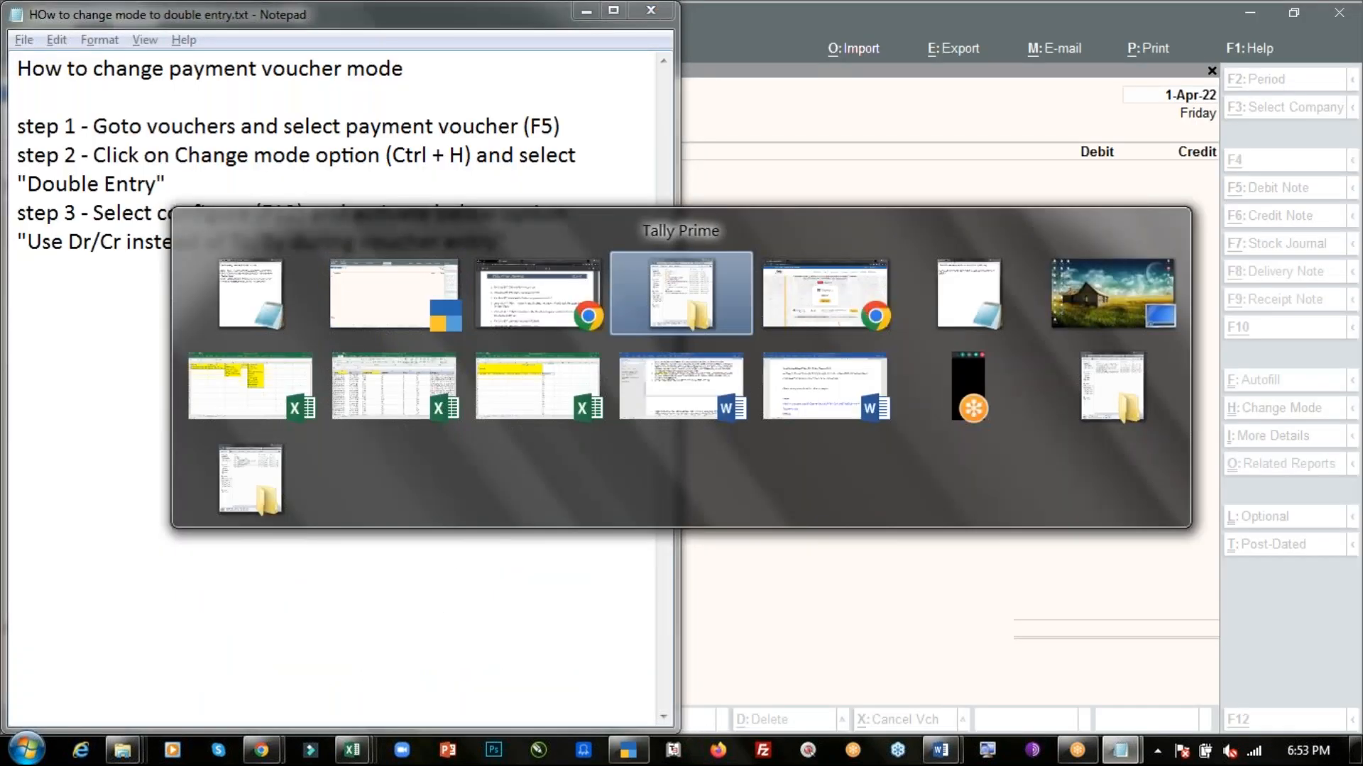
key("Tab")
key("Tab")
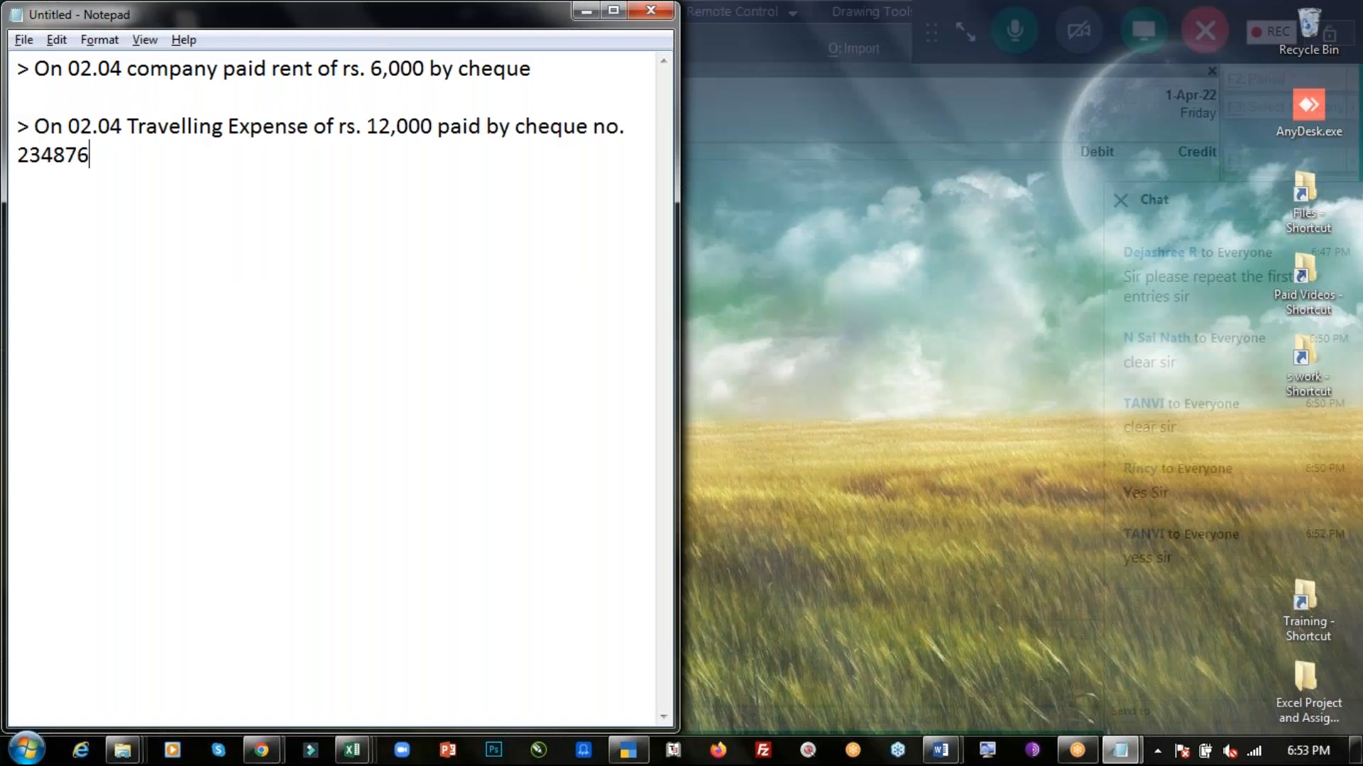
left_click_drag(34, 69, 547, 70)
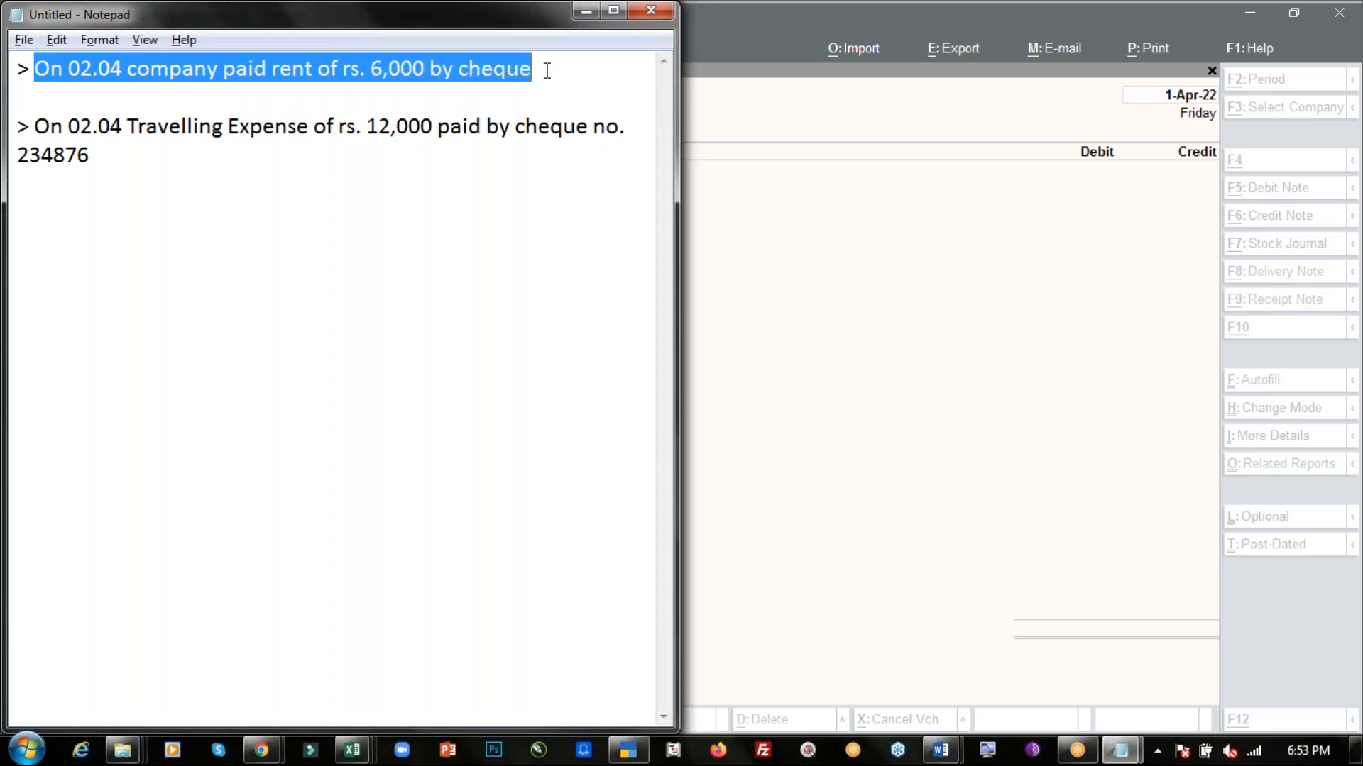
key("alt+Tab")
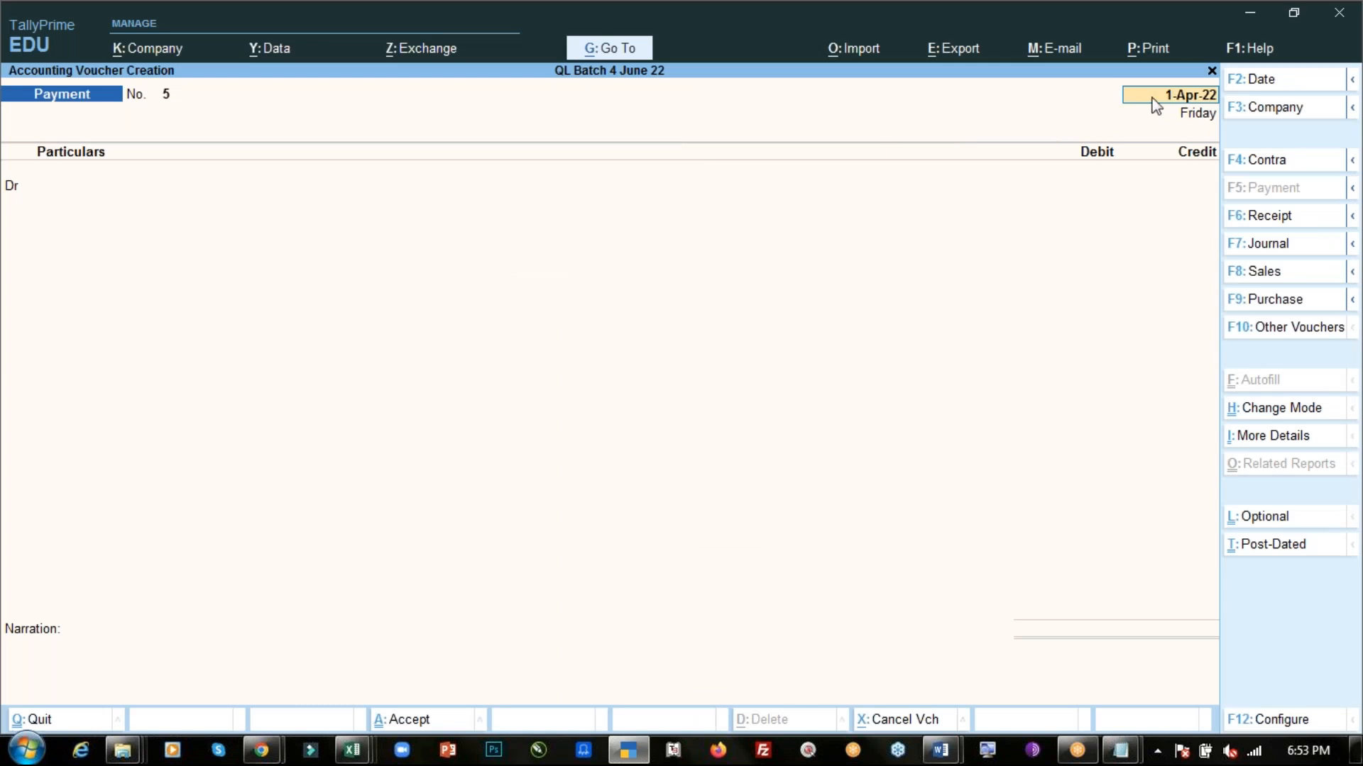
- Date a new payment voucher 2-Apr-22 and debit Rent Expense with 6,000
type("2.4")
key("Return")
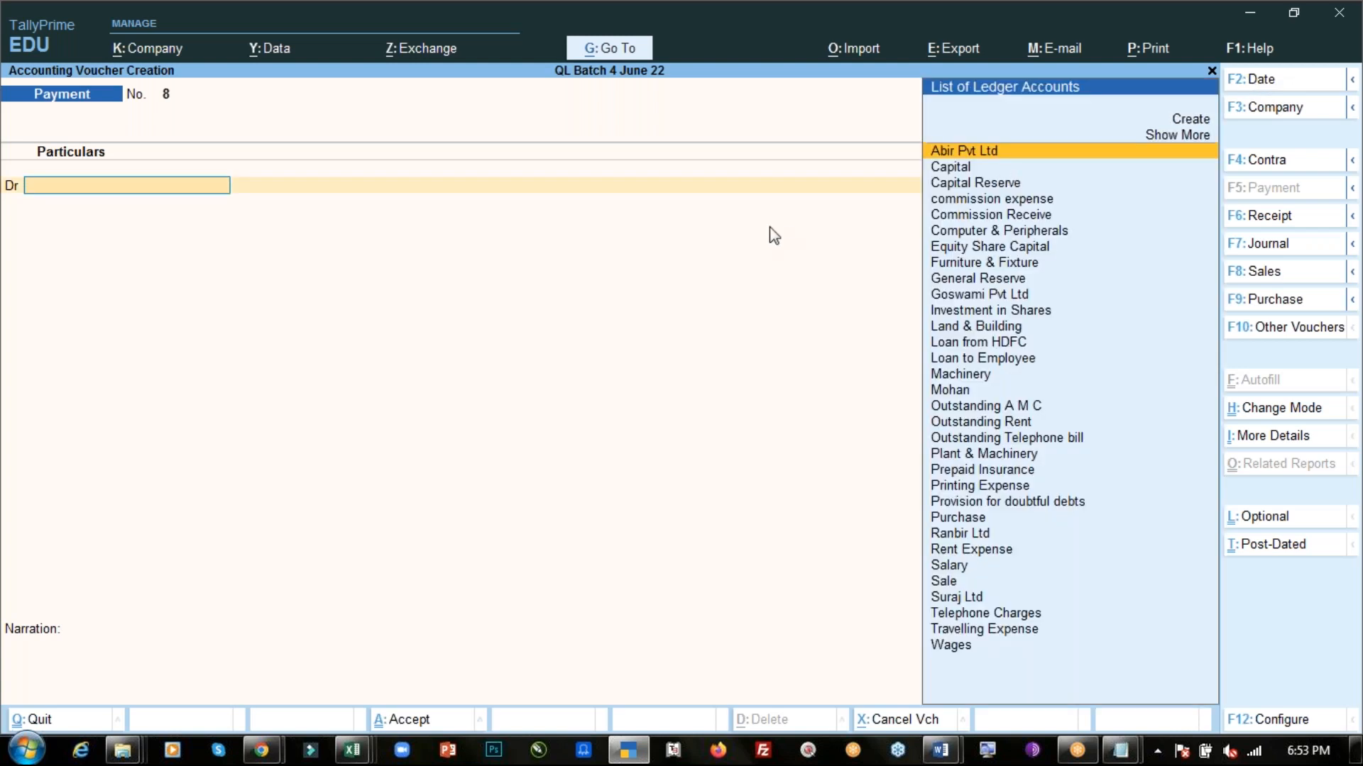
type("Ren")
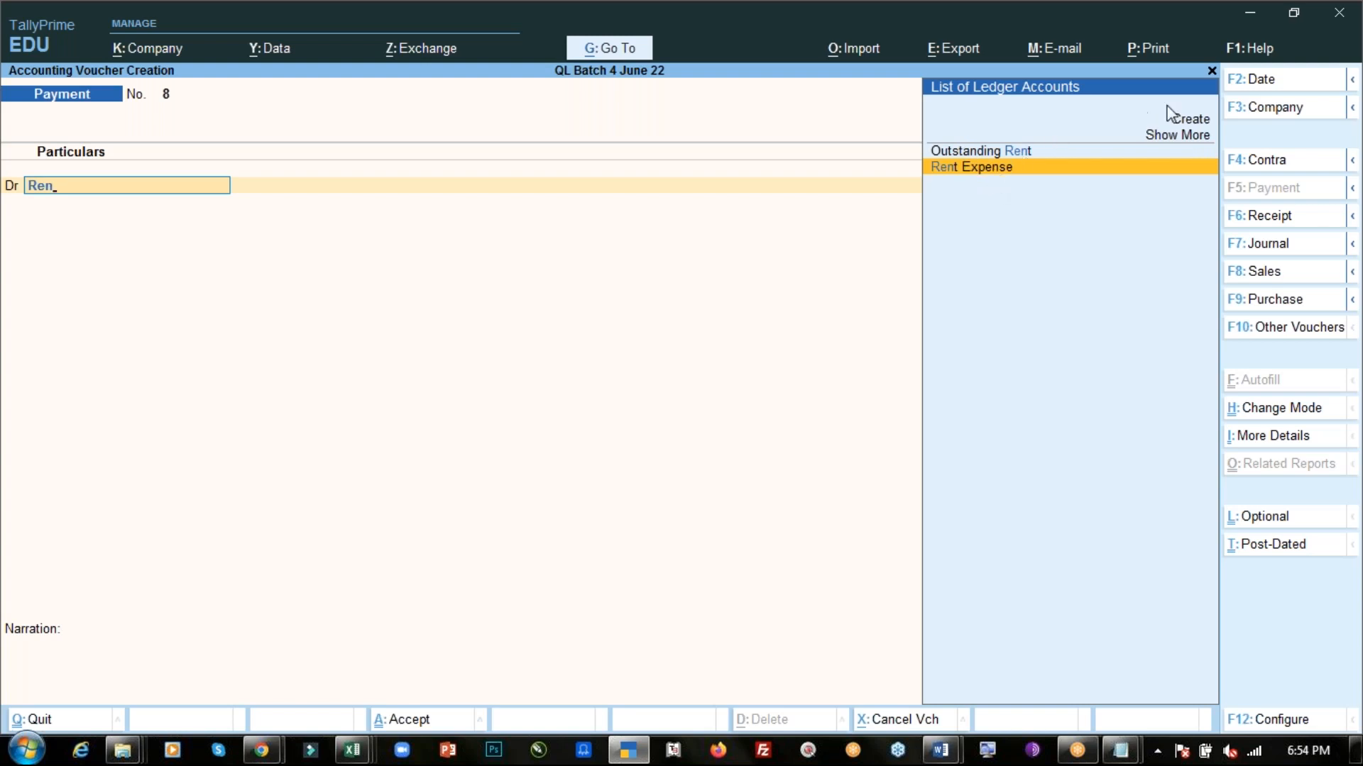
key("Return")
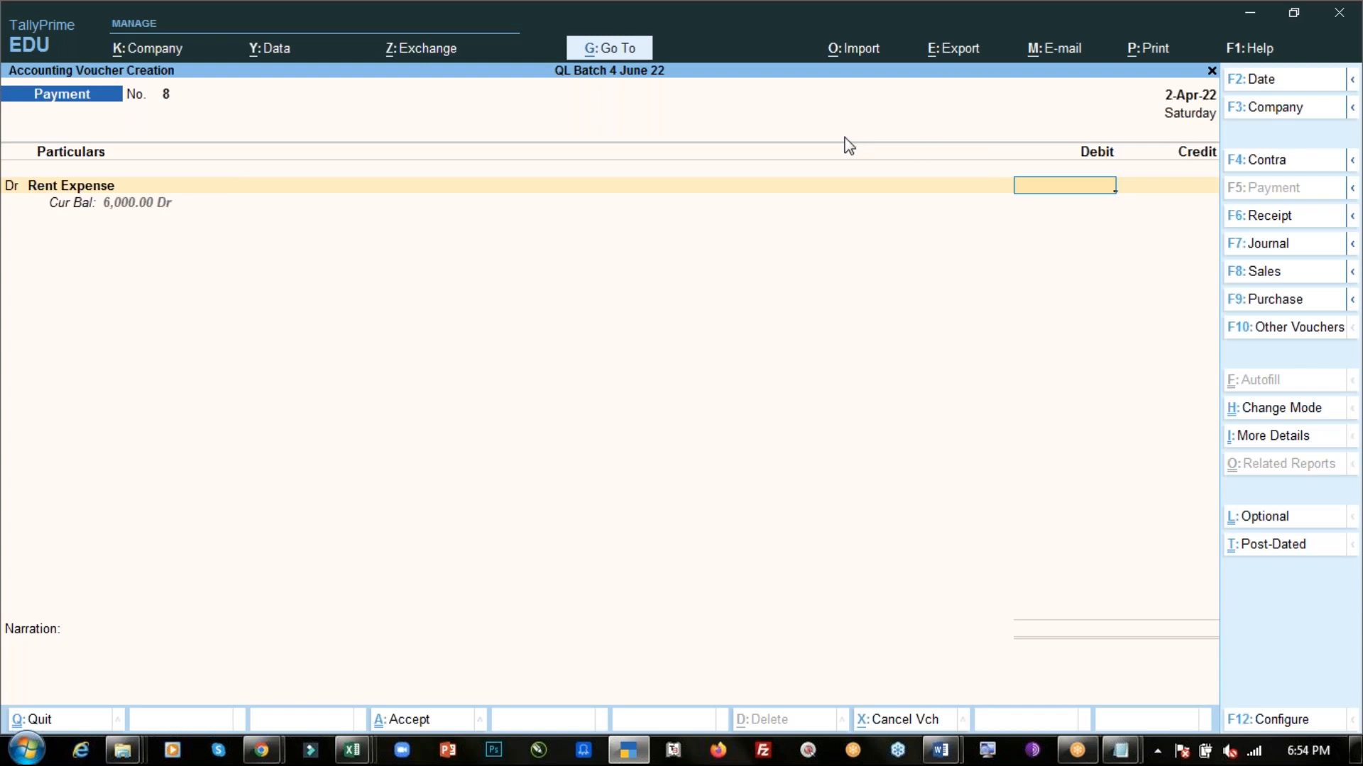
type("6000")
key("Return")
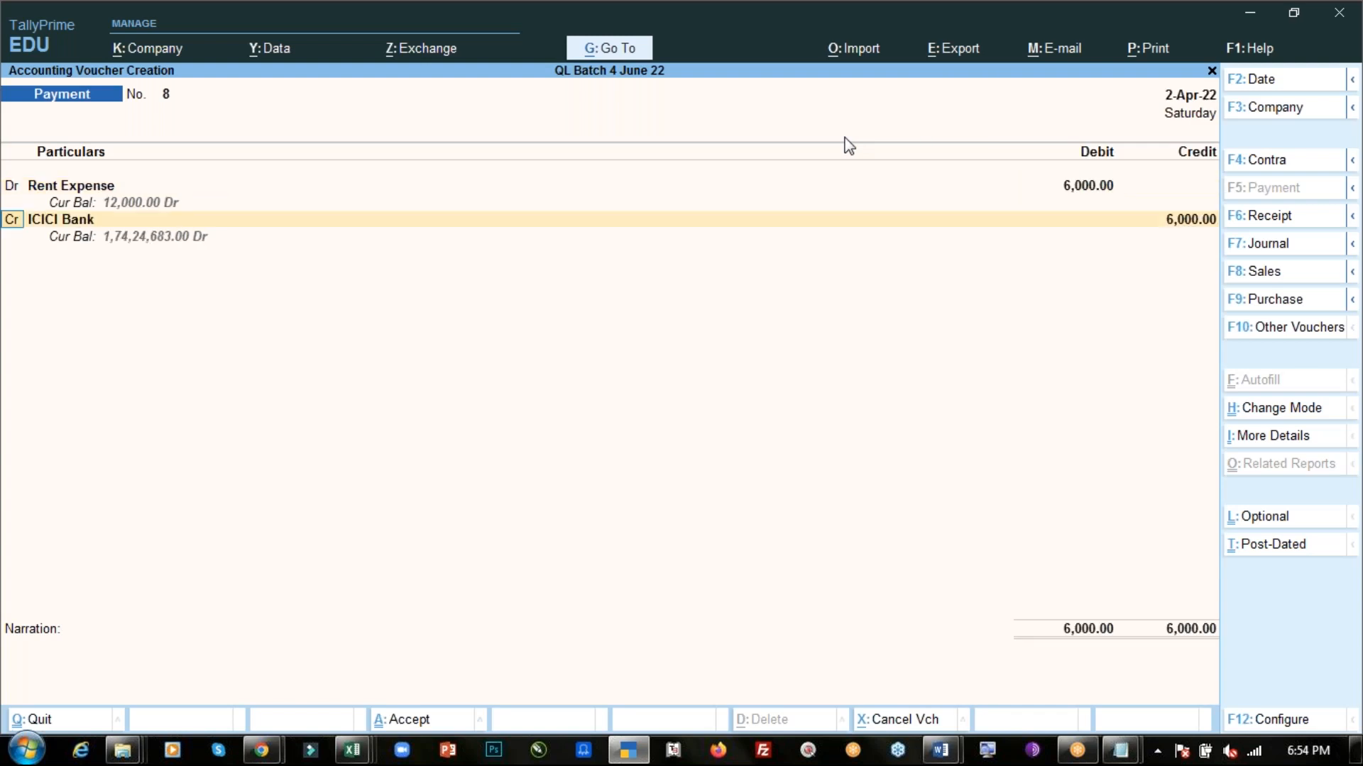
- Credit ICICI Bank for 6,000, allocate it as a cheque with instrument number 456734, and save the voucher
key("Return")
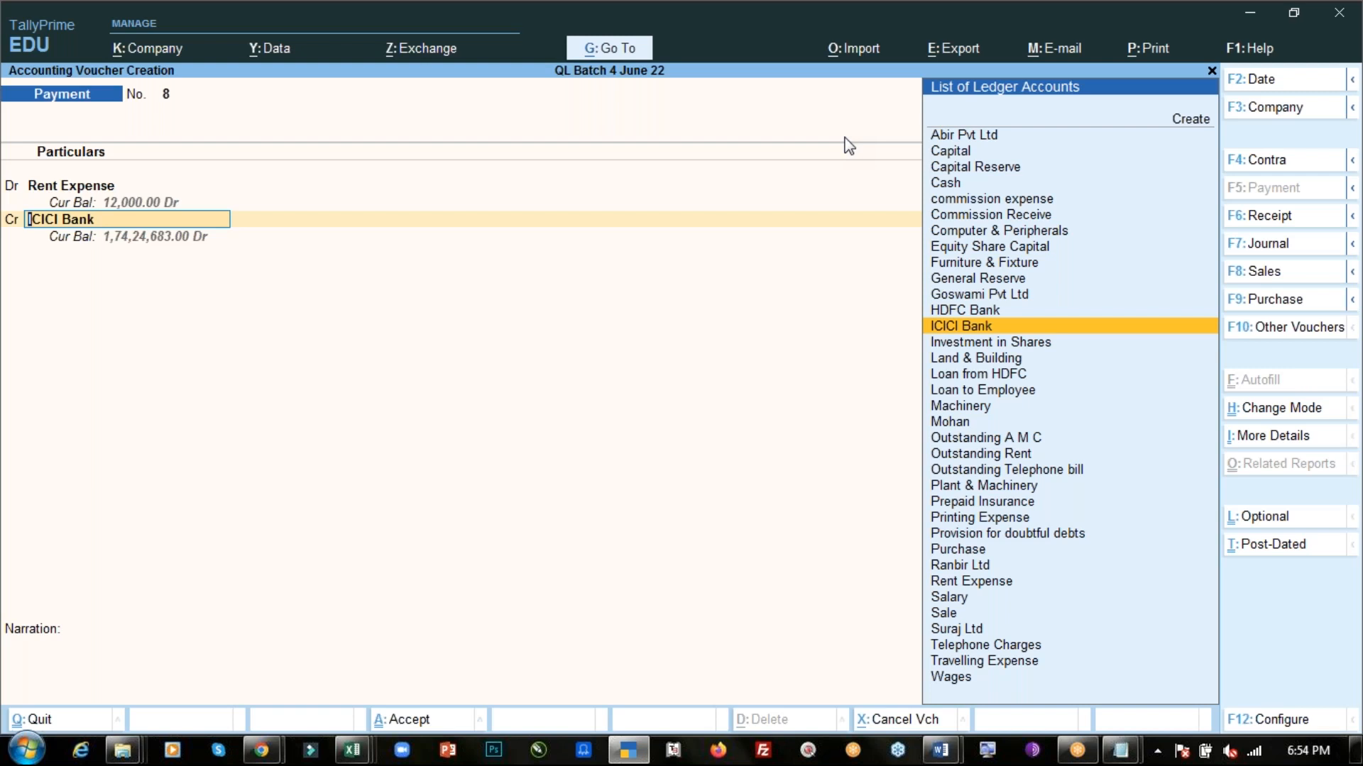
key("Return")
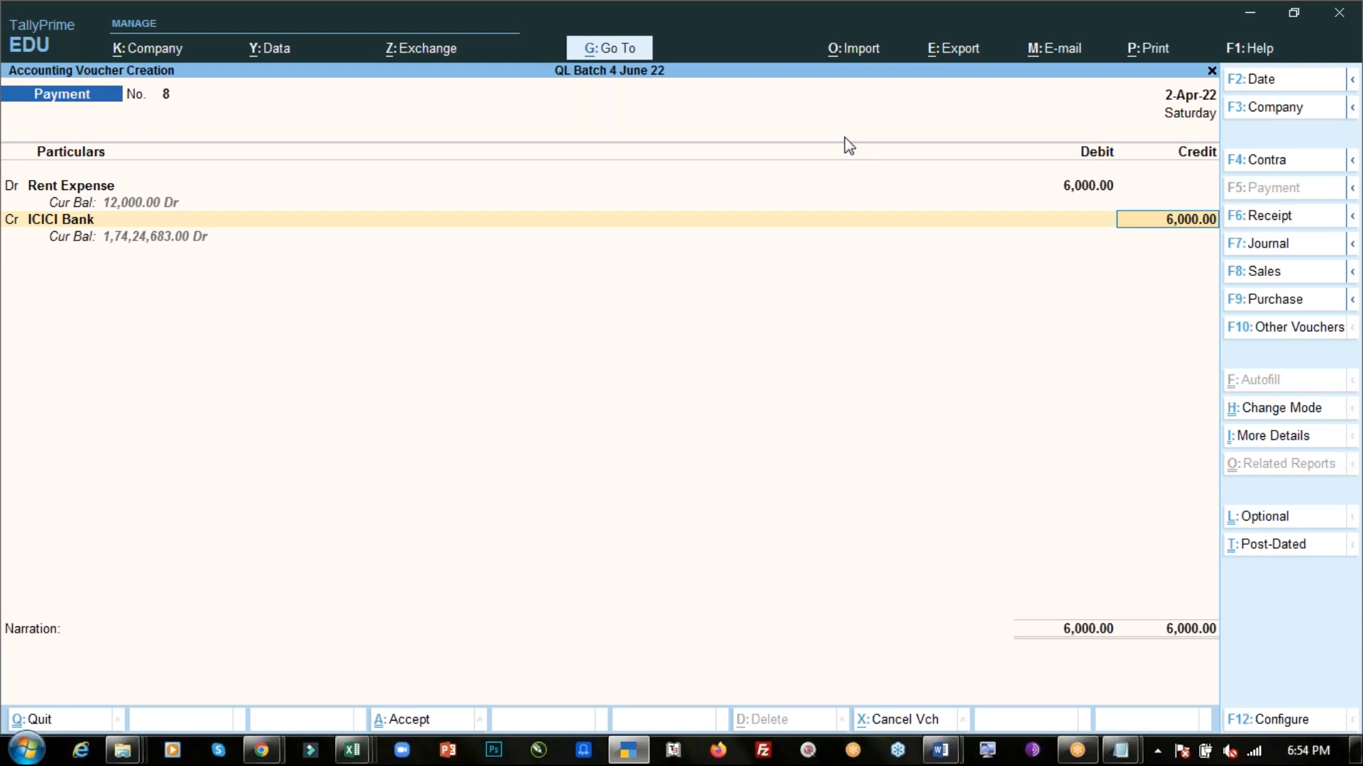
key("Return")
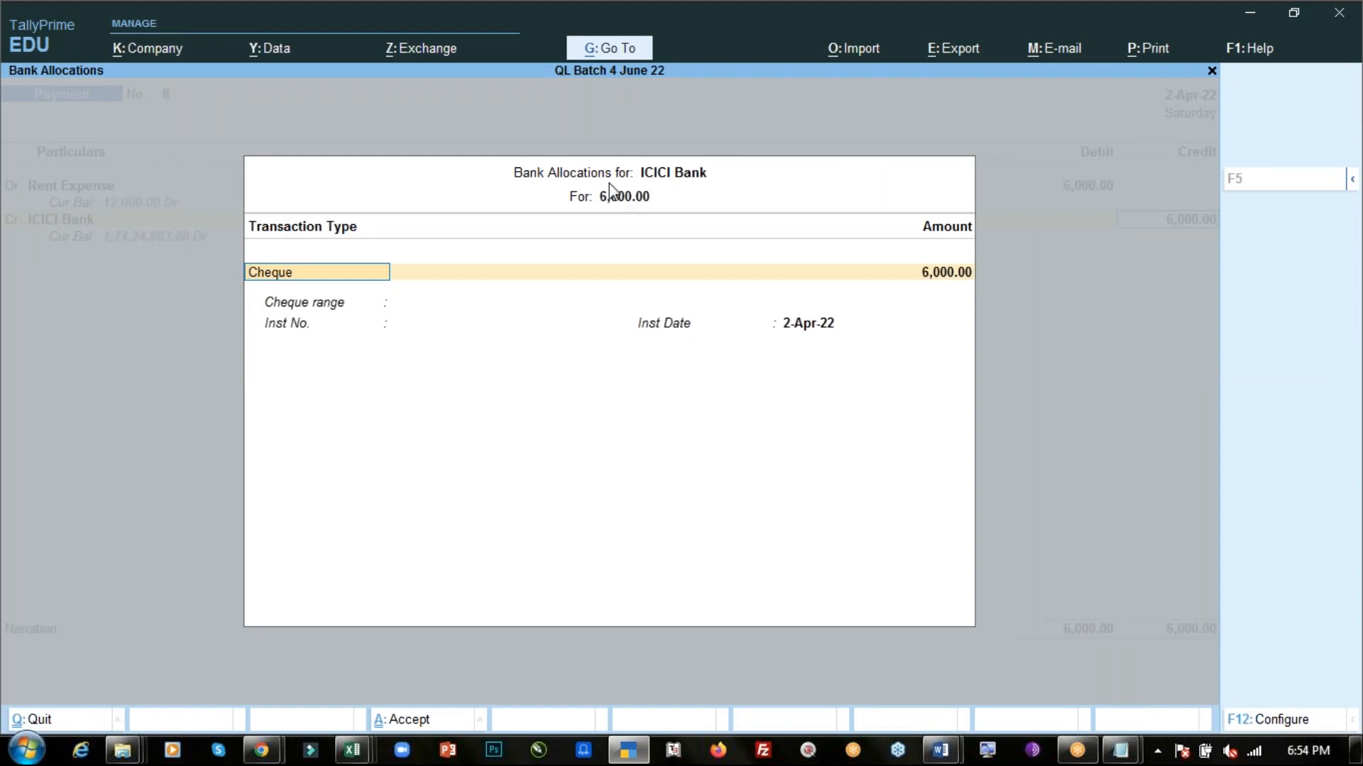
key("Return")
key("Return")
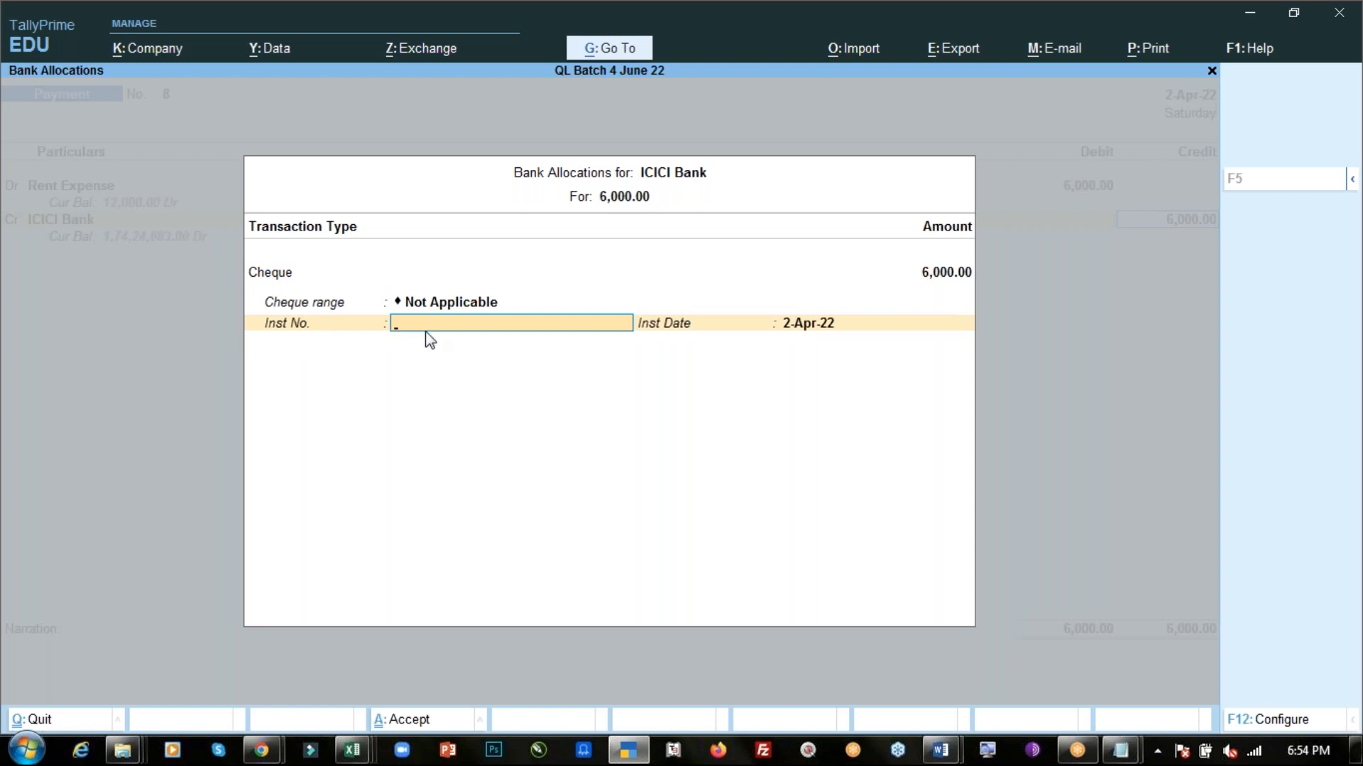
type("456734")
key("Return")
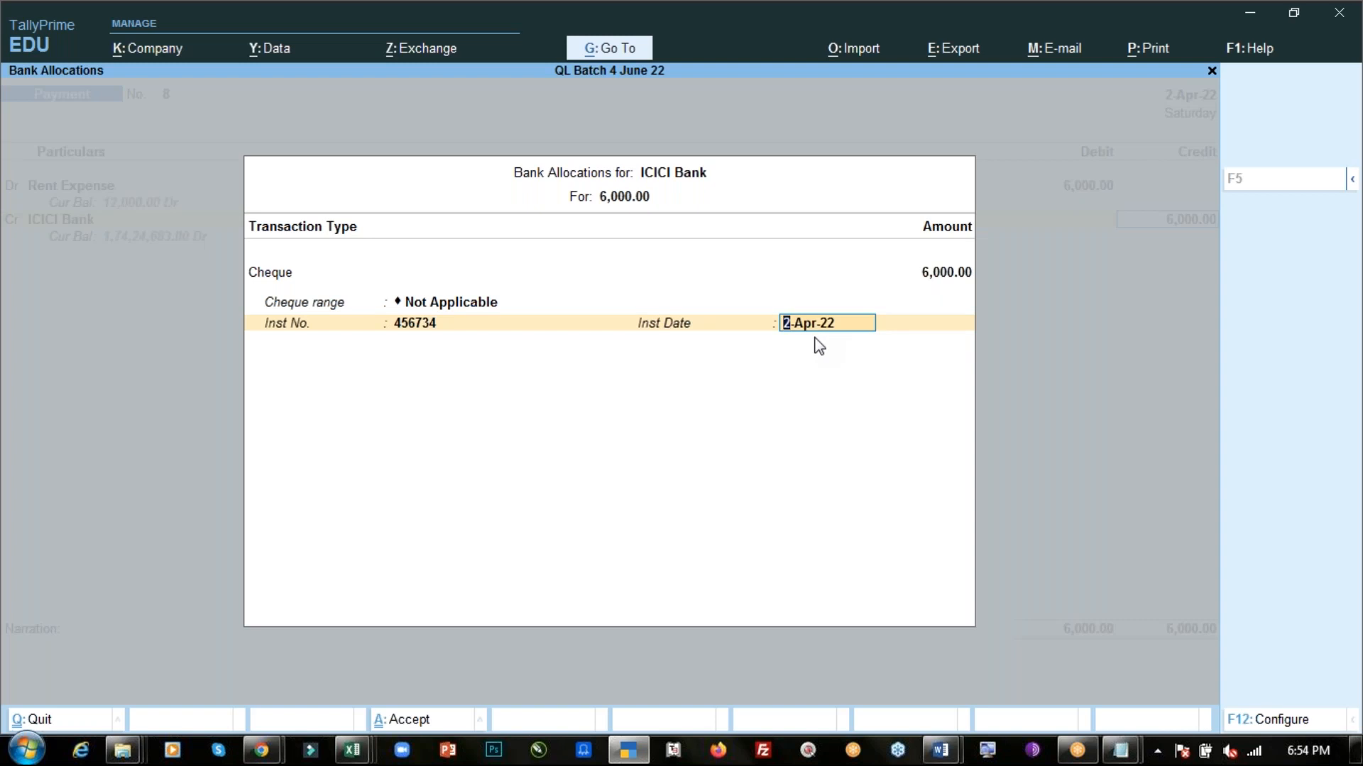
key("Return")
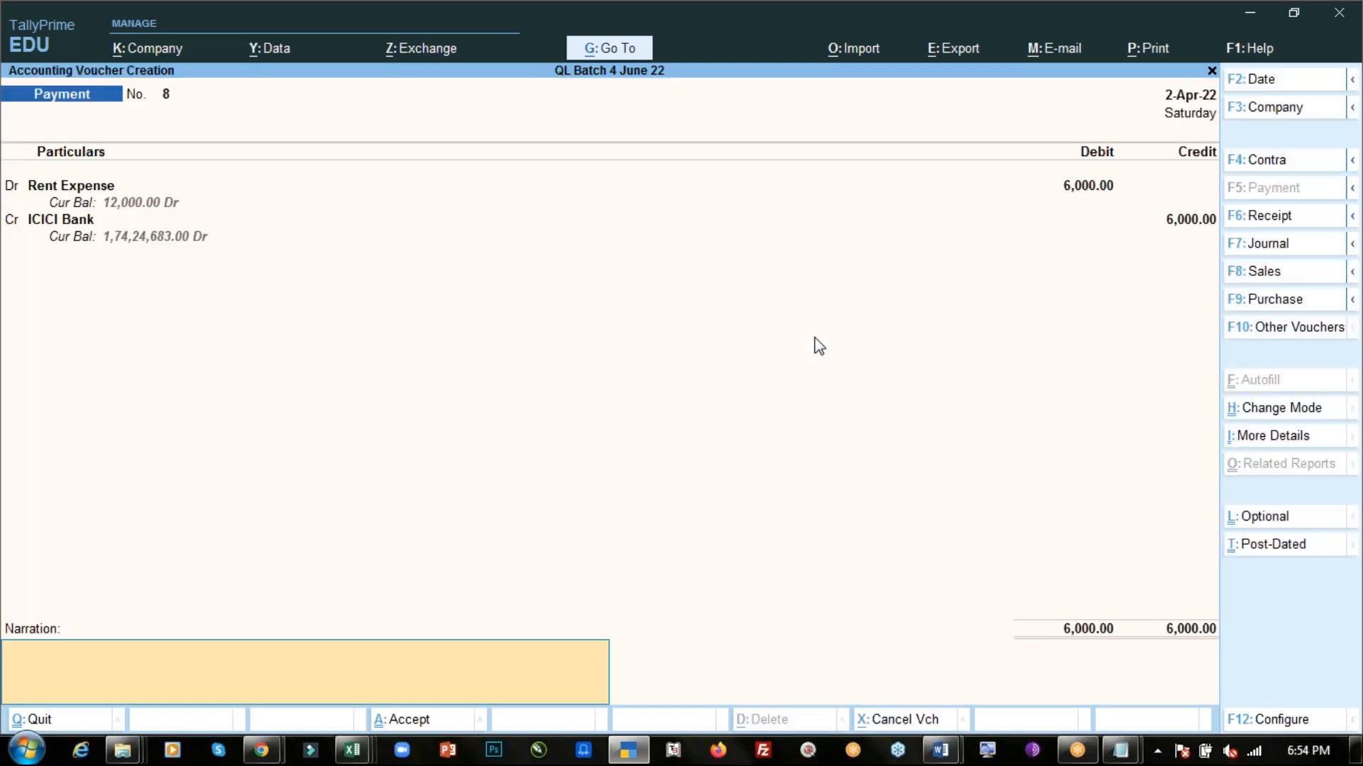
key("ctrl")
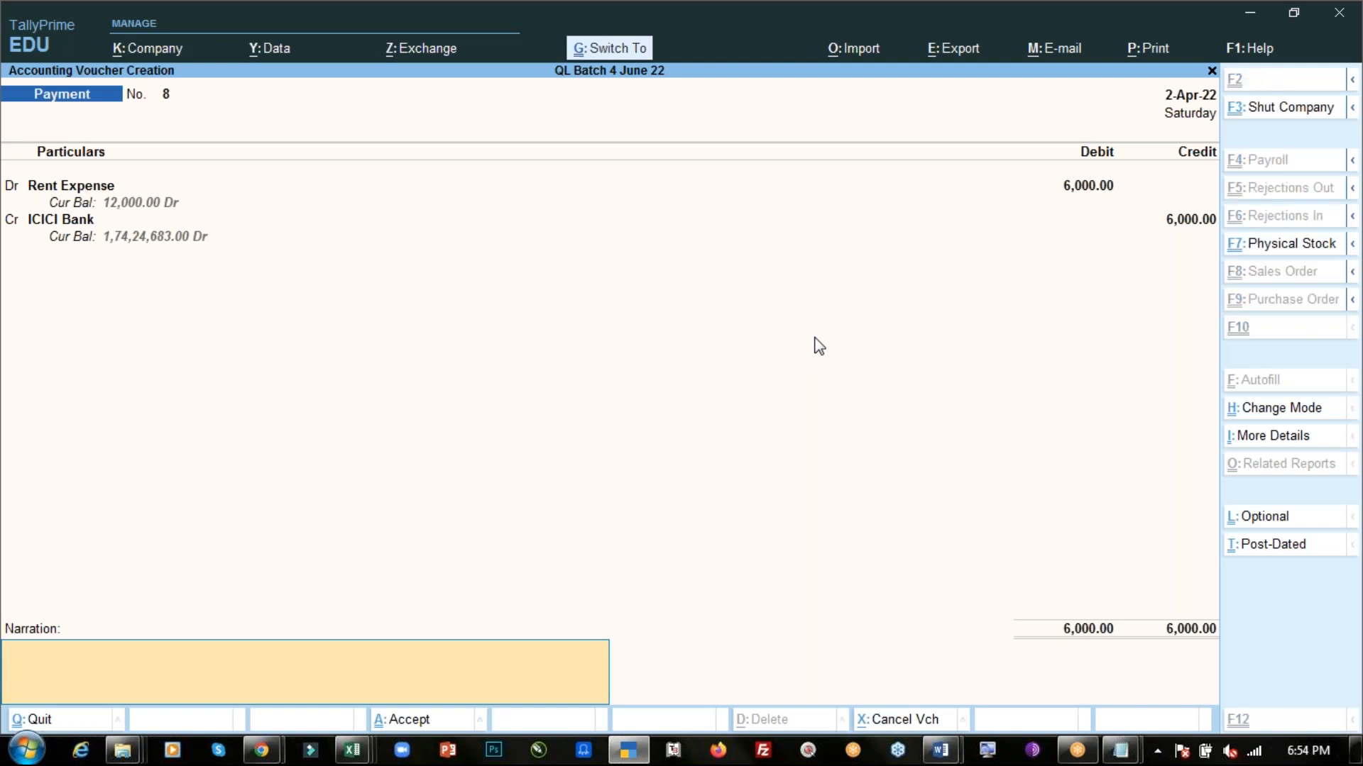
key("ctrl+a")
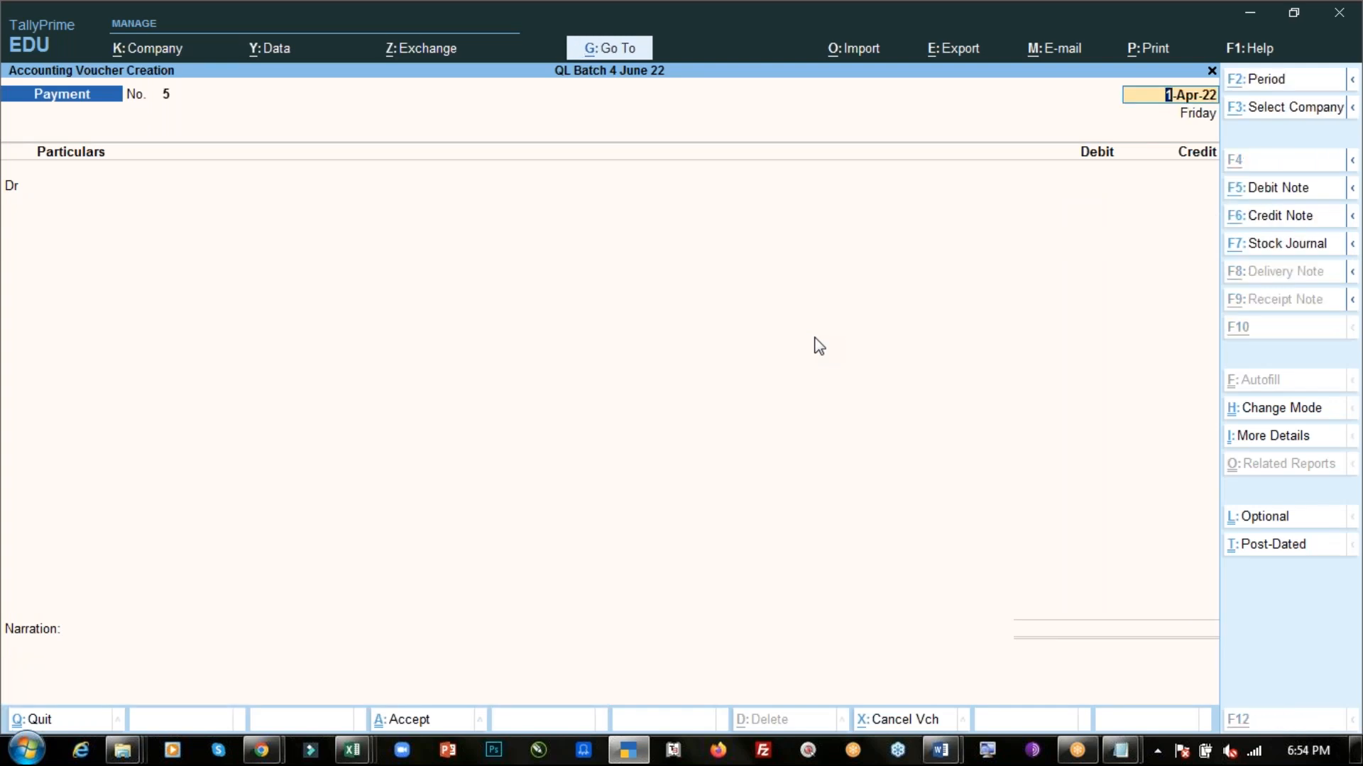
- Check the Notepad notes for the next transaction, then close voucher entry and return to the Gateway of Tally
key("alt+Tab")
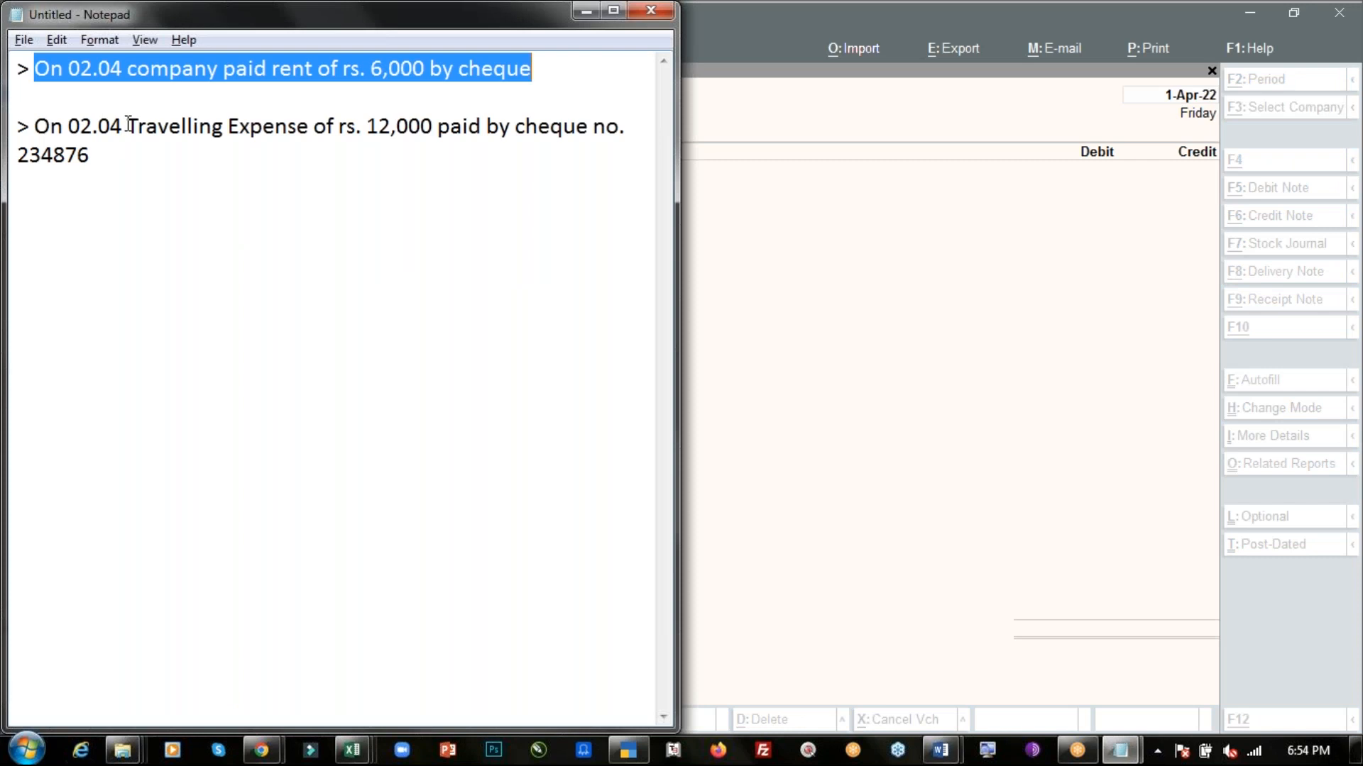
key("alt+Tab")
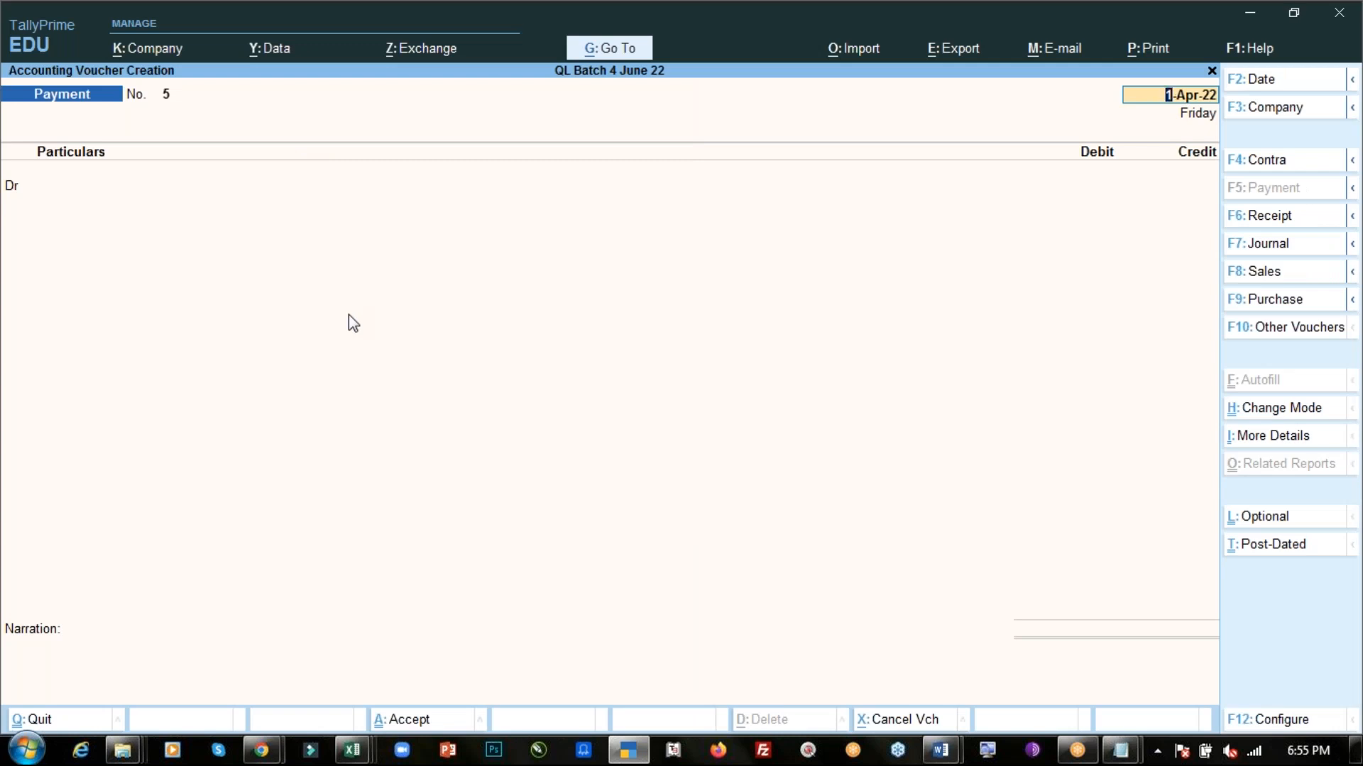
key("BackSpace")
key("Escape")
key("Return")
key("Down")
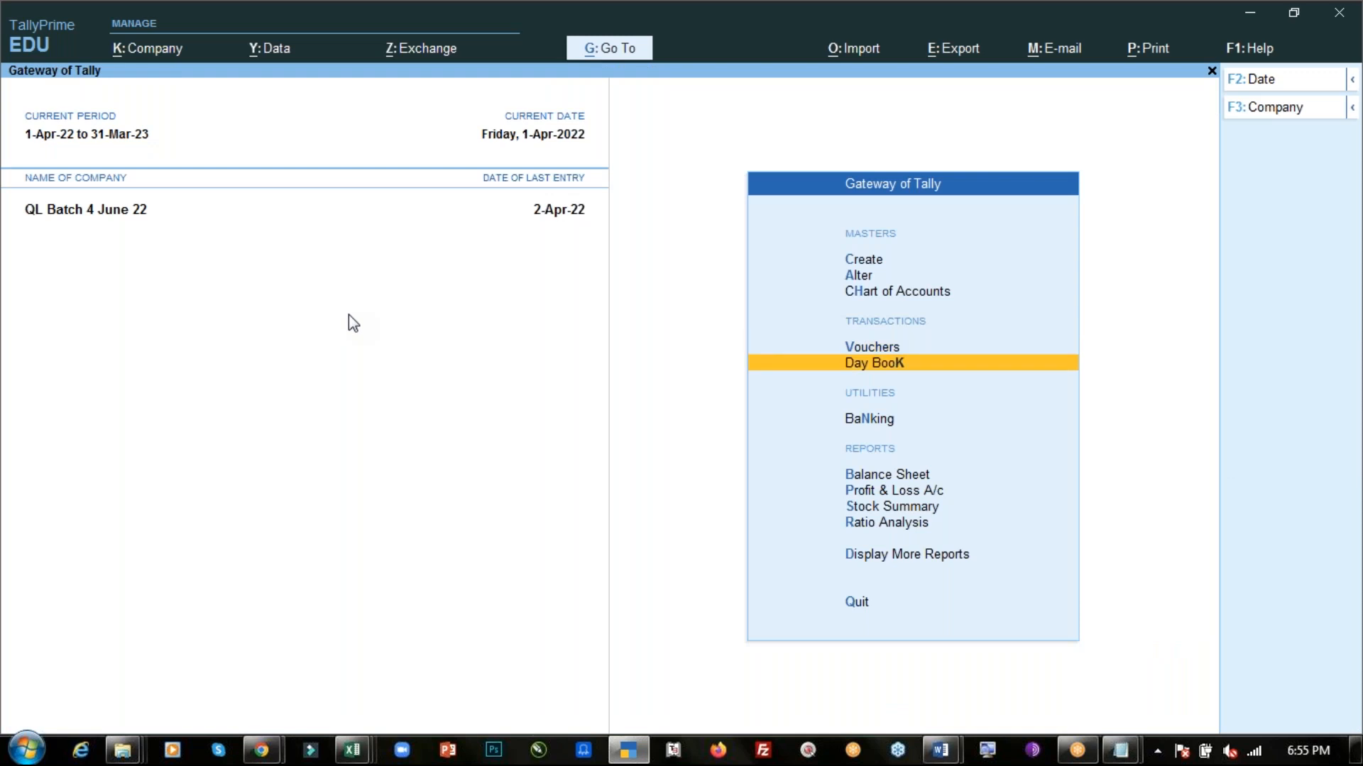
- Open the Profit & Loss A/c in detailed view and review the indirect expense ledgers and net loss
key("Down")
key("Down")
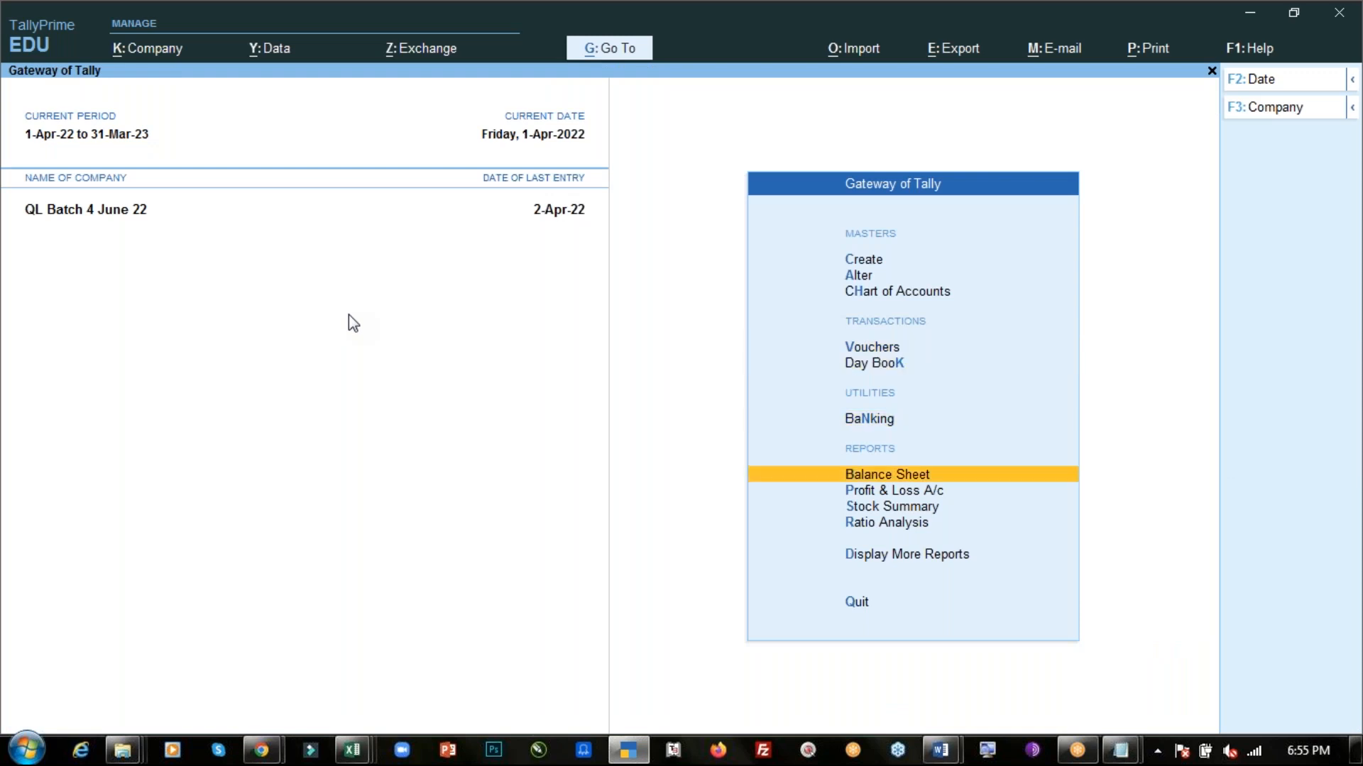
key("Down")
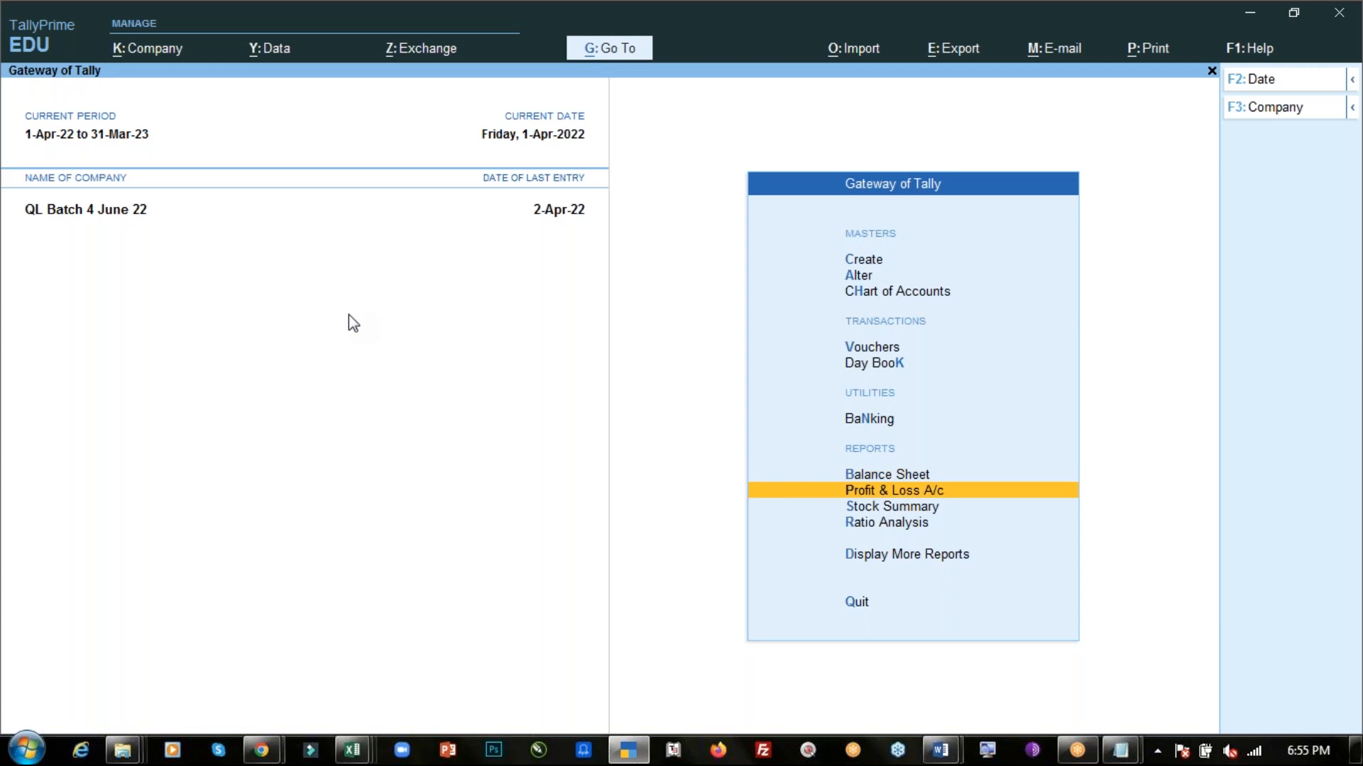
key("Return")
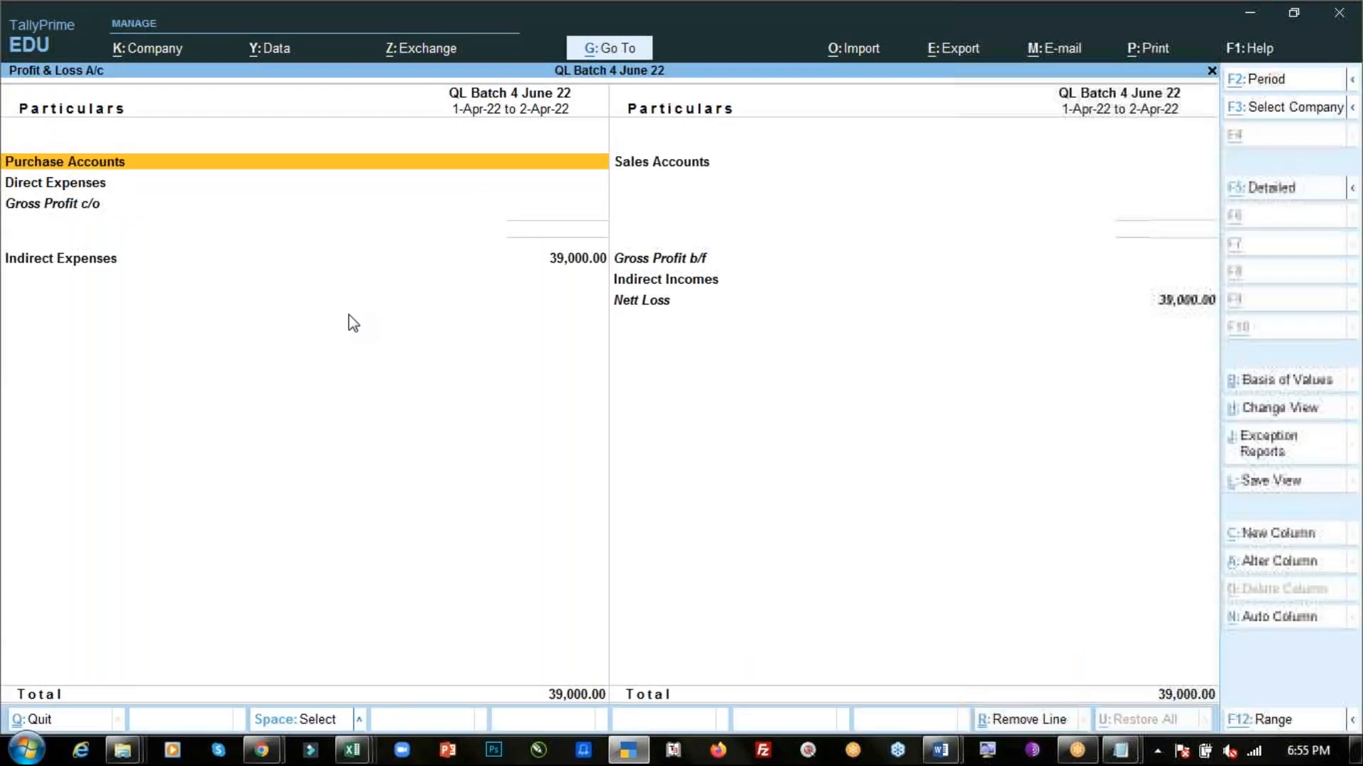
key("alt+F5")
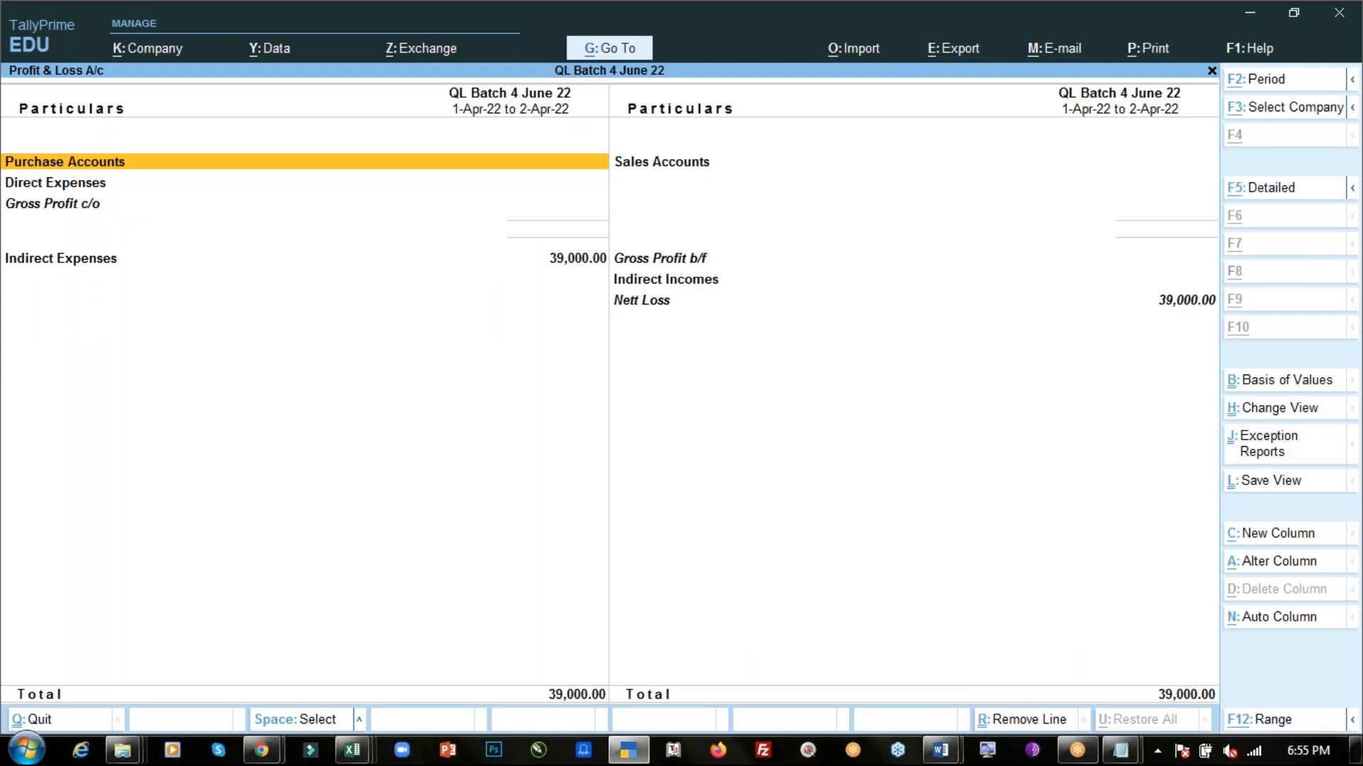
key("alt+F5")
key("Down")
key("Down")
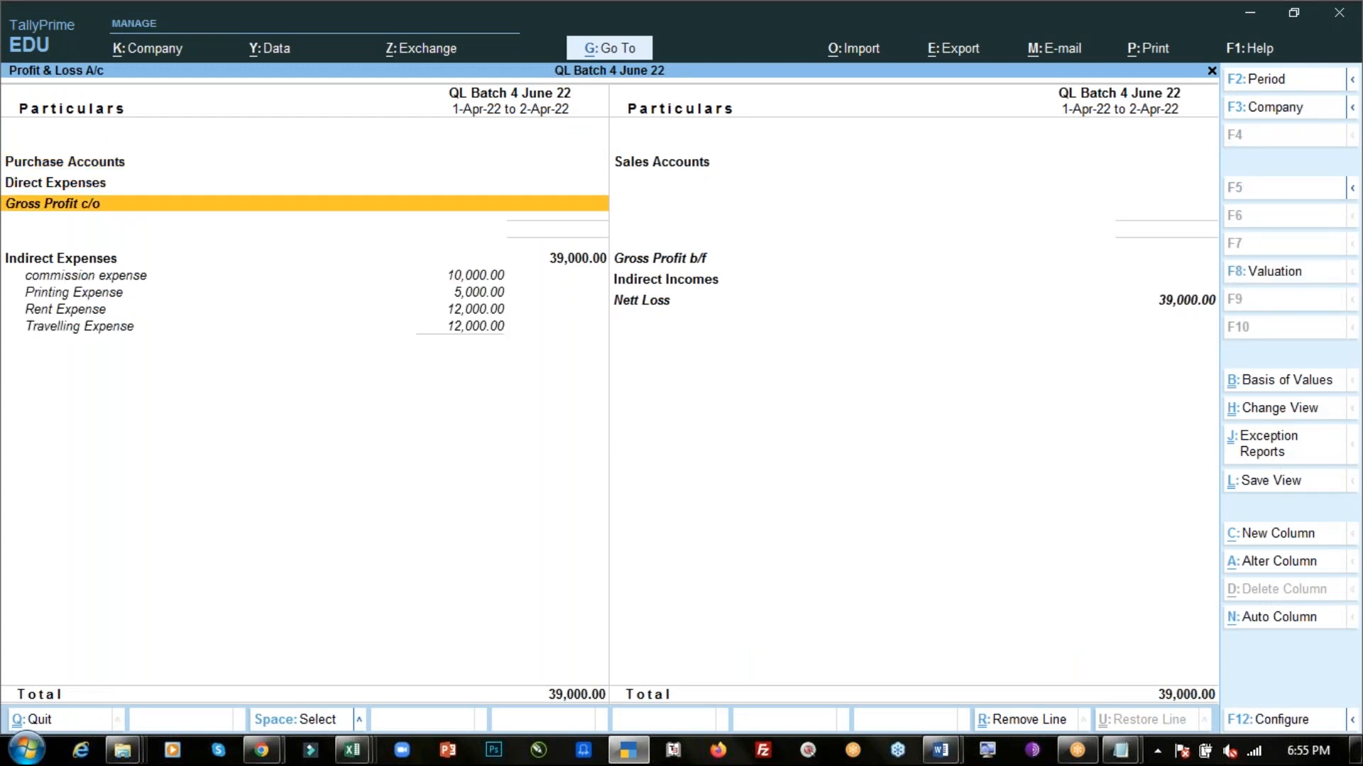
key("Down")
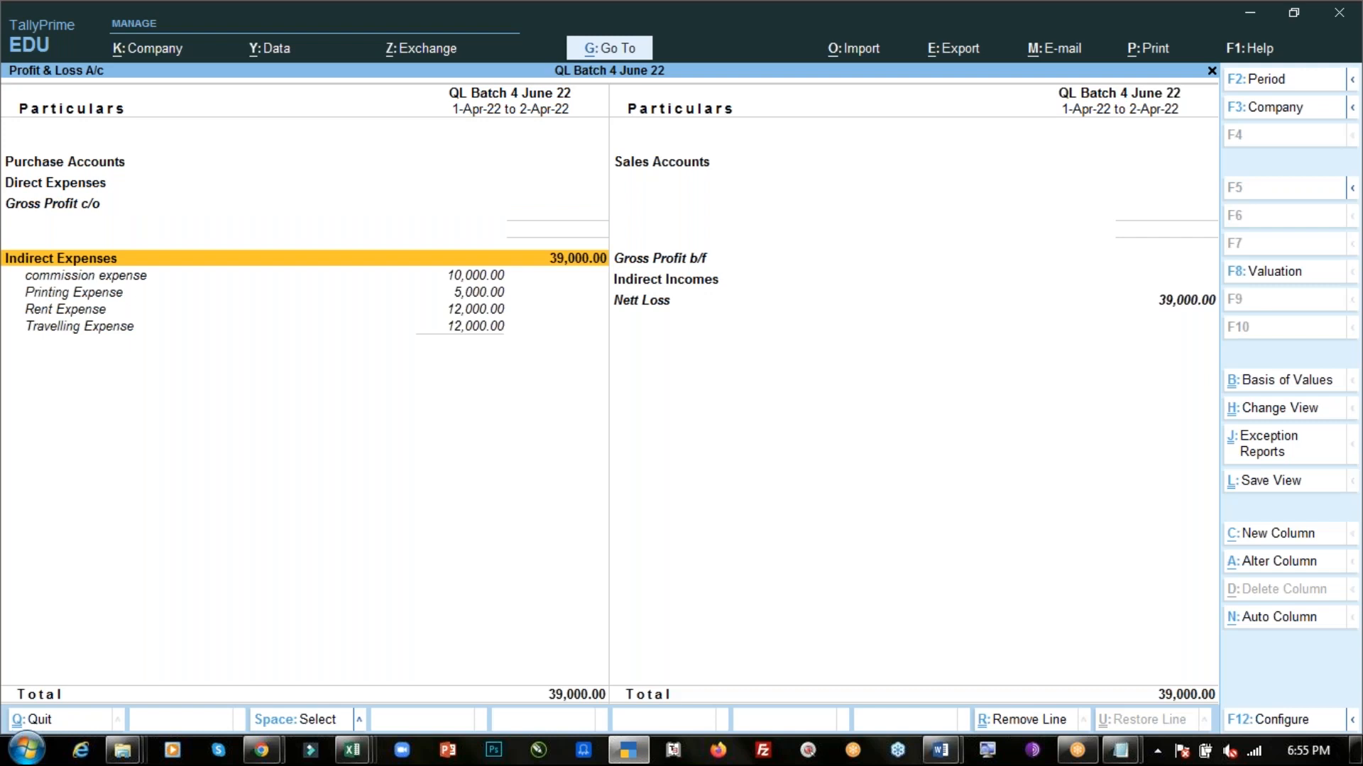
key("Down")
key("Down")
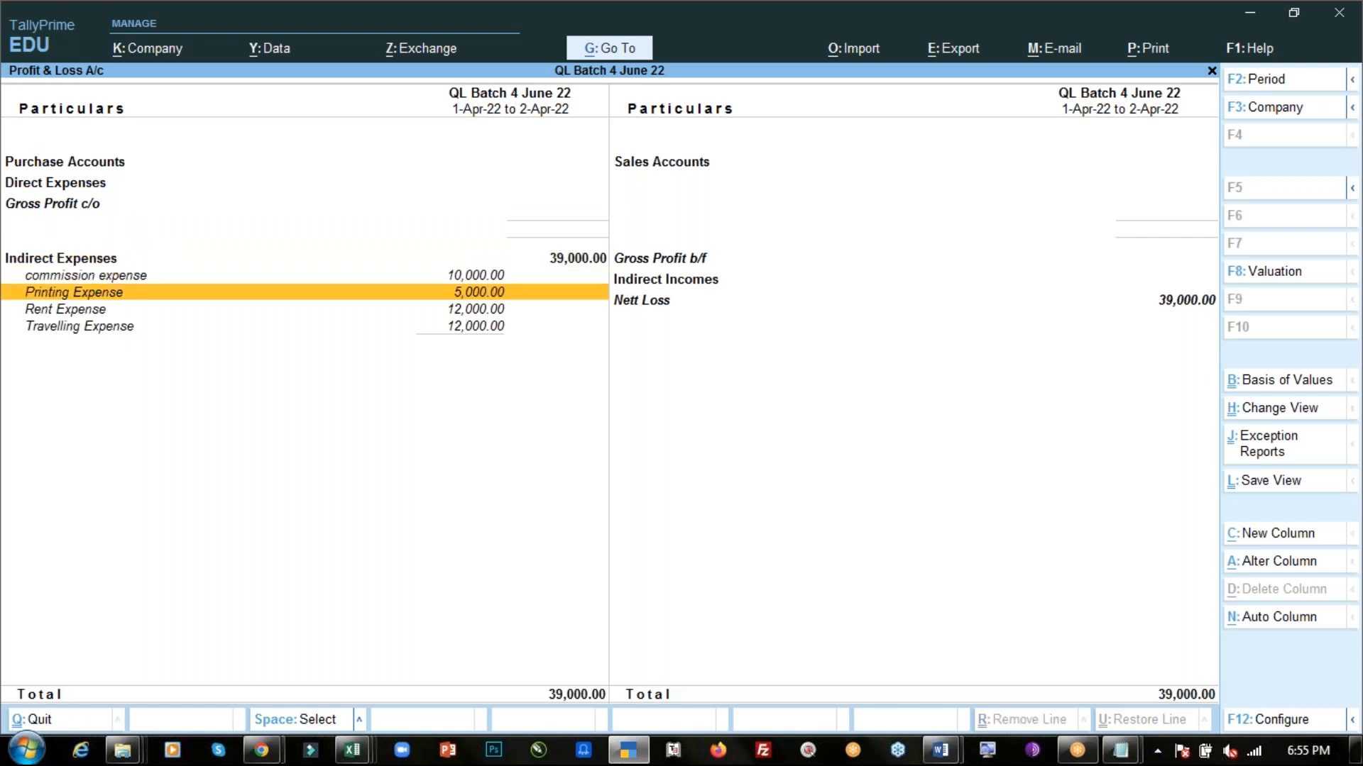
key("Down")
key("Down")
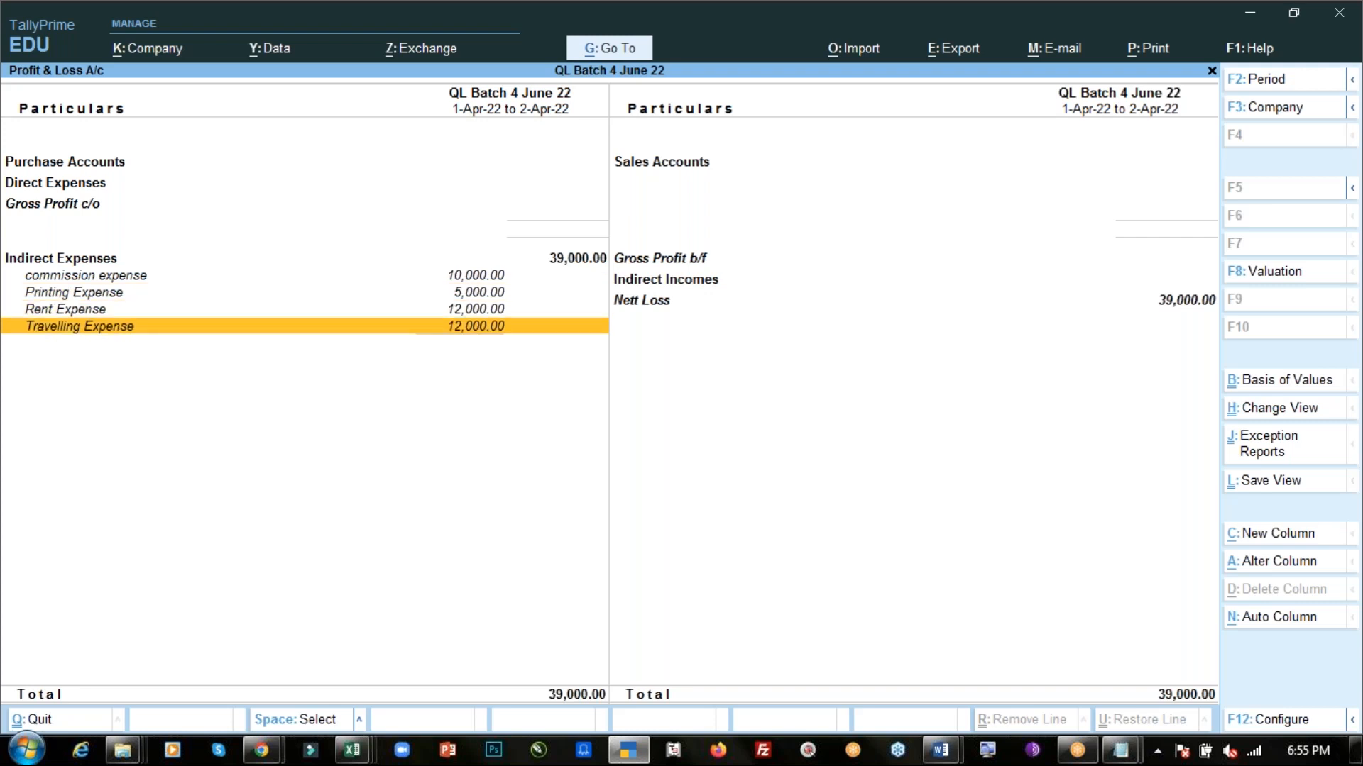
key("Right")
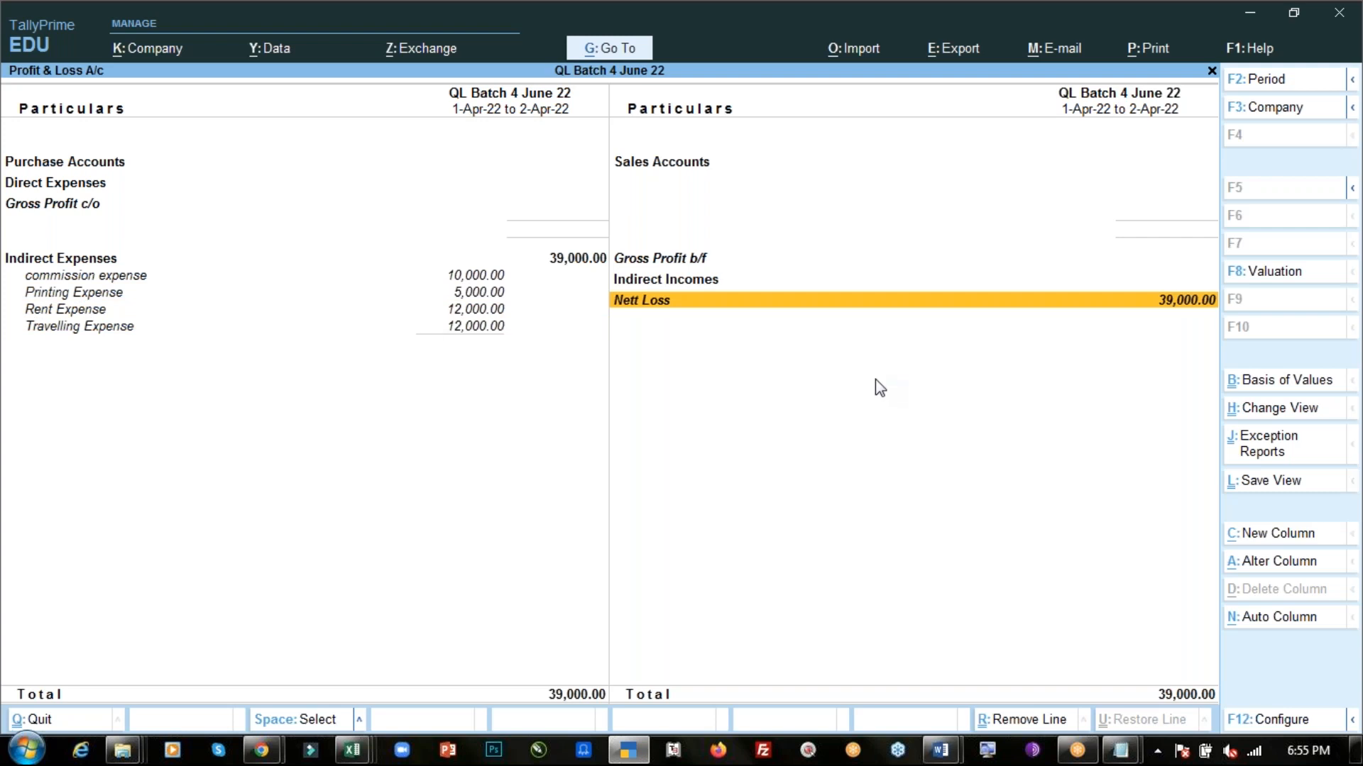
- Open the Balance Sheet in detailed view and move to the Cash-in-Hand line
key("Escape")
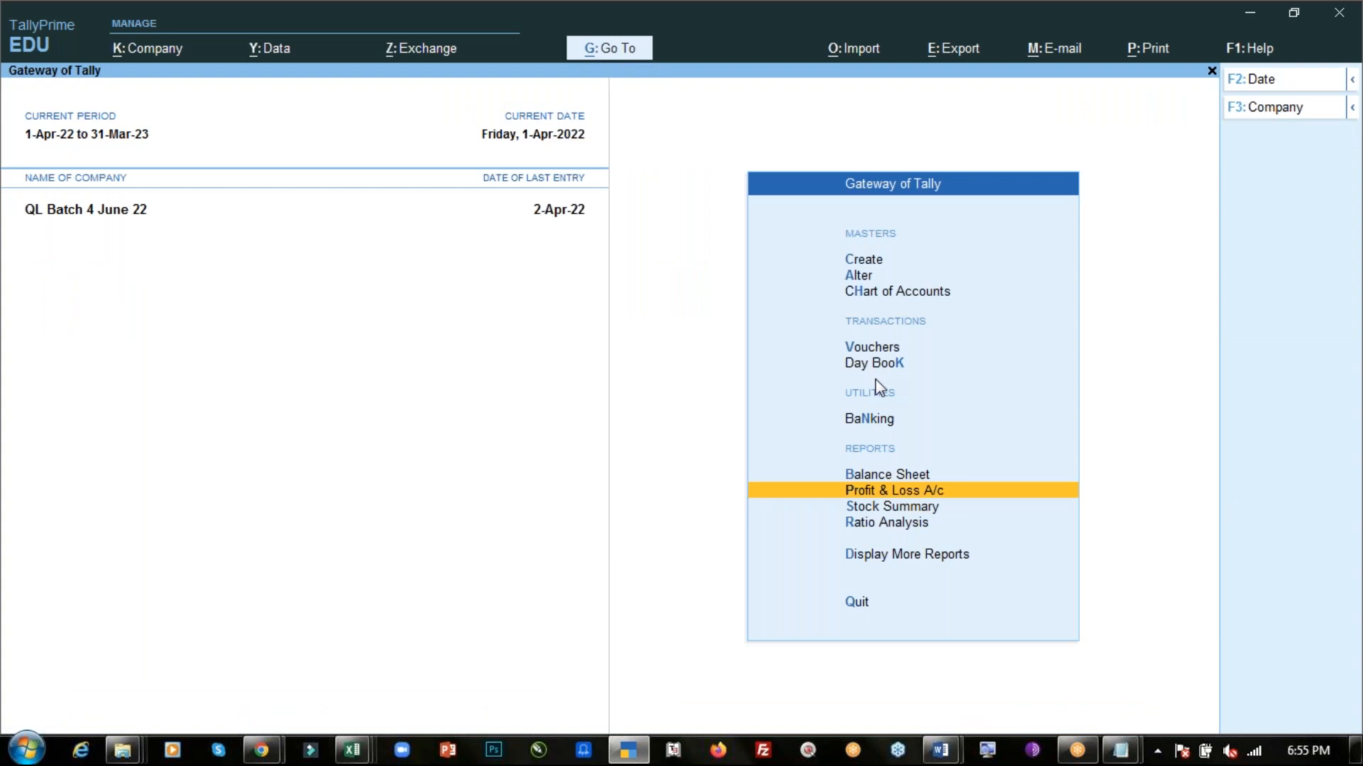
key("Up")
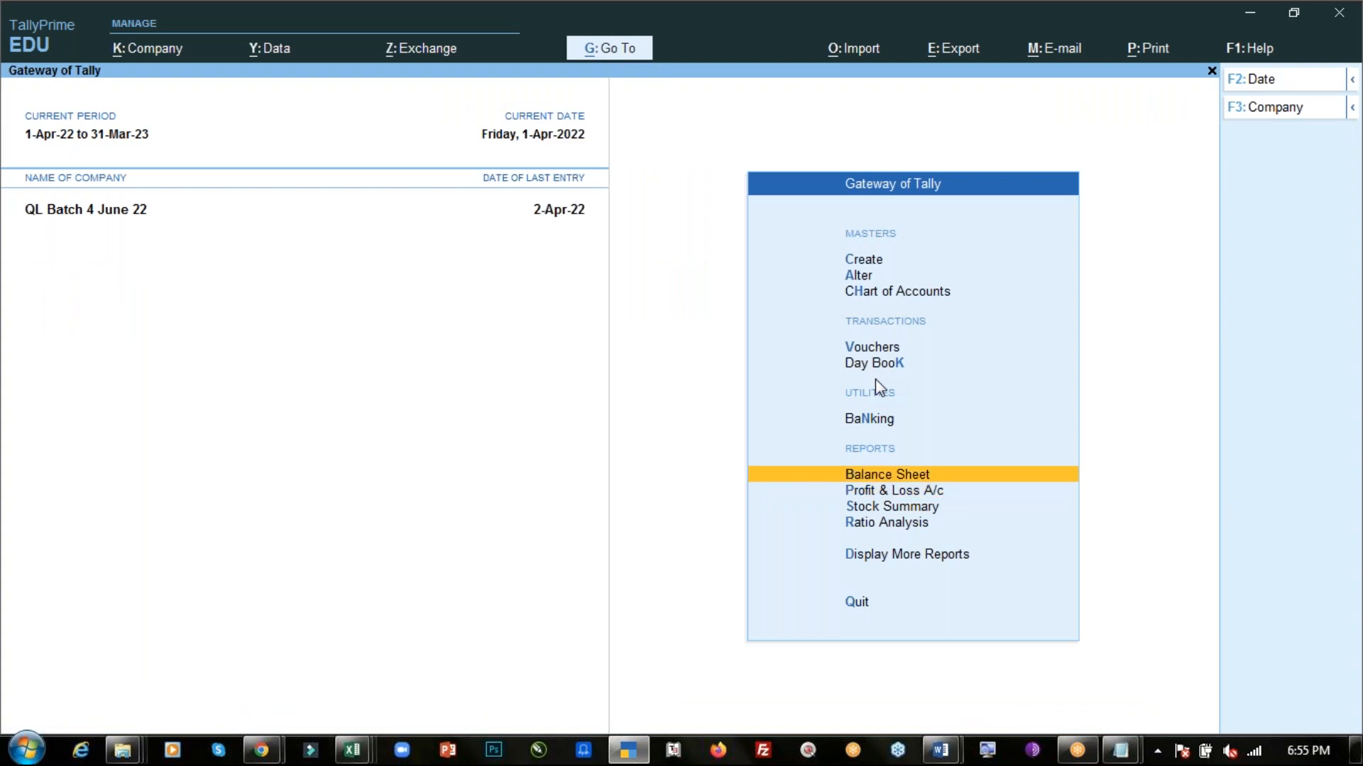
key("Return")
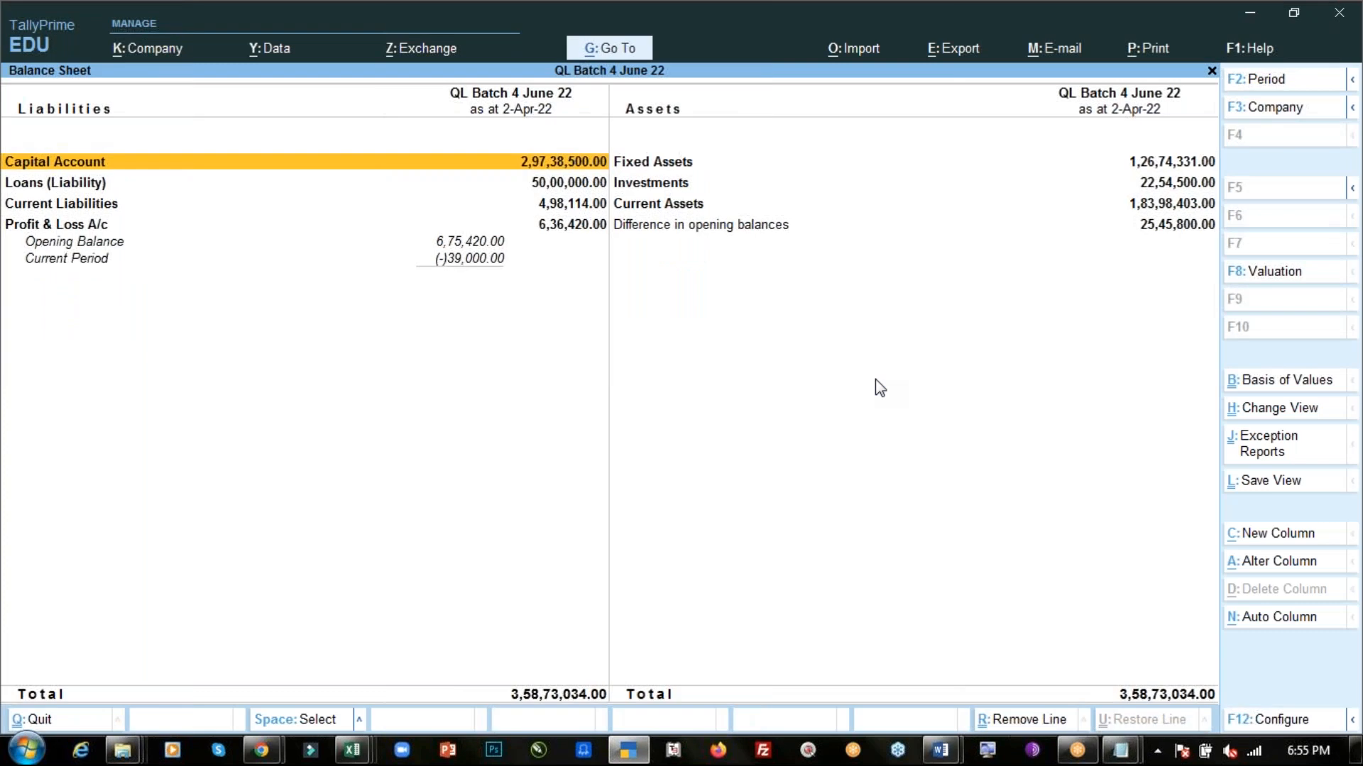
key("alt+F5")
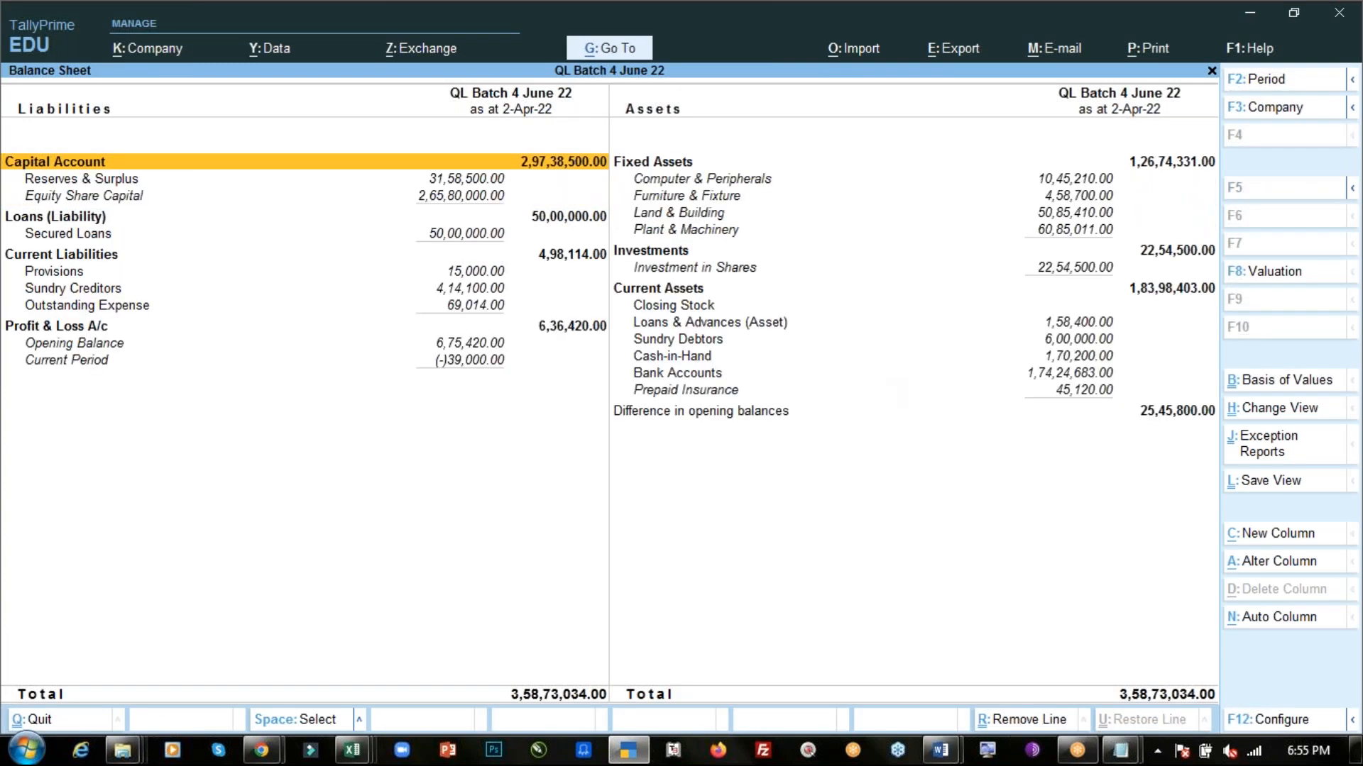
key("Right")
key("Down")
key("Down")
key("Down")
key("Down")
key("Down")
key("Down")
key("Down")
key("Down")
key("Down")
key("Down")
key("Down")
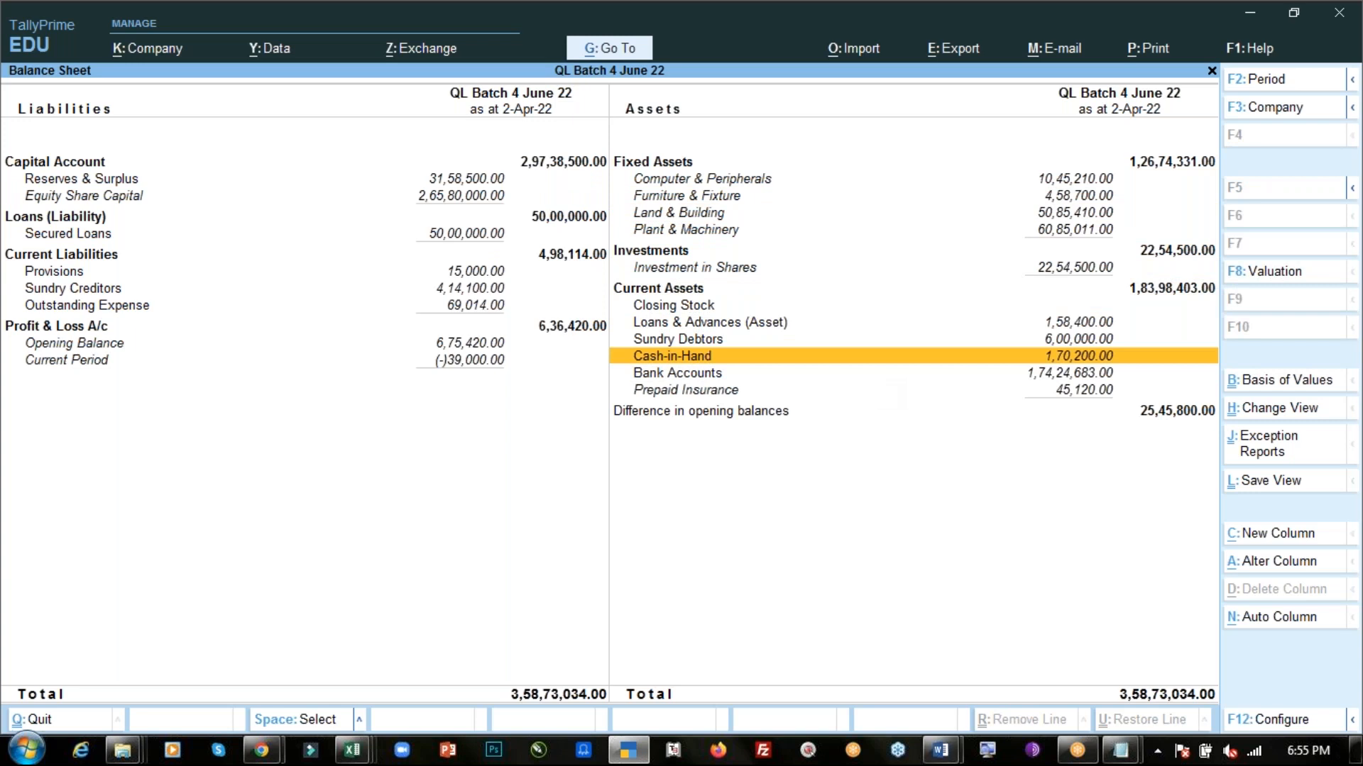
- Drill into the Cash ledger's April vouchers and review the recorded payment entries
key("Return")
key("Return")
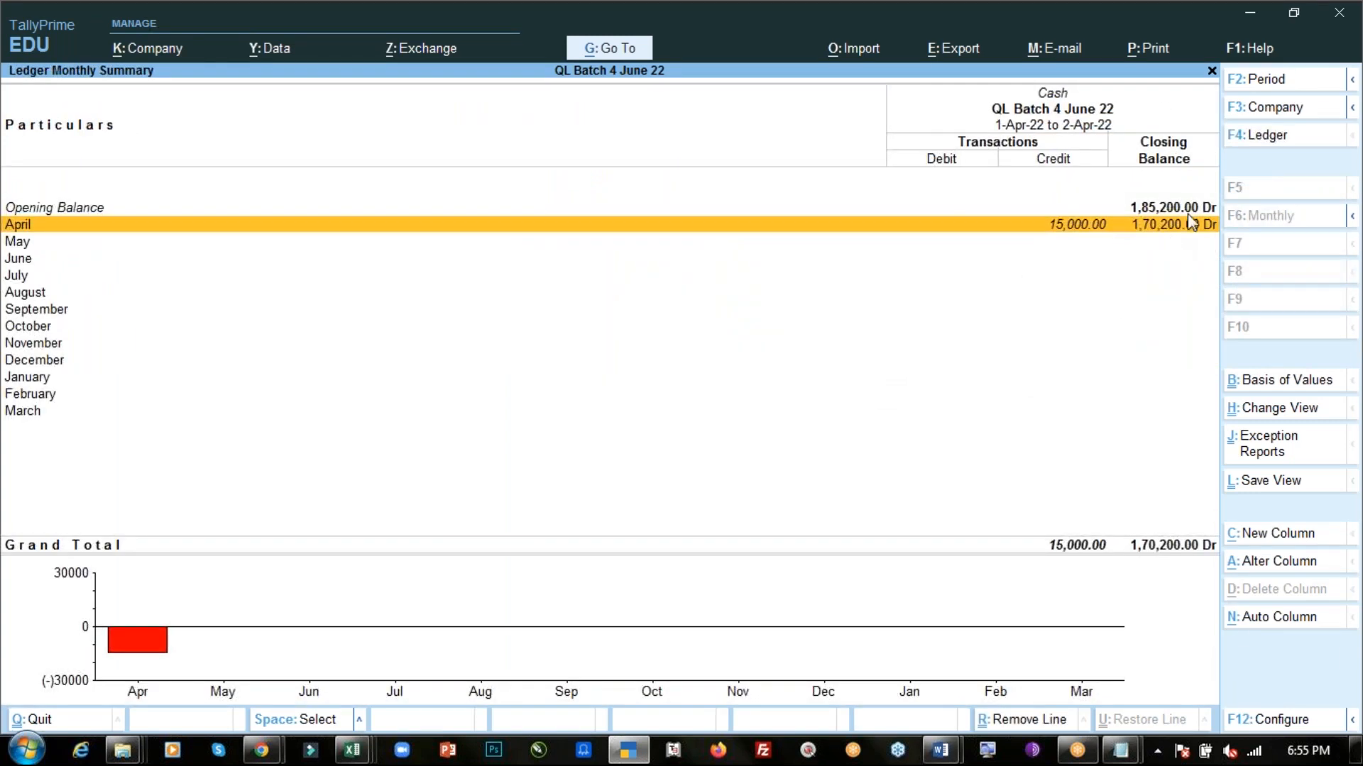
left_click(1268, 198)
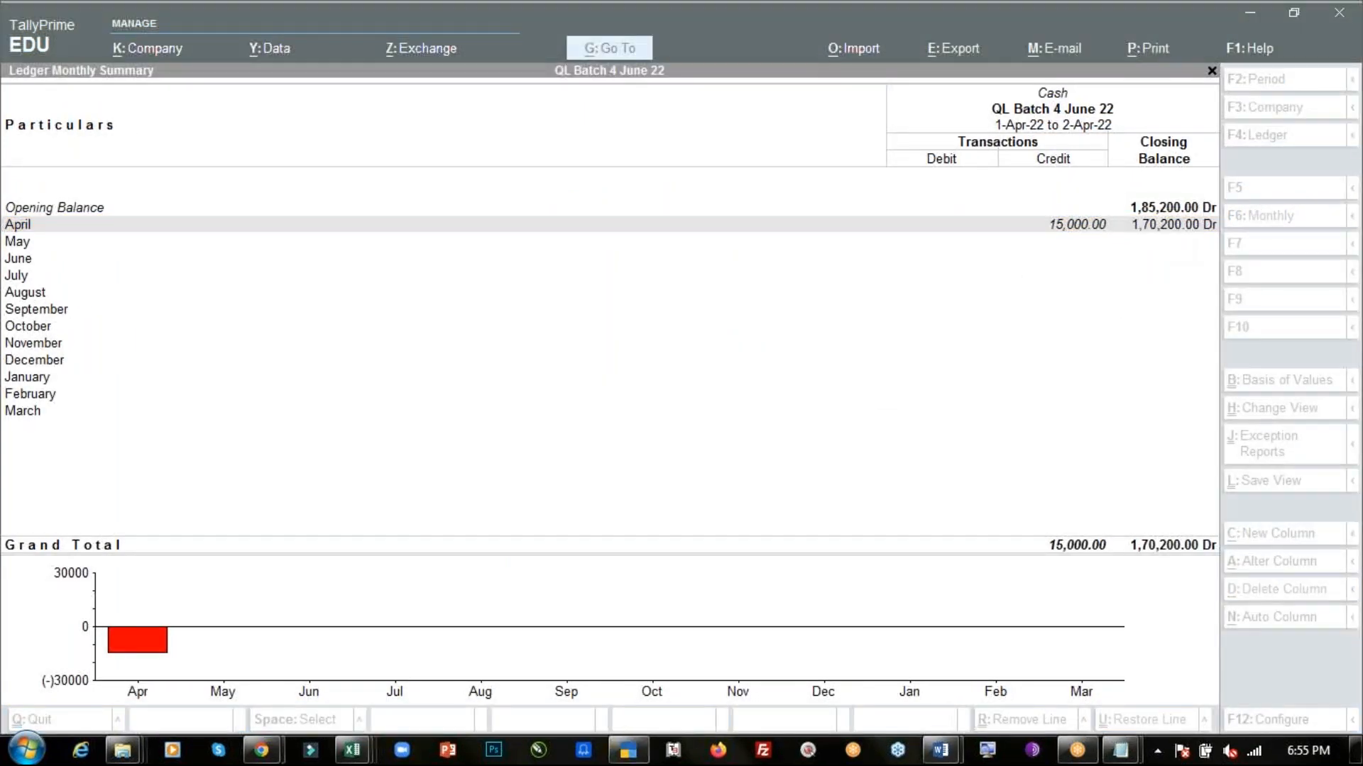
left_click(1235, 157)
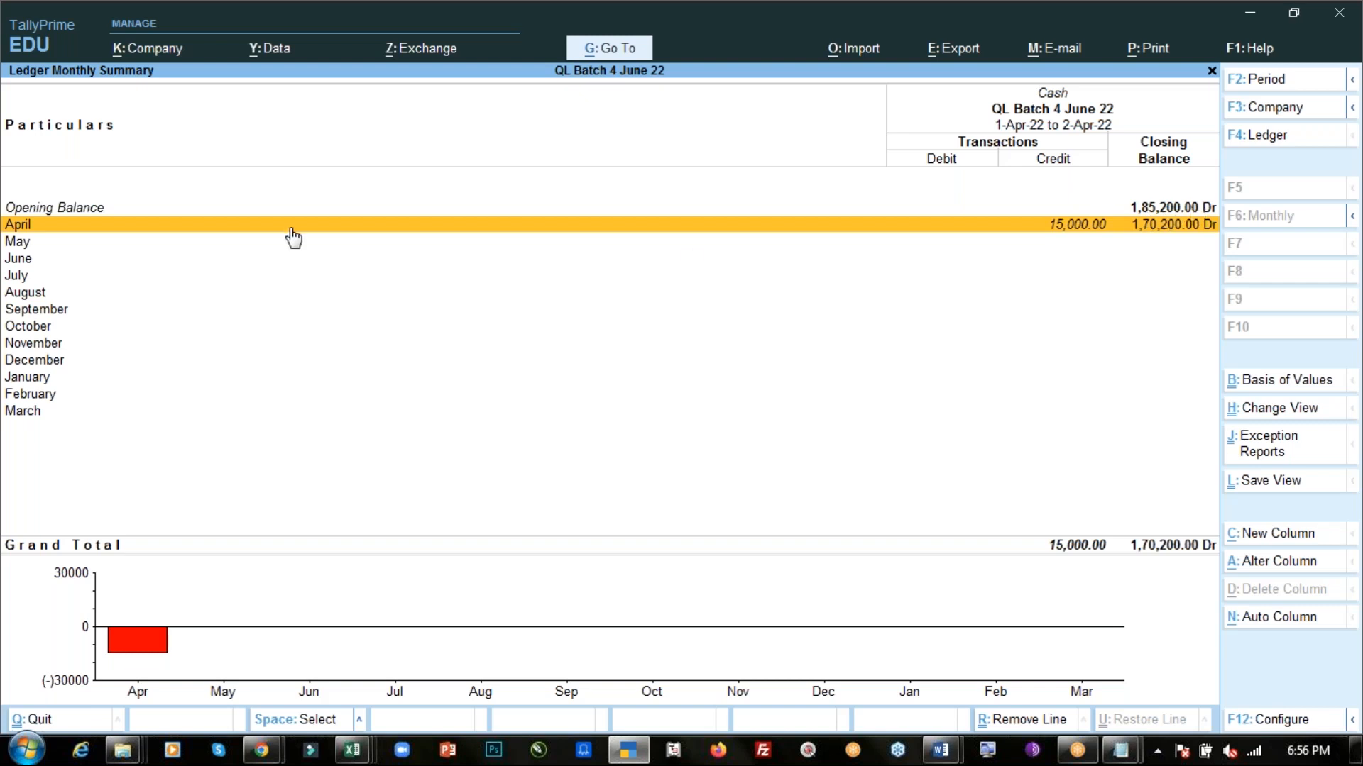
left_click(258, 232)
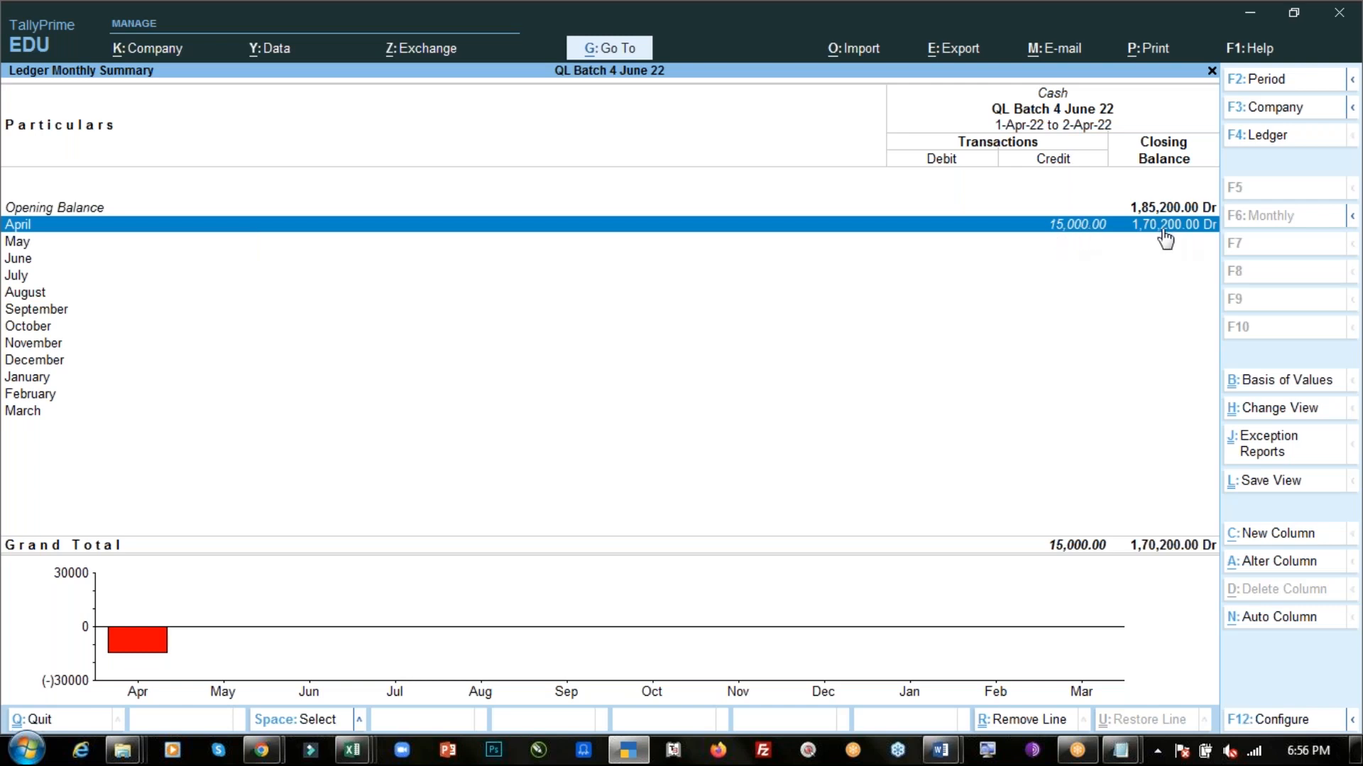
double_click(1057, 228)
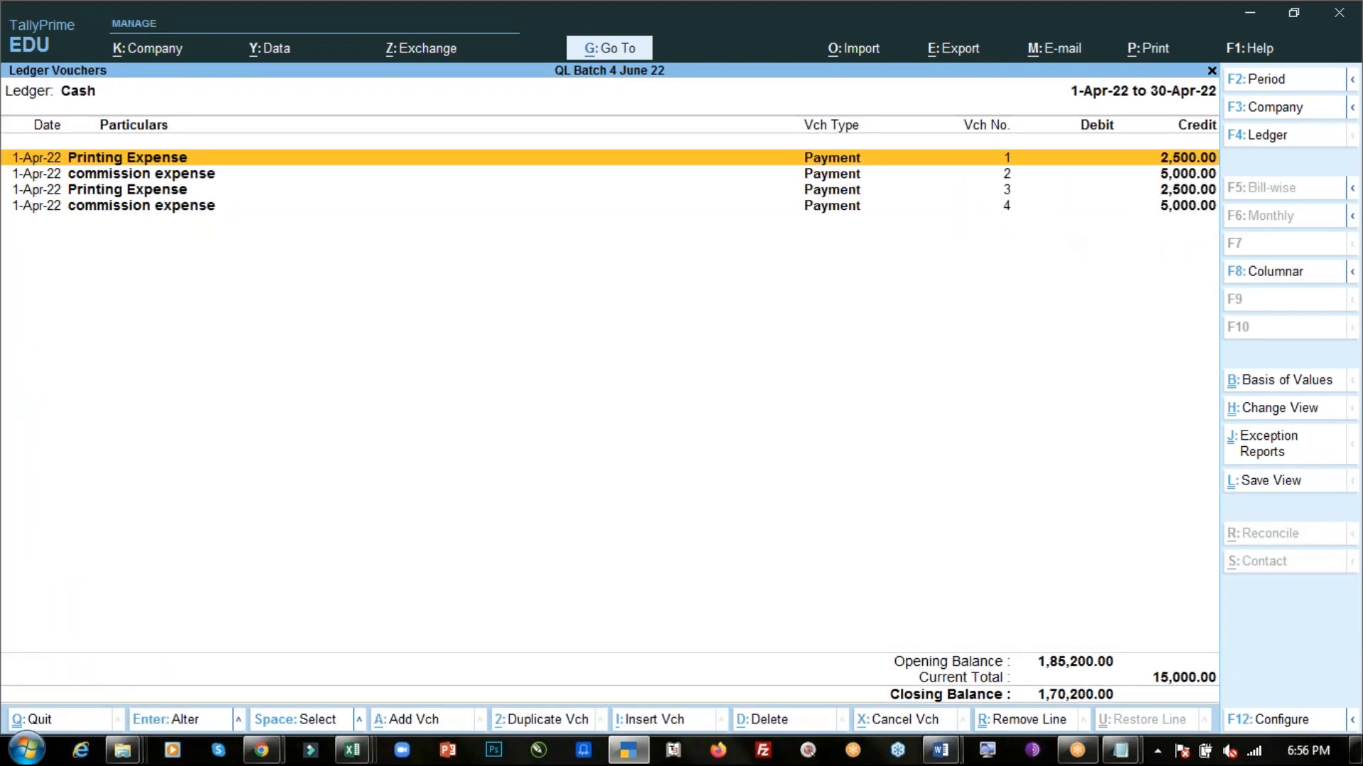
key("Down")
key("Down")
key("Down")
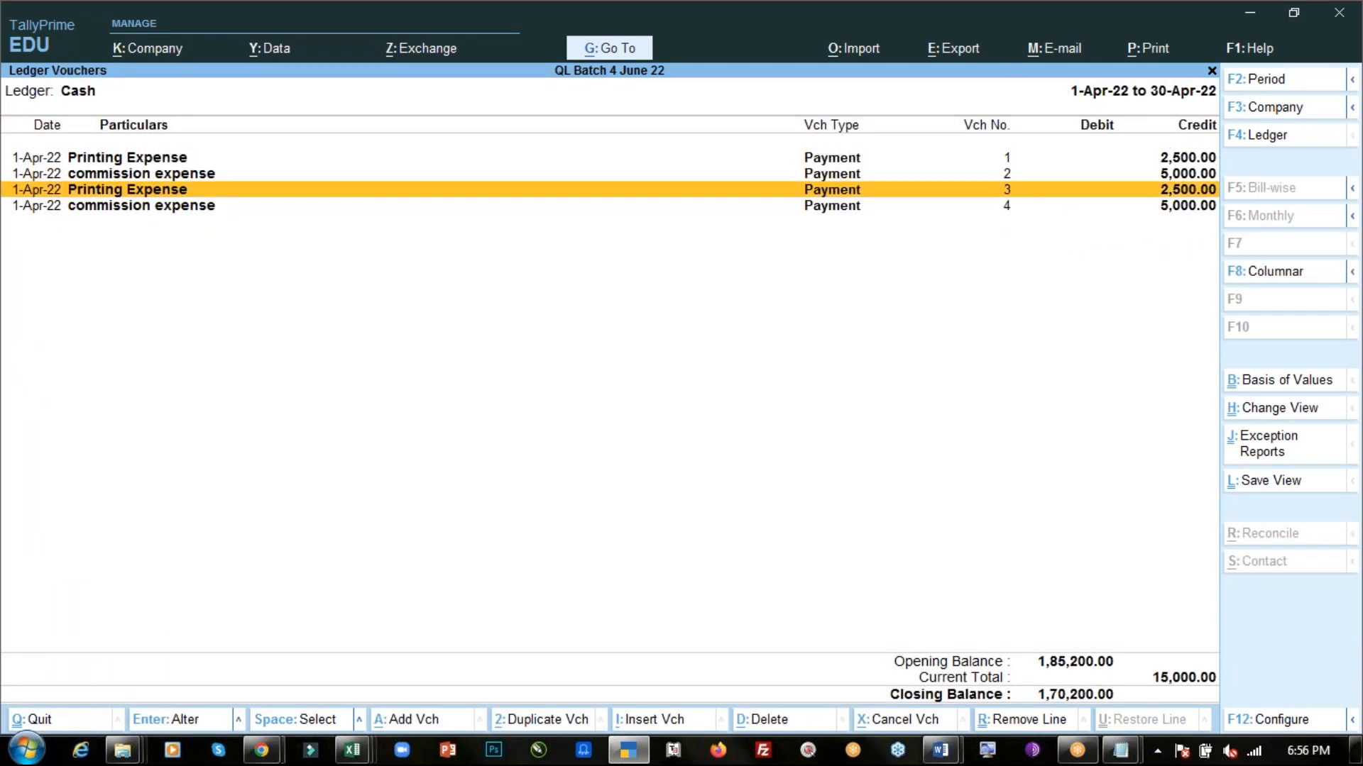
- Leave the Cash ledger and drill into the ICICI Bank ledger's April vouchers under Bank Accounts
key("Up")
key("Up")
key("Up")
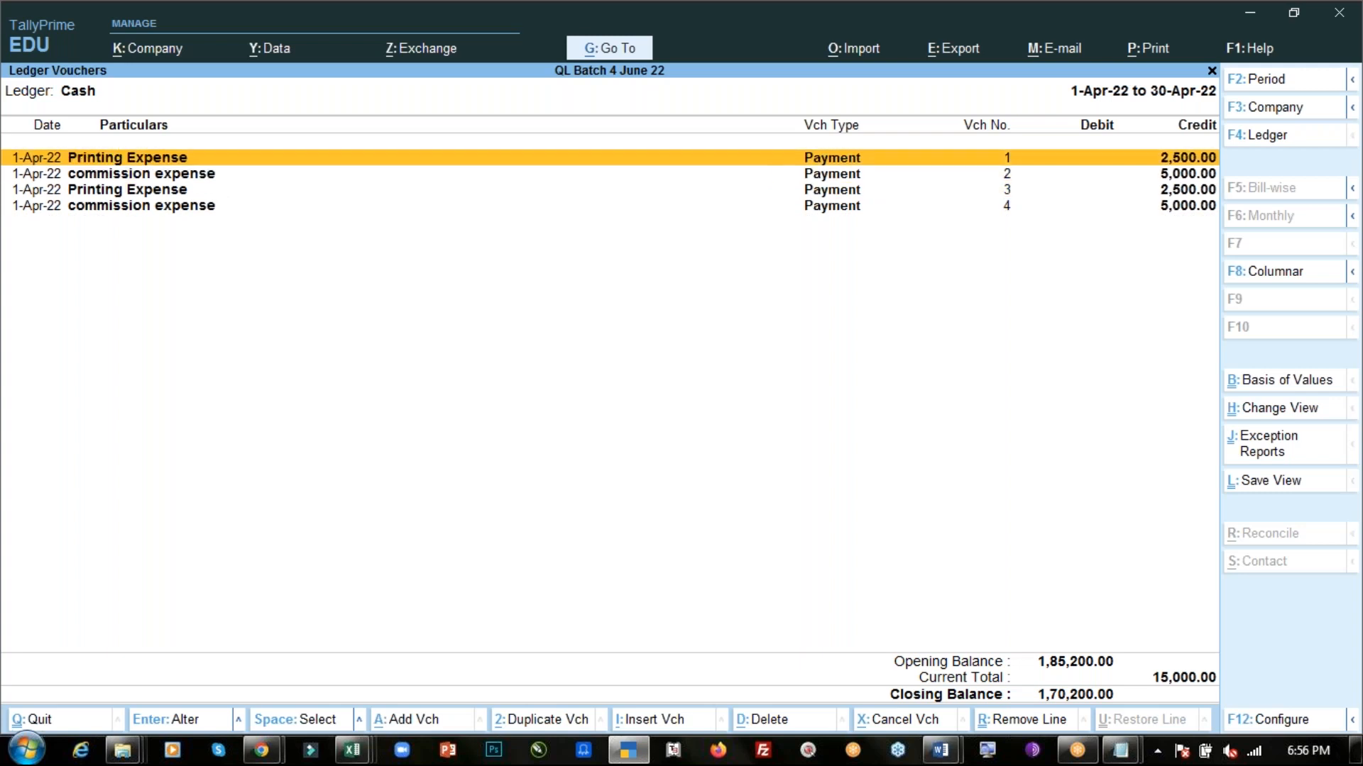
key("Escape")
key("Escape")
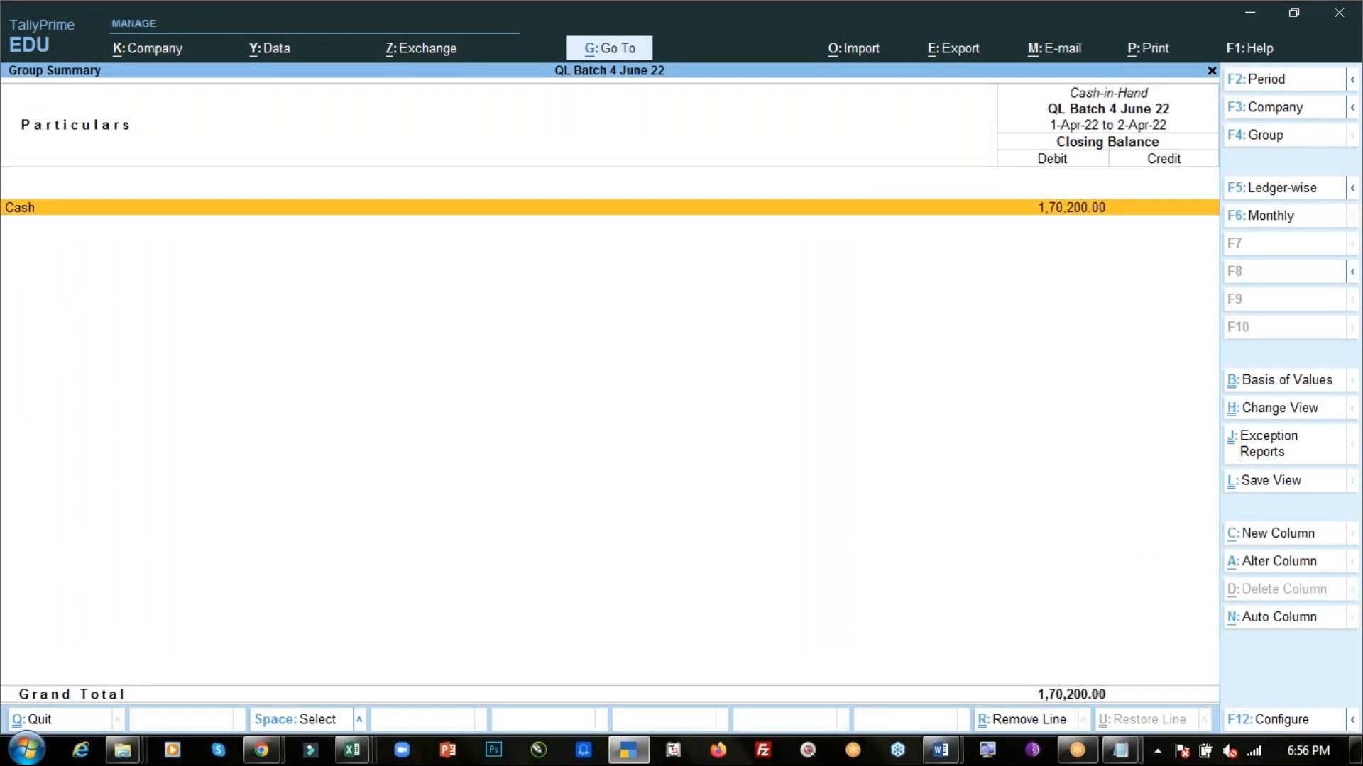
key("Escape")
key("Return")
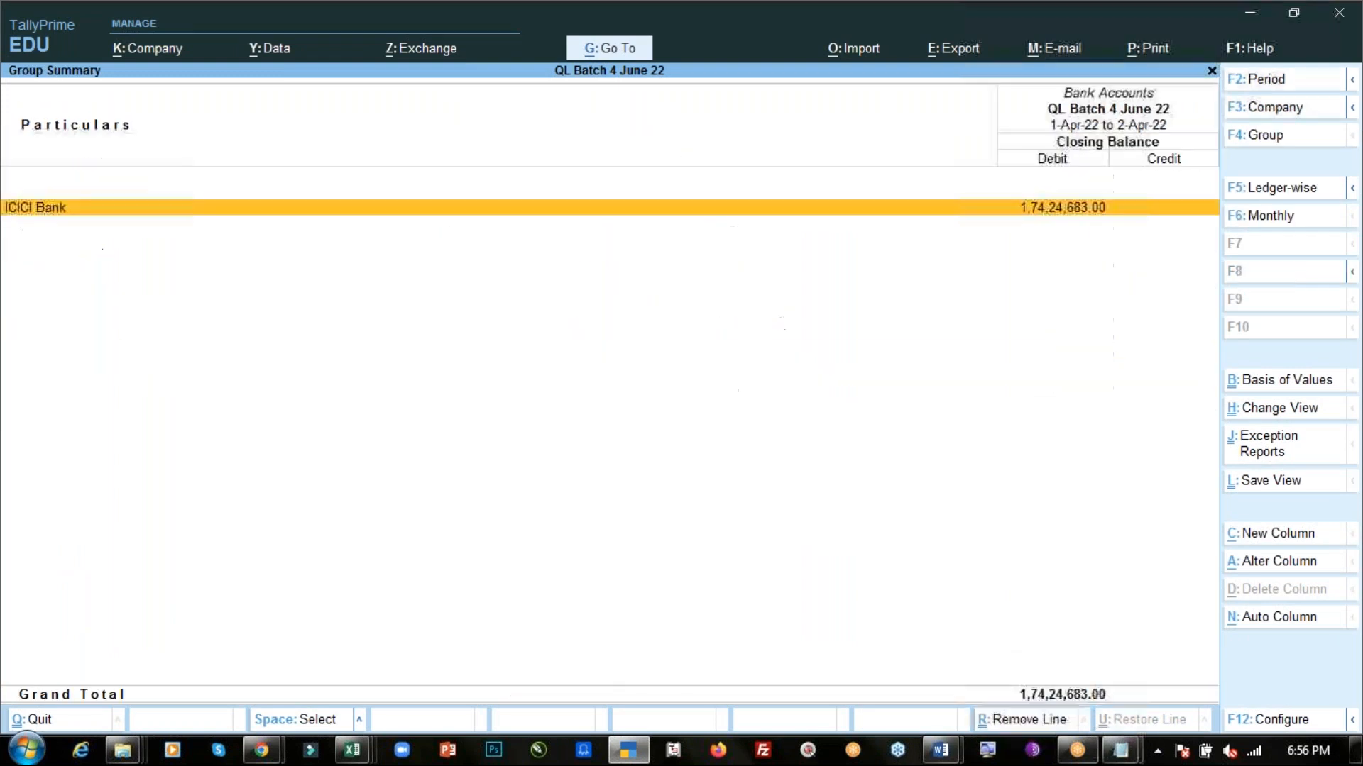
key("Return")
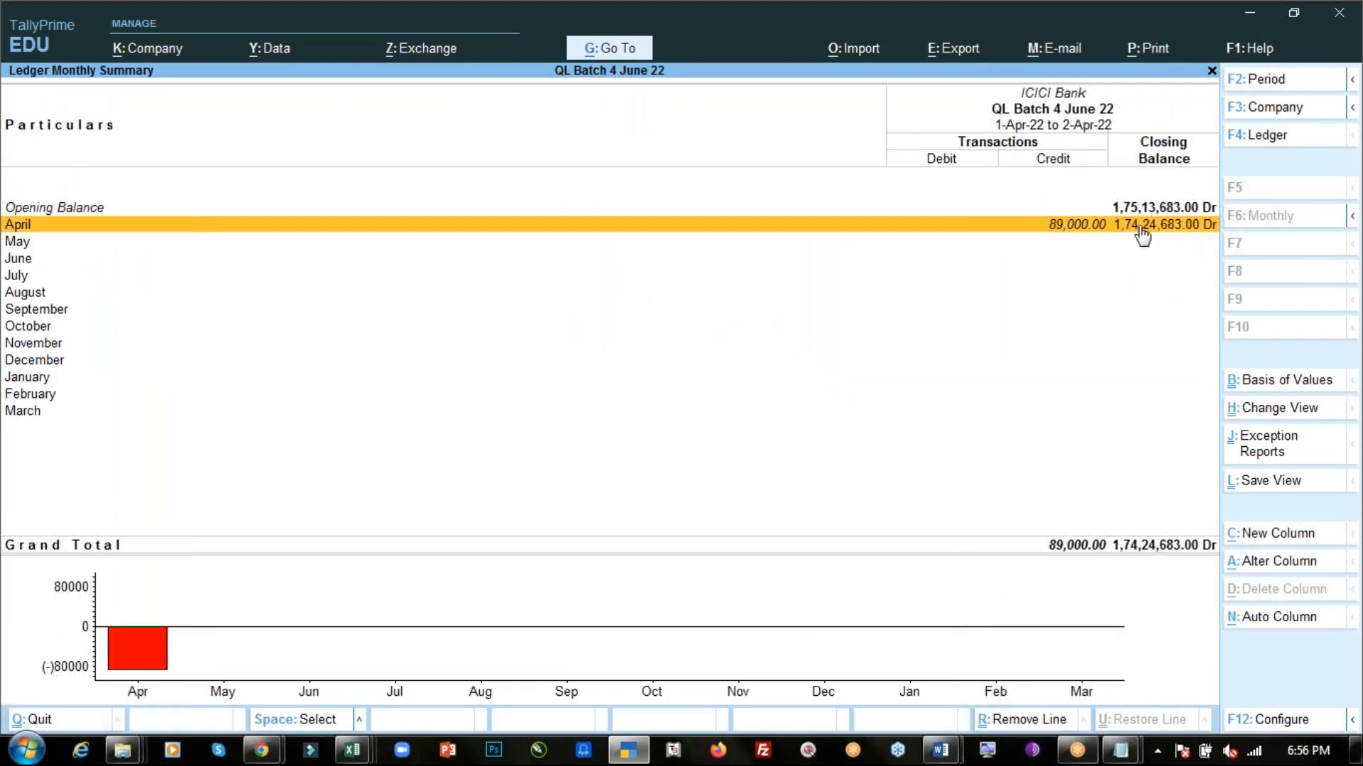
key("Return")
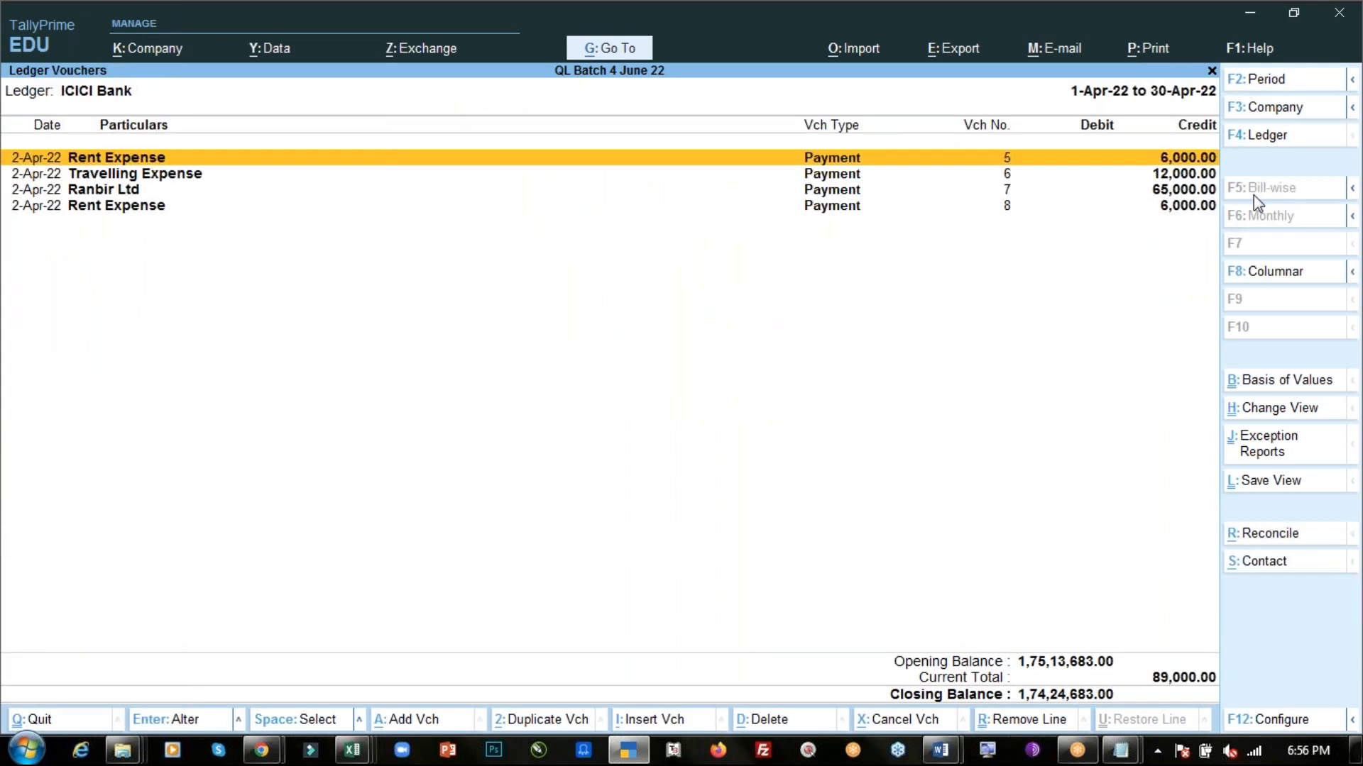
- Close the bank ledger reports and return to the Gateway of Tally
key("Escape")
key("Escape")
key("Escape")
key("Escape")
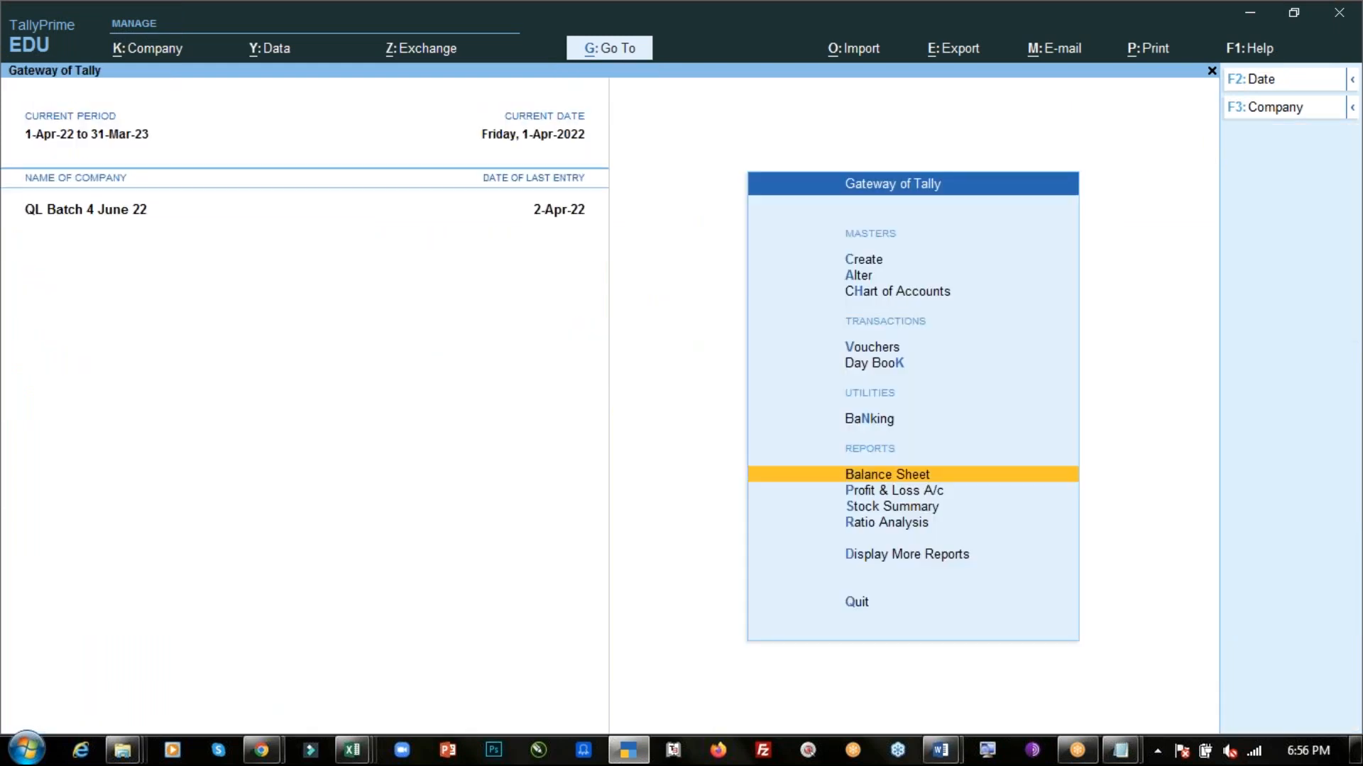
key("Up")
key("Up")
key("Up")
key("Up")
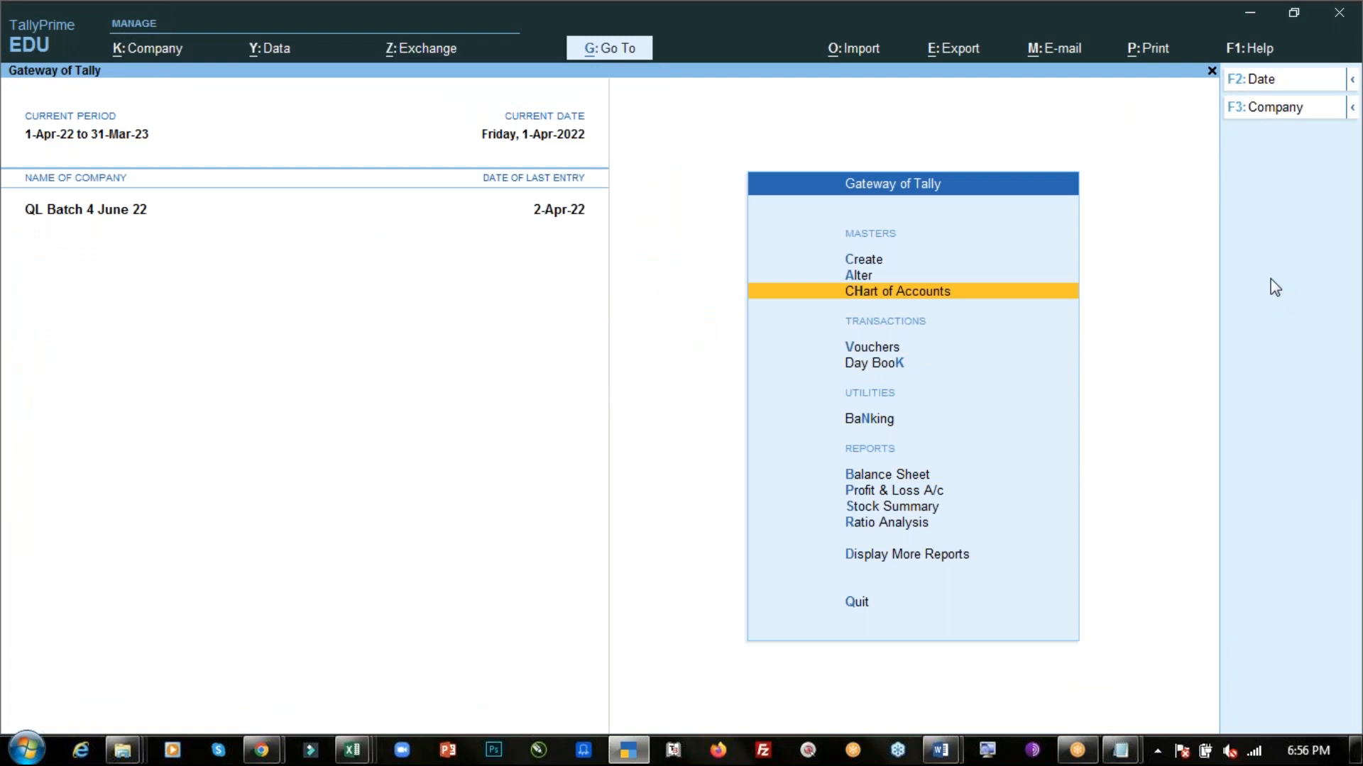
- Switch to the Day-4 PDF notes and examine the first transaction for printing paid in cash
key("alt")
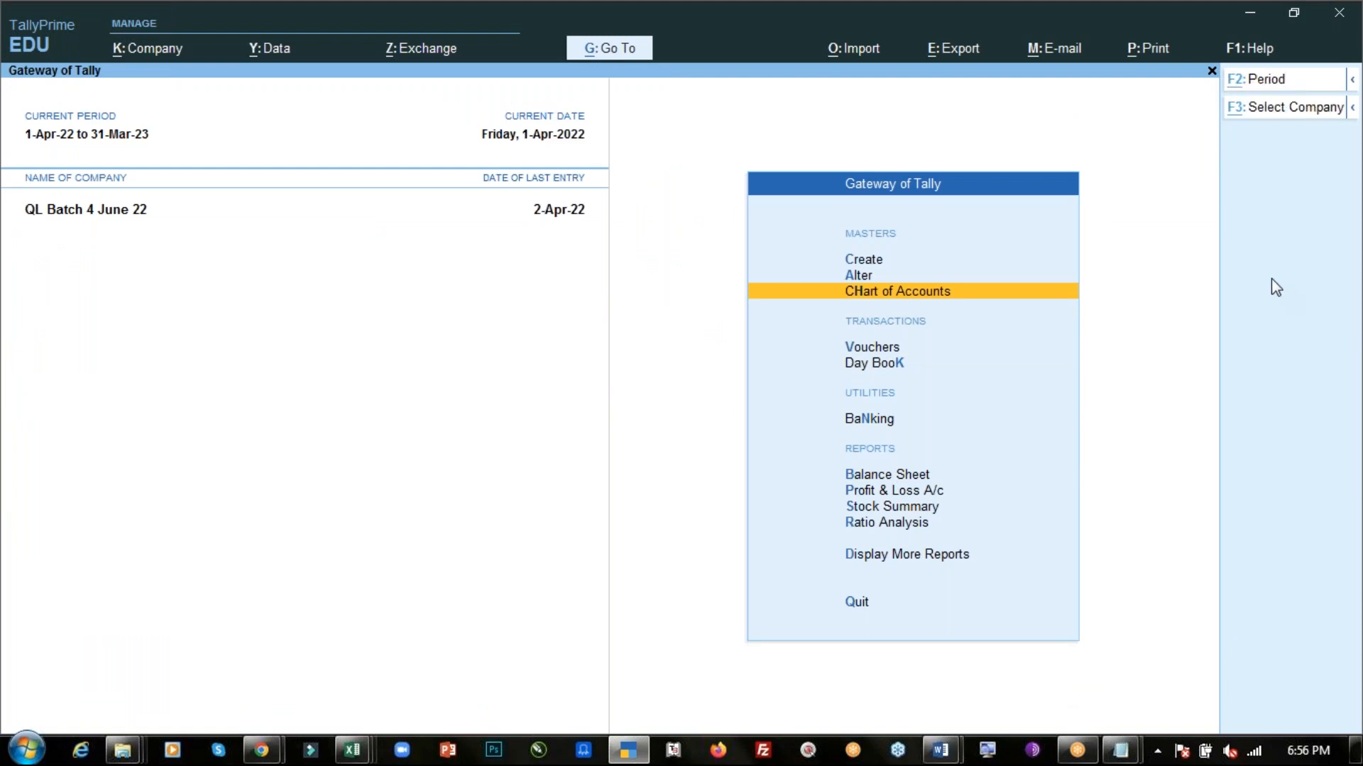
key("alt+Tab")
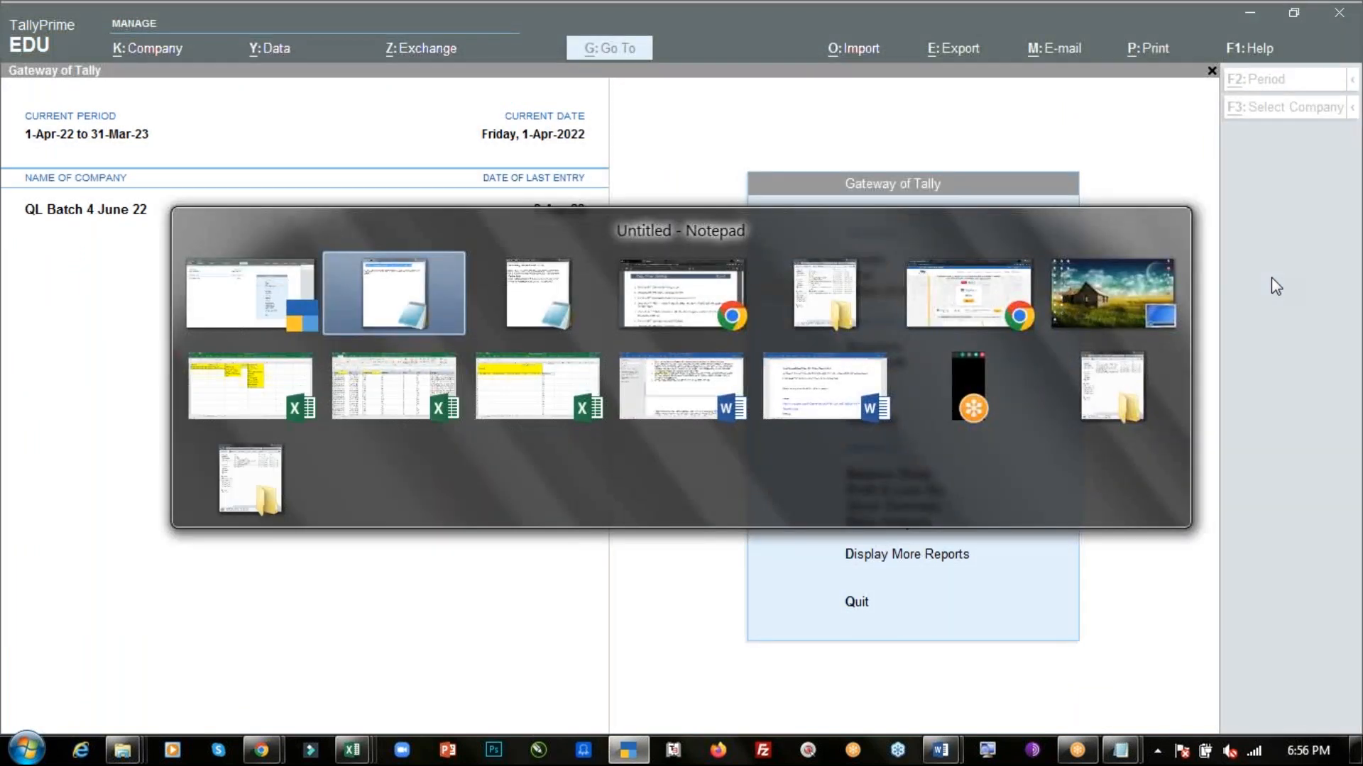
key("alt+Tab")
key("alt+Tab")
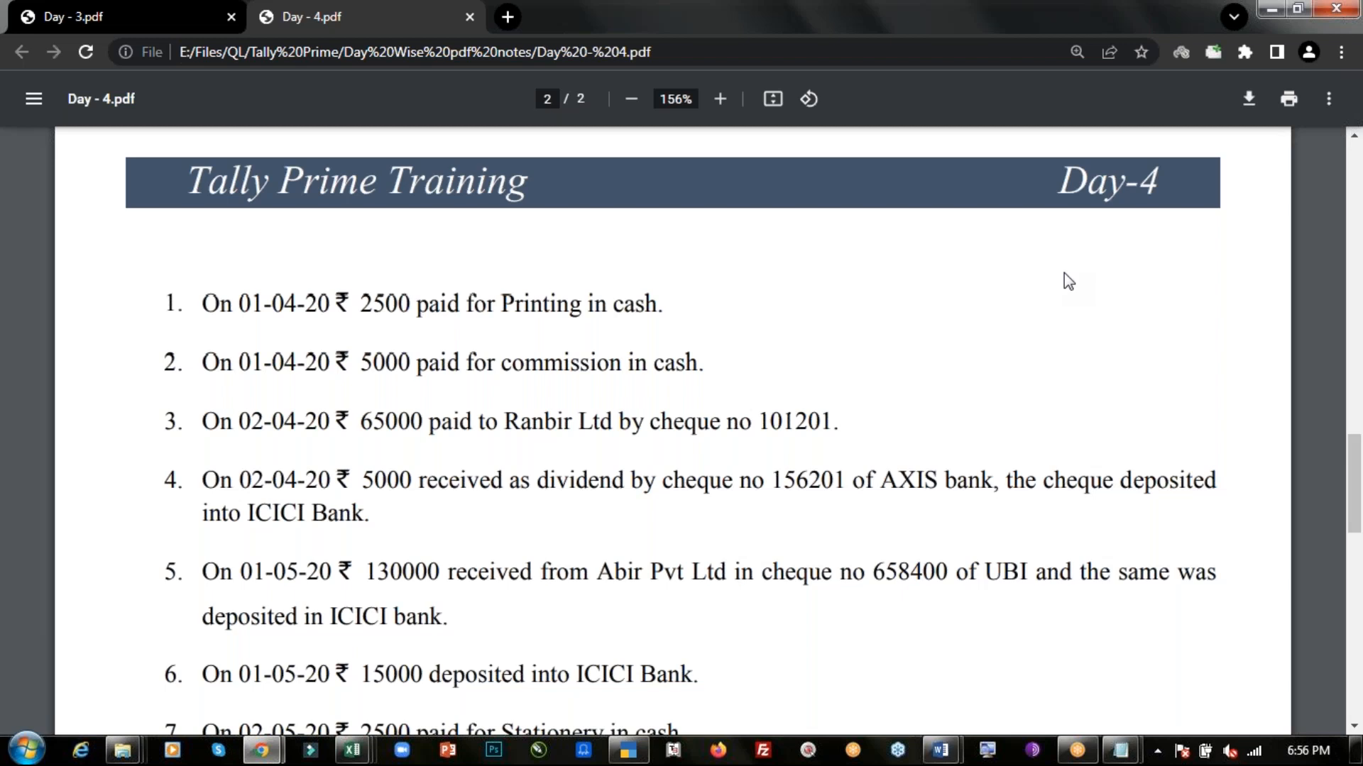
key("alt+Tab")
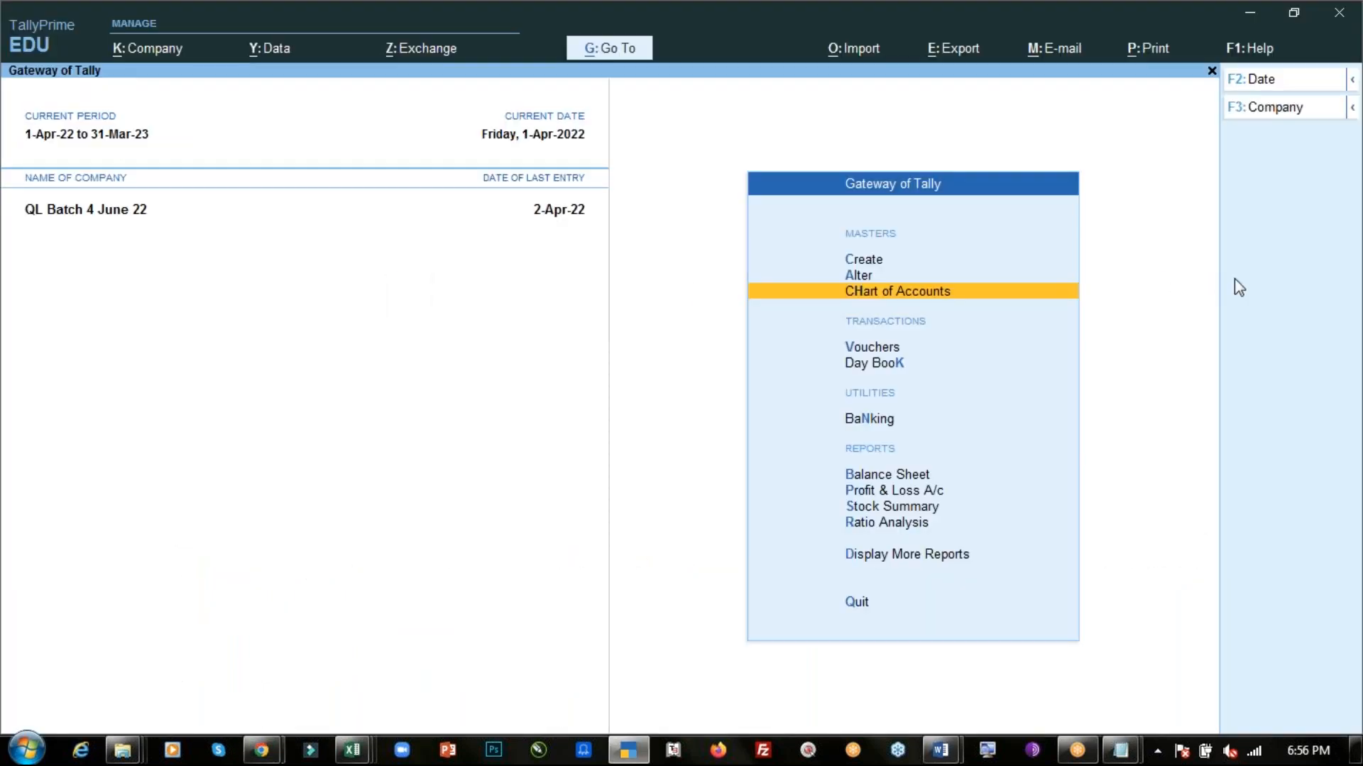
left_click(1269, 224)
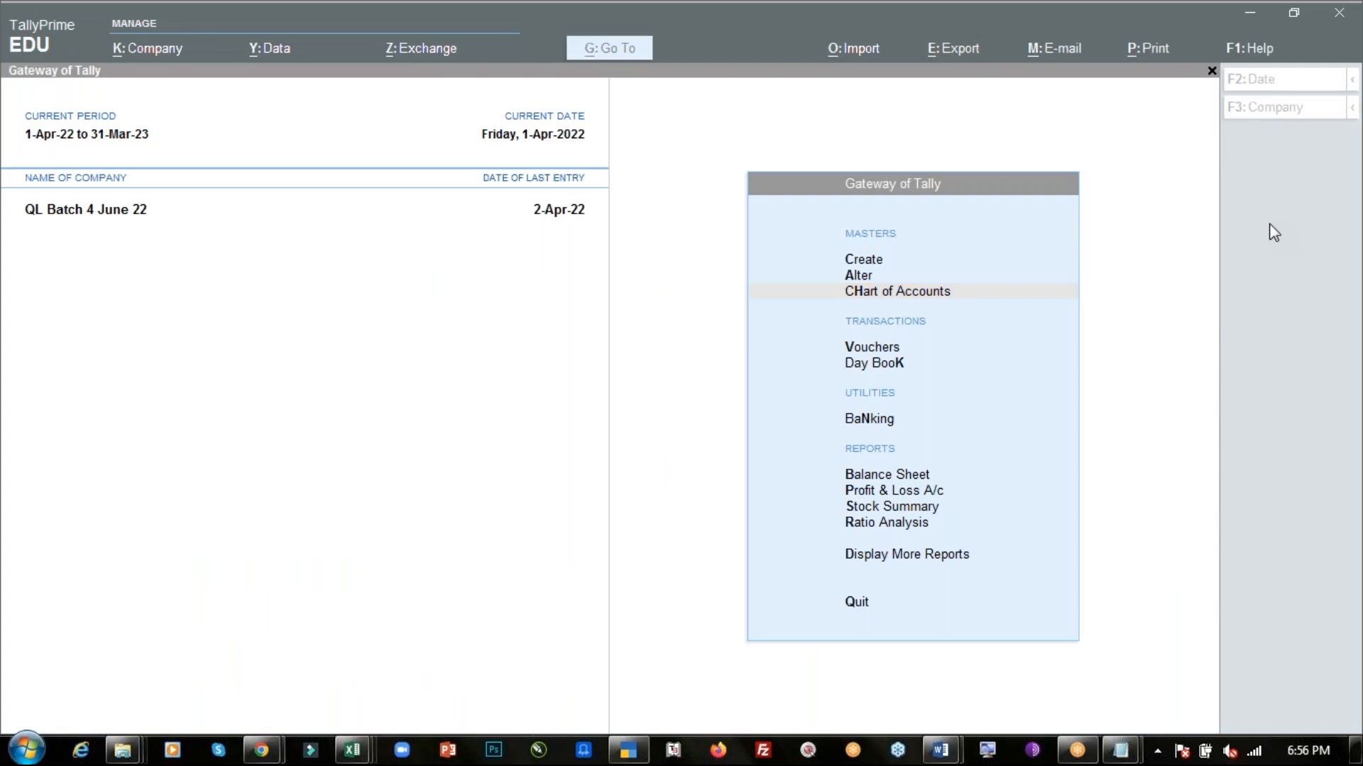
left_click(1017, 115)
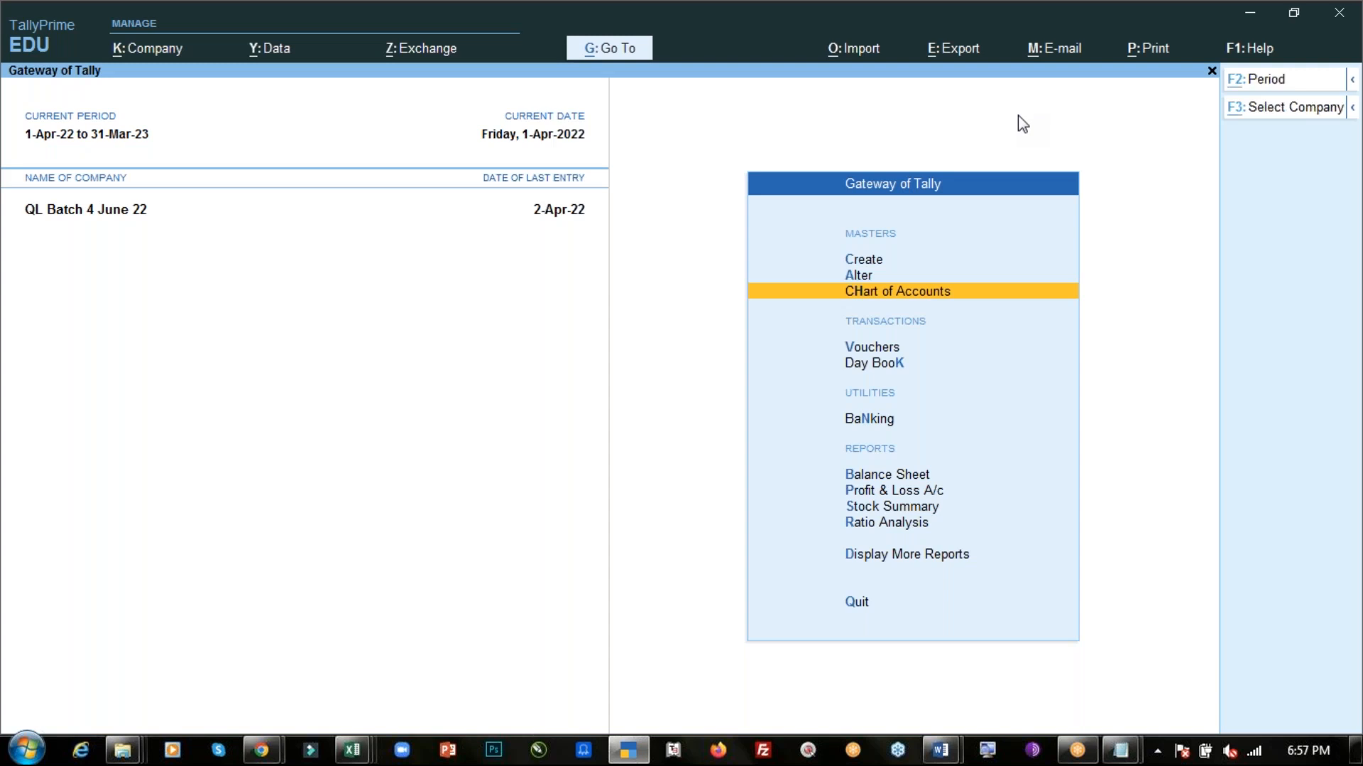
key("alt+Tab")
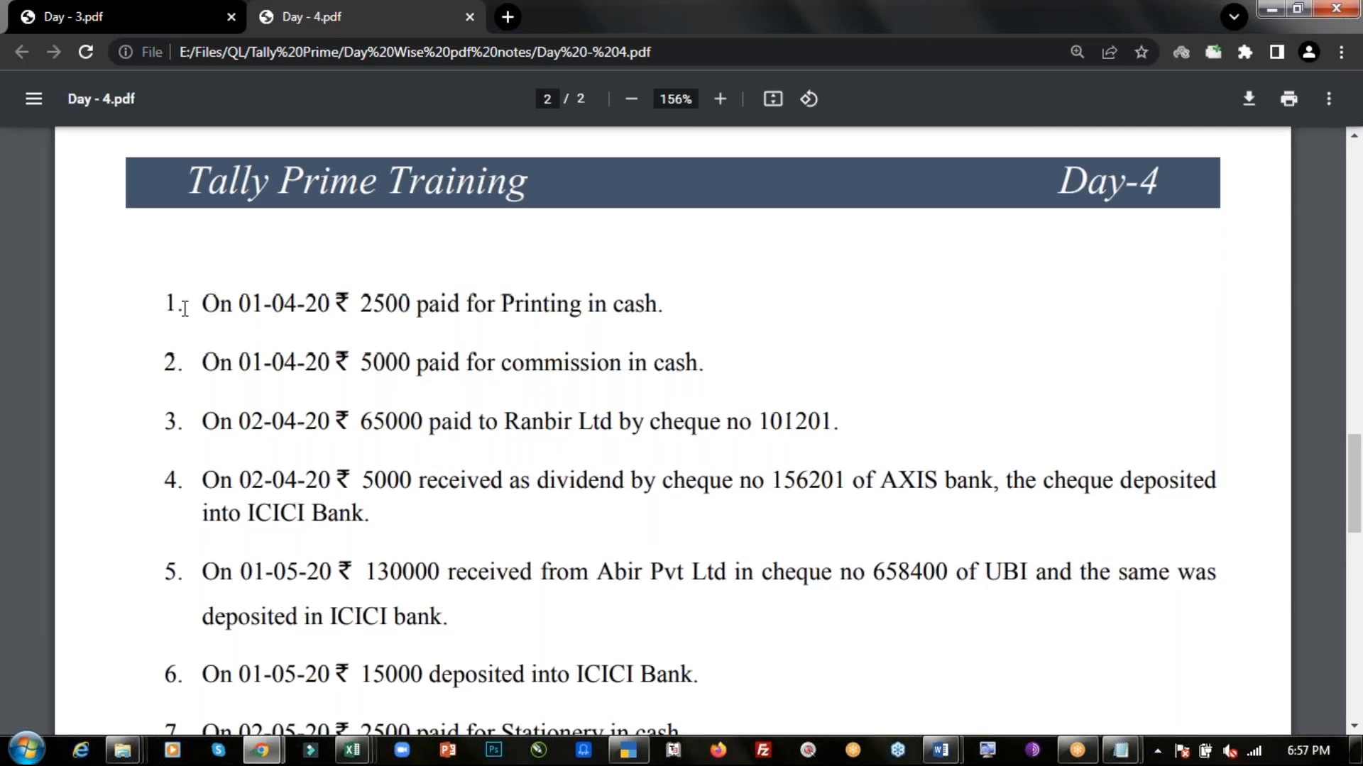
left_click_drag(335, 308, 711, 314)
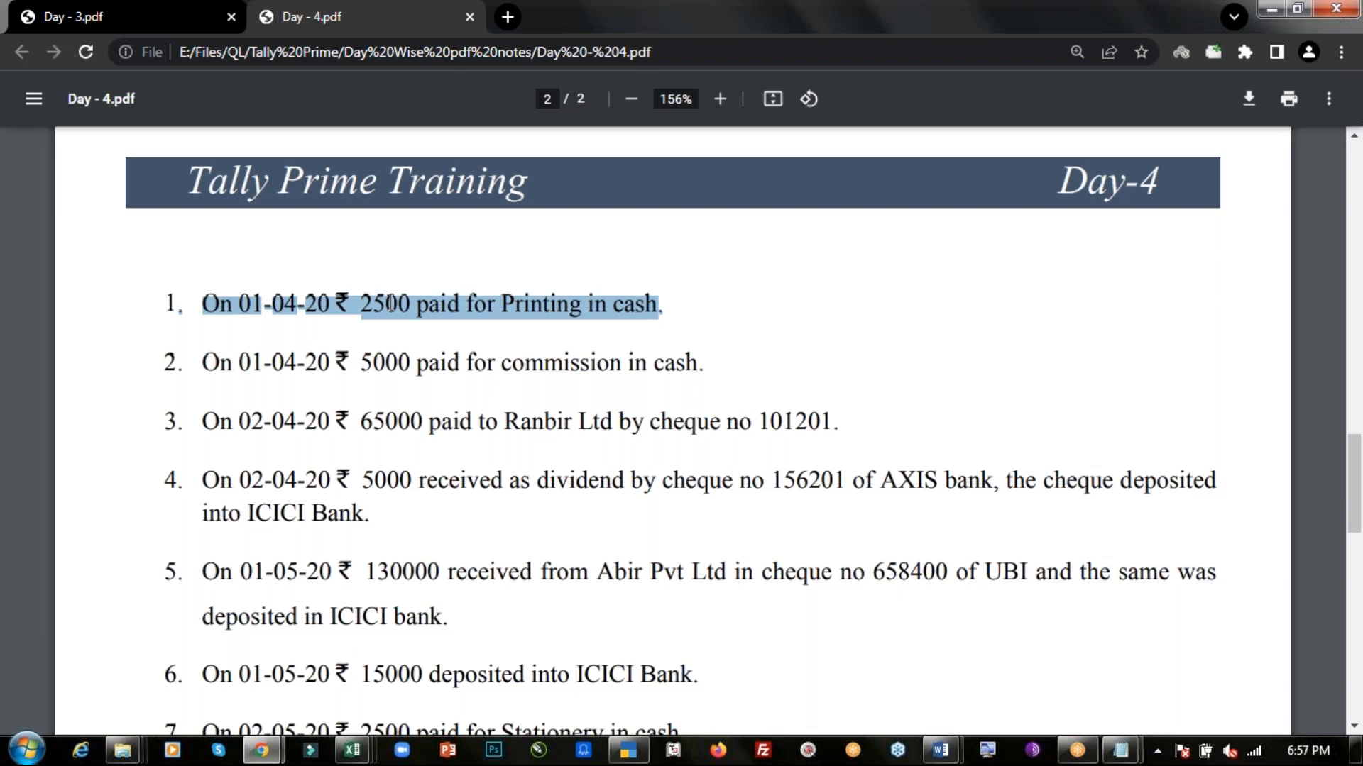
key("alt+Tab")
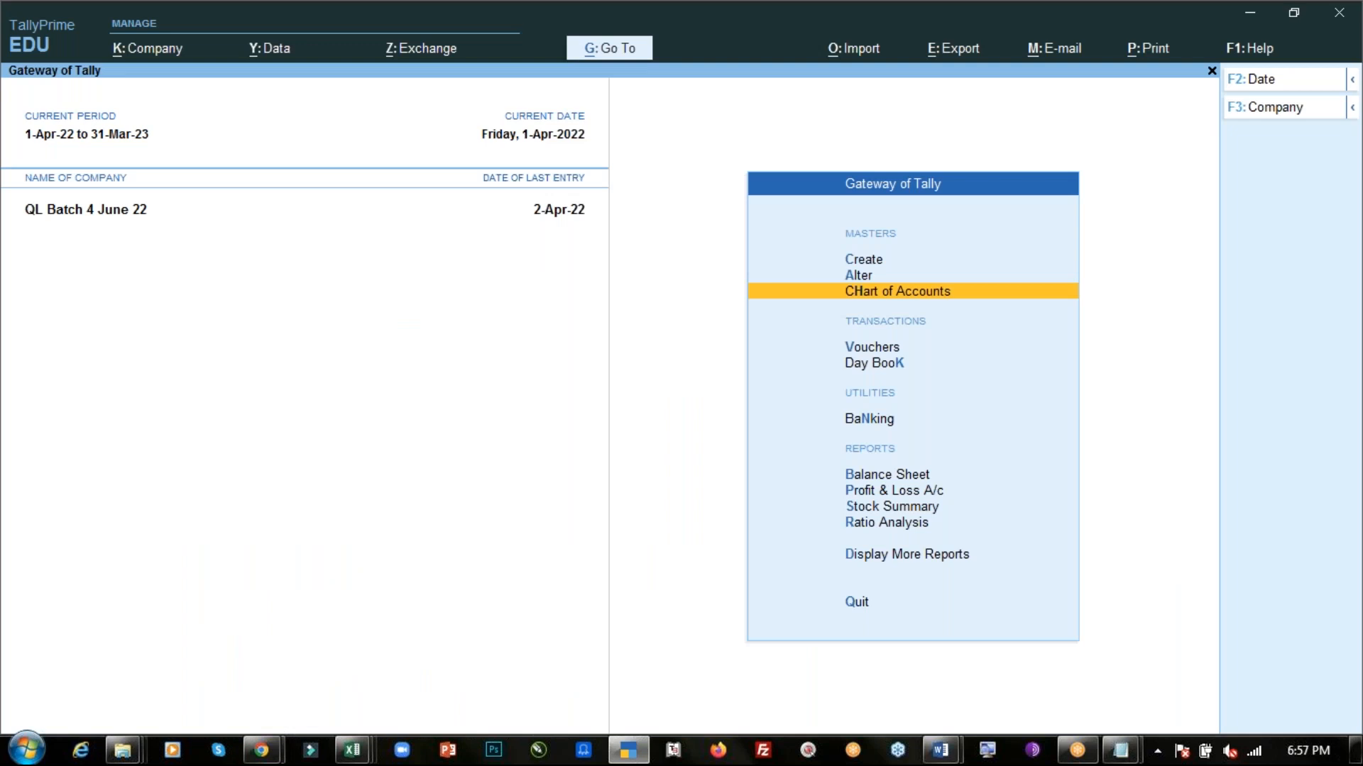
- Open the Day Book and alter payment voucher 1 so the Printing Expense amount is 5000, then accept it
key("Down")
key("Down")
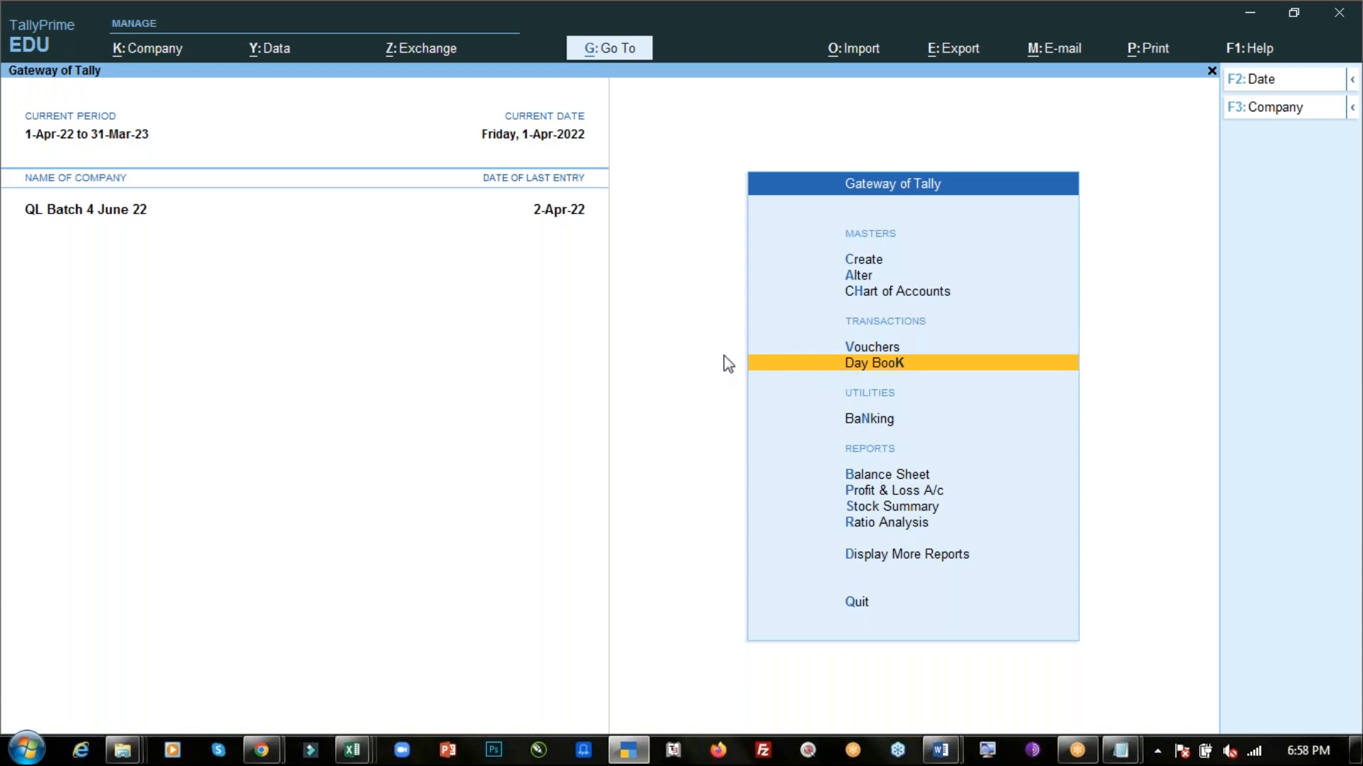
key("Return")
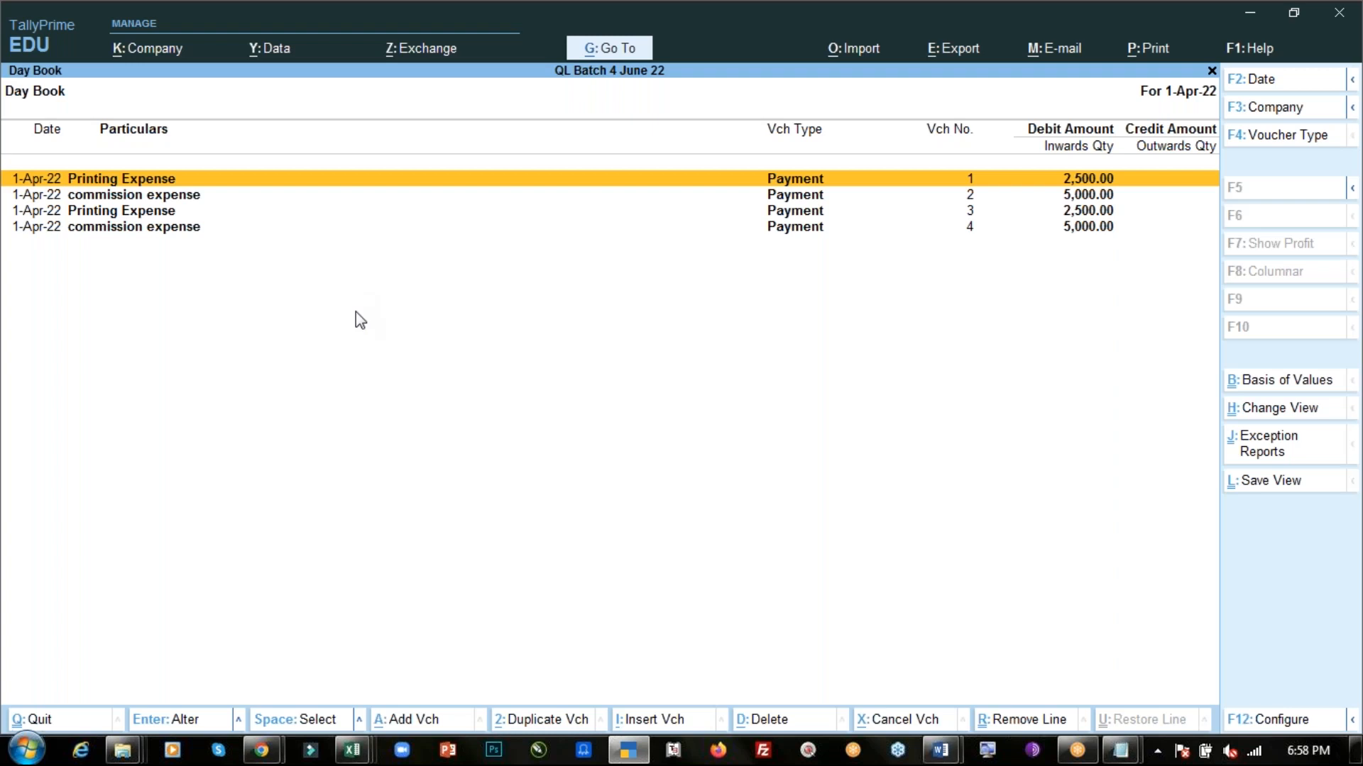
key("Return")
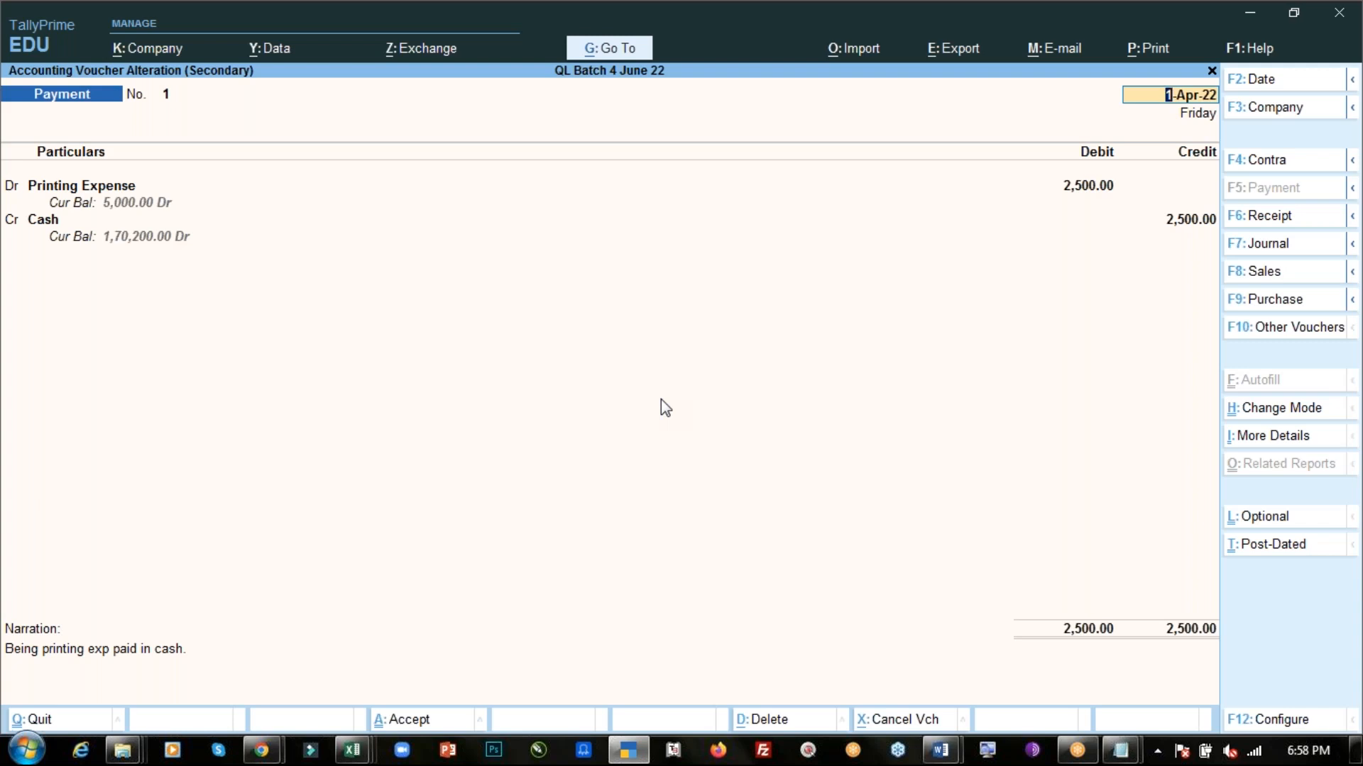
key("alt+d")
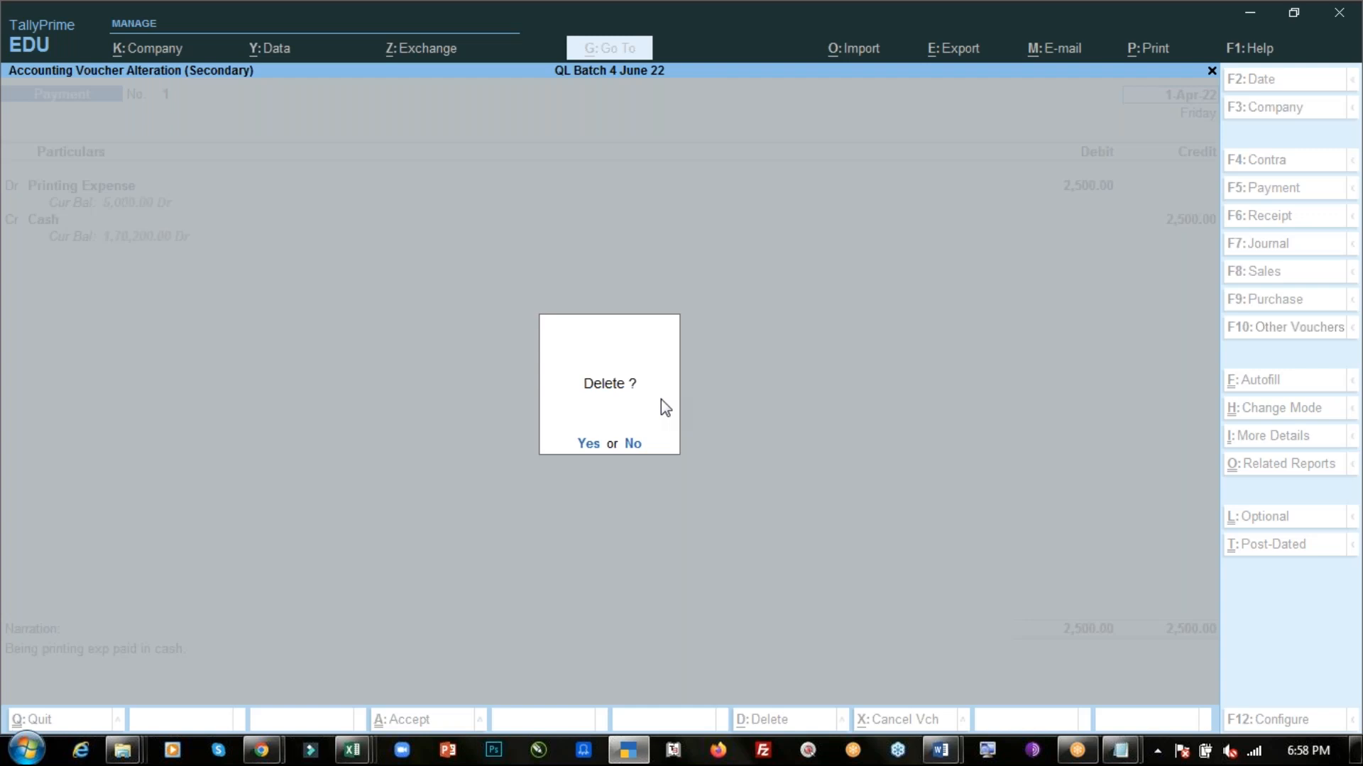
key("n")
key("Return")
type("5000")
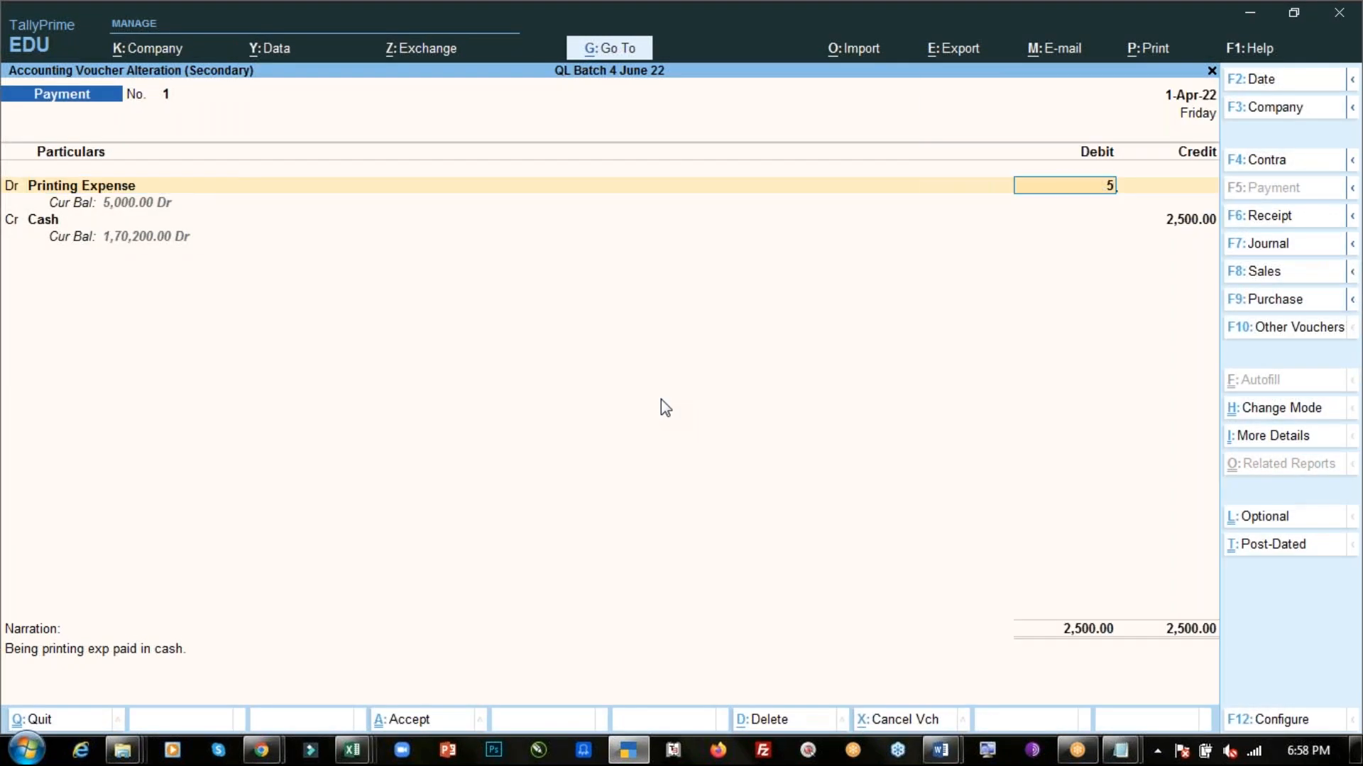
key("Return")
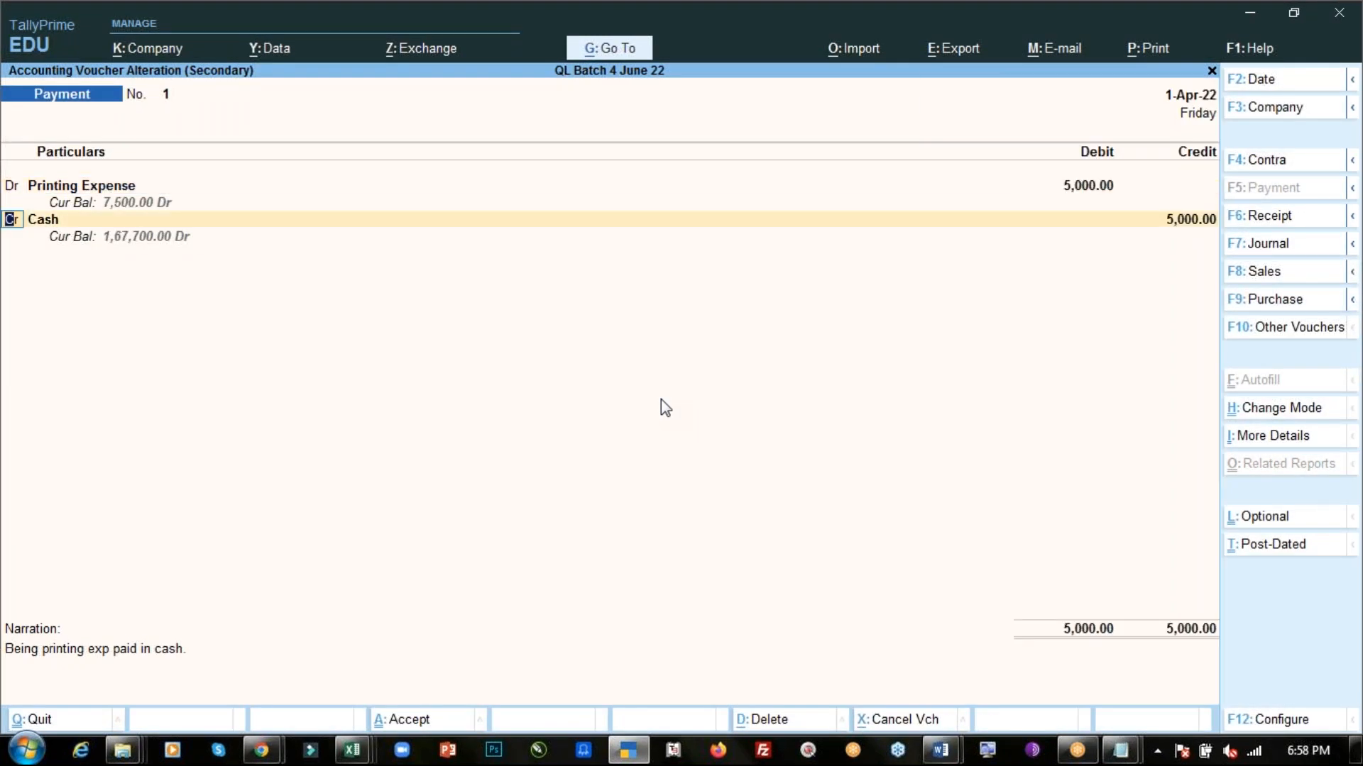
key("ctrl")
key("ctrl+a")
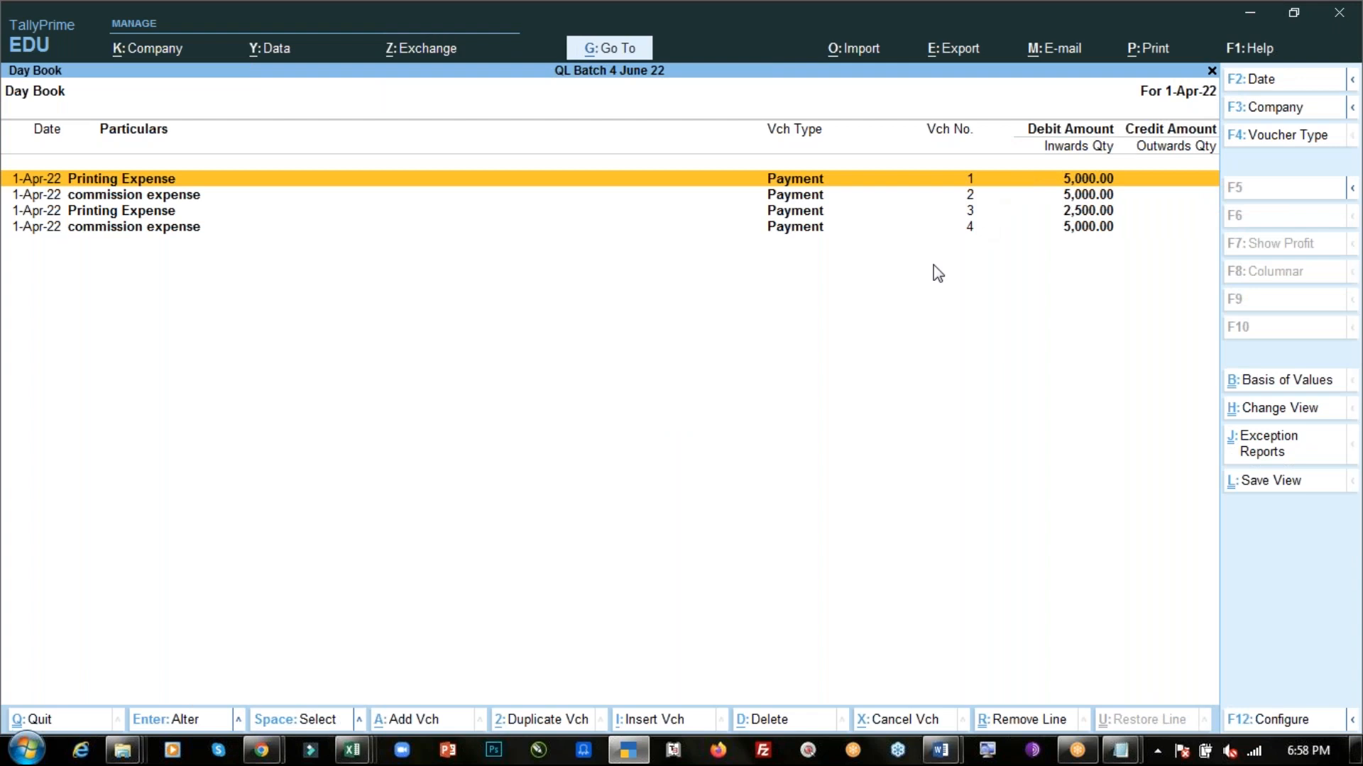
- Open payment voucher 2 for commission expense to inspect it, then return to the Day Book
key("Down")
key("Down")
key("Up")
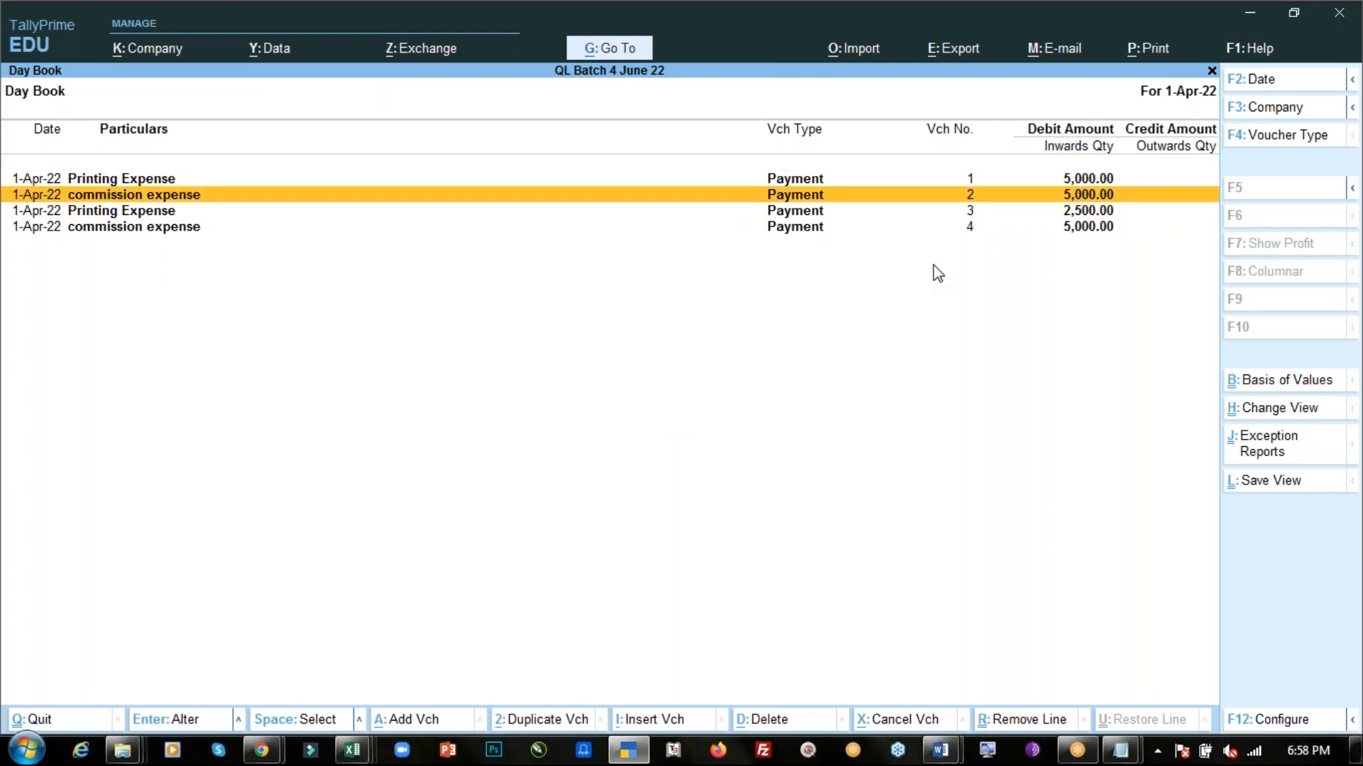
key("Return")
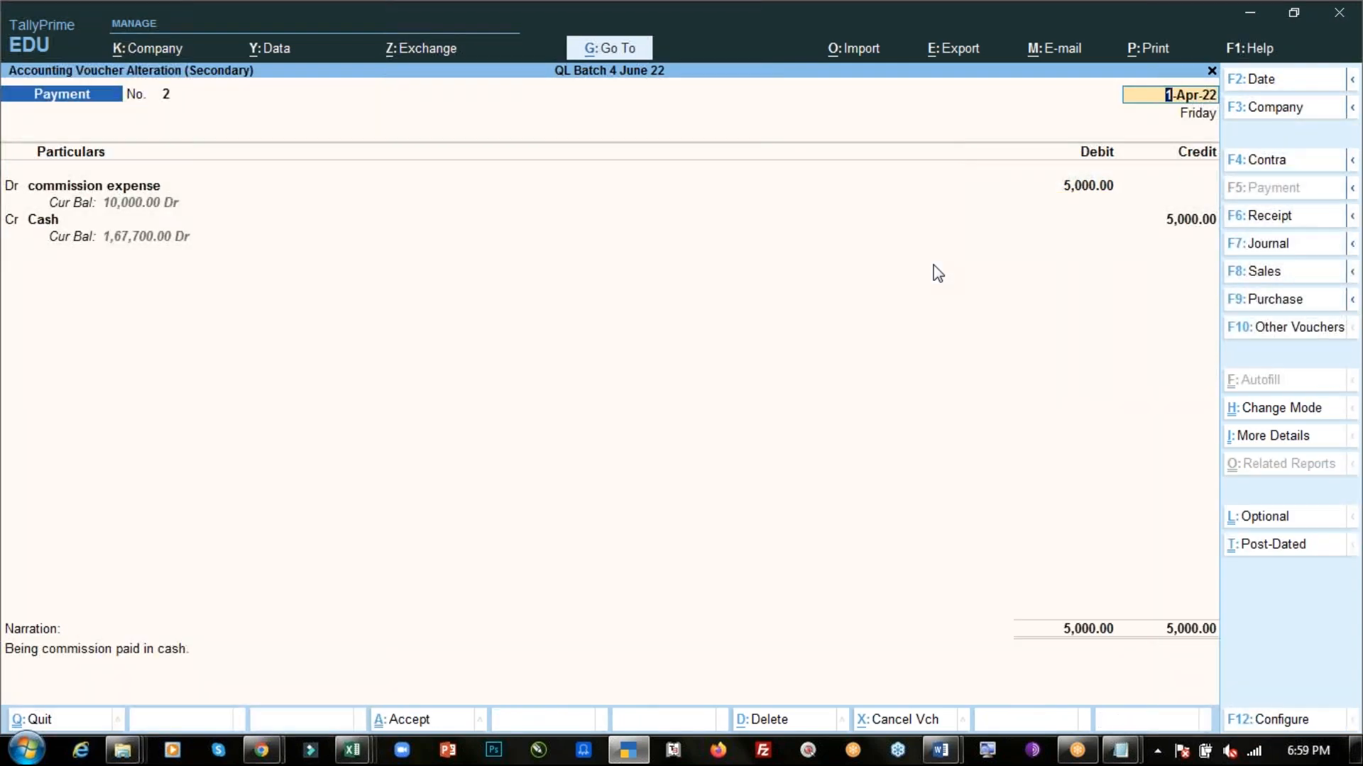
key("BackSpace")
key("Escape")
key("Return")
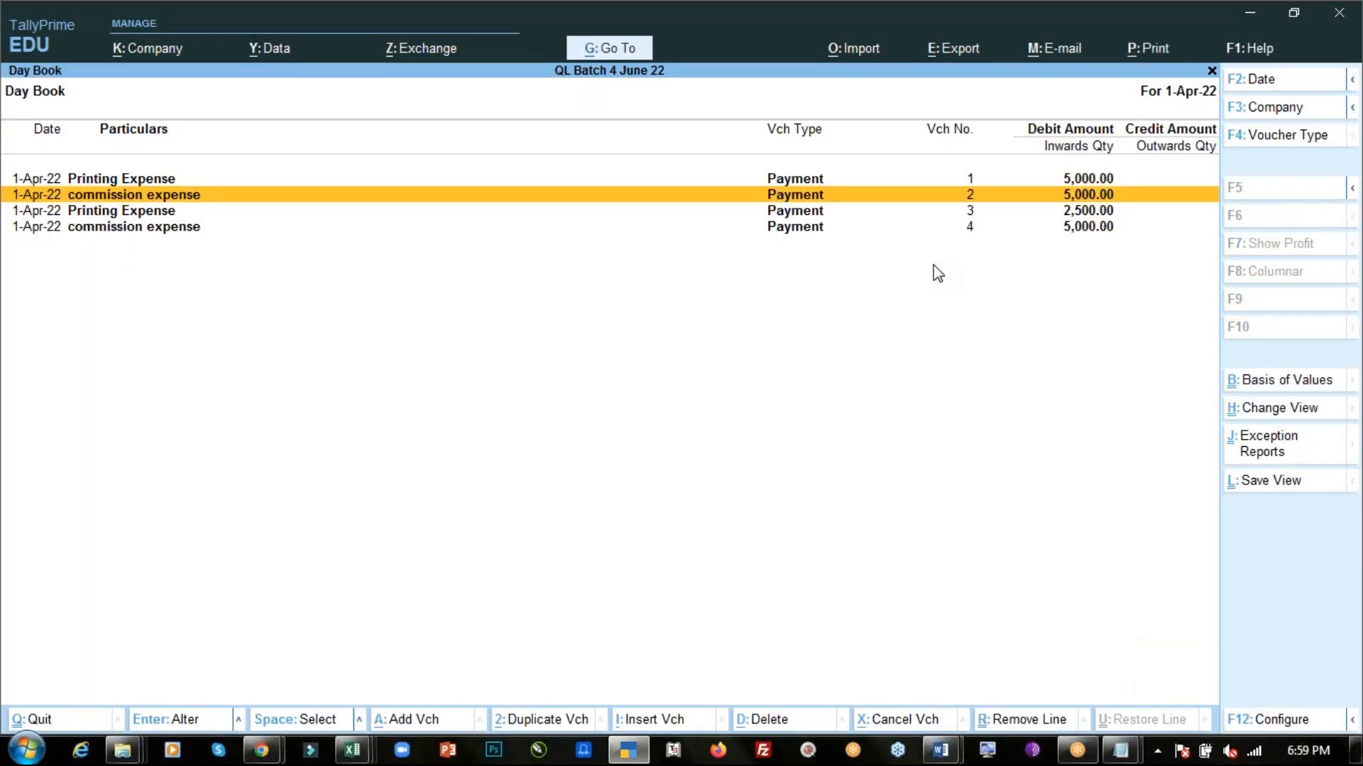
key("Down")
key("Down")
key("Return")
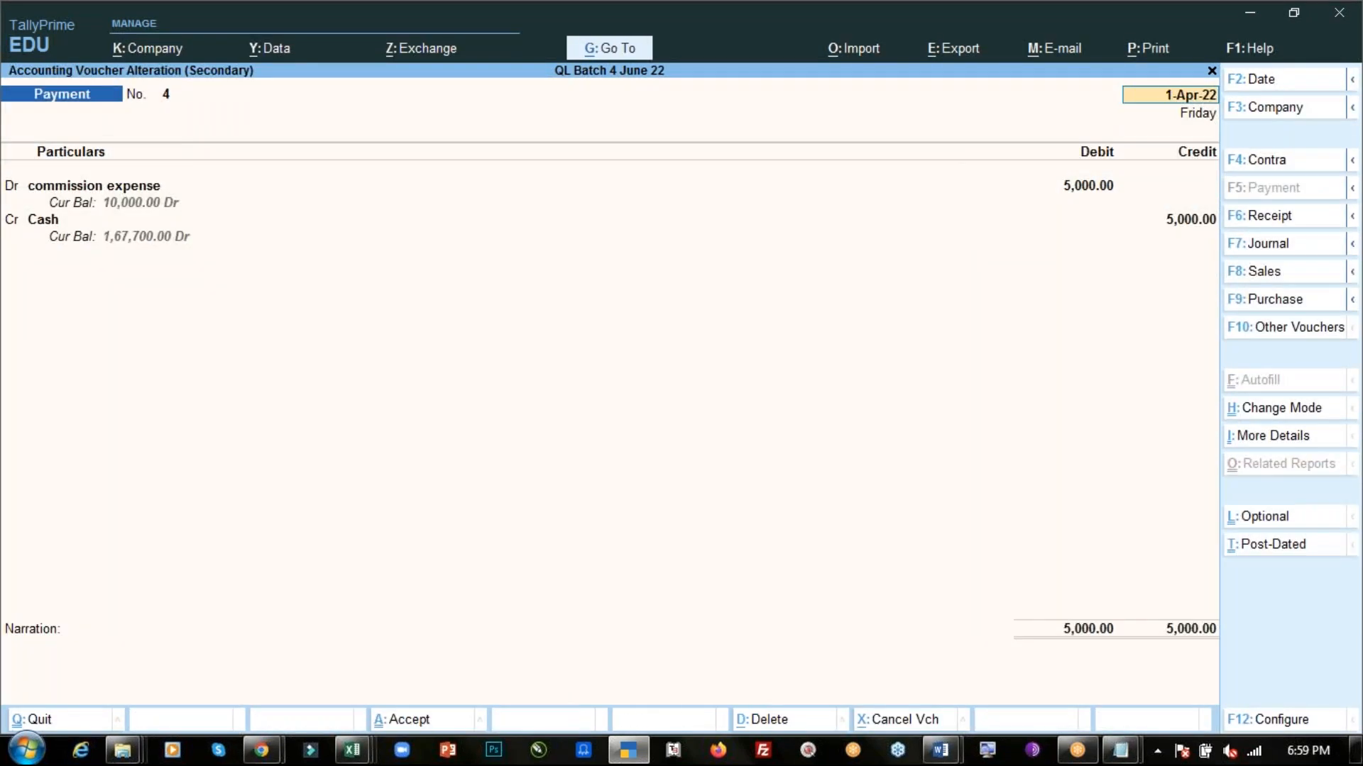
key("alt+d")
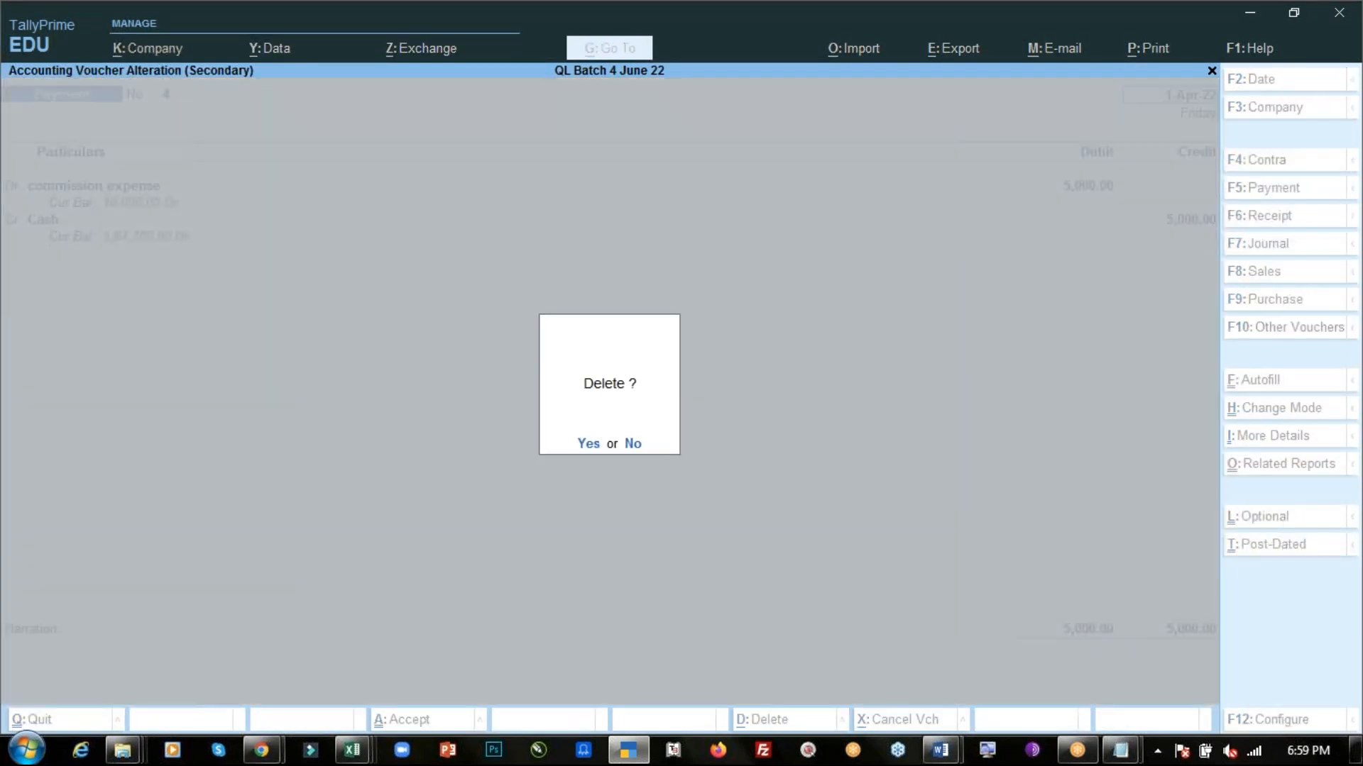
key("n")
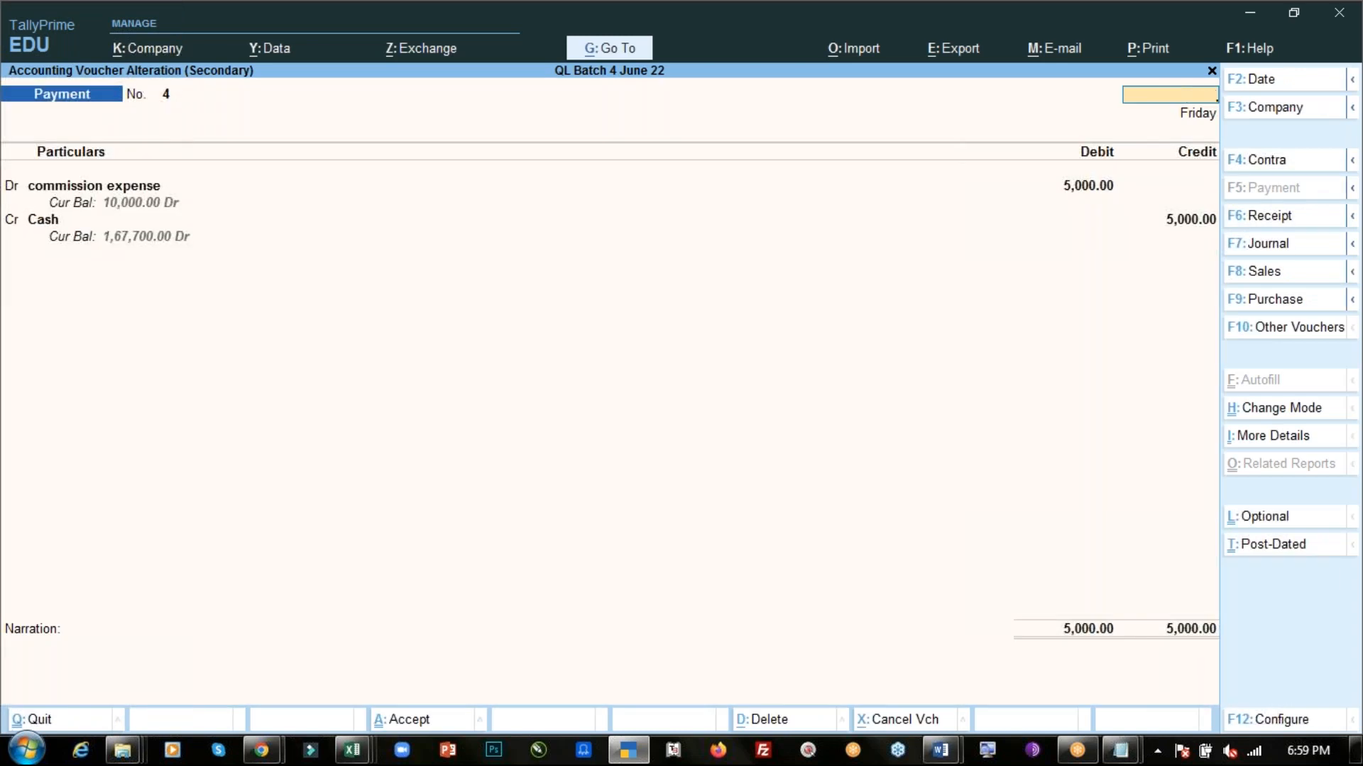
key("Escape")
key("y")
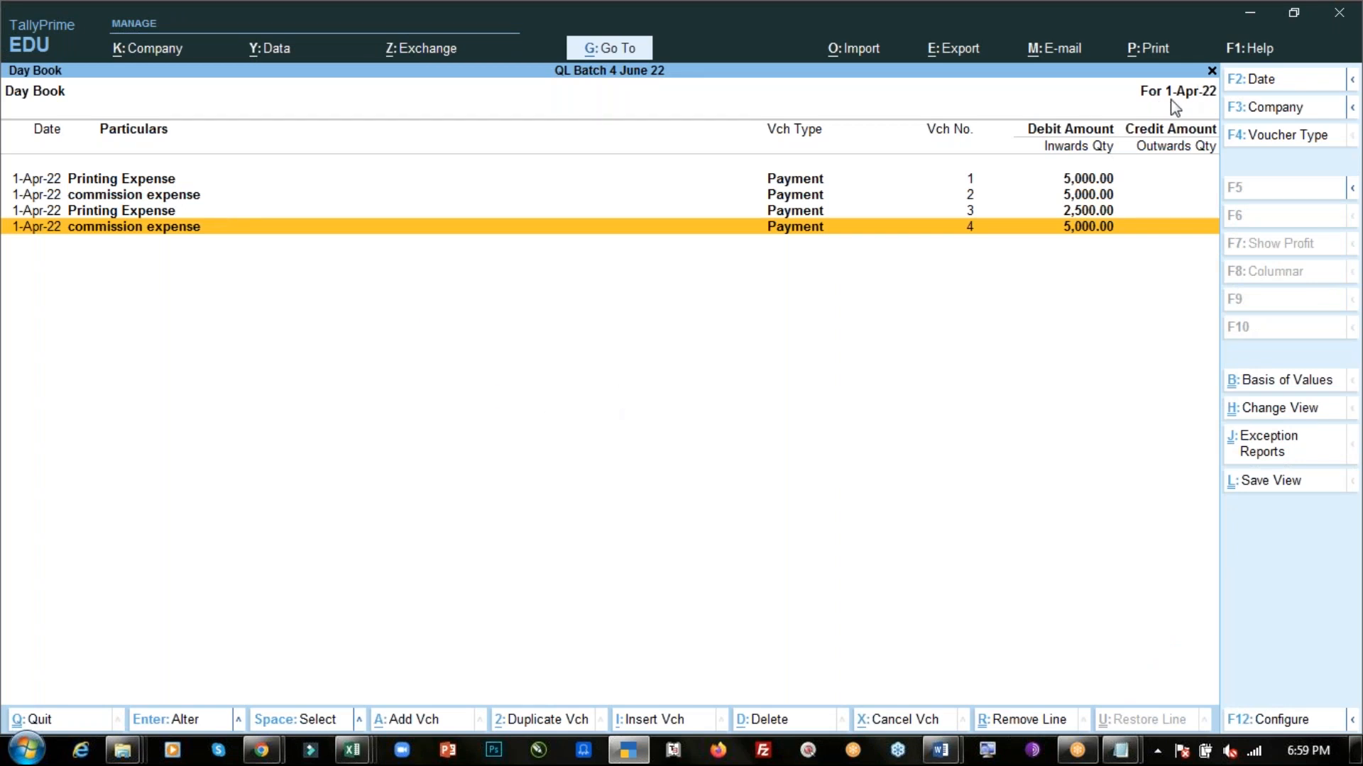
- Change the Day Book date to 2-4-2022
left_click(1262, 82)
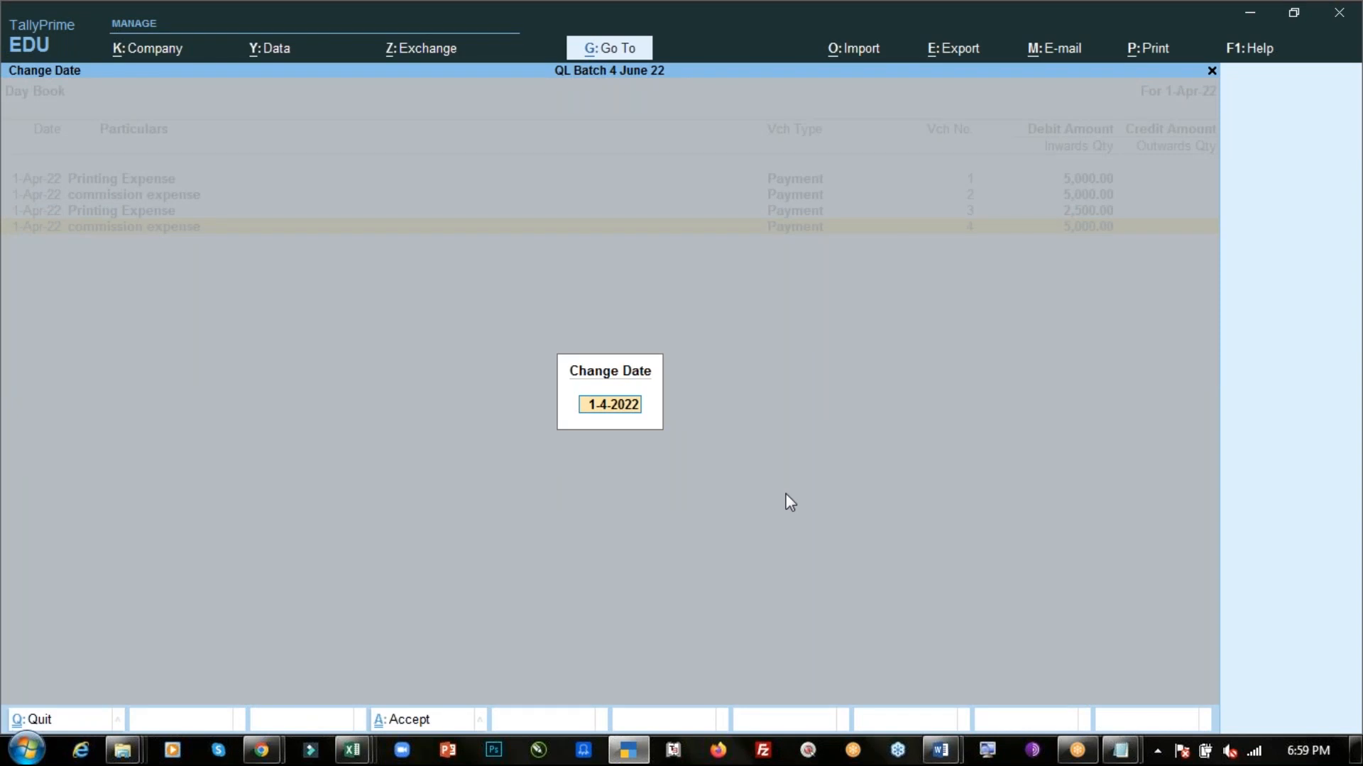
type("2.4")
key("Return")
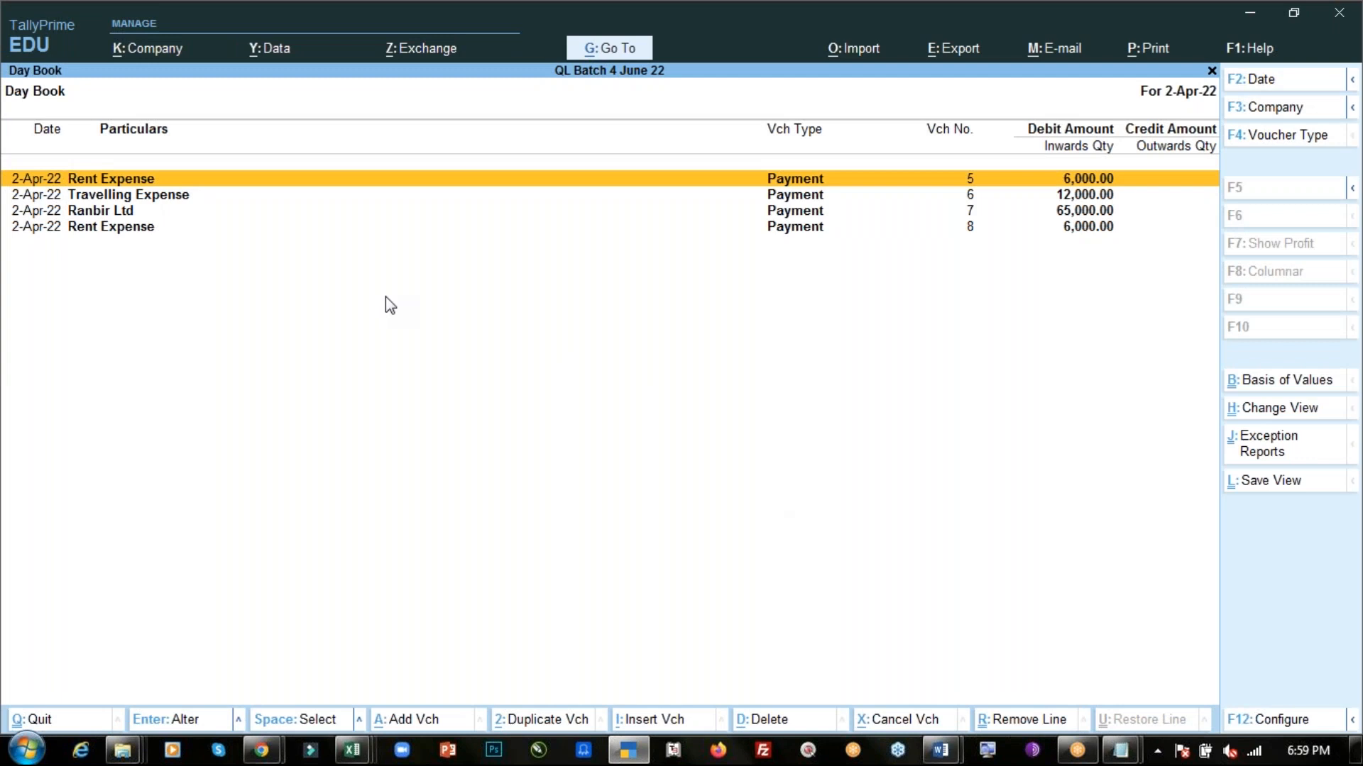
- Open payment voucher 7 to Ranbir Ltd to inspect it, then return to the Day Book
key("Down")
key("Down")
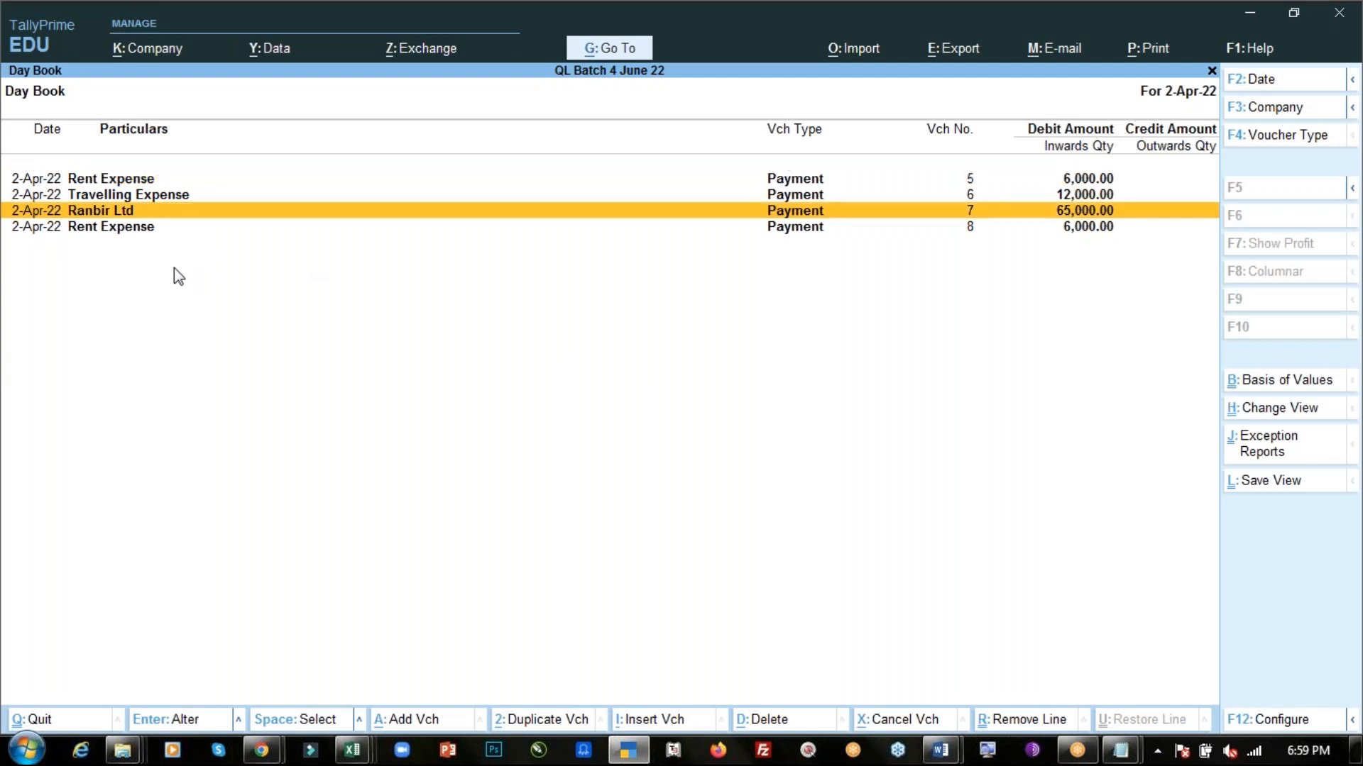
key("Return")
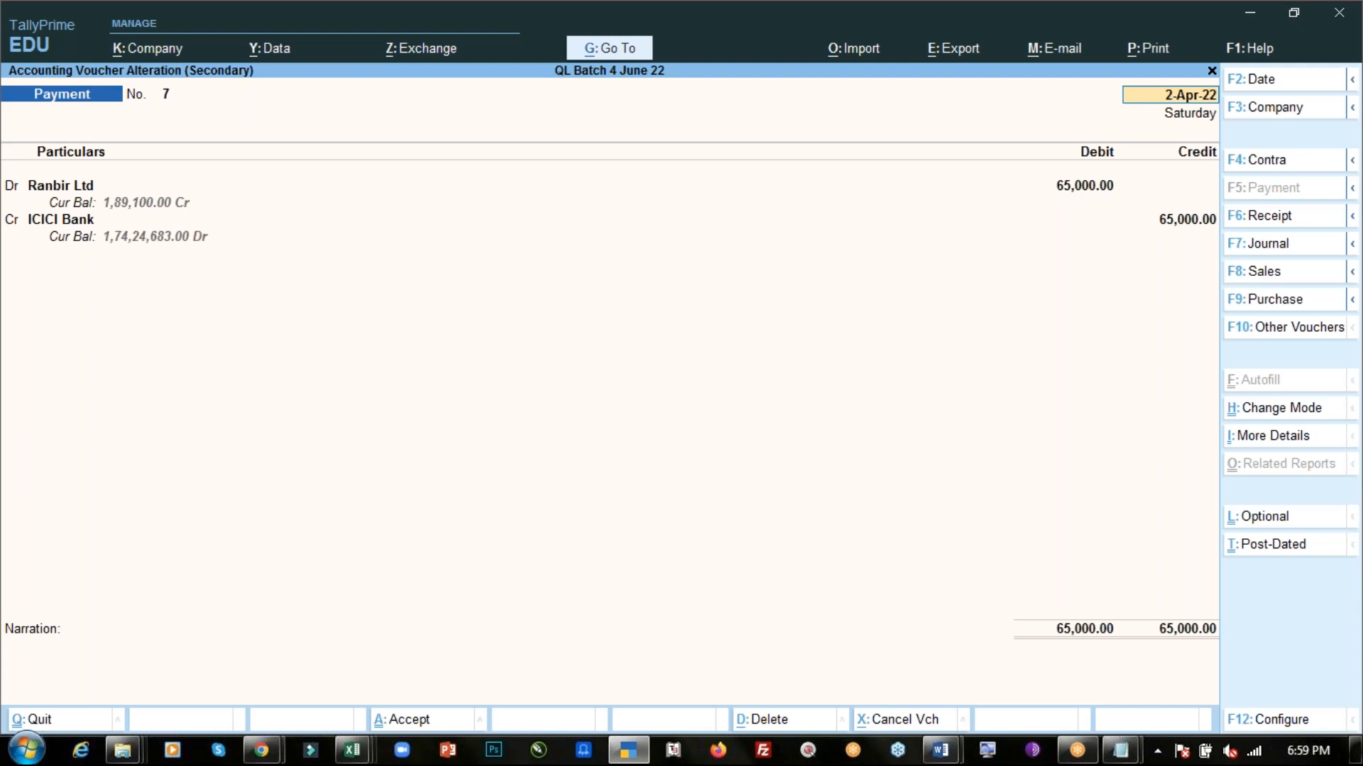
key("BackSpace")
key("Escape")
key("Return")
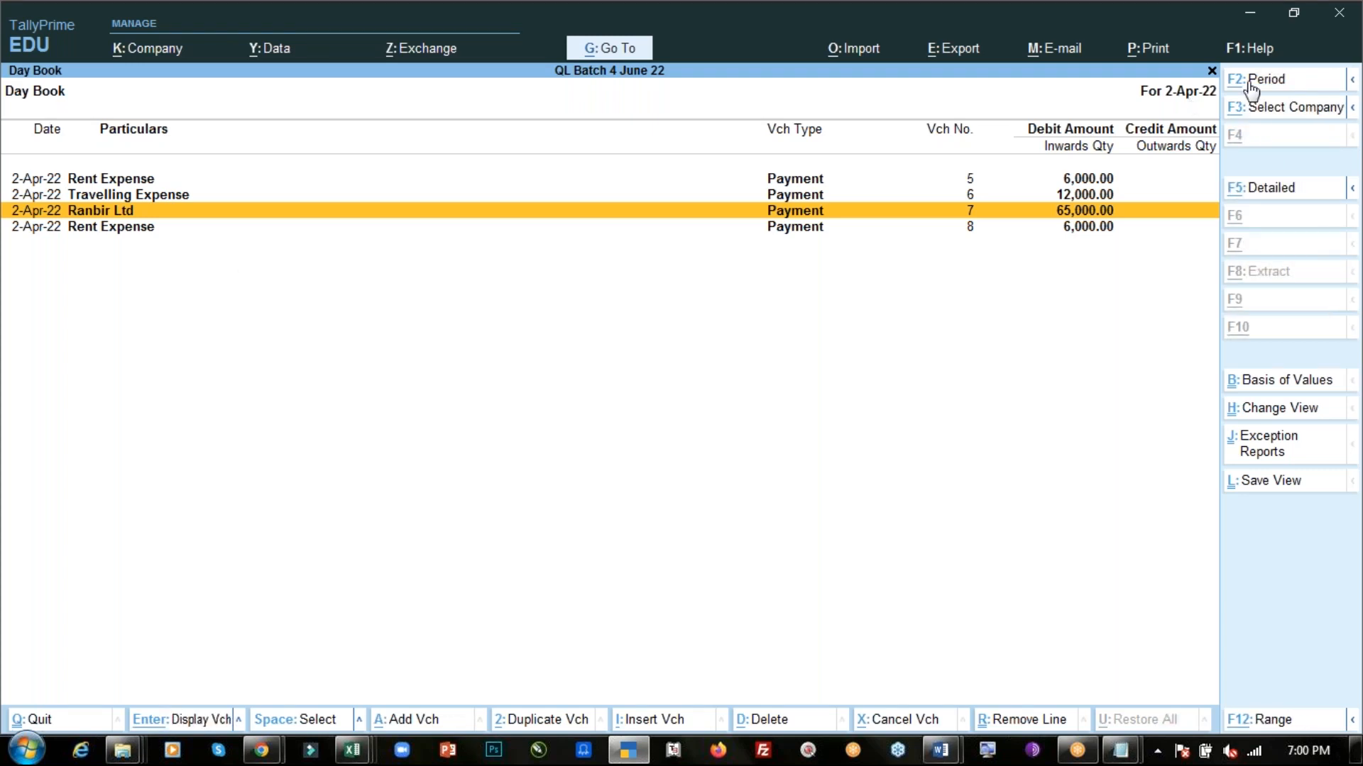
- Set the Day Book period from 1-4-2022 to 2-4-2022 to list all vouchers
key("alt")
key("alt")
key("alt")
key("alt")
left_click(1243, 88)
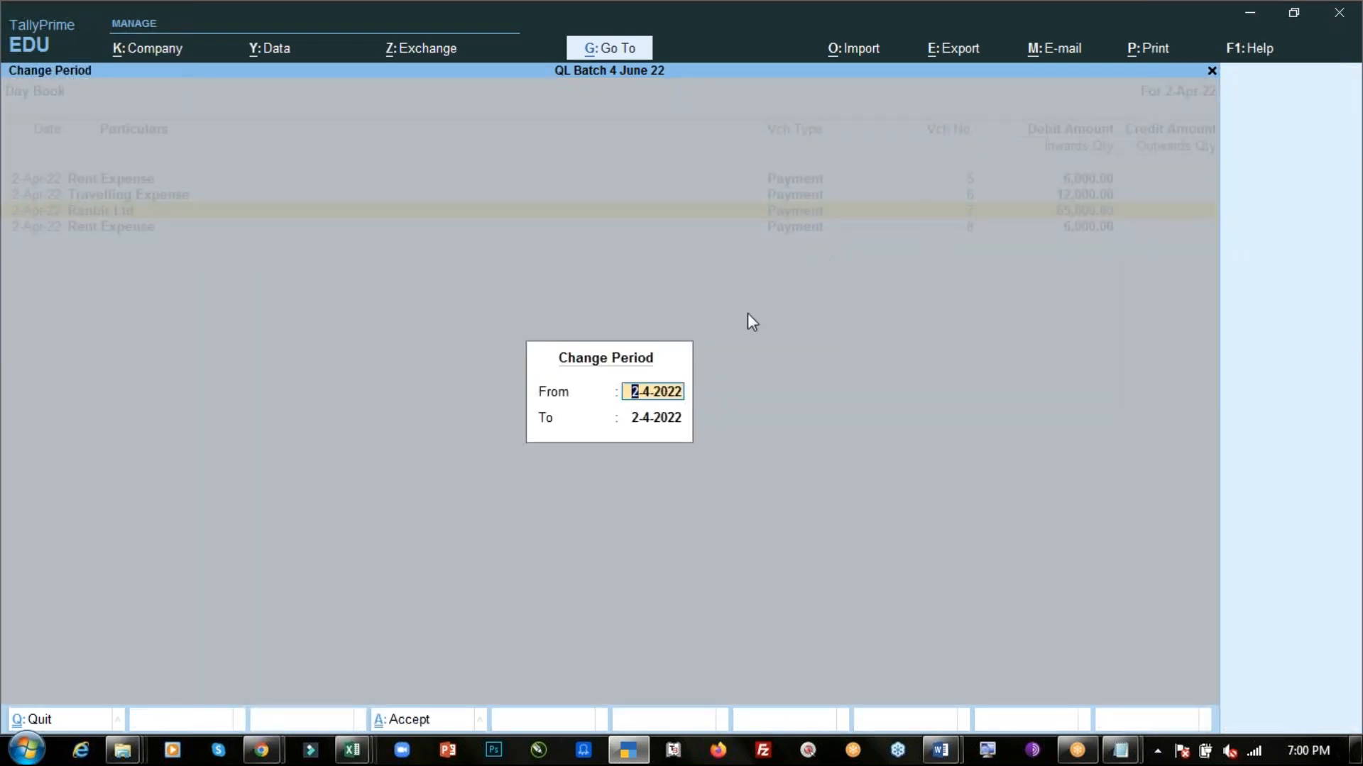
type("1-4")
key("Return")
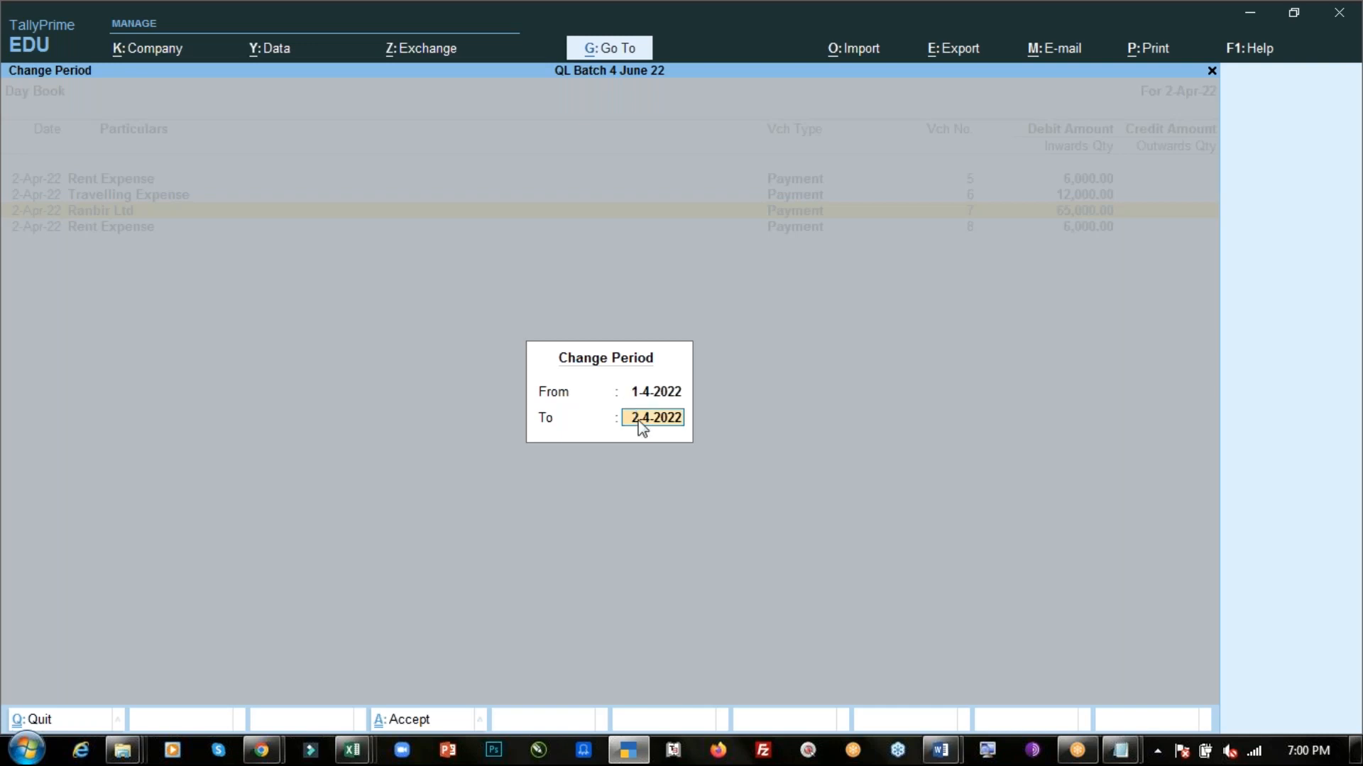
key("Return")
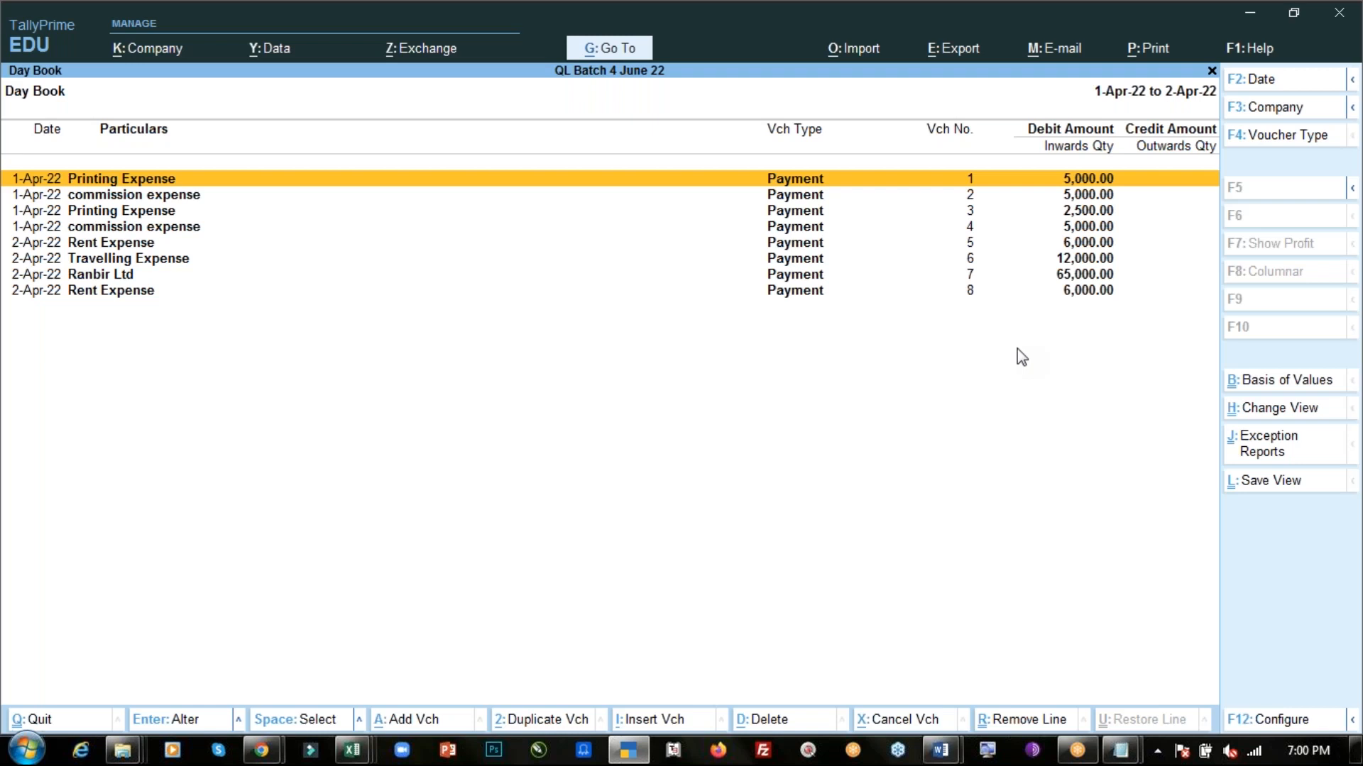
left_click(1222, 557)
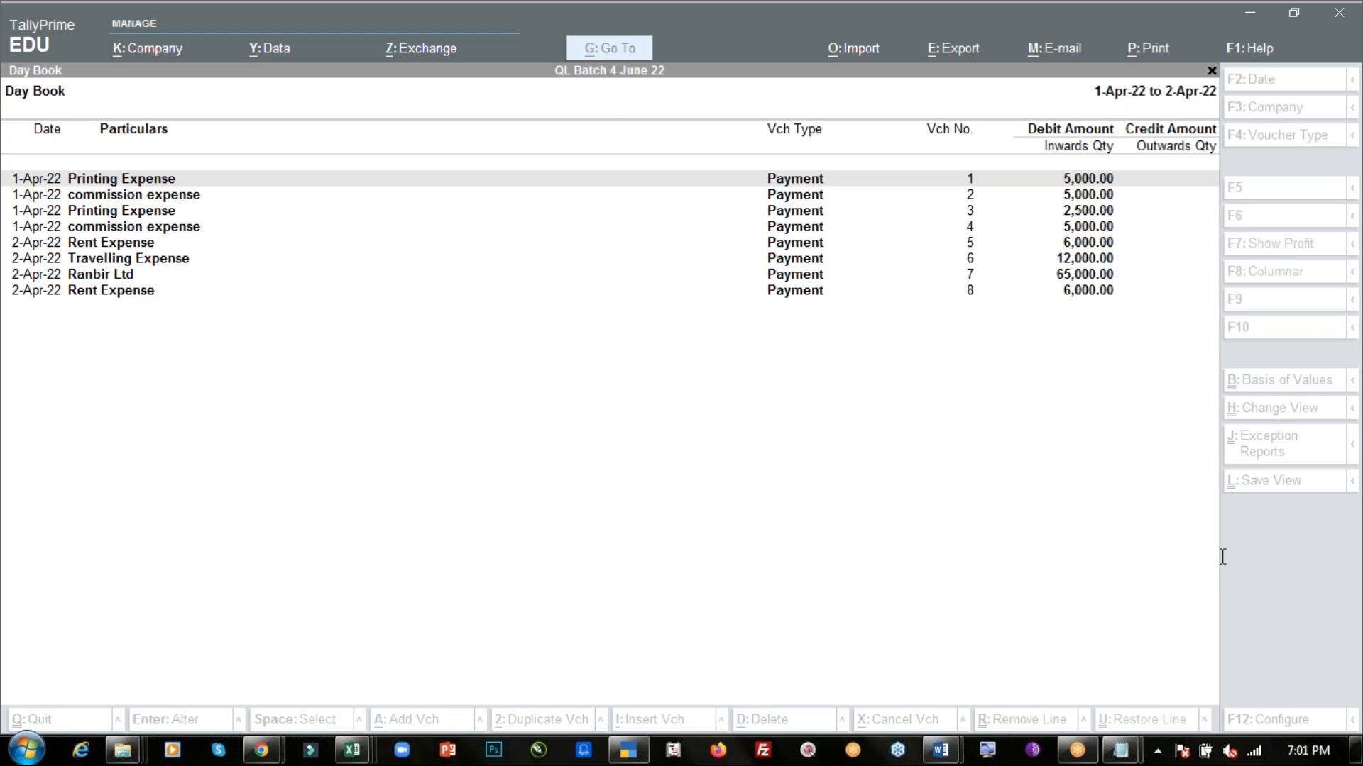
- Reopen the Day Book from the Gateway and change its date to 1-4-2022
left_click(991, 490)
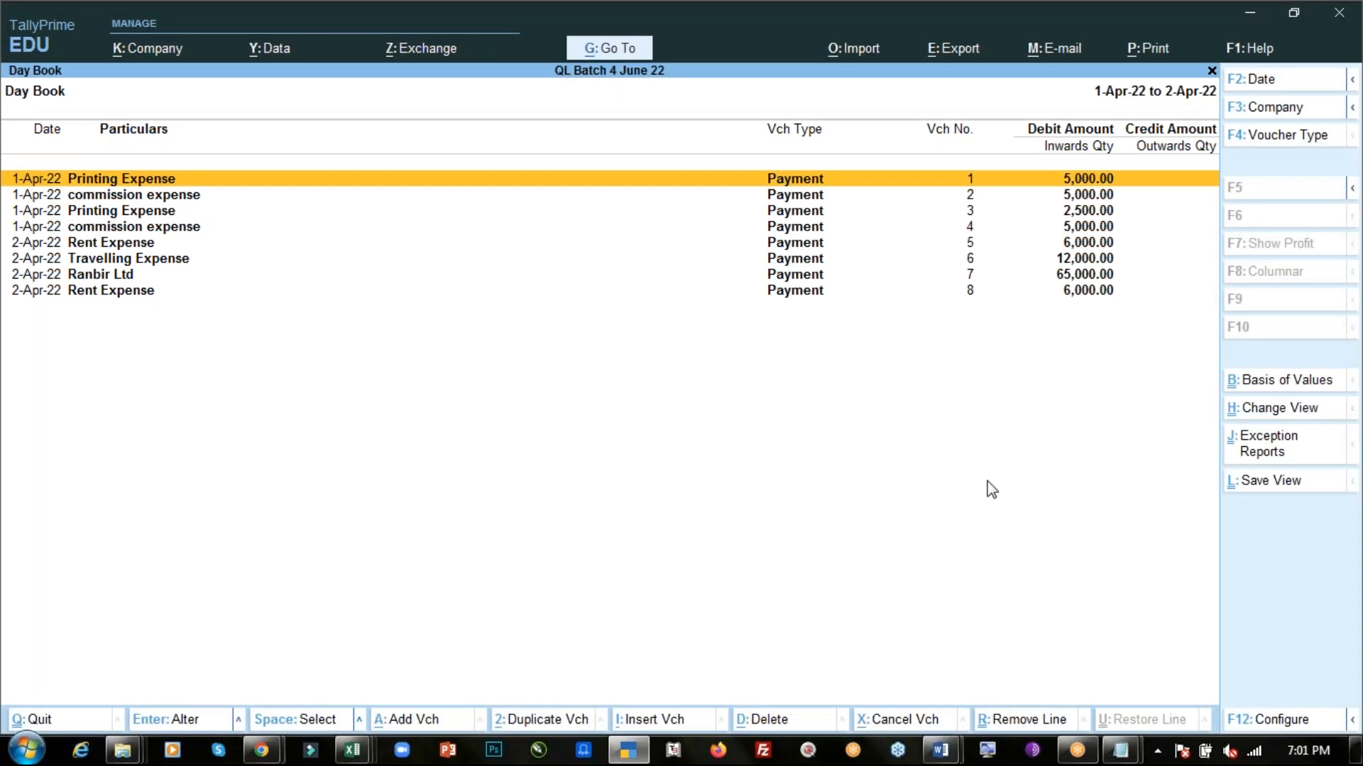
key("Escape")
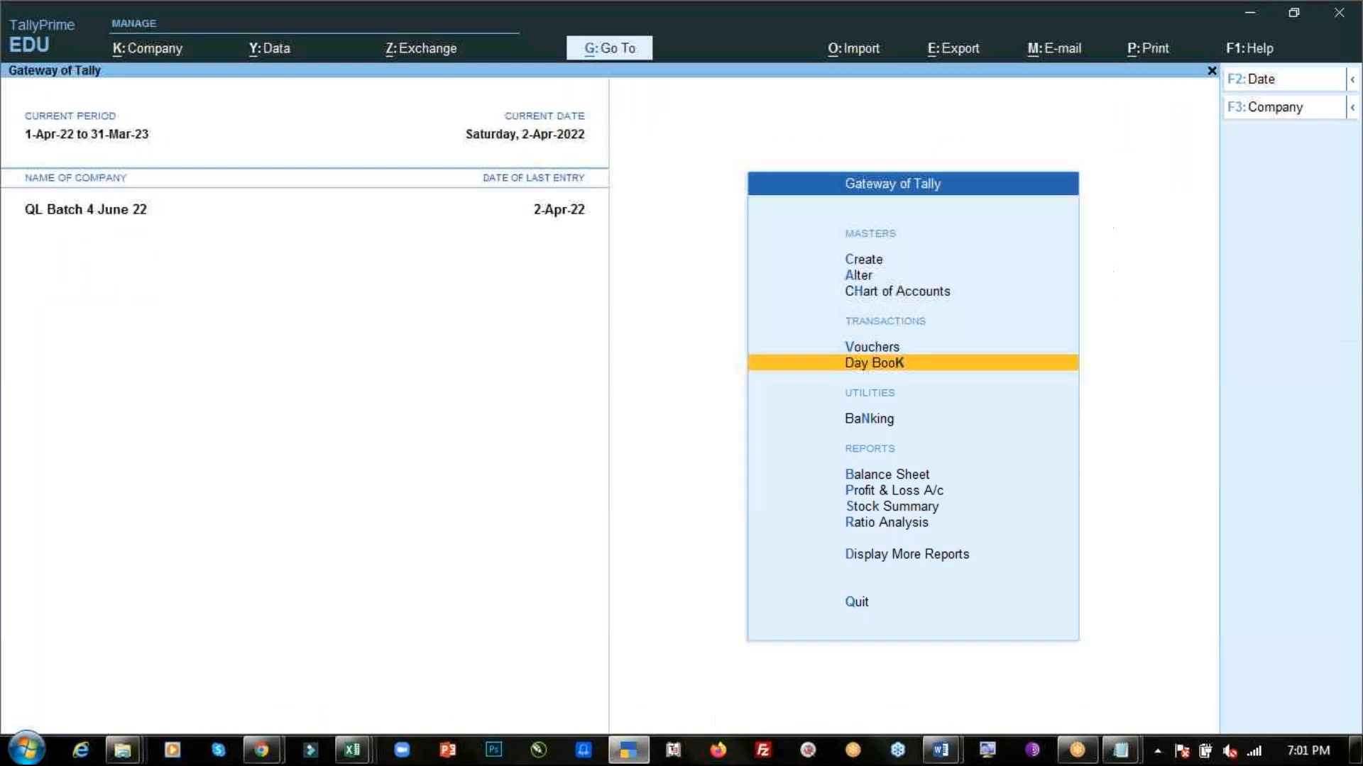
left_click(776, 375)
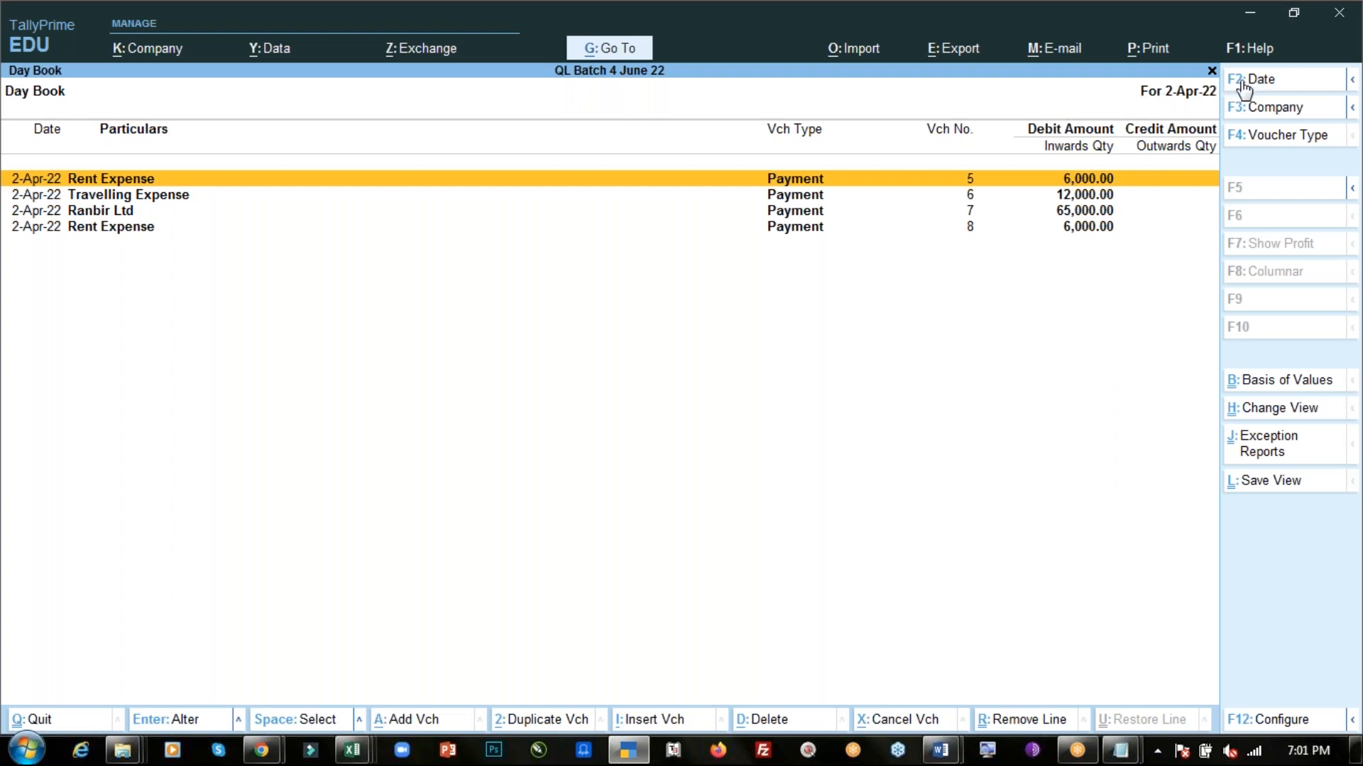
key("F2")
type("1.4")
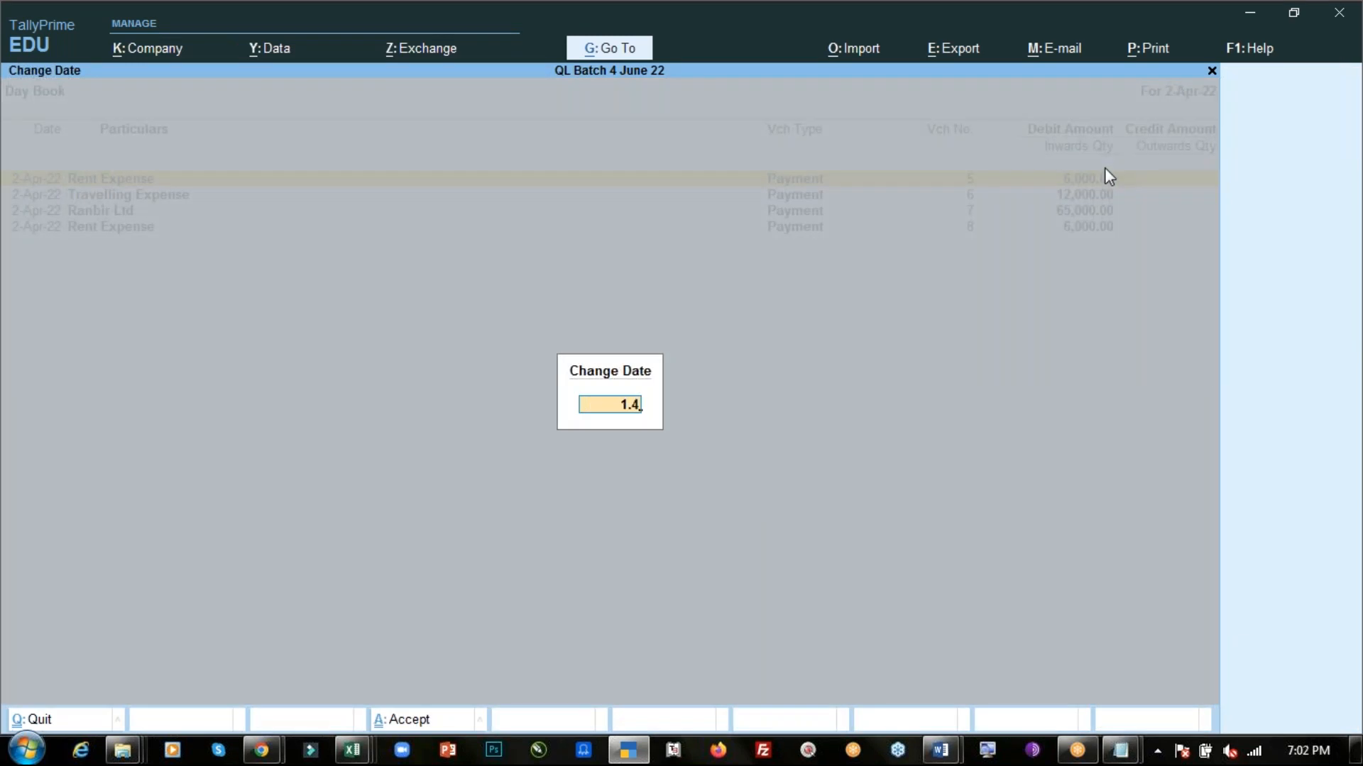
key("Return")
- Open payment voucher 3 for Printing Expense of 2,500 and delete it
key("Down")
key("Down")
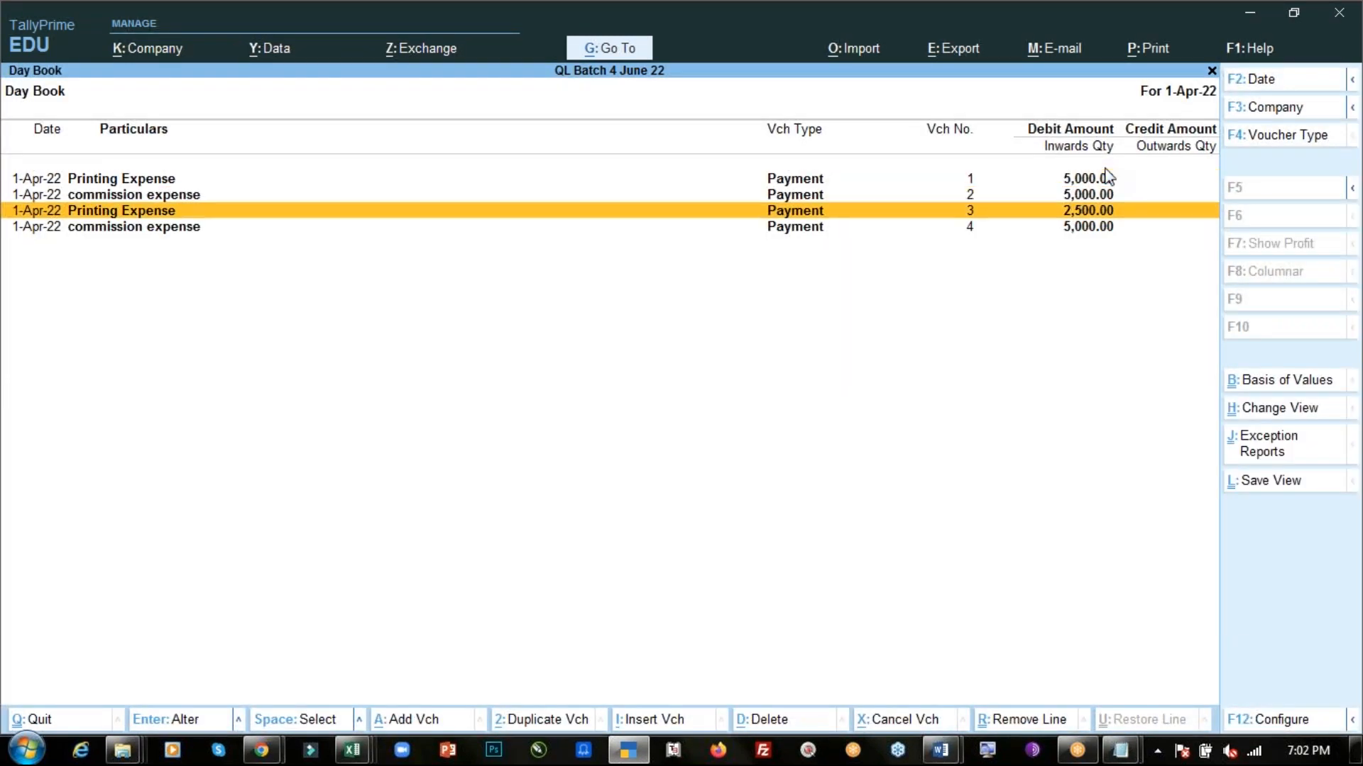
key("Return")
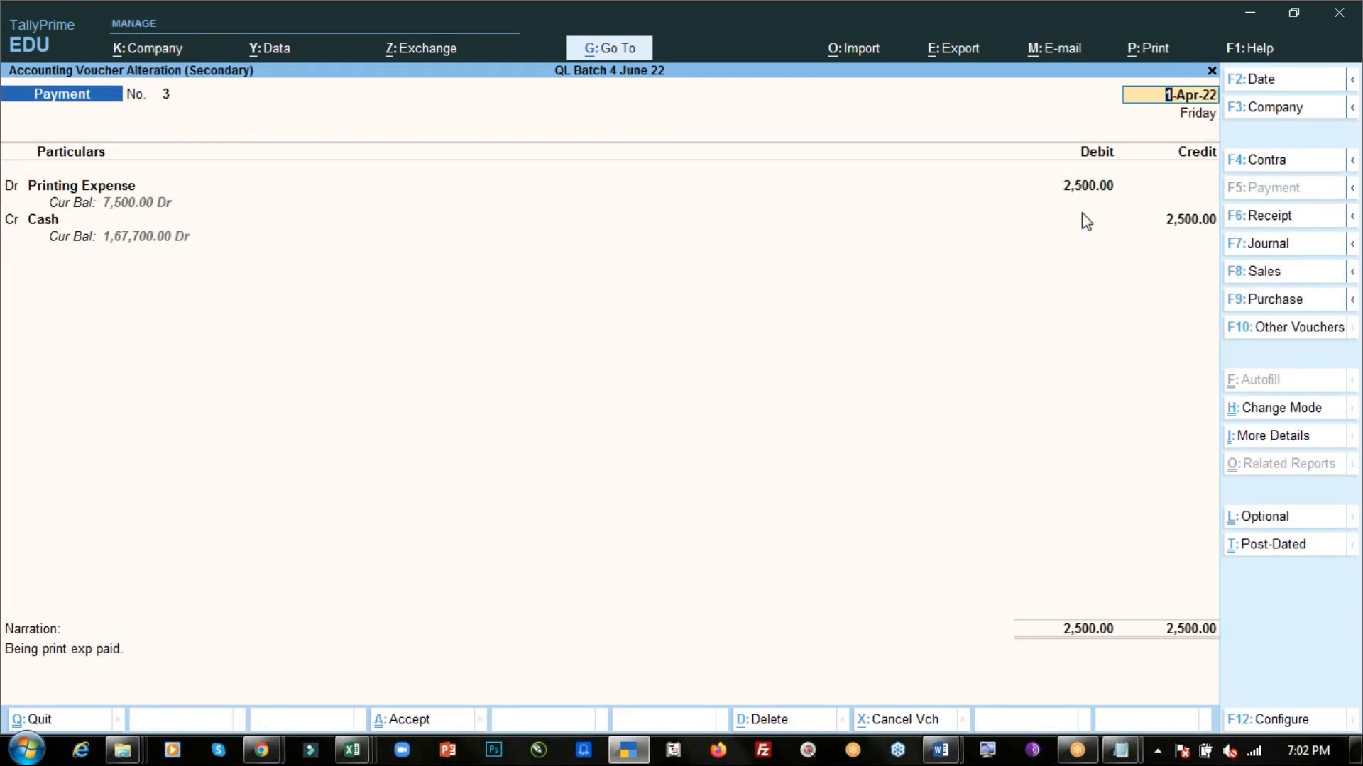
key("ctrl")
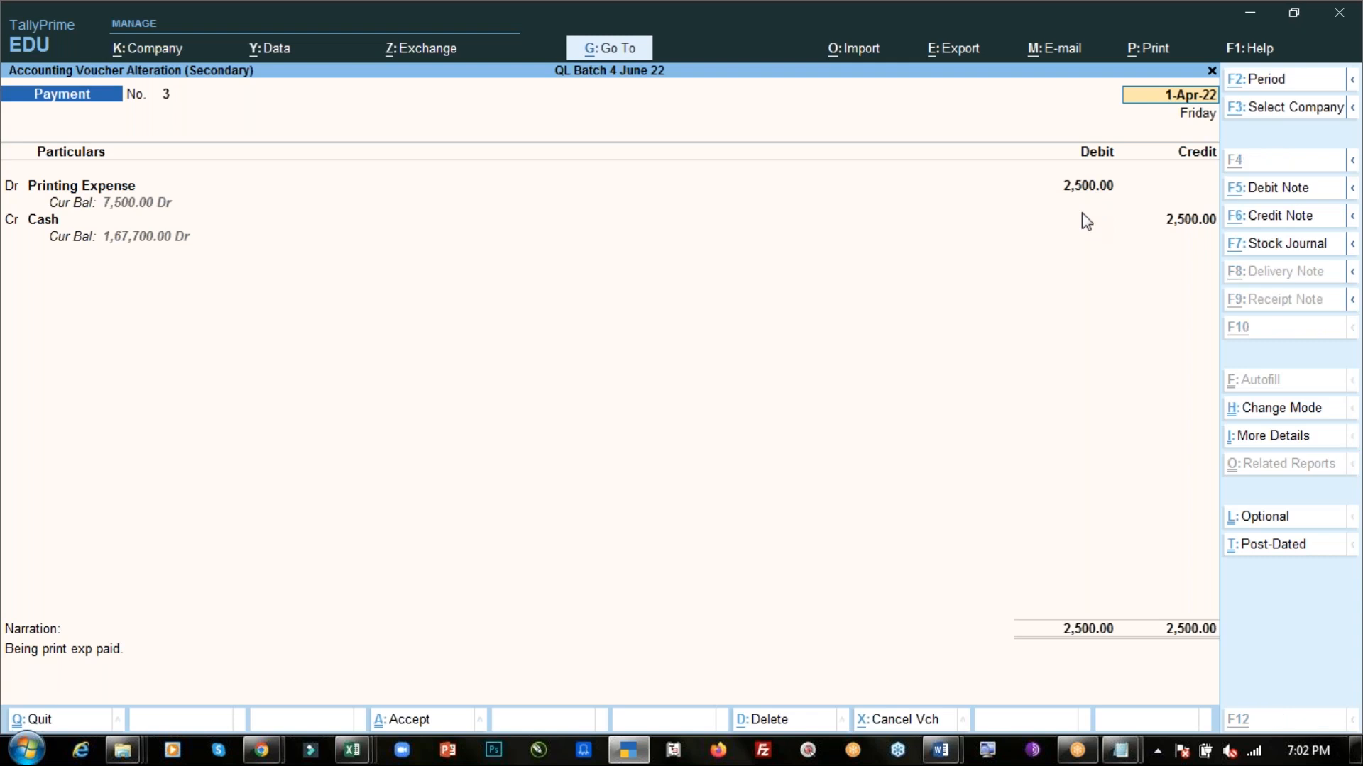
key("alt+d")
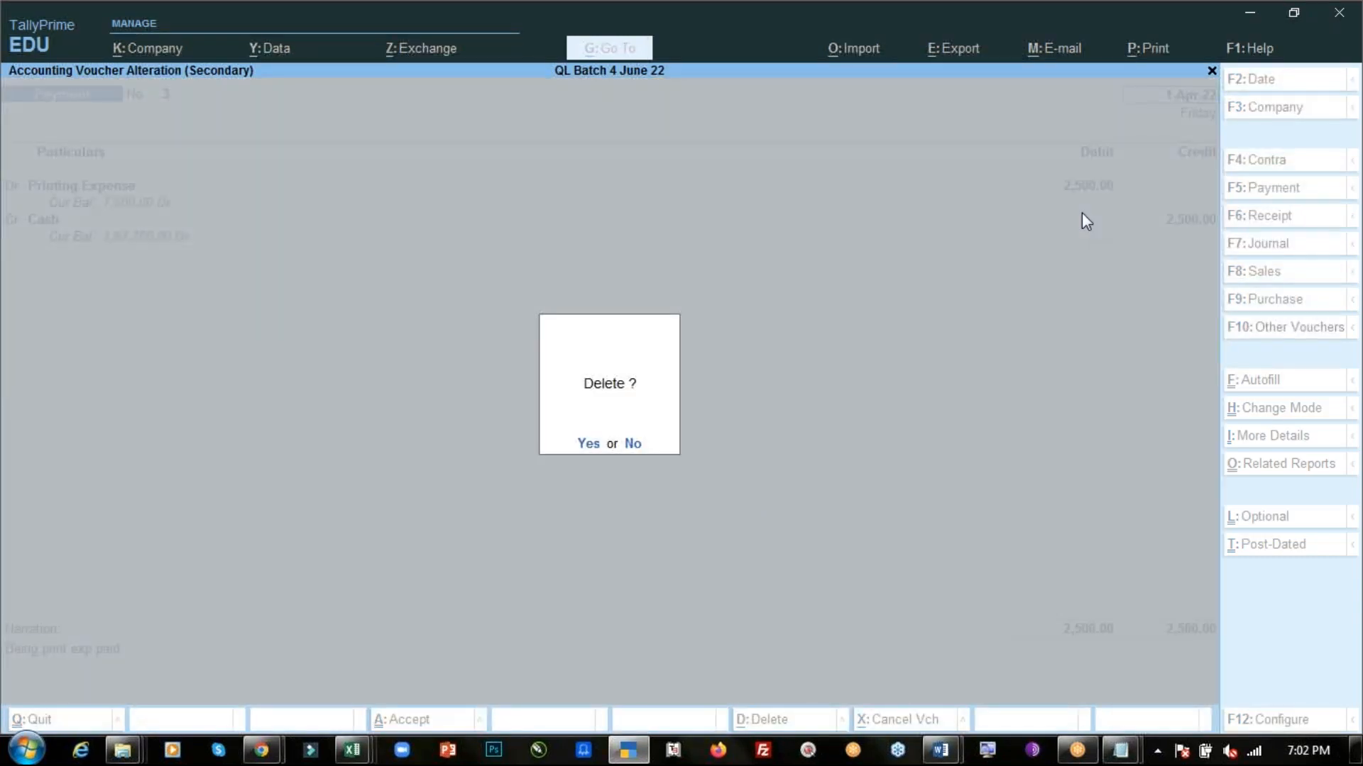
key("y")
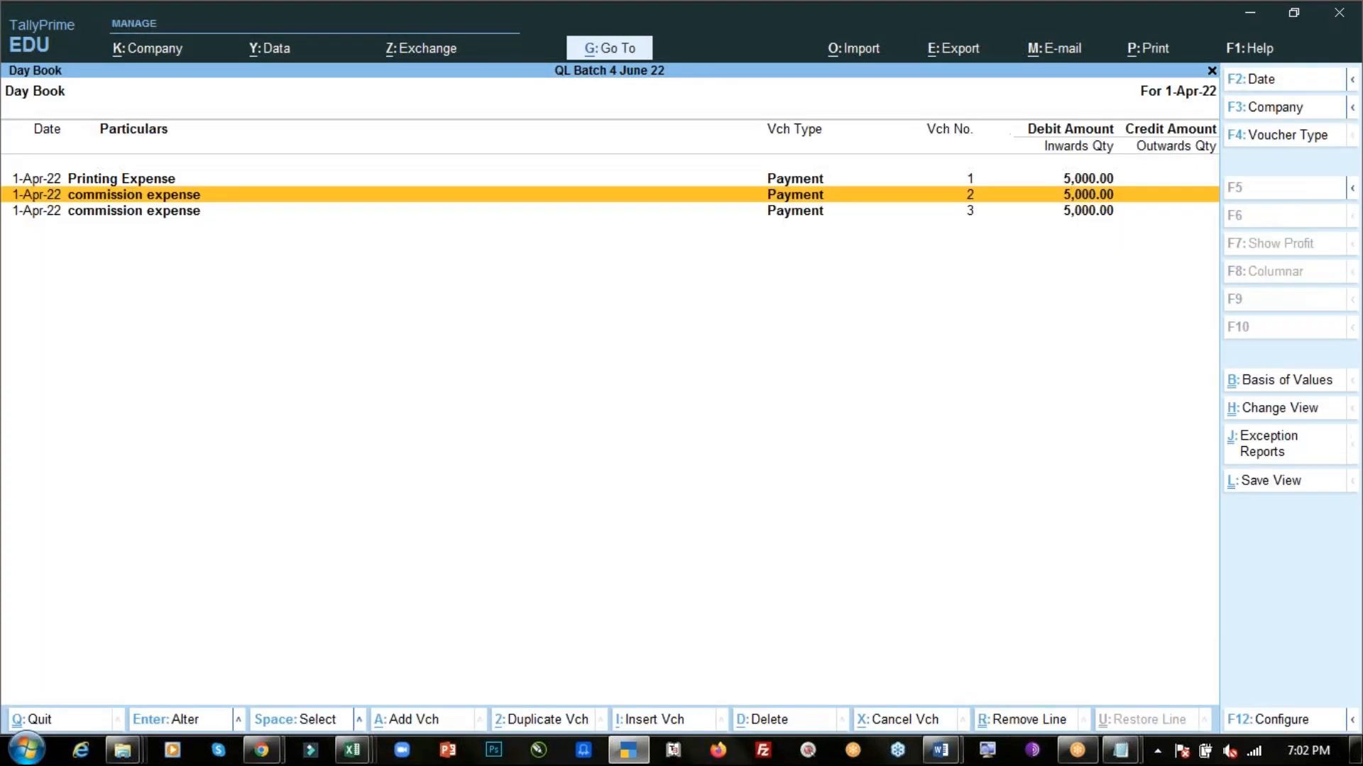
- Open the duplicate commission expense payment voucher and delete it
key("Return")
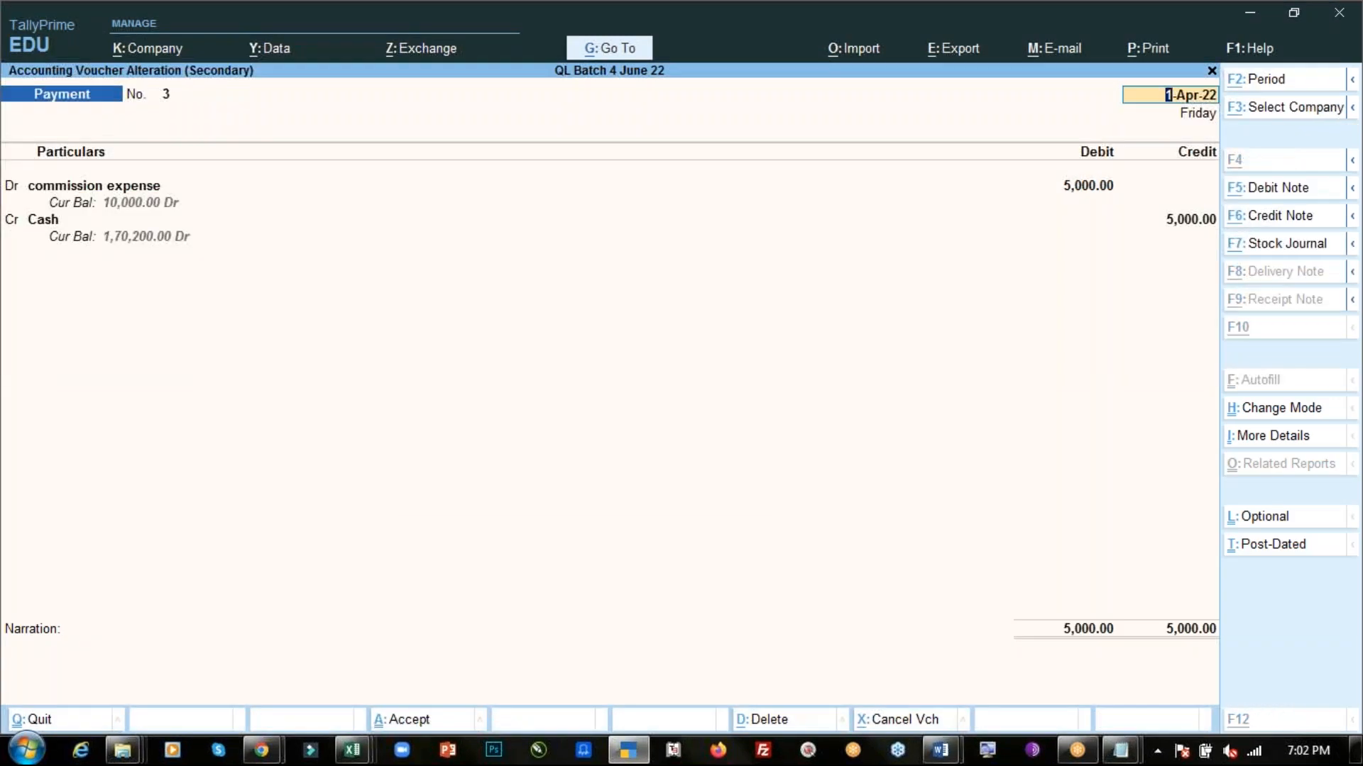
key("alt+d")
key("y")
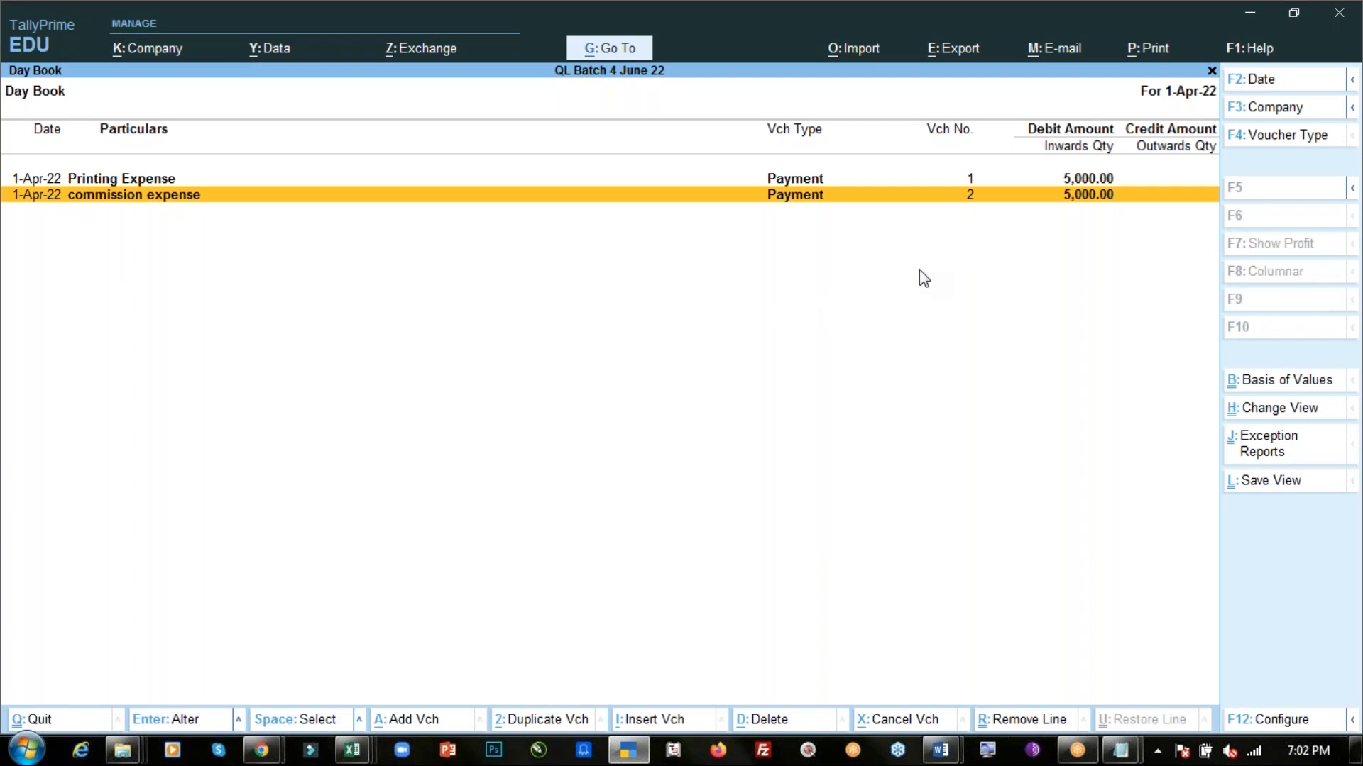
- Set the Day Book period from 1-4-2022 to 2-4-2022 to list all remaining vouchers
key("alt+F2")
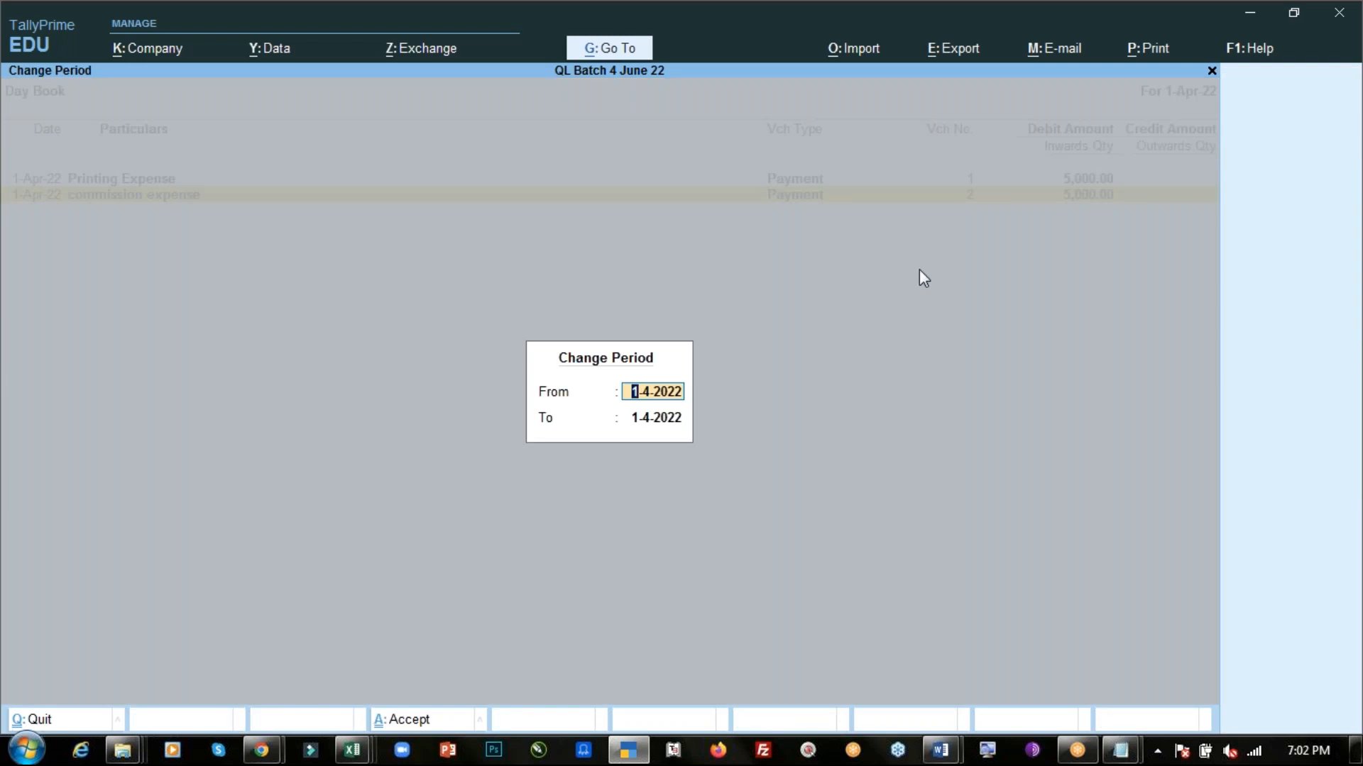
key("Return")
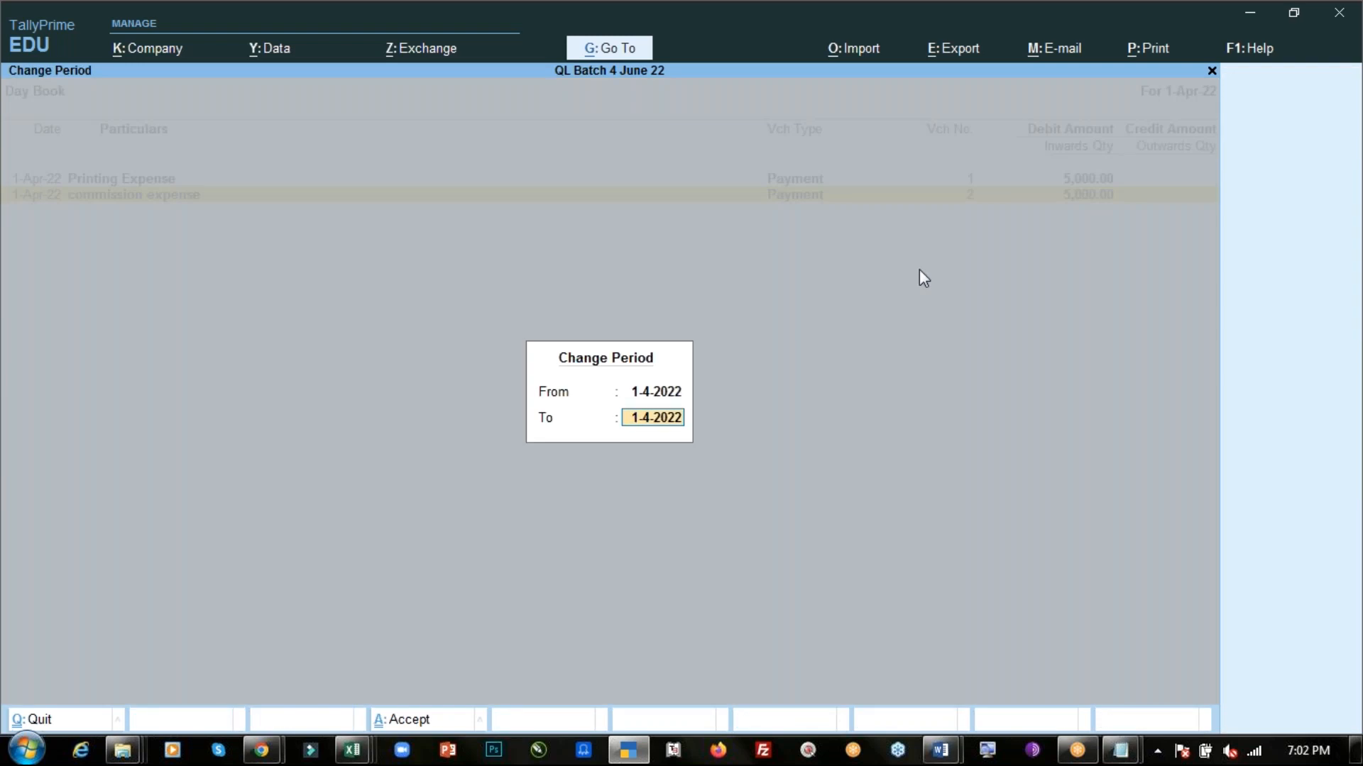
type("2-4")
key("Return")
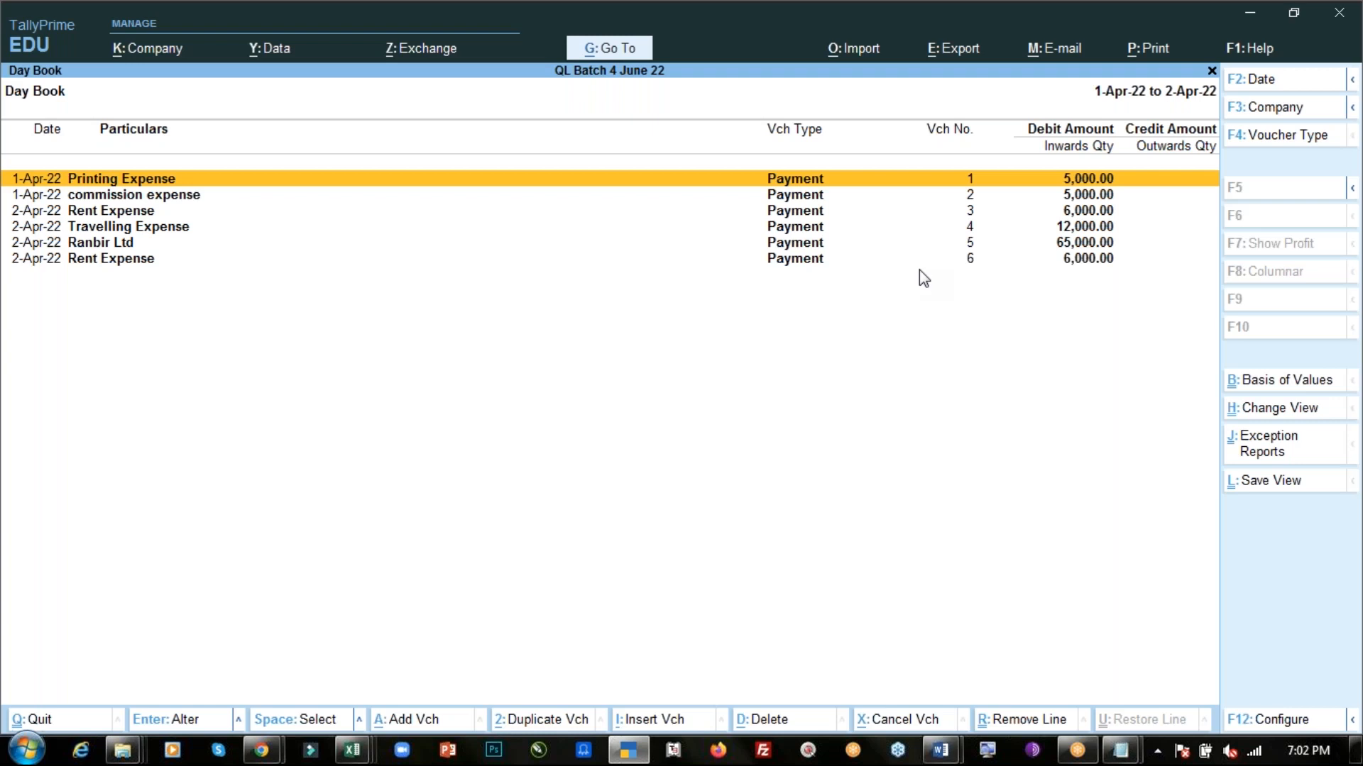
- Switch to the Day-4 PDF and read through its list of transactions
key("Escape")
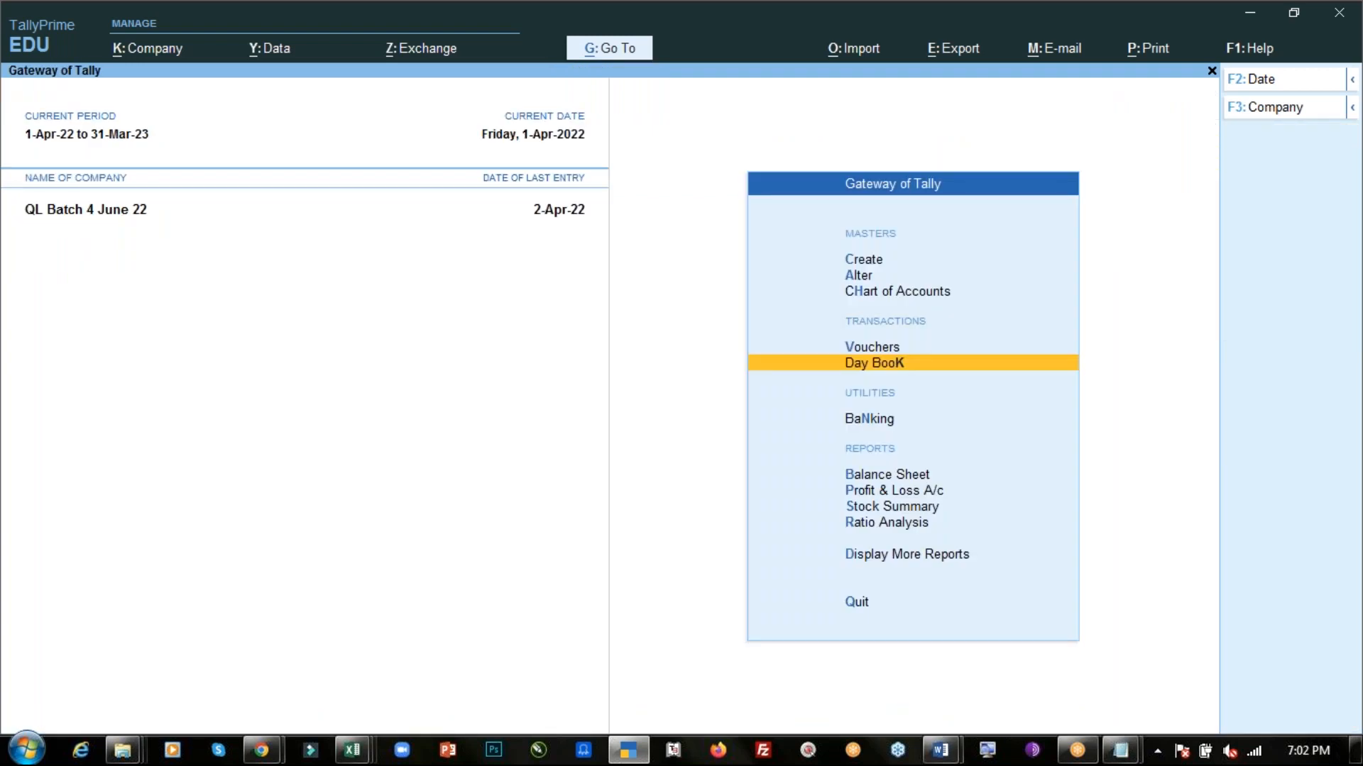
key("alt")
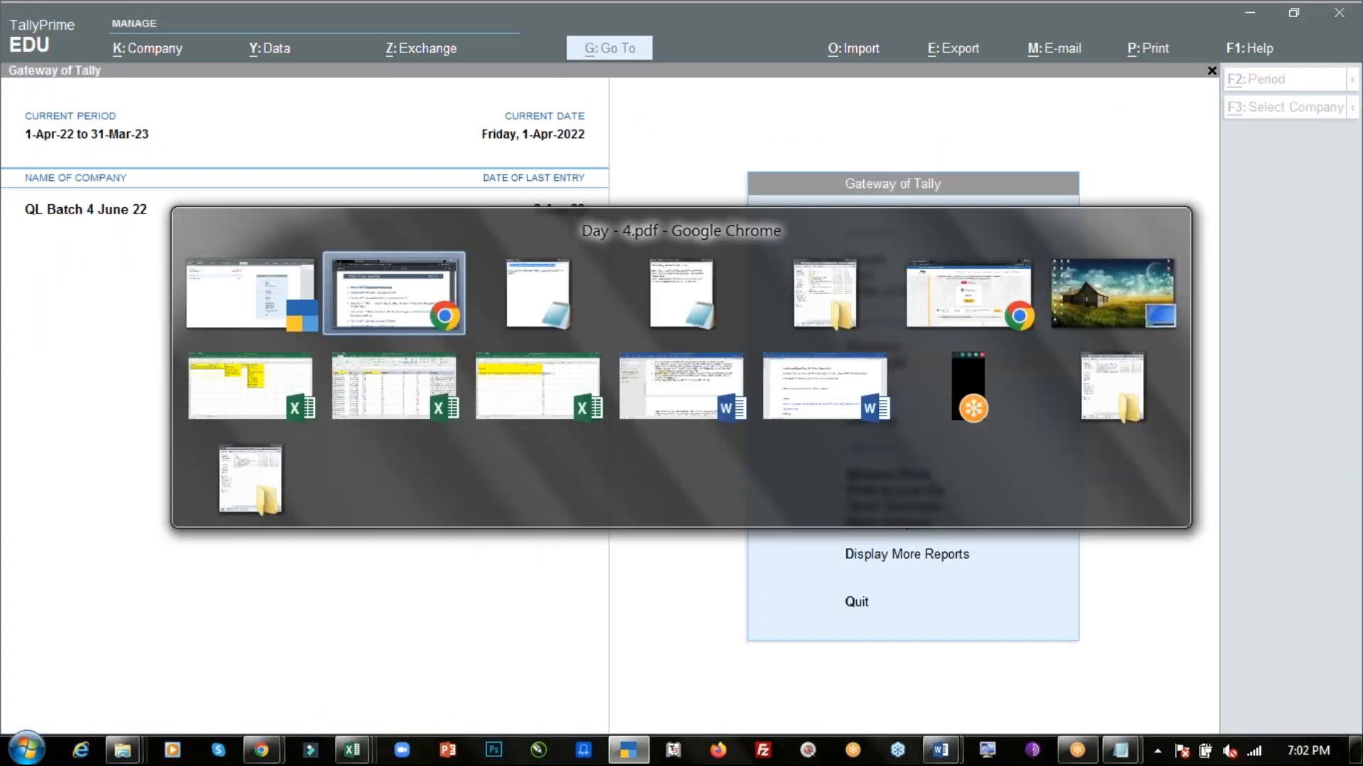
key("alt+Tab")
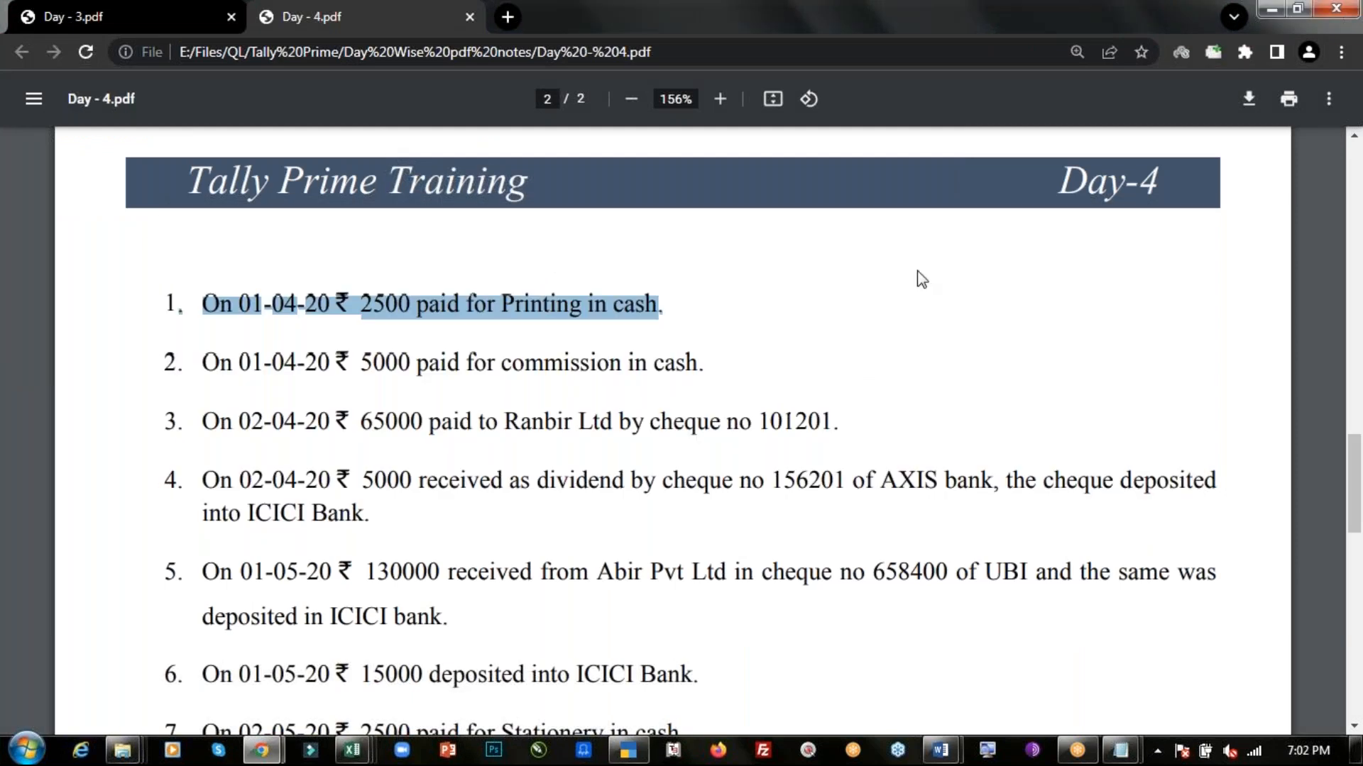
left_click(758, 339)
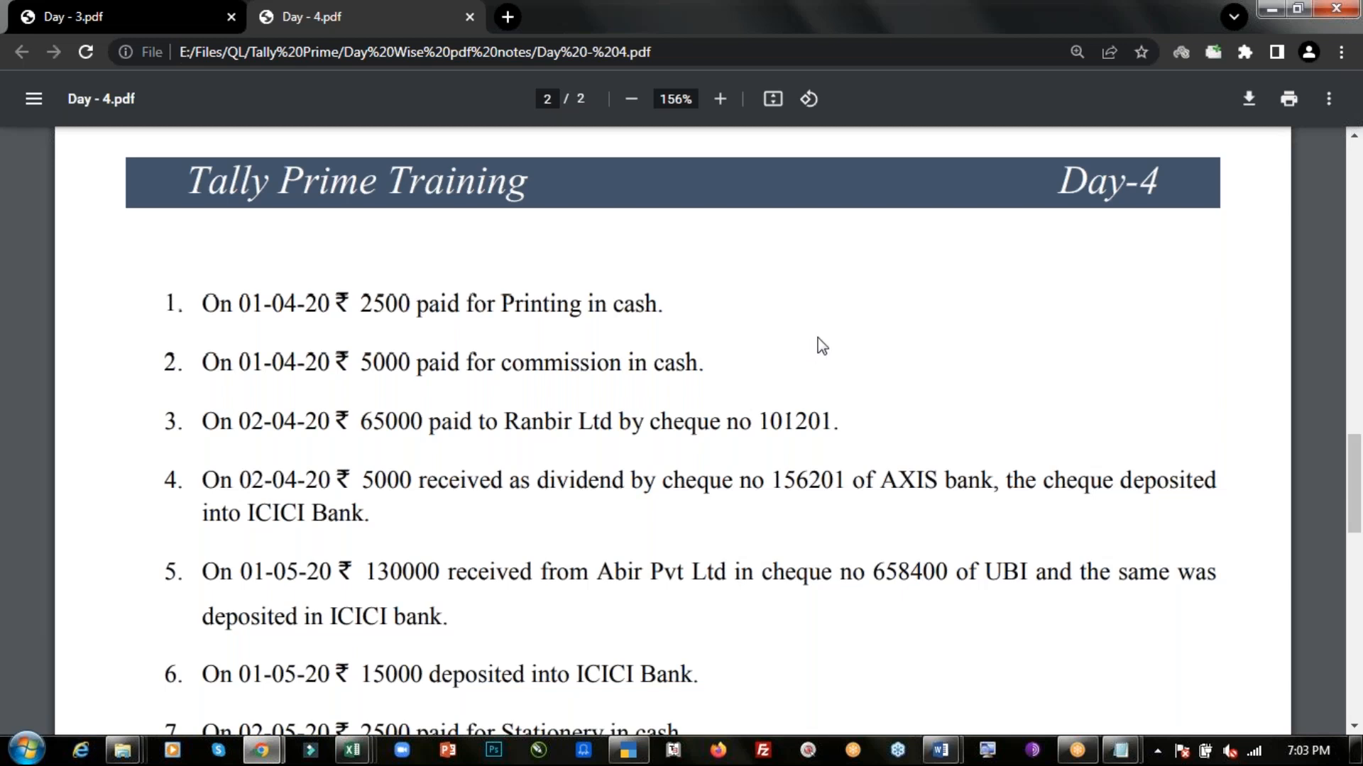
scroll(821, 345, "down", 5)
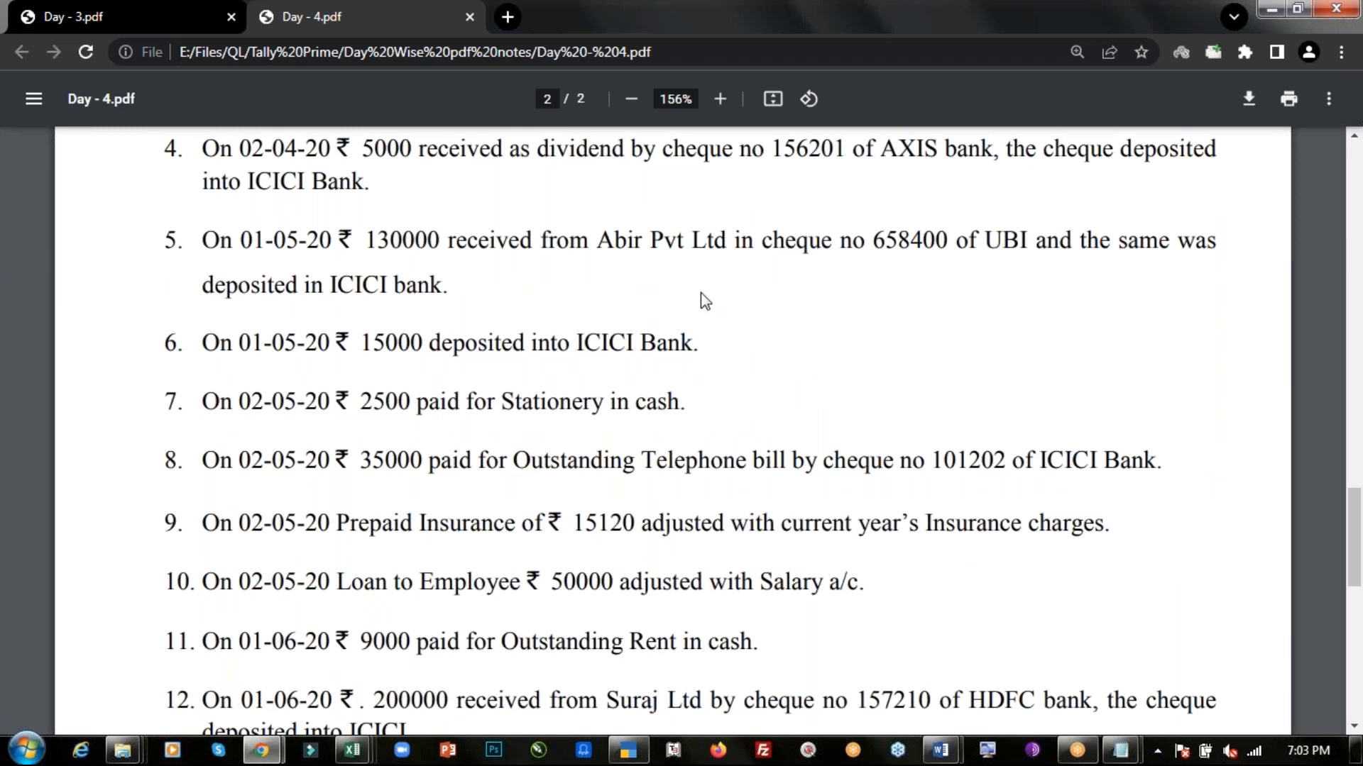
scroll(700, 293, "down", 5)
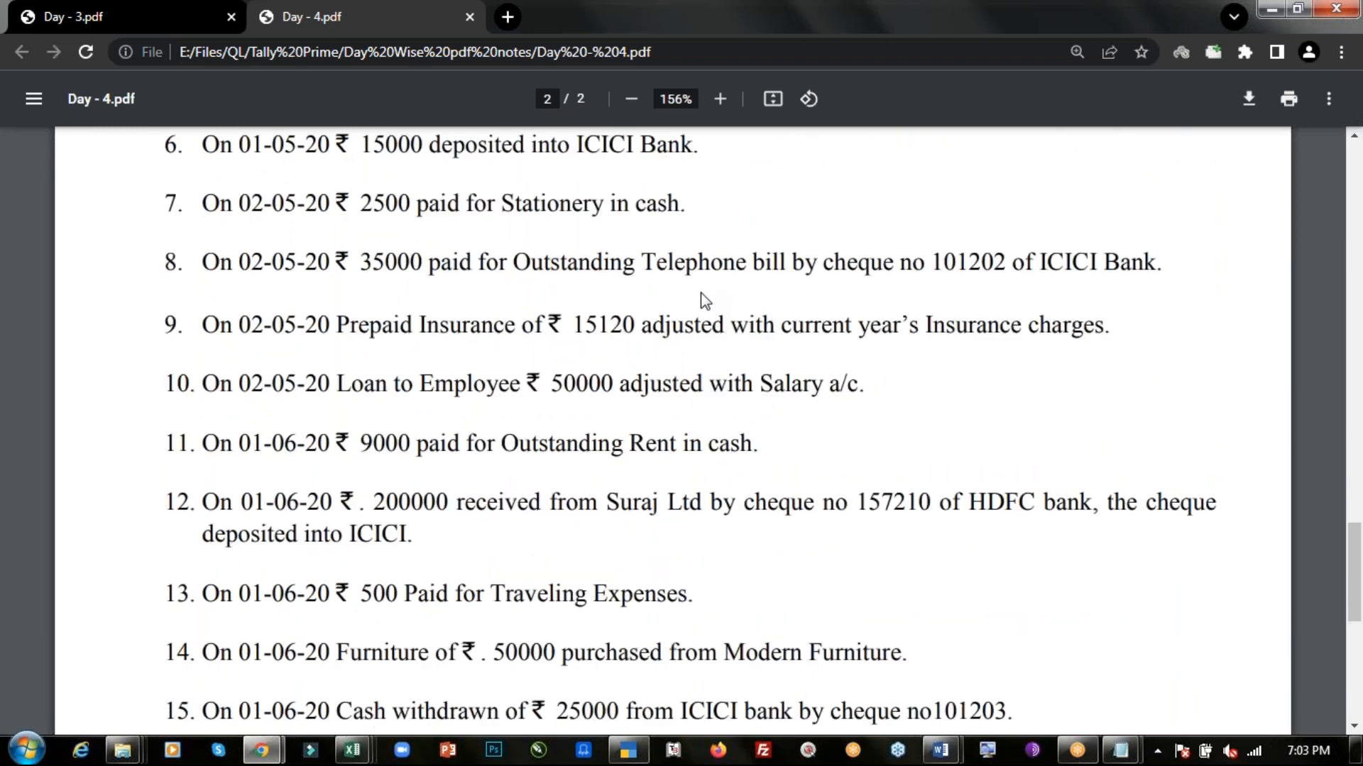
scroll(701, 293, "up", 4)
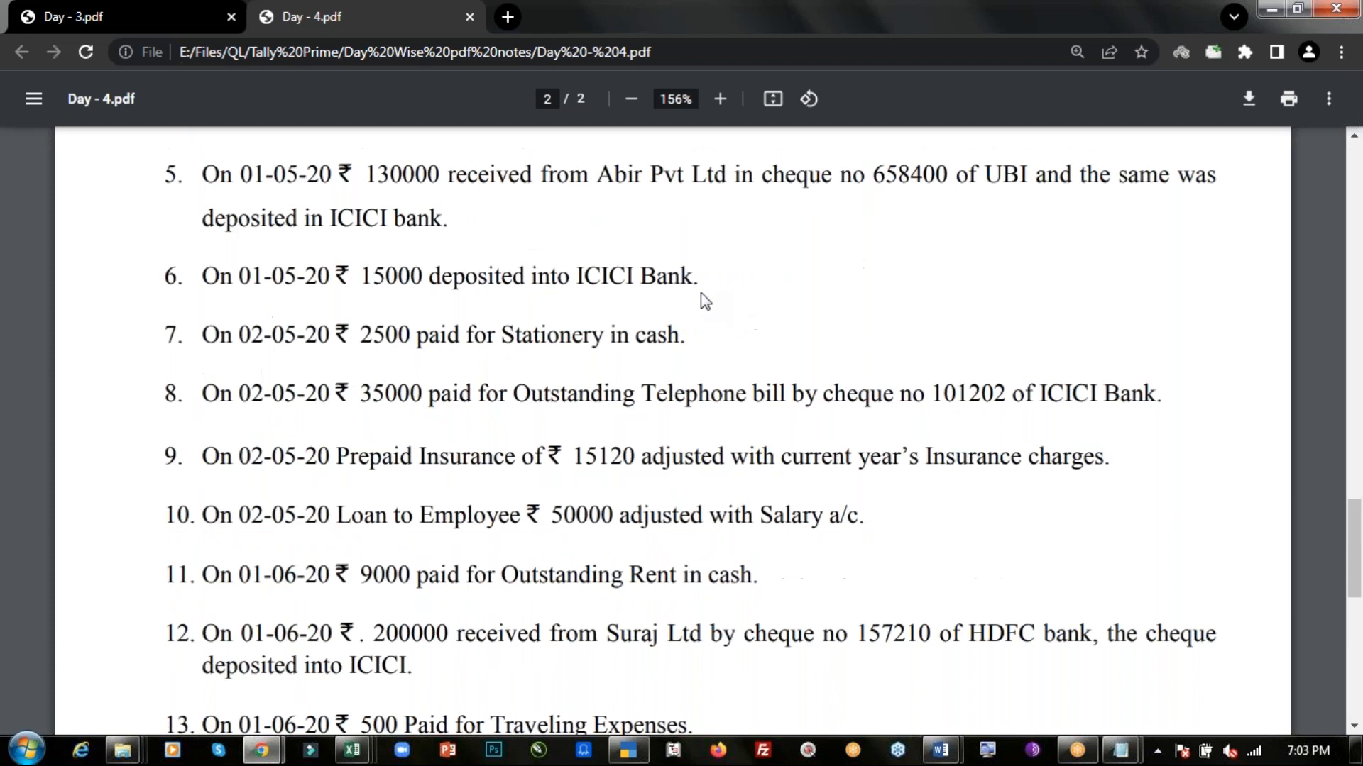
- Open the Day 1 & 2 PDF notes from the Day Wise pdf notes folder
key("alt+Tab")
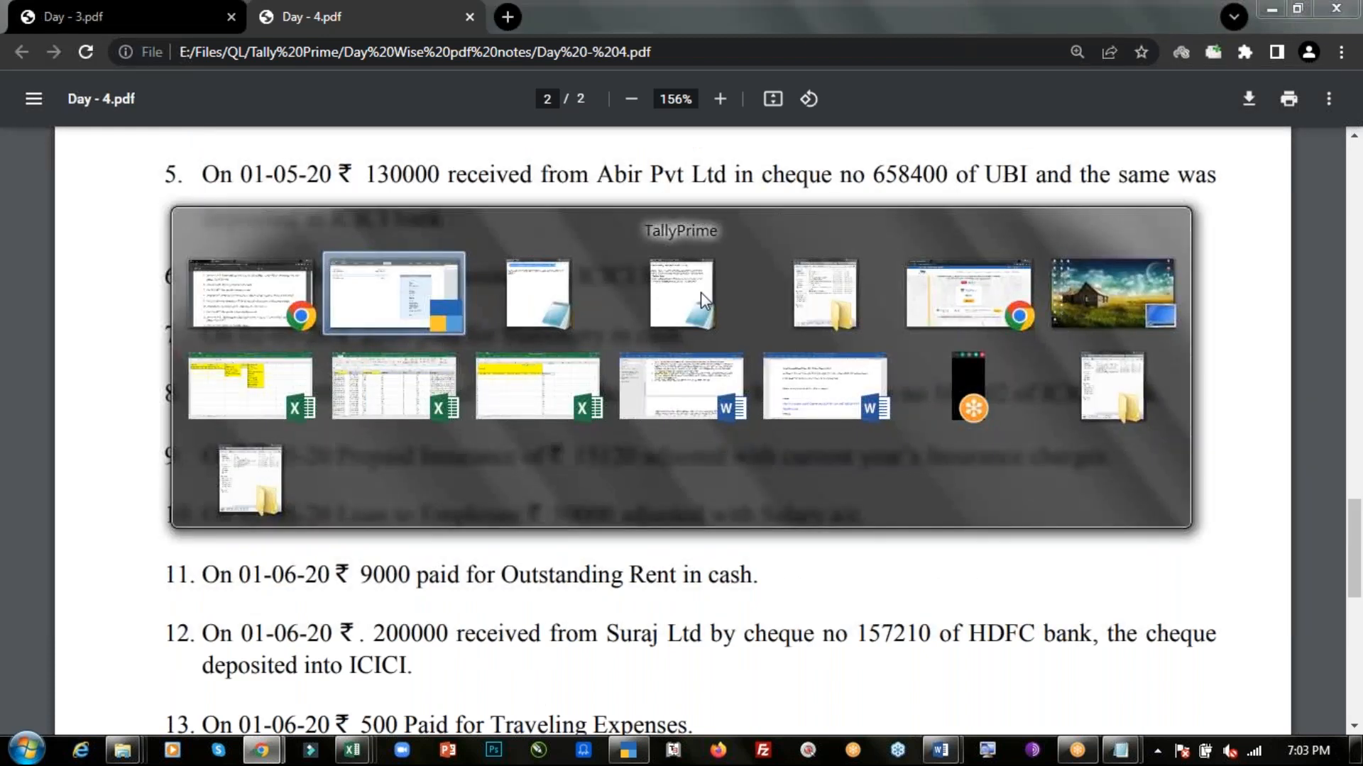
key("alt+Tab")
key("alt+Tab")
key("alt+Tab")
key("Up")
key("Up")
key("Up")
key("Up")
key("Up")
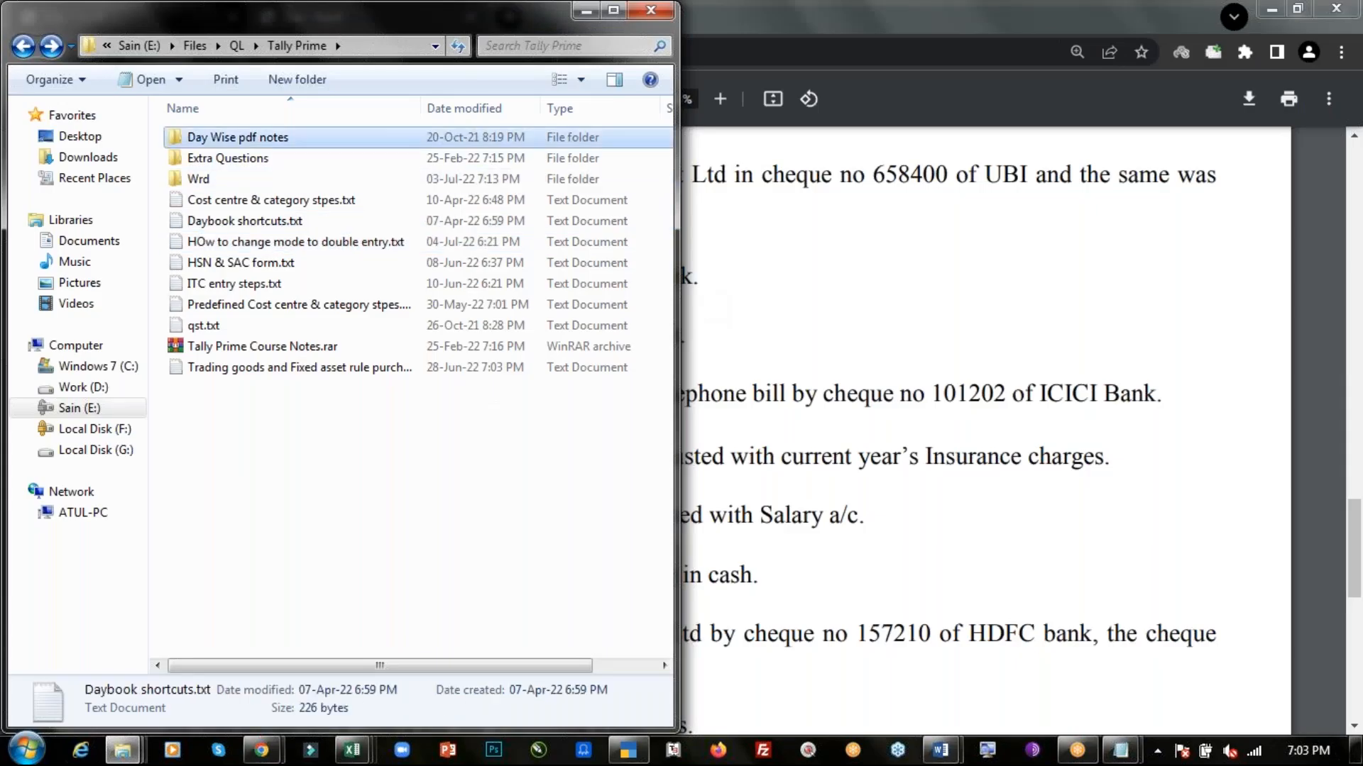
key("Return")
key("Down")
key("alt+Tab")
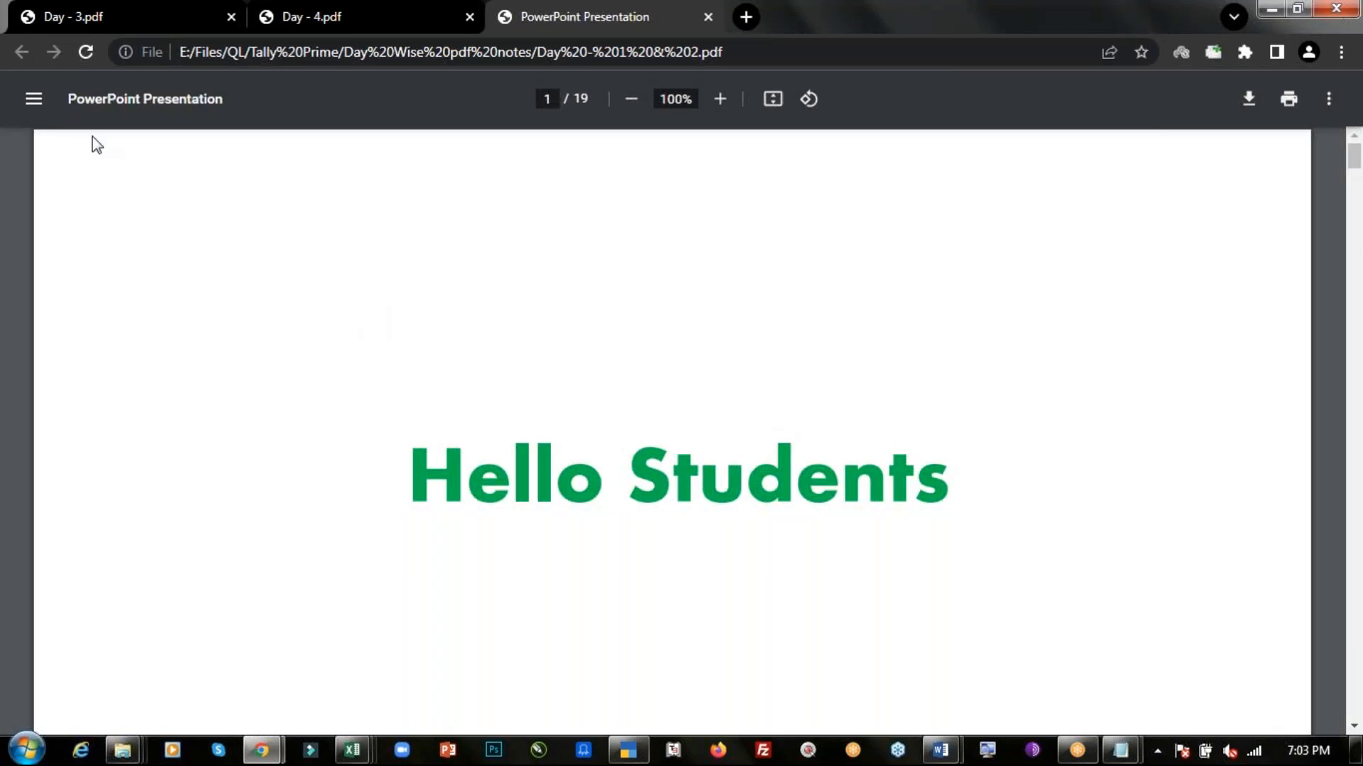
- Browse the slide thumbnails to review the Accounting Entries and Practice Journal Entries pages
left_click(33, 99)
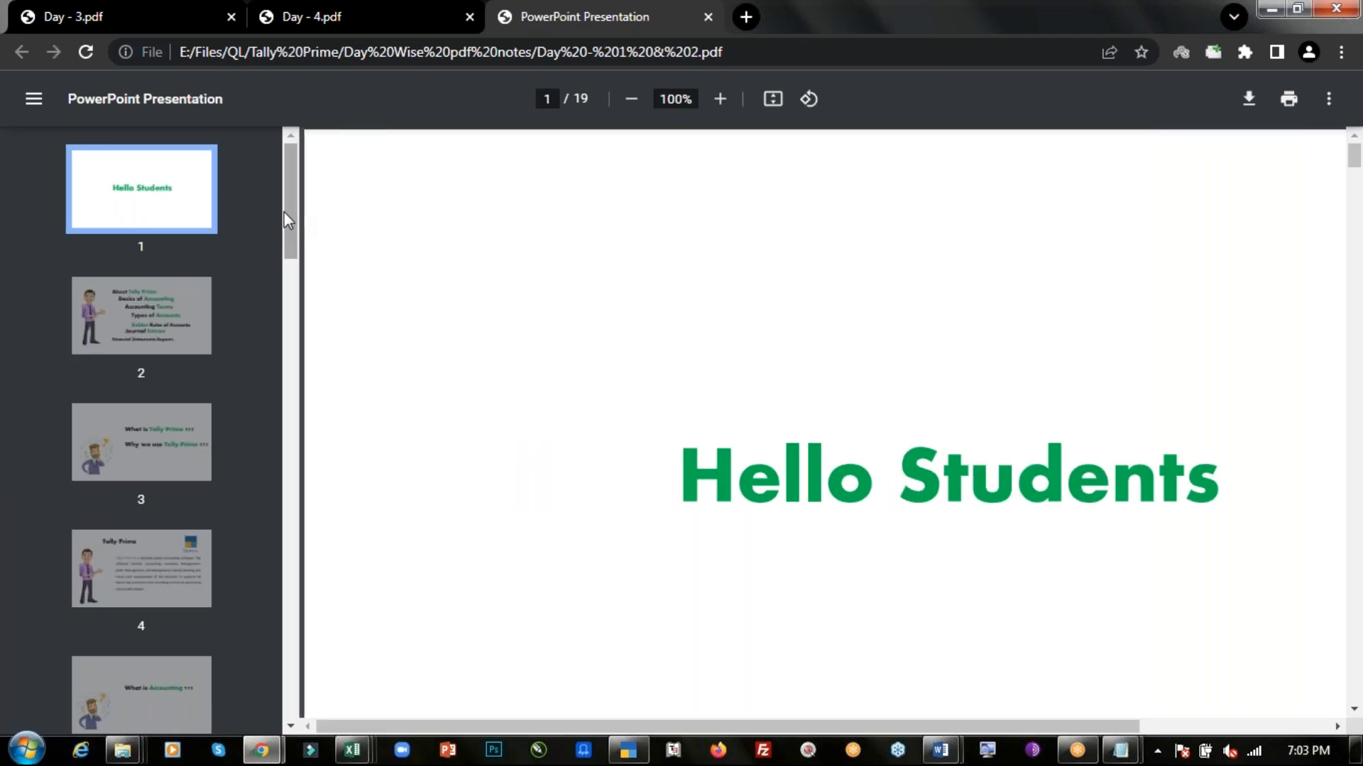
left_click_drag(288, 207, 284, 543)
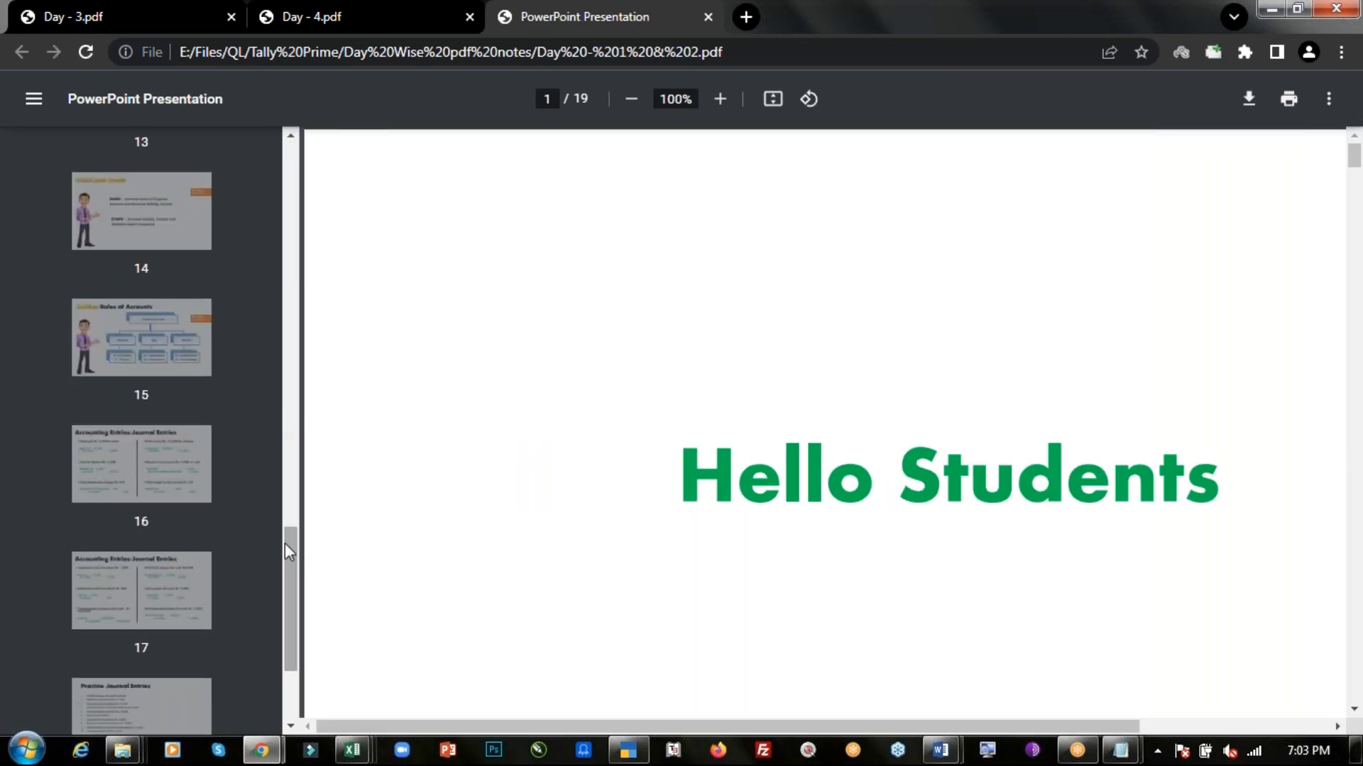
left_click(160, 471)
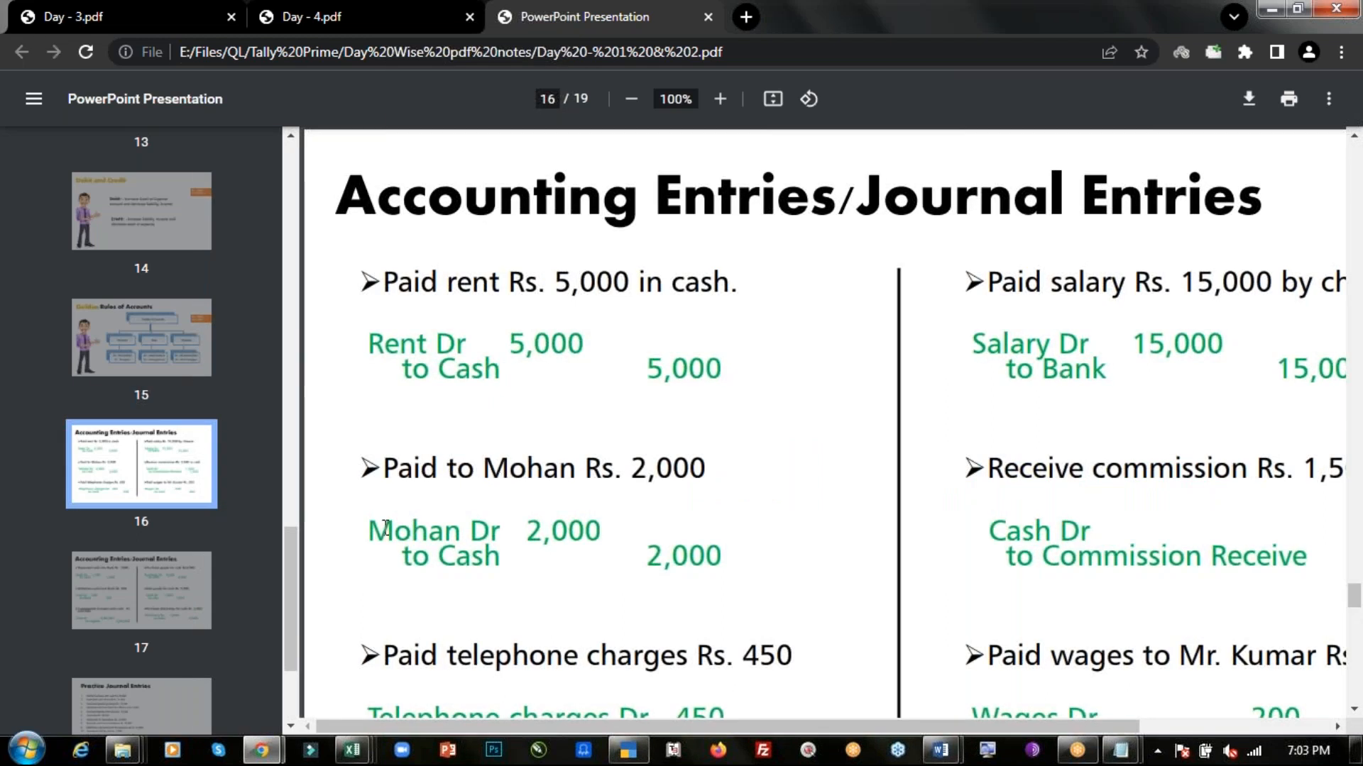
left_click(181, 579)
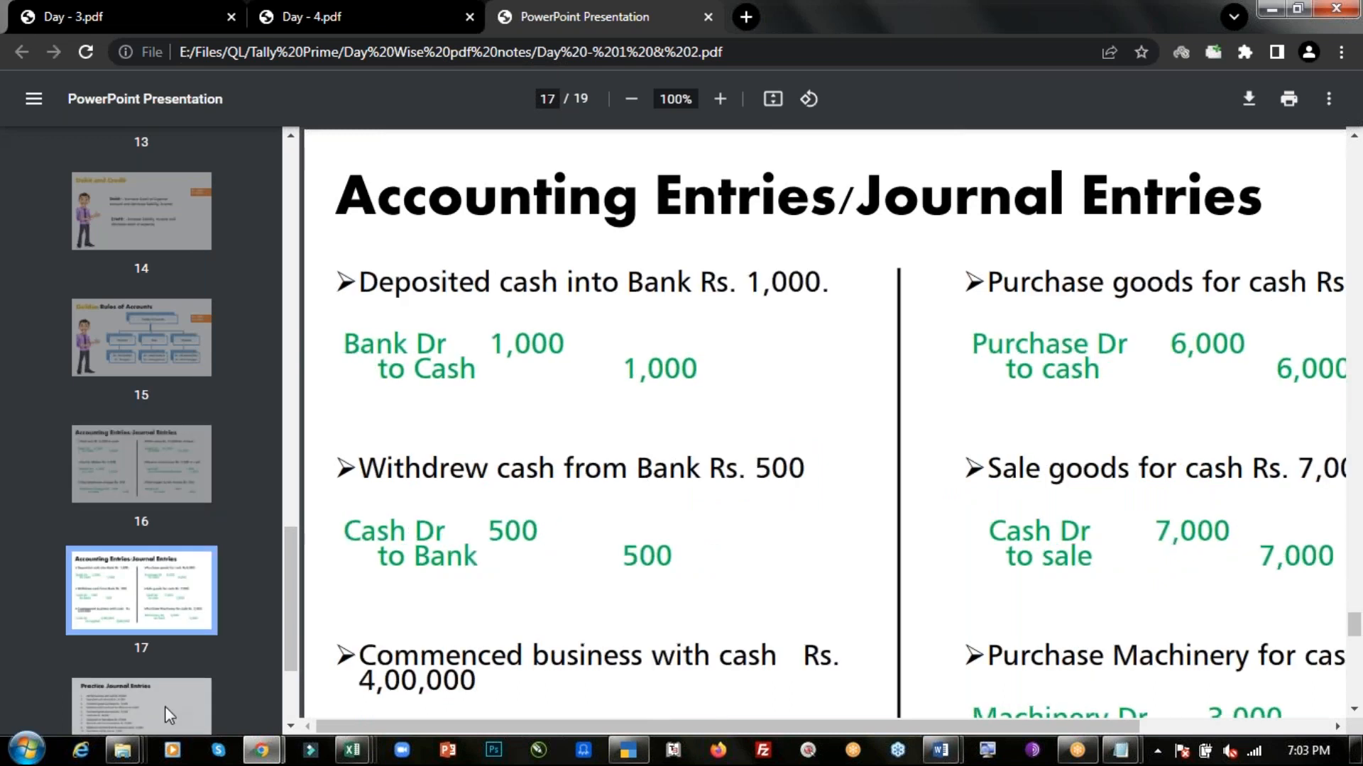
left_click(165, 706)
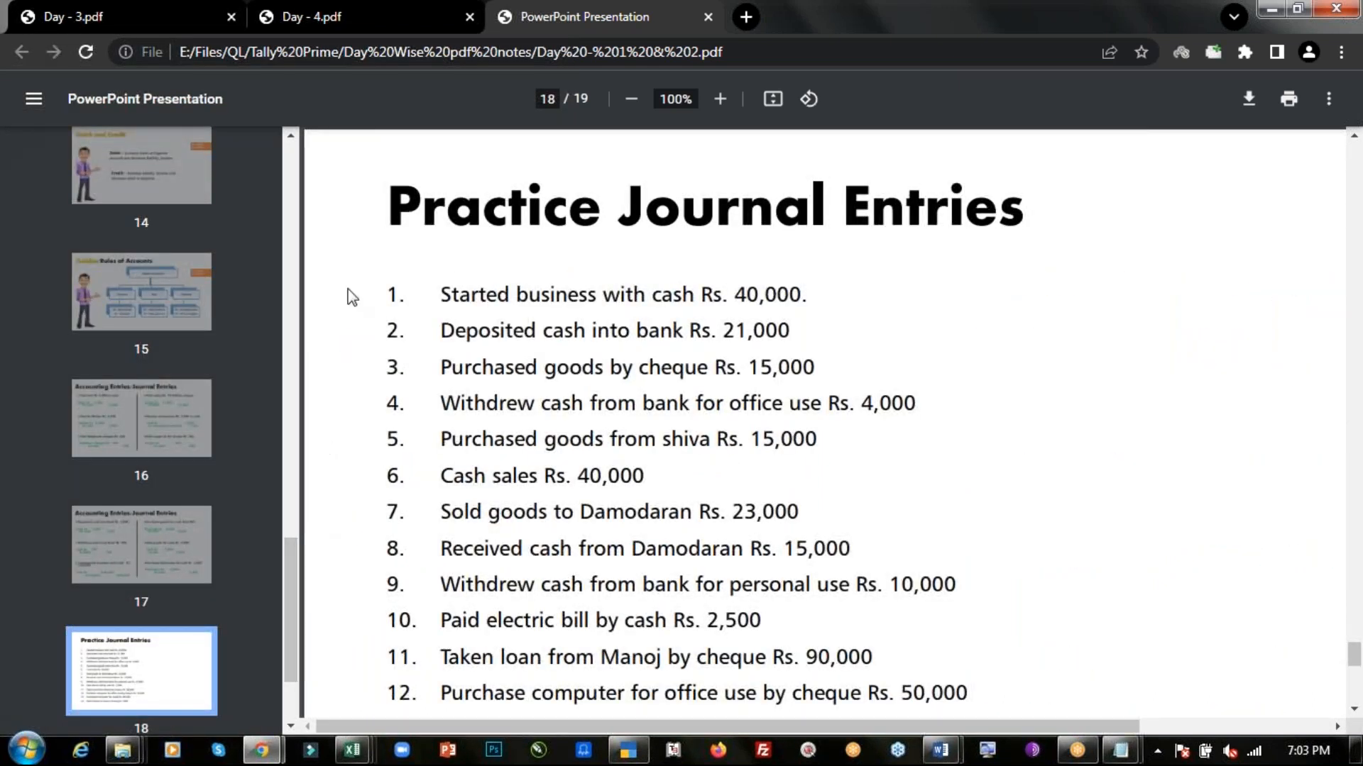
left_click_drag(288, 593, 263, 190)
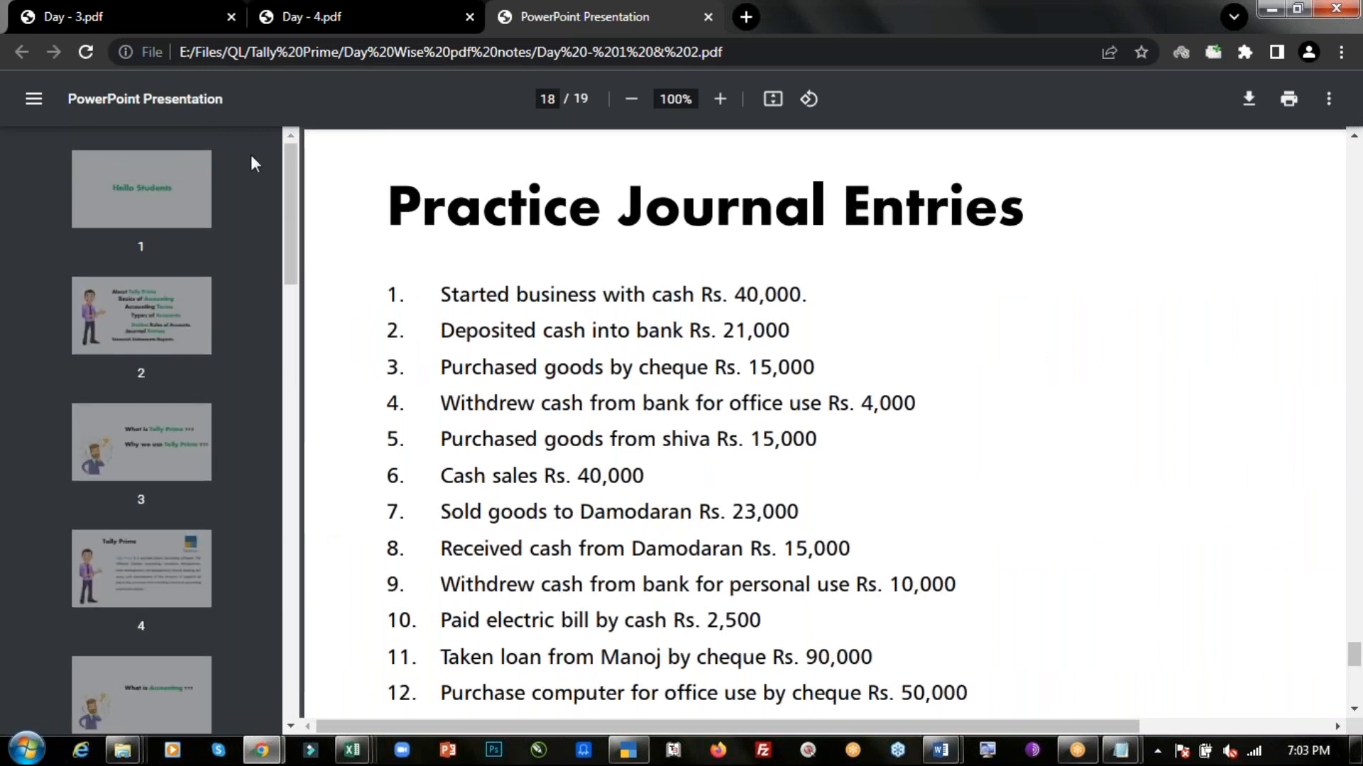
left_click(164, 188)
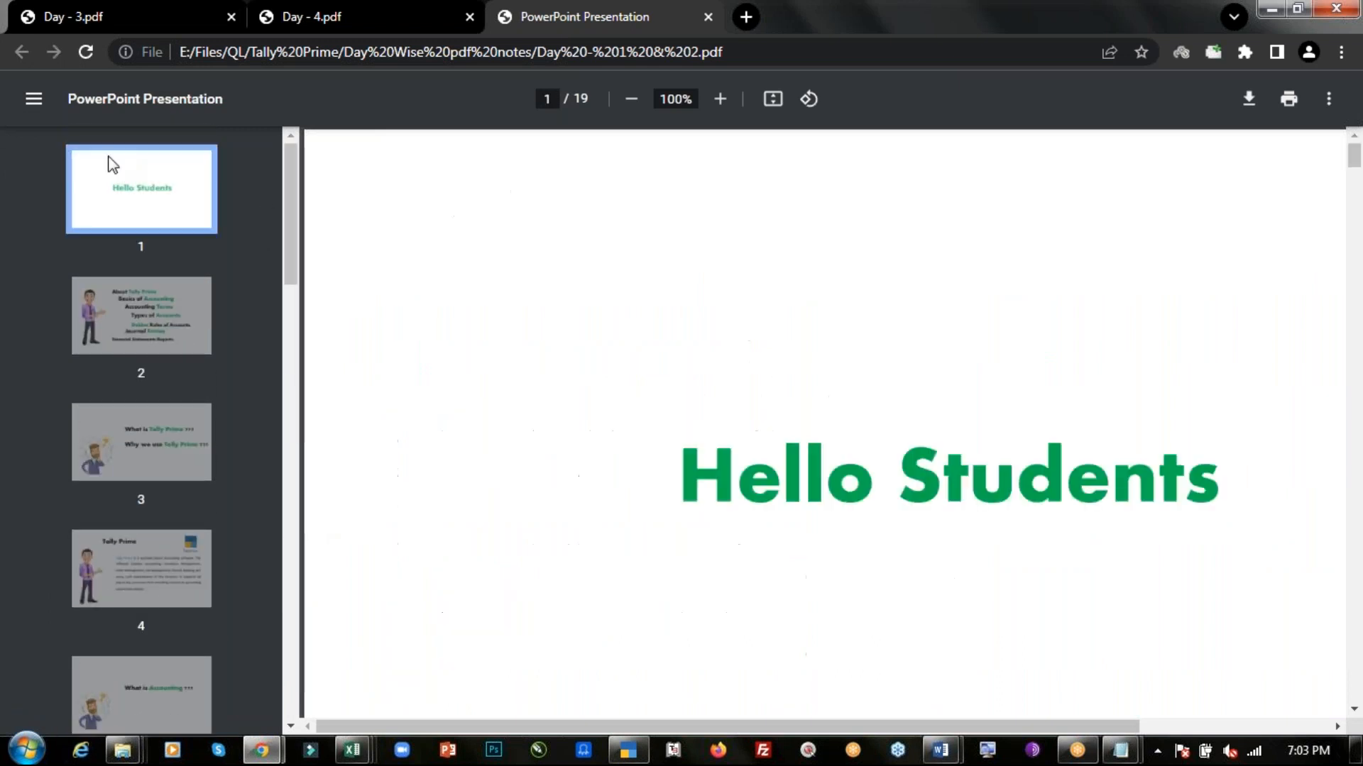
left_click(34, 100)
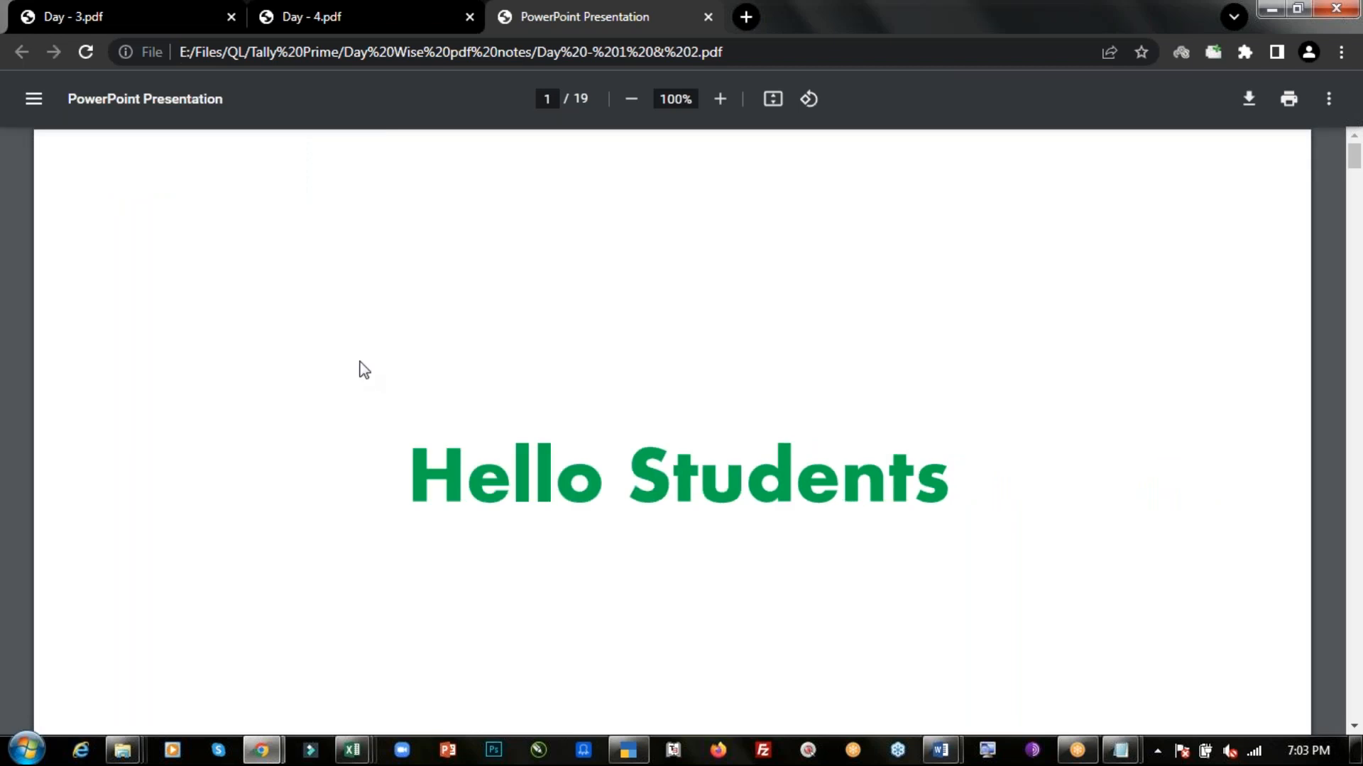
- Switch back to TallyPrime's Gateway of Tally
key("alt+Tab")
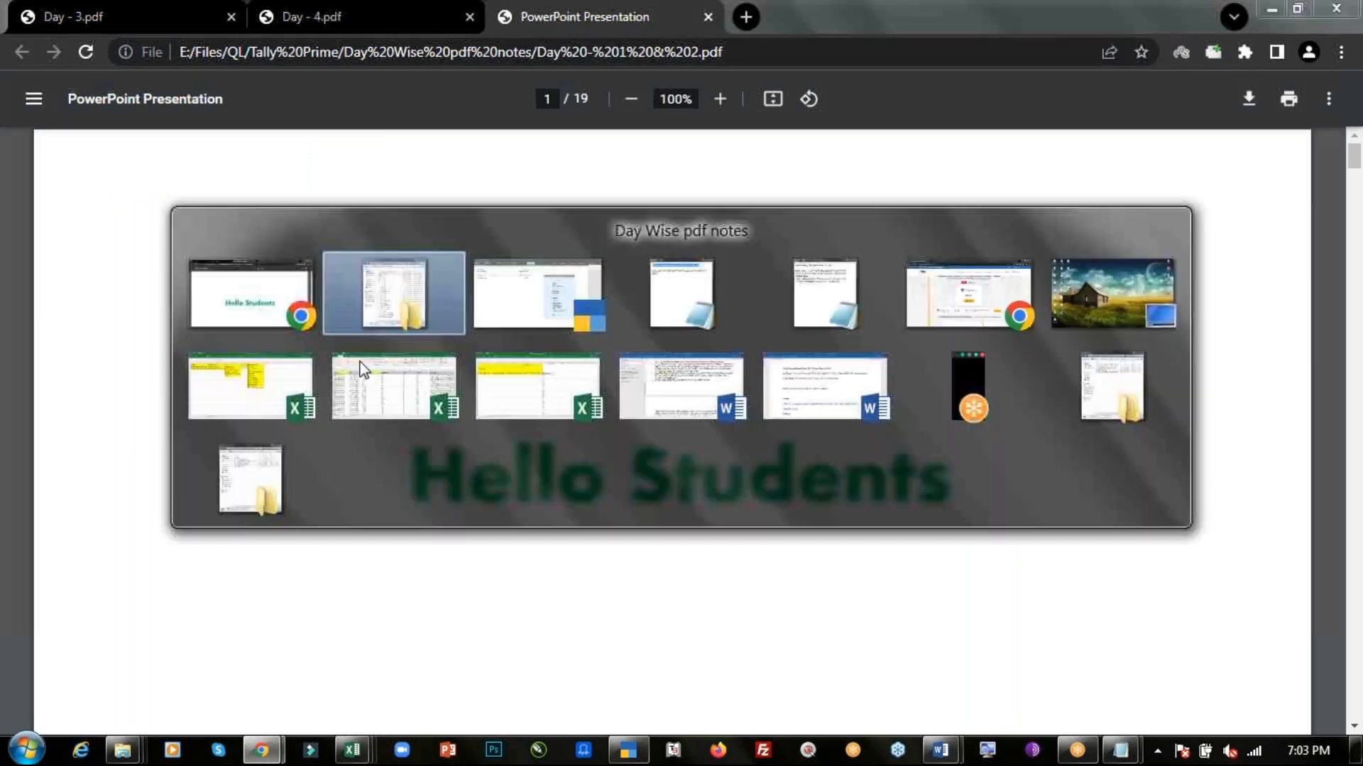
key("alt+Tab")
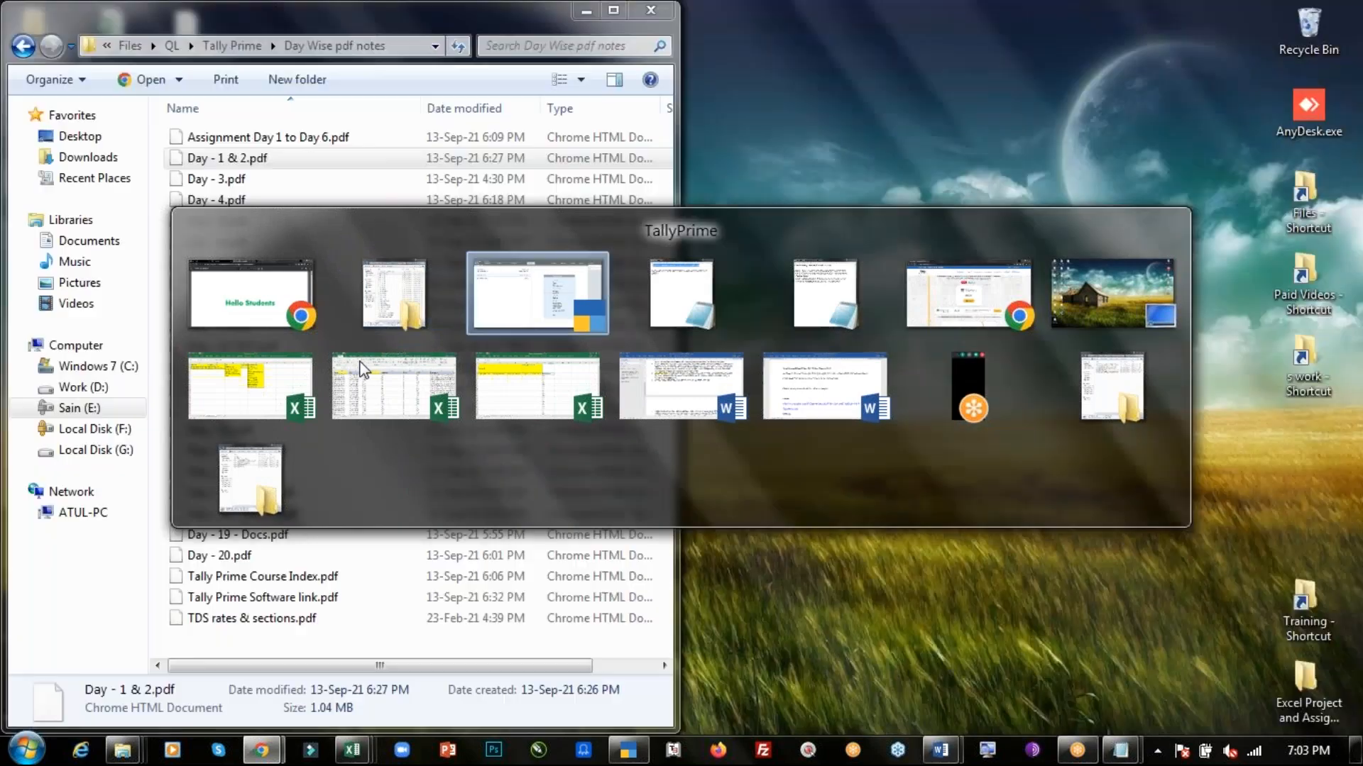
key("alt+Tab")
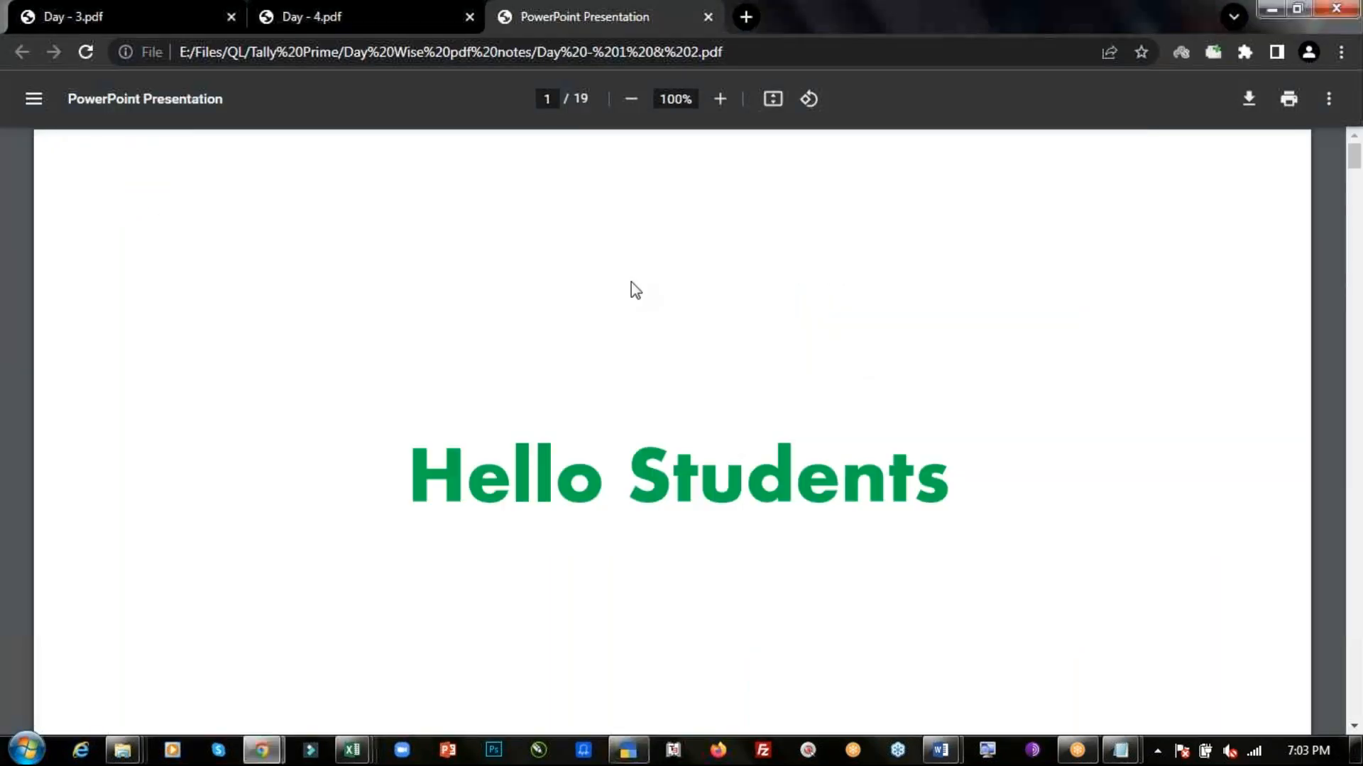
key("ctrl+shift+Tab")
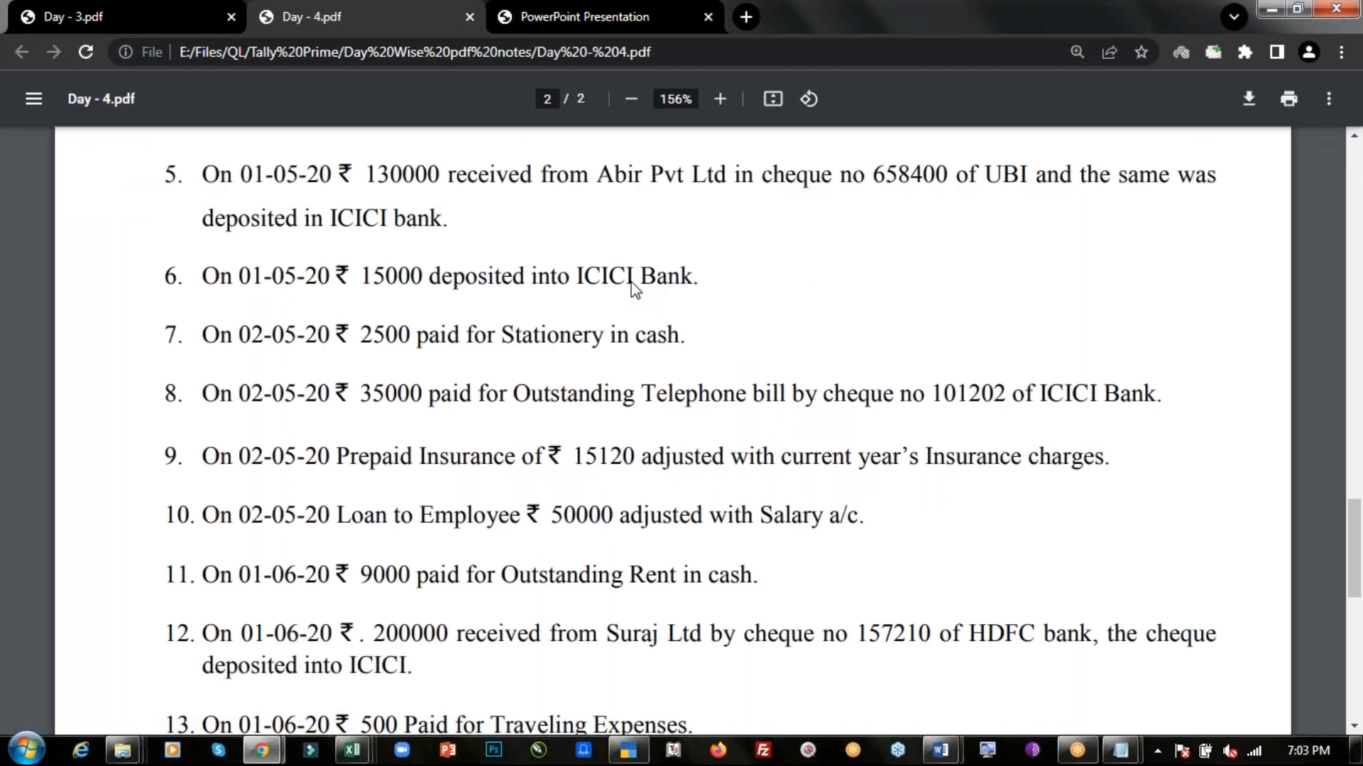
key("alt+Tab")
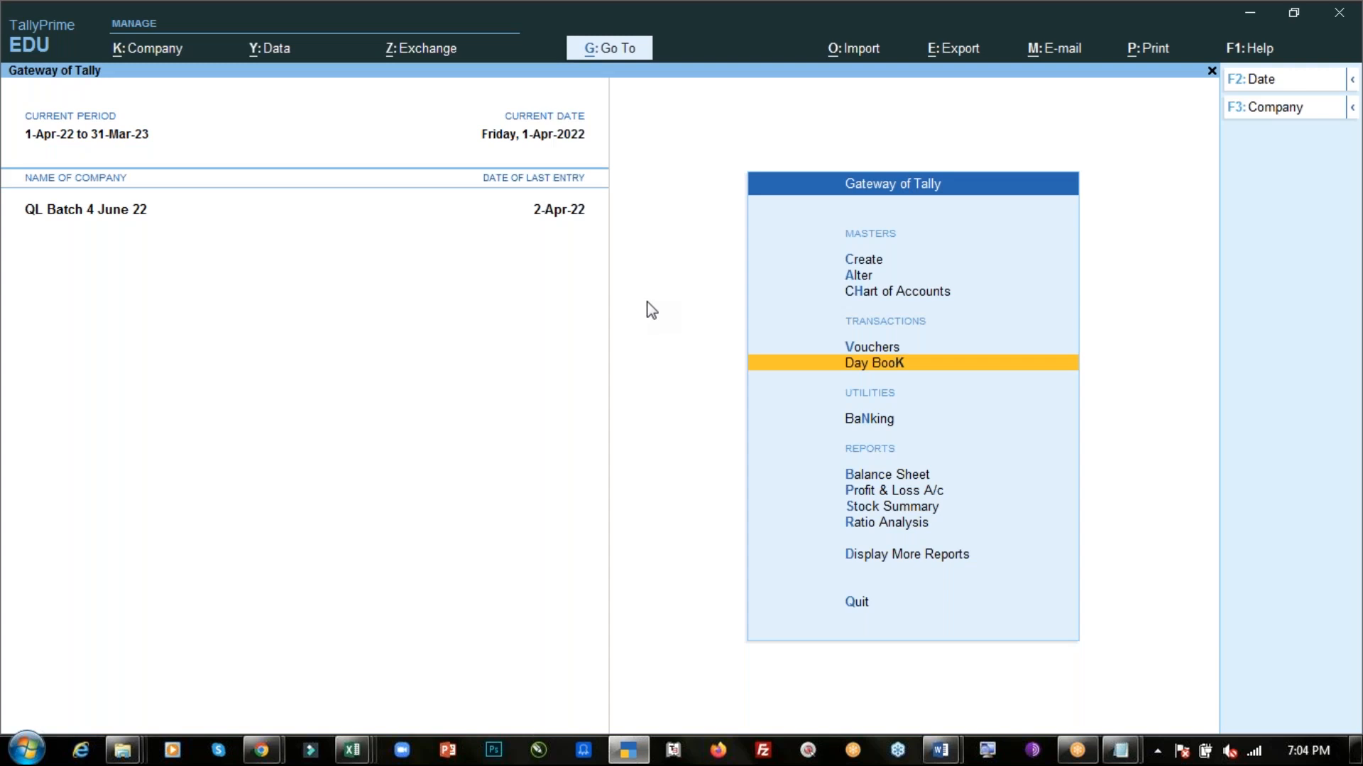
left_click(1015, 38)
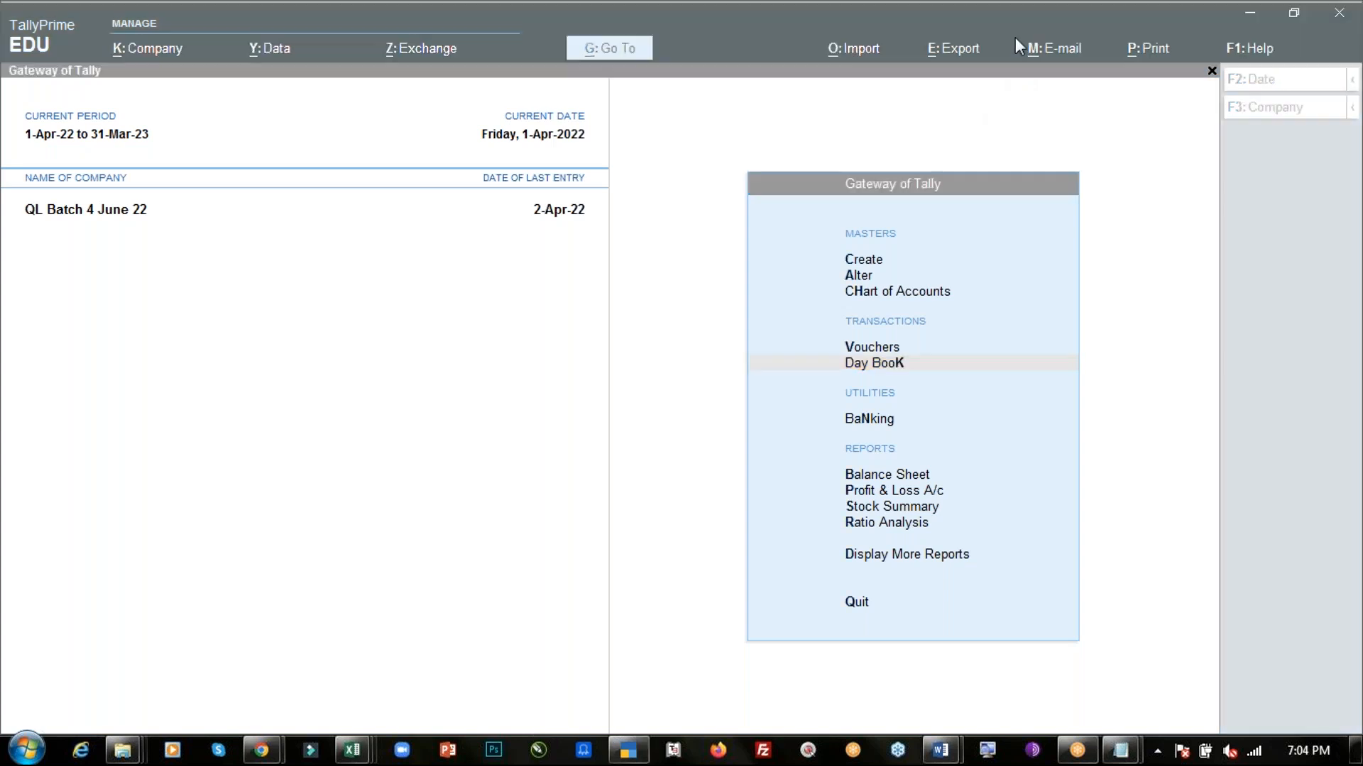
left_click(1022, 98)
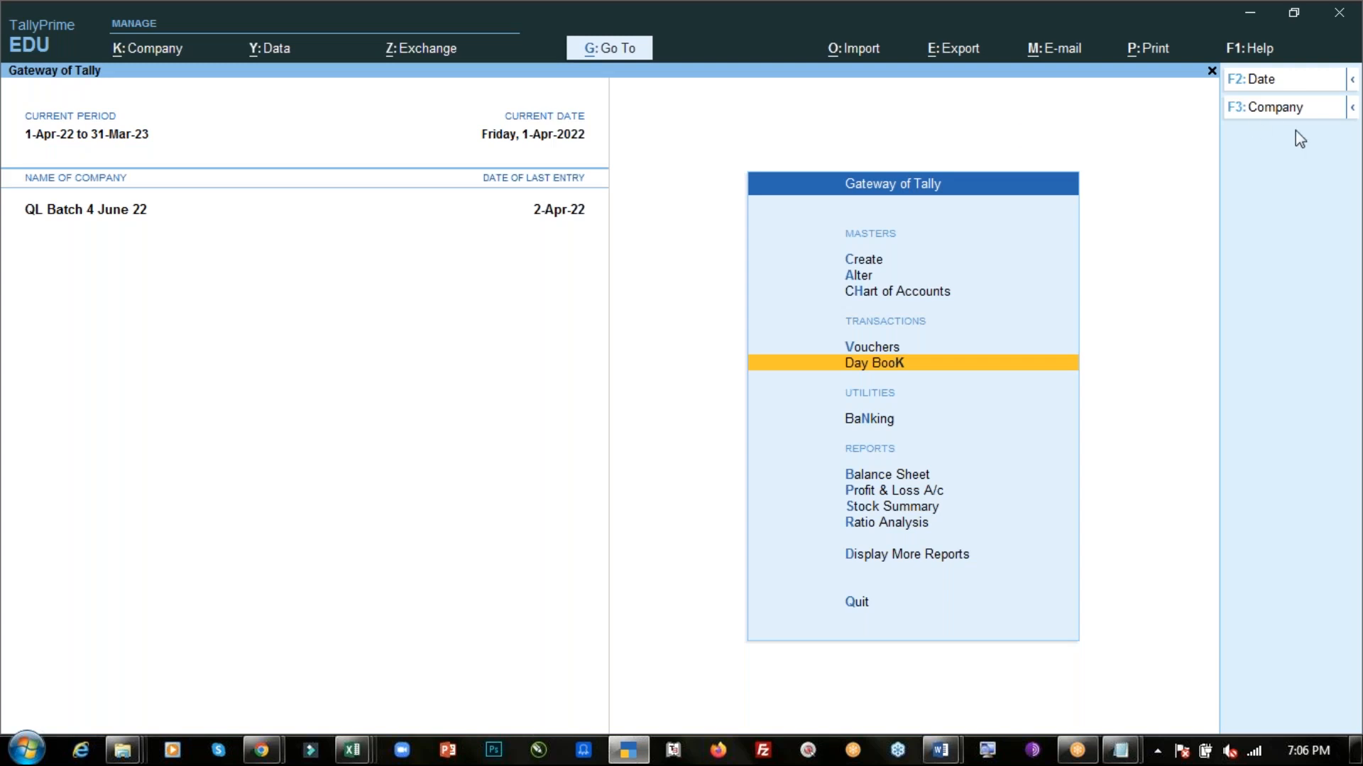
key("F3")
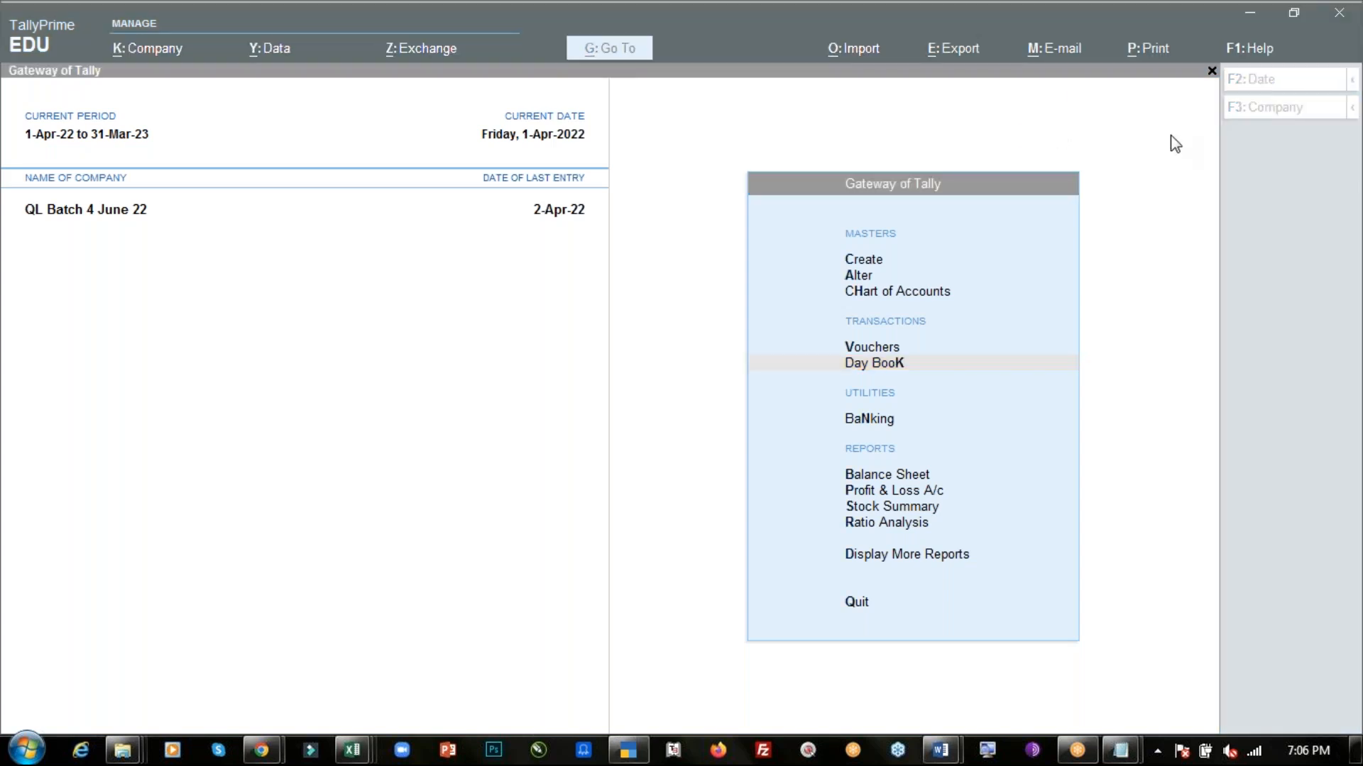